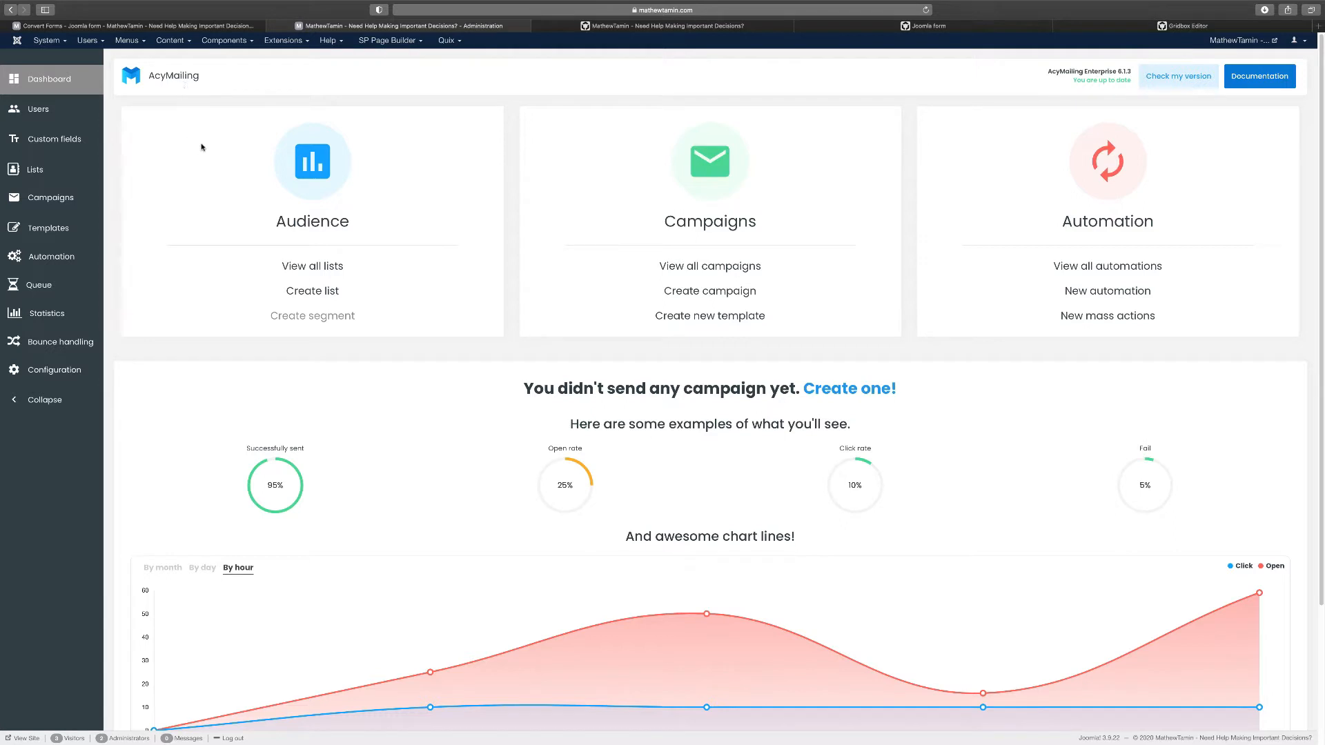
# View the Joomla form's fields in Convert Forms, then its embedding on the Quix 'Joomla Form Sub' page
pyautogui.click(189, 27)
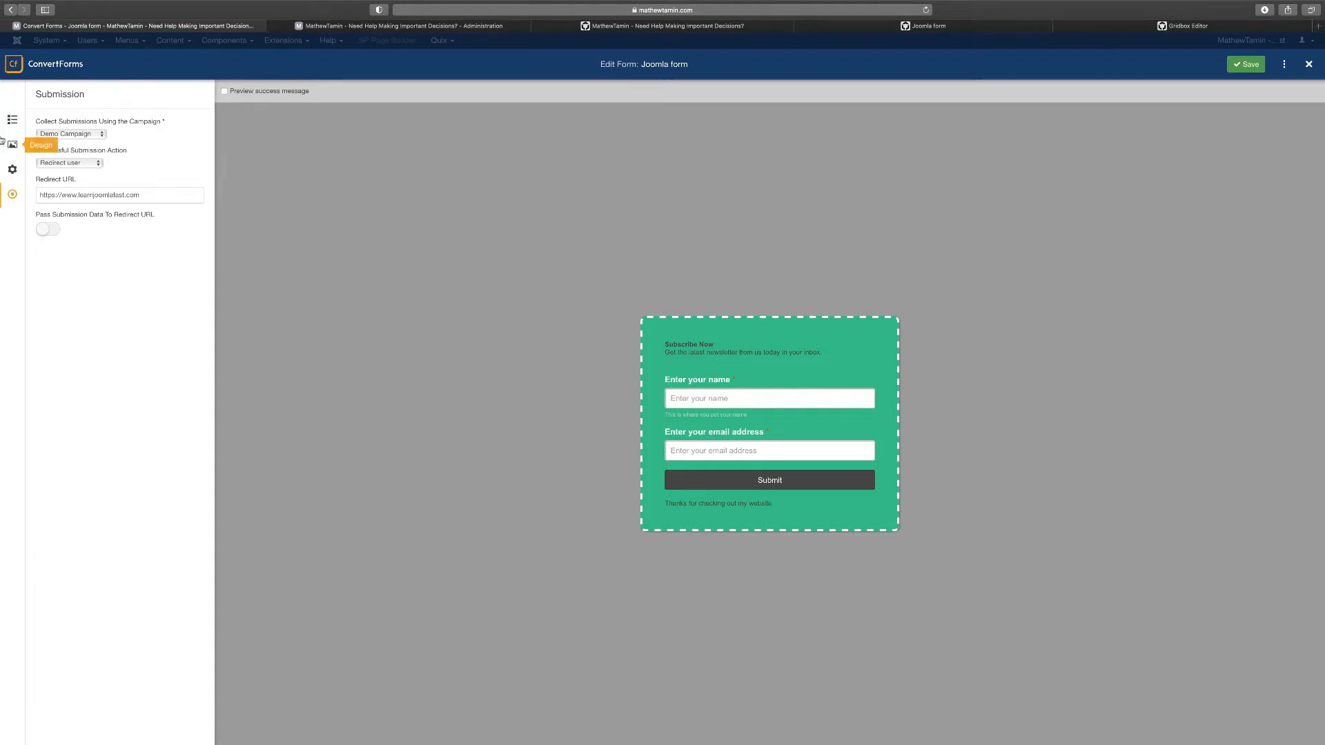
pyautogui.click(13, 119)
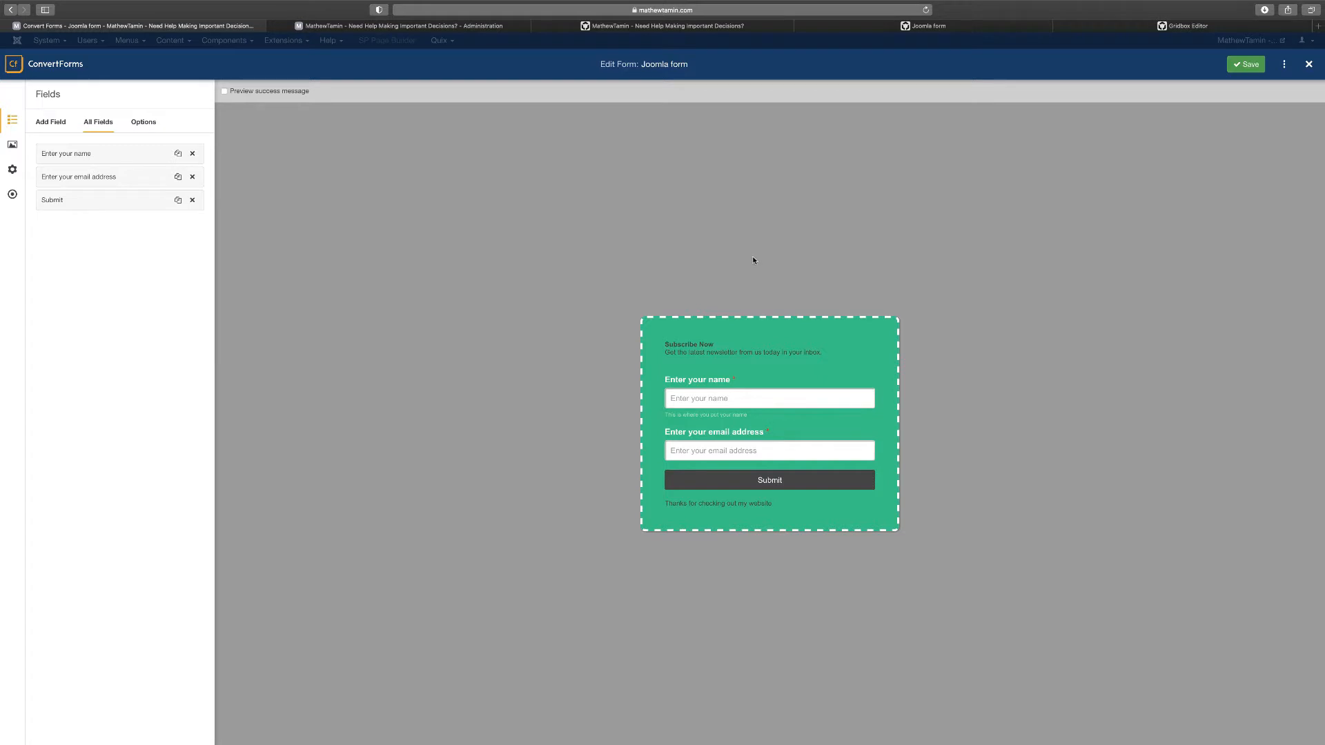
pyautogui.click(695, 26)
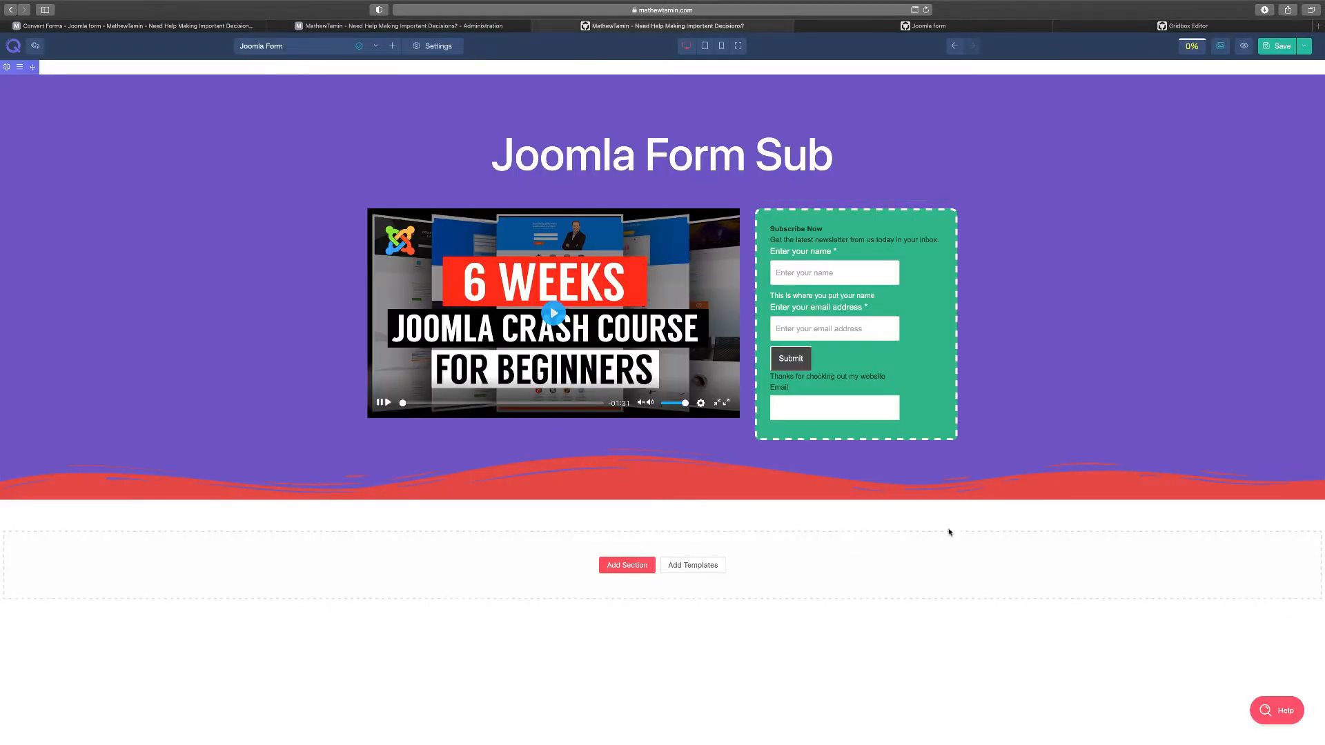
# Look at both Gridbox pages showing the 'Joomla Form Sub' subscribe form
pyautogui.click(859, 26)
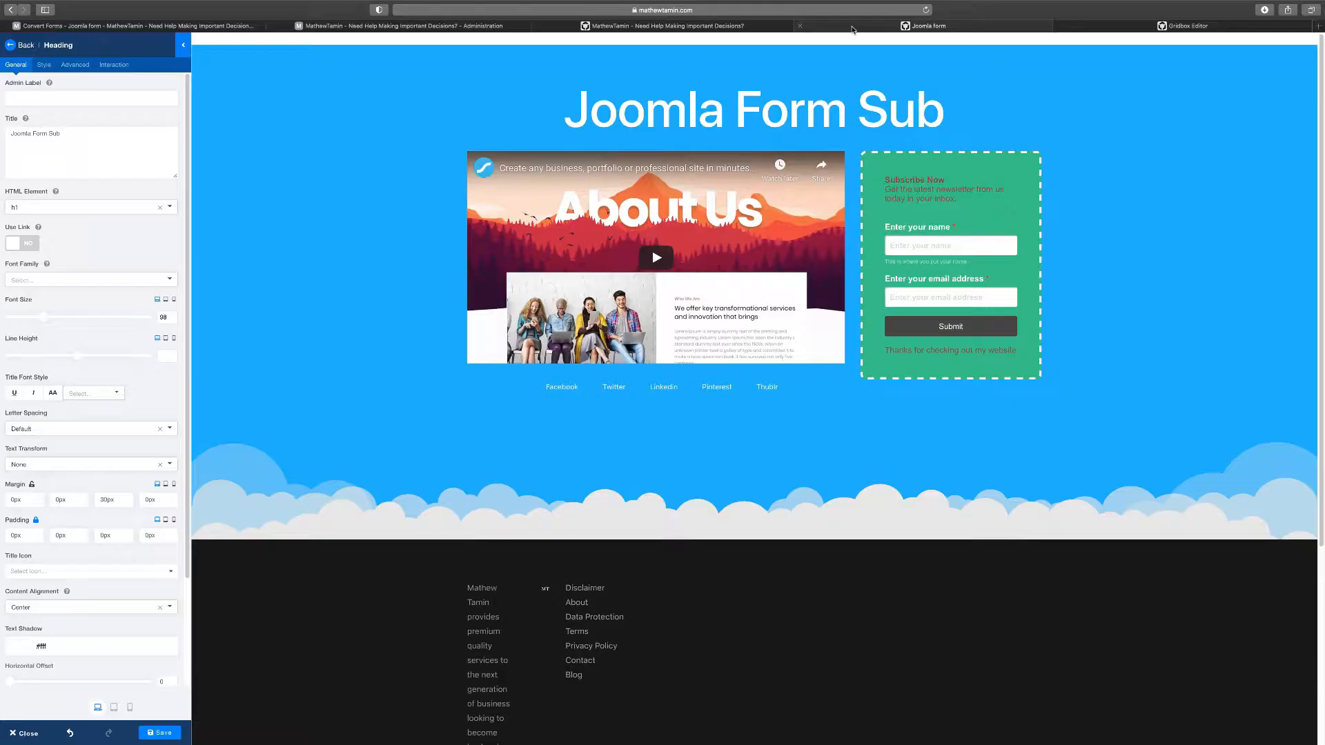
pyautogui.click(1192, 26)
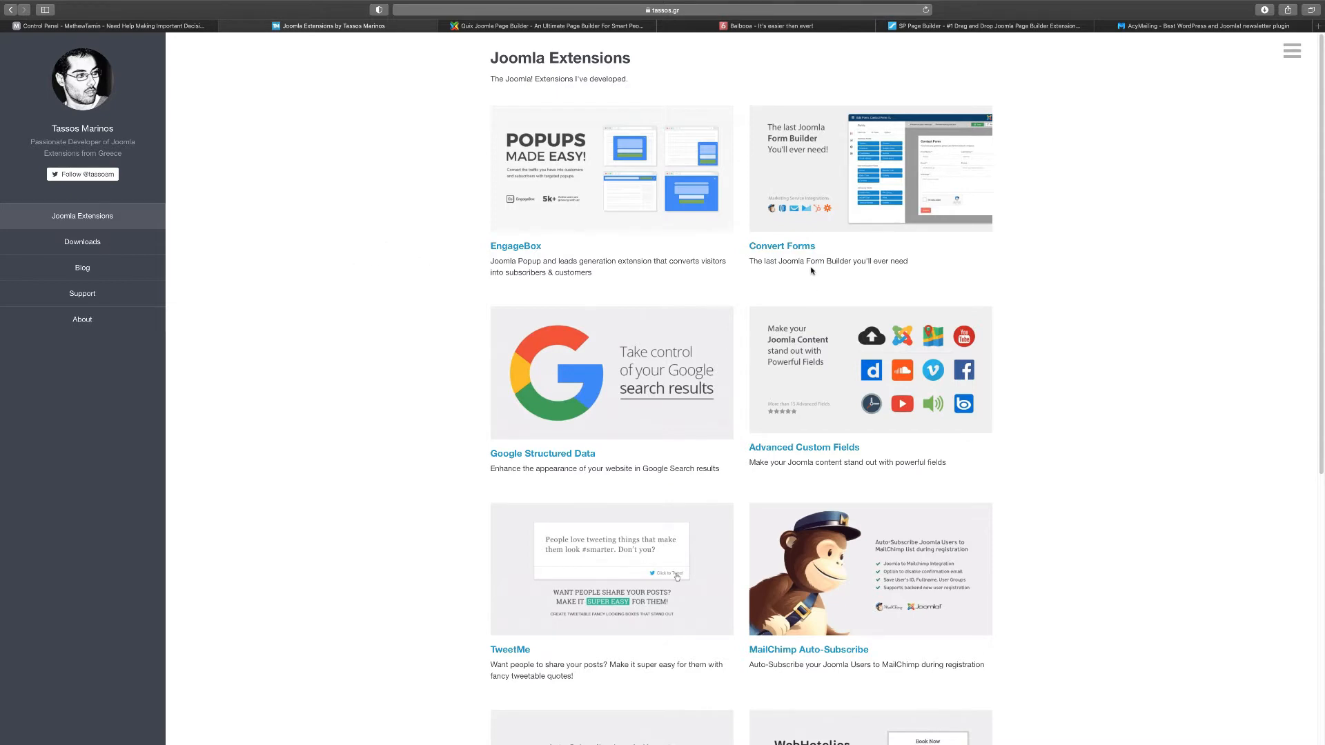
# Open the Convert Forms product page on tassos.gr and scroll through its features and integrations
pyautogui.click(795, 250)
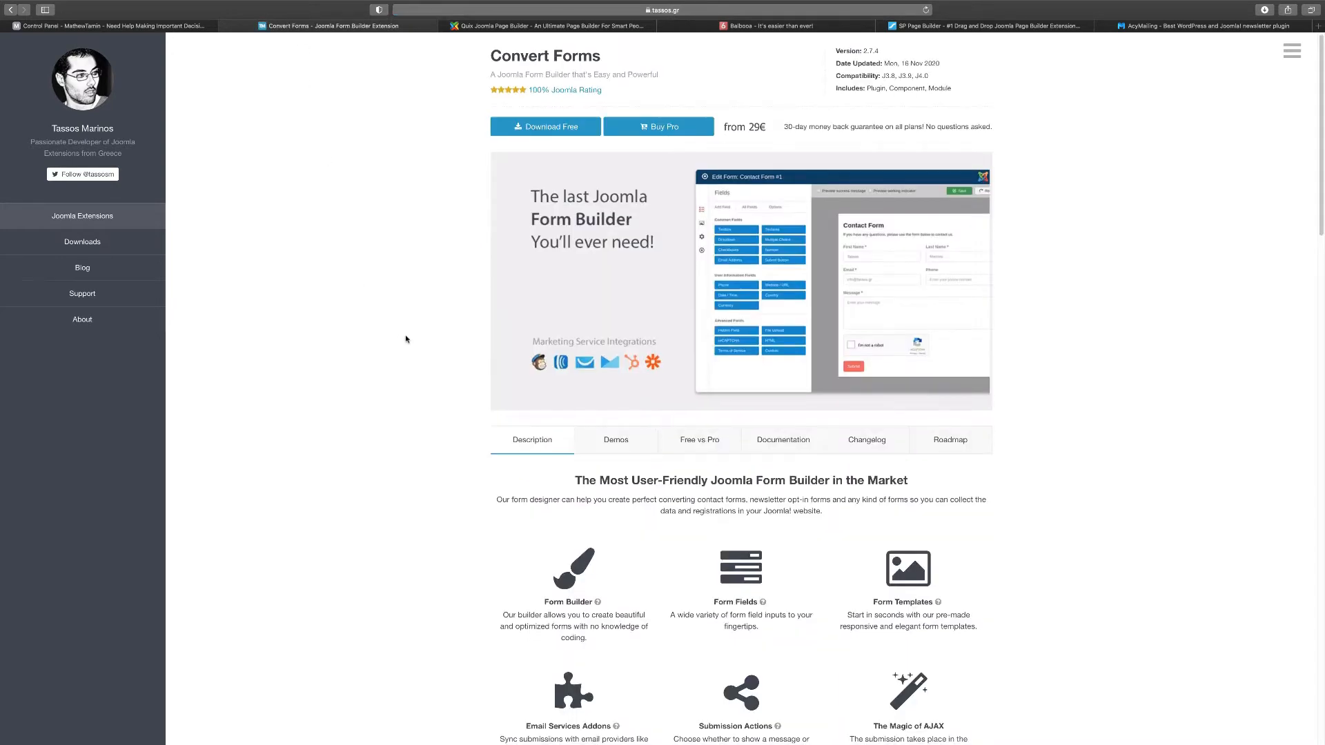
pyautogui.scroll(-5, 406, 339)
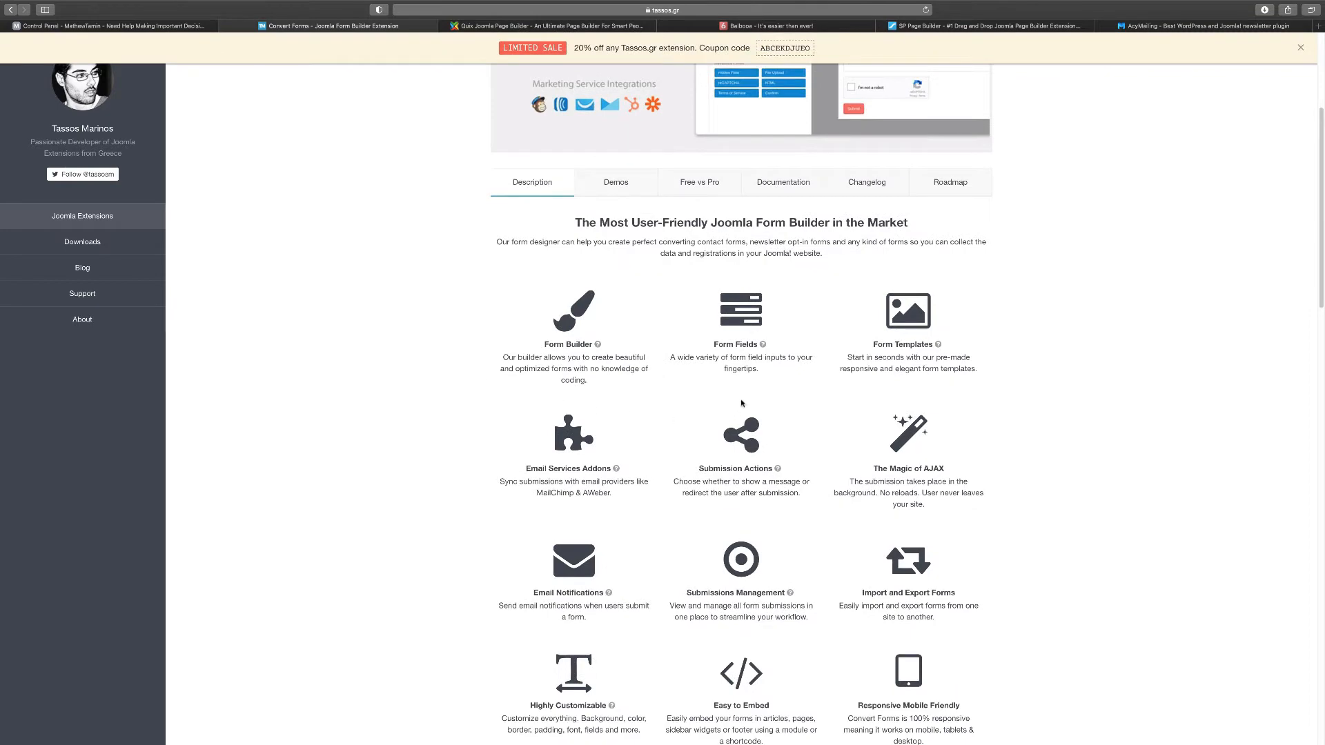
pyautogui.scroll(-3, 871, 391)
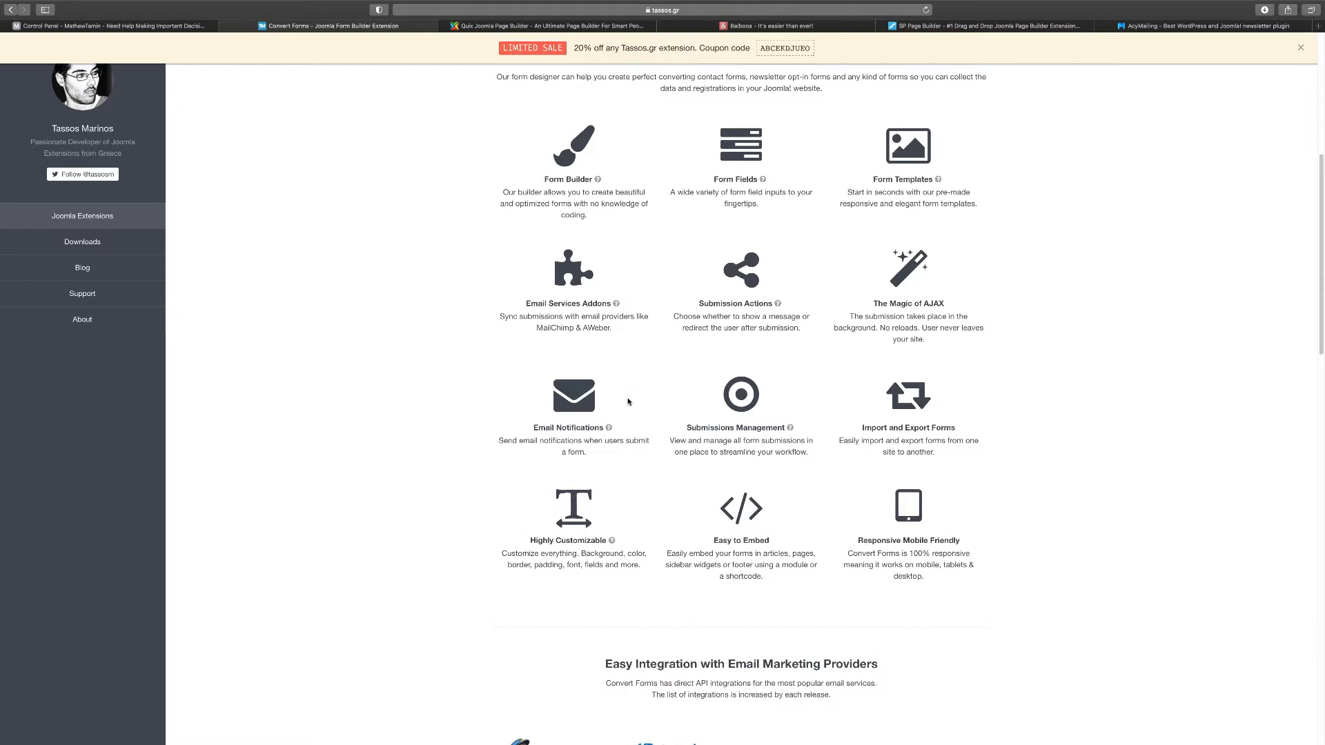
pyautogui.scroll(-4, 736, 439)
pyautogui.scroll(-6, 736, 439)
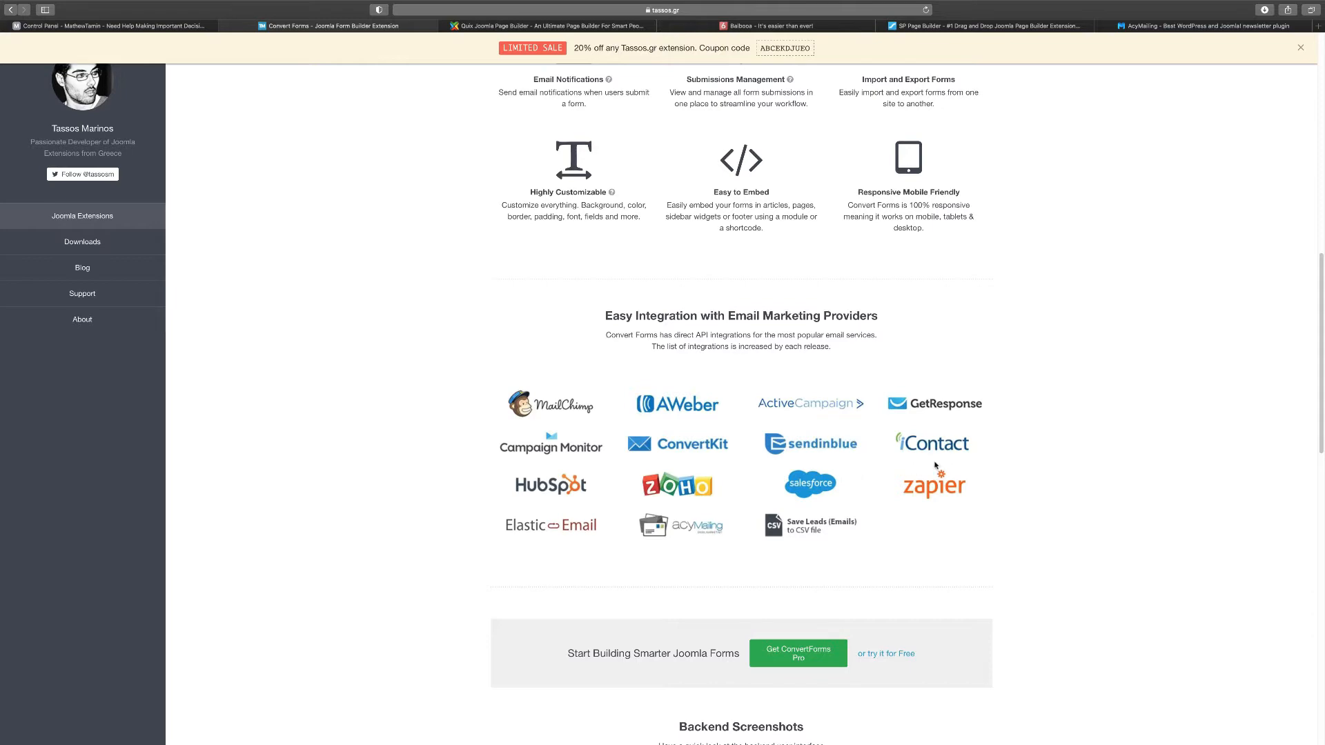
pyautogui.scroll(-1, 844, 472)
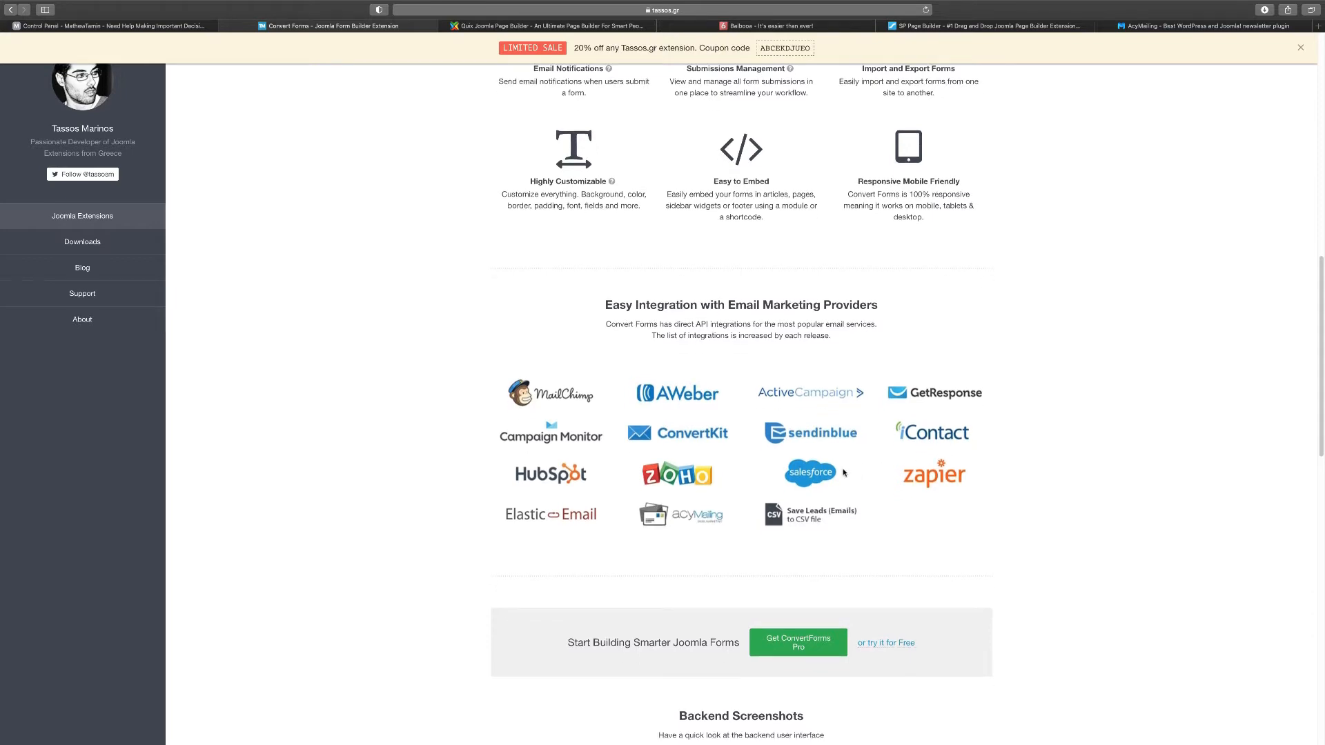
pyautogui.scroll(-4, 973, 481)
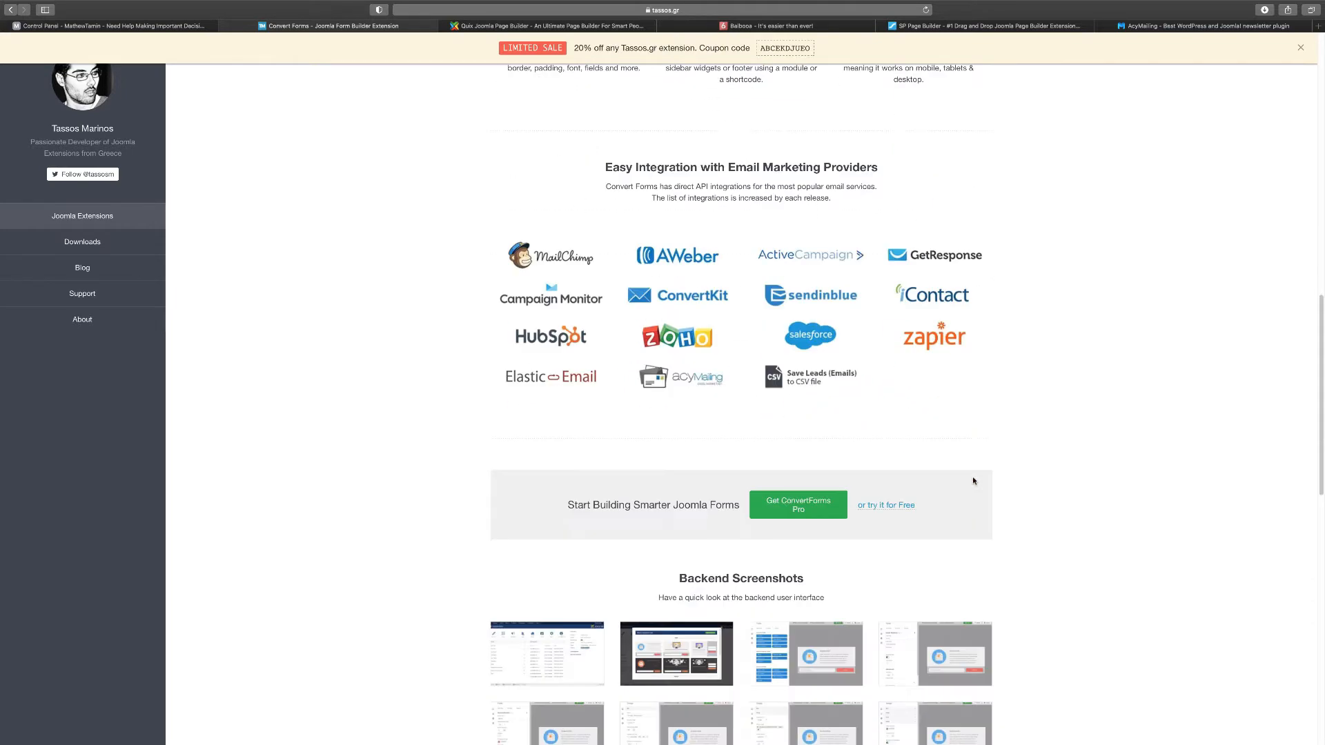
pyautogui.scroll(-8, 973, 481)
pyautogui.scroll(-4, 973, 481)
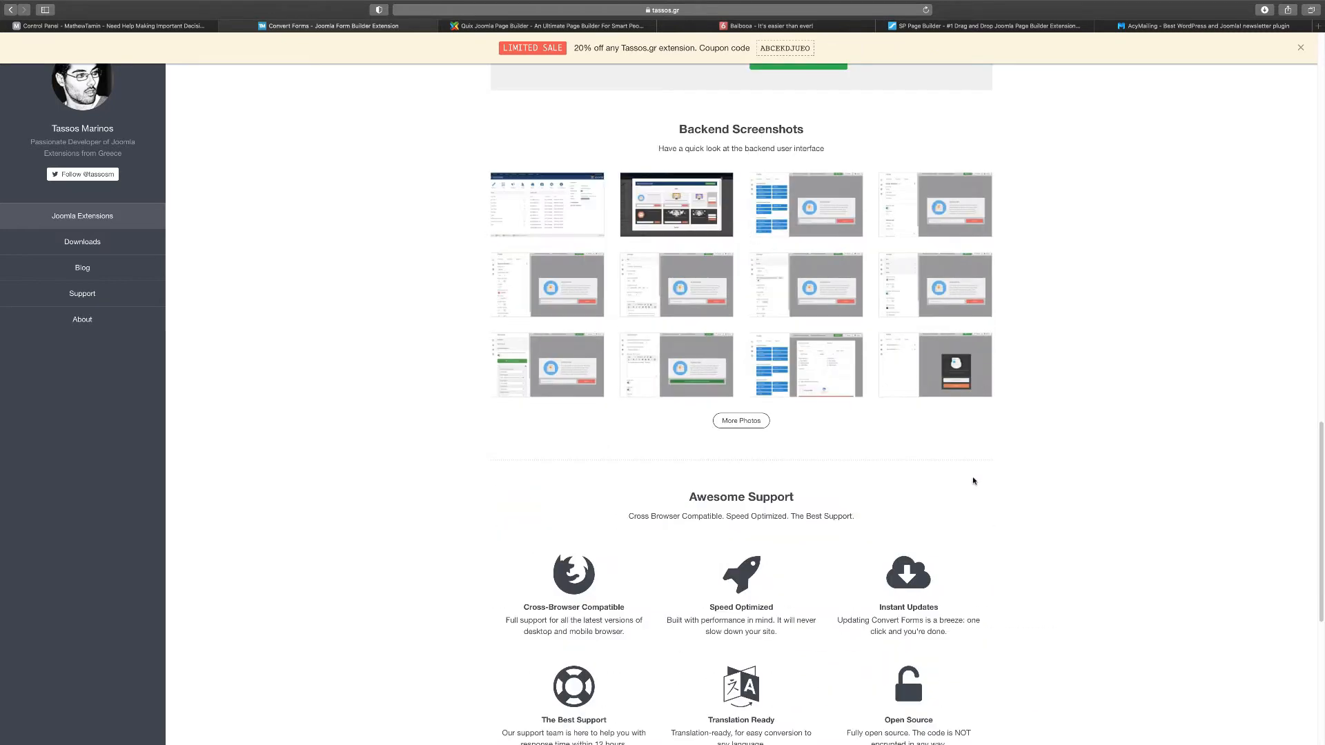
pyautogui.scroll(-4, 973, 481)
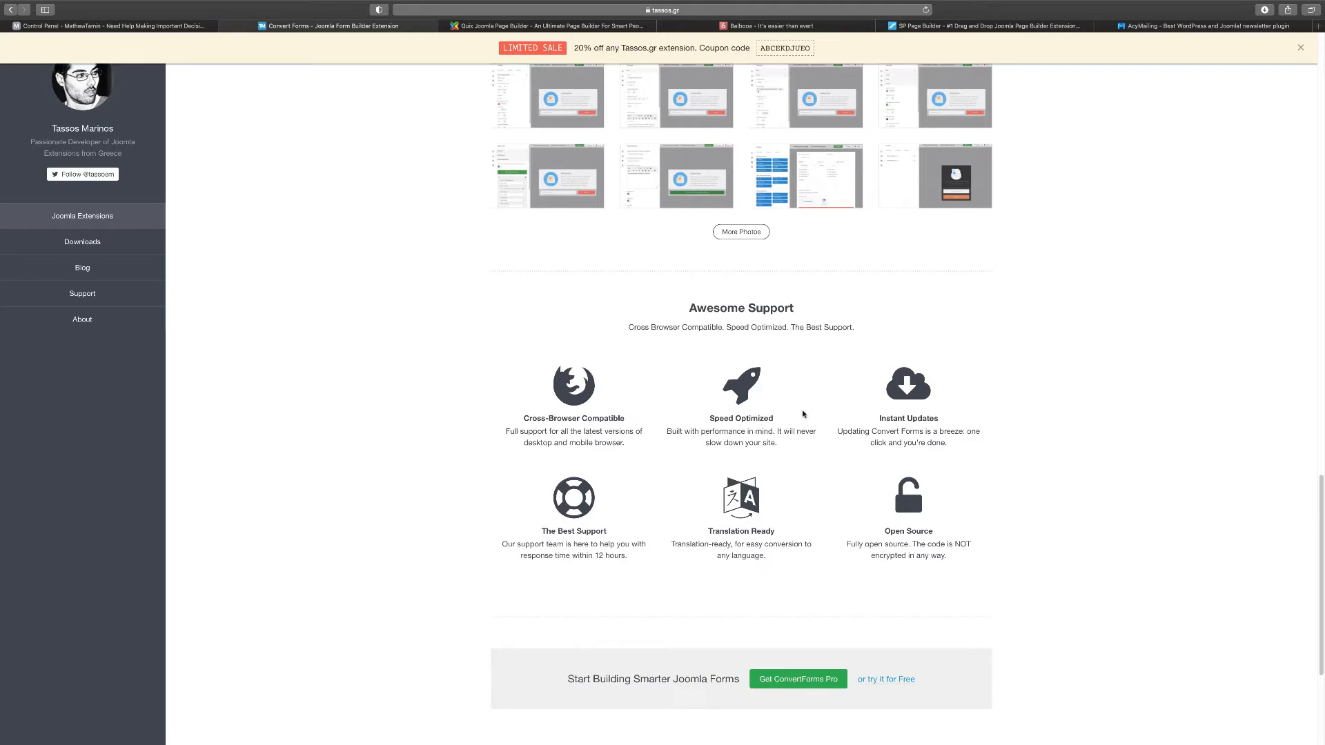
pyautogui.scroll(20, 988, 435)
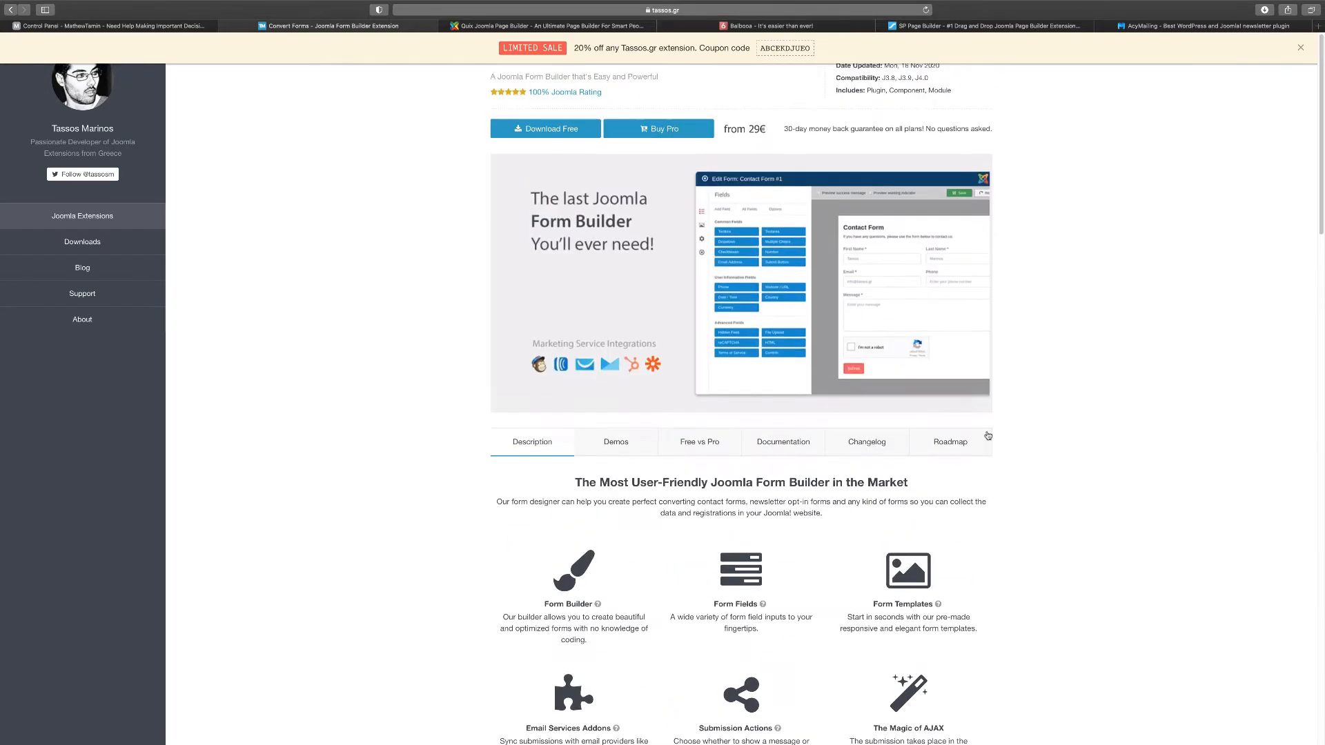
# Browse the Email Opt-in Forms and Support Ticket Form demos, then return to the Control Panel
pyautogui.click(621, 447)
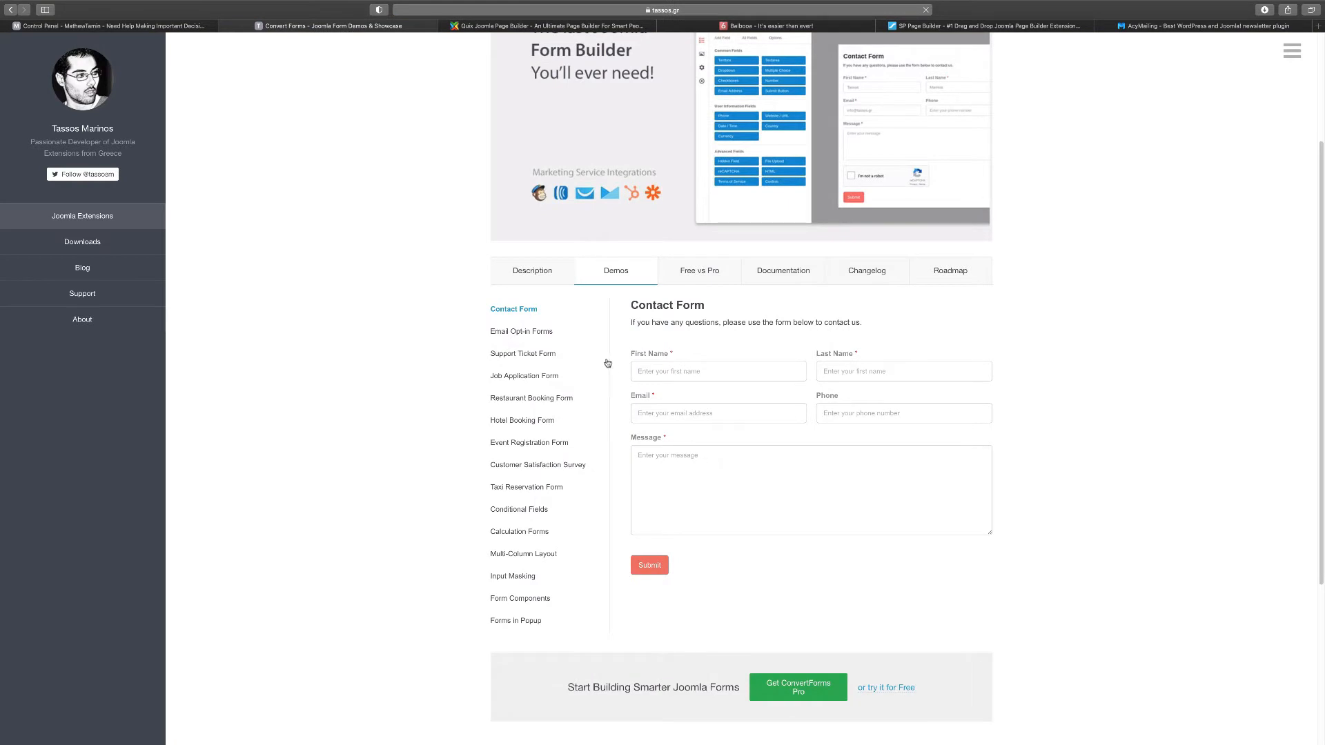
pyautogui.click(546, 332)
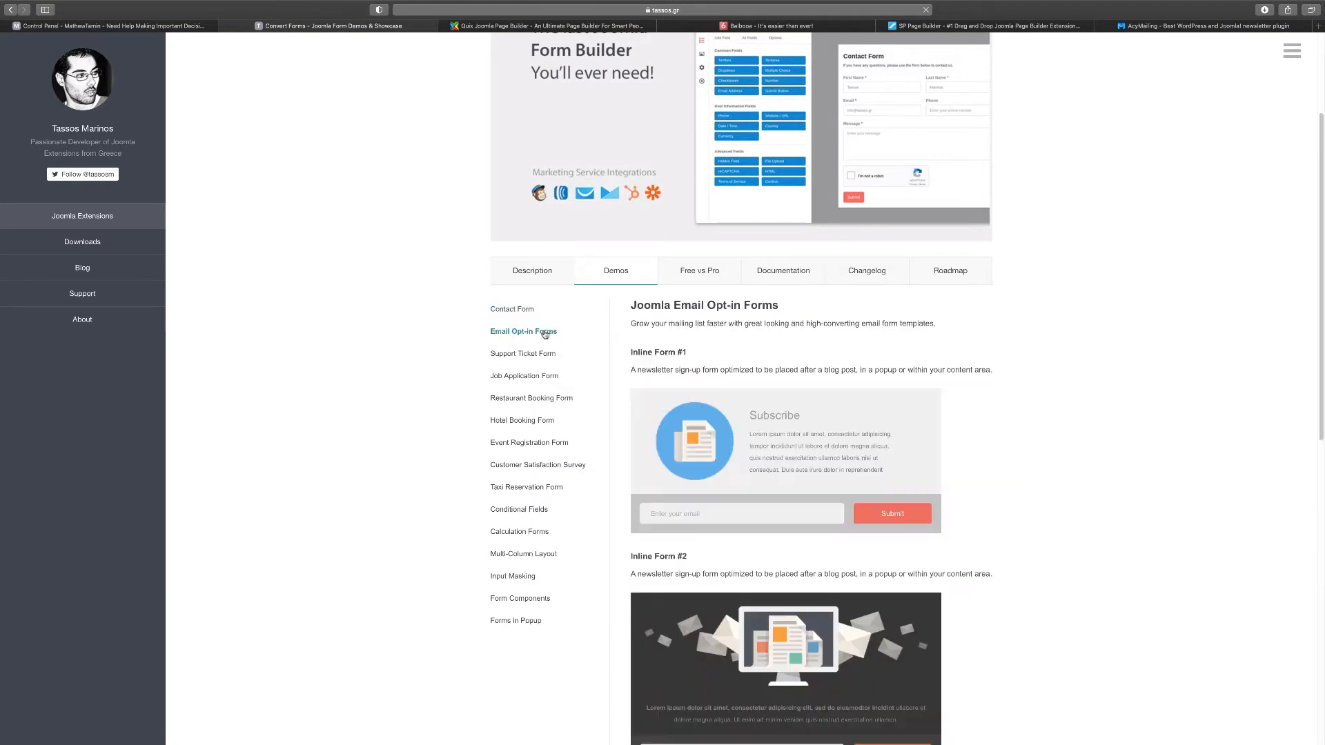
pyautogui.scroll(-1, 554, 355)
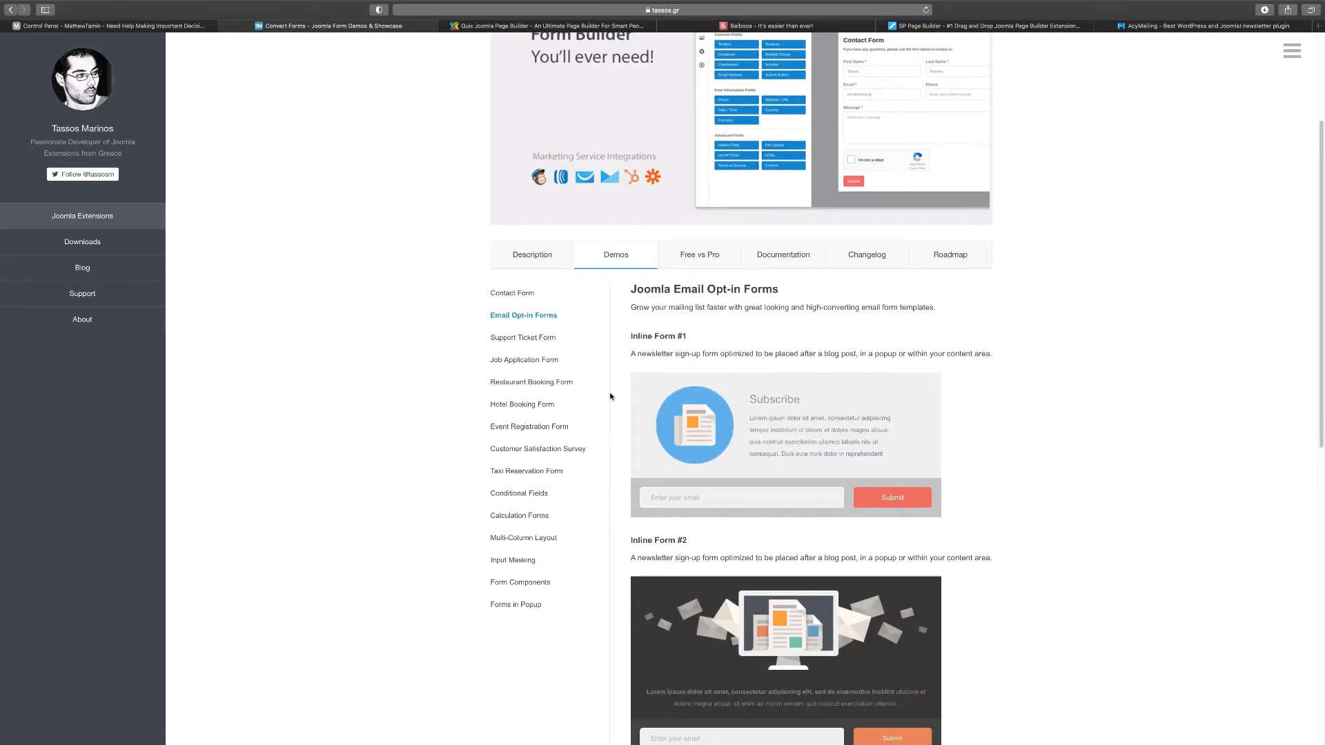
pyautogui.scroll(-2, 610, 397)
pyautogui.click(546, 269)
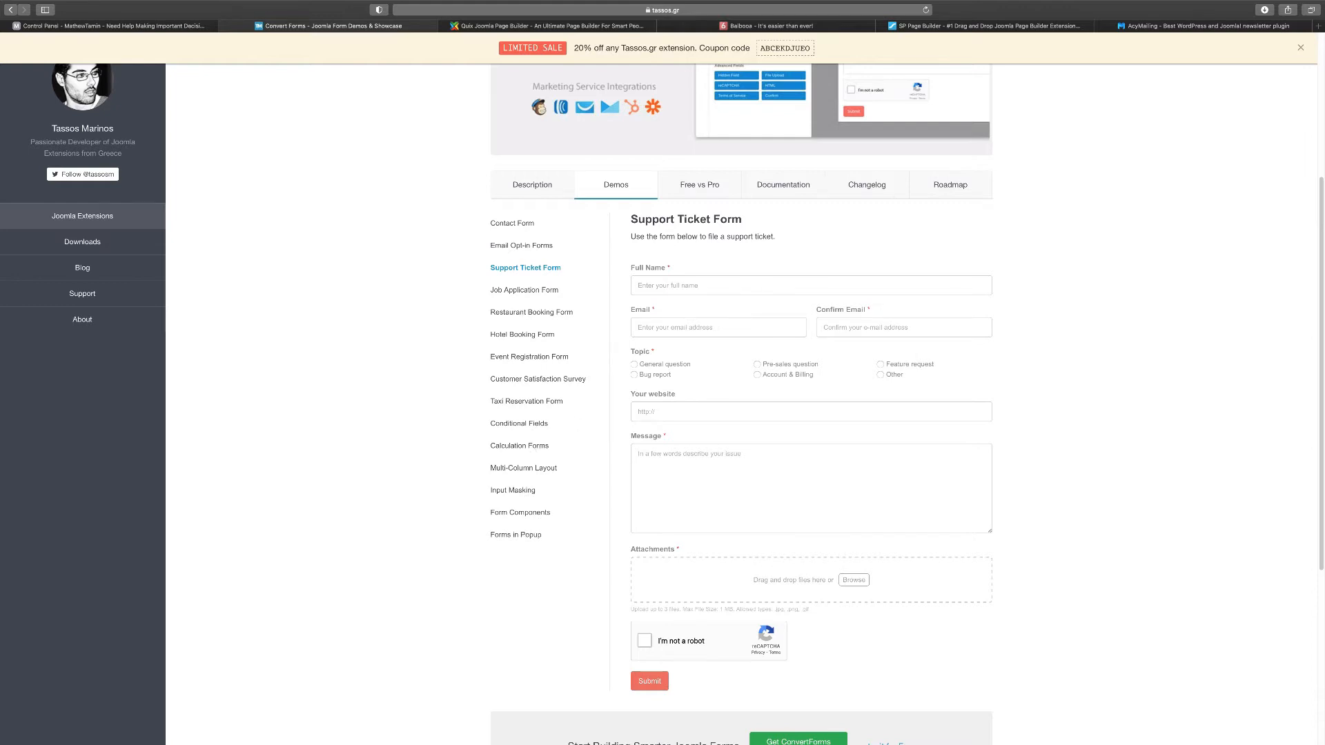
pyautogui.click(161, 26)
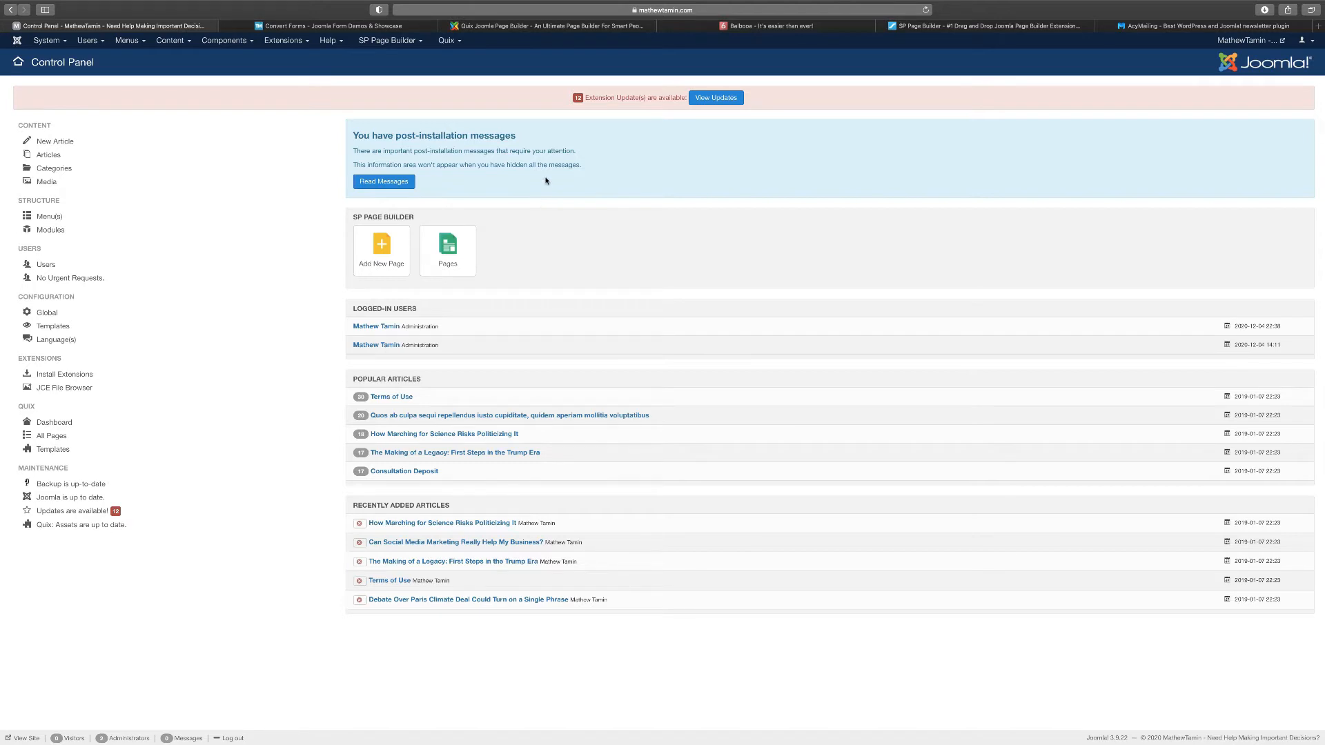
# Scroll through the Quix website's feature sections, then view the Balbooa Gridbox homepage
pyautogui.click(548, 26)
pyautogui.scroll(-5, 571, 279)
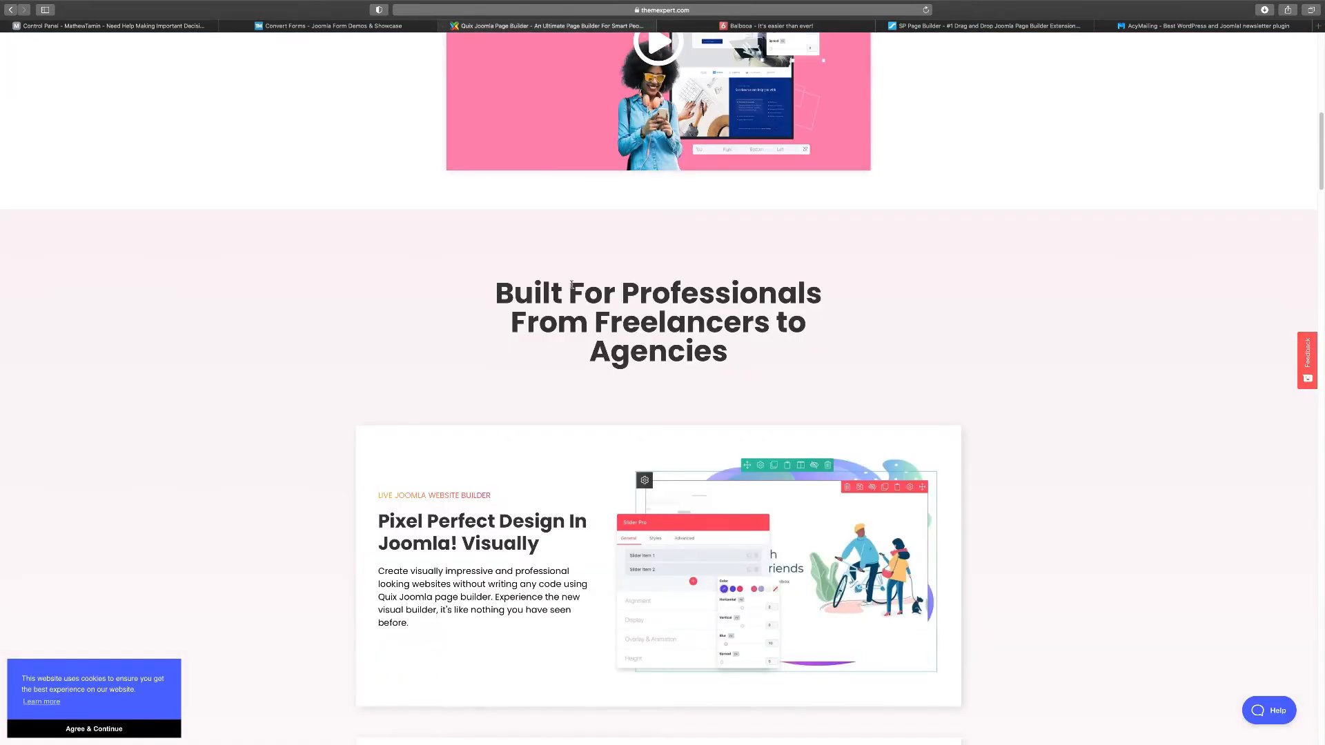
pyautogui.scroll(-1, 572, 286)
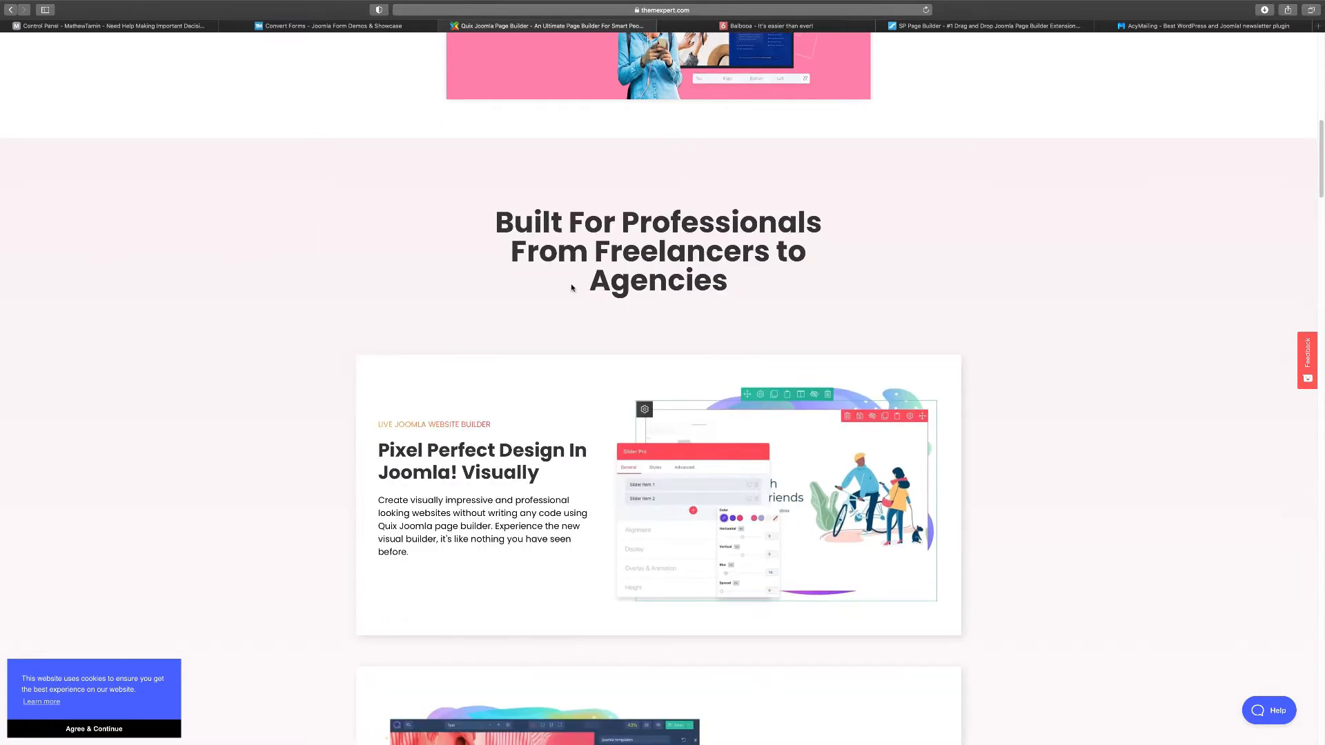
pyautogui.scroll(-2, 571, 287)
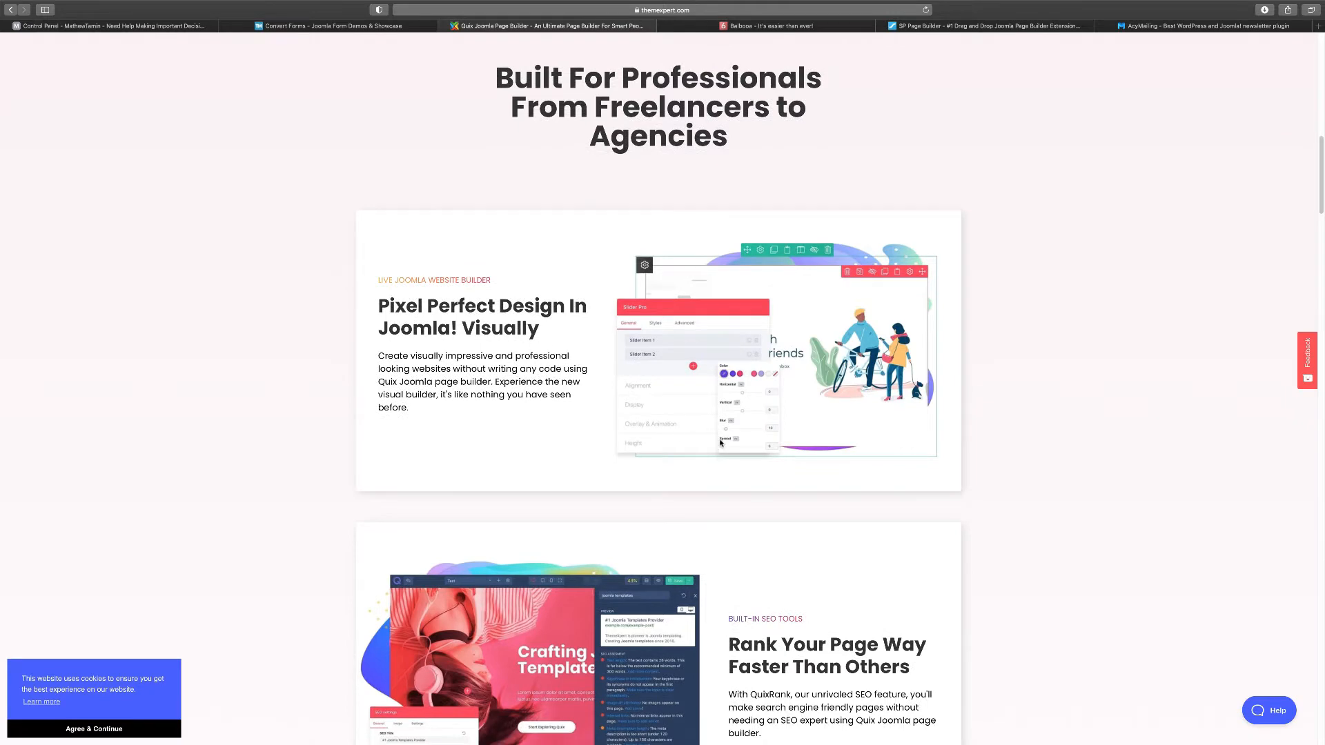
pyautogui.scroll(-4, 775, 435)
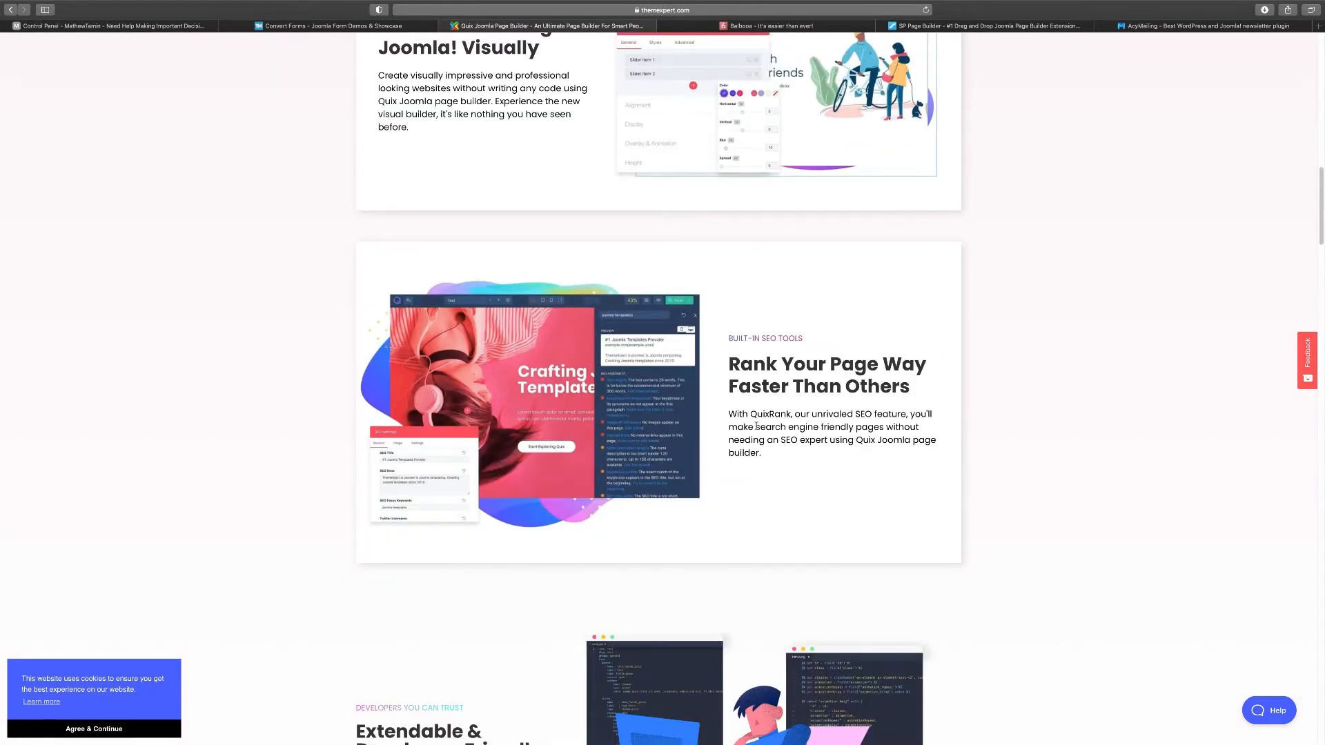
pyautogui.click(772, 28)
pyautogui.scroll(2, 489, 329)
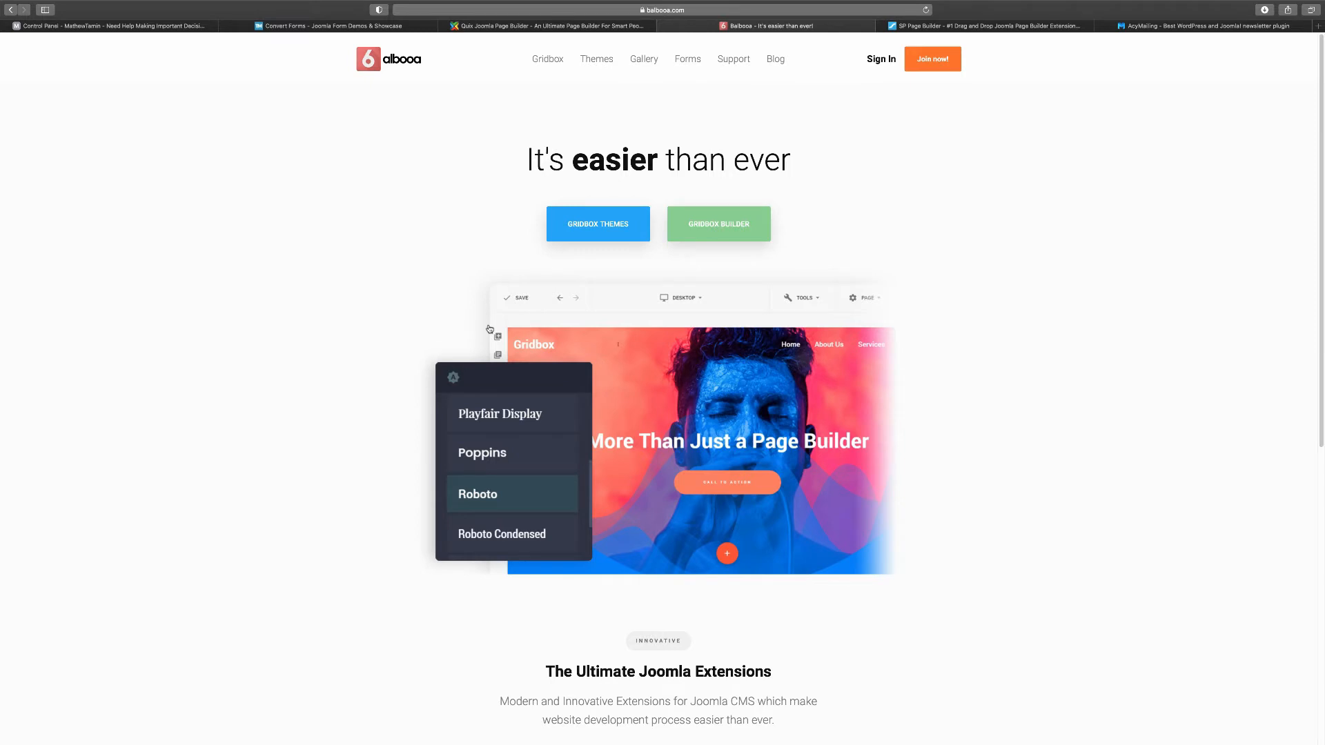
# Scroll through the Balbooa Gridbox homepage
pyautogui.scroll(-7, 489, 329)
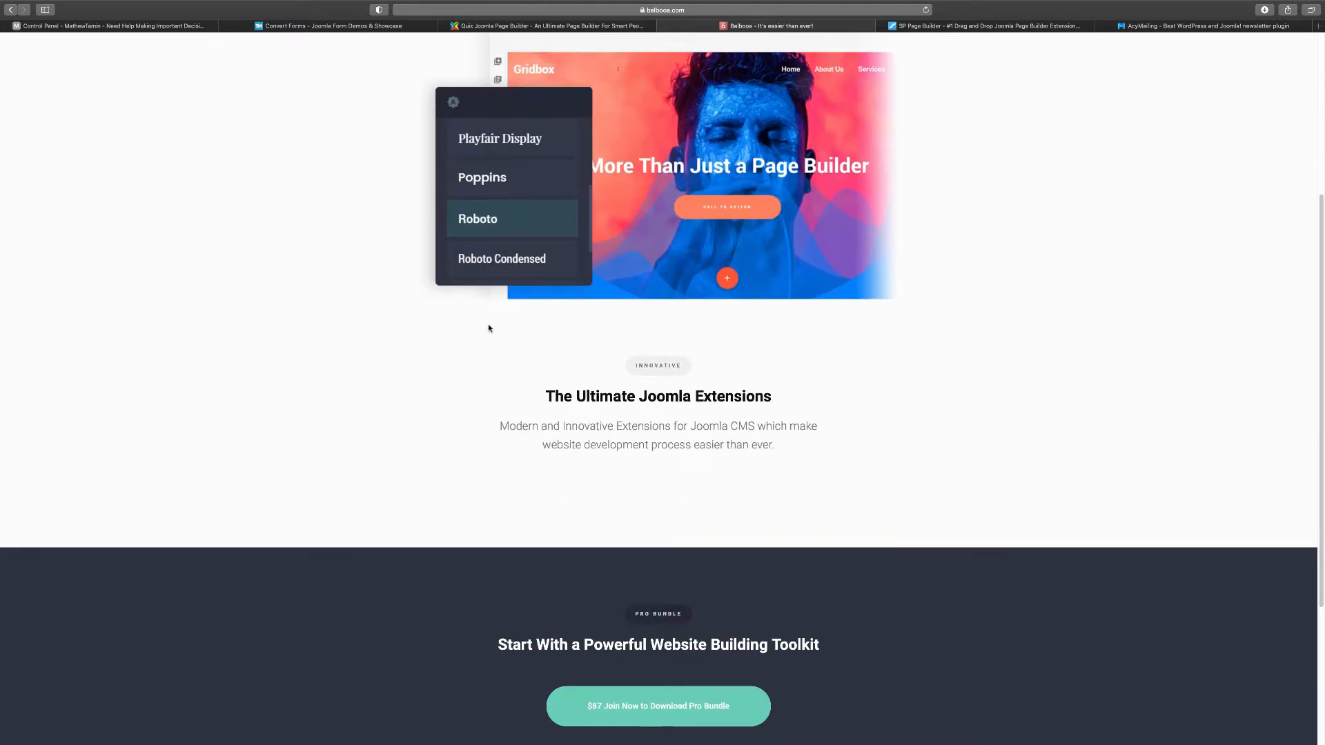
pyautogui.scroll(-2, 489, 327)
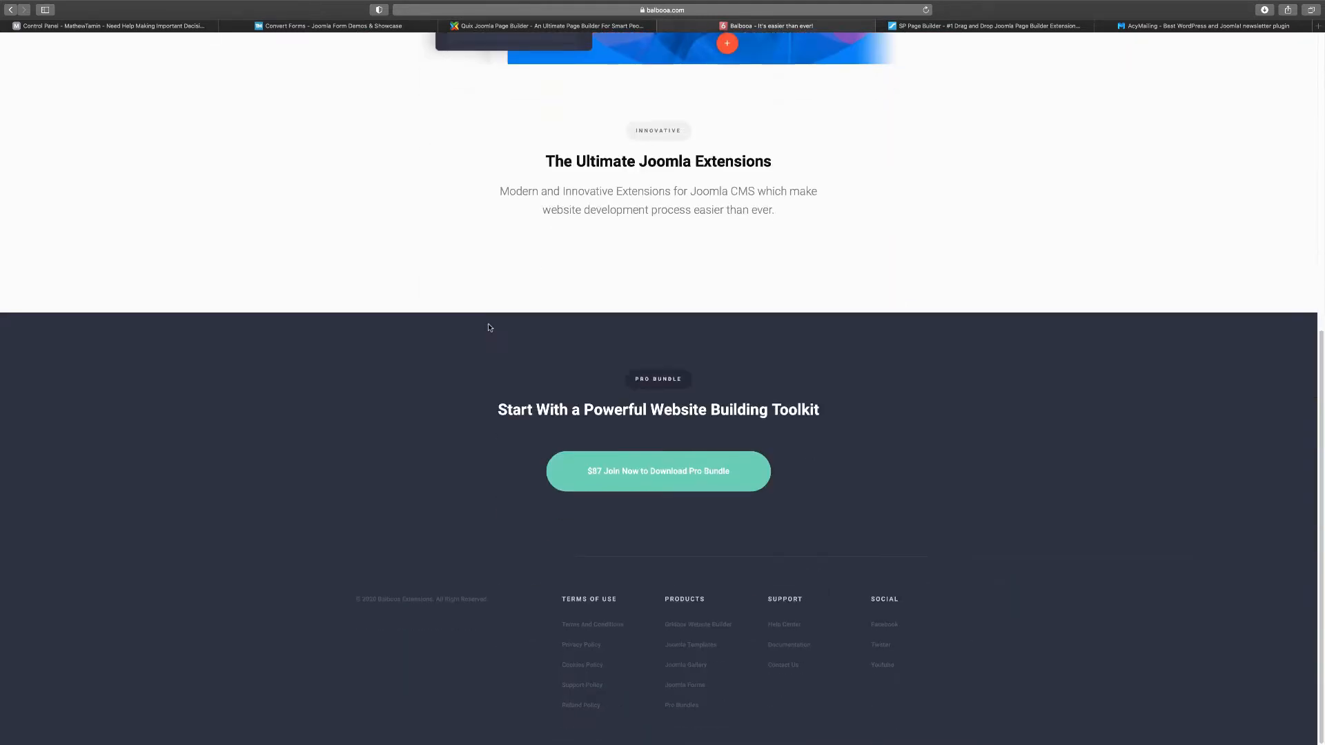
pyautogui.scroll(6, 489, 327)
pyautogui.scroll(3, 489, 327)
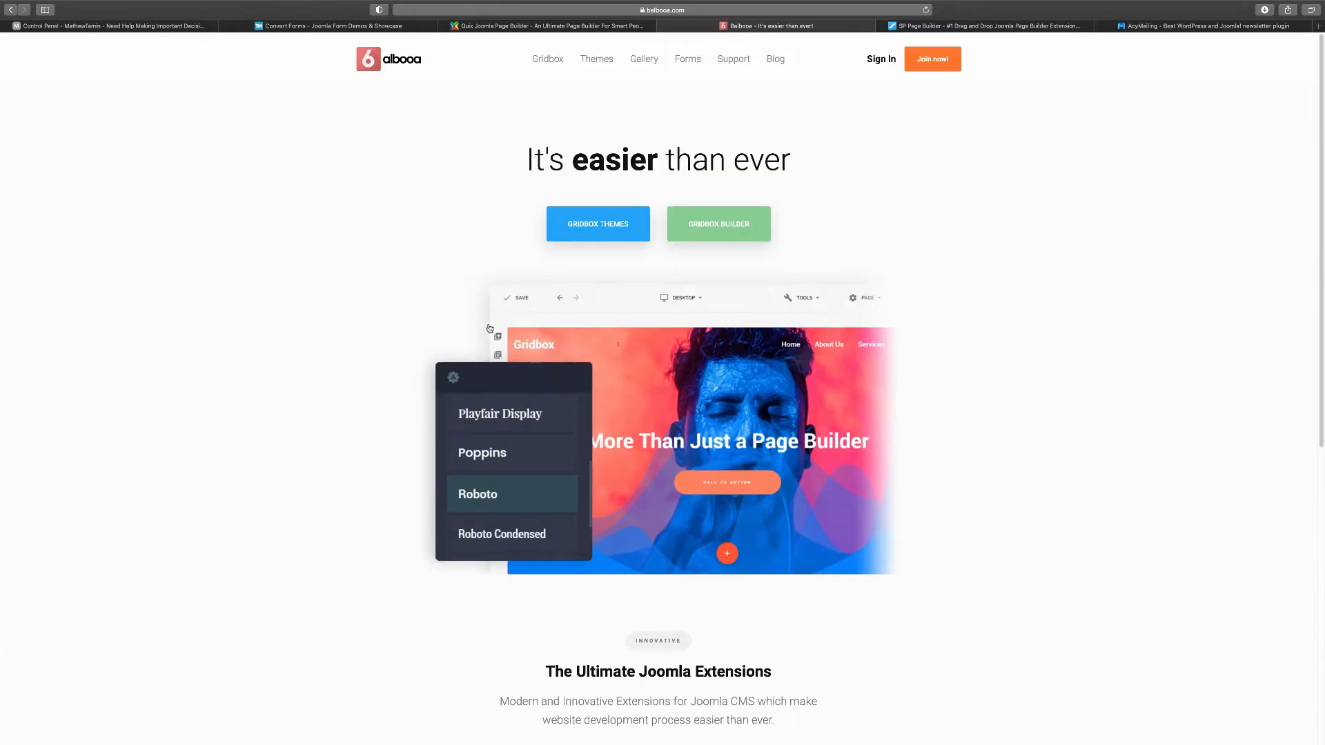
# Read through JoomShaper's SP Page Builder features, then move on to the AcyMailing website
pyautogui.click(1006, 26)
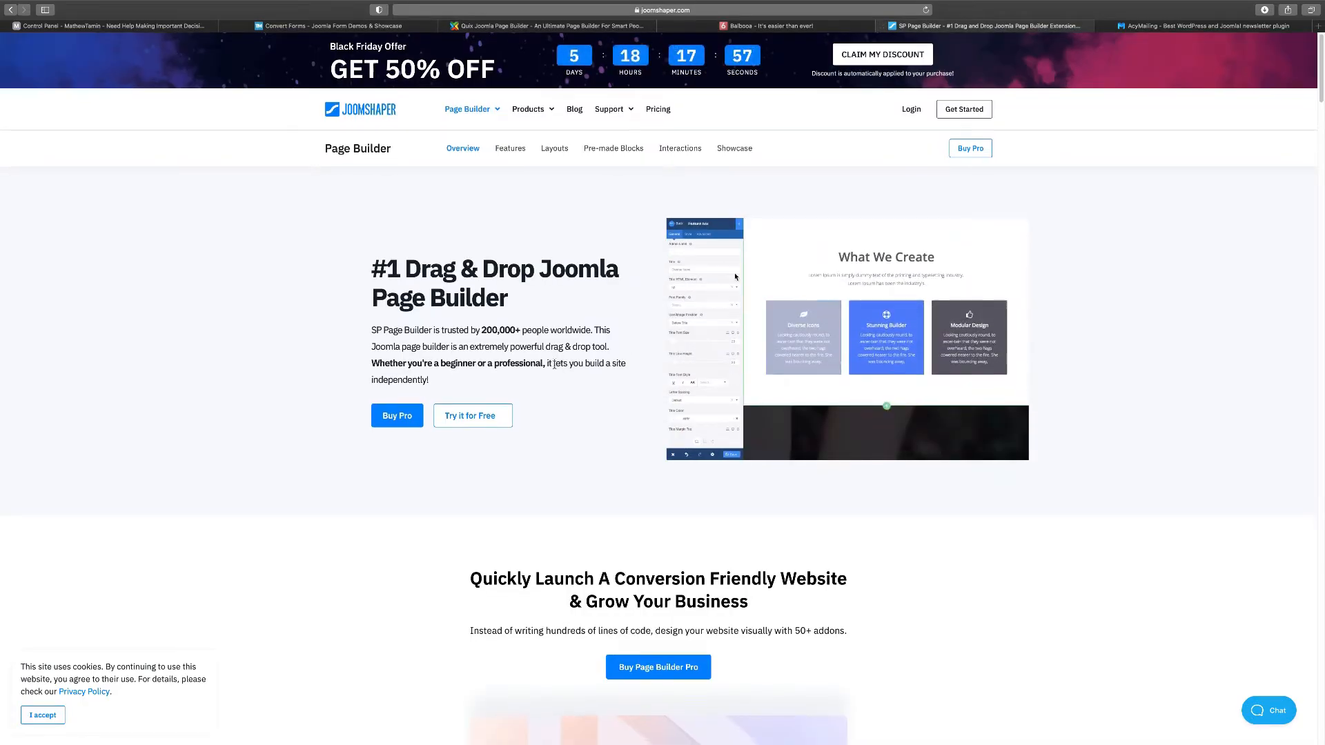
pyautogui.scroll(-3, 554, 365)
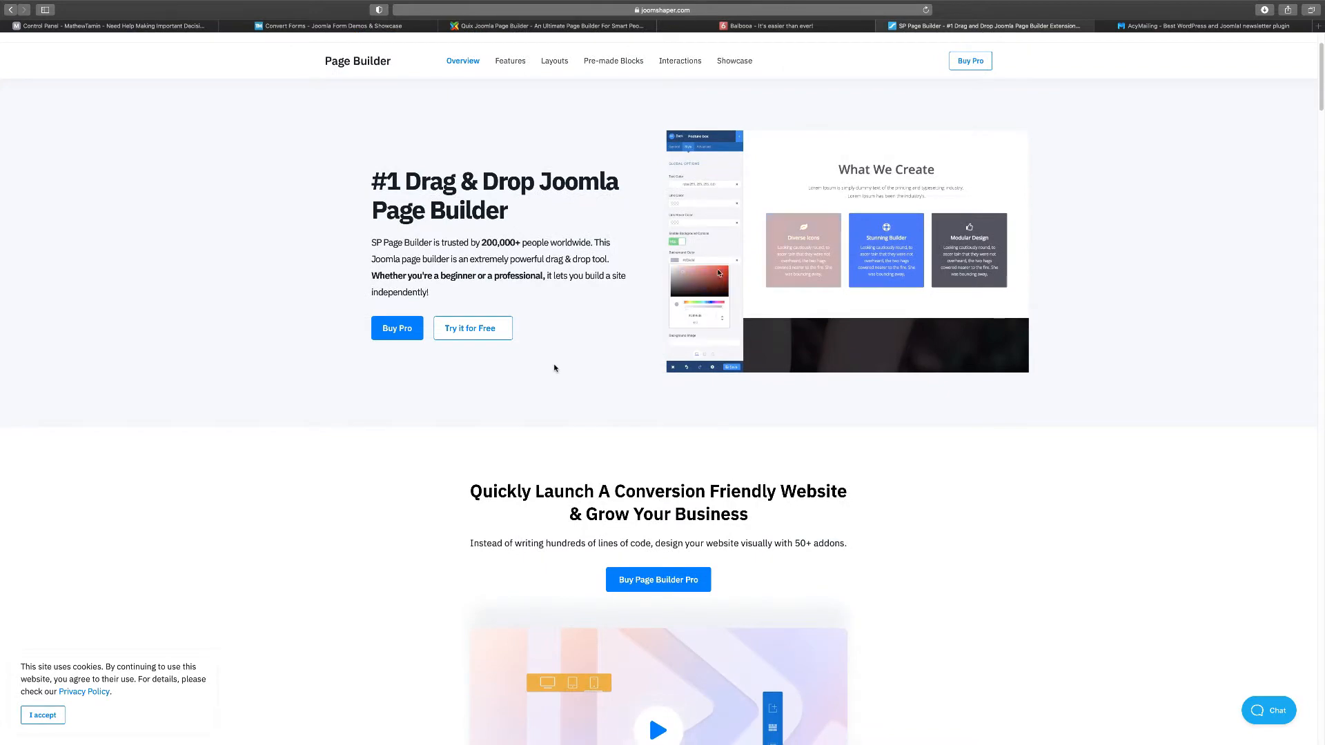
pyautogui.scroll(-5, 554, 368)
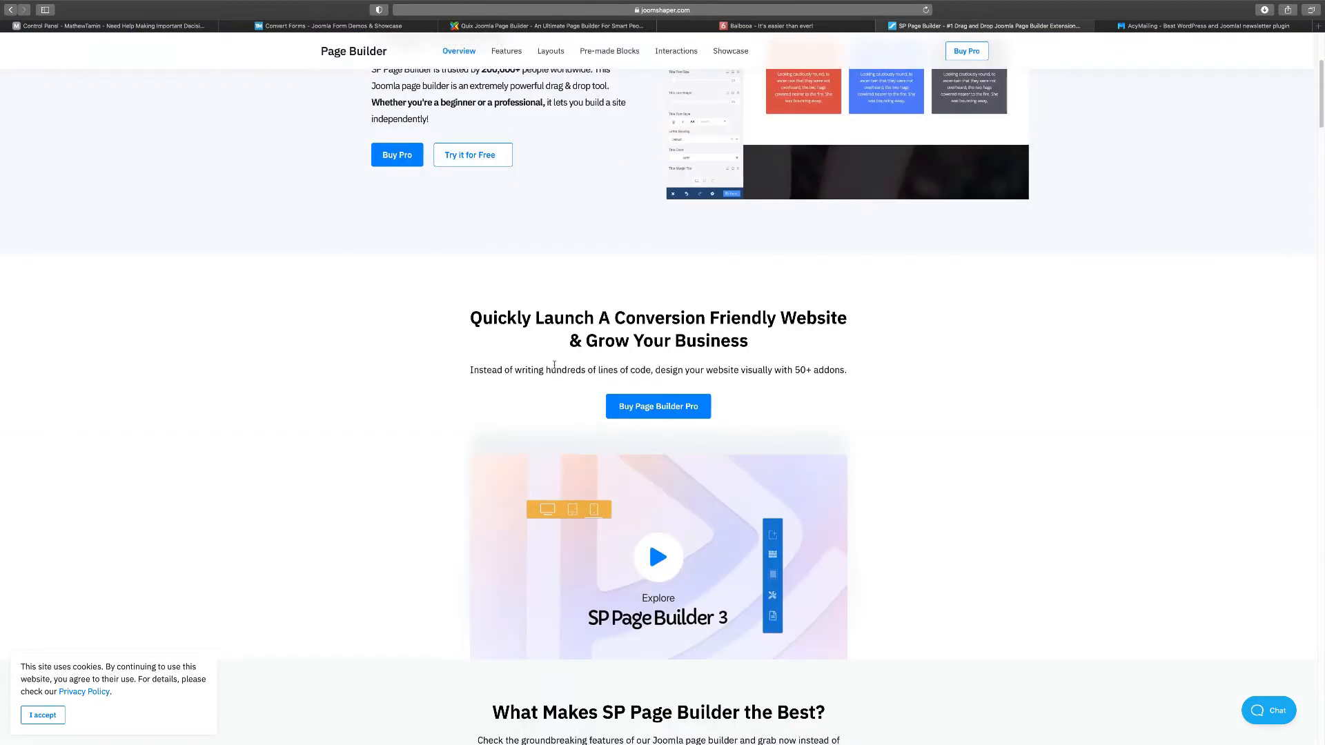
pyautogui.scroll(-5, 554, 367)
pyautogui.scroll(-10, 554, 367)
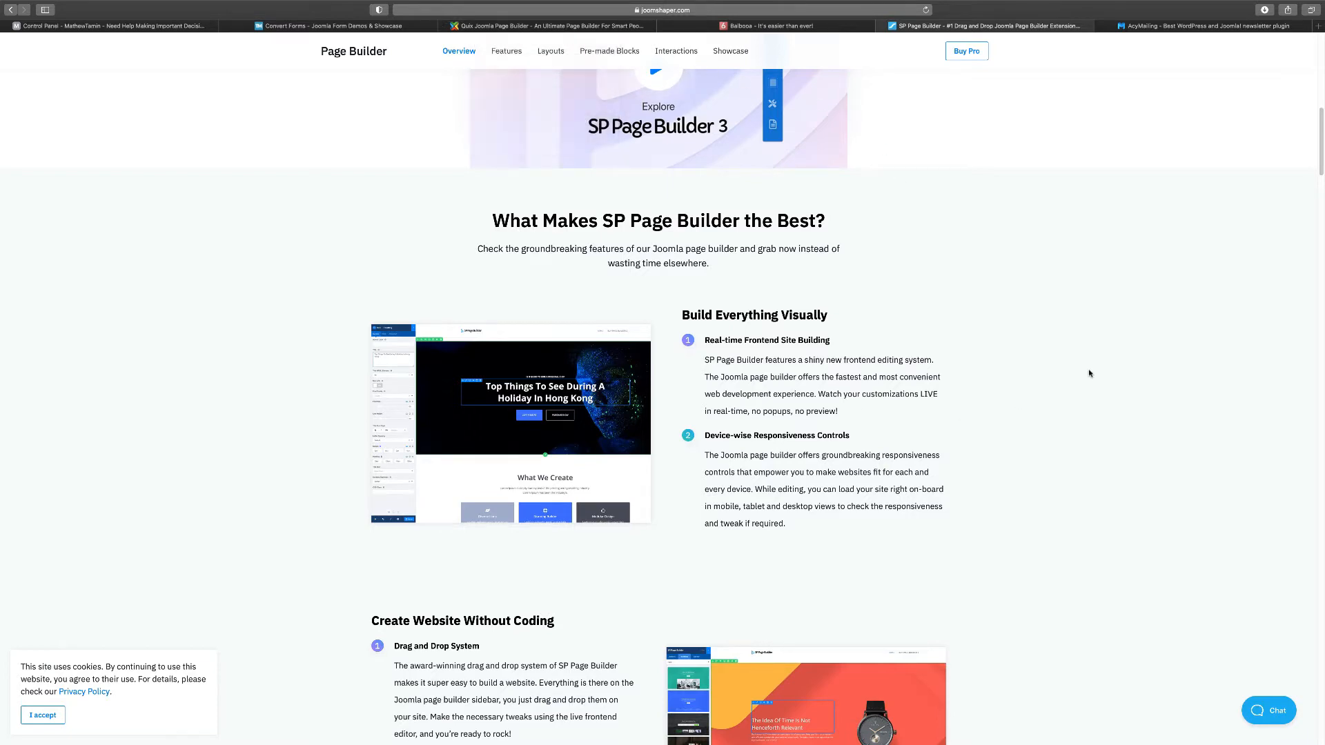
pyautogui.click(1163, 28)
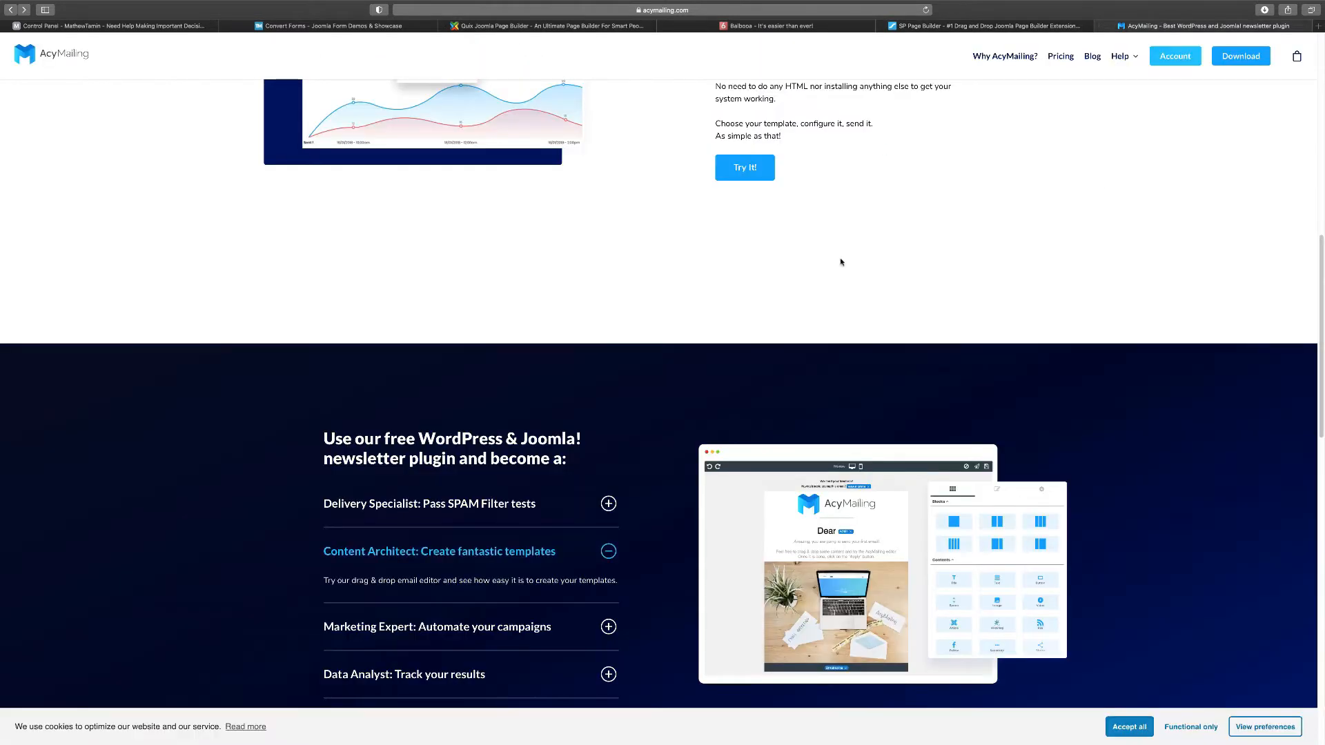
# Review AcyMailing's campaign and template features, then return to the Joomla Control Panel
pyautogui.scroll(10, 628, 357)
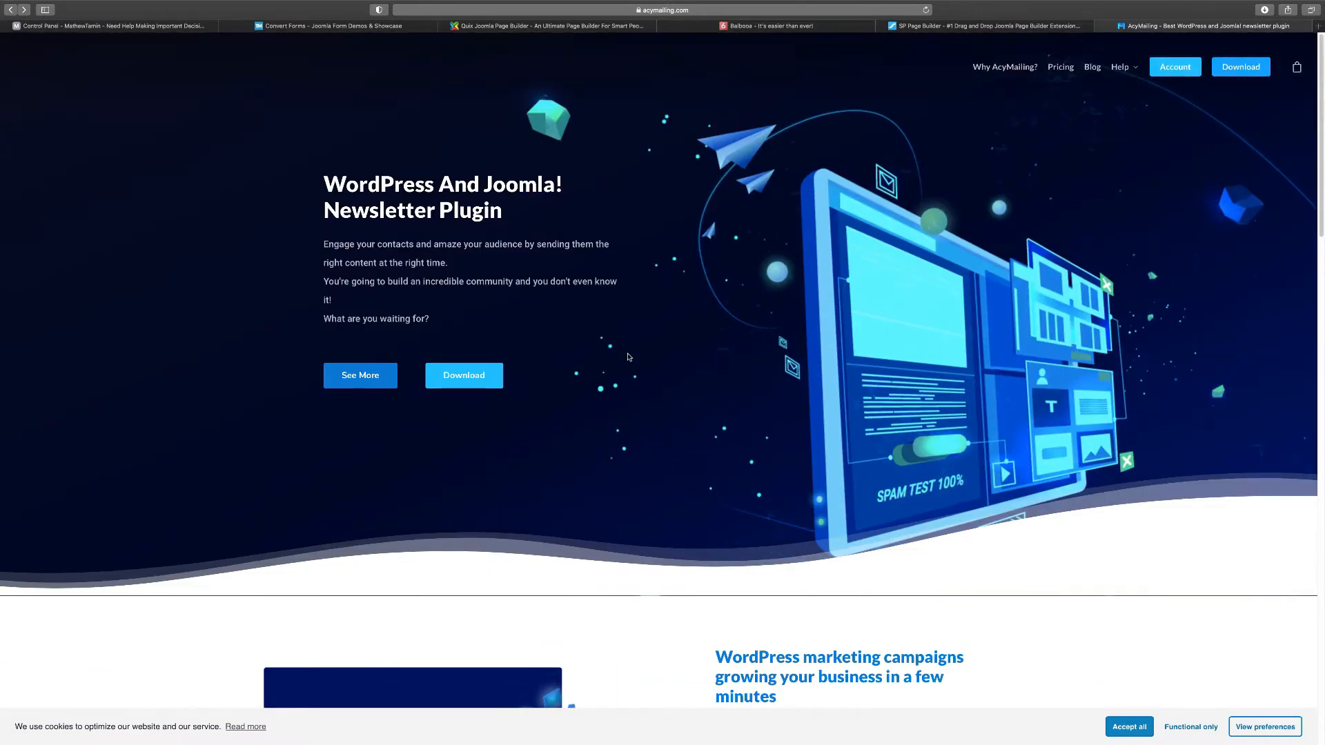
pyautogui.scroll(-5, 628, 357)
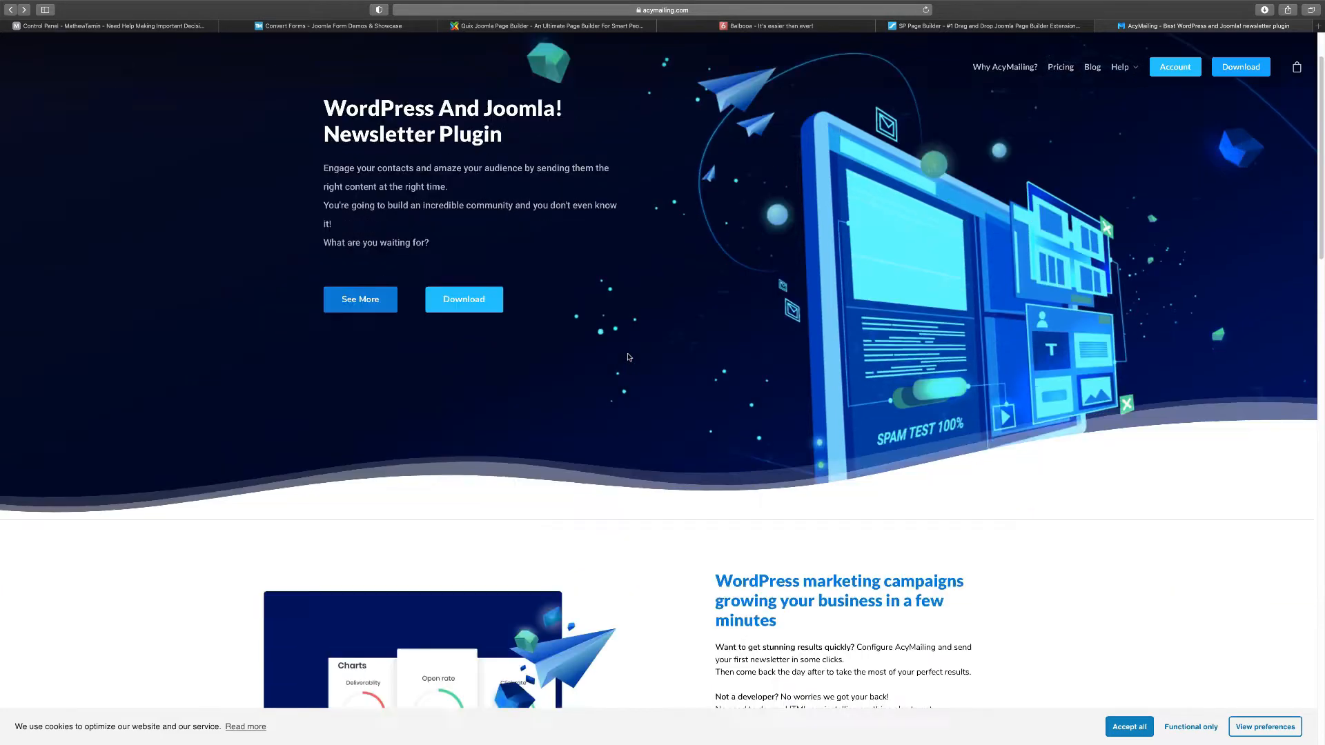
pyautogui.scroll(-2, 628, 357)
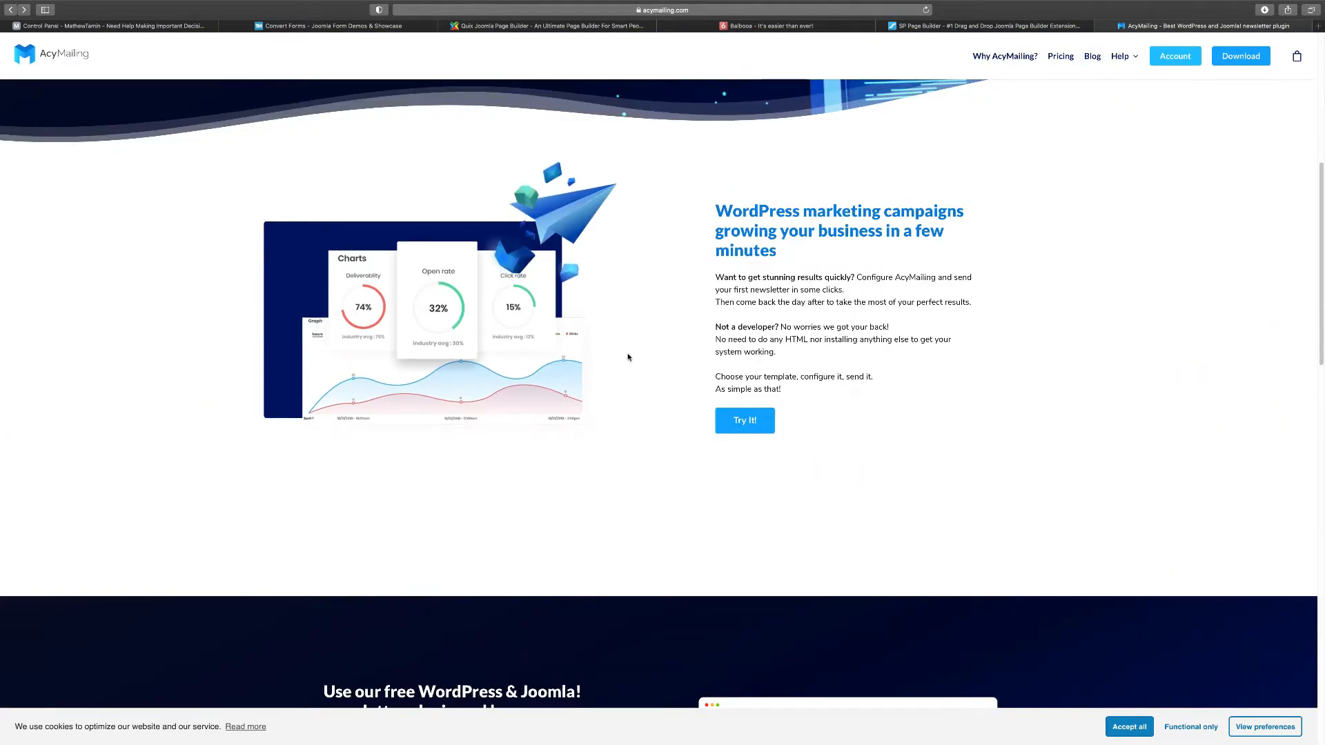
pyautogui.scroll(-3, 628, 357)
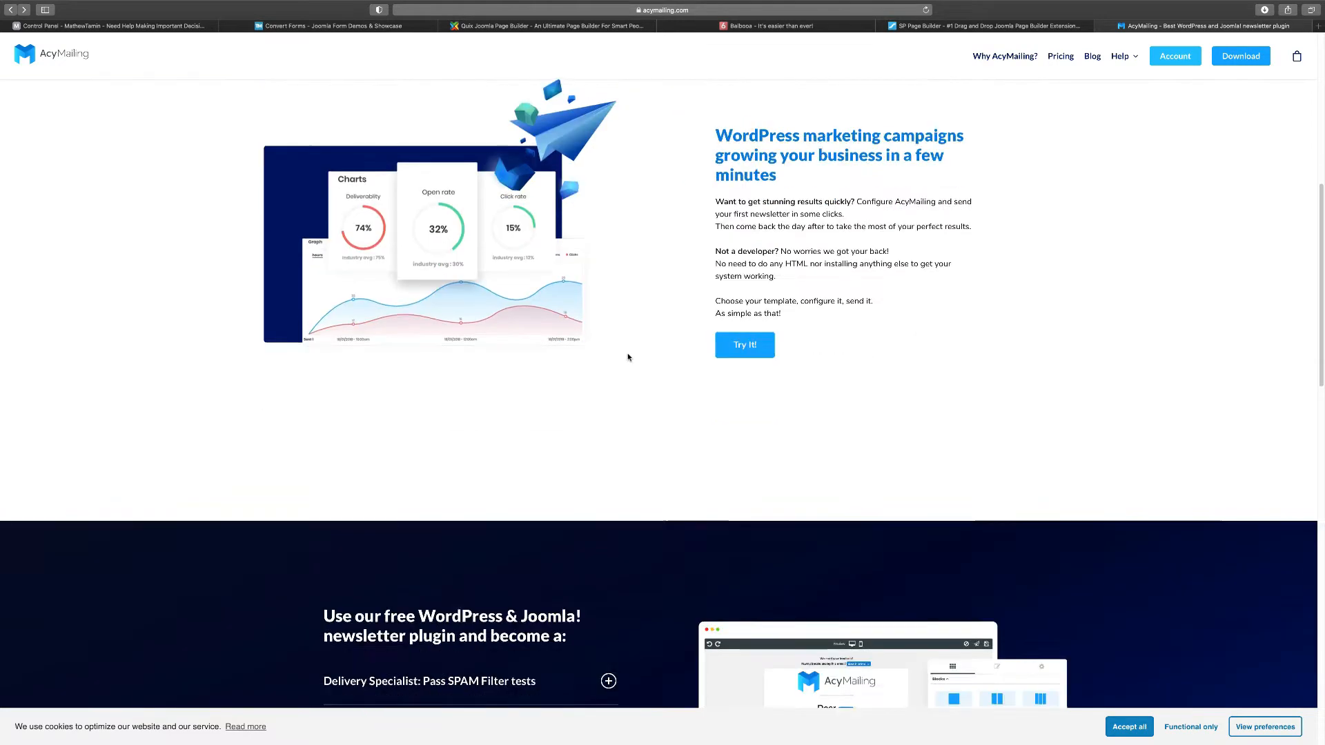
pyautogui.scroll(-6, 629, 356)
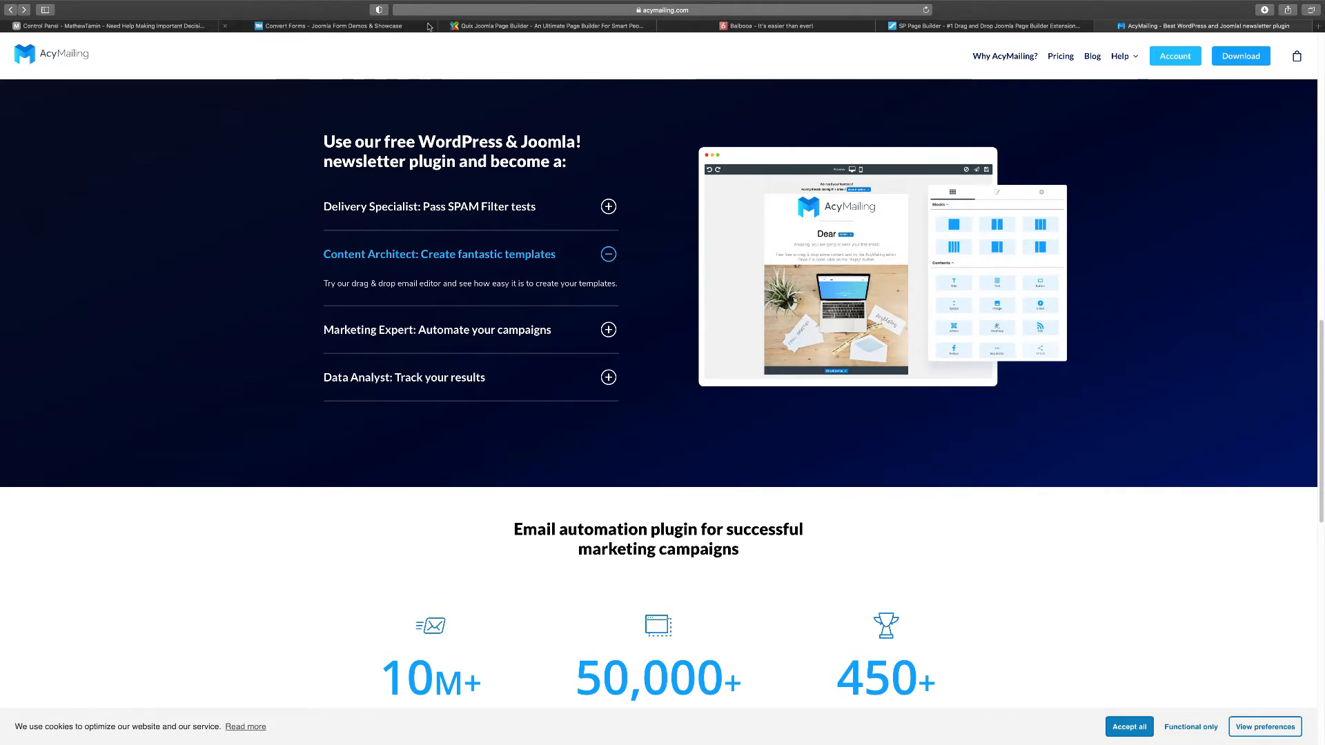
pyautogui.click(169, 28)
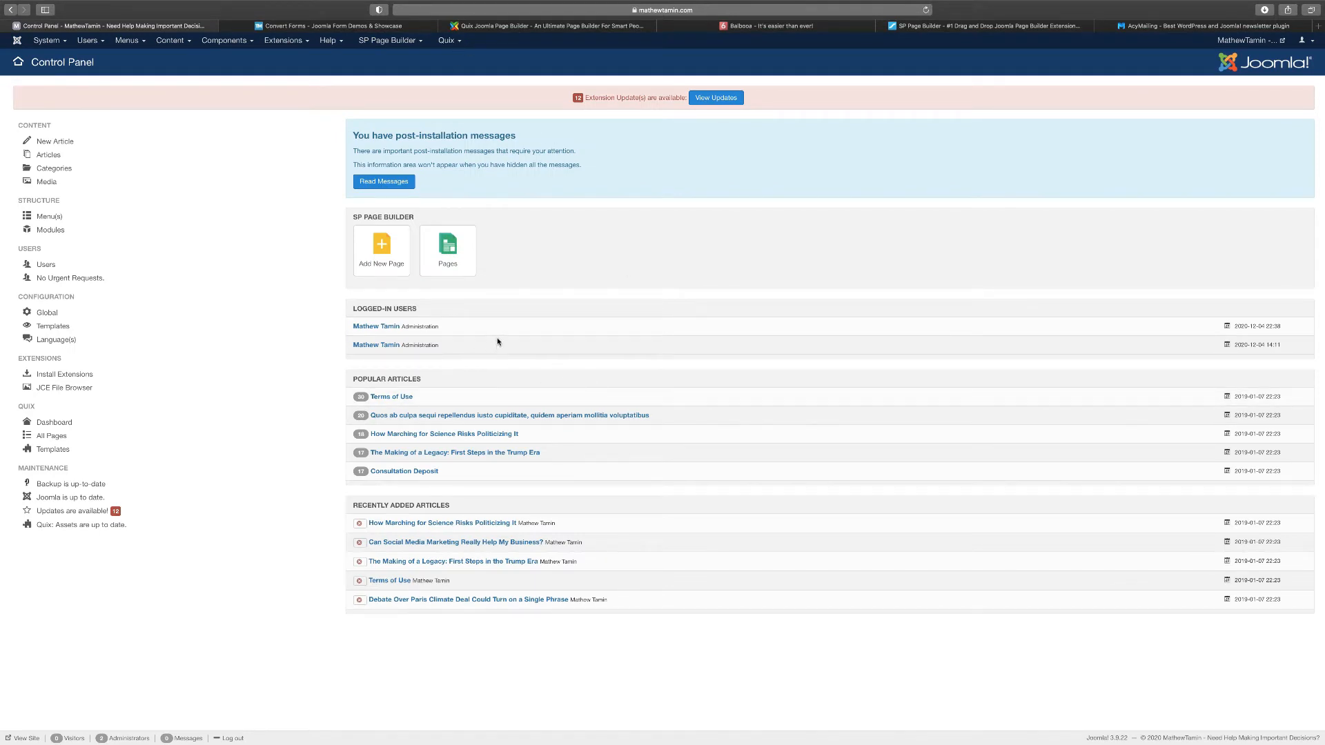
# Glance at the Convert Forms product page, then go back to the Joomla Control Panel
pyautogui.click(332, 28)
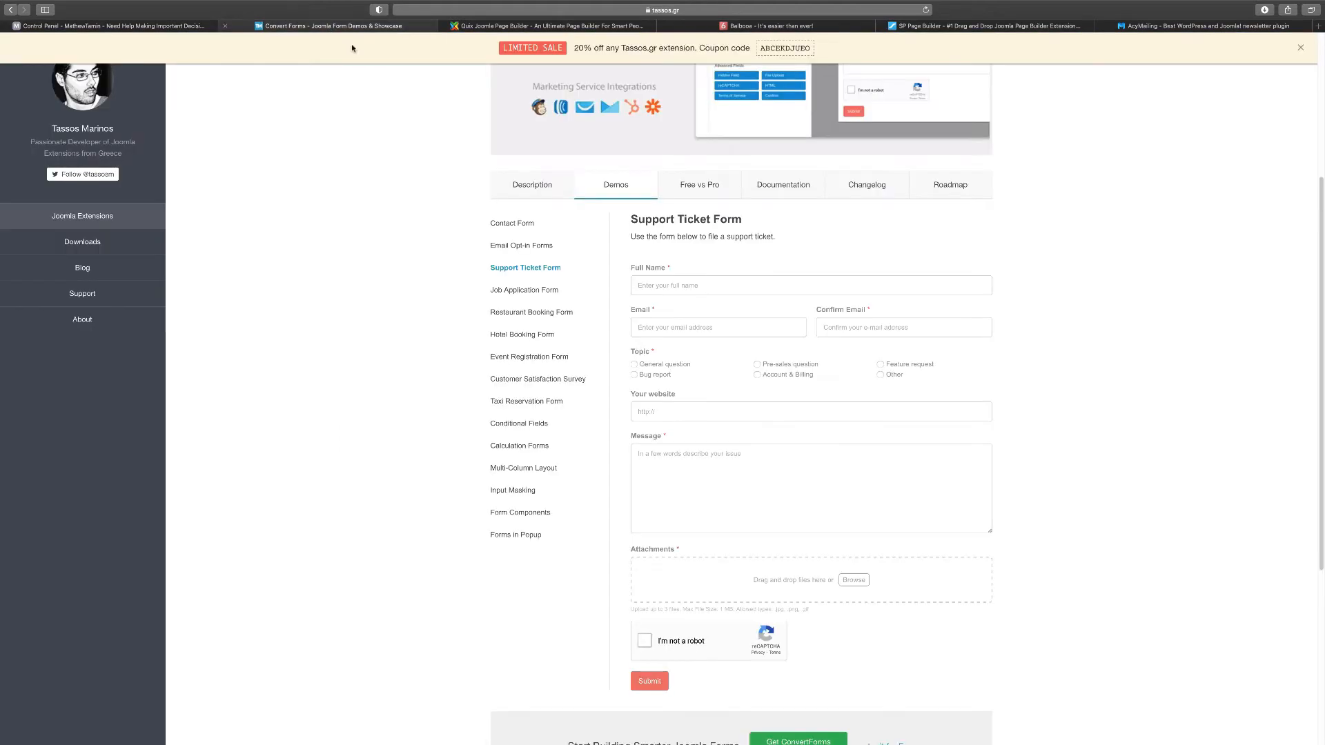
pyautogui.scroll(3, 565, 123)
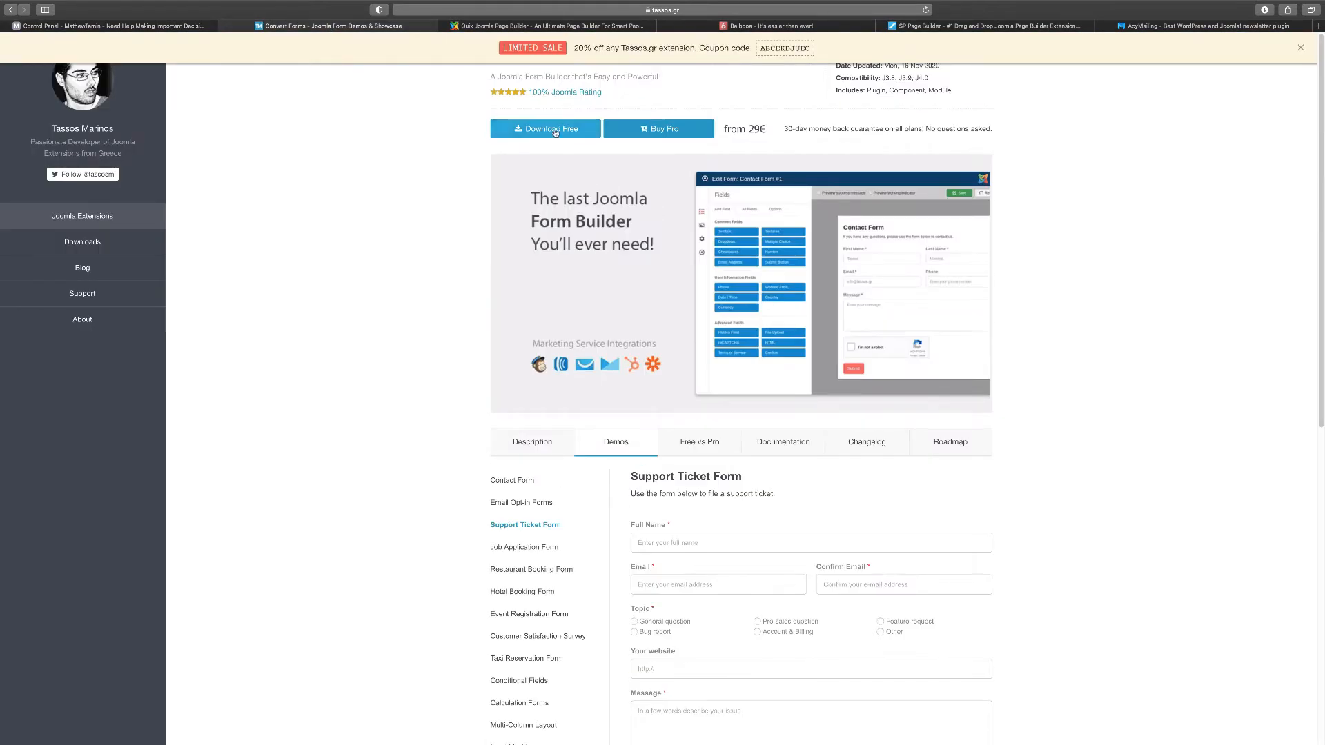
pyautogui.click(147, 28)
# Visit Extensions: Install's Upload Package File tab, then open Components > Convert Forms > Dashboard
pyautogui.click(297, 43)
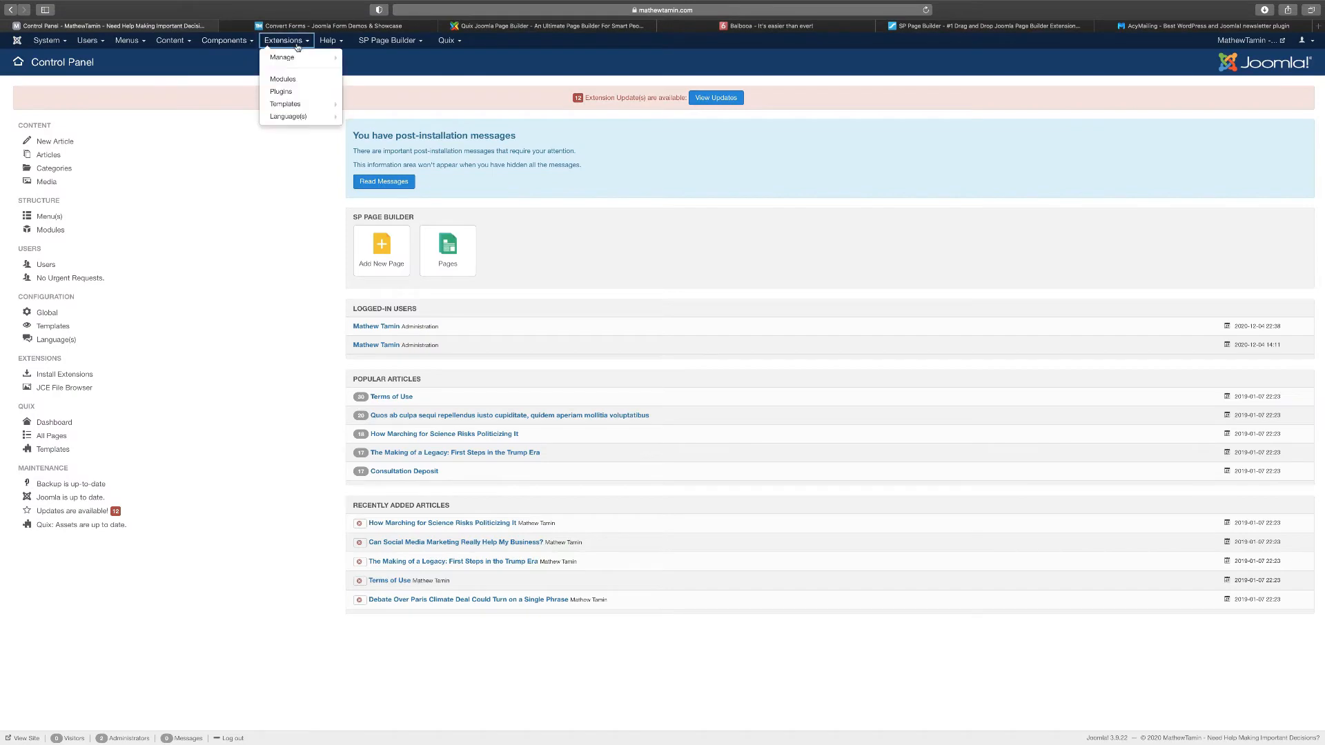
pyautogui.moveTo(309, 61)
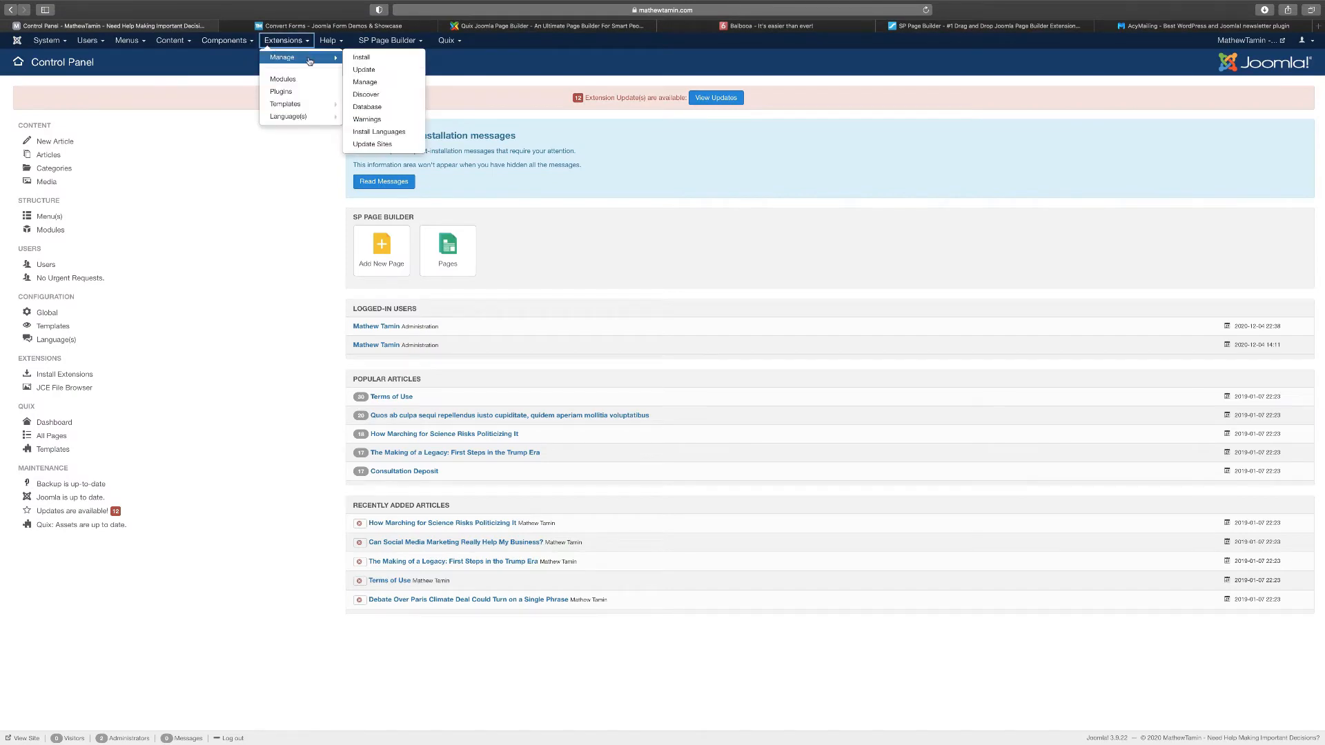
pyautogui.click(372, 62)
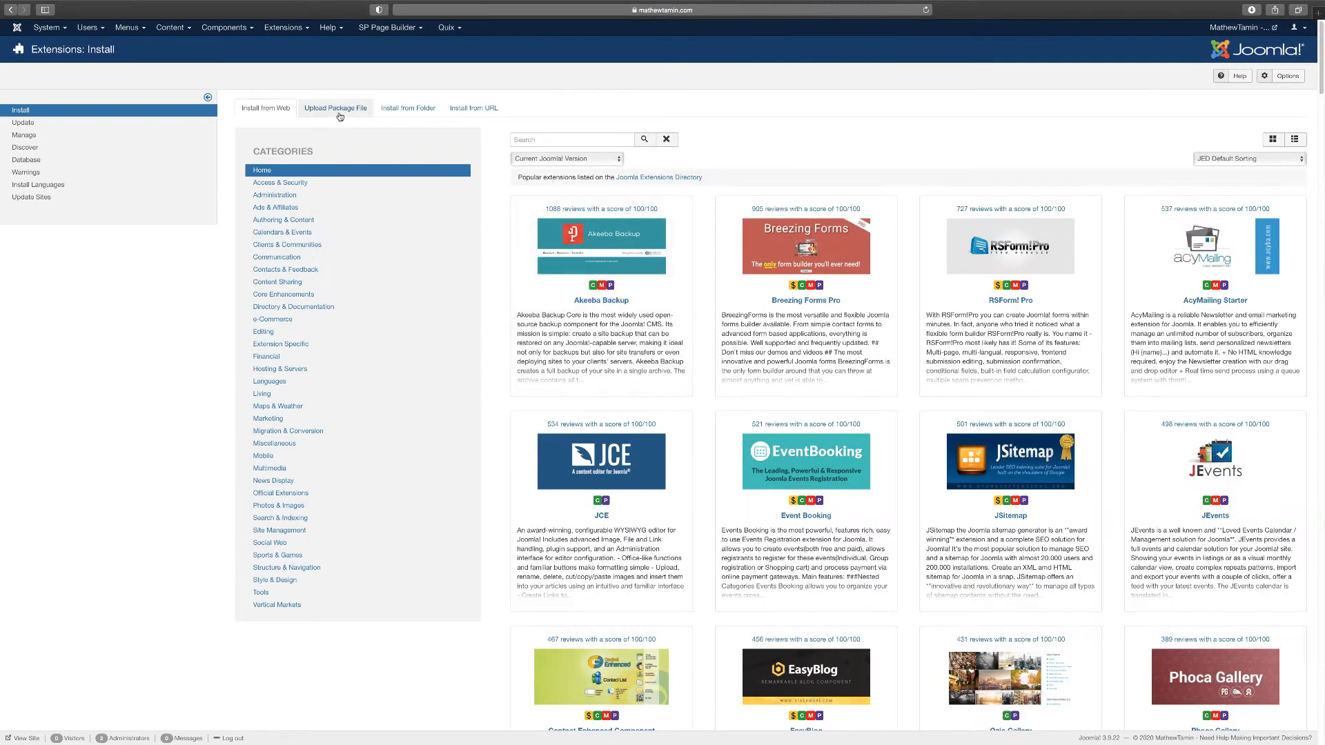
pyautogui.click(338, 109)
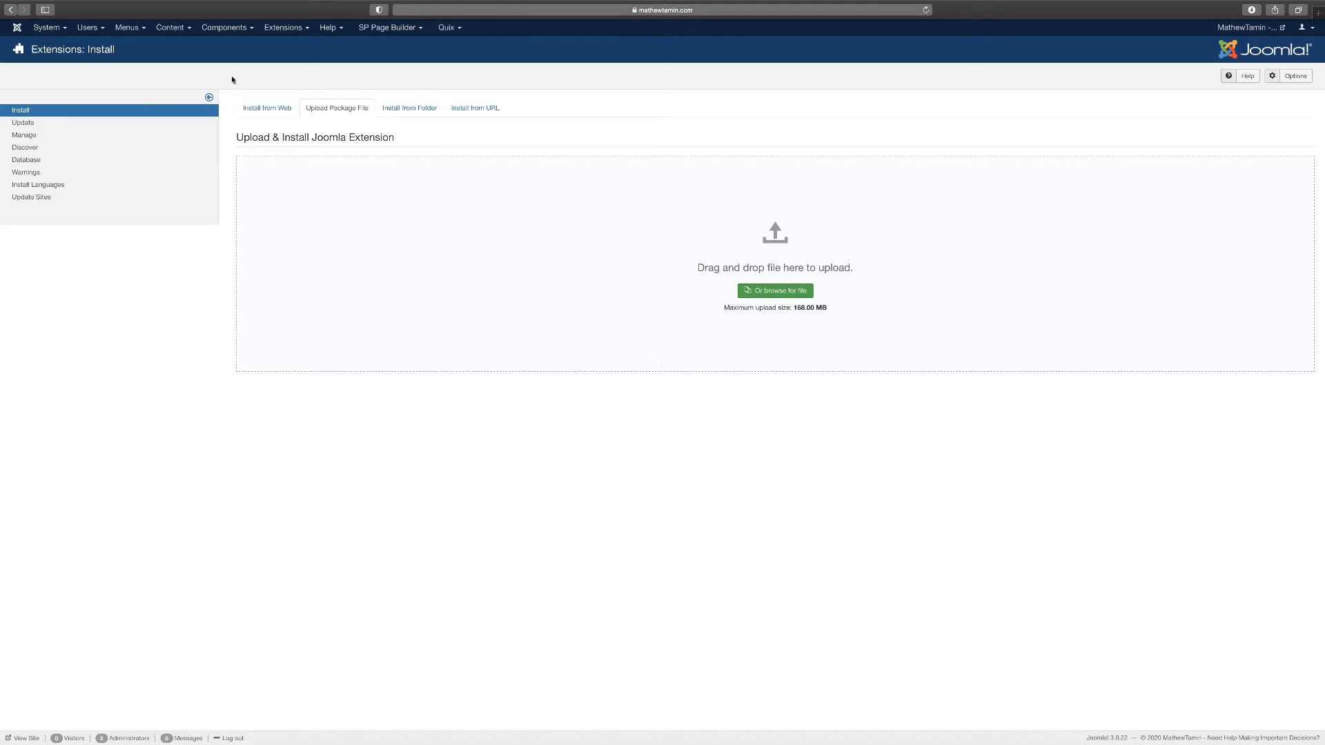
pyautogui.click(216, 31)
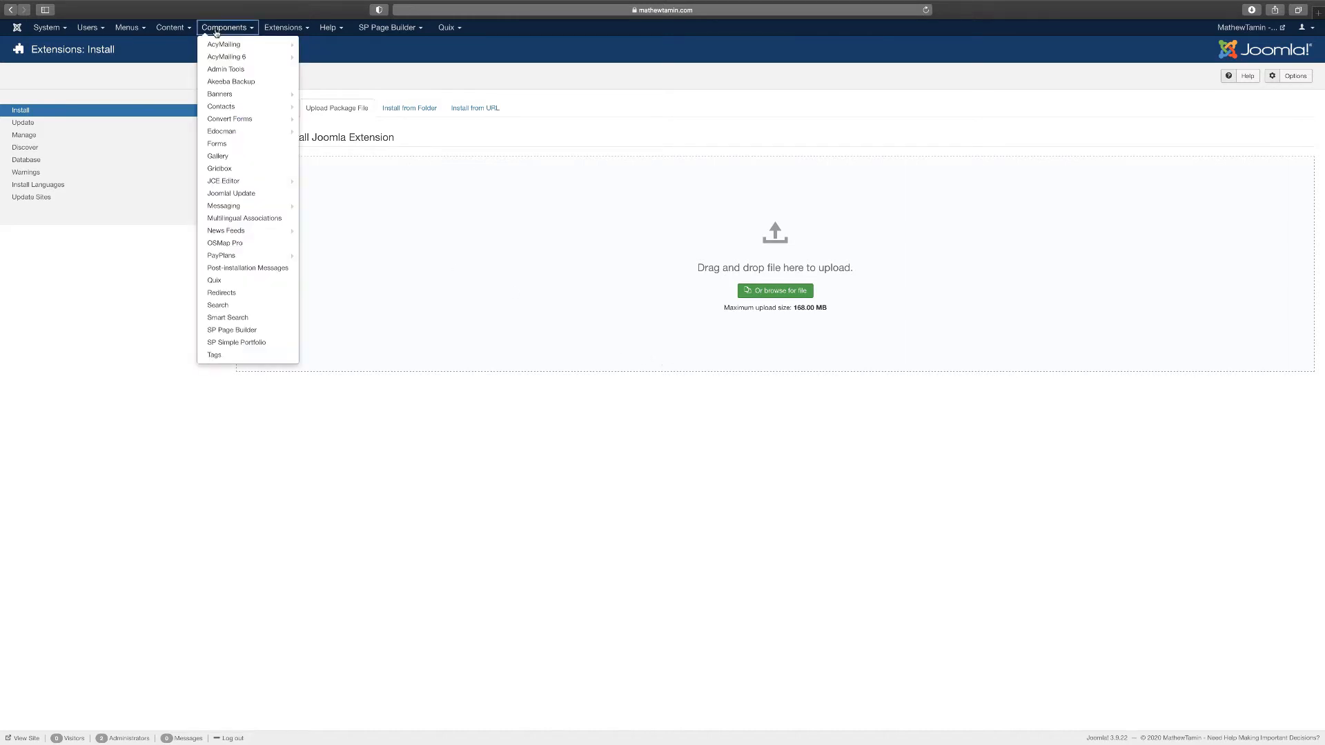
pyautogui.click(238, 121)
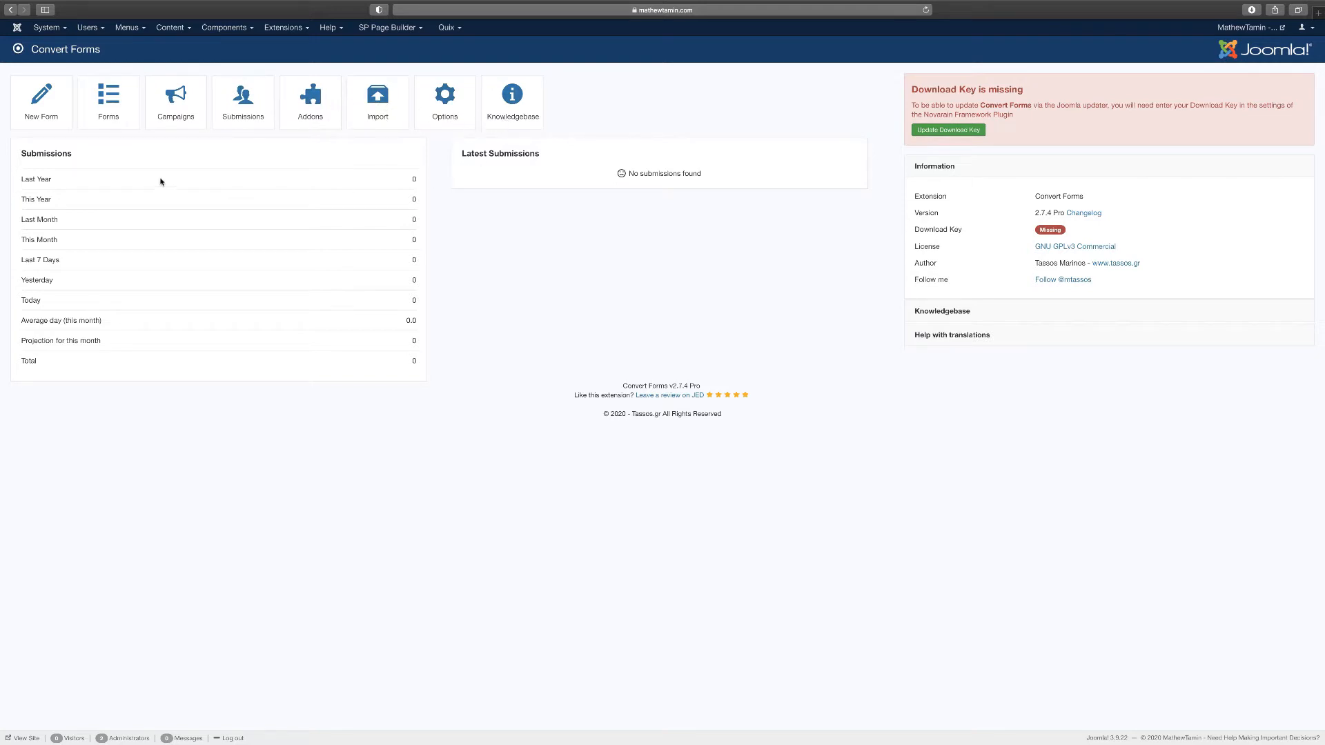
# Start a new Convert Forms form to show the Inline and Sidebar template choices
pyautogui.click(42, 114)
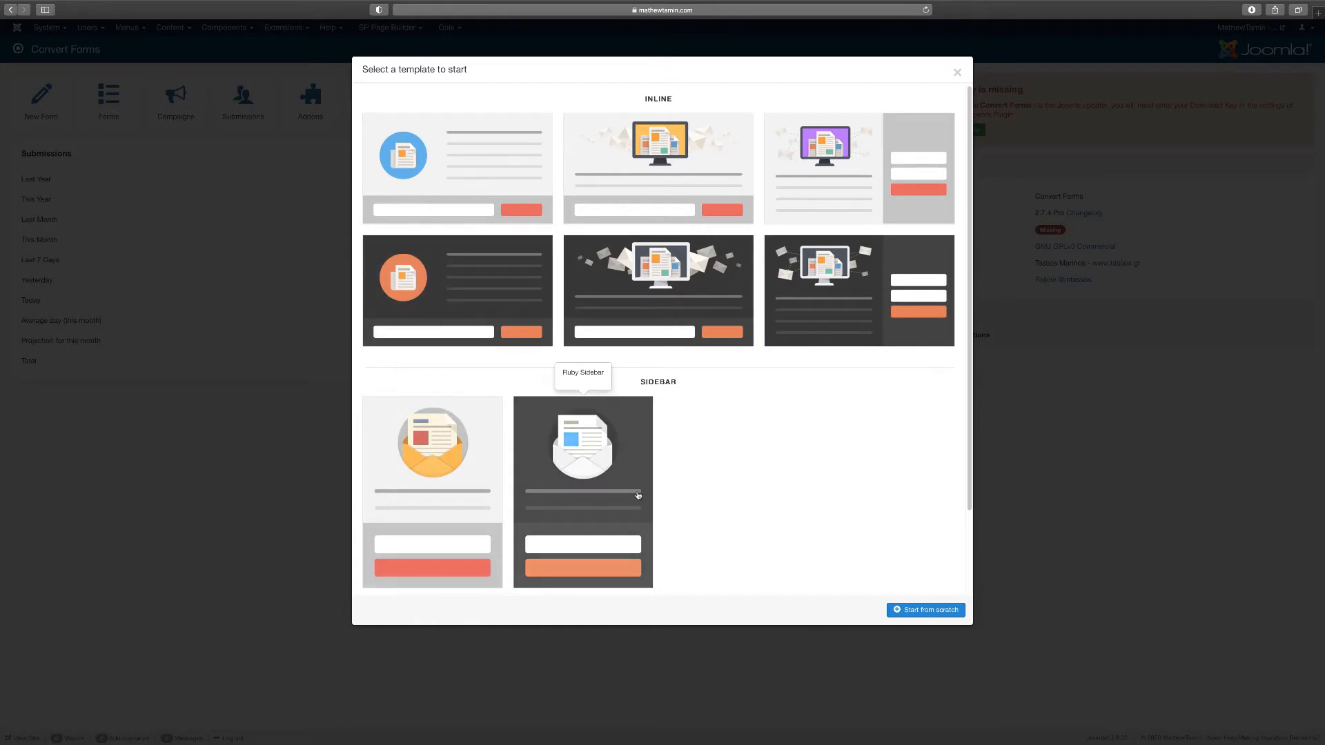
# Build the form from scratch, move the name field above email, and open its options
pyautogui.click(928, 610)
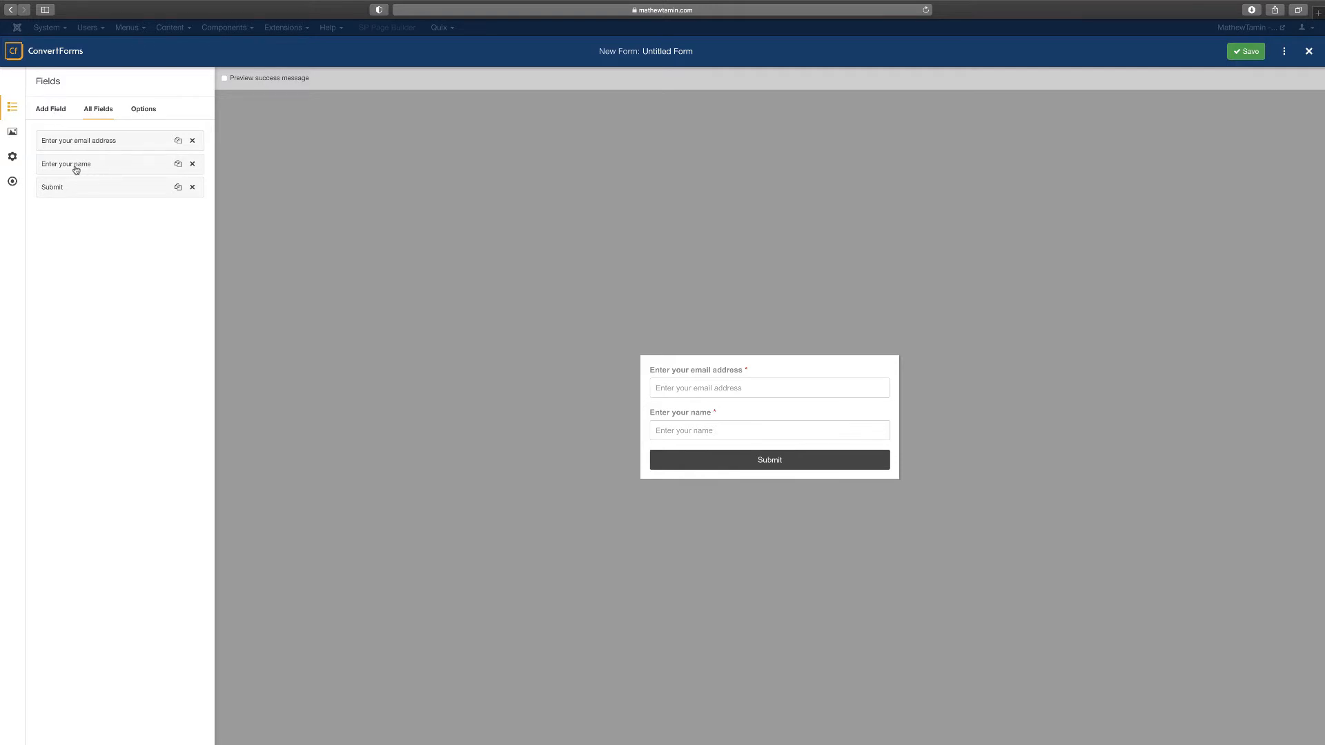
pyautogui.moveTo(58, 163); pyautogui.dragTo(64, 140)
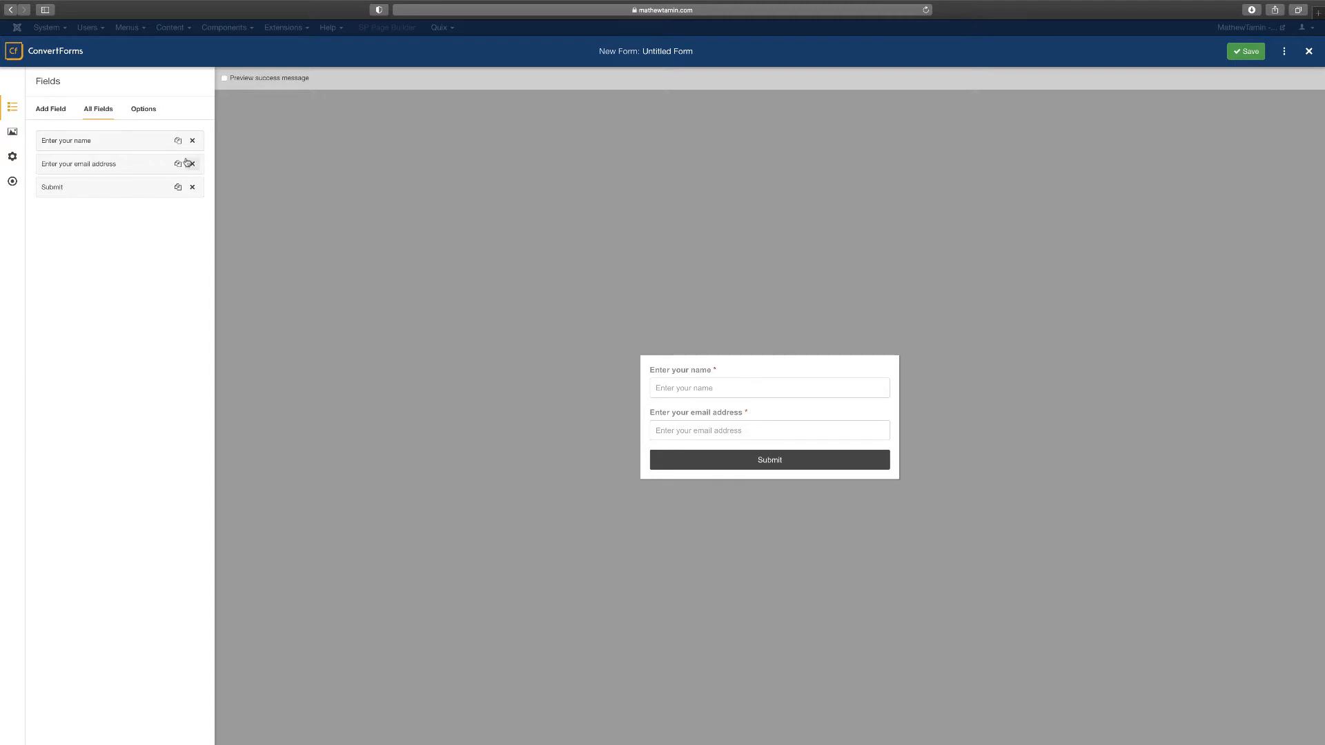
pyautogui.click(79, 139)
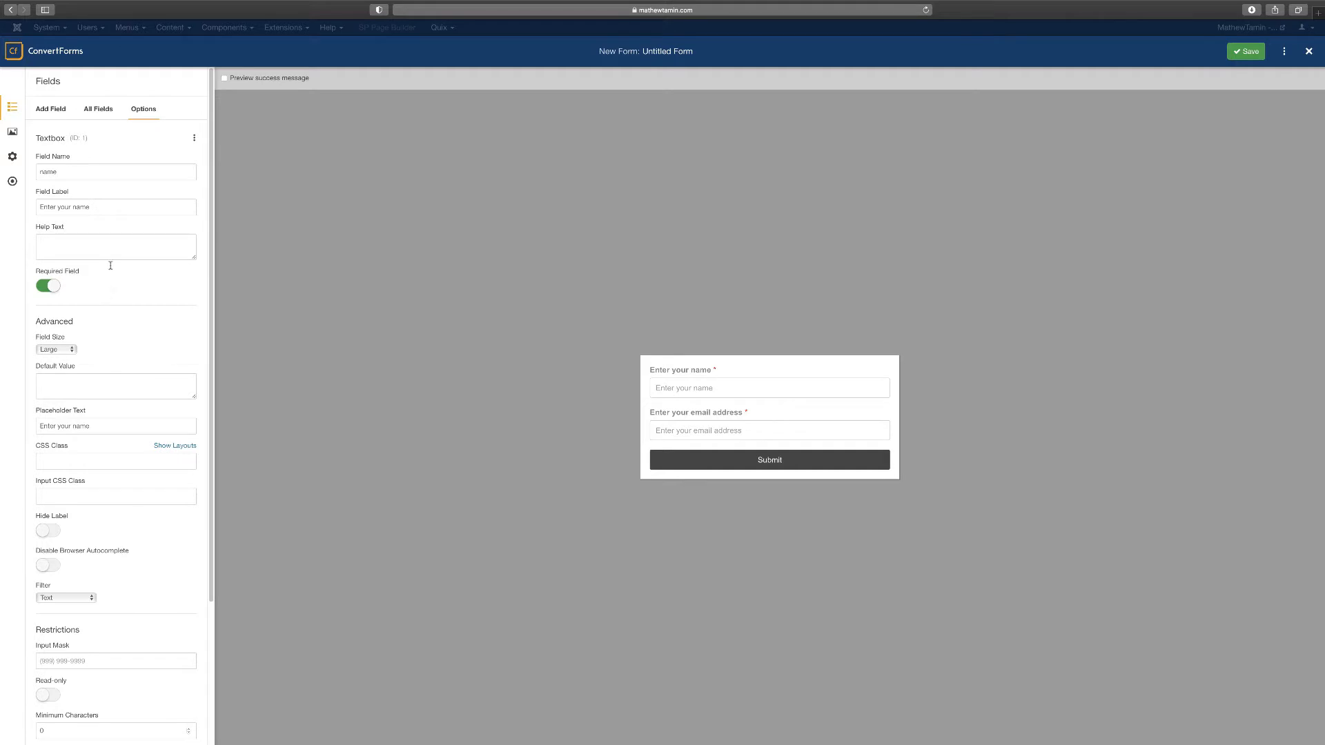
# Add the help text 'This is where you put your name' to the name field
pyautogui.click(97, 245)
pyautogui.write('This is where you put your name')
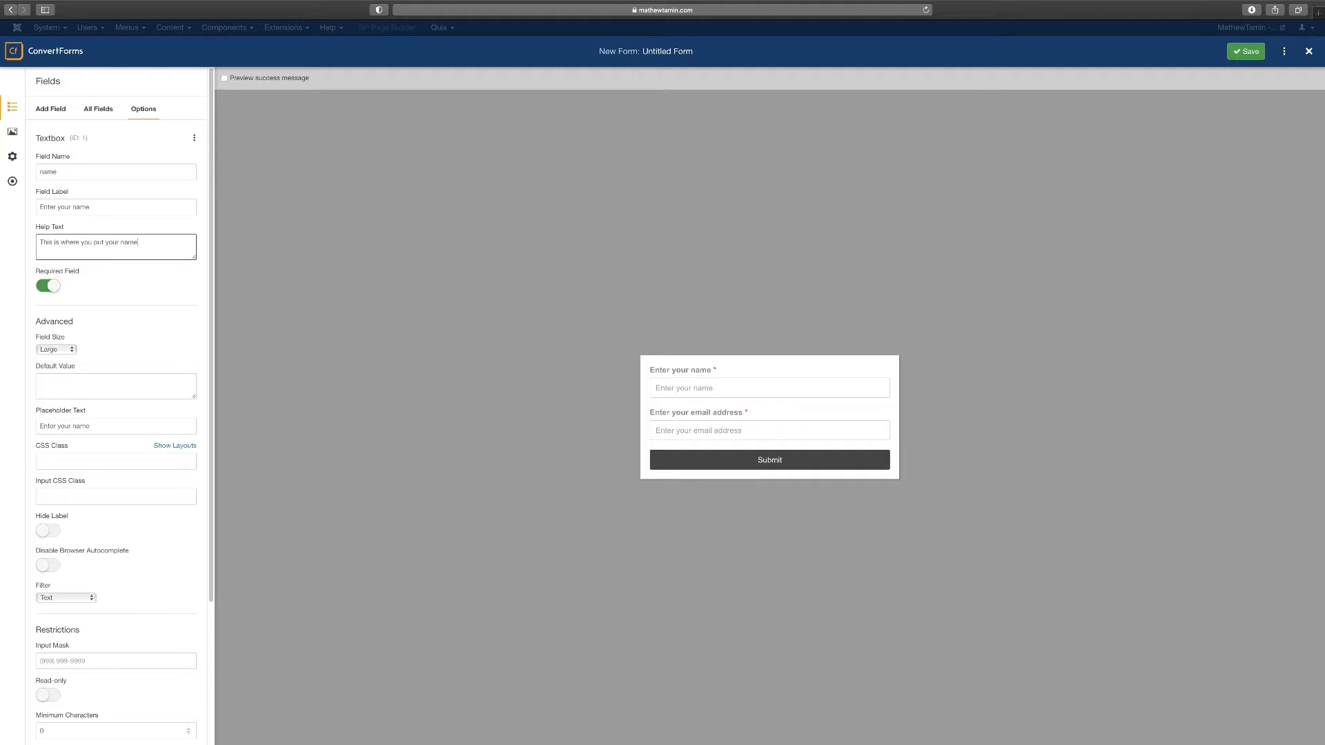
pyautogui.click(133, 210)
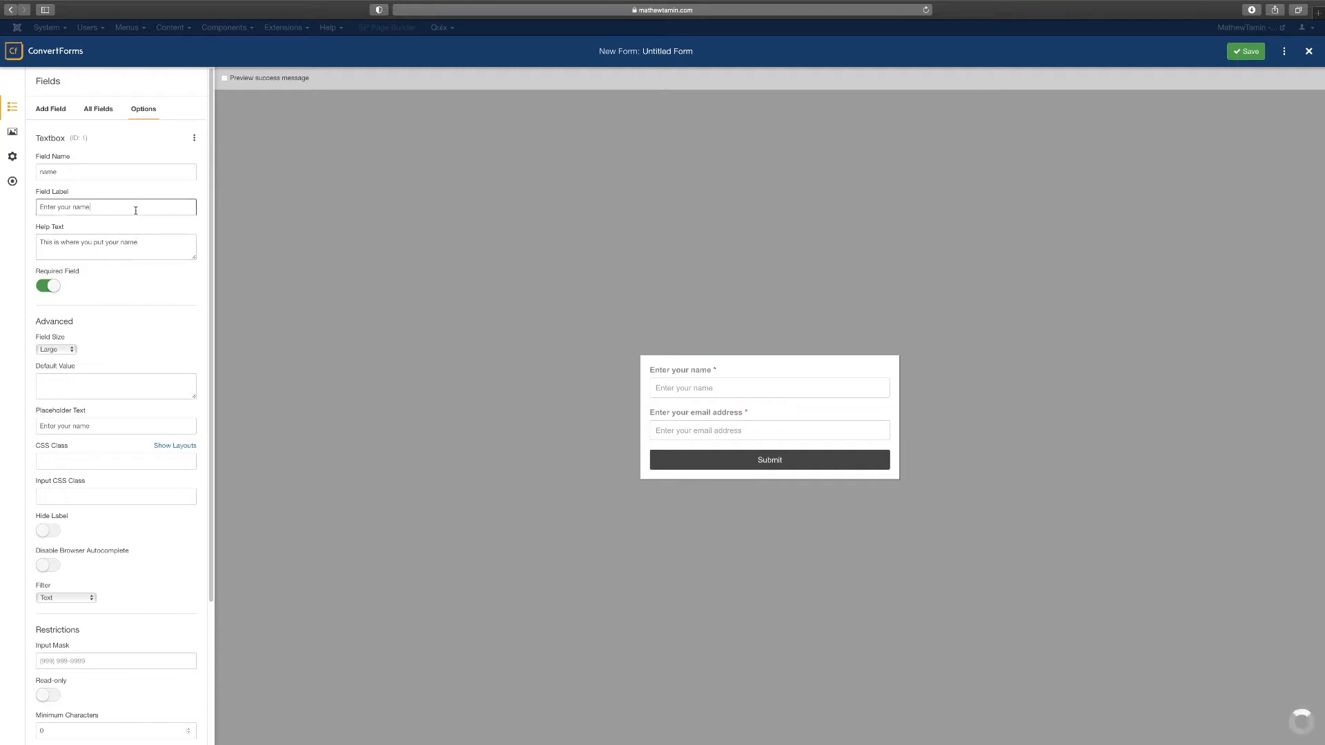
# Review the field's Advanced, Restrictions and Calculations options, keeping the label visible
pyautogui.scroll(-2, 117, 349)
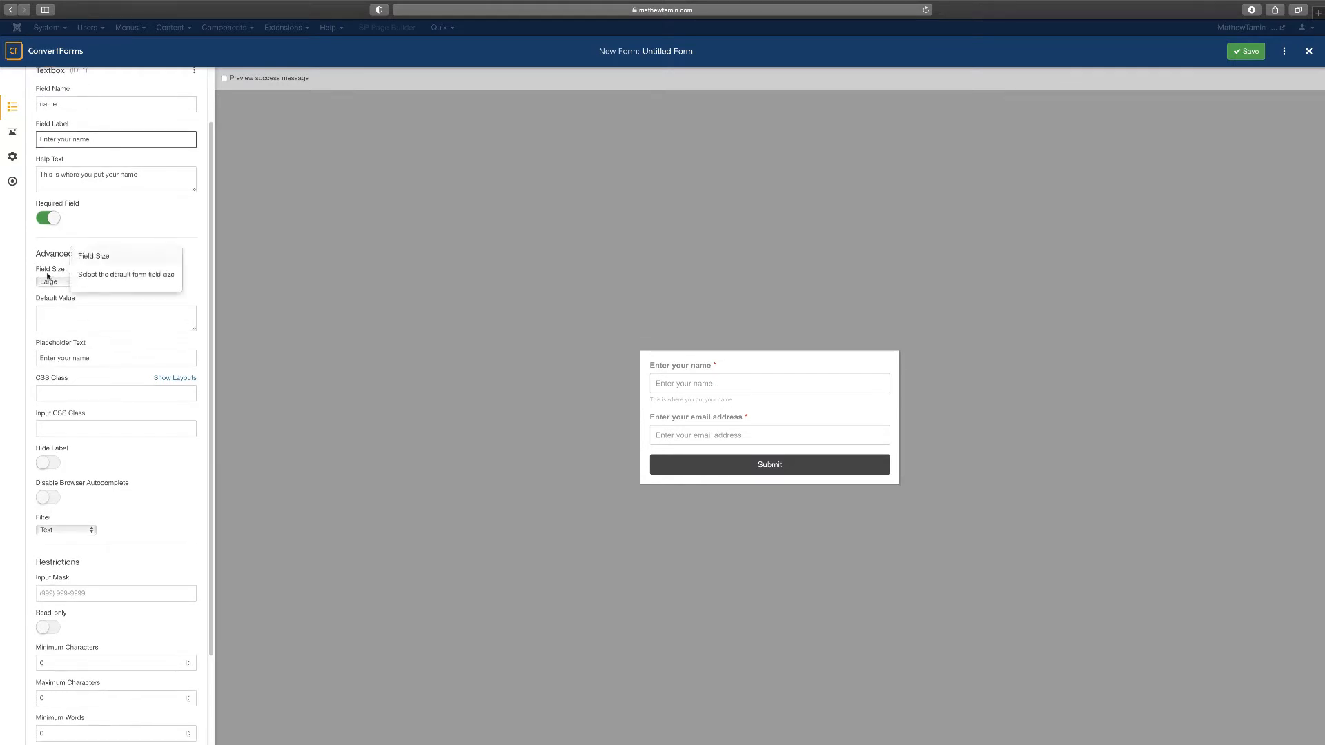
pyautogui.scroll(-1, 76, 358)
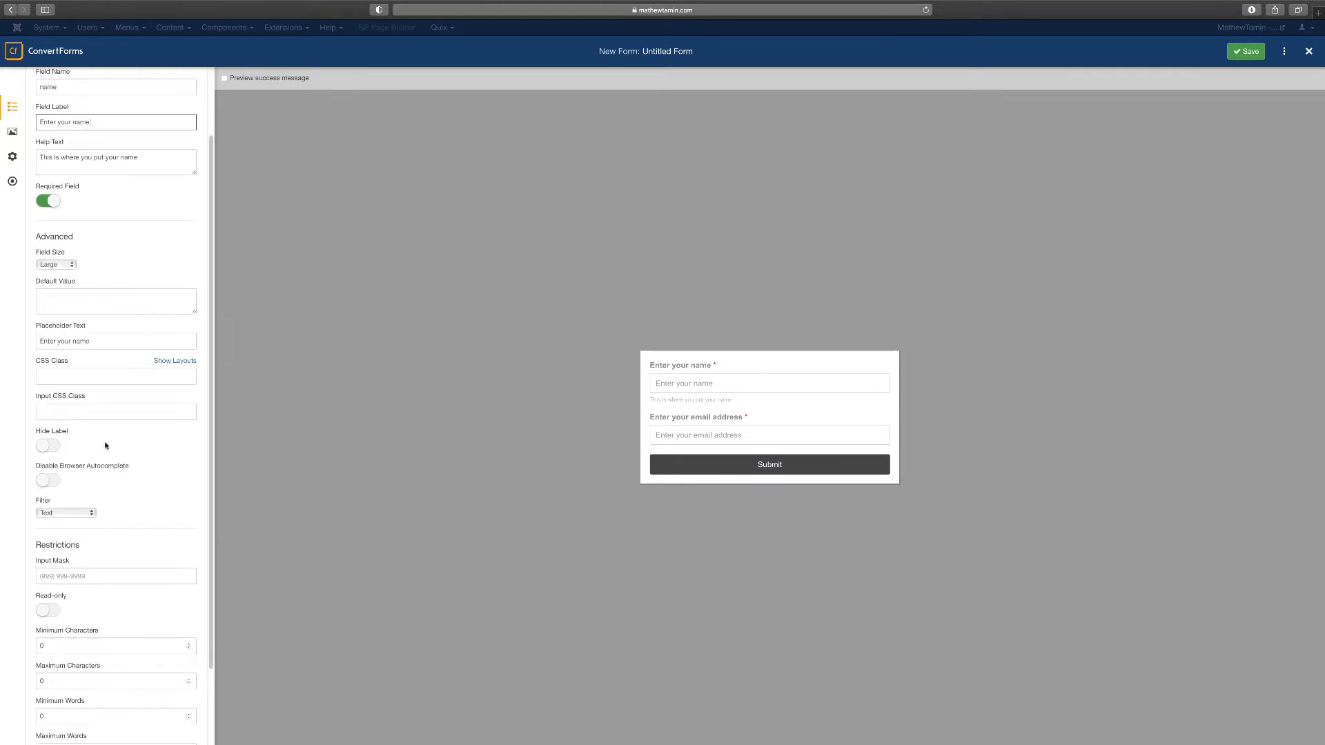
pyautogui.click(55, 449)
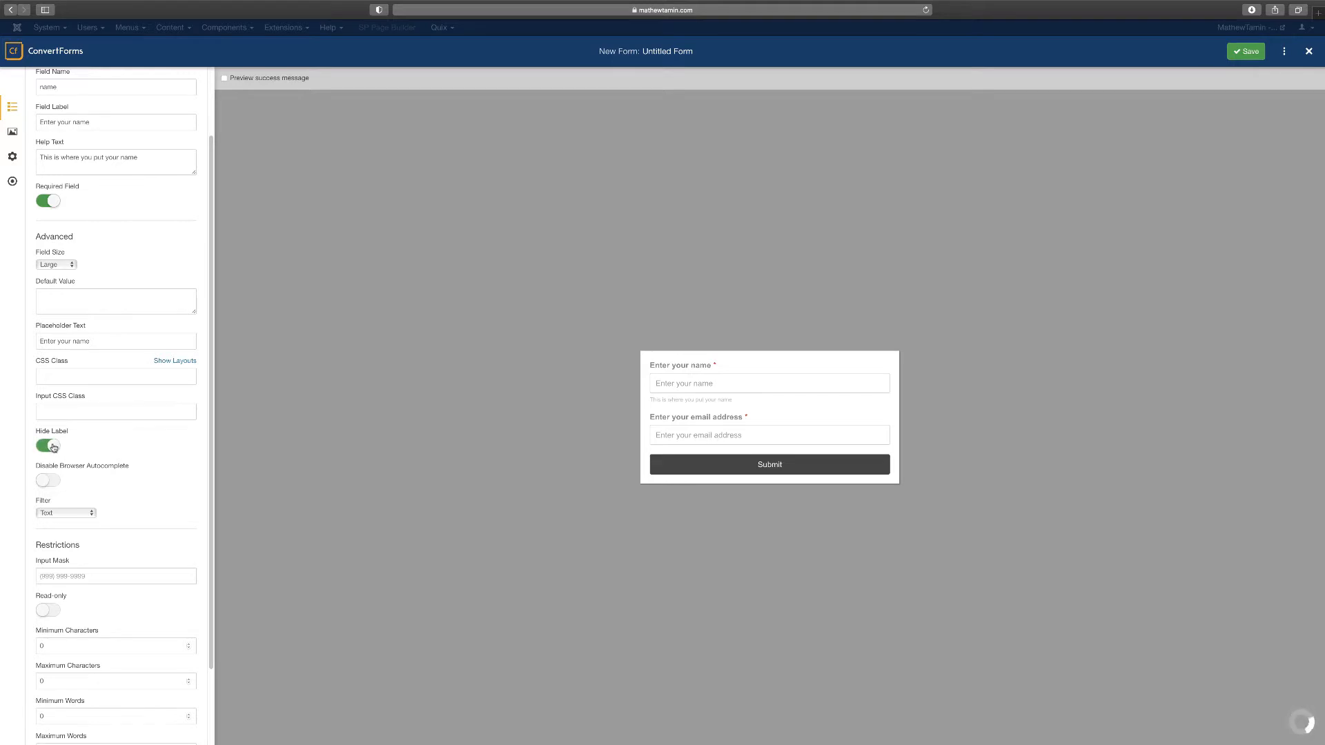
pyautogui.click(55, 448)
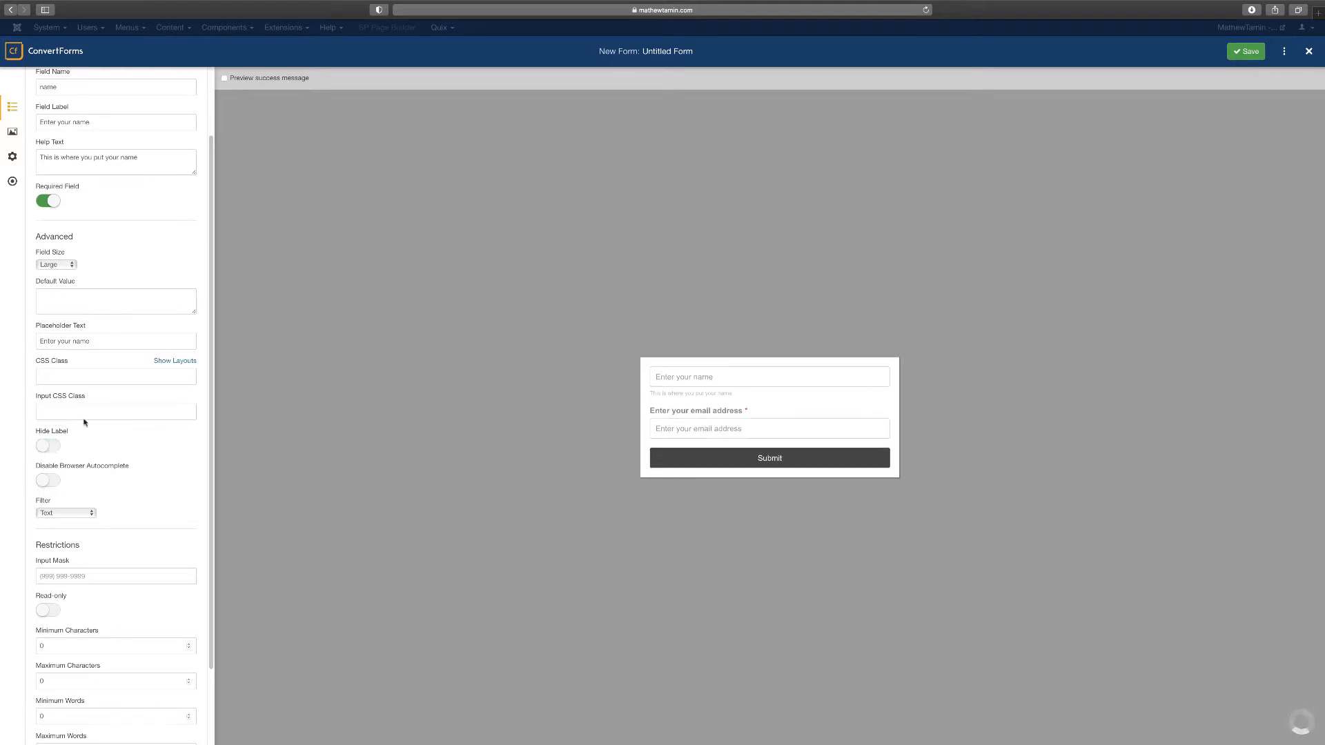
pyautogui.click(55, 449)
pyautogui.click(55, 449)
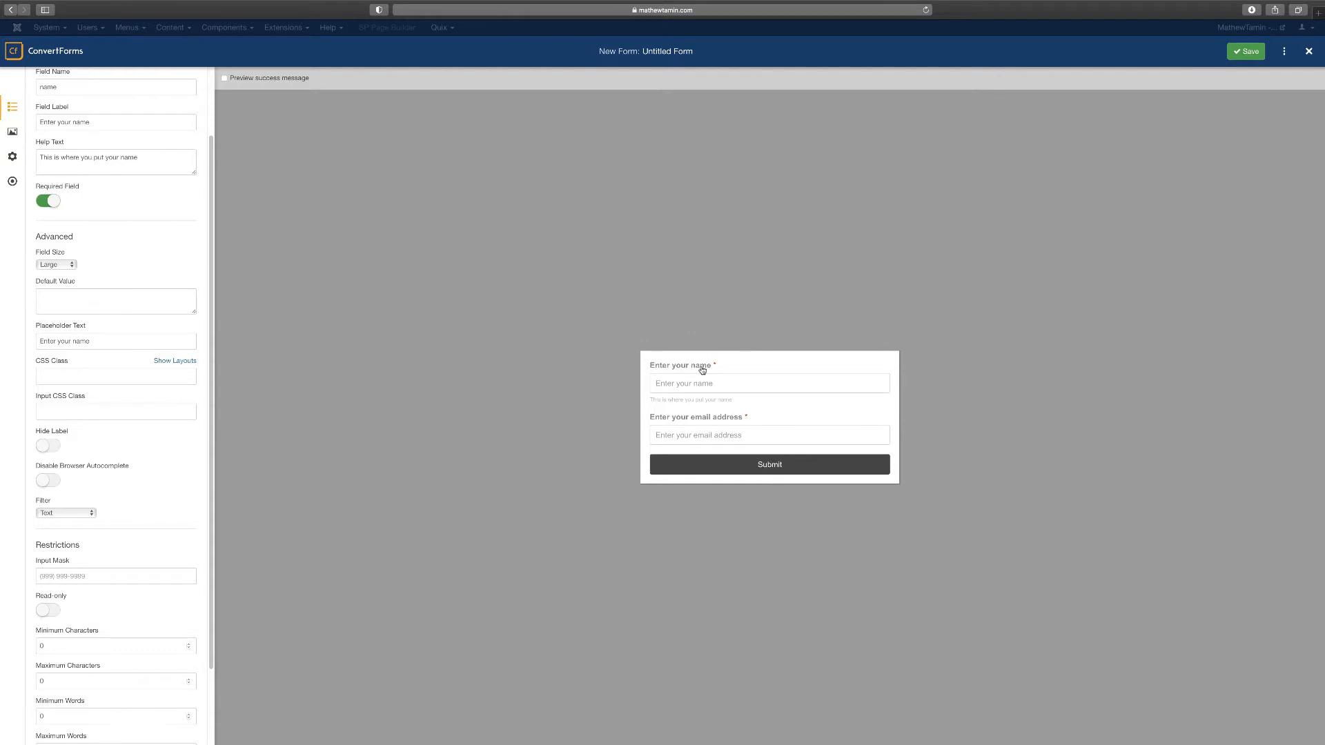
pyautogui.scroll(-2, 131, 479)
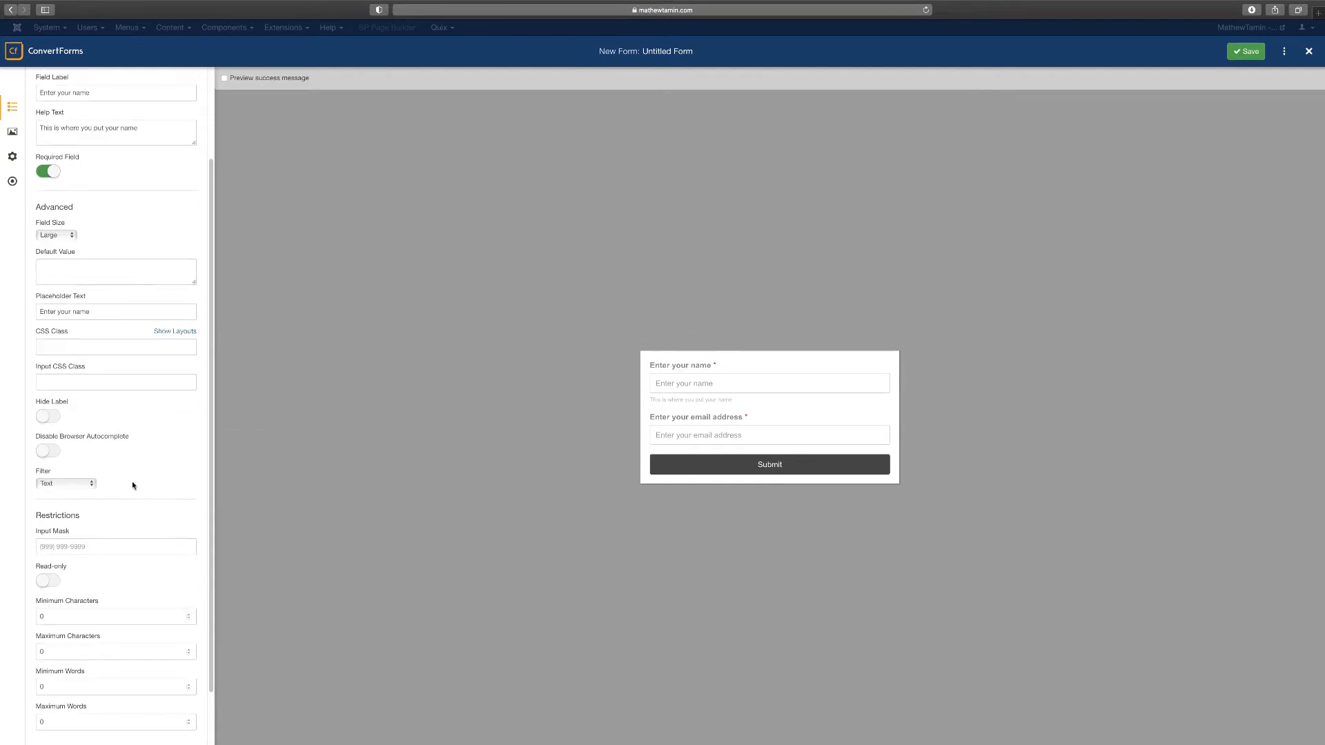
pyautogui.scroll(-2, 141, 496)
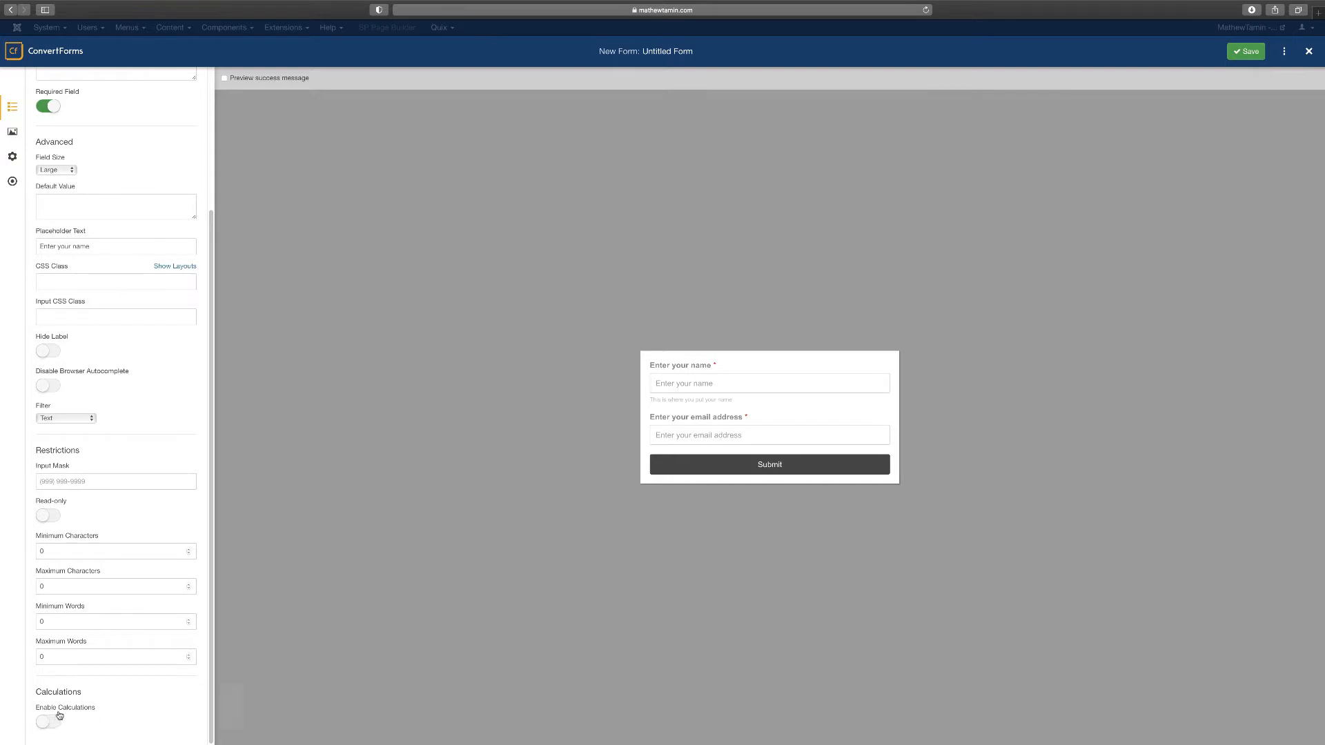
pyautogui.moveTo(67, 708)
pyautogui.scroll(2, 144, 326)
pyautogui.scroll(3, 106, 162)
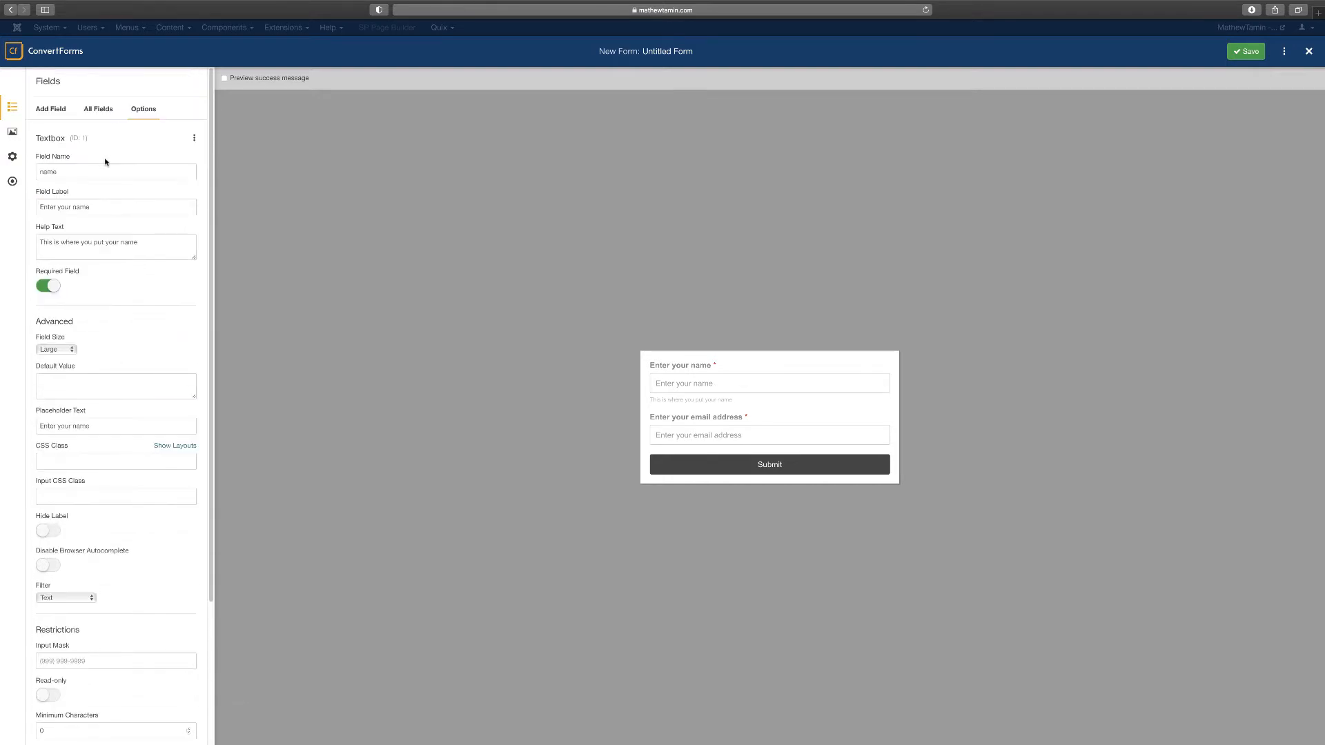
# In the Design panel's Box section, rename the form to 'Joomla form'
pyautogui.click(103, 112)
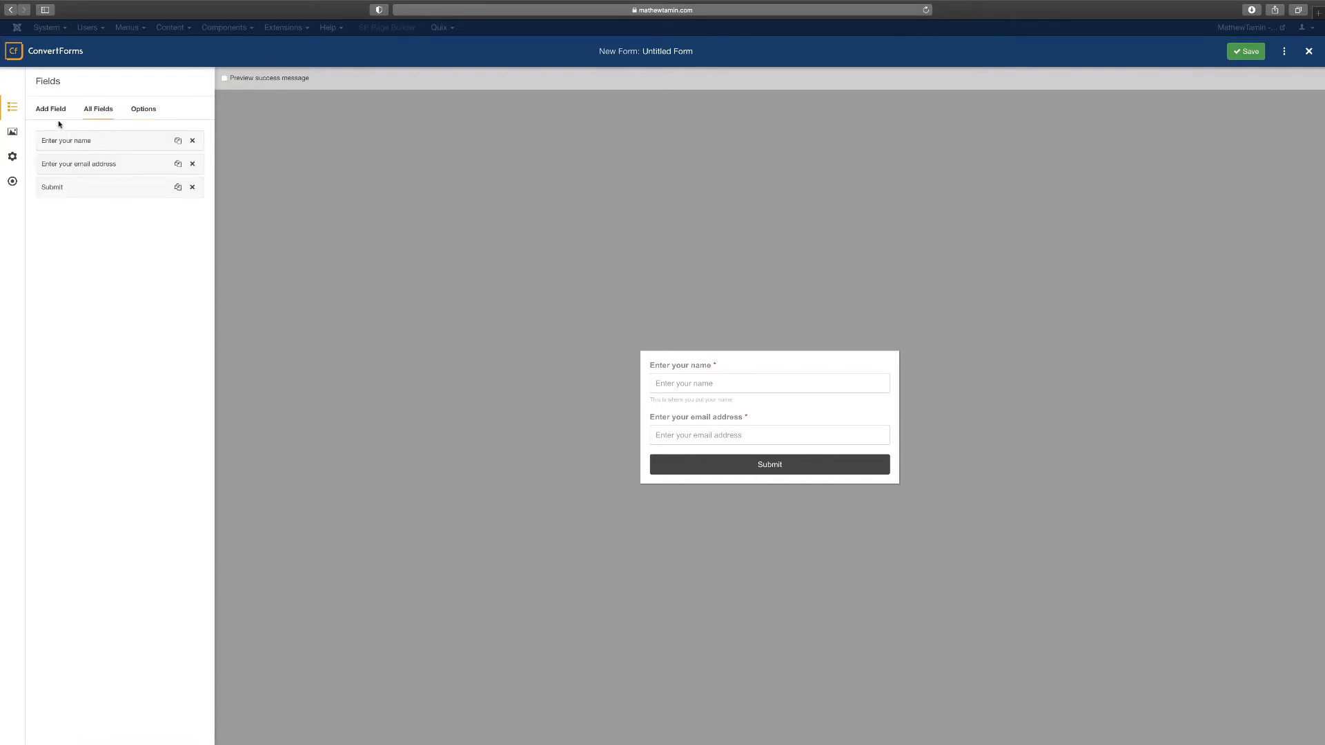
pyautogui.click(13, 133)
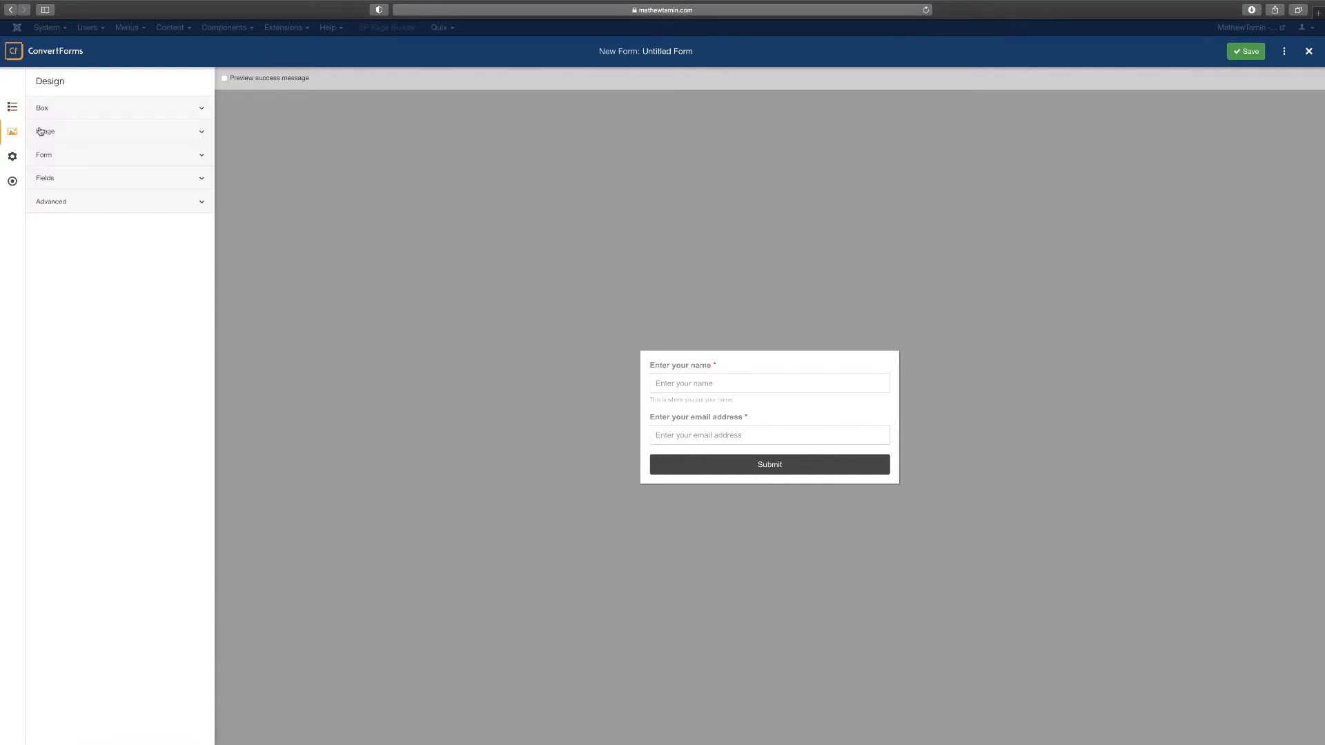
pyautogui.click(153, 109)
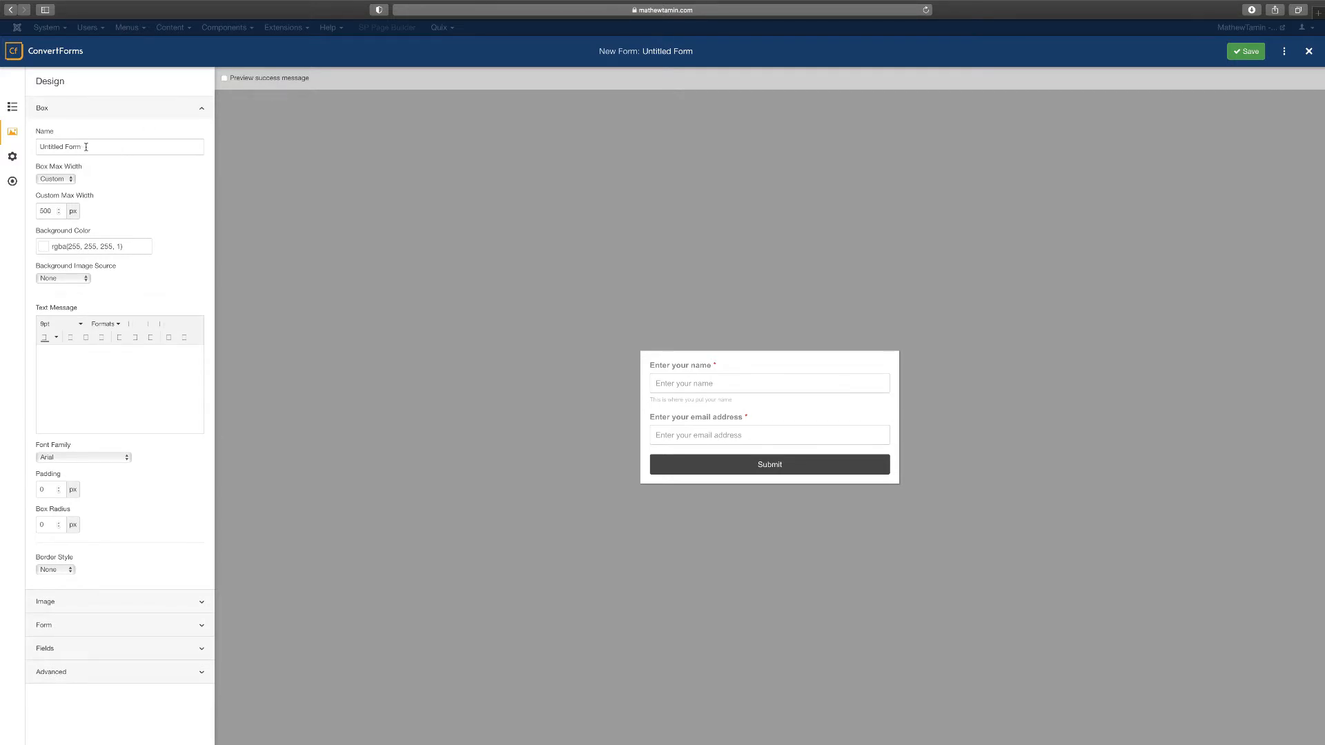
pyautogui.moveTo(86, 147); pyautogui.dragTo(39, 143)
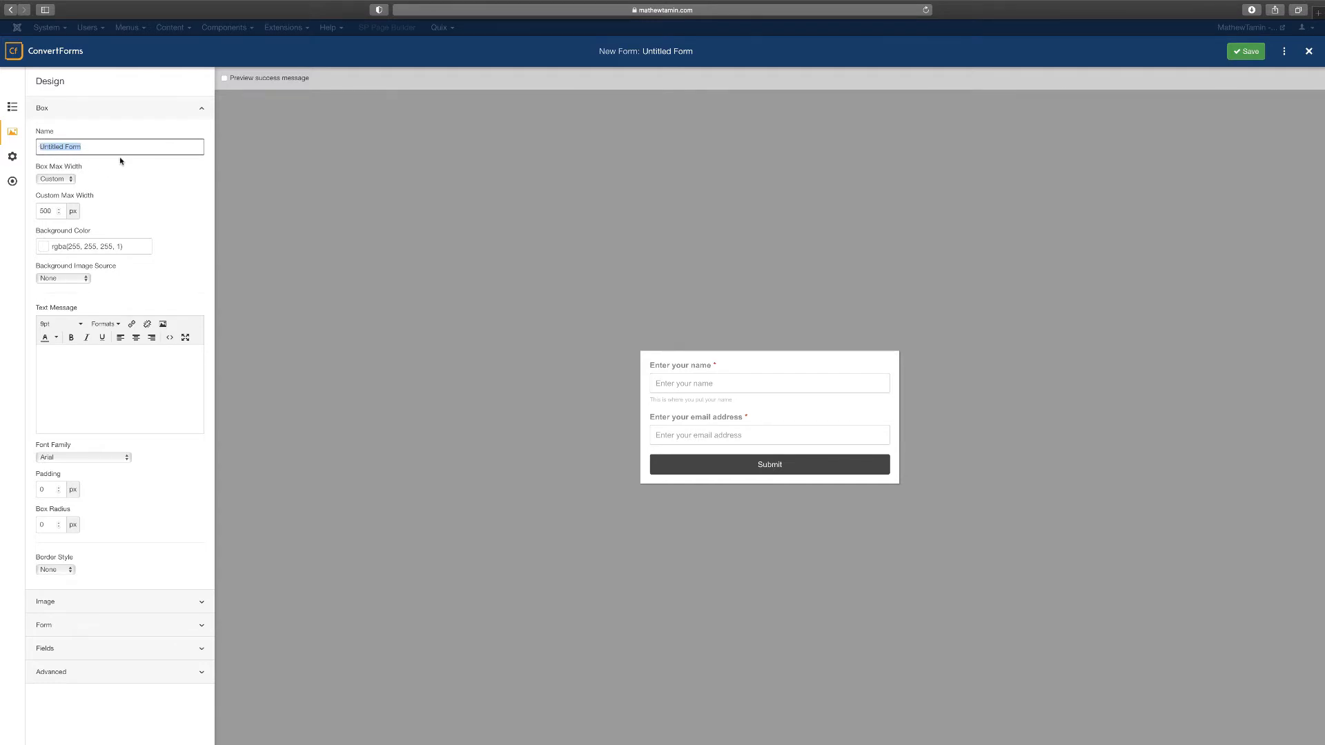
pyautogui.write('Joomla form')
pyautogui.click(192, 177)
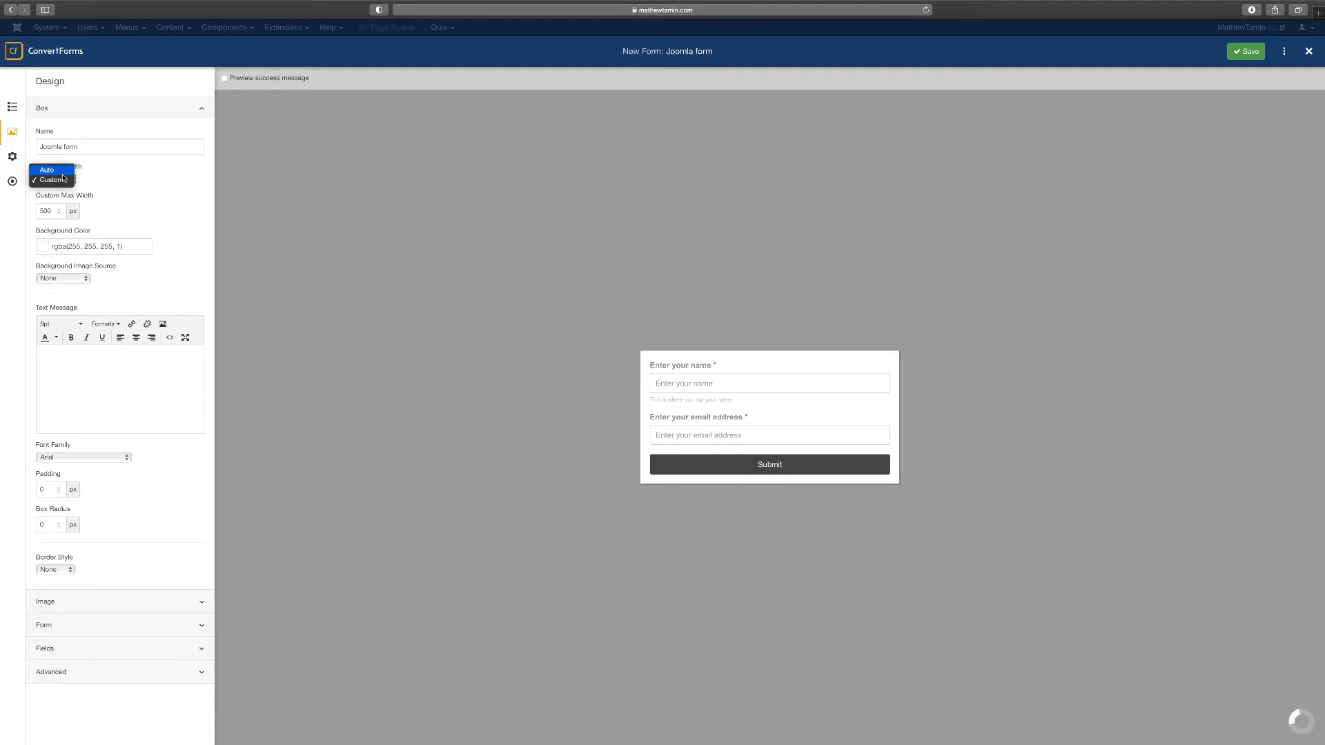
# Try an Auto box max width, then restore the Custom 500 px width
pyautogui.click(61, 171)
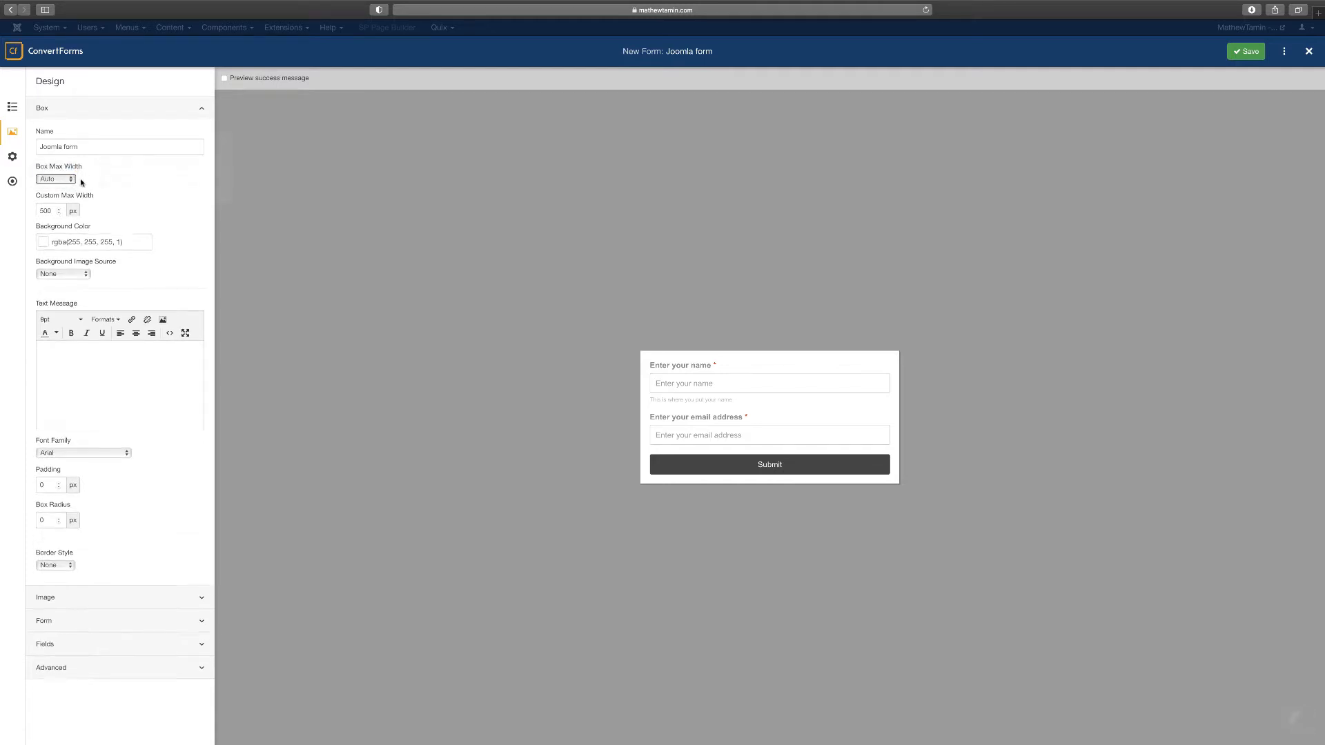
pyautogui.click(64, 181)
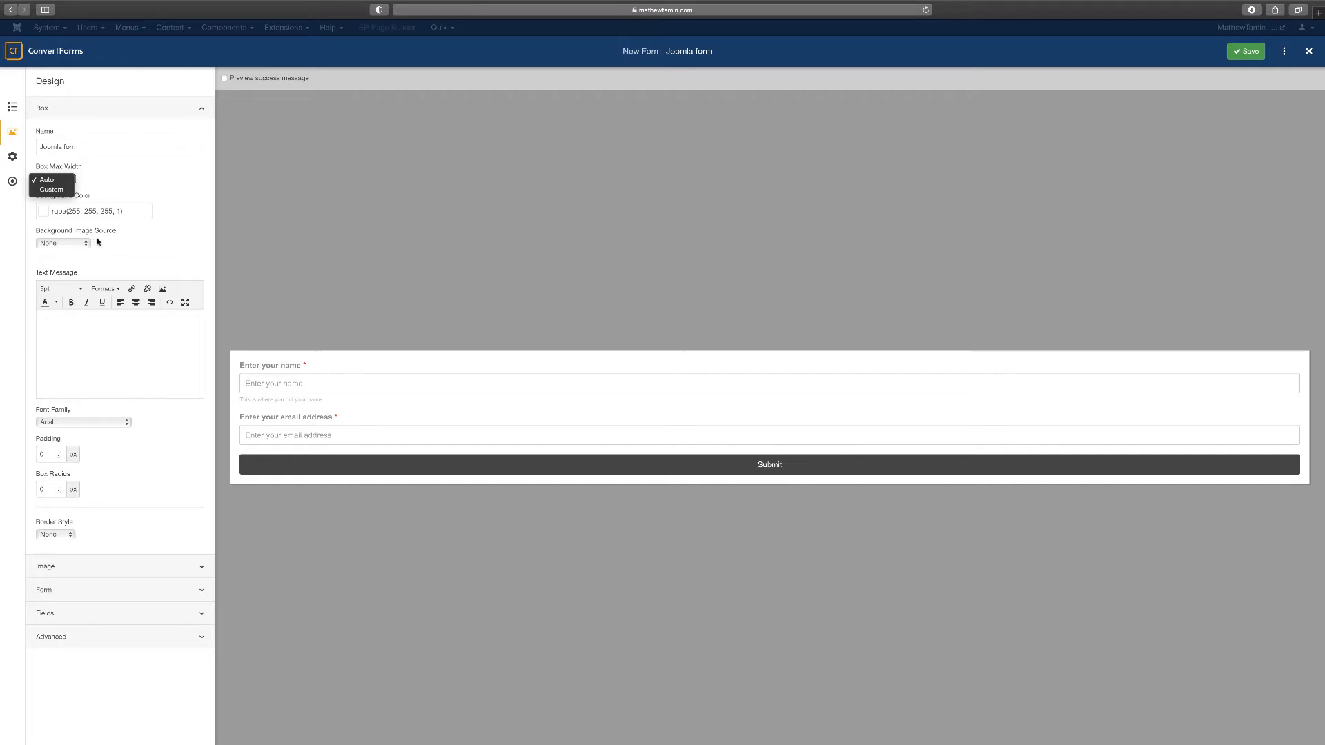
pyautogui.click(126, 182)
pyautogui.click(71, 180)
pyautogui.click(55, 190)
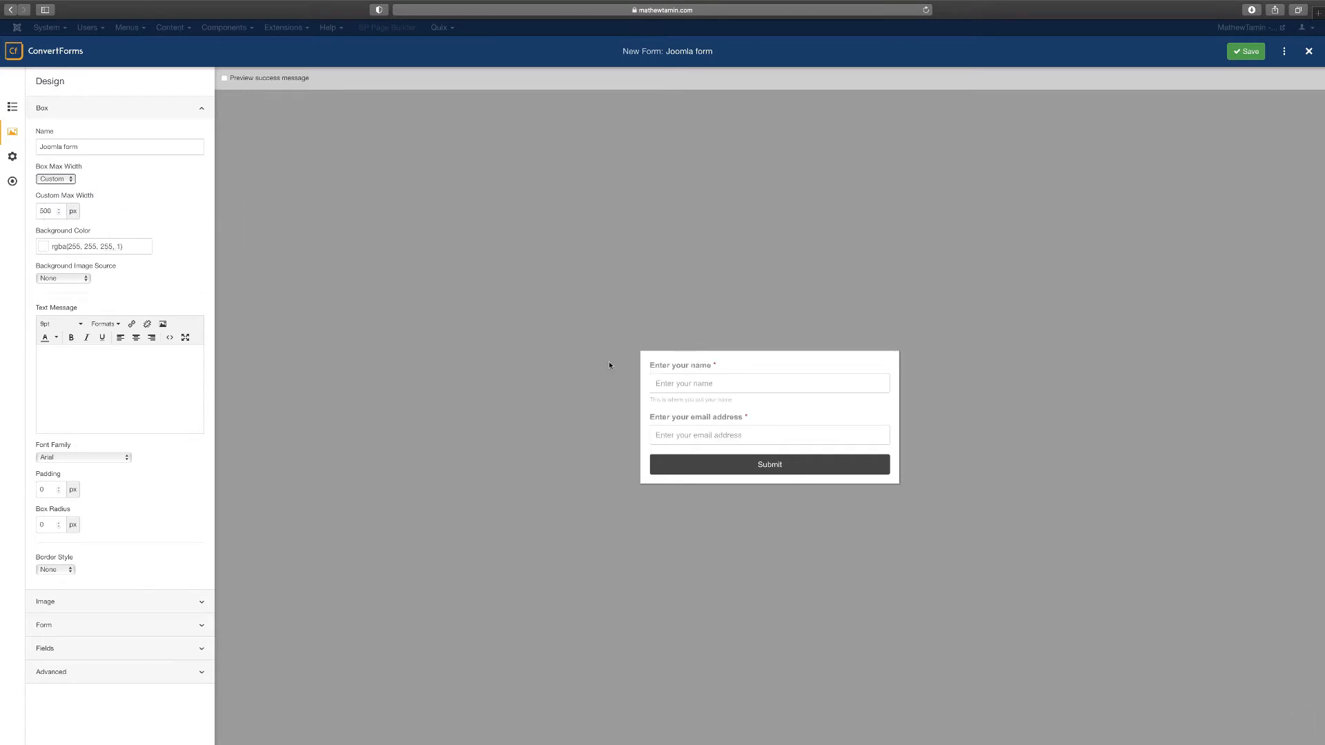
# Set the box background colour to green rgba(30, 199, 131, 1)
pyautogui.click(86, 247)
pyautogui.click(42, 275)
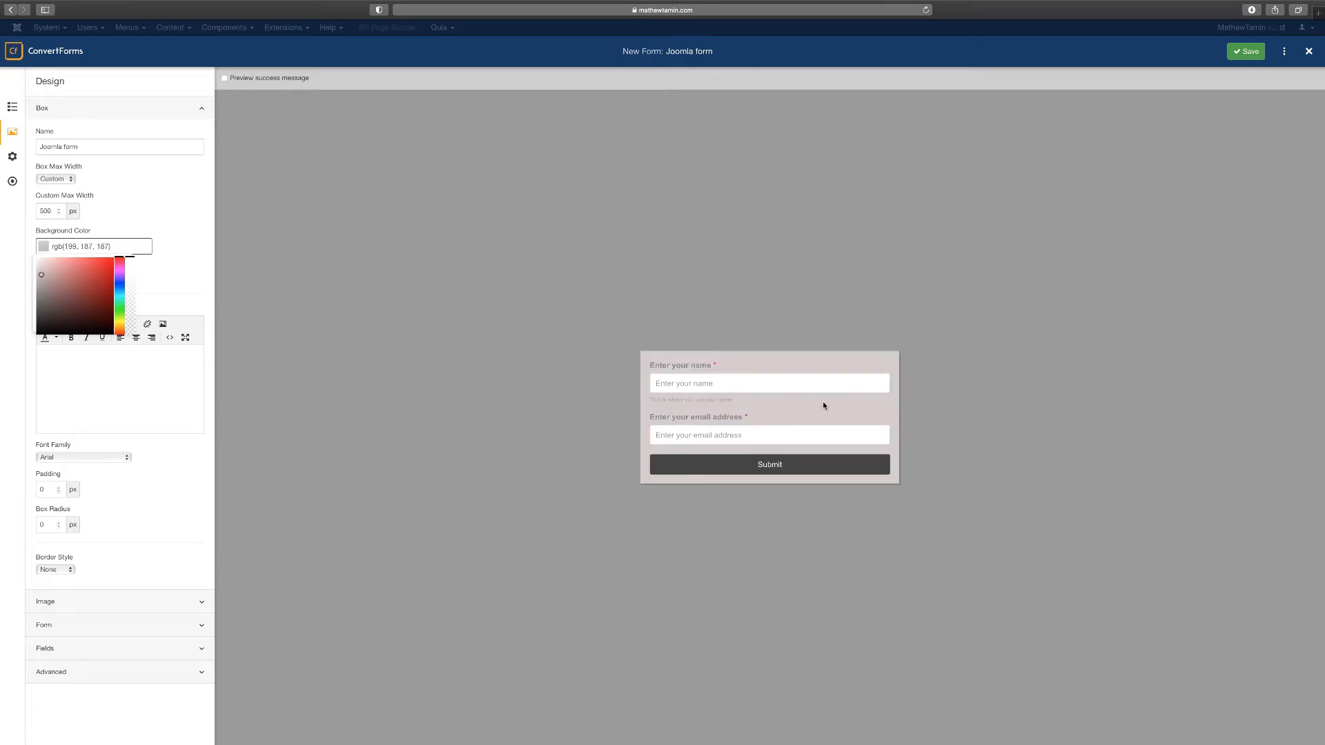
pyautogui.moveTo(118, 286); pyautogui.dragTo(119, 291)
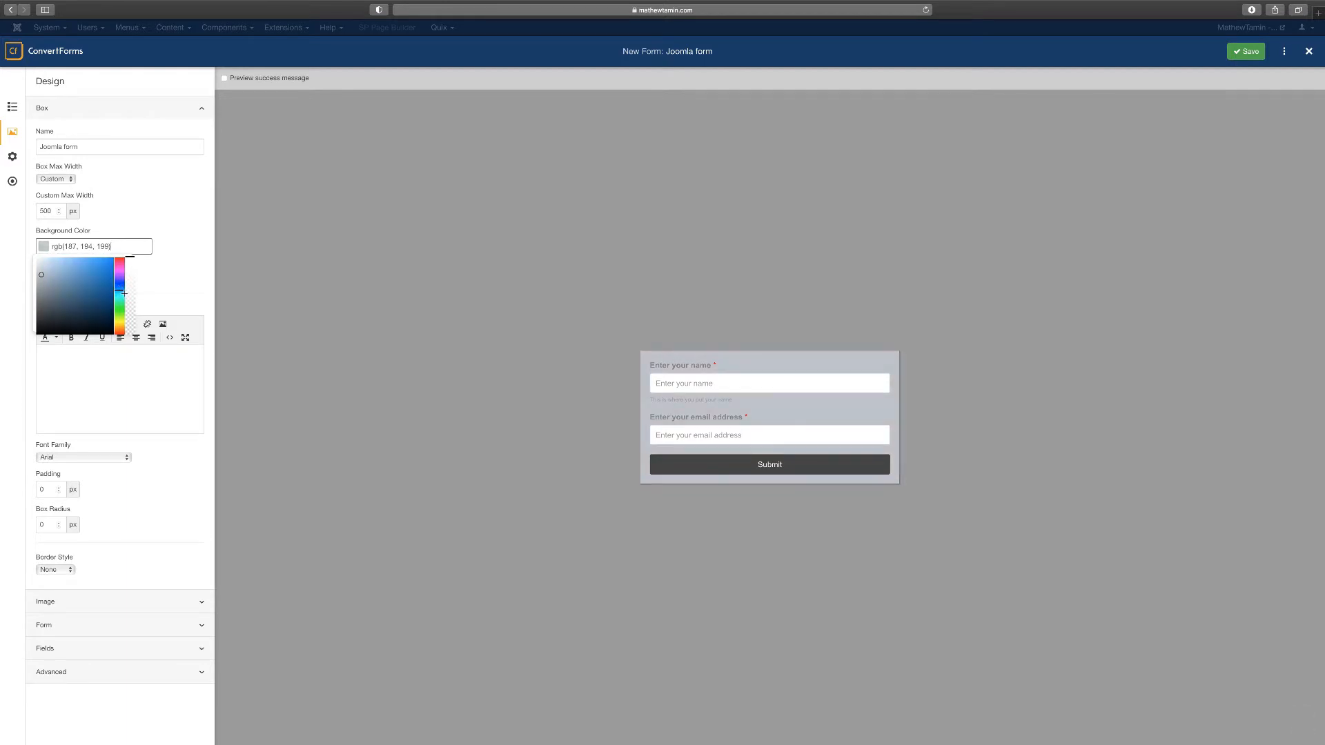
pyautogui.moveTo(120, 290); pyautogui.dragTo(119, 301)
pyautogui.click(103, 276)
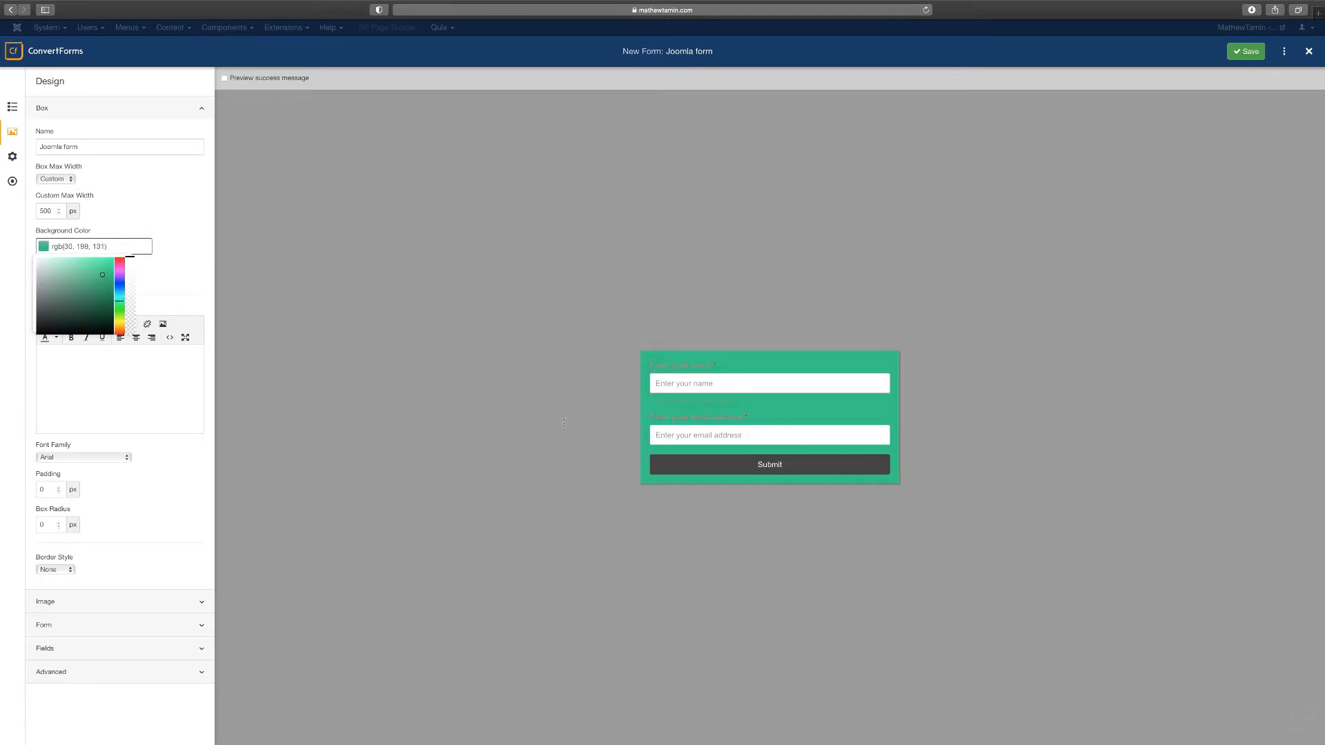
pyautogui.click(172, 278)
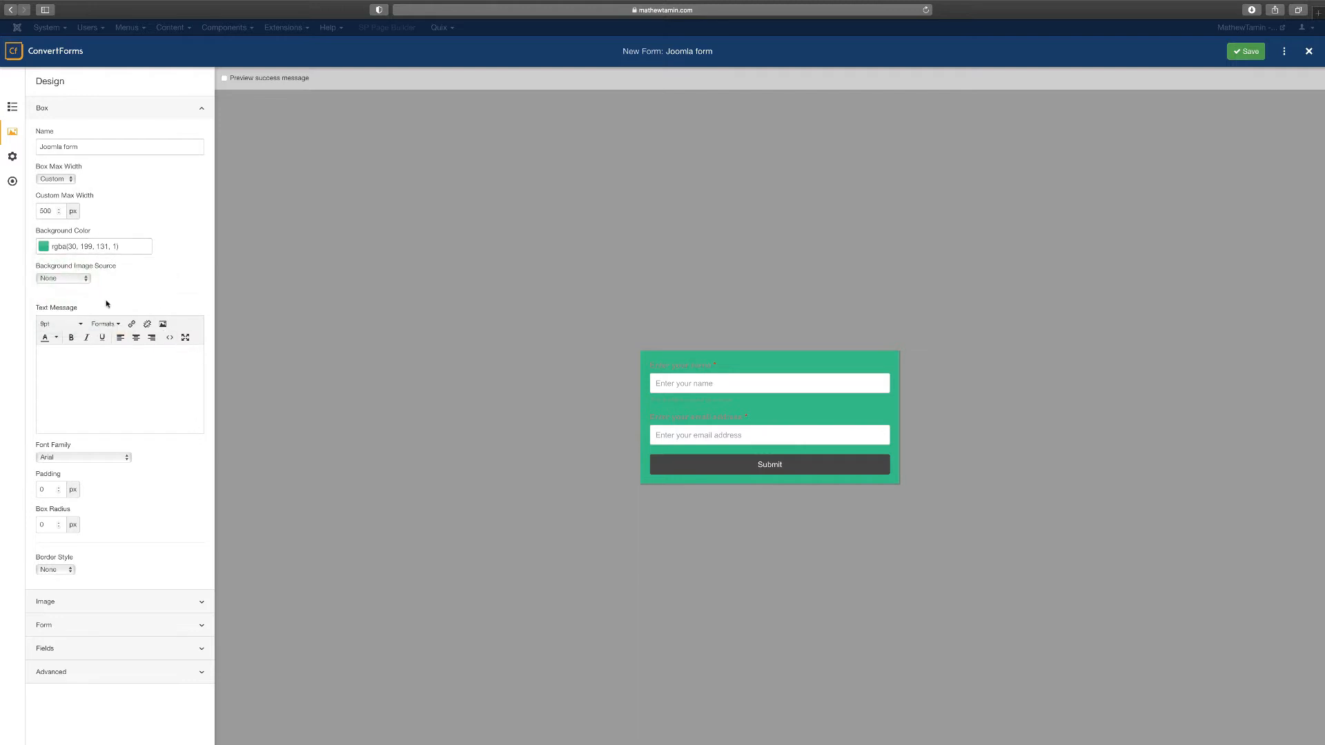
# Leave the Background Image Source set to None
pyautogui.click(68, 279)
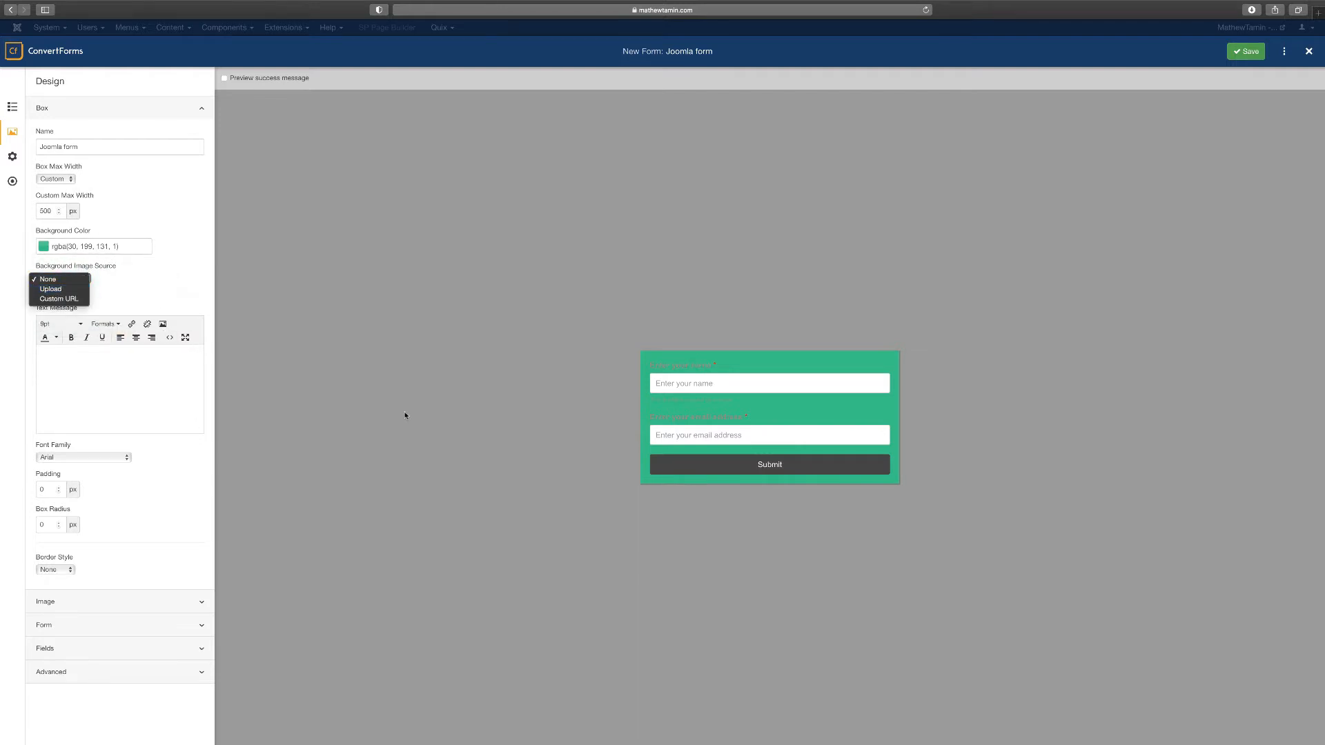
pyautogui.click(172, 287)
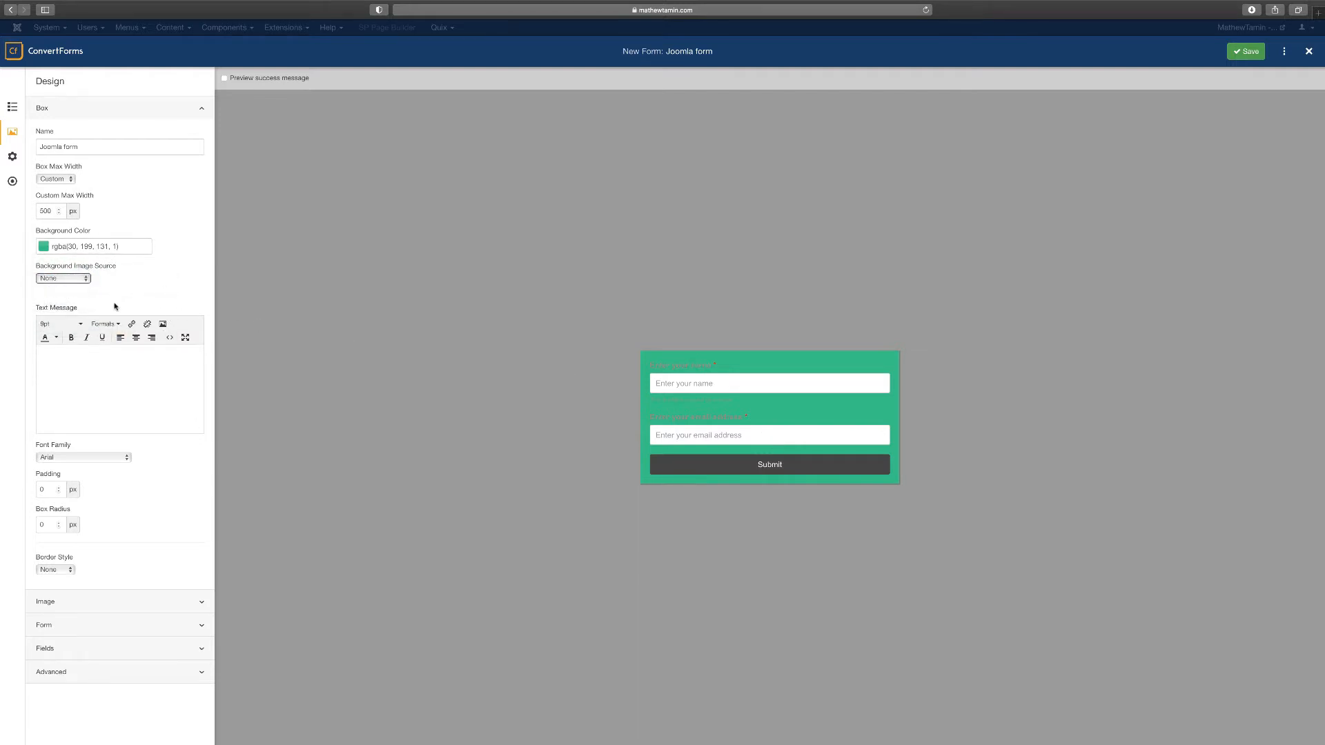
pyautogui.click(107, 366)
# Write a text message and add a bold 'Subscribe Now' line above it
pyautogui.write('This message is for you to see')
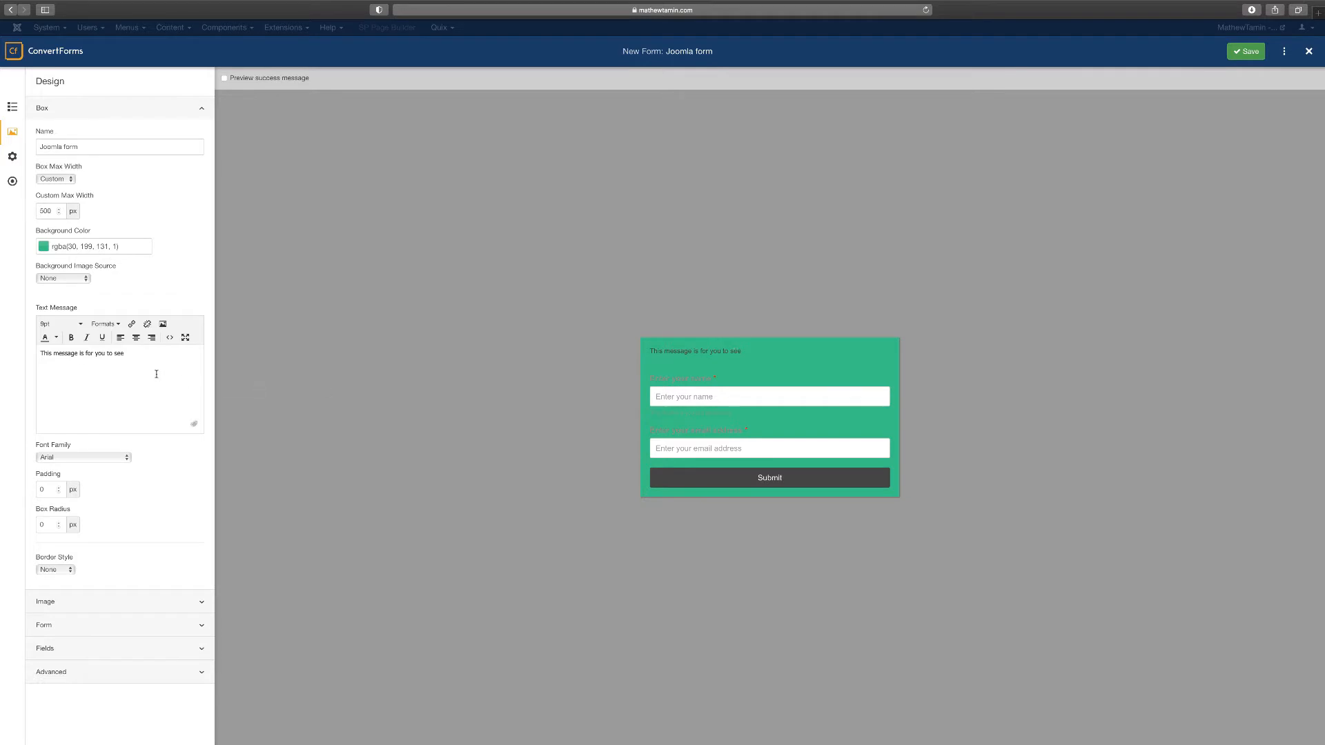
pyautogui.click(40, 354)
pyautogui.press('Return')
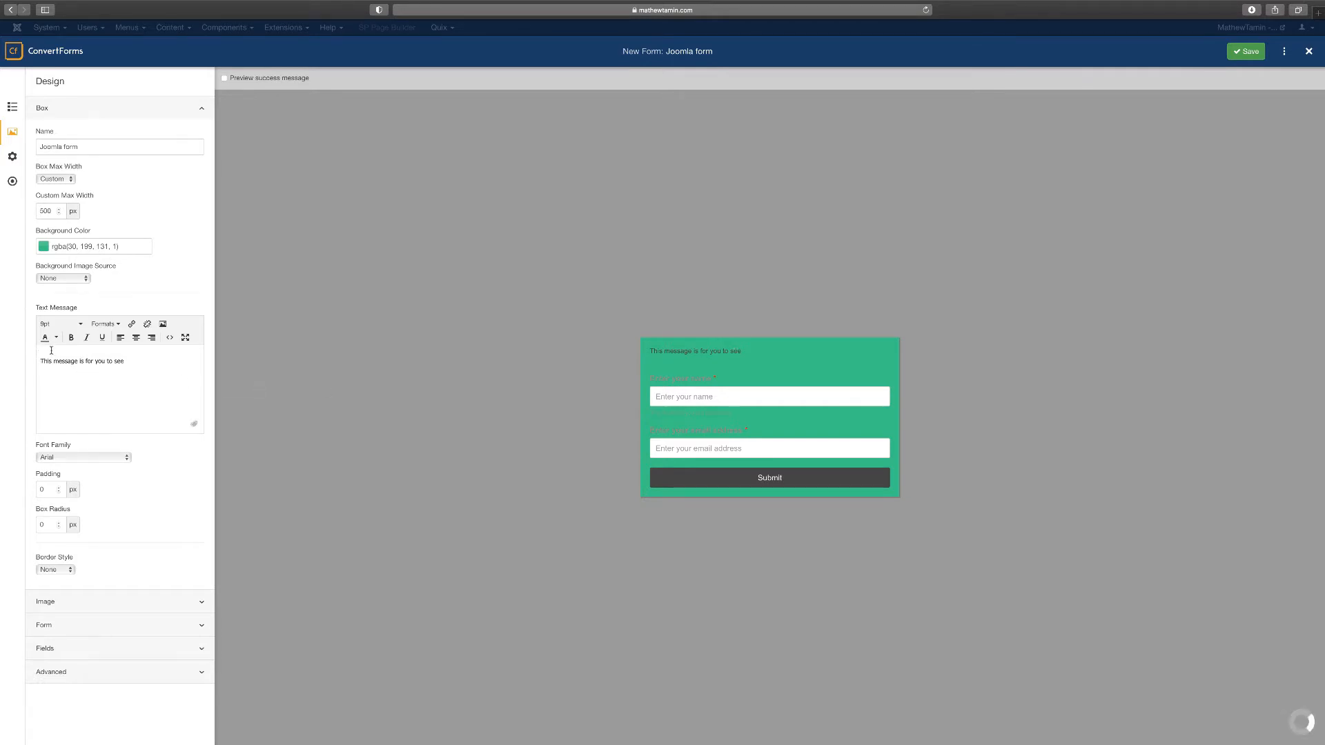
pyautogui.write('Subscribe Now')
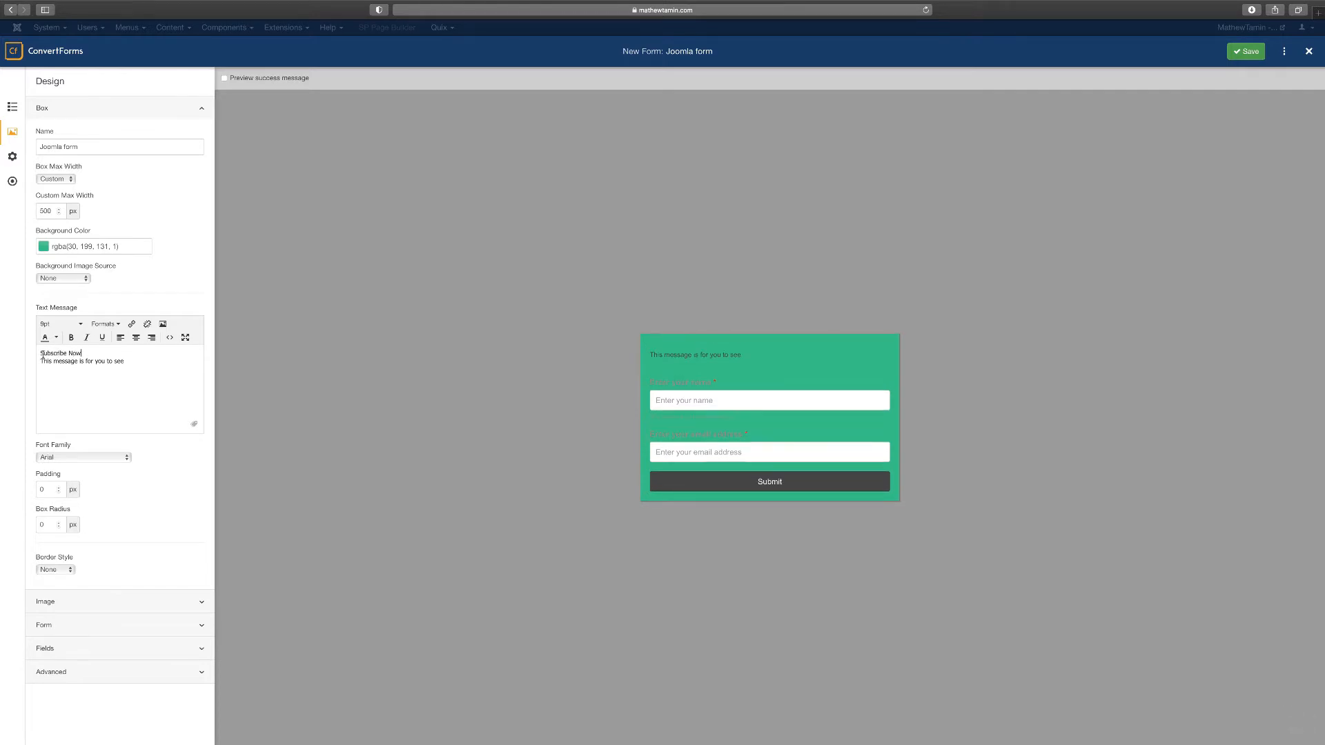
pyautogui.moveTo(42, 355); pyautogui.dragTo(83, 355)
pyautogui.click(71, 337)
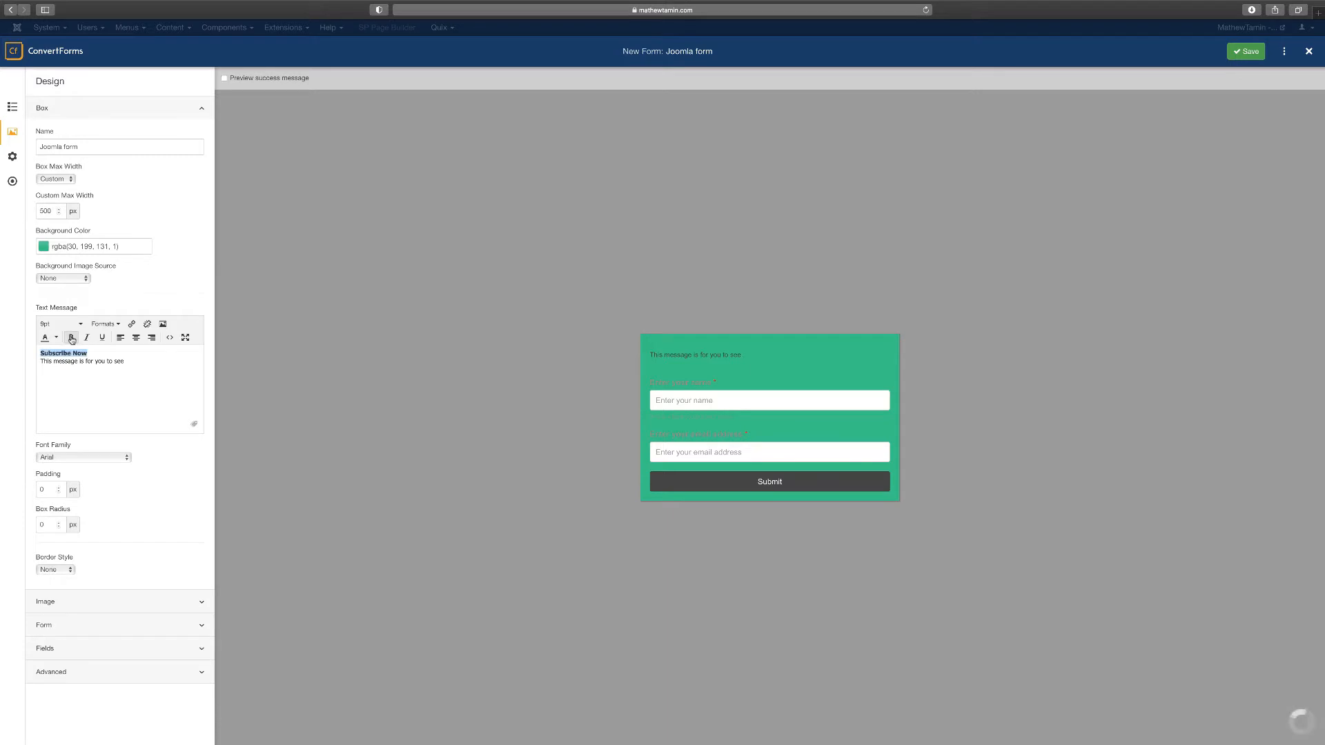
# Replace the second line with 'Get the latest newsletter from us today in your inbox.'
pyautogui.click(126, 361)
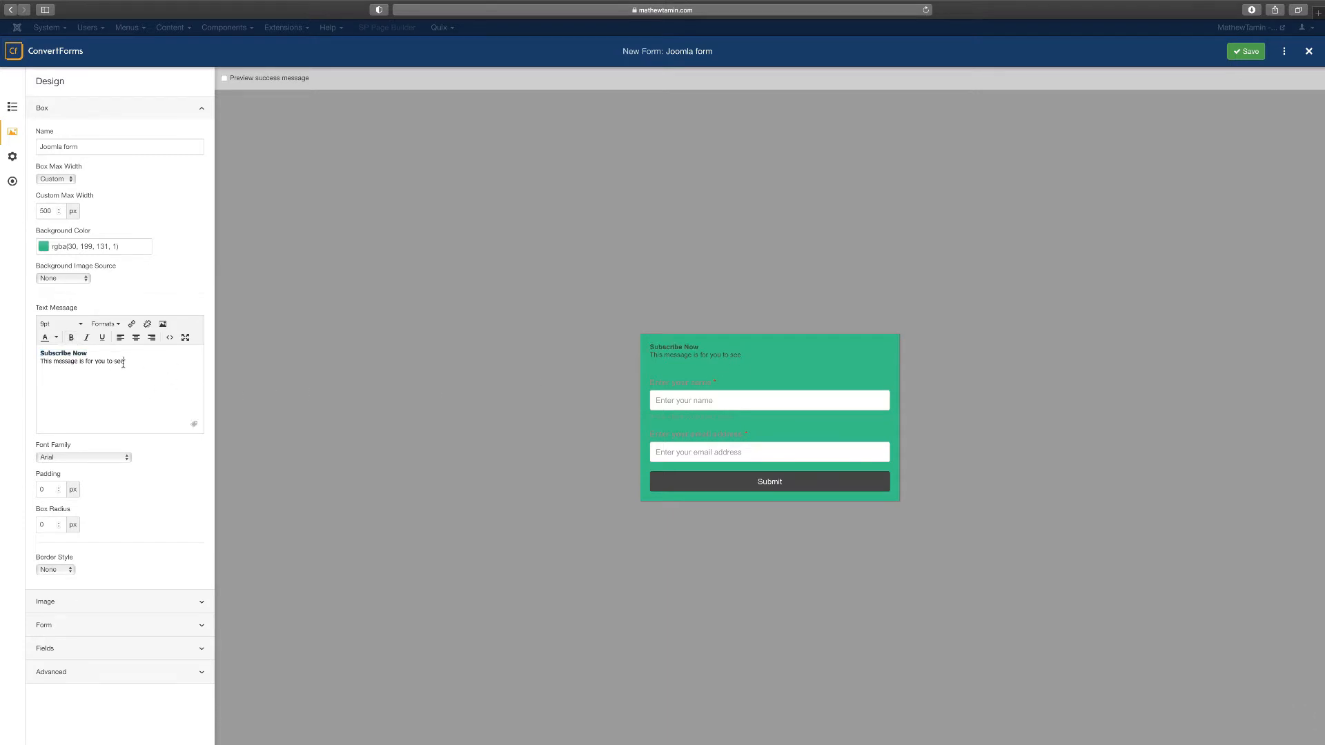
pyautogui.moveTo(126, 361); pyautogui.dragTo(38, 361)
pyautogui.write('Get ')
pyautogui.write('the latest newslette')
pyautogui.write('r form u')
pyautogui.press('BackSpace')
pyautogui.press('BackSpace')
pyautogui.press('BackSpace')
pyautogui.press('BackSpace')
pyautogui.write('m us today in your')
pyautogui.click(174, 150)
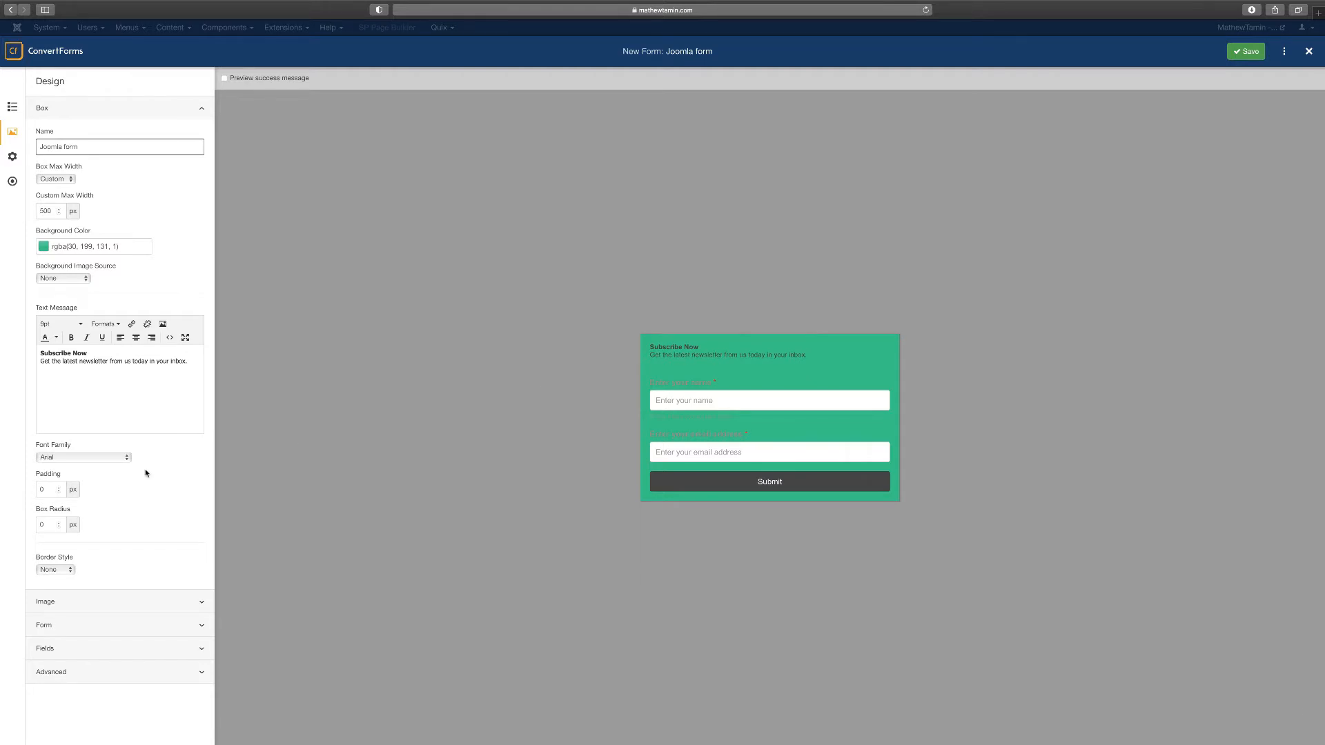
pyautogui.click(85, 458)
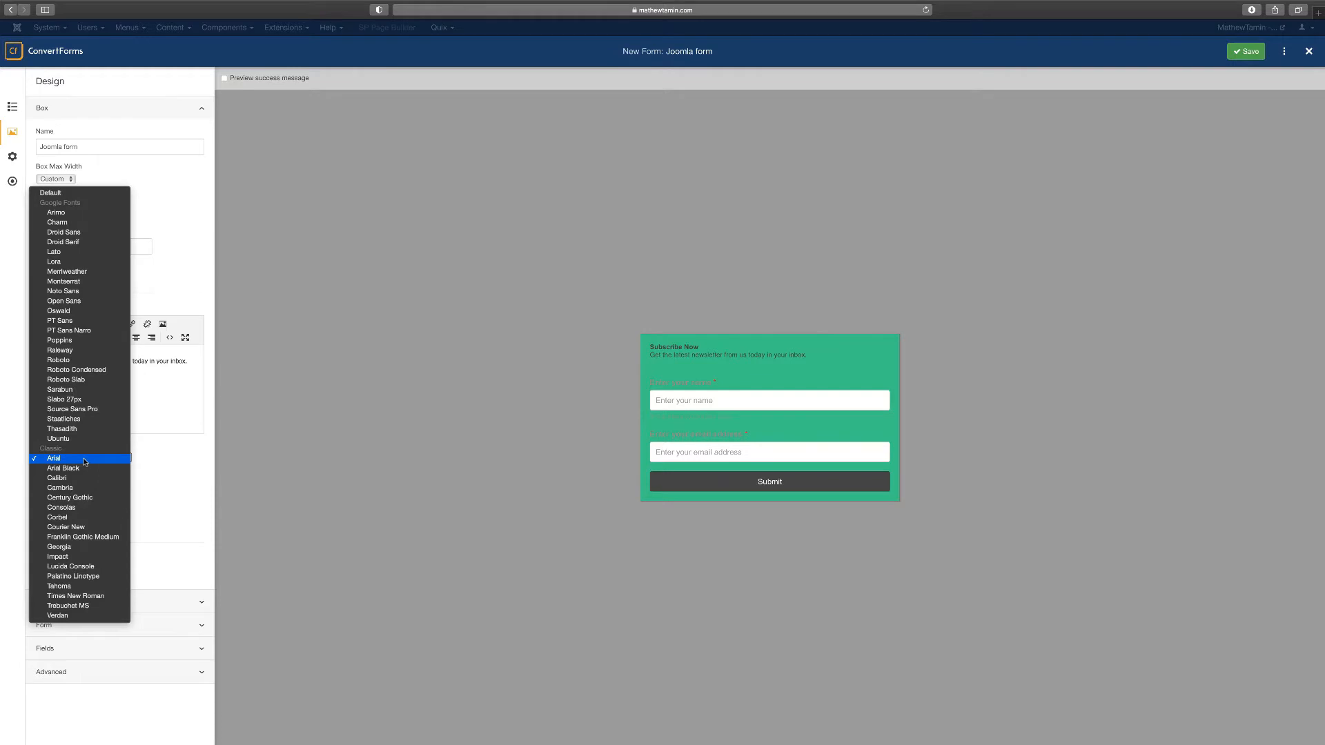
# Keep Arial as the font and set box padding to 25 px and box radius to 10 px
pyautogui.click(163, 488)
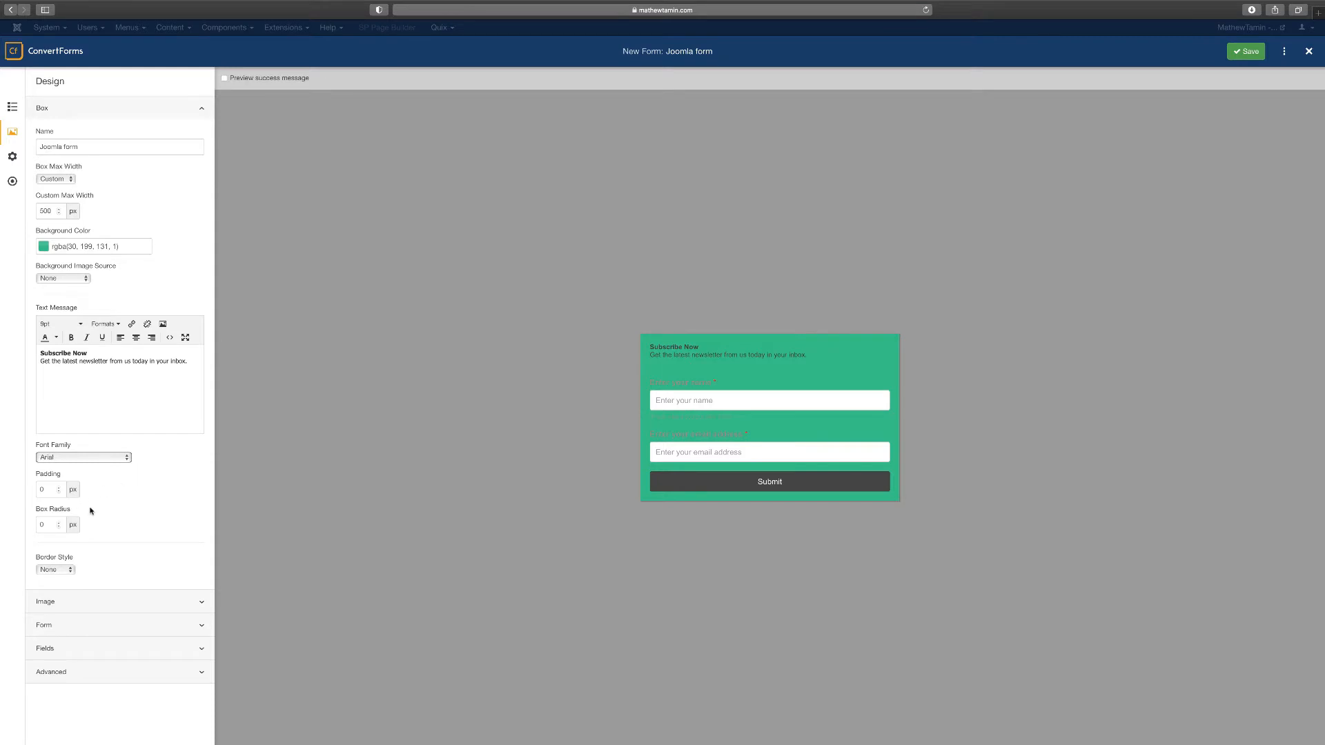
pyautogui.doubleClick(58, 490)
pyautogui.write('25')
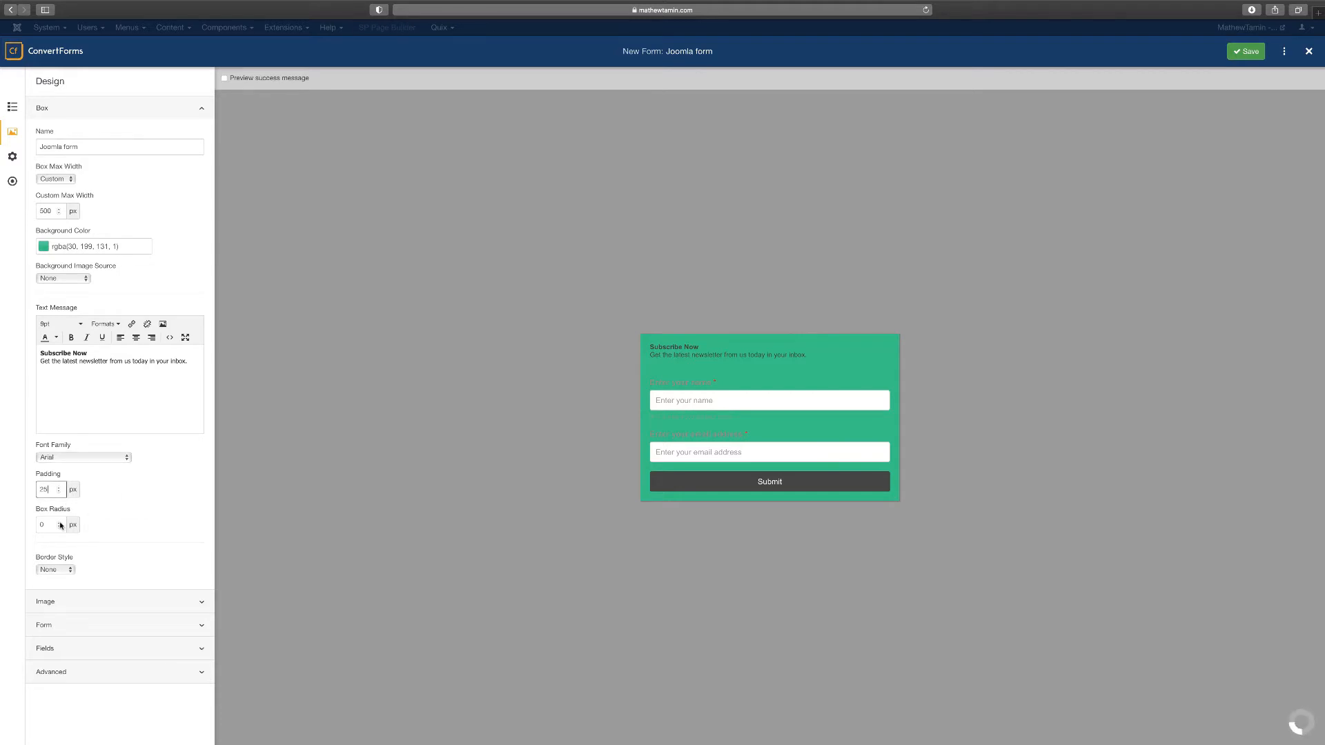
pyautogui.click(145, 484)
pyautogui.doubleClick(60, 525)
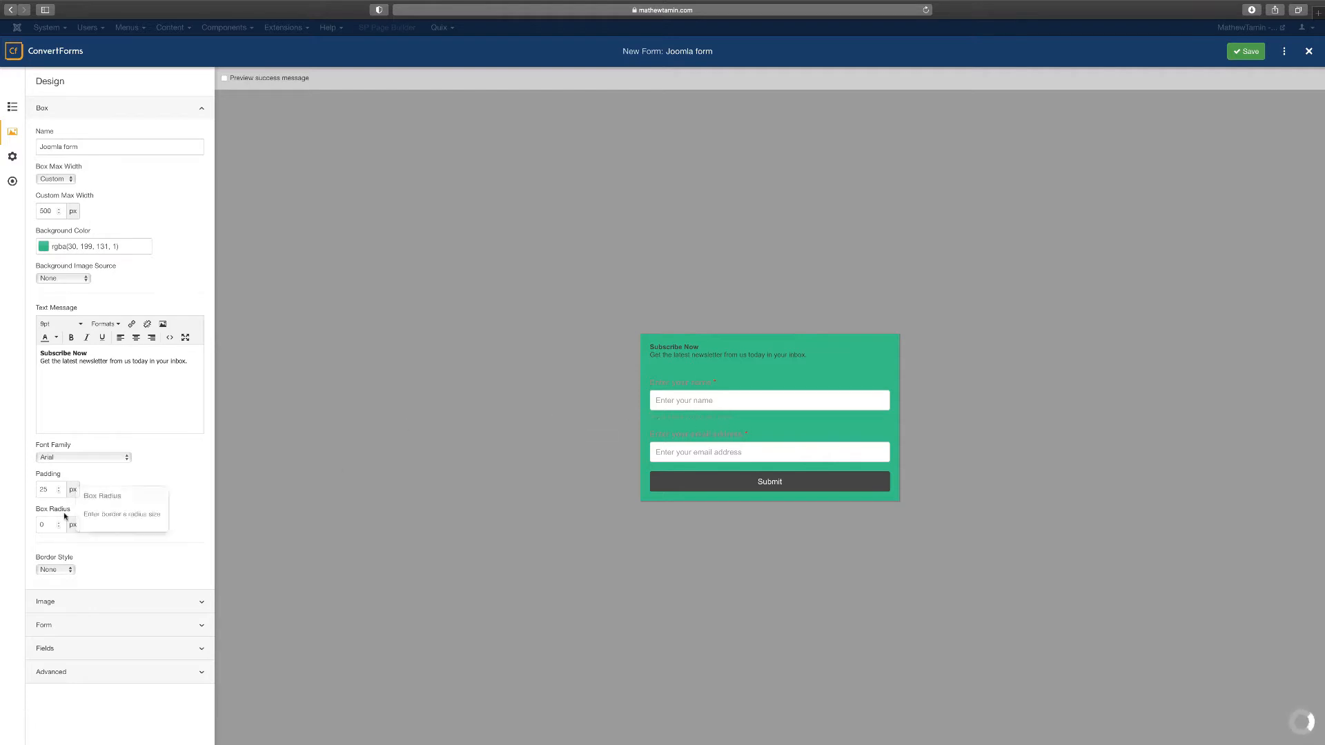
pyautogui.write('10')
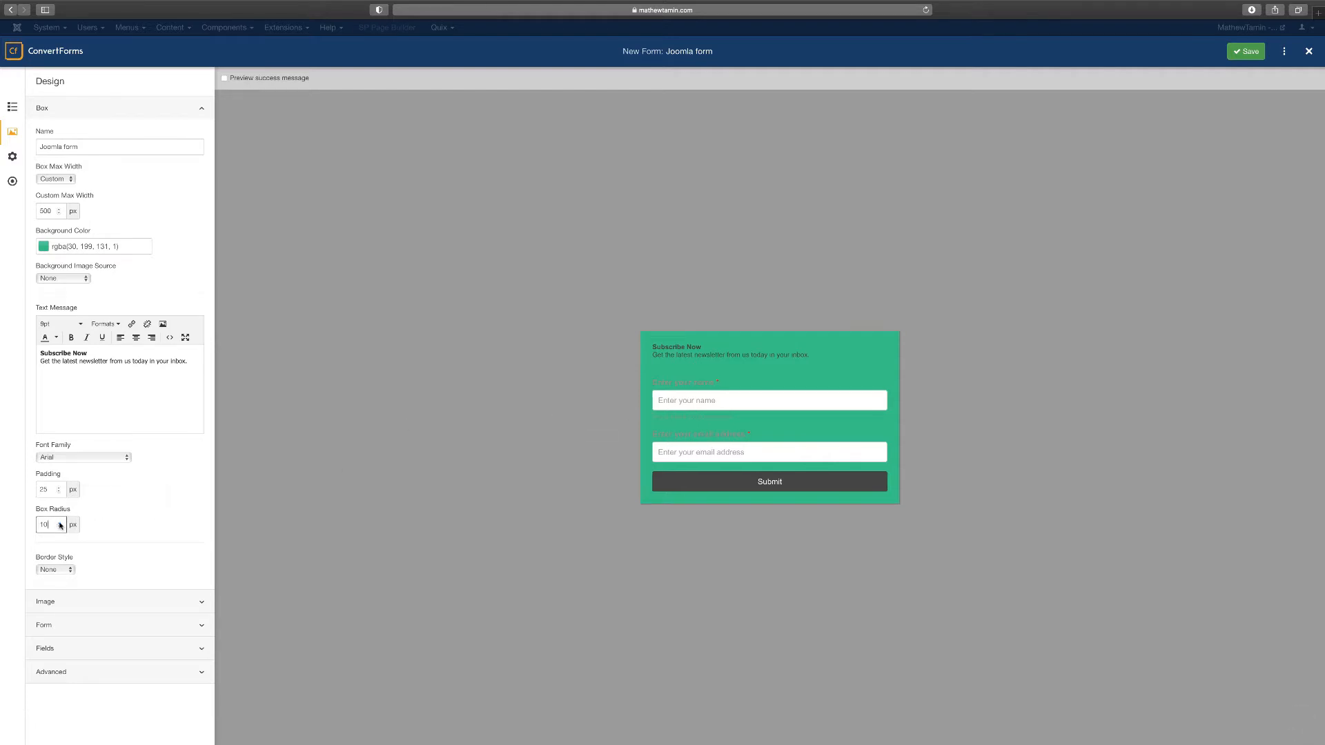
pyautogui.click(52, 570)
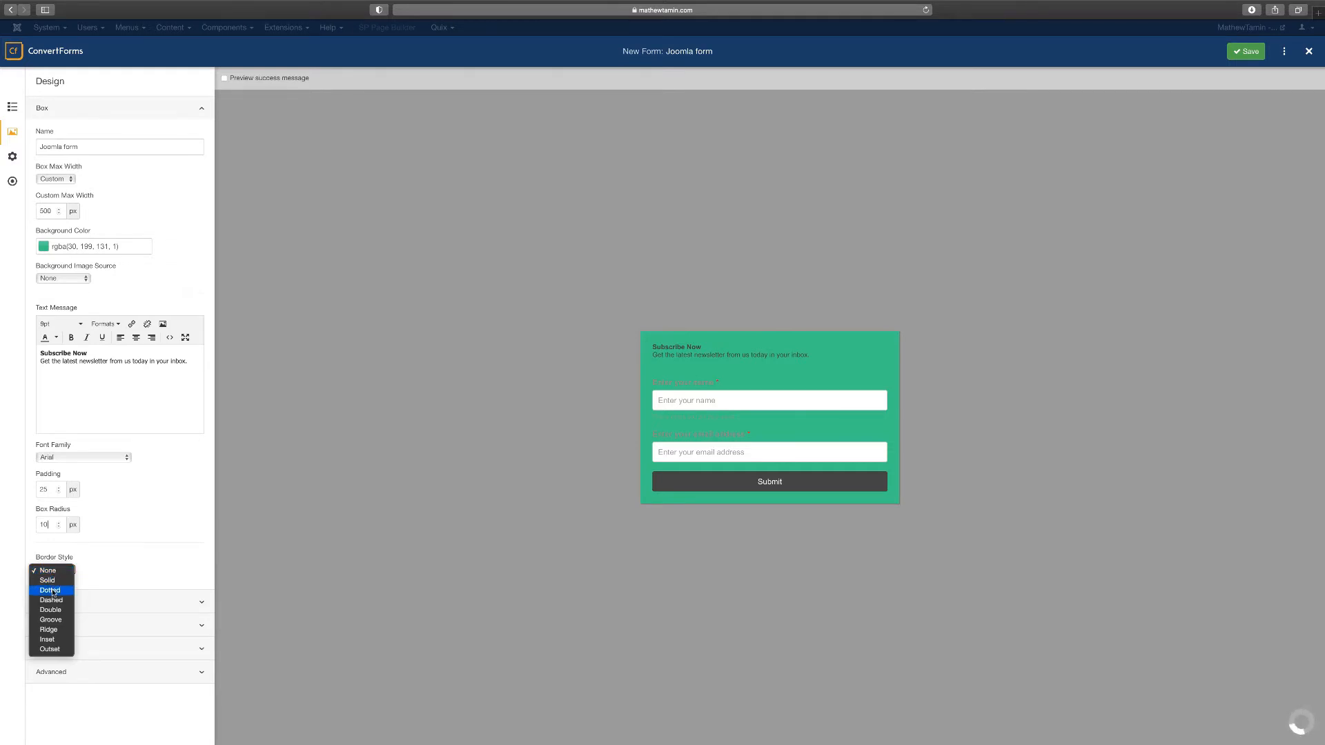
# Give the form box a dashed white (#ffffff) border 4 px wide
pyautogui.click(54, 590)
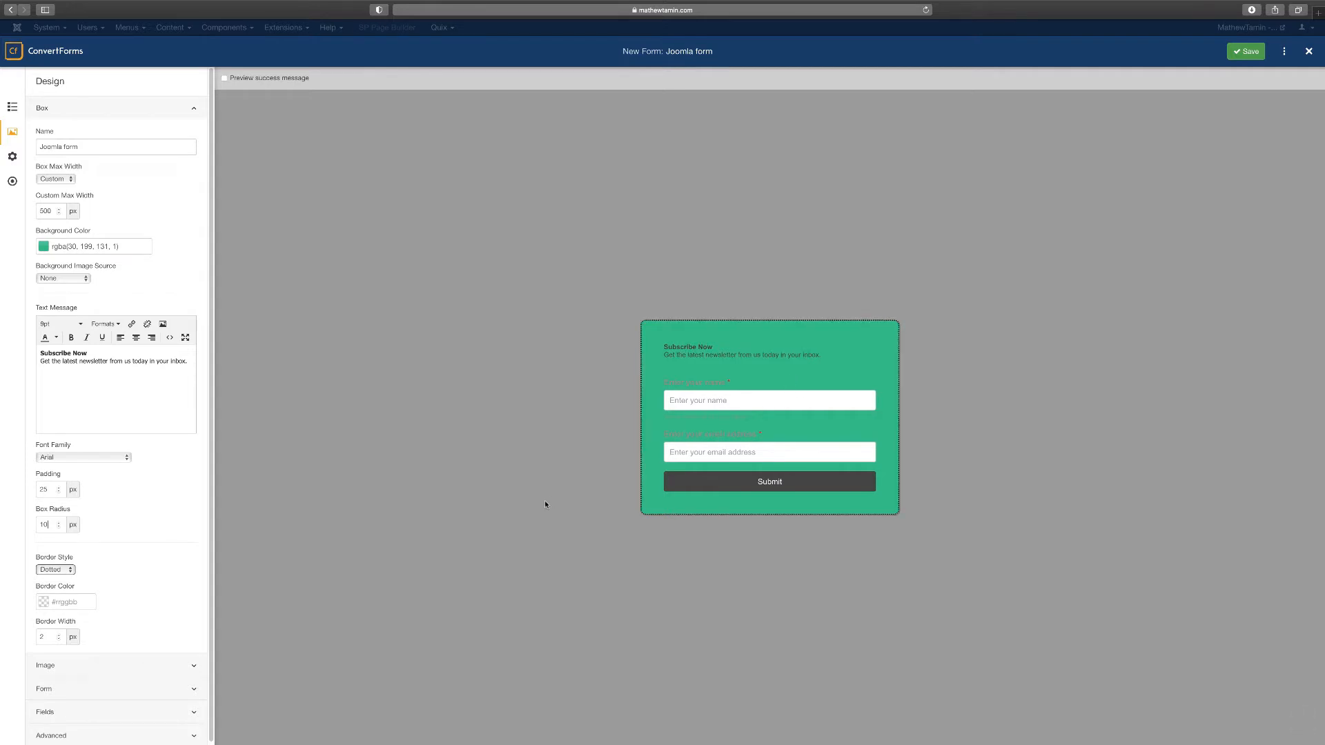
pyautogui.click(50, 570)
pyautogui.click(59, 581)
pyautogui.click(181, 424)
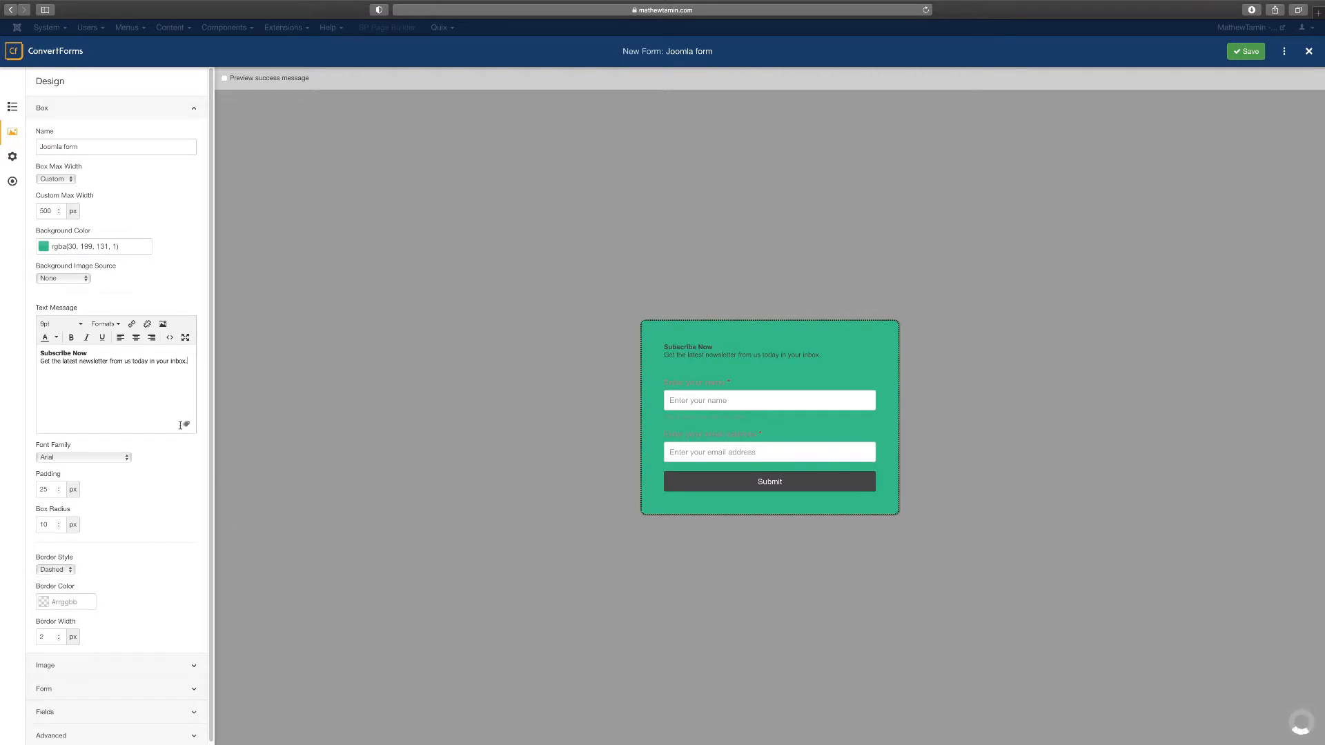
pyautogui.click(69, 602)
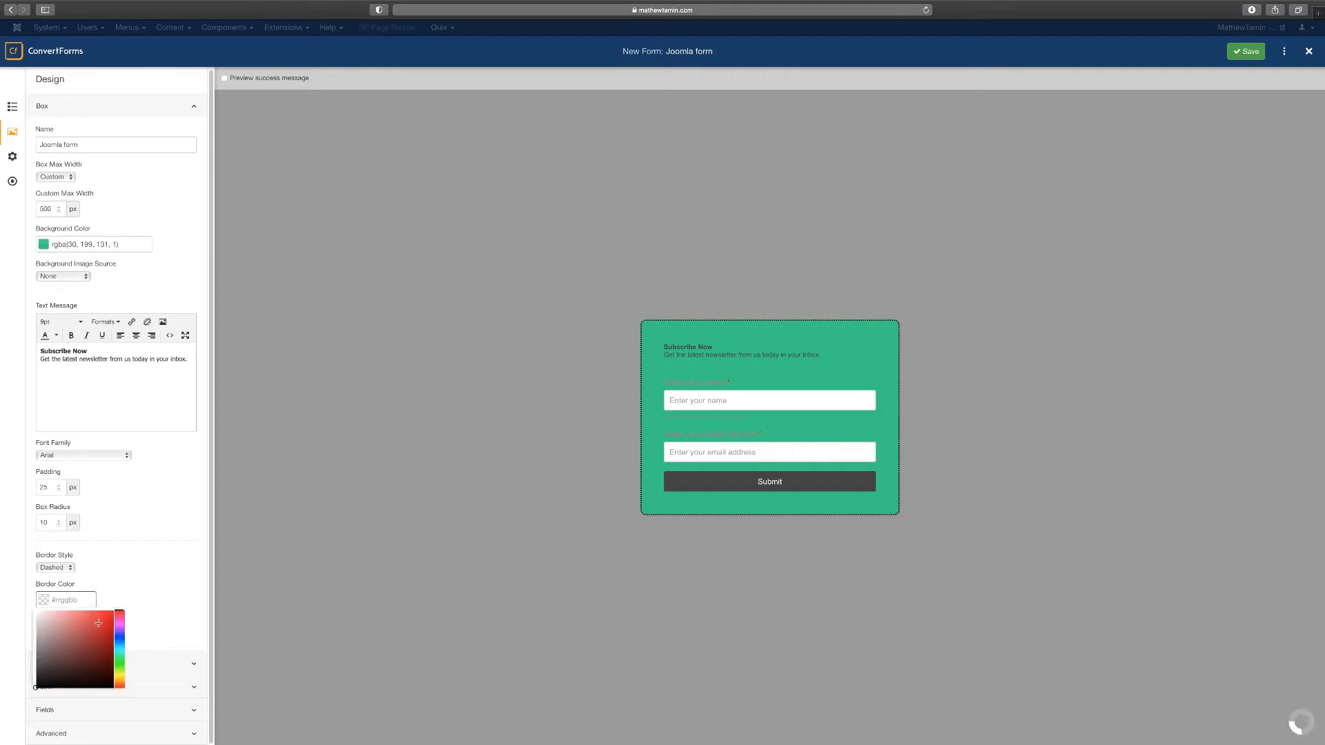
pyautogui.moveTo(64, 629); pyautogui.dragTo(26, 609)
pyautogui.click(167, 583)
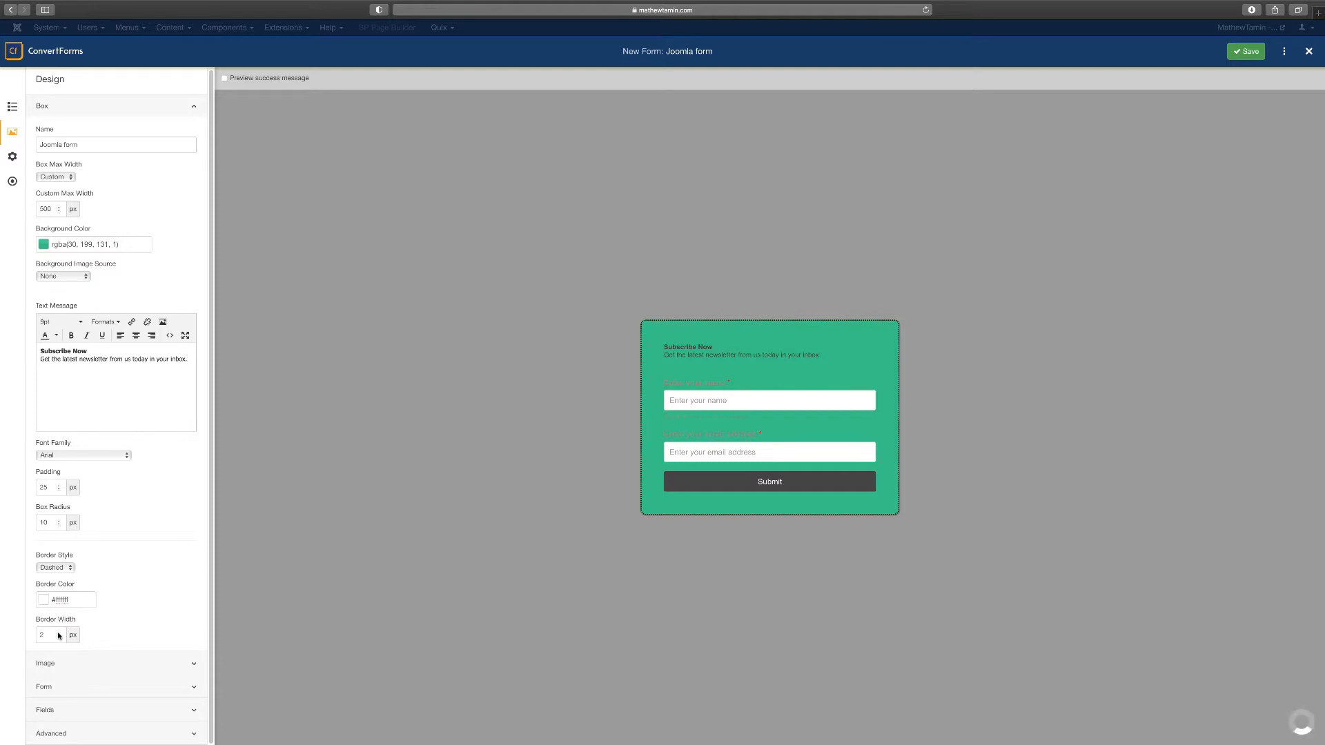
pyautogui.doubleClick(58, 633)
pyautogui.click(133, 586)
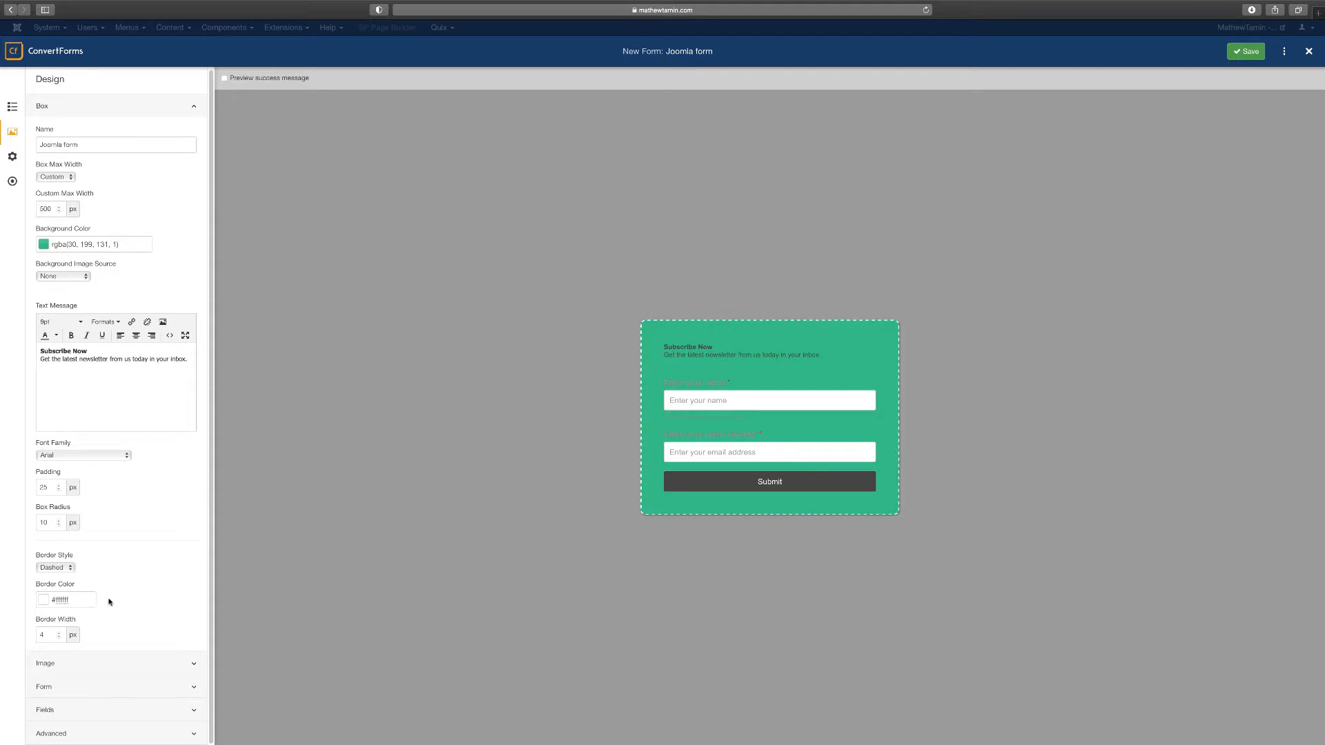
# Expand the Image settings and collapse the Box section
pyautogui.click(100, 663)
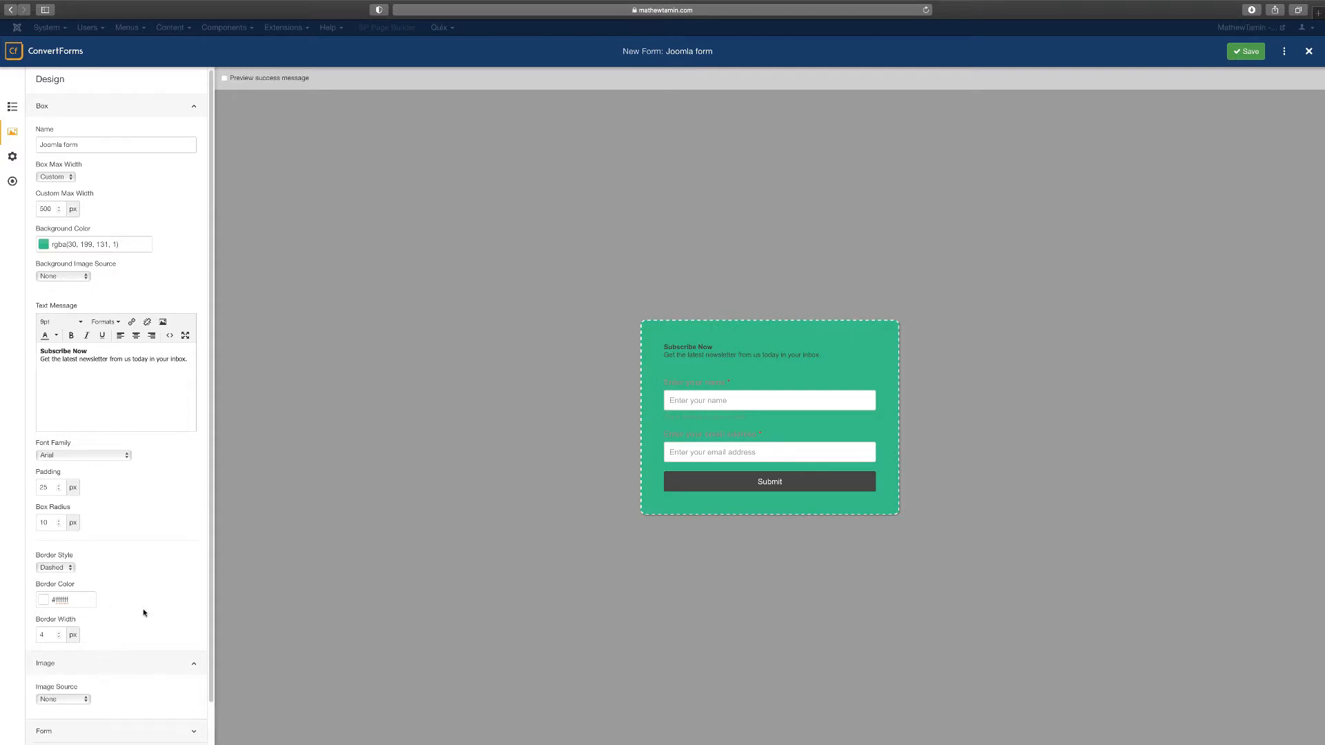
pyautogui.click(195, 109)
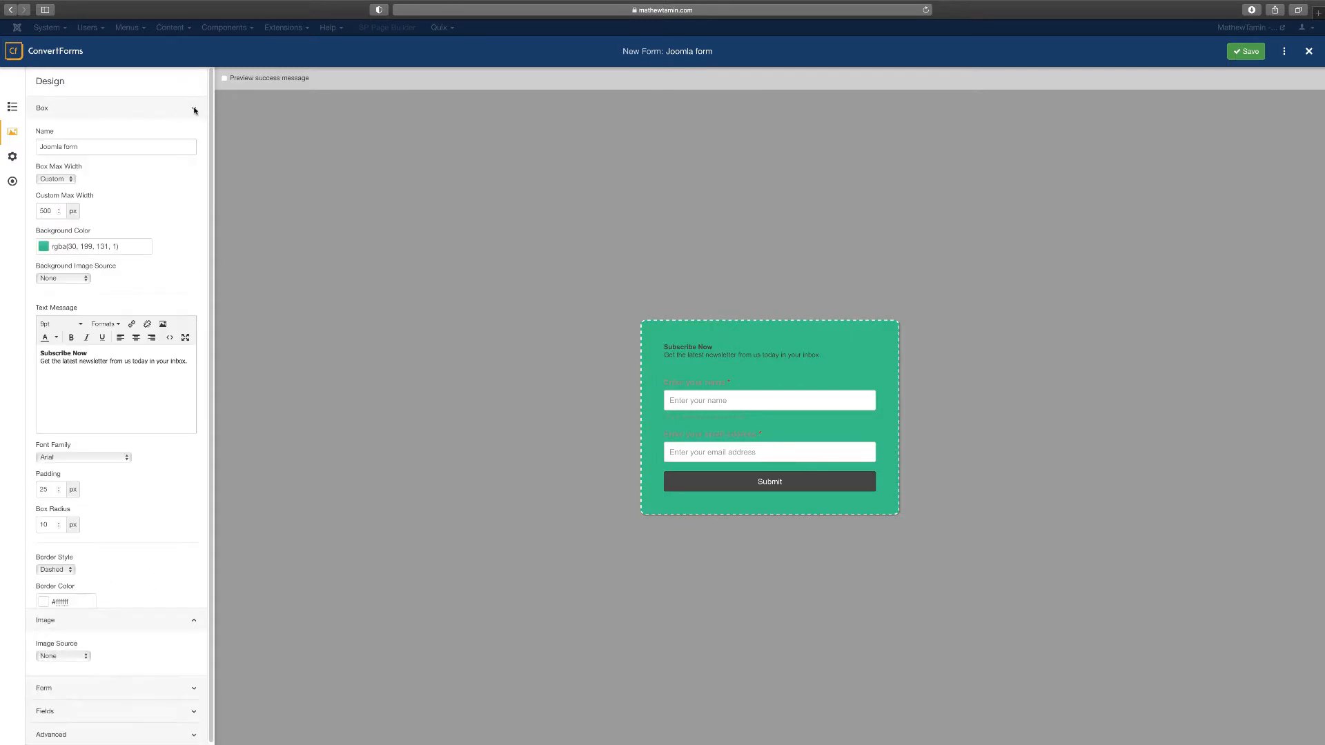
pyautogui.click(194, 109)
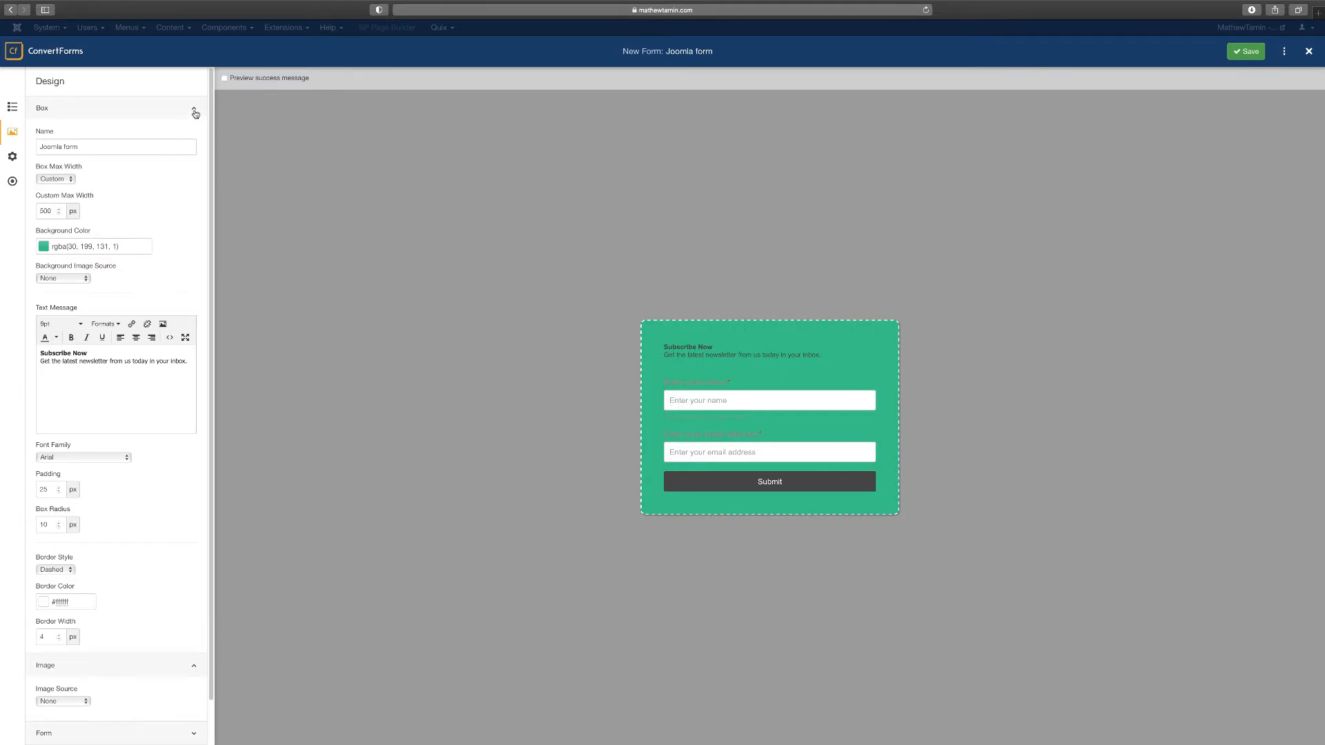
pyautogui.click(196, 110)
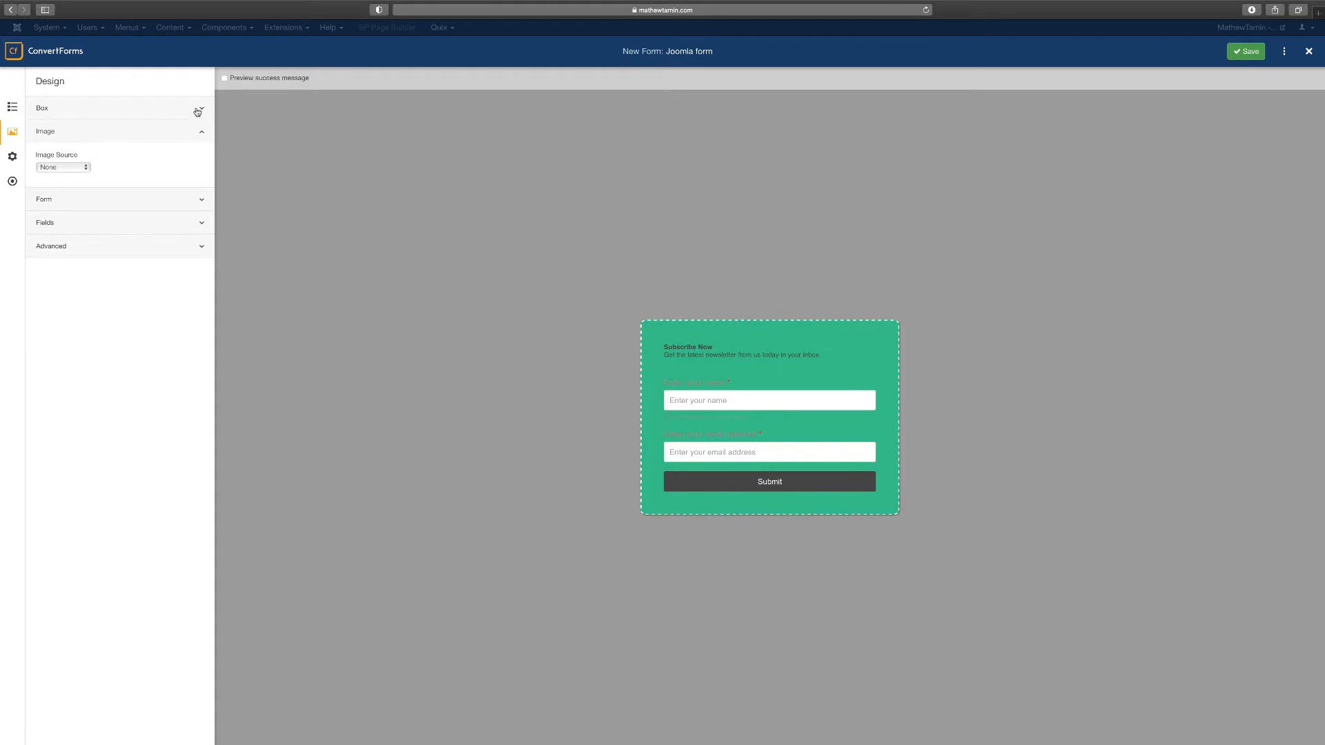
# Set Image Source to Upload and insert gallery1.jpg from the media manager
pyautogui.click(72, 168)
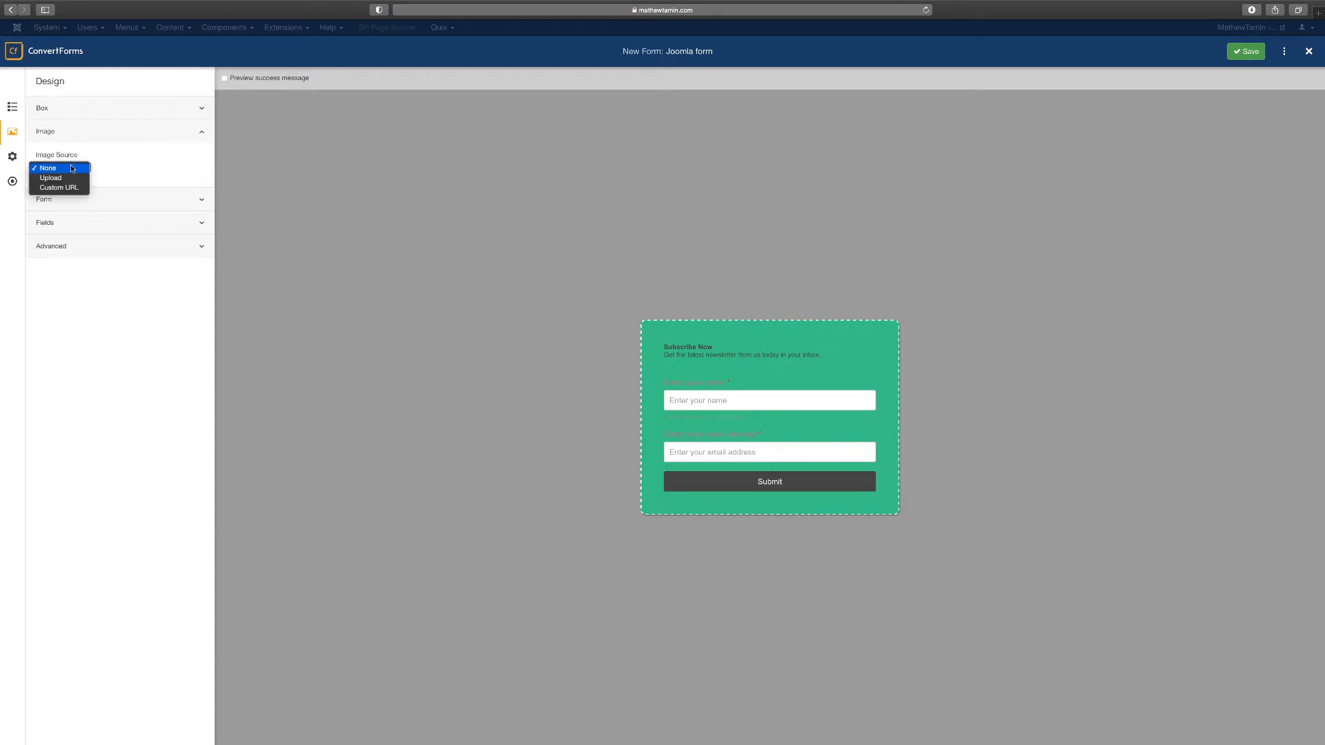
pyautogui.click(121, 169)
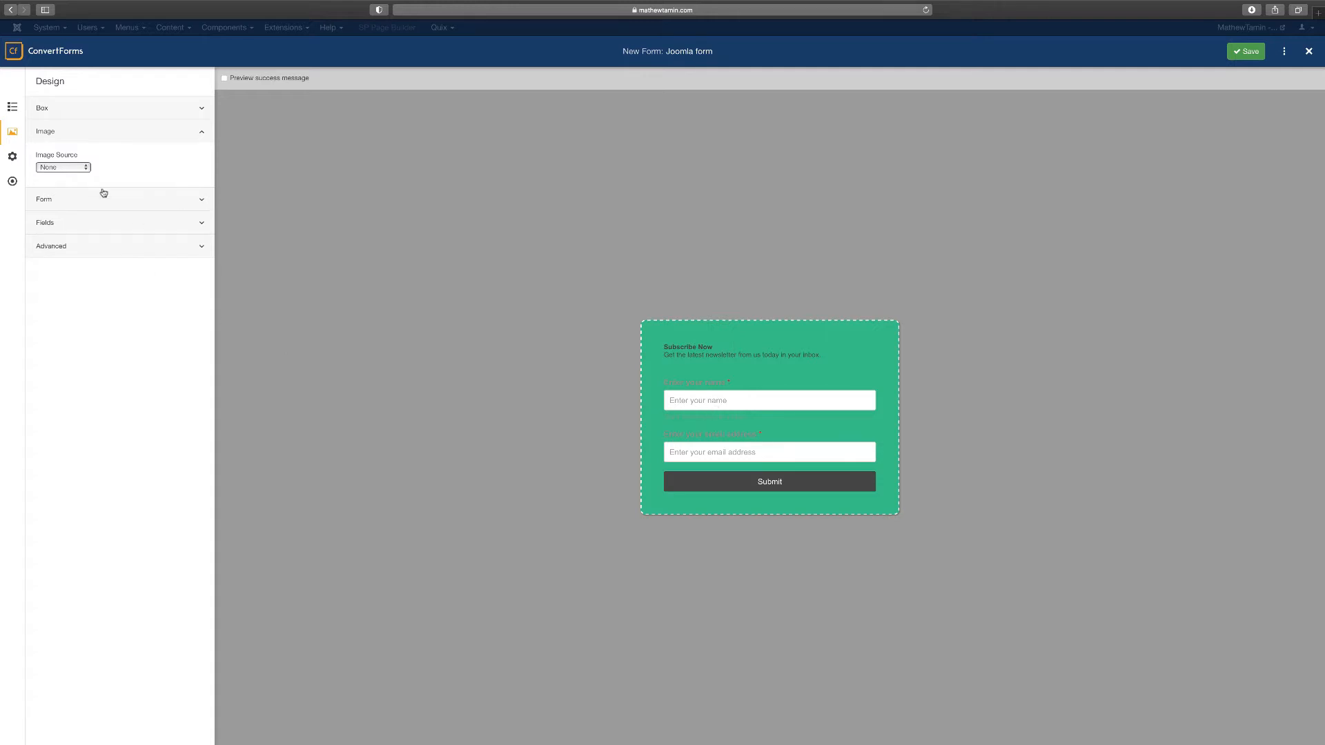
pyautogui.click(81, 169)
pyautogui.click(74, 178)
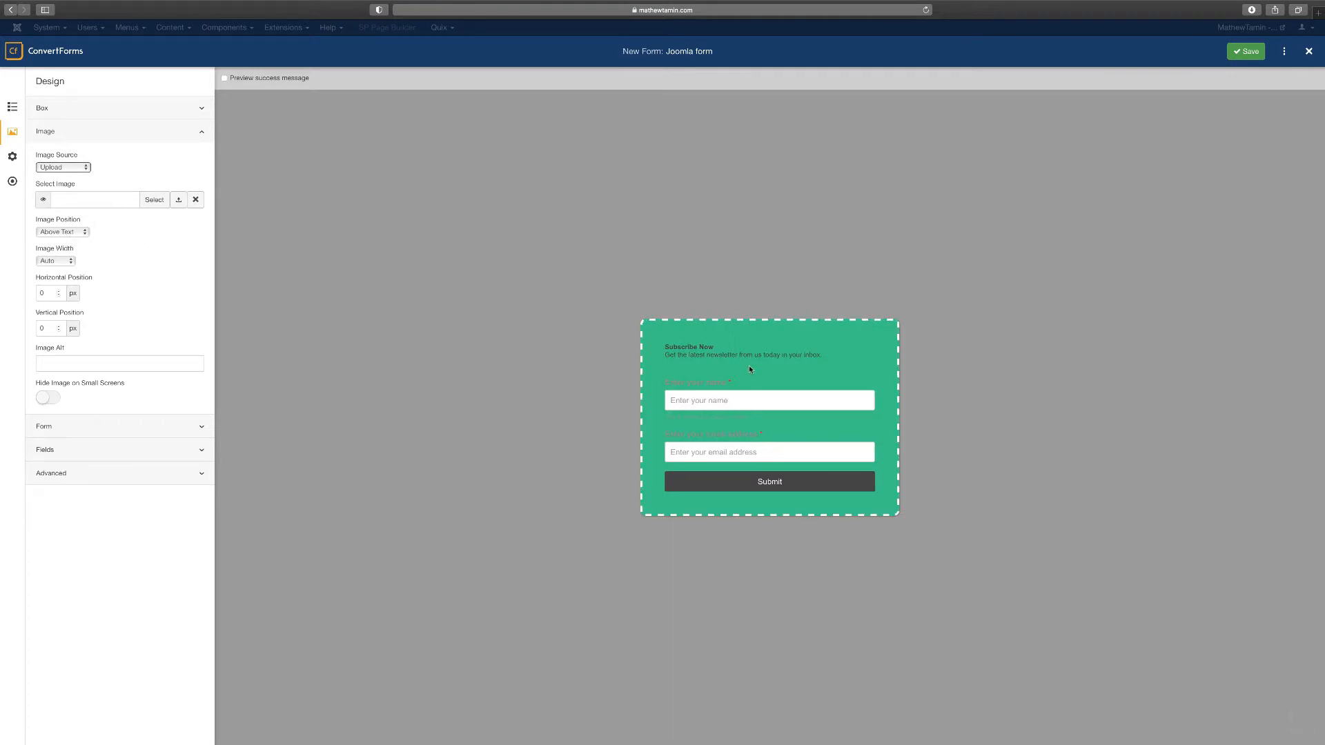
pyautogui.click(153, 201)
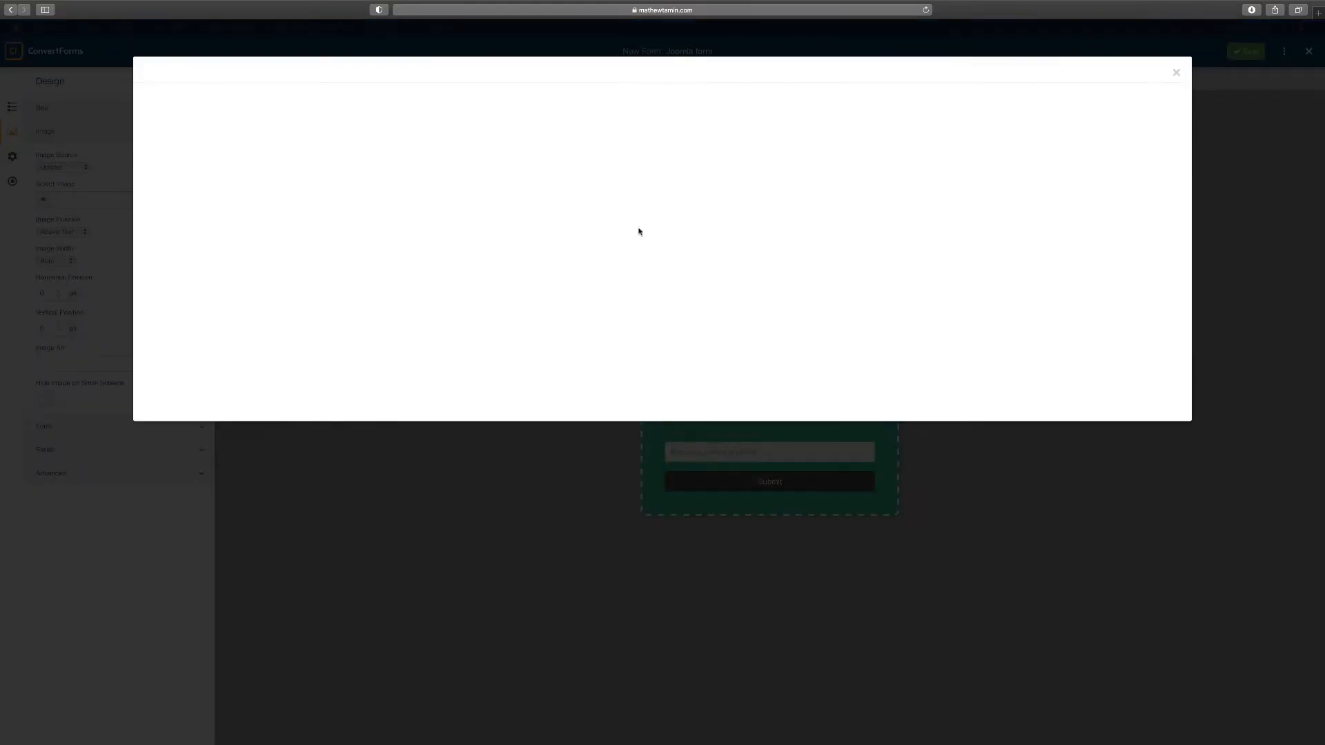
pyautogui.click(461, 305)
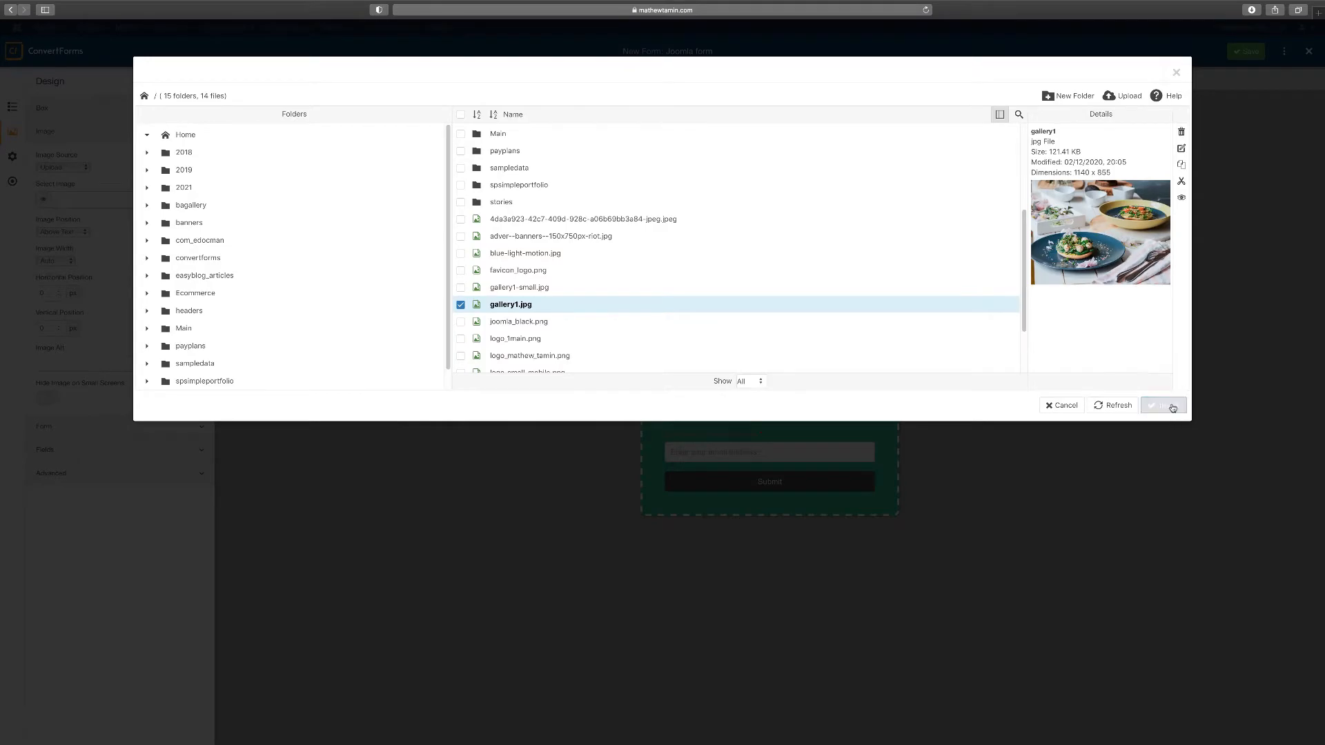
pyautogui.click(1165, 406)
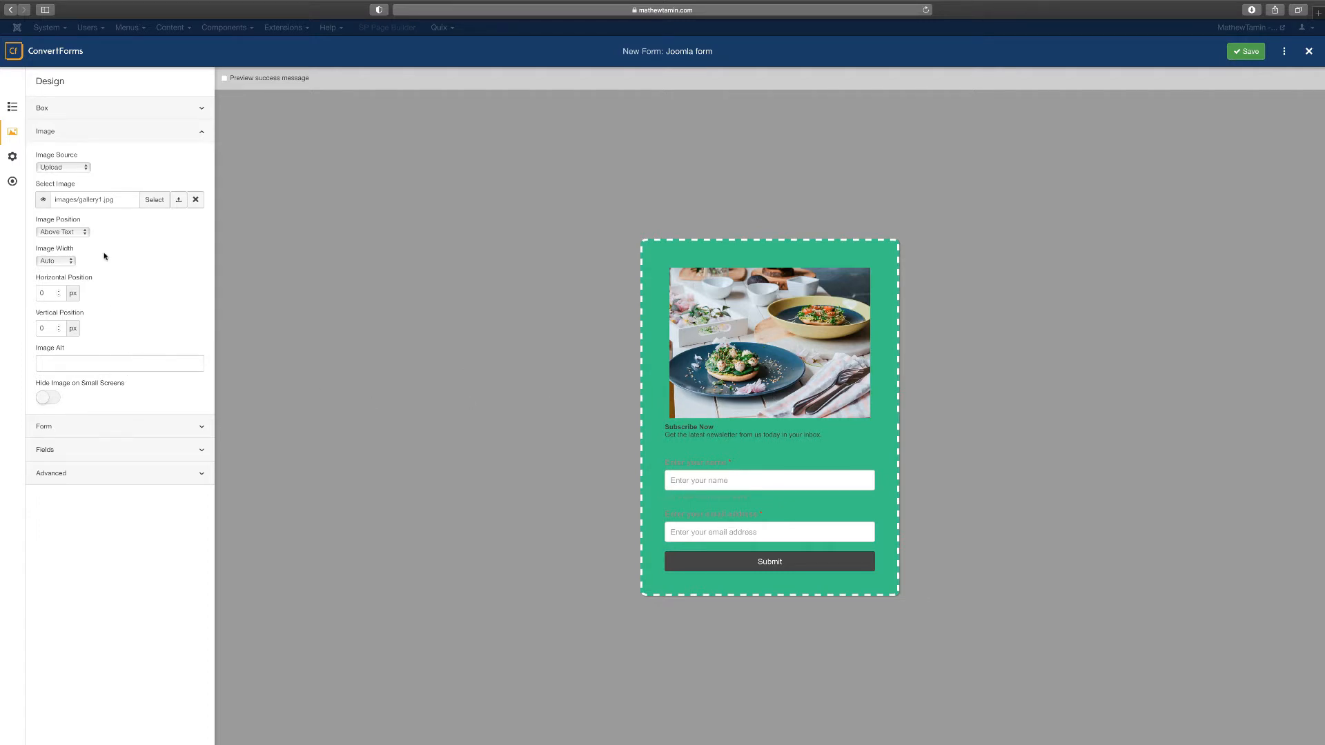
# Set Image Position to Below Text after briefly trying Left of Text
pyautogui.click(68, 261)
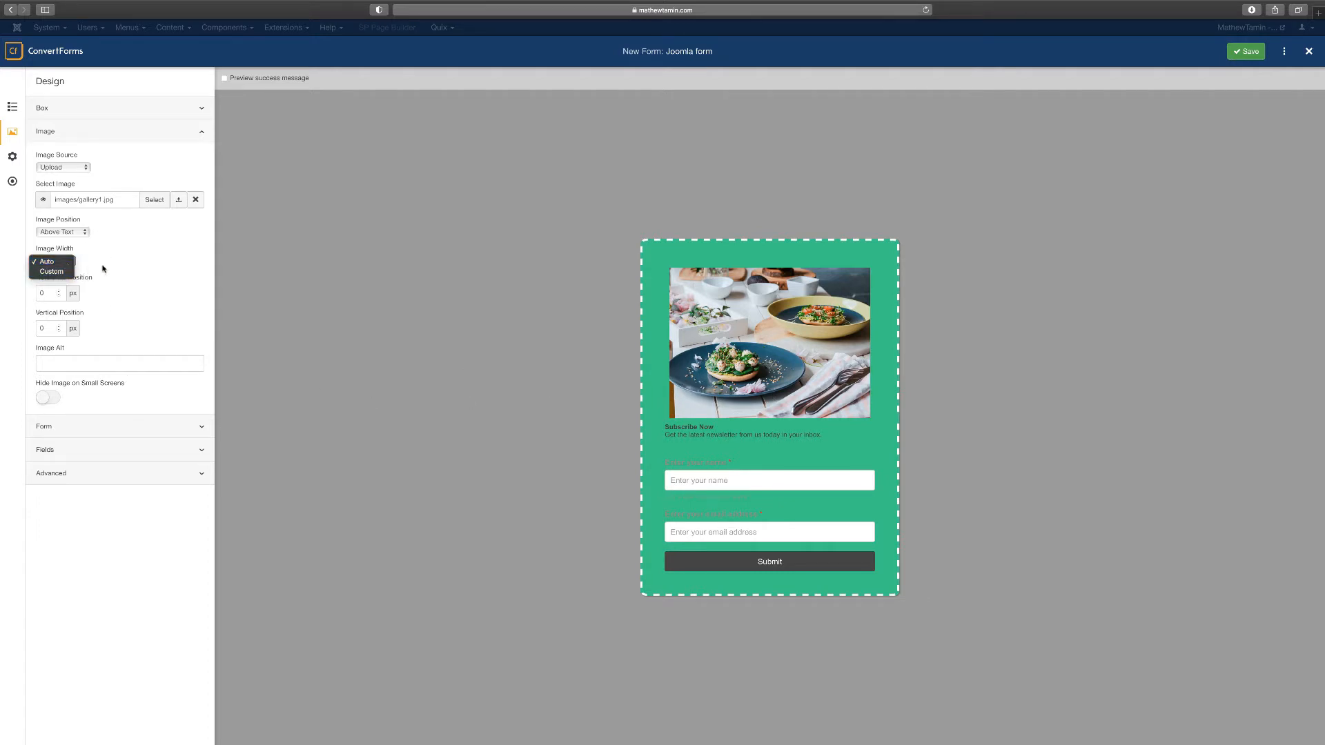
pyautogui.click(623, 433)
pyautogui.click(59, 234)
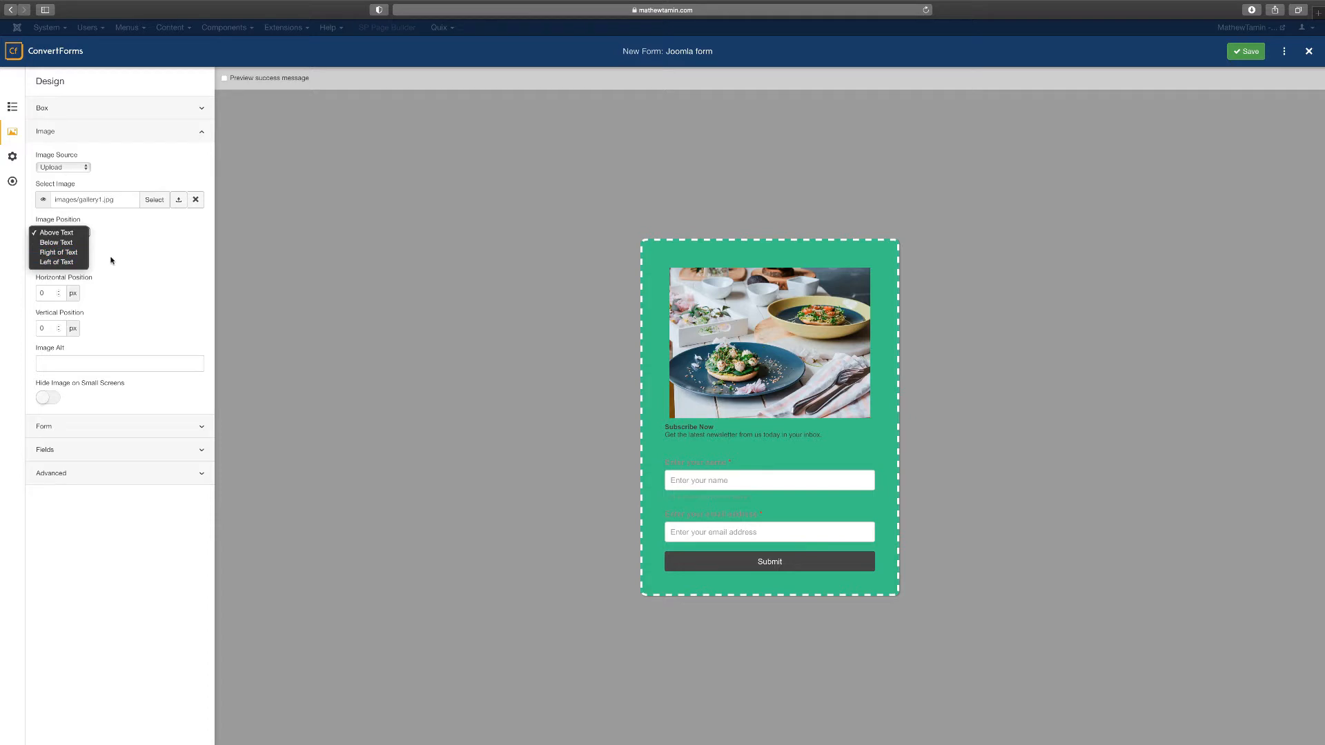
pyautogui.click(80, 244)
pyautogui.click(145, 360)
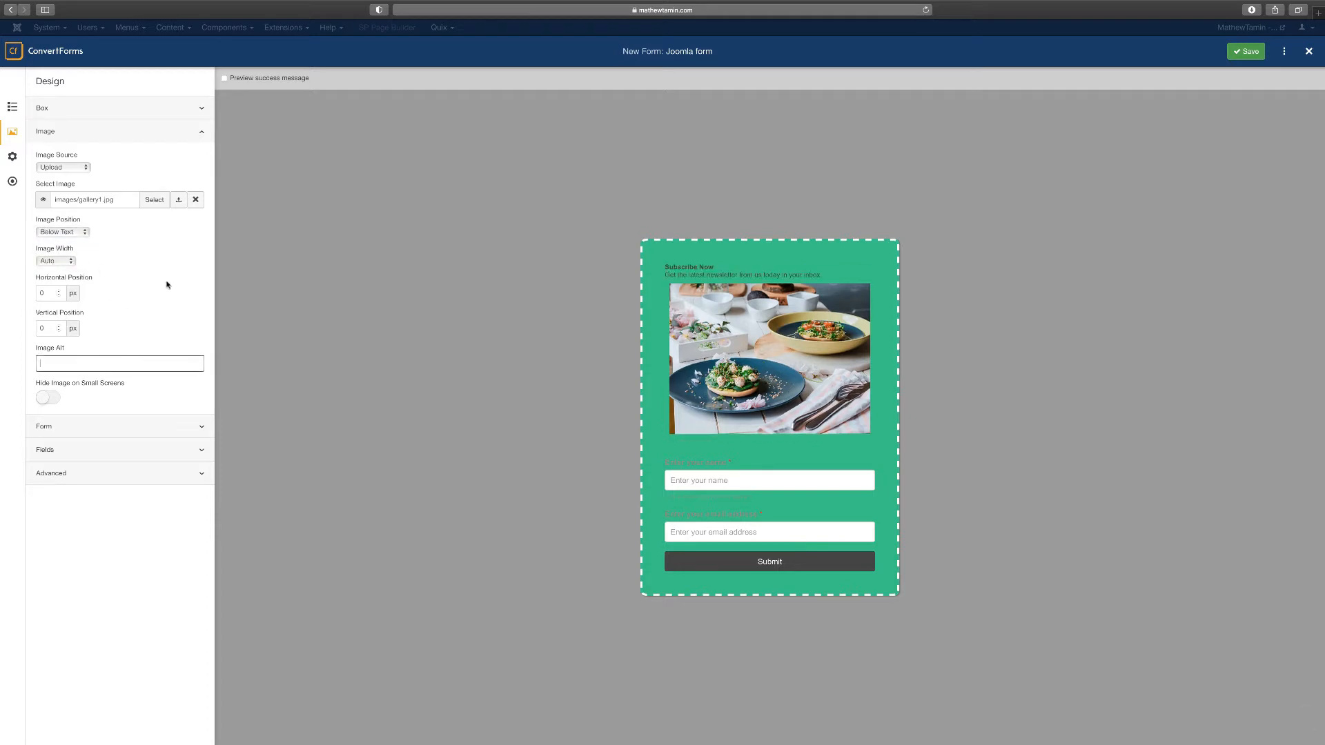
pyautogui.click(65, 234)
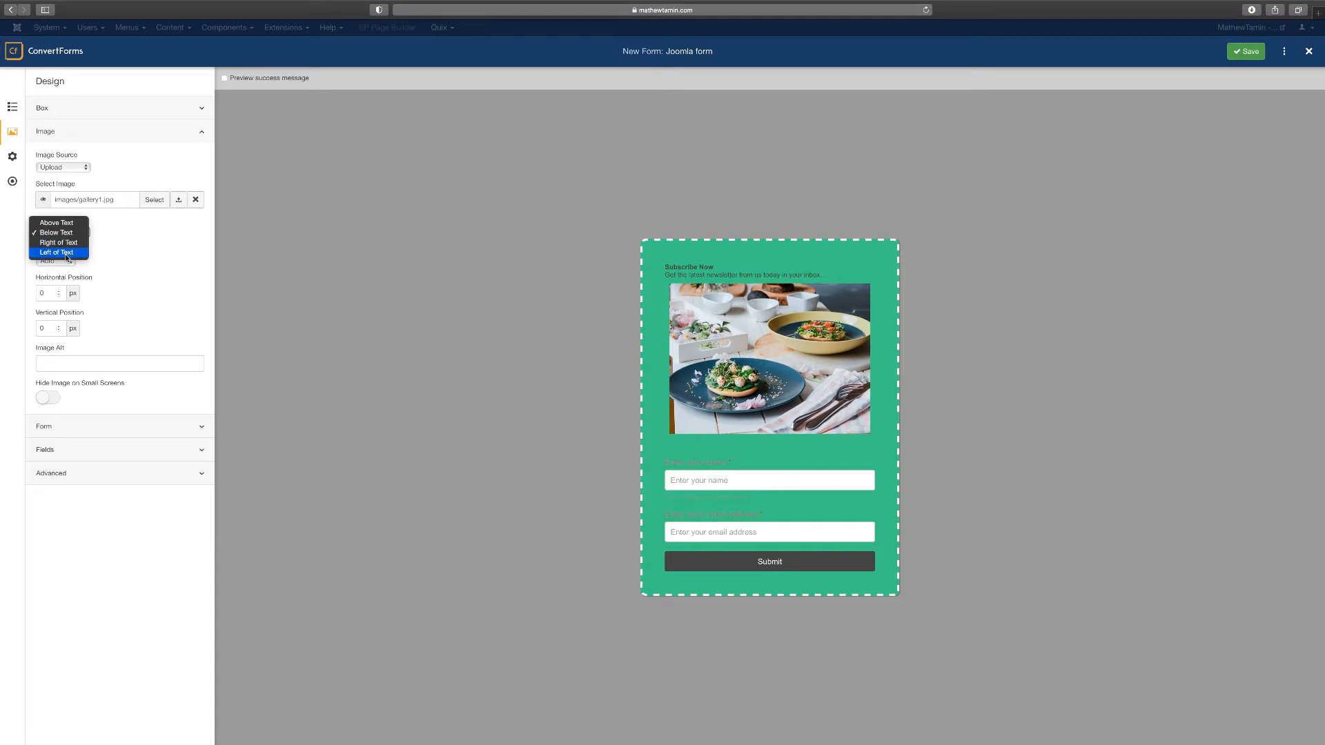
pyautogui.click(56, 252)
pyautogui.click(71, 232)
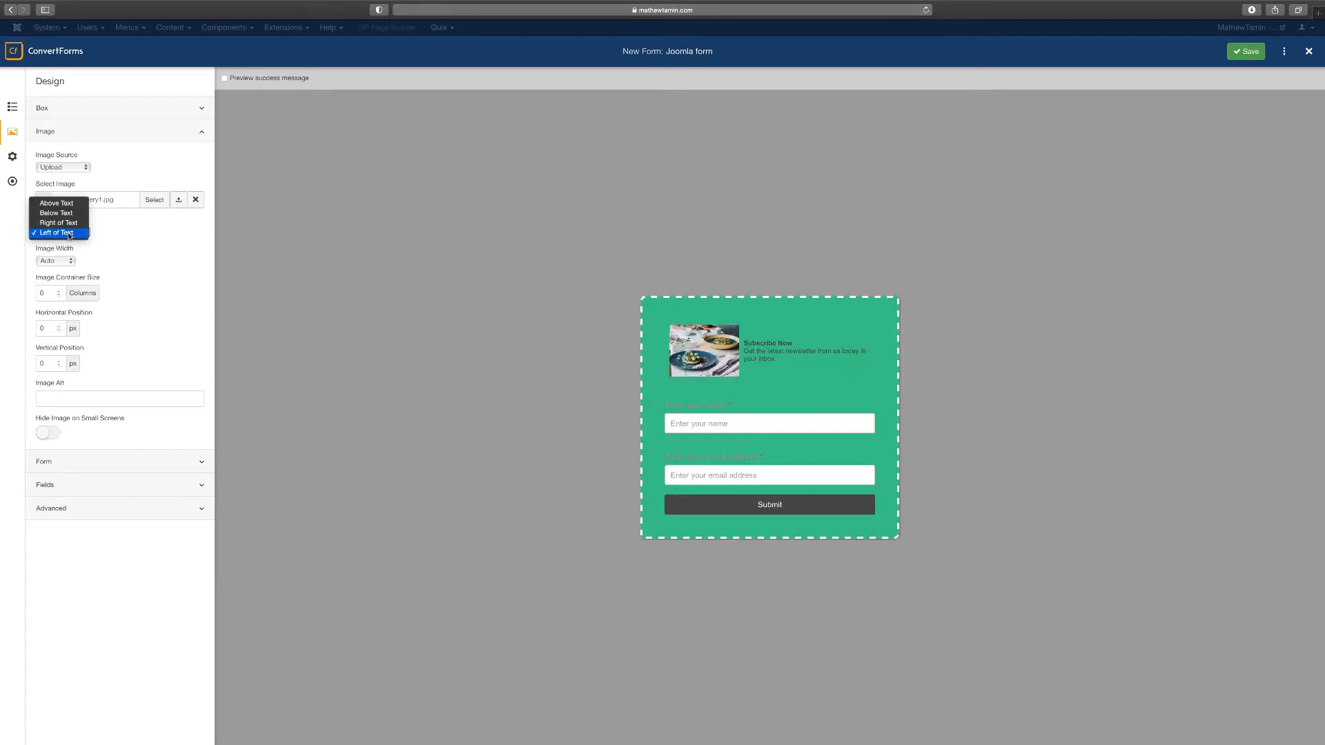
pyautogui.click(71, 213)
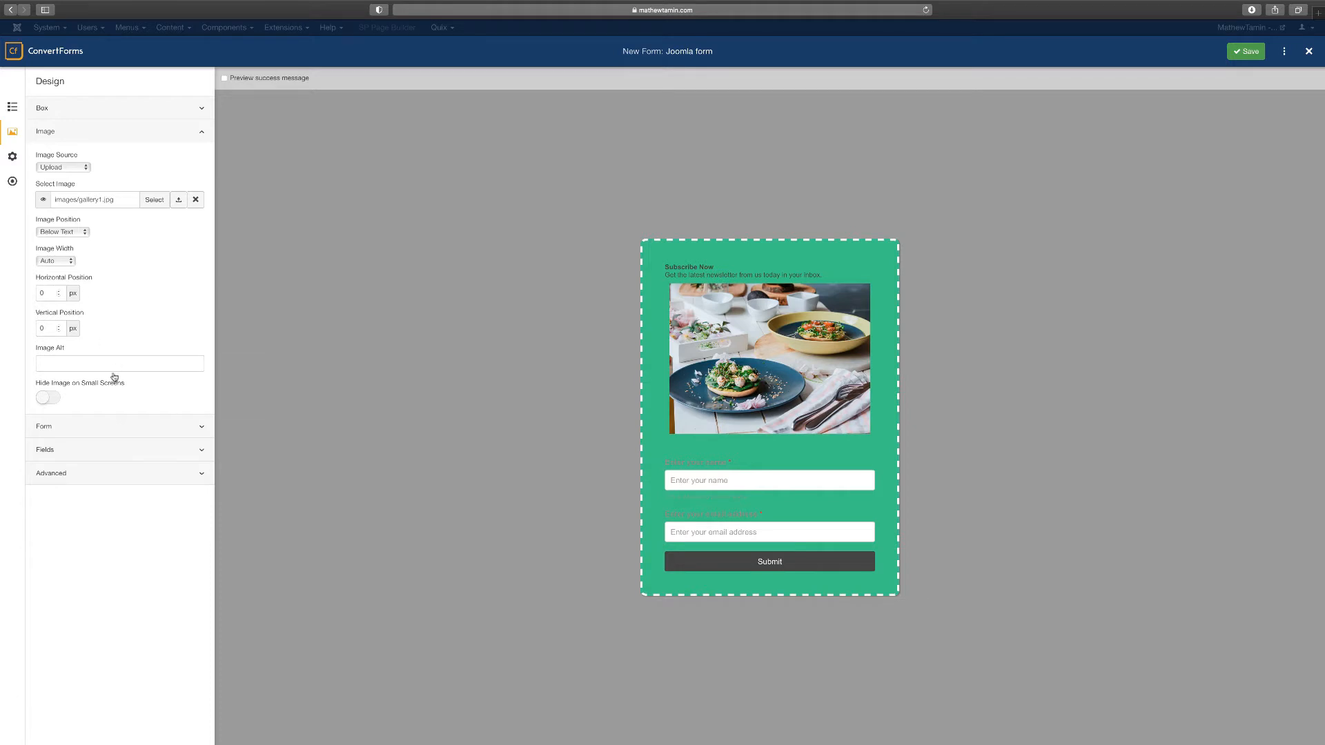
# Leave Hide Image on Small Screens off and collapse the Image section
pyautogui.click(51, 398)
pyautogui.click(47, 398)
pyautogui.click(168, 138)
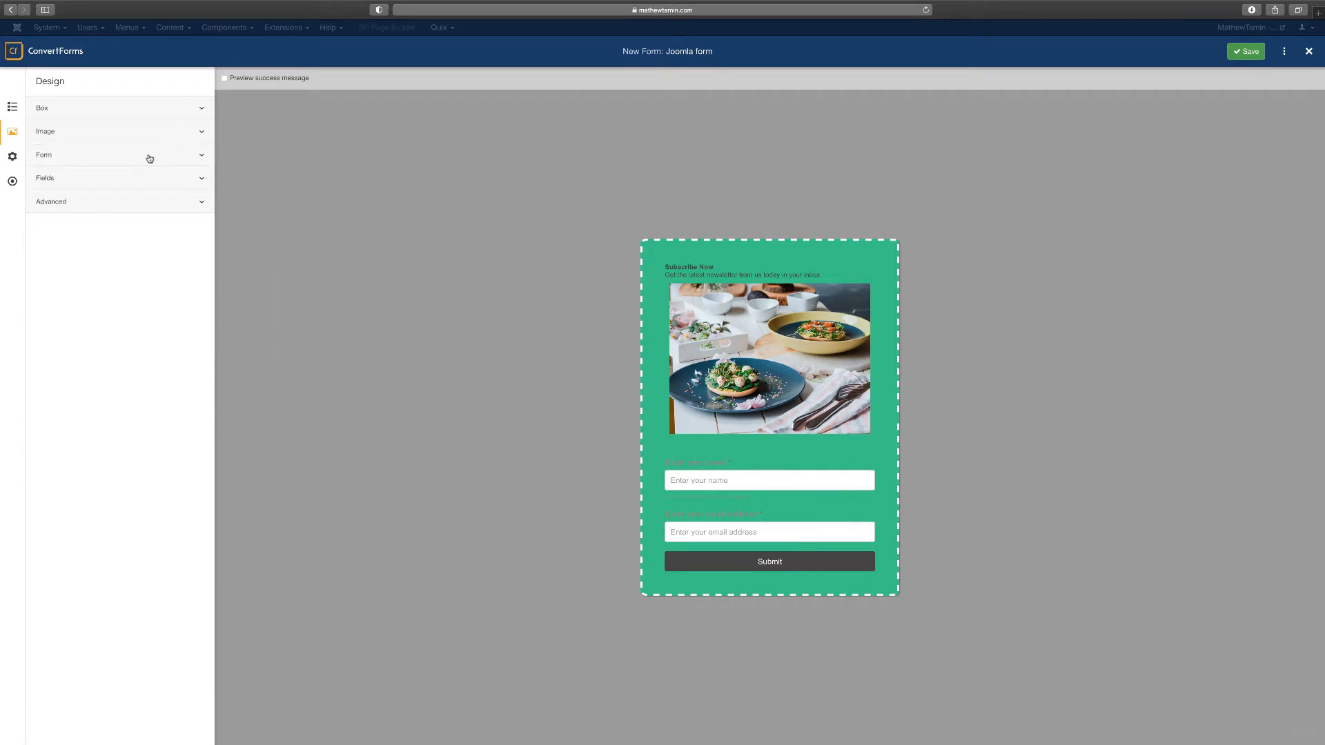
# Set Form Position to Right so the fields sit beside the text and photo
pyautogui.click(150, 157)
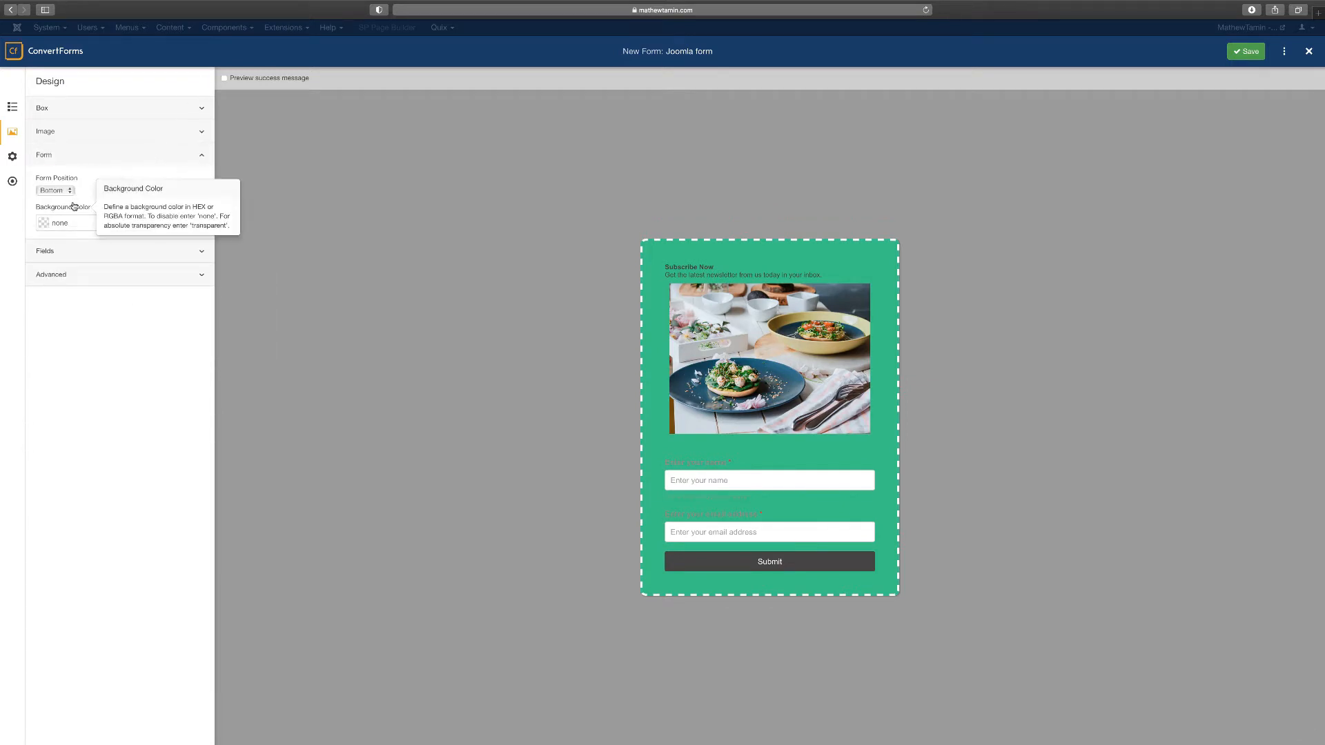
pyautogui.click(54, 191)
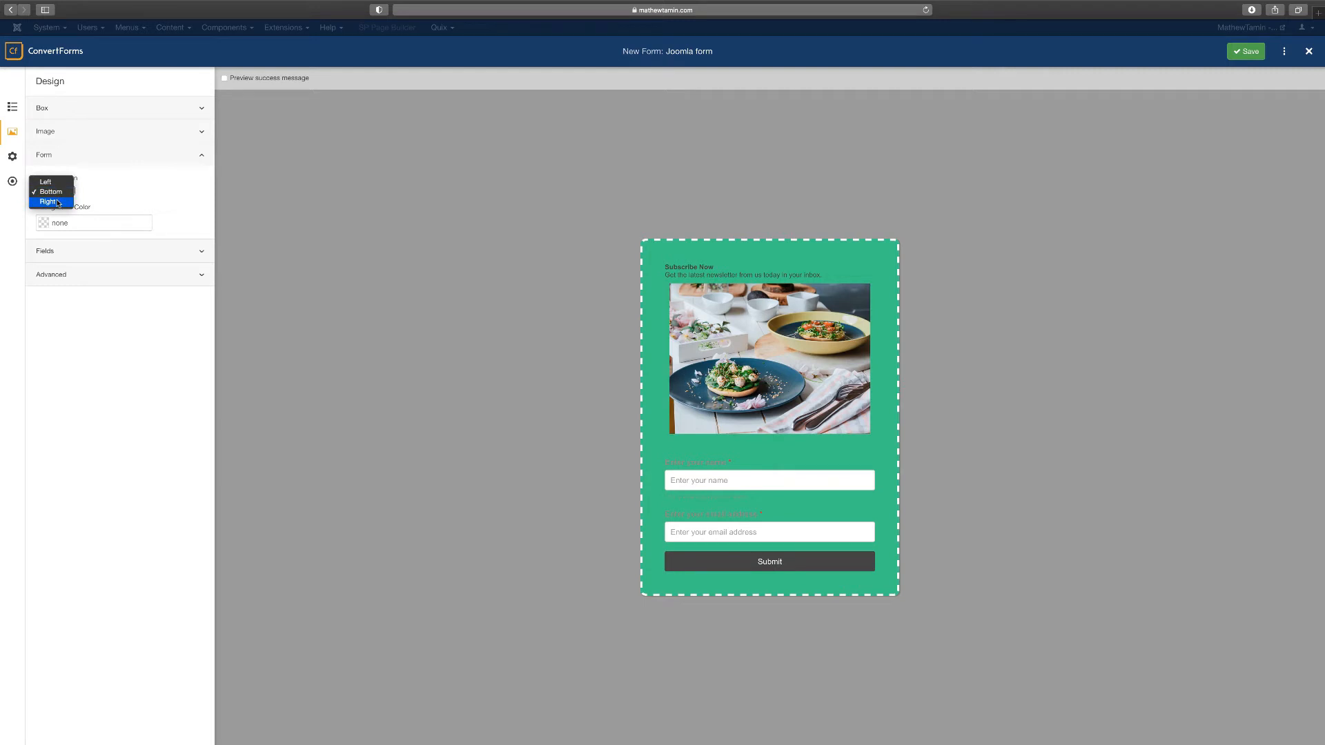
pyautogui.click(58, 202)
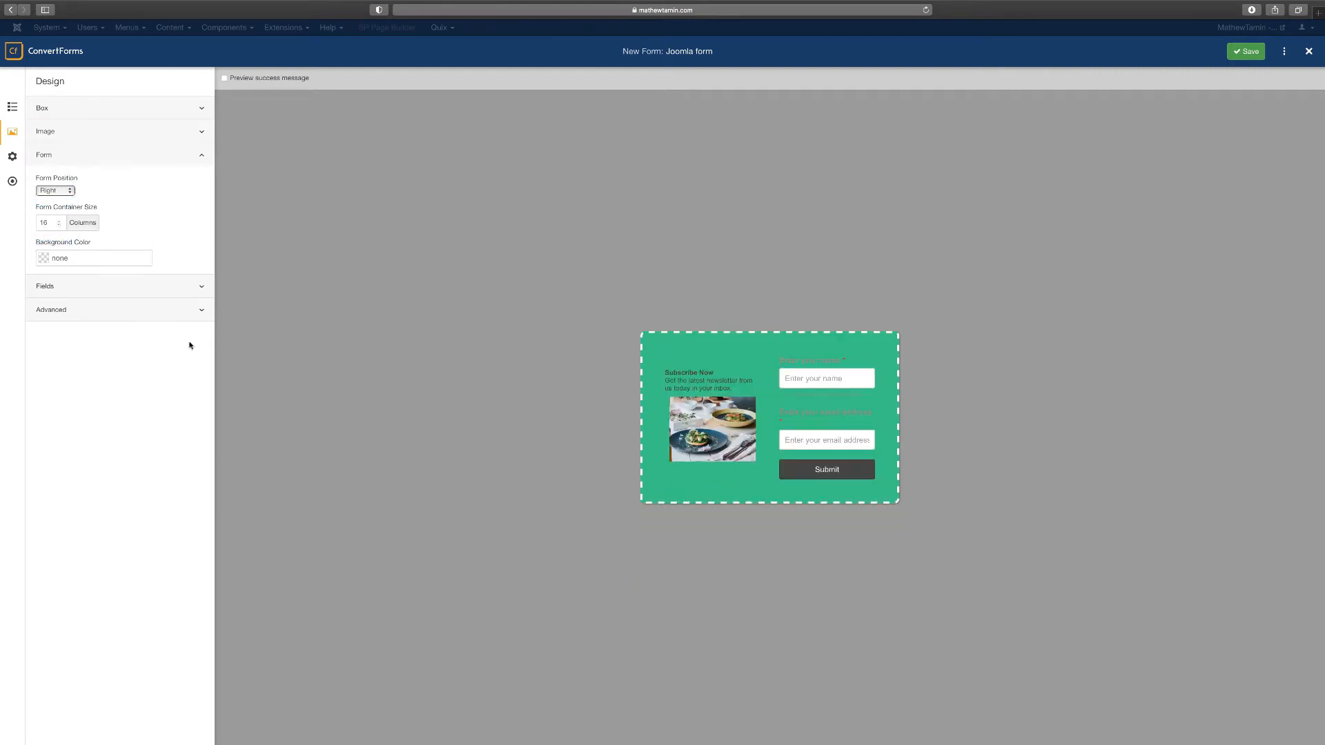
pyautogui.click(61, 192)
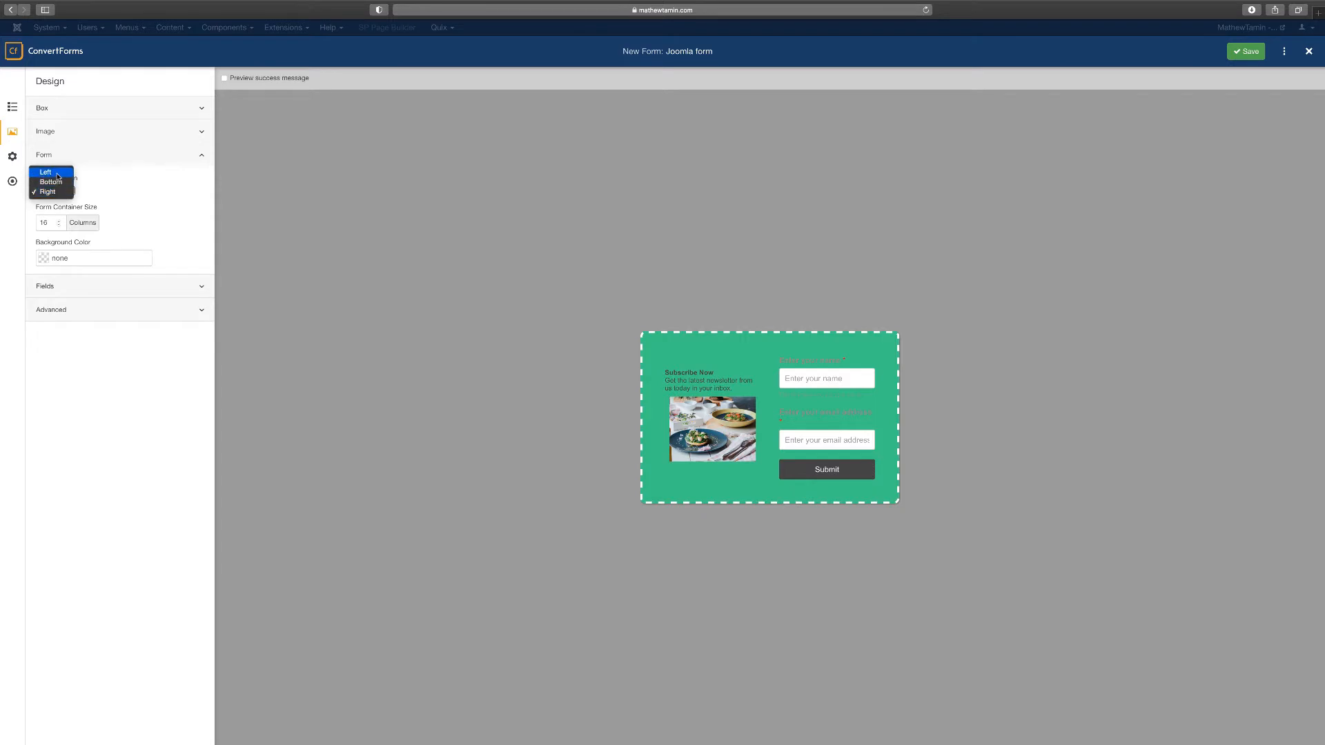
pyautogui.click(155, 105)
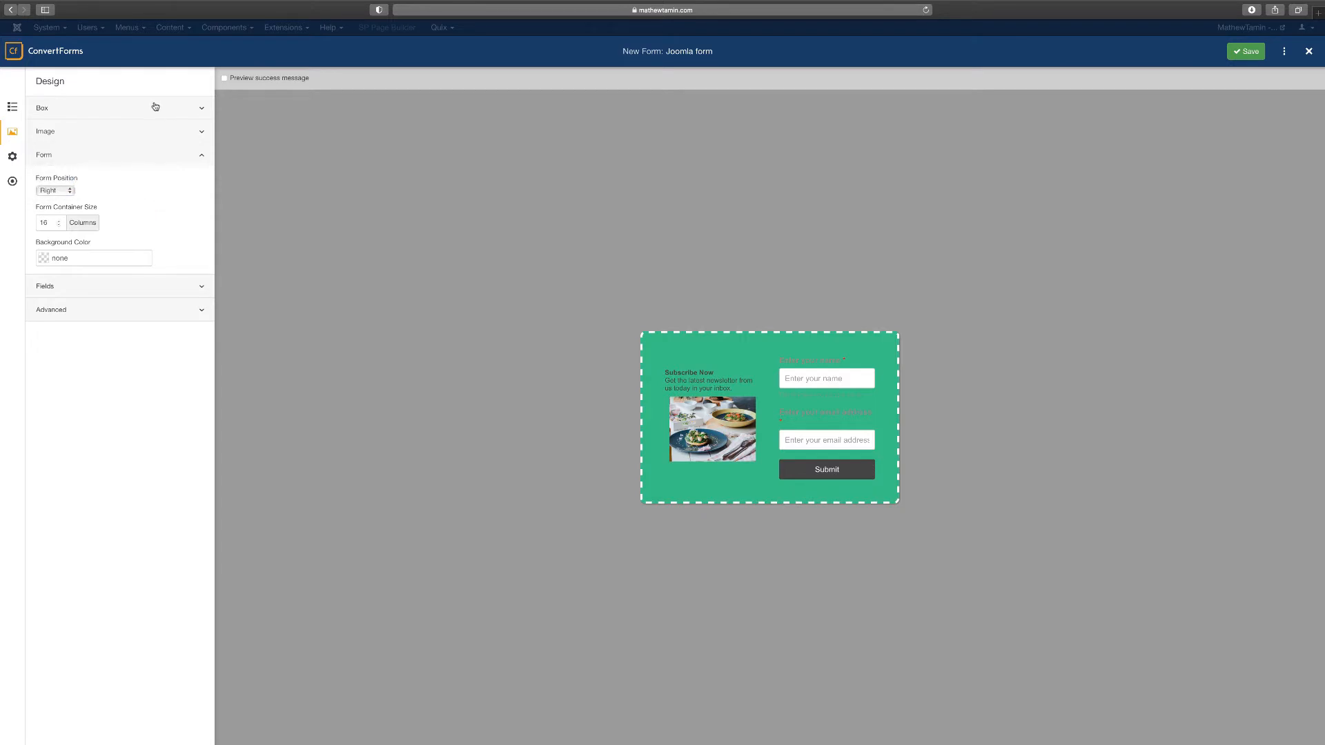
pyautogui.click(155, 107)
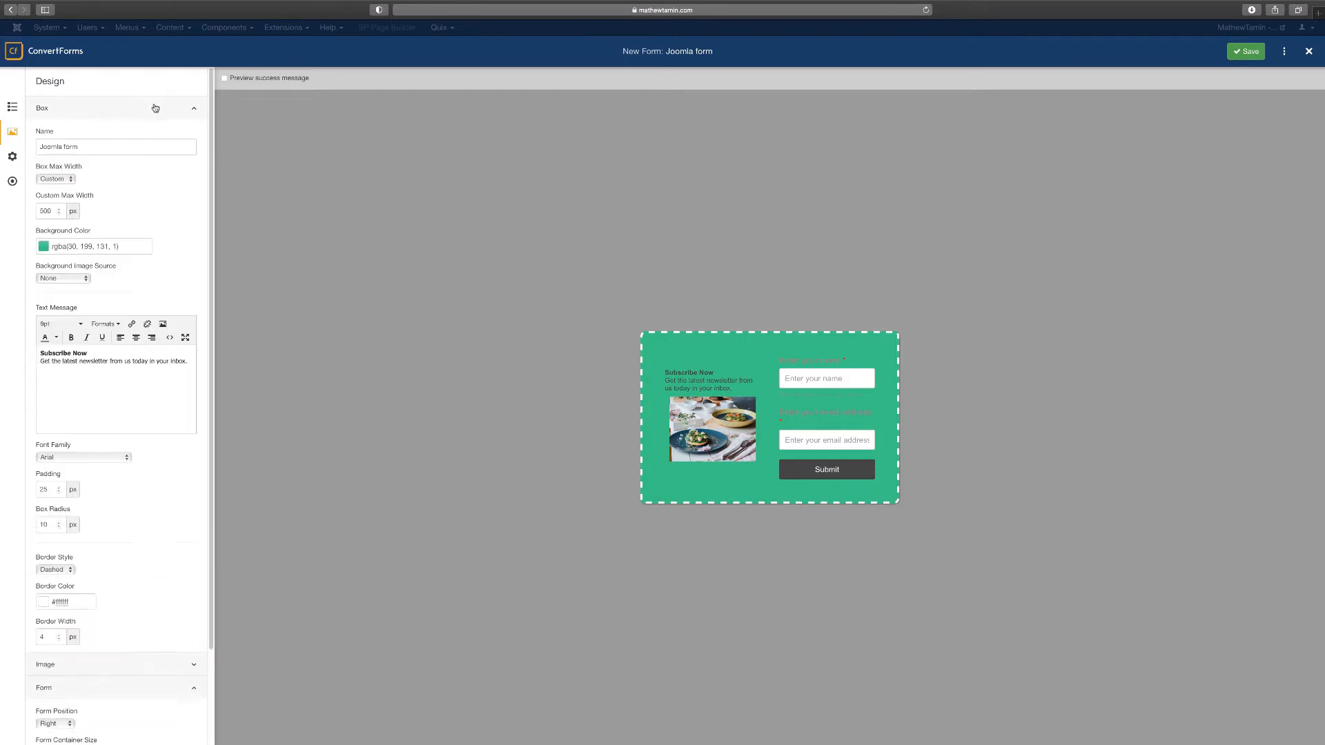
# Try a full-width box, then restore Box Max Width to Custom 500 px
pyautogui.click(58, 179)
pyautogui.click(62, 172)
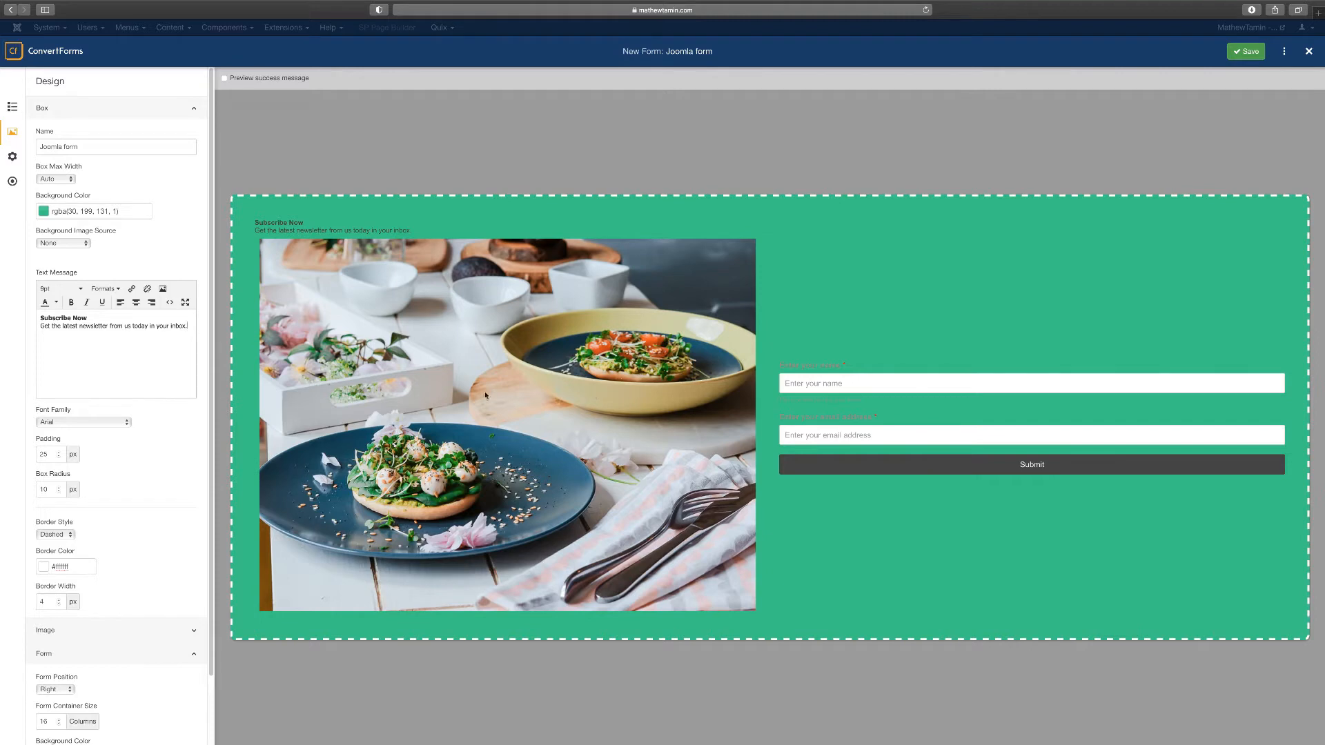
pyautogui.click(62, 181)
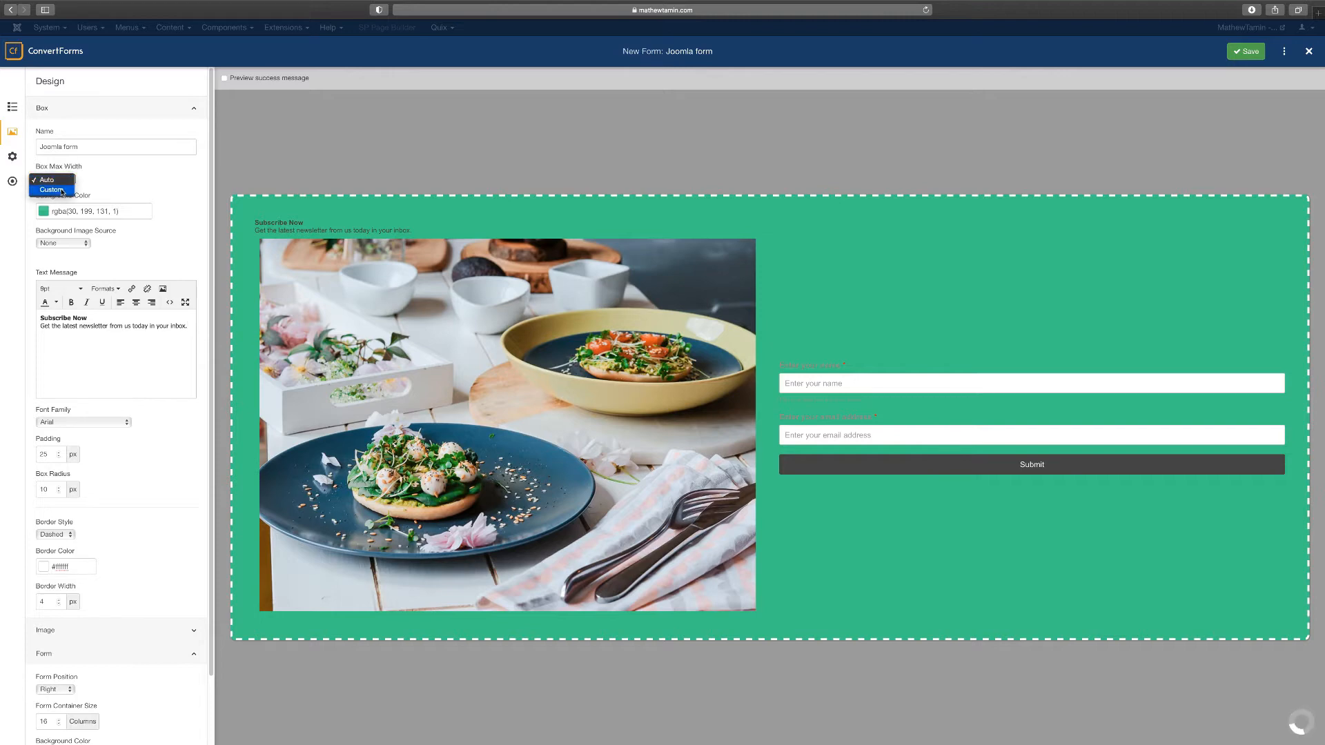
pyautogui.click(54, 191)
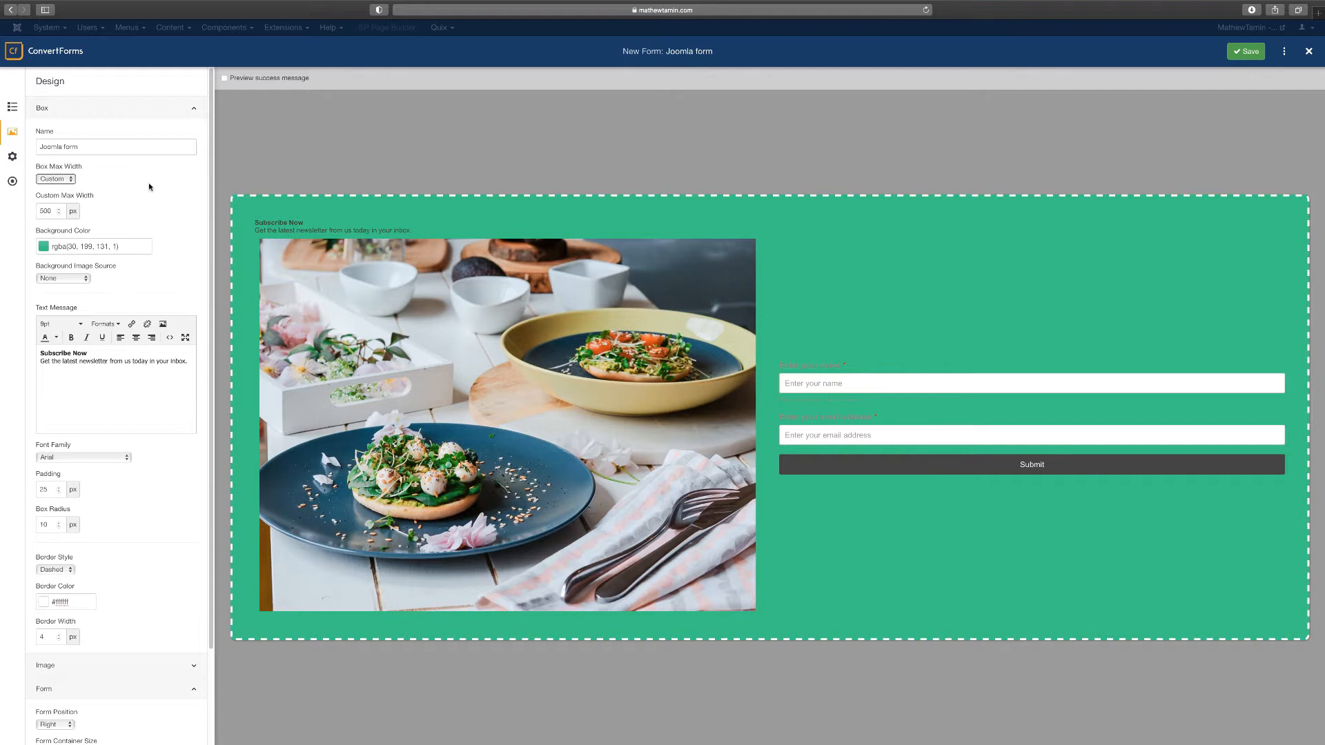
pyautogui.click(141, 109)
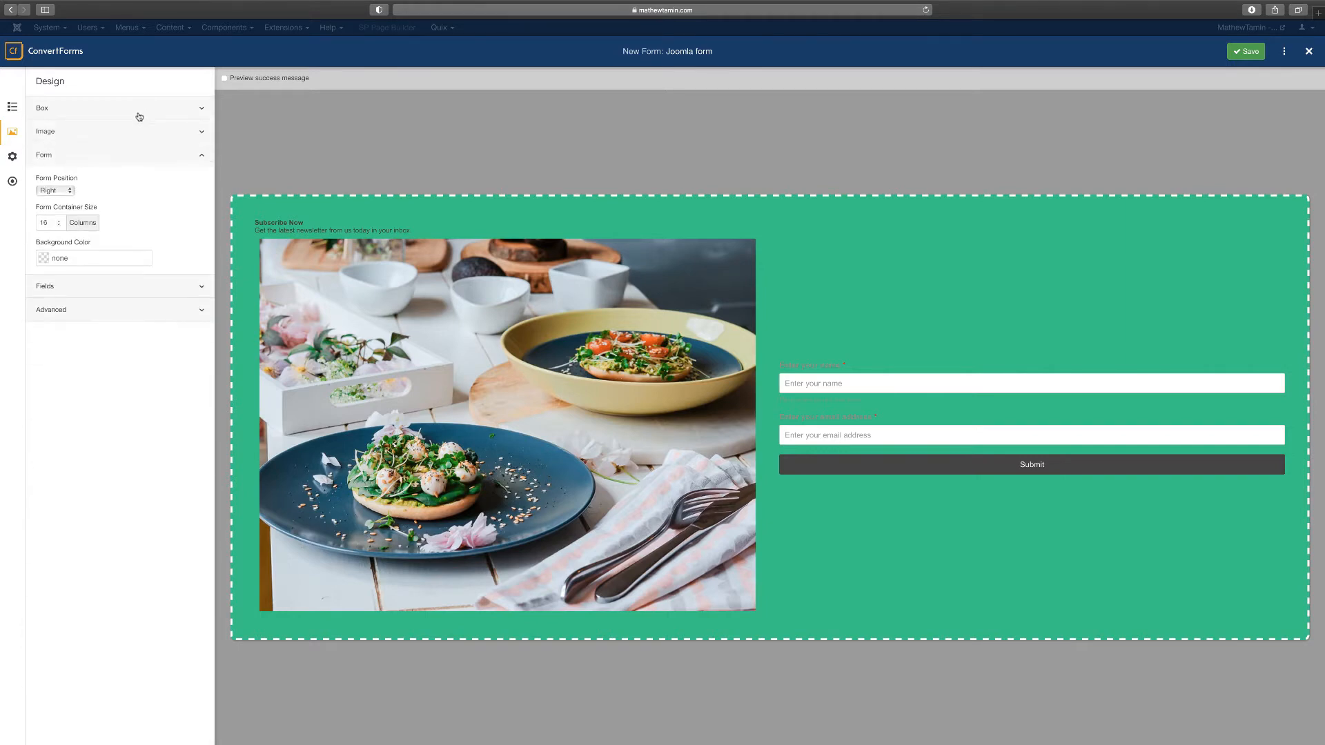
pyautogui.click(115, 108)
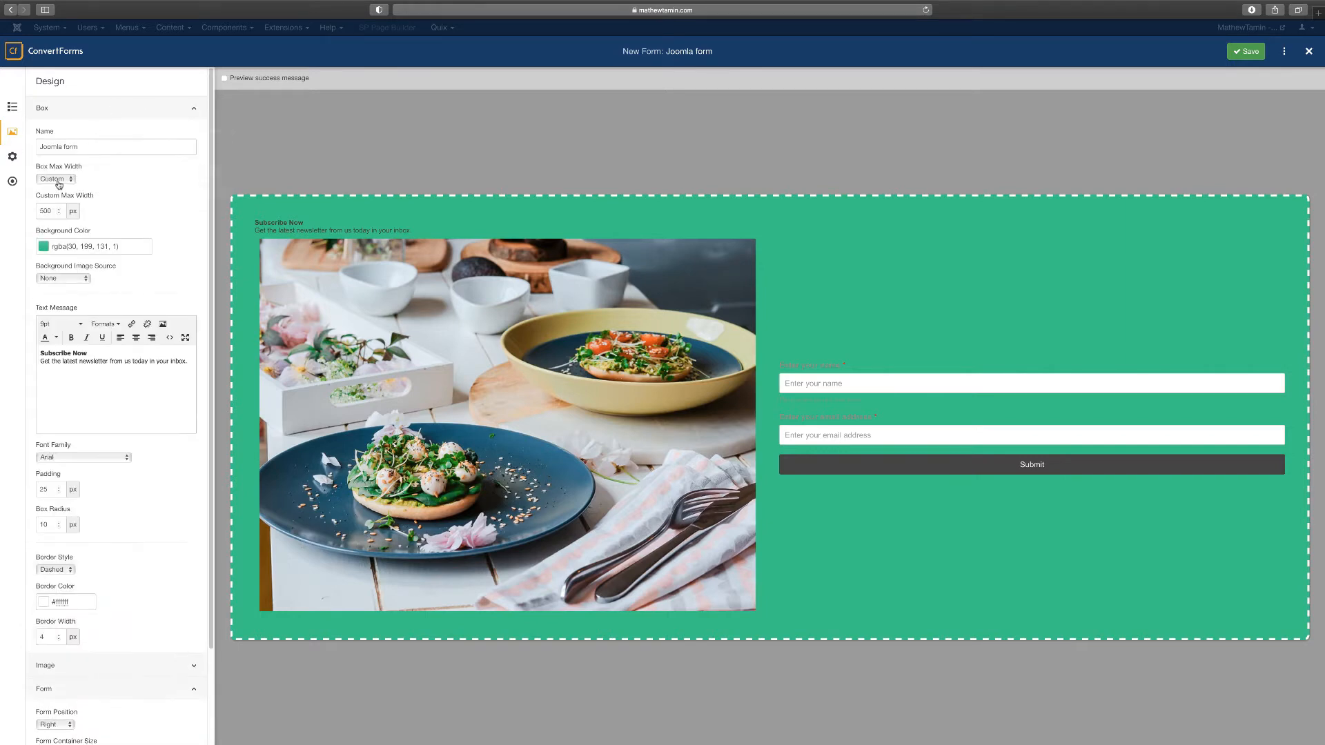
pyautogui.click(156, 108)
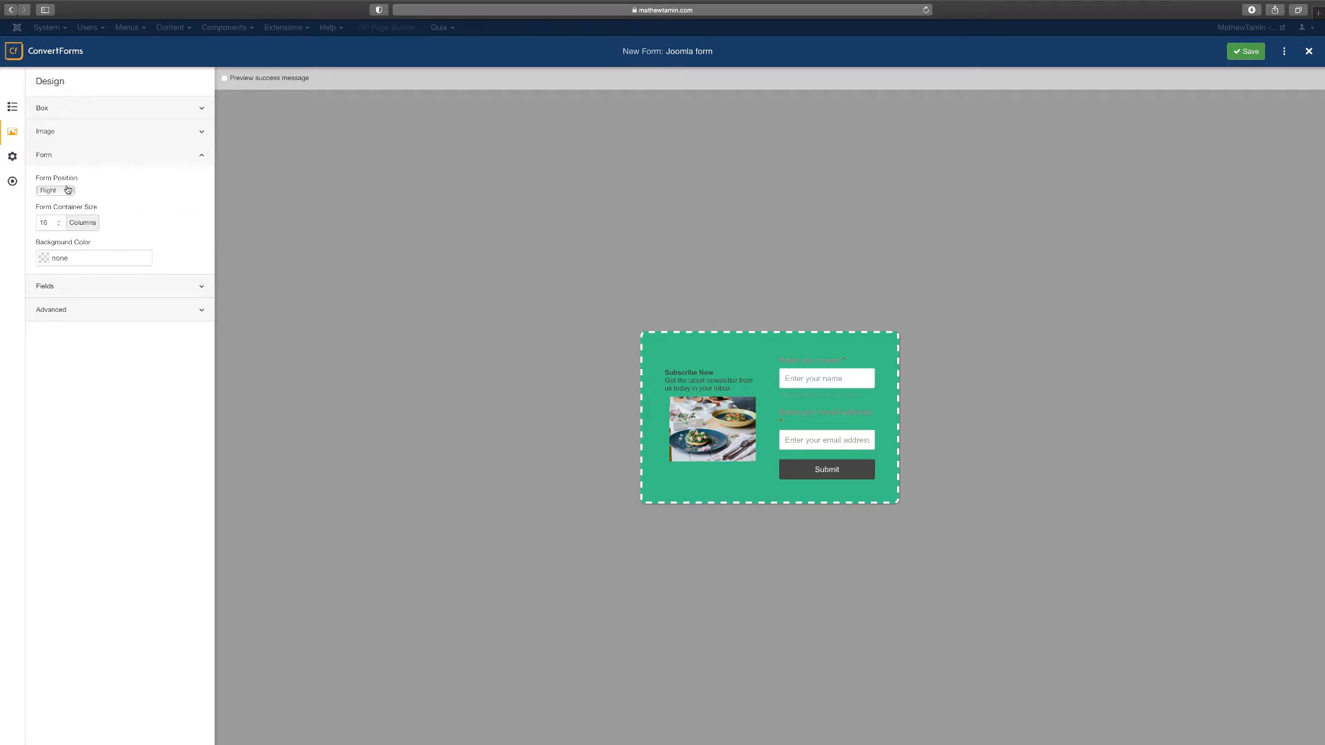
# Make the field labels white (#ffffff) at 16 px, keeping Label Position Top Aligned
pyautogui.click(104, 288)
pyautogui.click(146, 155)
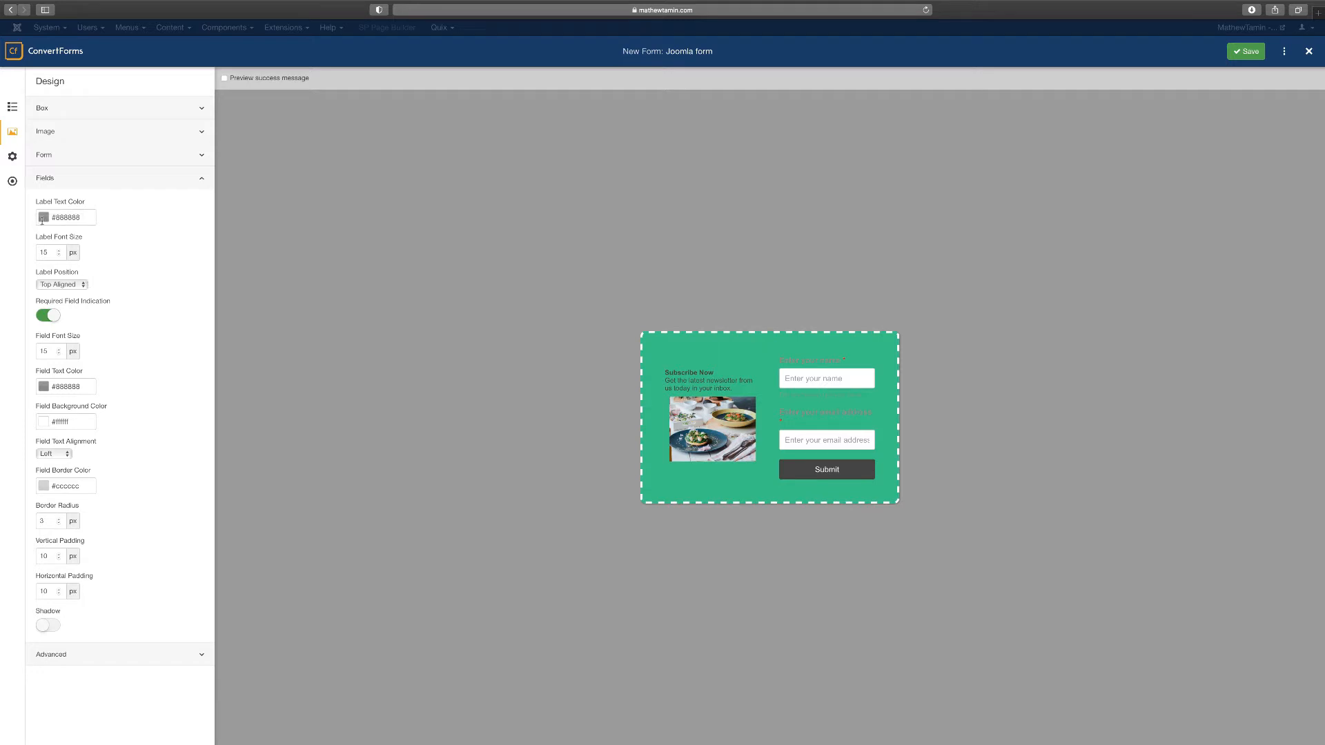
pyautogui.click(73, 217)
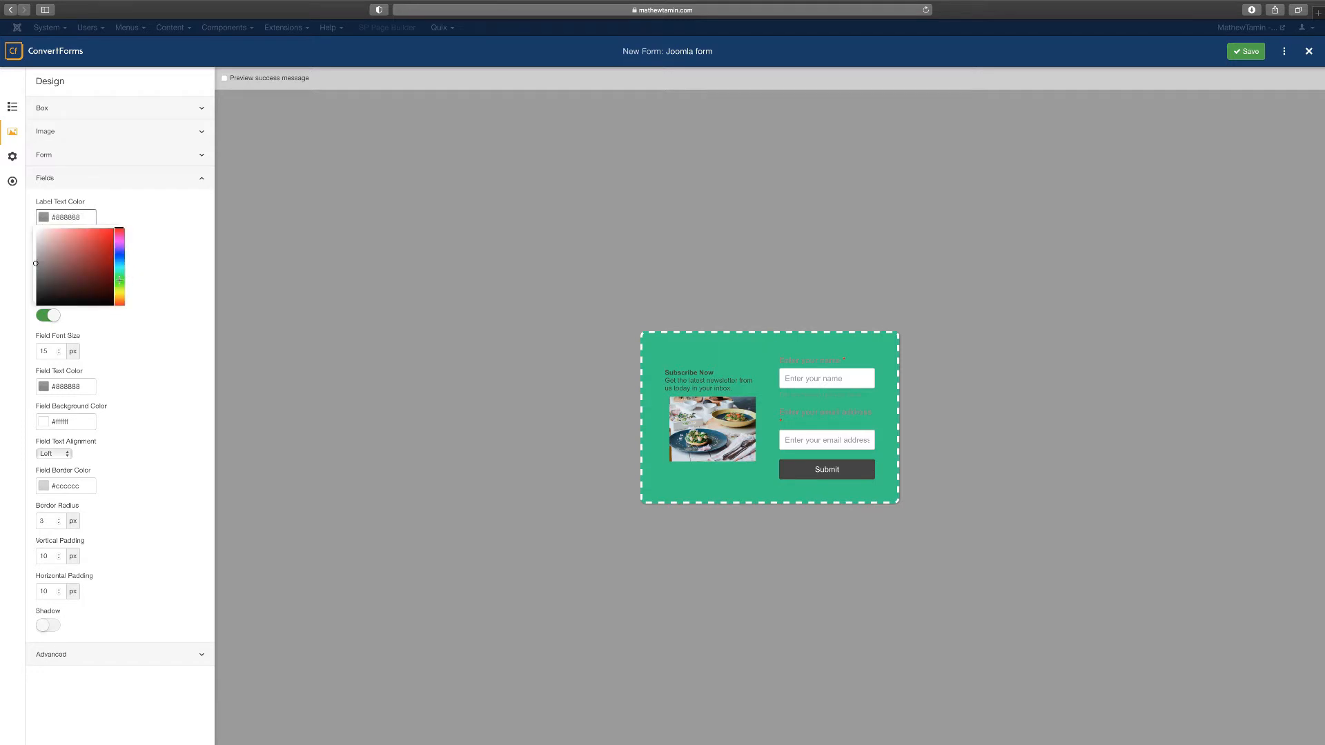
pyautogui.moveTo(66, 255); pyautogui.dragTo(30, 226)
pyautogui.click(175, 213)
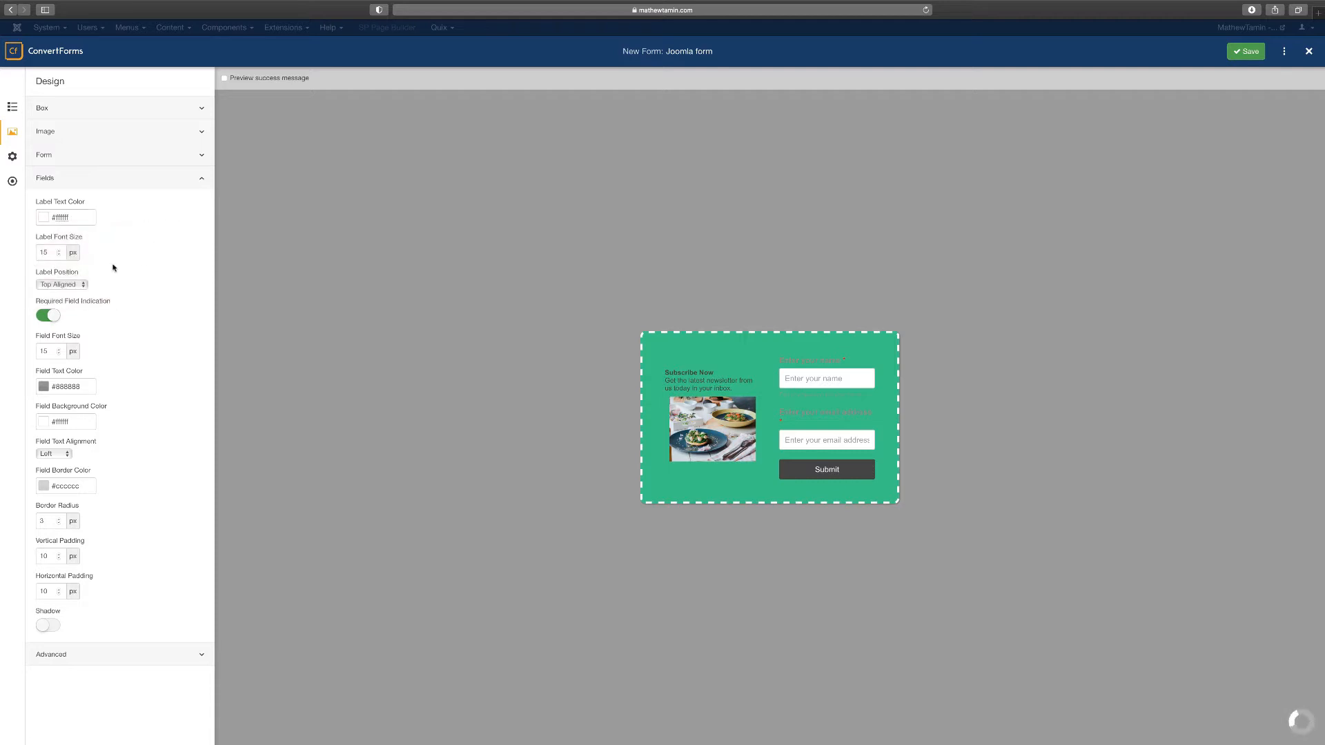
pyautogui.click(59, 251)
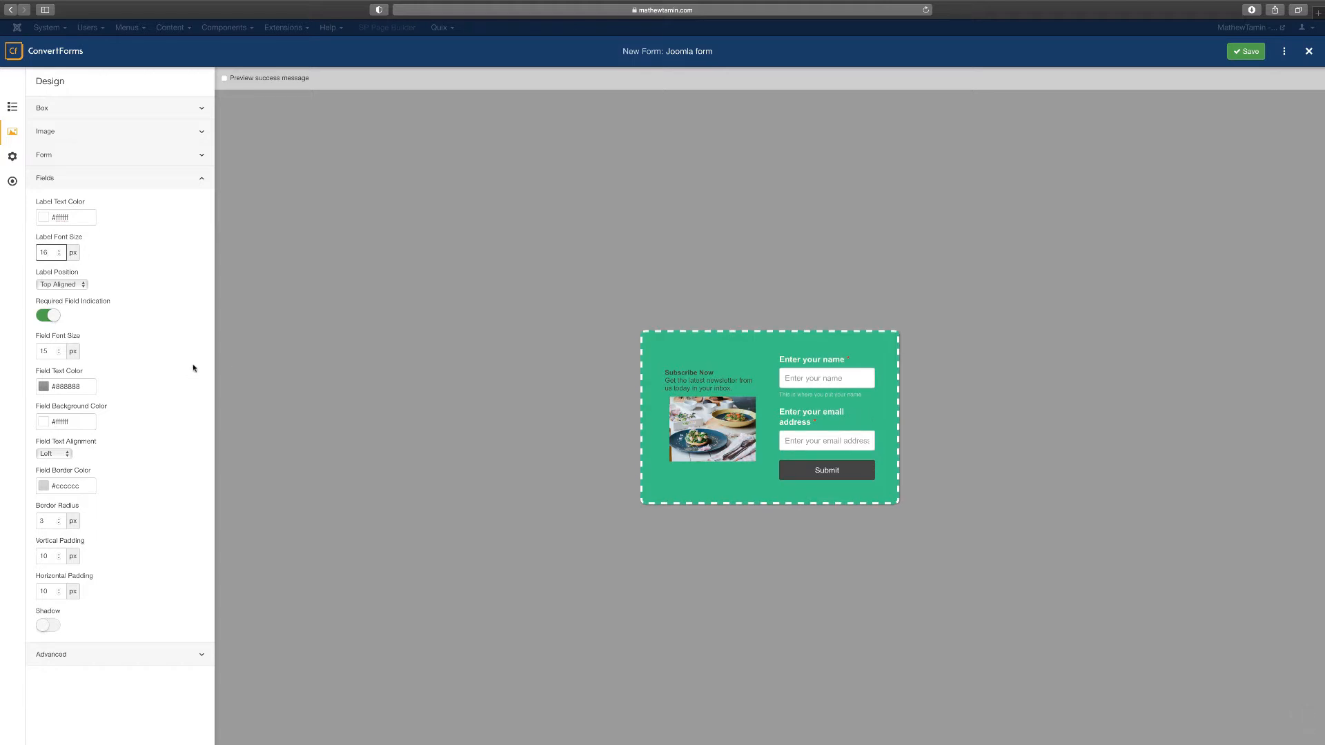
pyautogui.click(67, 285)
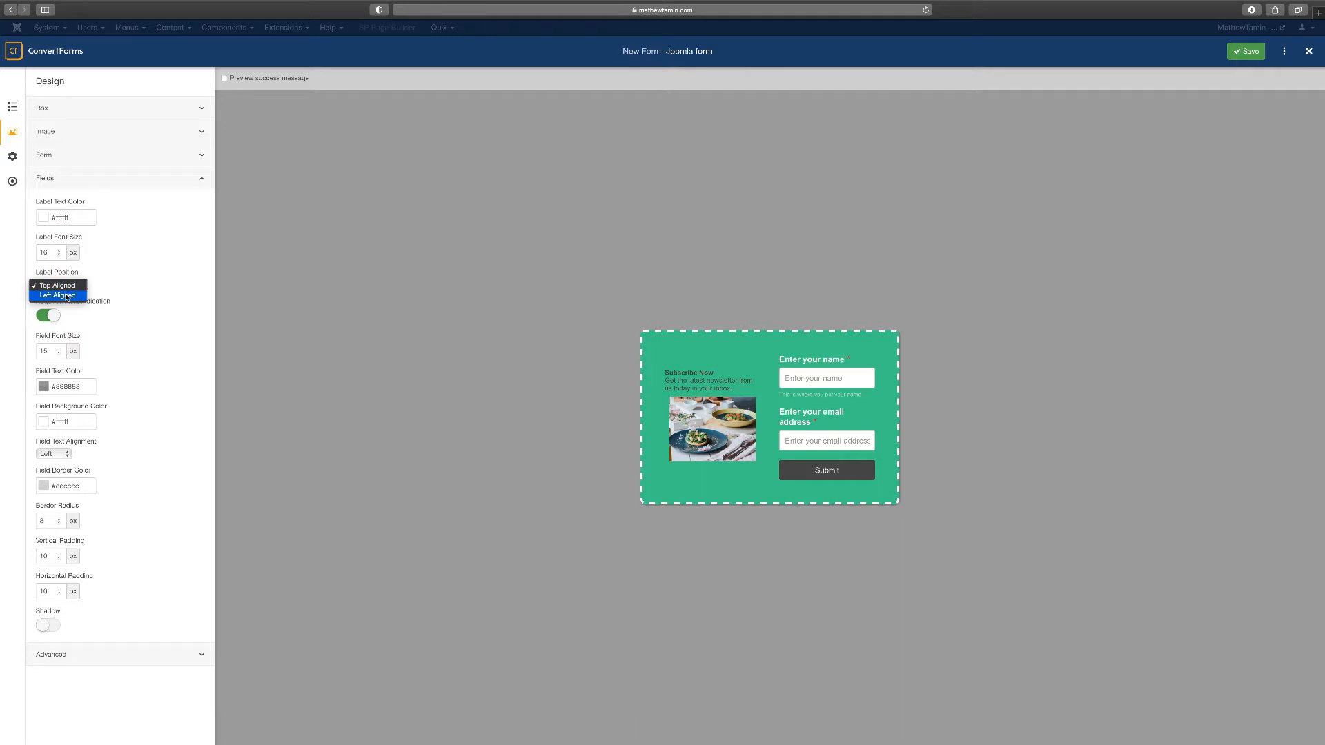
pyautogui.click(67, 295)
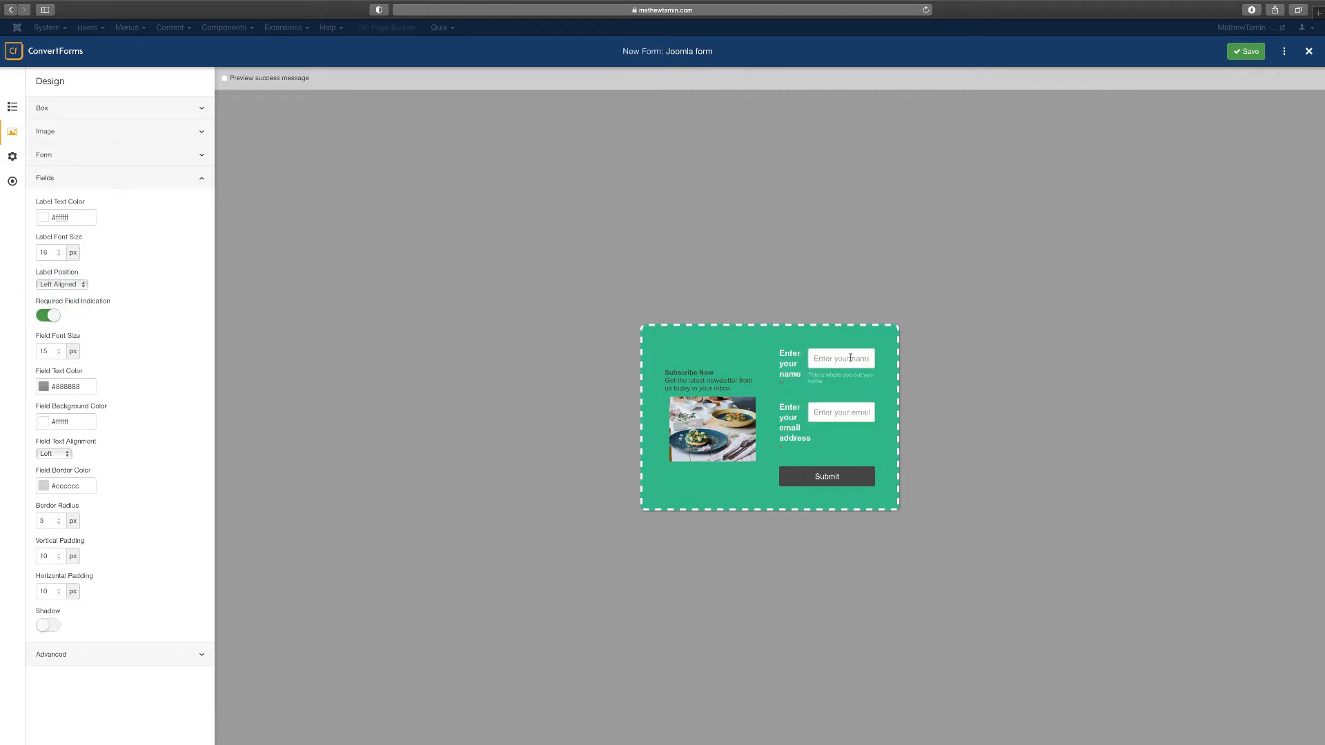
pyautogui.click(77, 285)
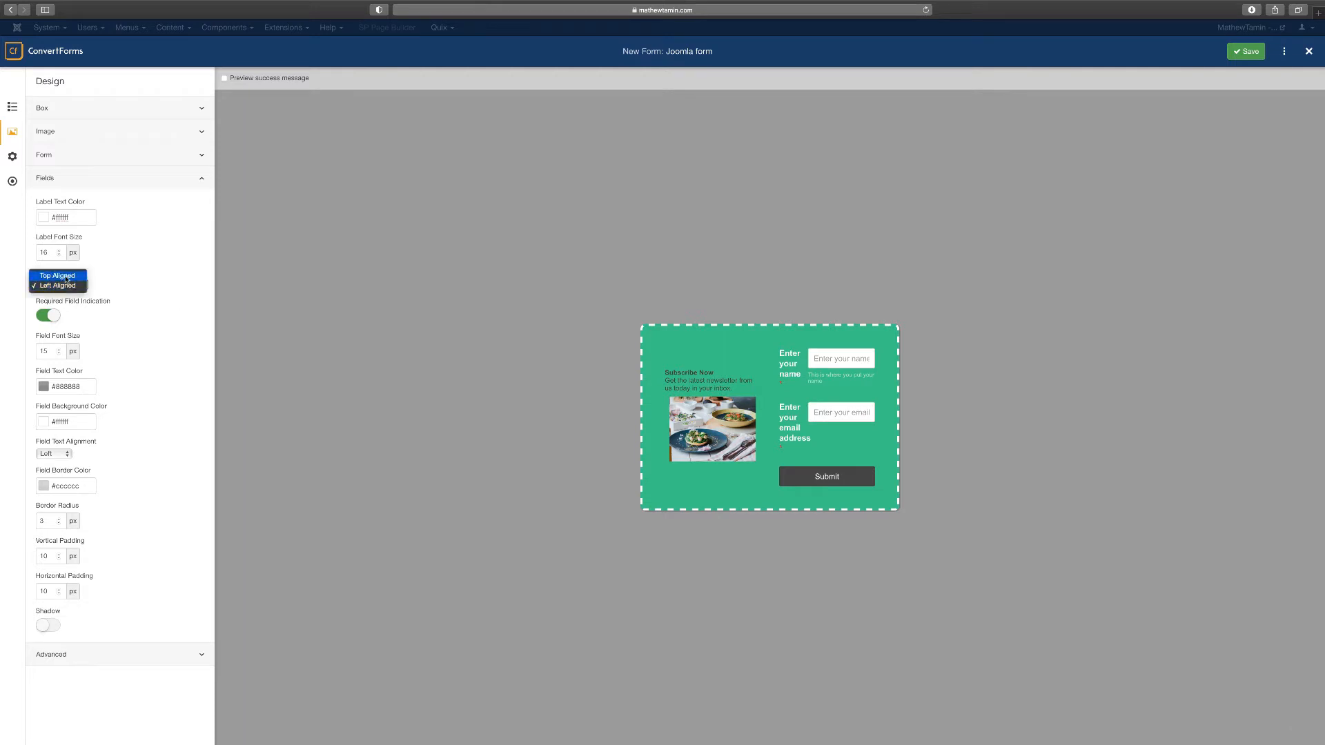
pyautogui.click(61, 276)
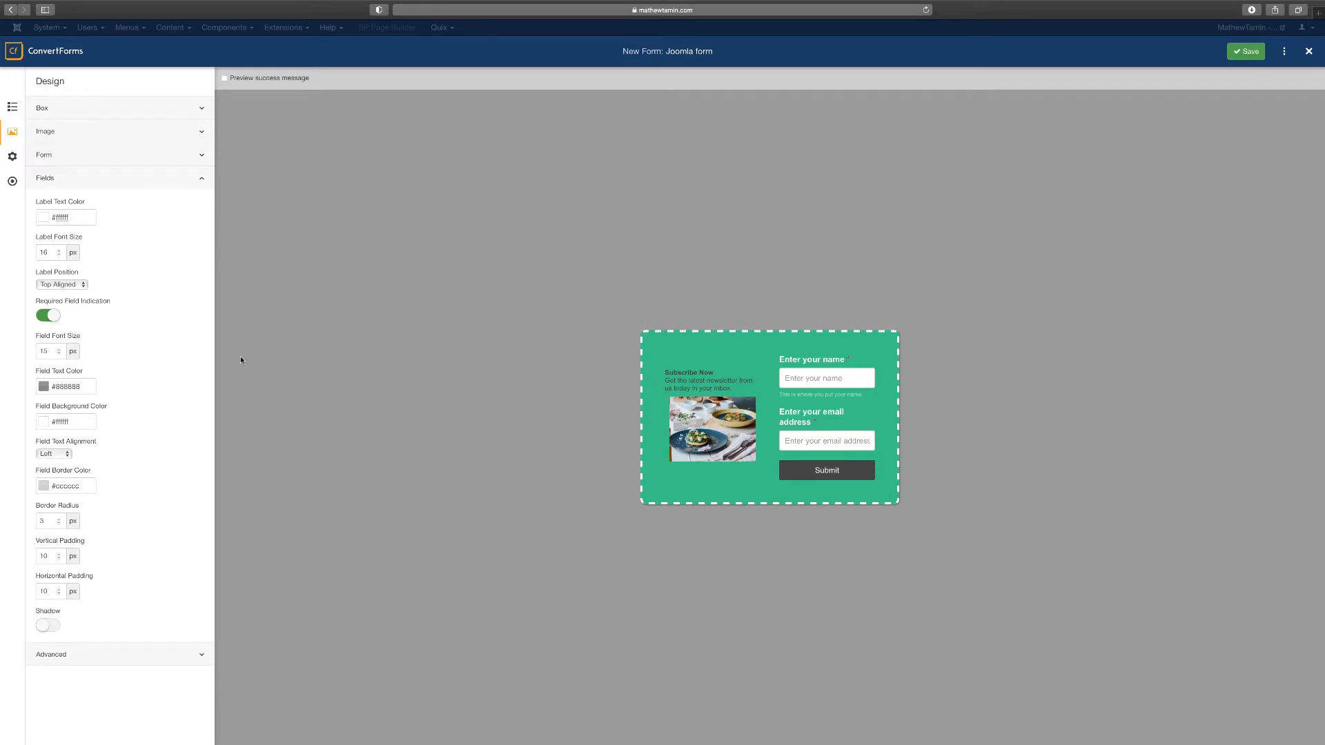
pyautogui.moveTo(57, 308)
# Toggle required-field indication off and back on, enable field Shadow, and expand the Advanced settings
pyautogui.click(43, 316)
pyautogui.click(45, 316)
pyautogui.click(53, 627)
pyautogui.click(113, 656)
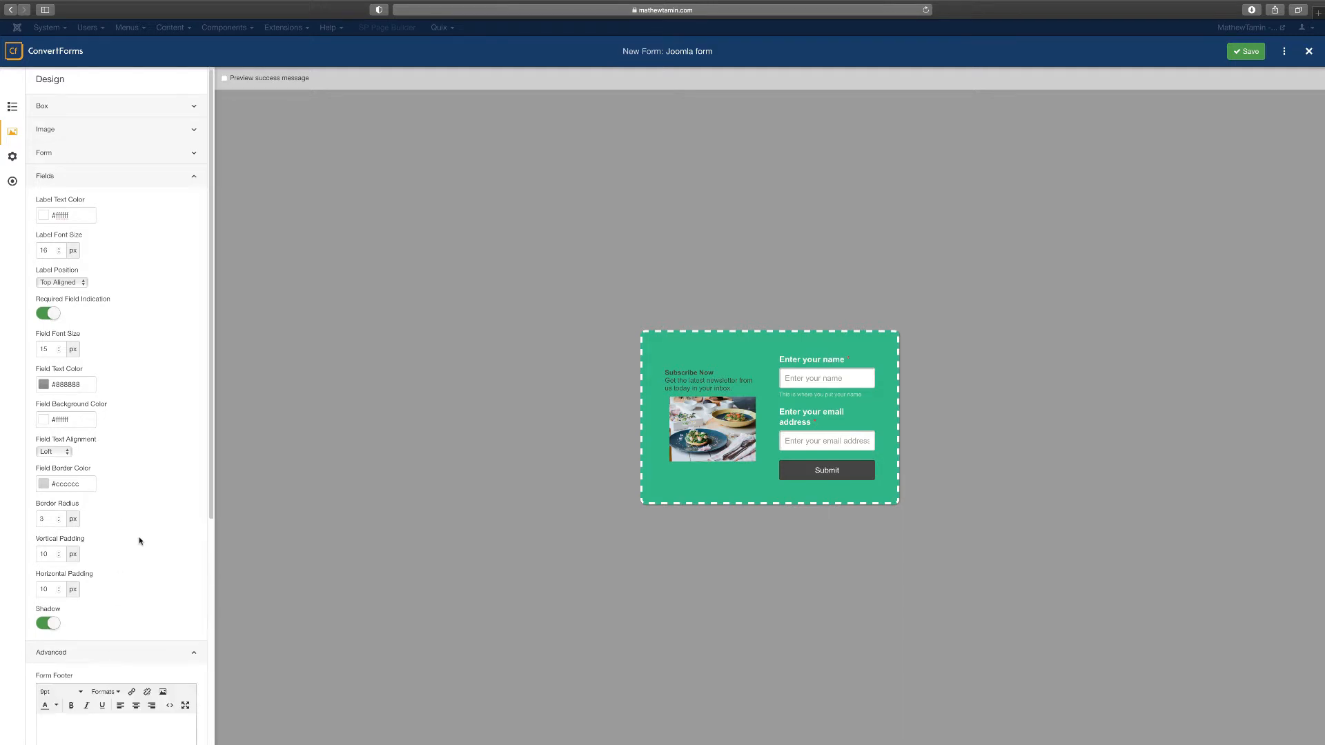
pyautogui.scroll(-3, 138, 537)
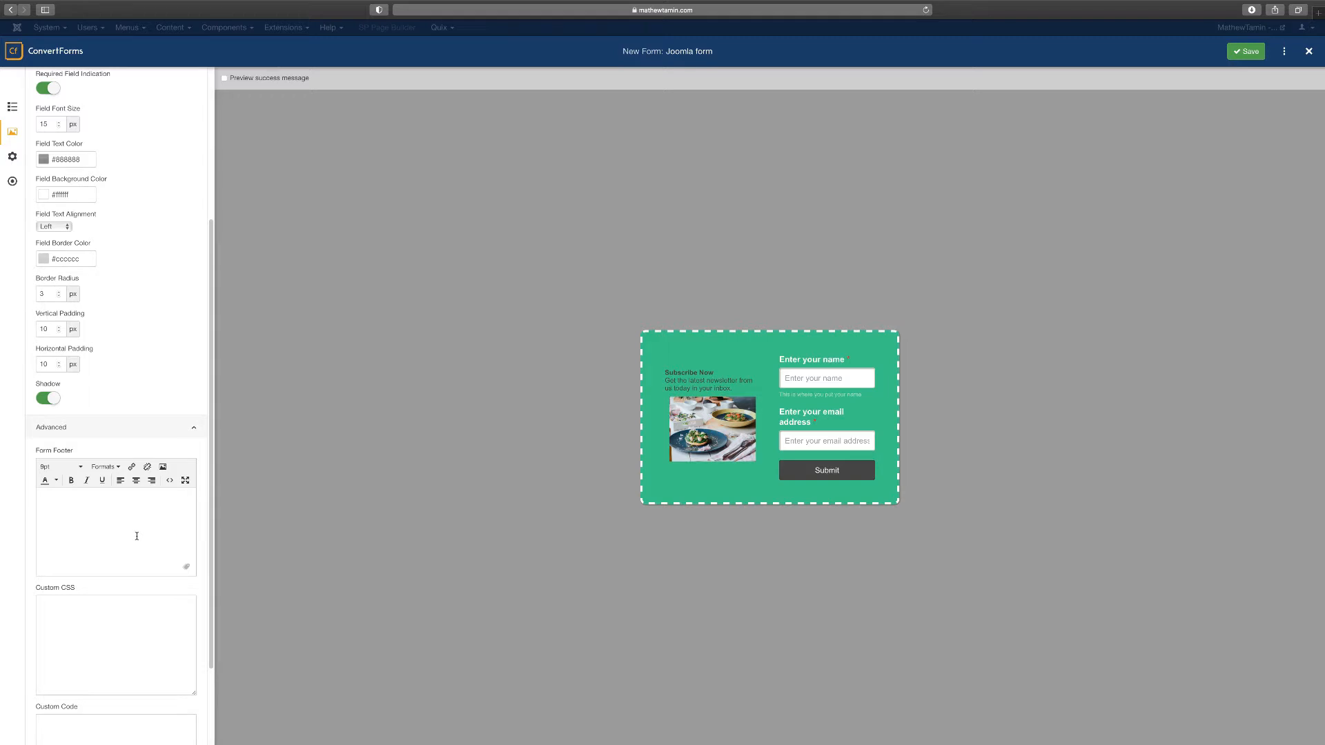
# Enter 'Thanks for checking out my website' as the Form Footer text
pyautogui.write('Thanks for checking out my website')
pyautogui.click(133, 667)
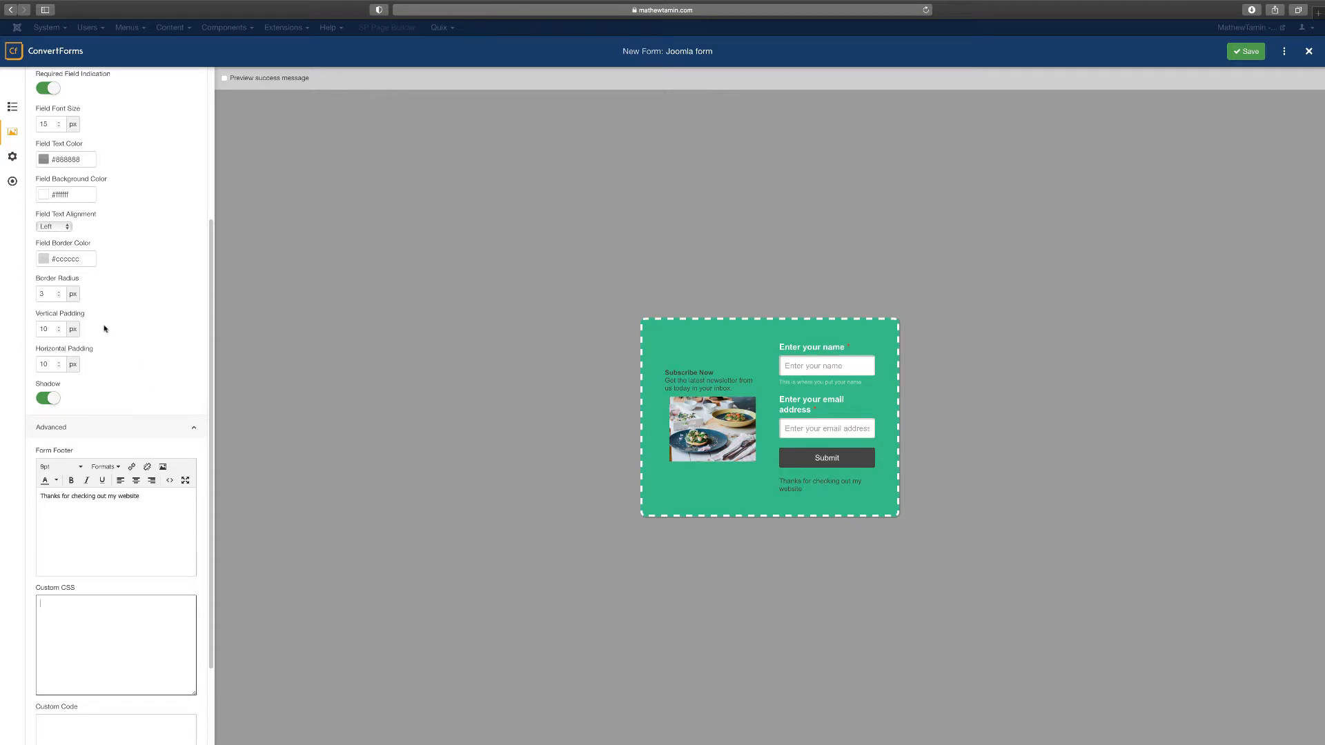
pyautogui.scroll(2, 105, 327)
pyautogui.scroll(3, 115, 347)
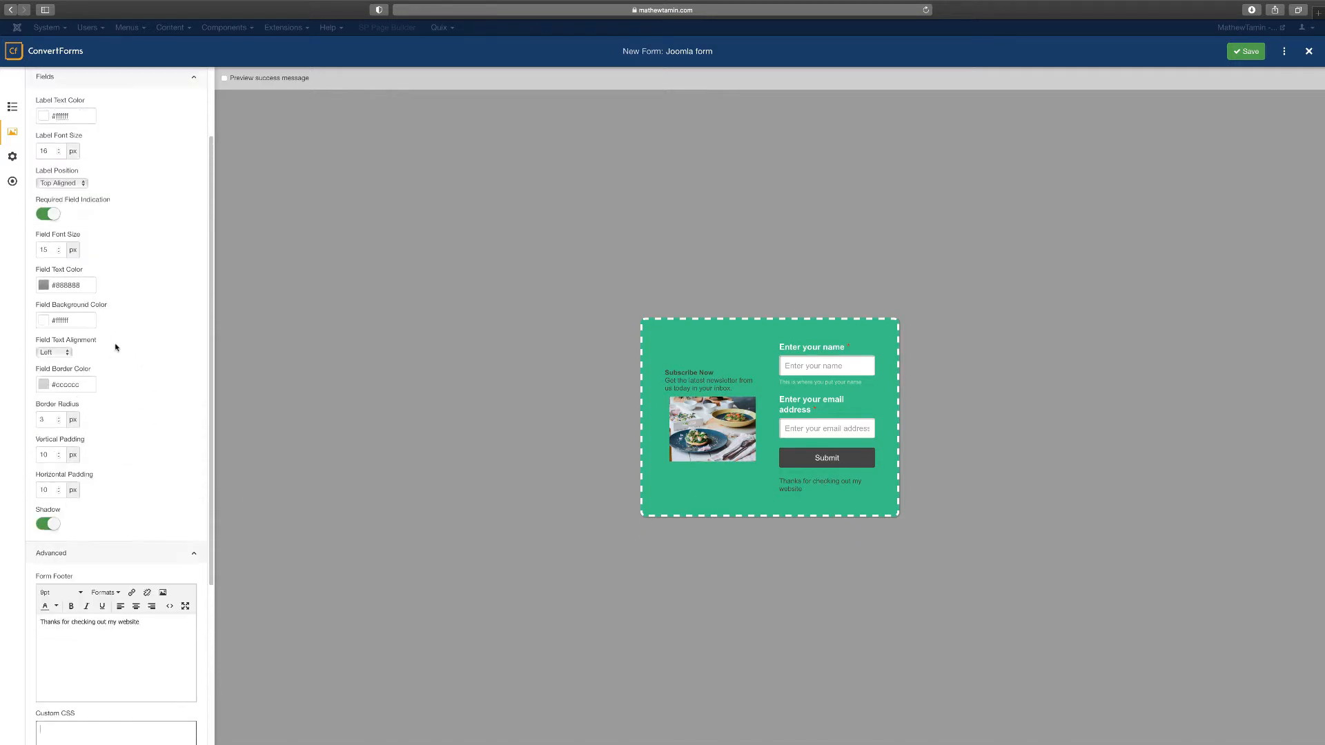
pyautogui.scroll(3, 115, 347)
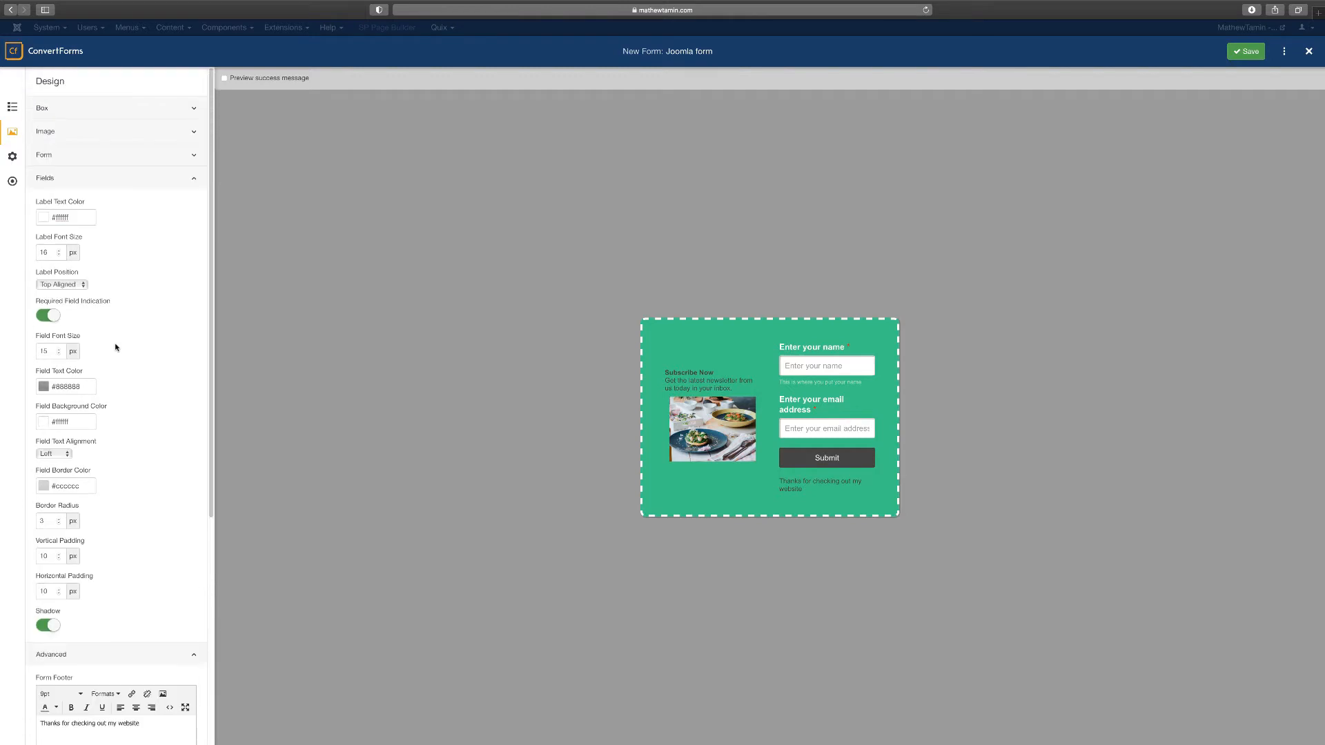
pyautogui.scroll(-10, 114, 346)
pyautogui.scroll(10, 123, 529)
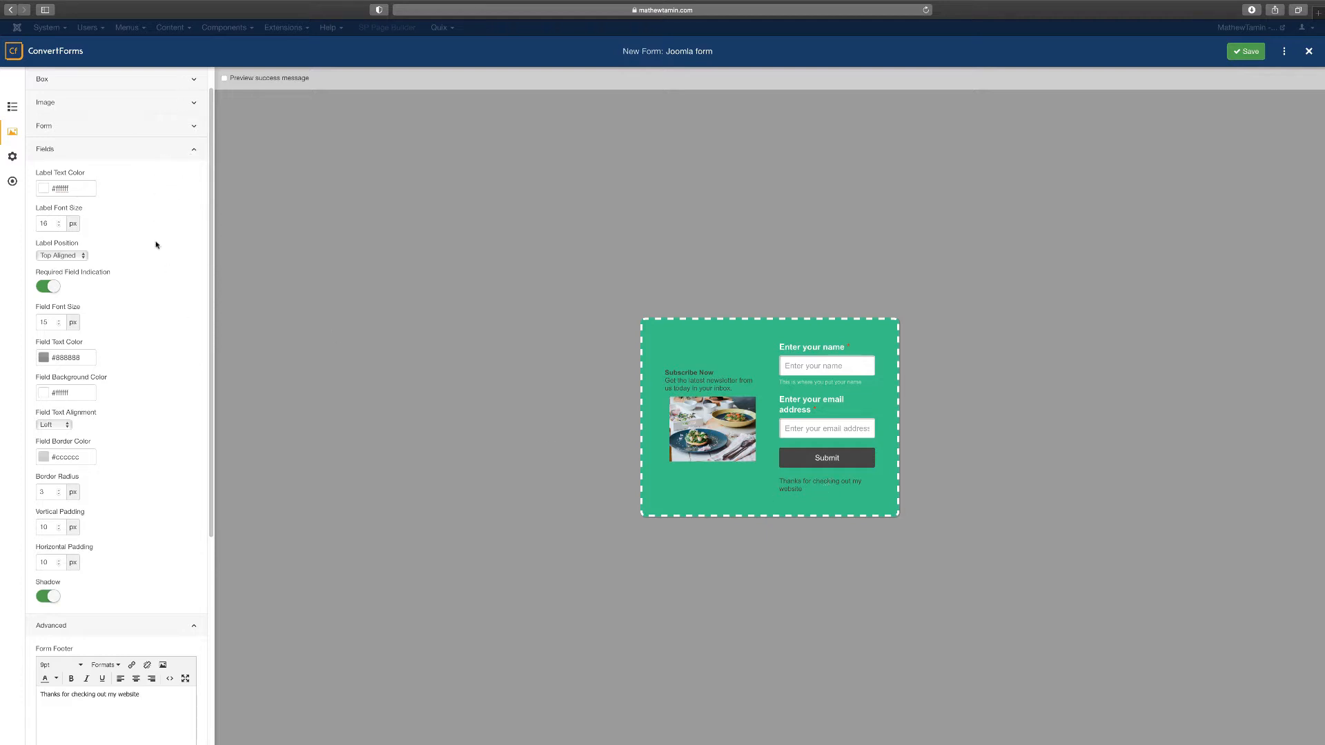
# Review the Form Position and Label Position options, leaving both unchanged
pyautogui.click(134, 124)
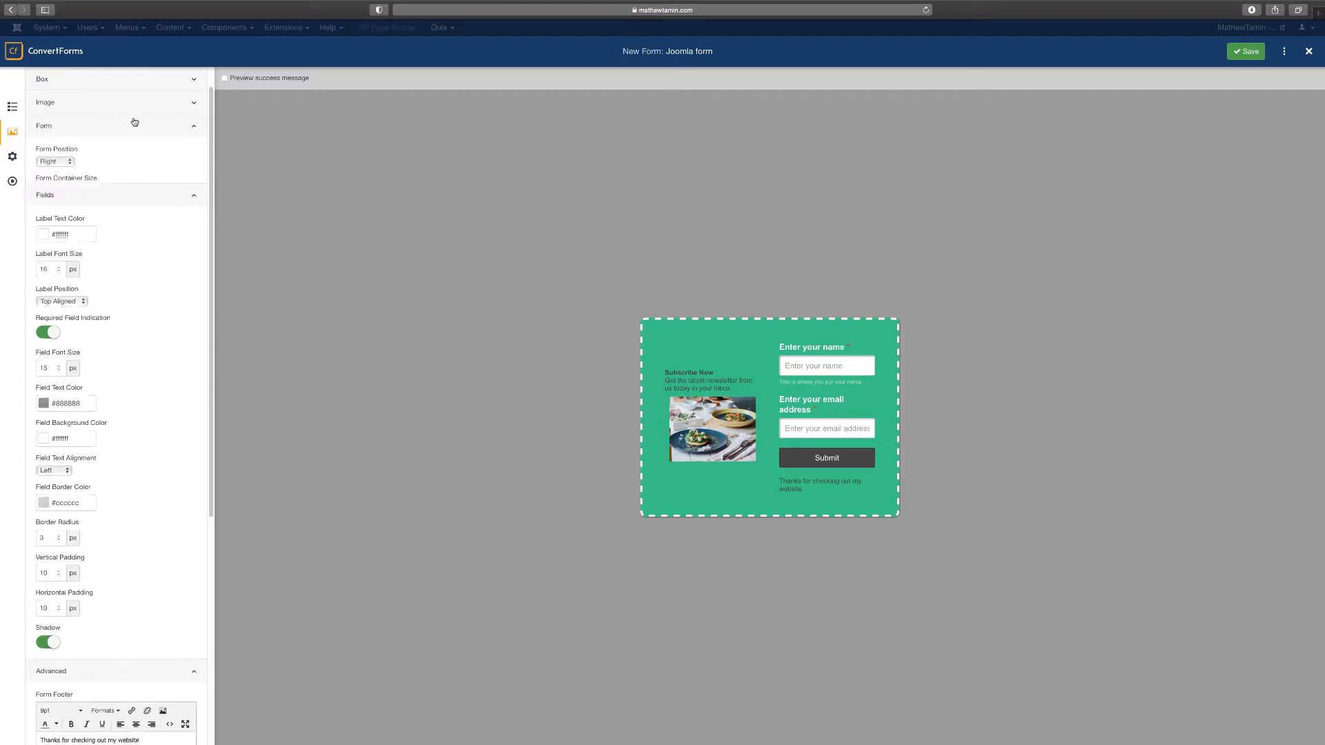
pyautogui.click(55, 161)
pyautogui.click(118, 163)
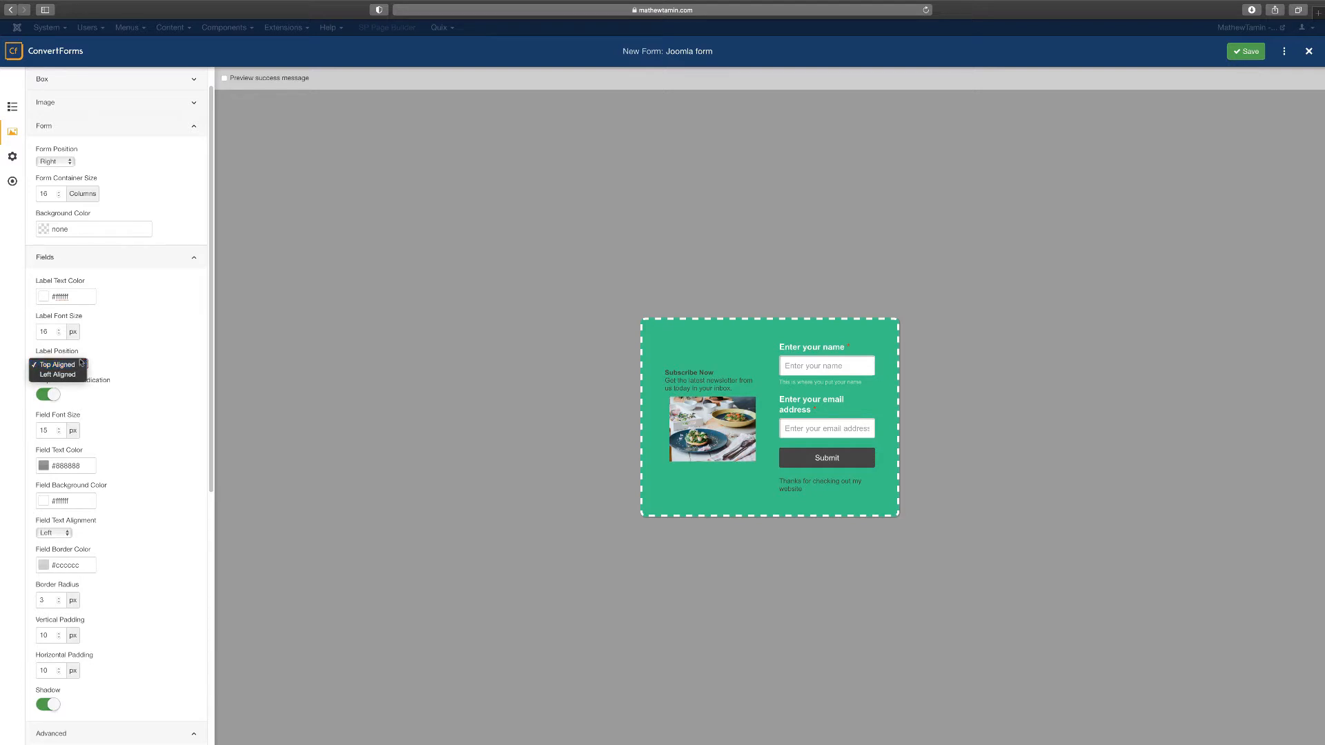
pyautogui.click(145, 329)
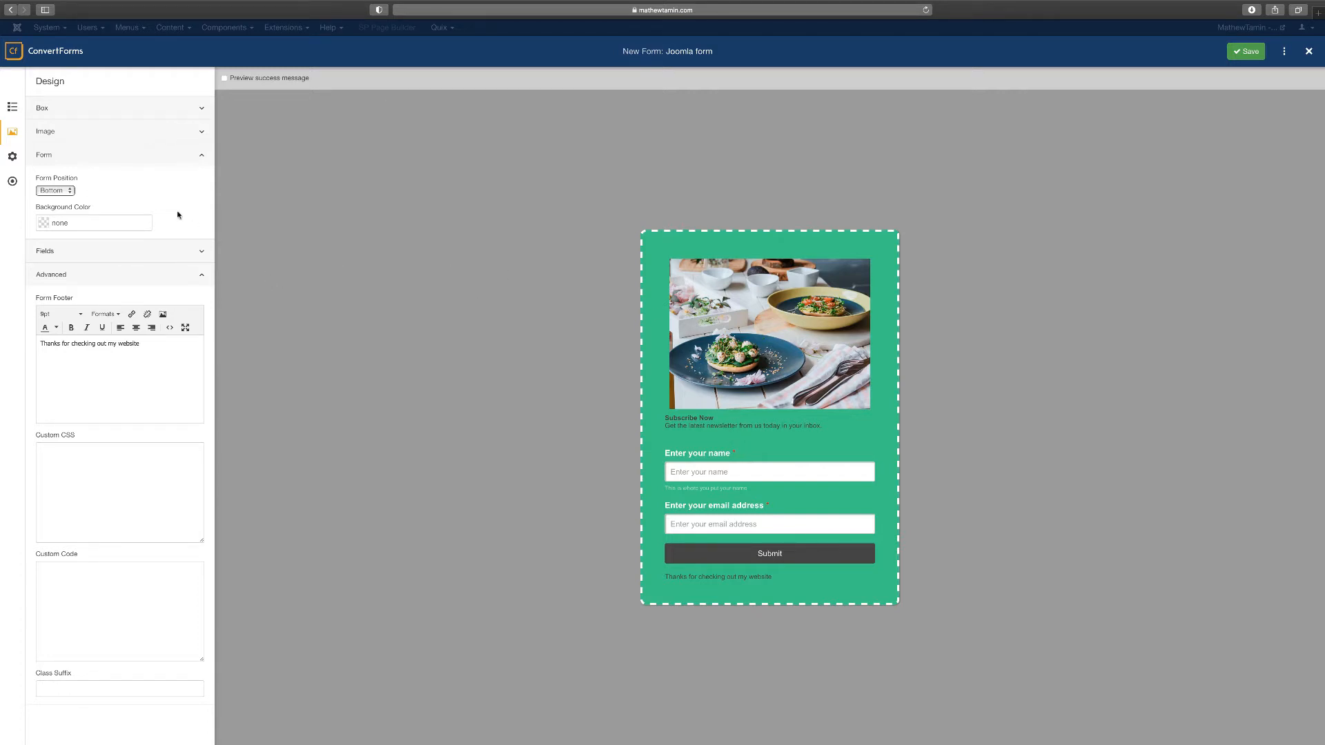
# Set the form's Image Source to None and switch to the Behavior settings
pyautogui.click(94, 132)
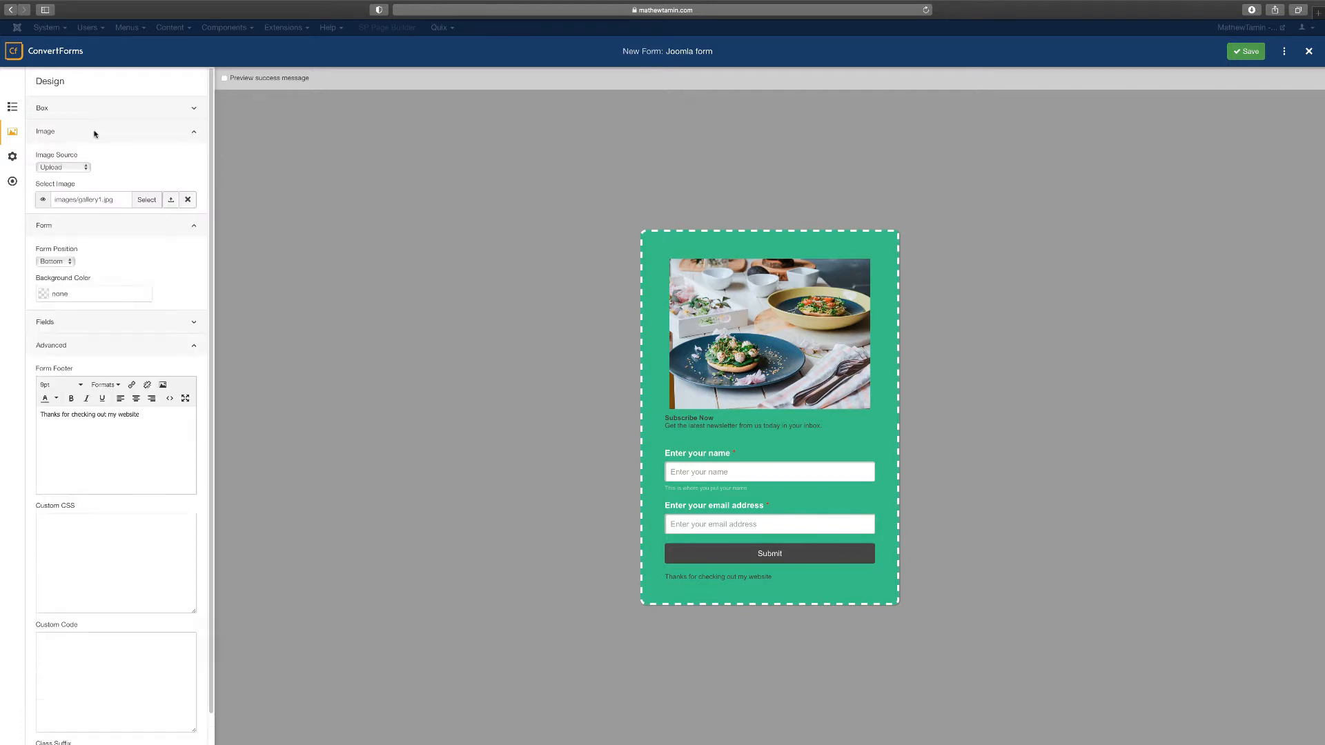
pyautogui.click(69, 168)
pyautogui.click(71, 158)
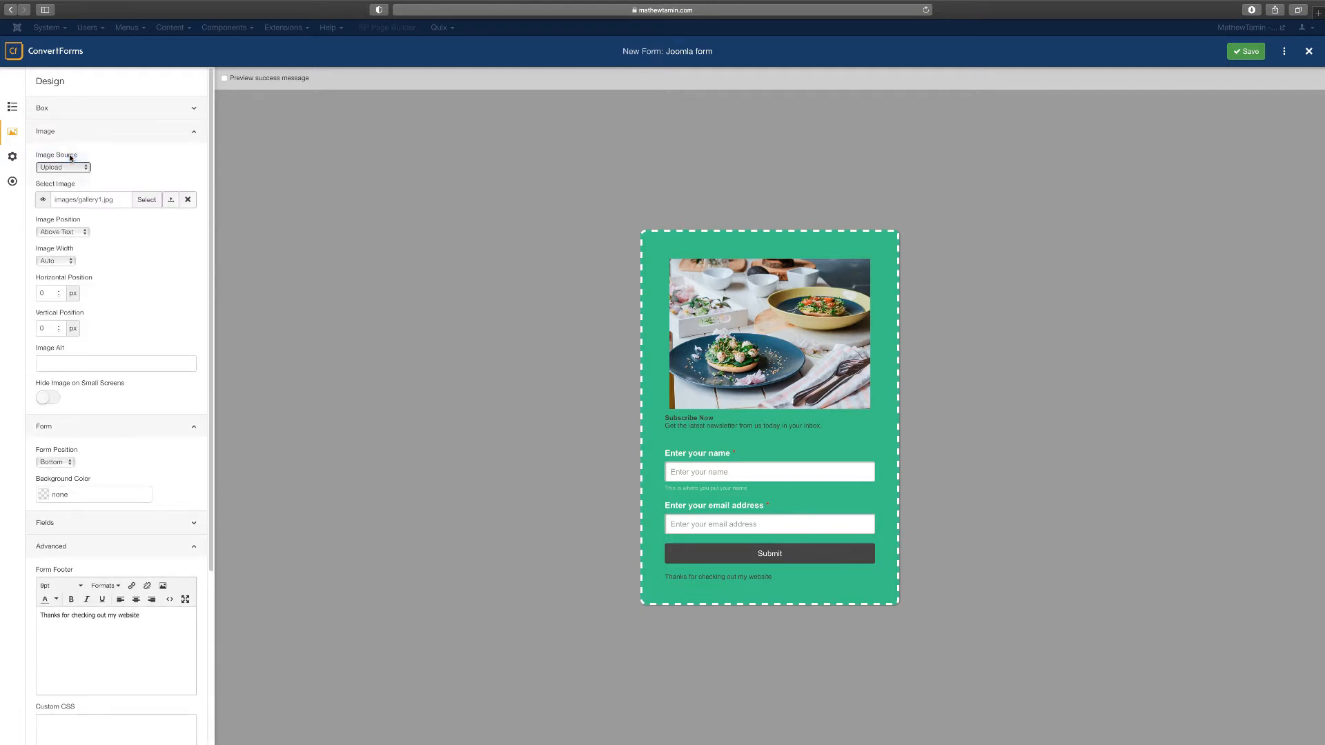
pyautogui.click(75, 167)
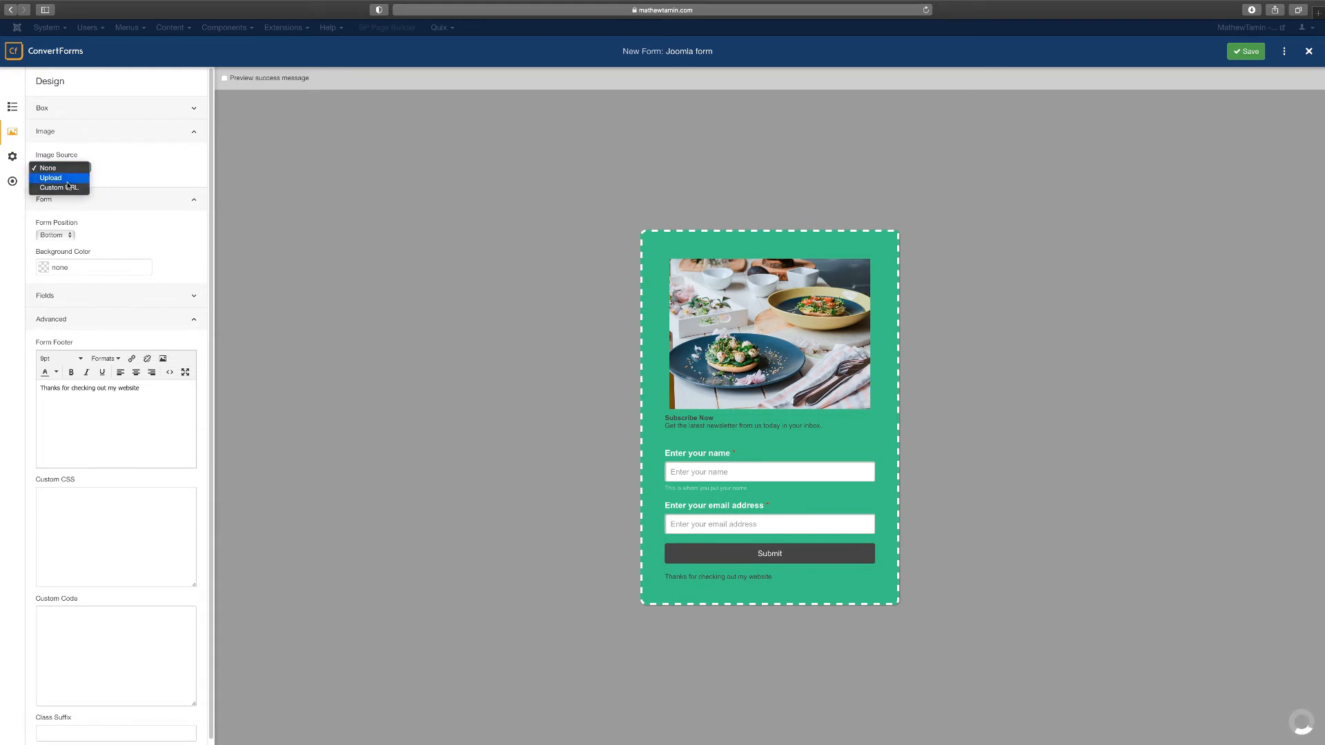
pyautogui.click(55, 177)
pyautogui.click(63, 167)
pyautogui.click(63, 159)
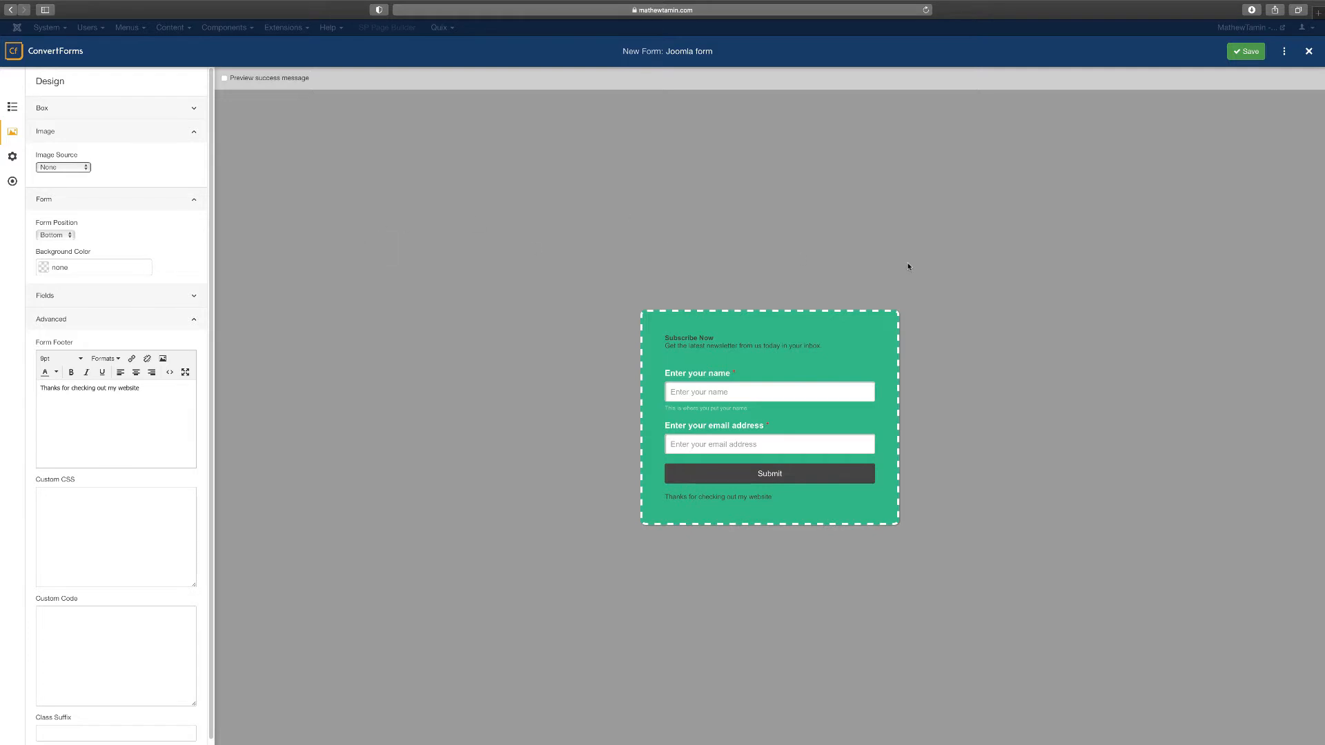
pyautogui.click(12, 156)
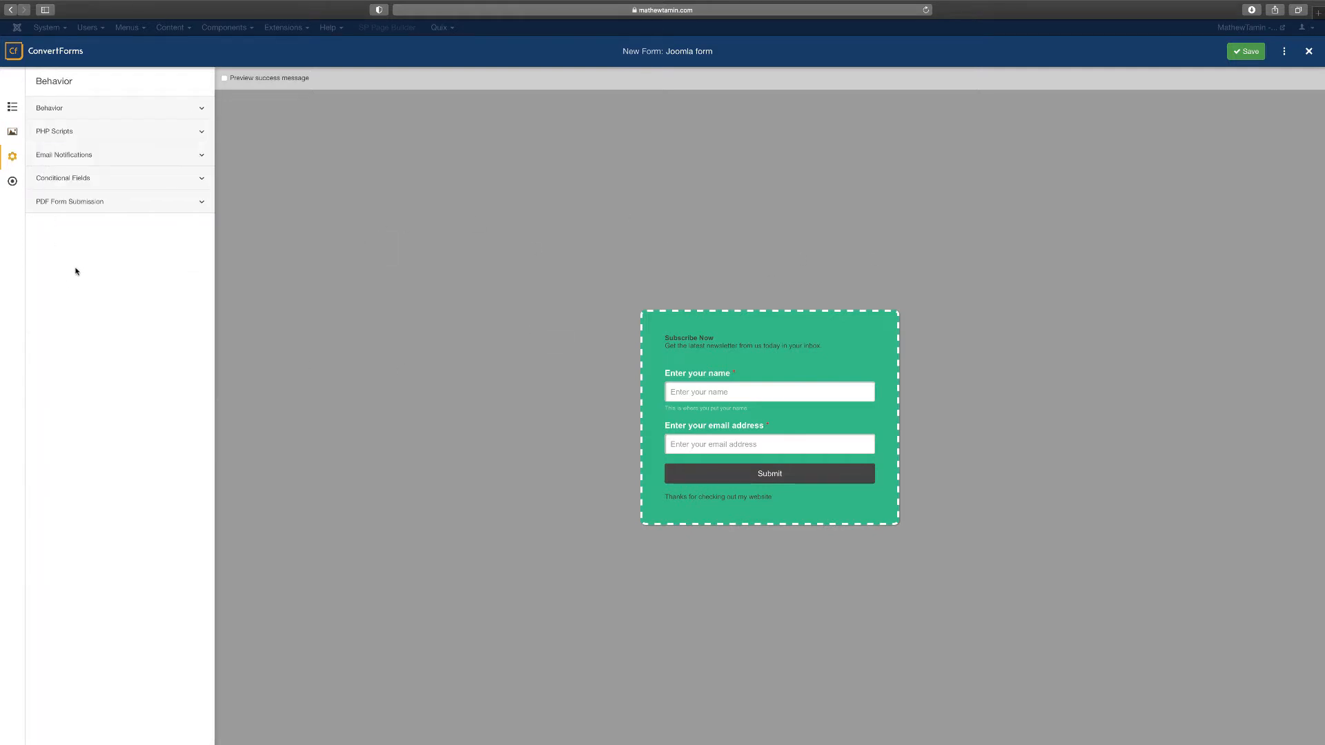
# Turn on Email Notifications in Behavior settings and add a new notification
pyautogui.click(83, 108)
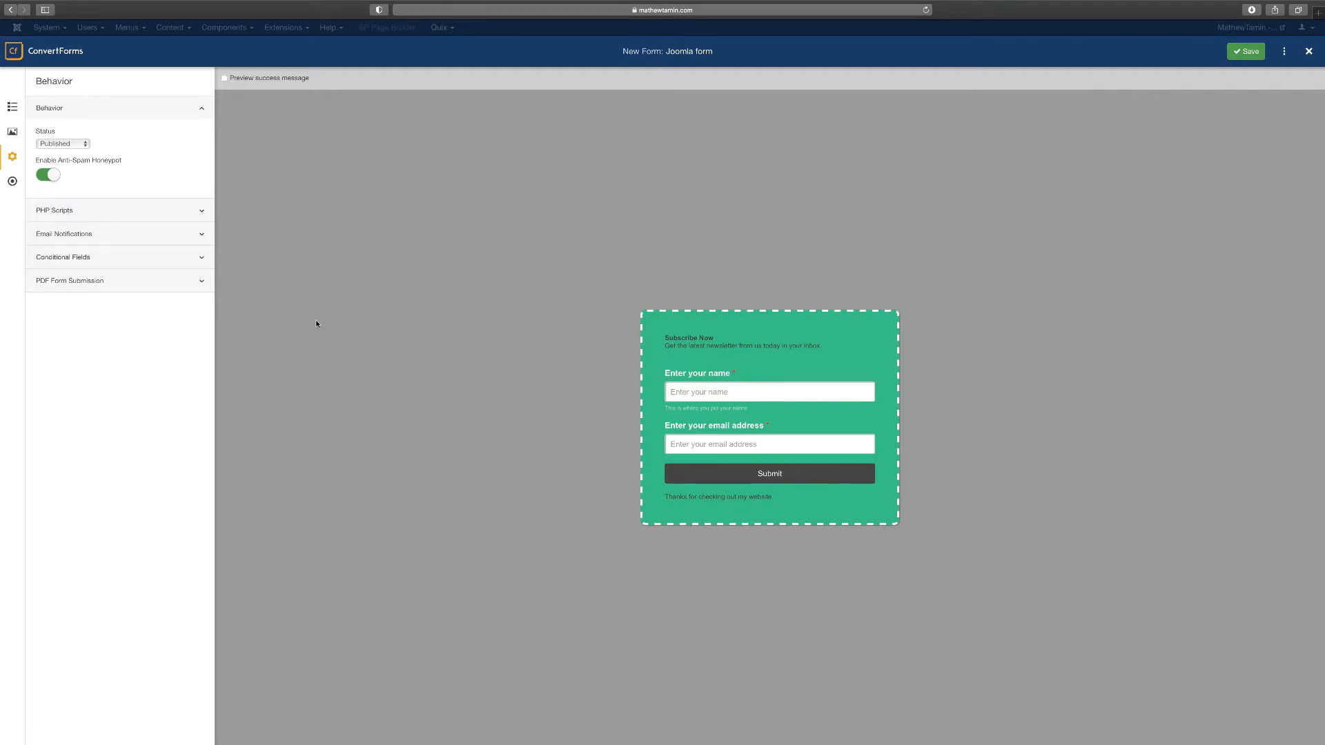
pyautogui.click(111, 111)
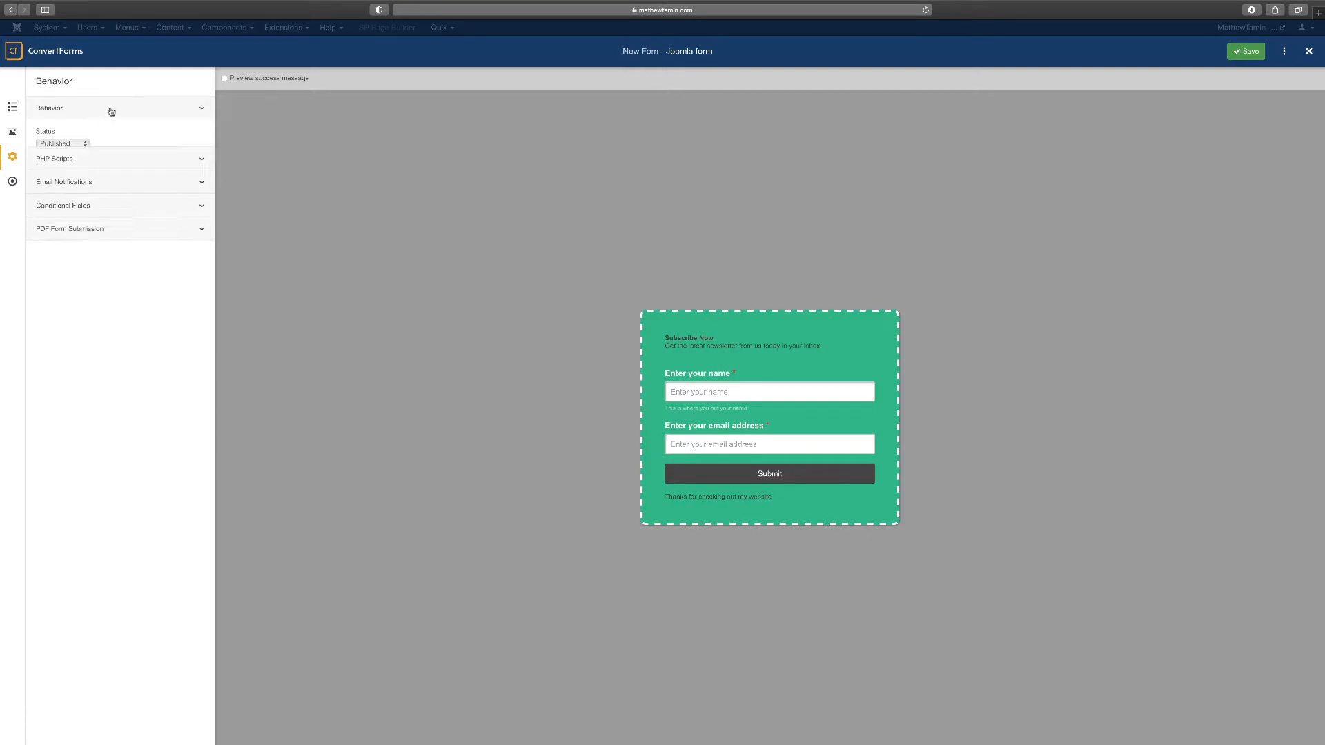
pyautogui.click(97, 132)
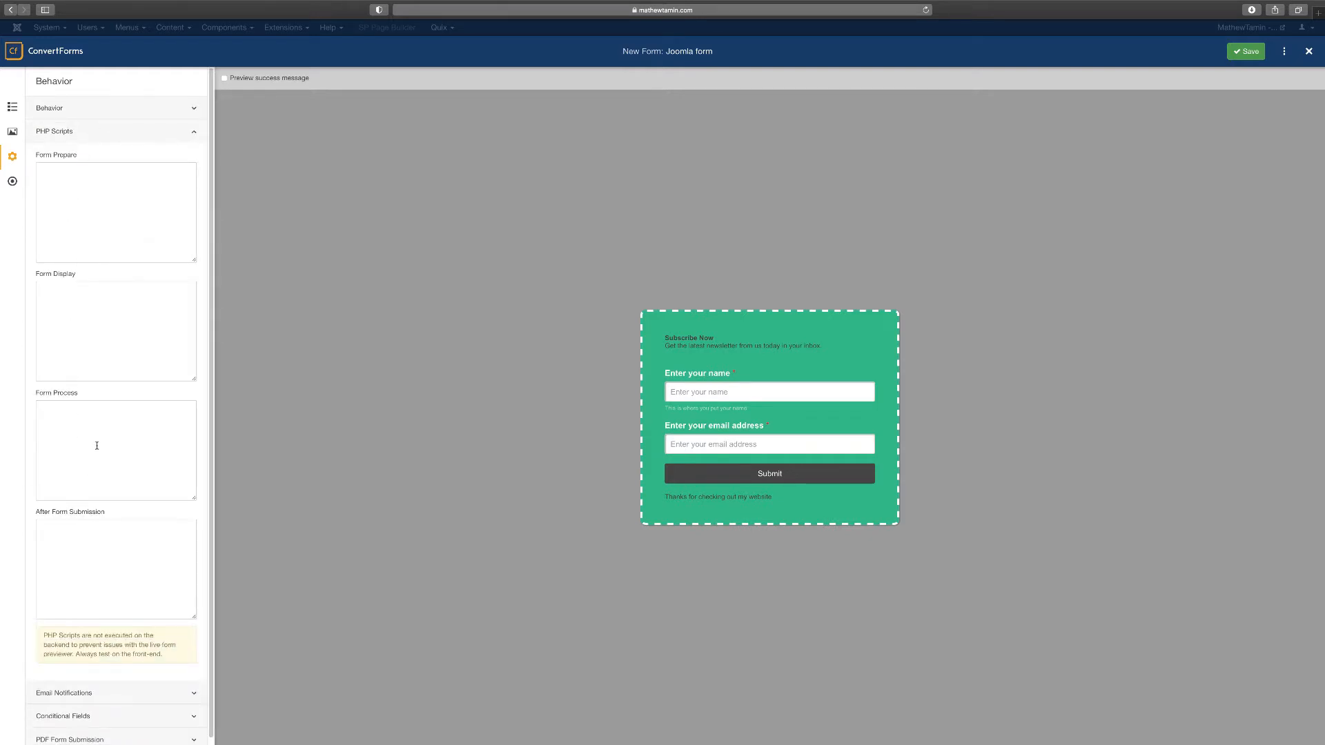
pyautogui.click(133, 137)
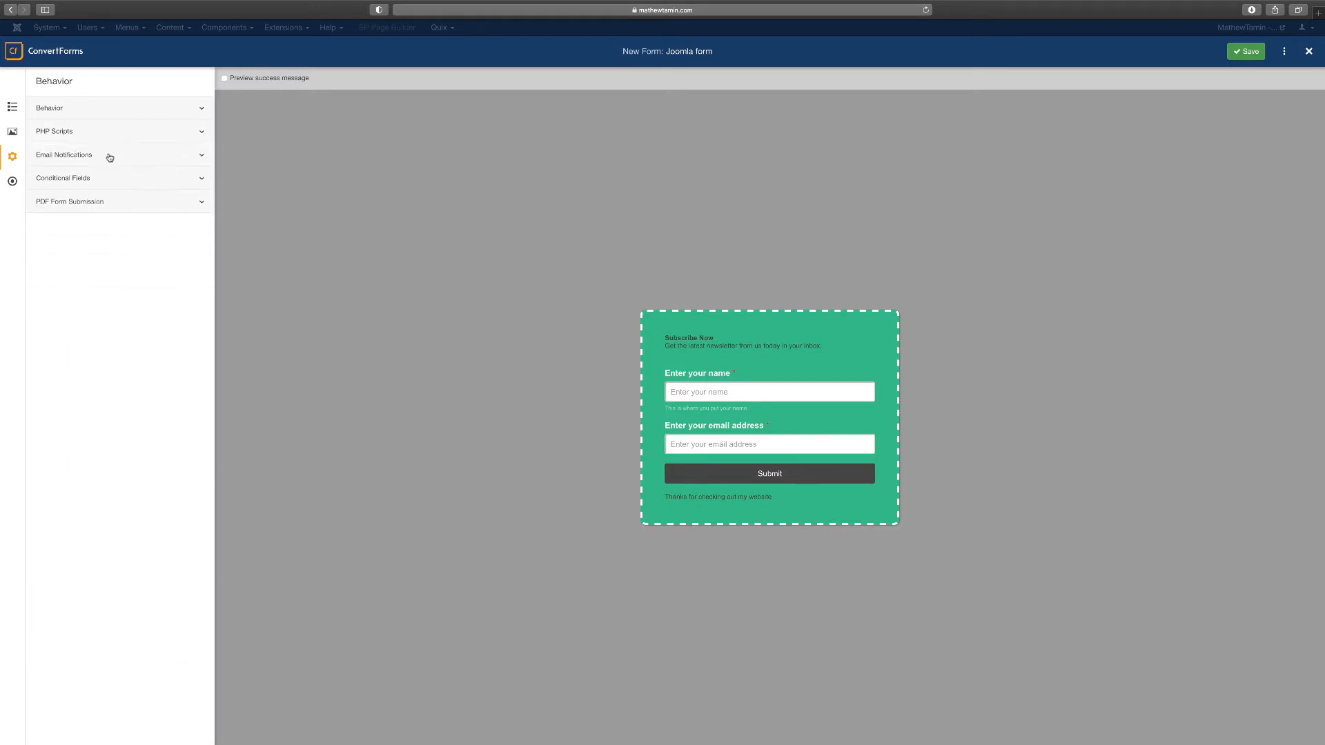
pyautogui.click(109, 157)
pyautogui.click(52, 192)
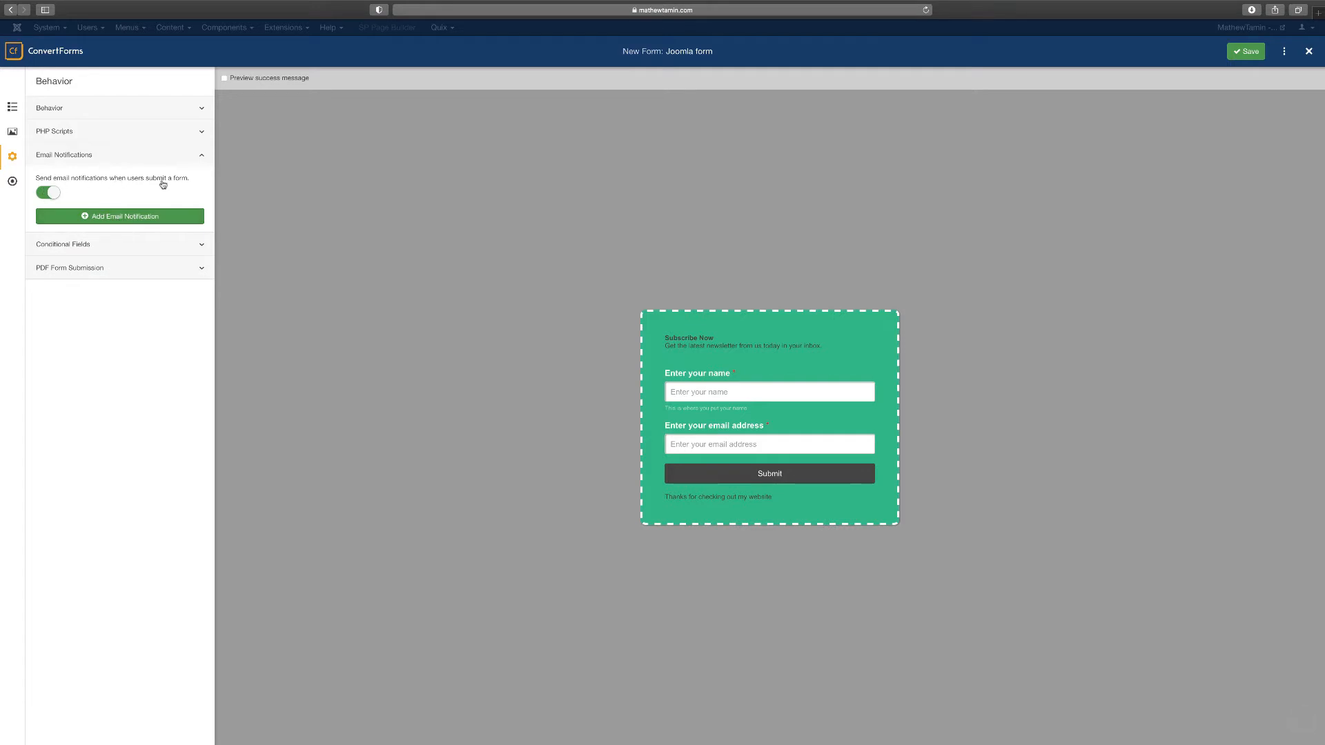
pyautogui.click(151, 219)
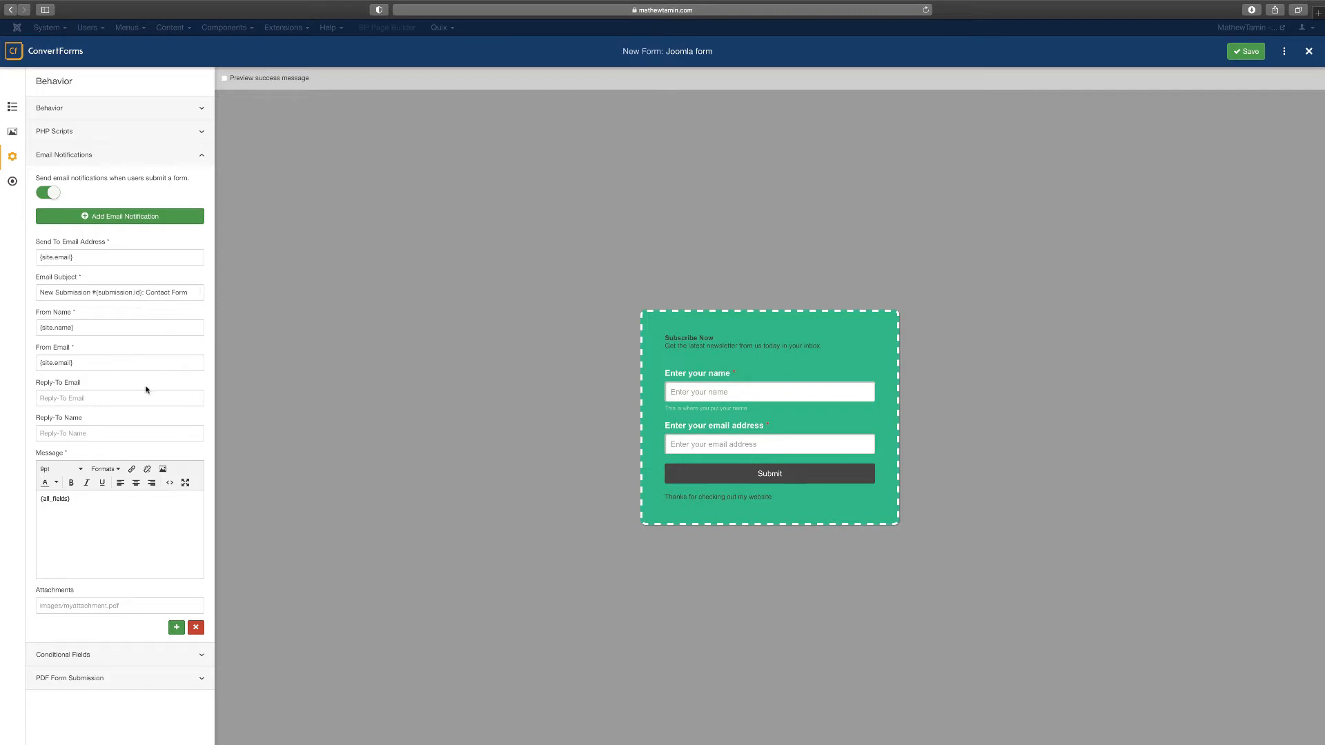
# Fill in the notification's reply-to e-mail address and reply-to name, then expand Conditional Fields
pyautogui.click(58, 400)
pyautogui.write('ema')
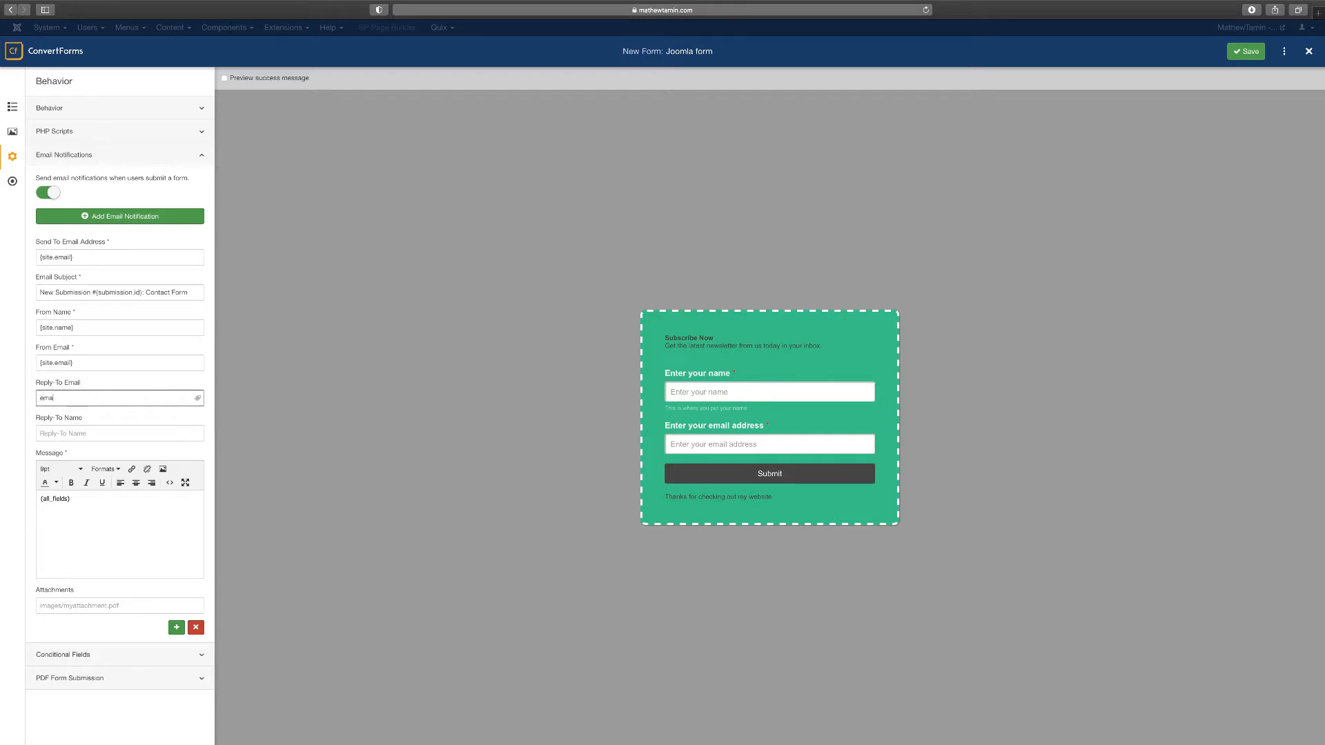
pyautogui.write('il')
pyautogui.press('BackSpace')
pyautogui.press('BackSpace')
pyautogui.press('BackSpace')
pyautogui.press('BackSpace')
pyautogui.press('BackSpace')
pyautogui.click(57, 433)
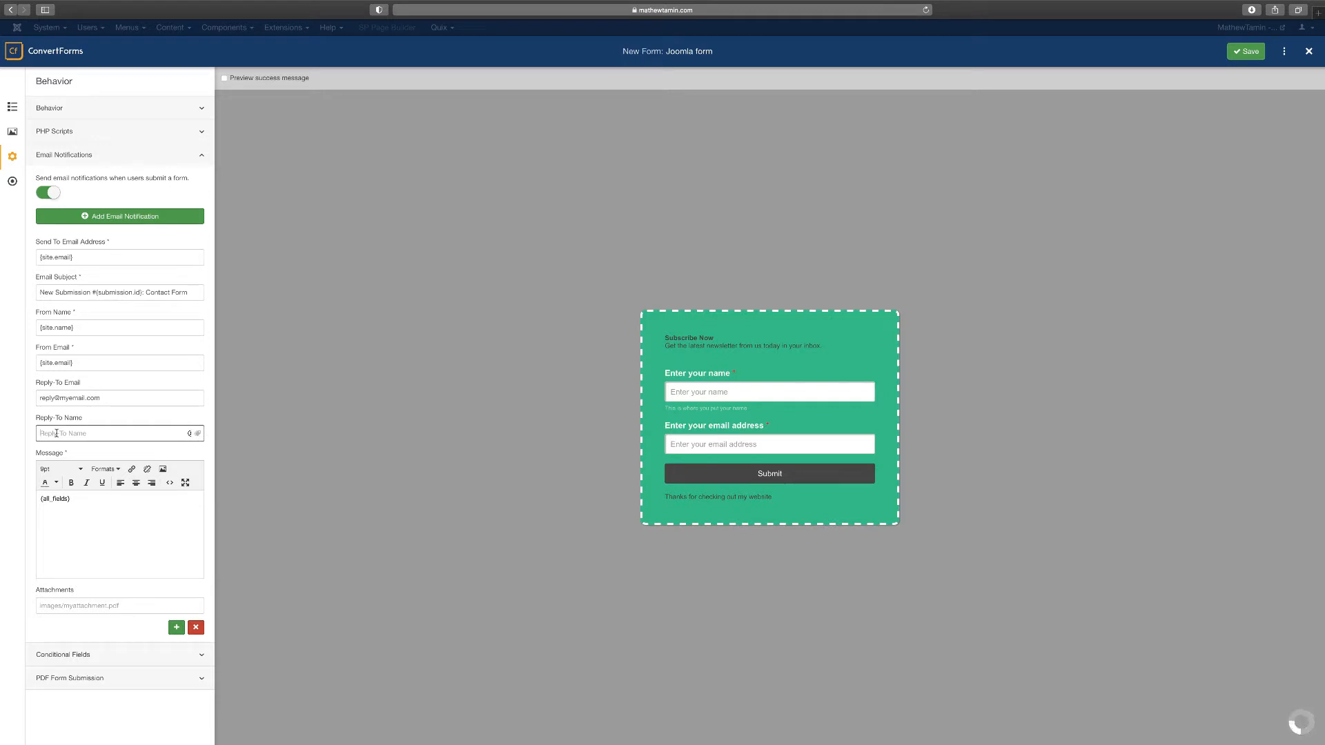
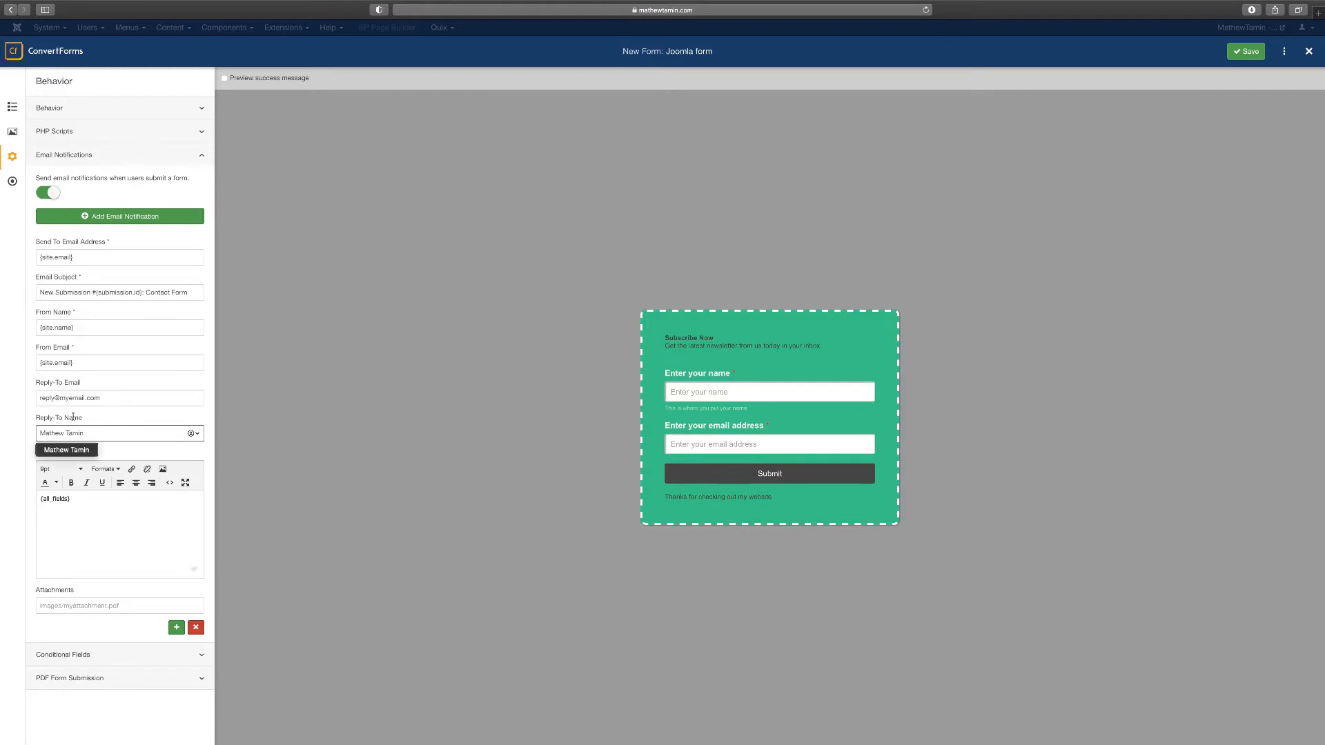
pyautogui.click(102, 518)
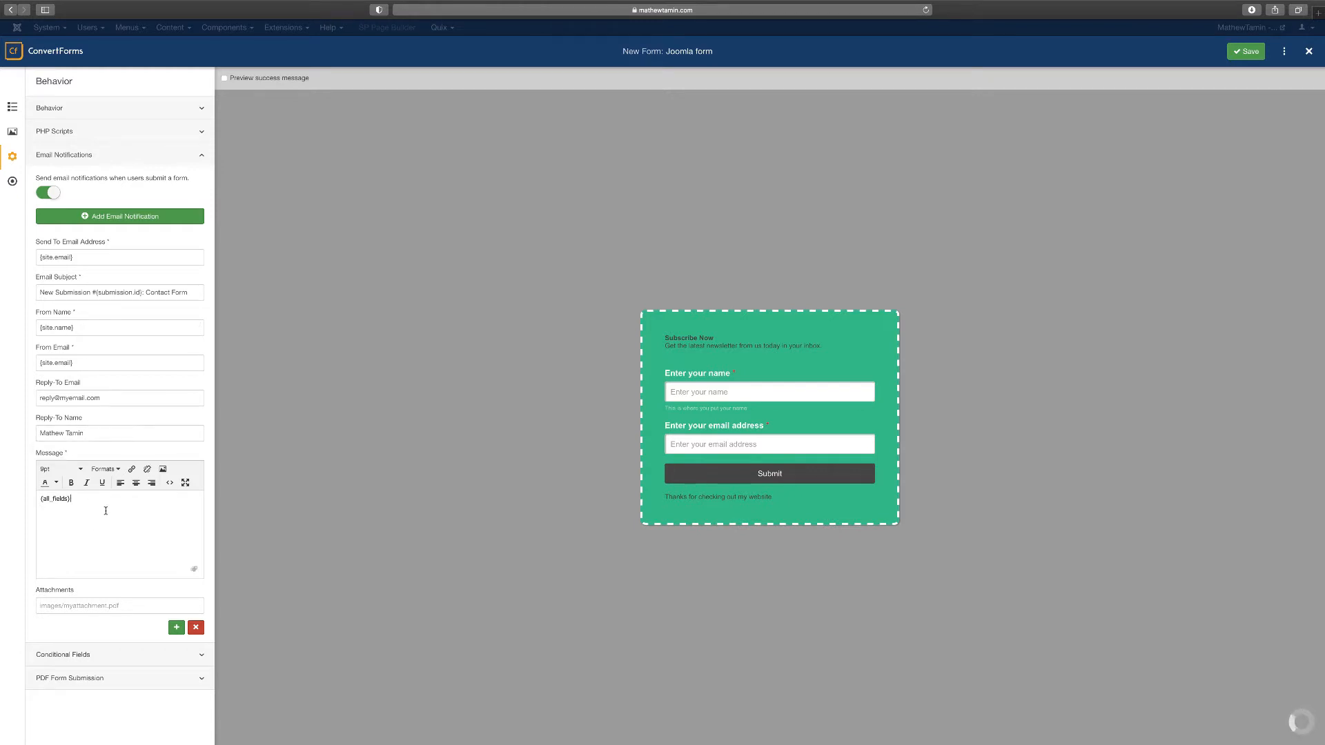
pyautogui.click(126, 157)
pyautogui.click(119, 180)
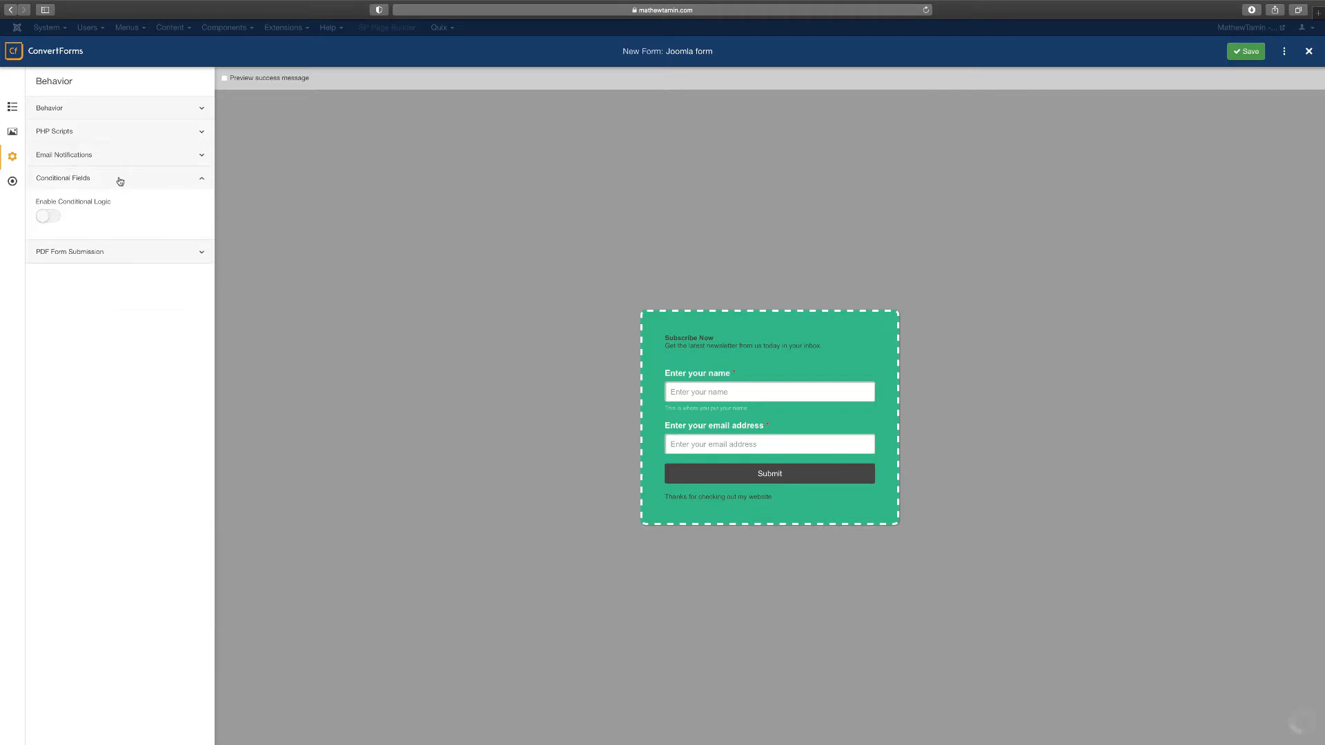
# Enable conditional logic and add a condition on the 'Enter your name' field with extra rule rows
pyautogui.click(43, 219)
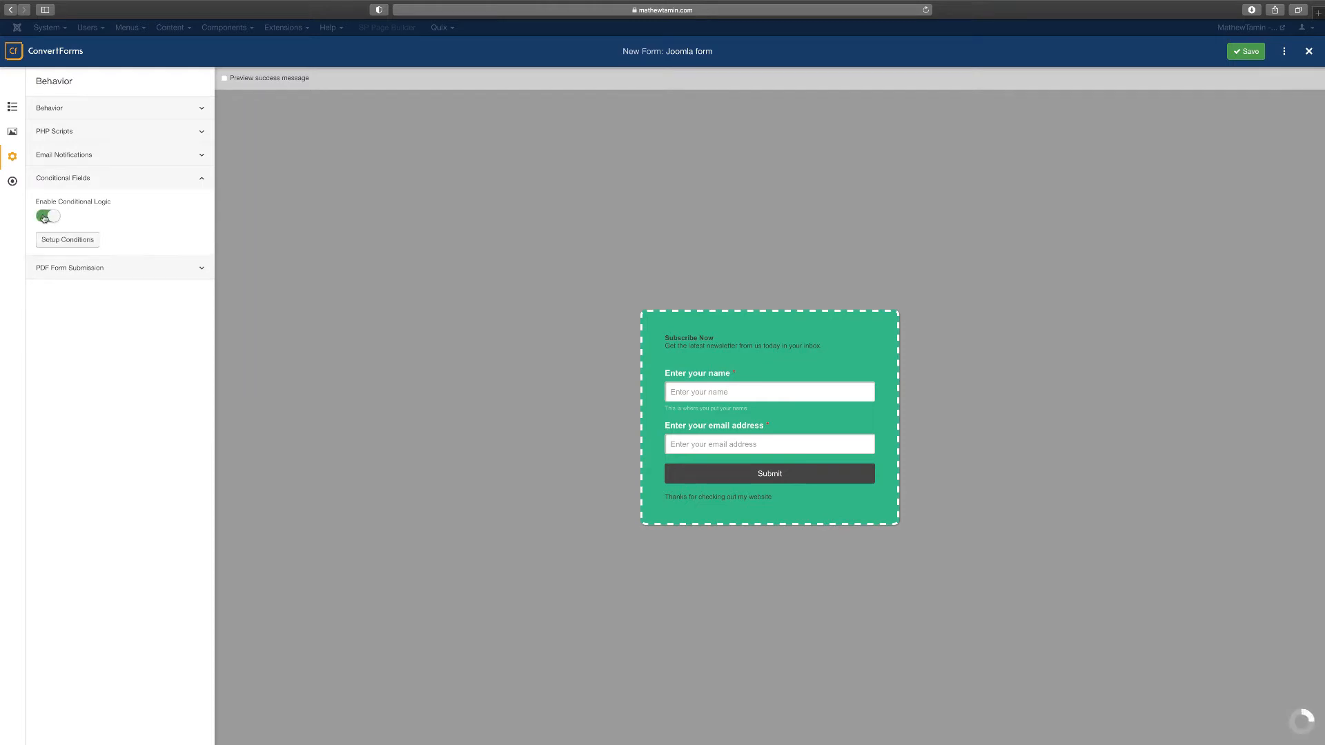
pyautogui.click(97, 241)
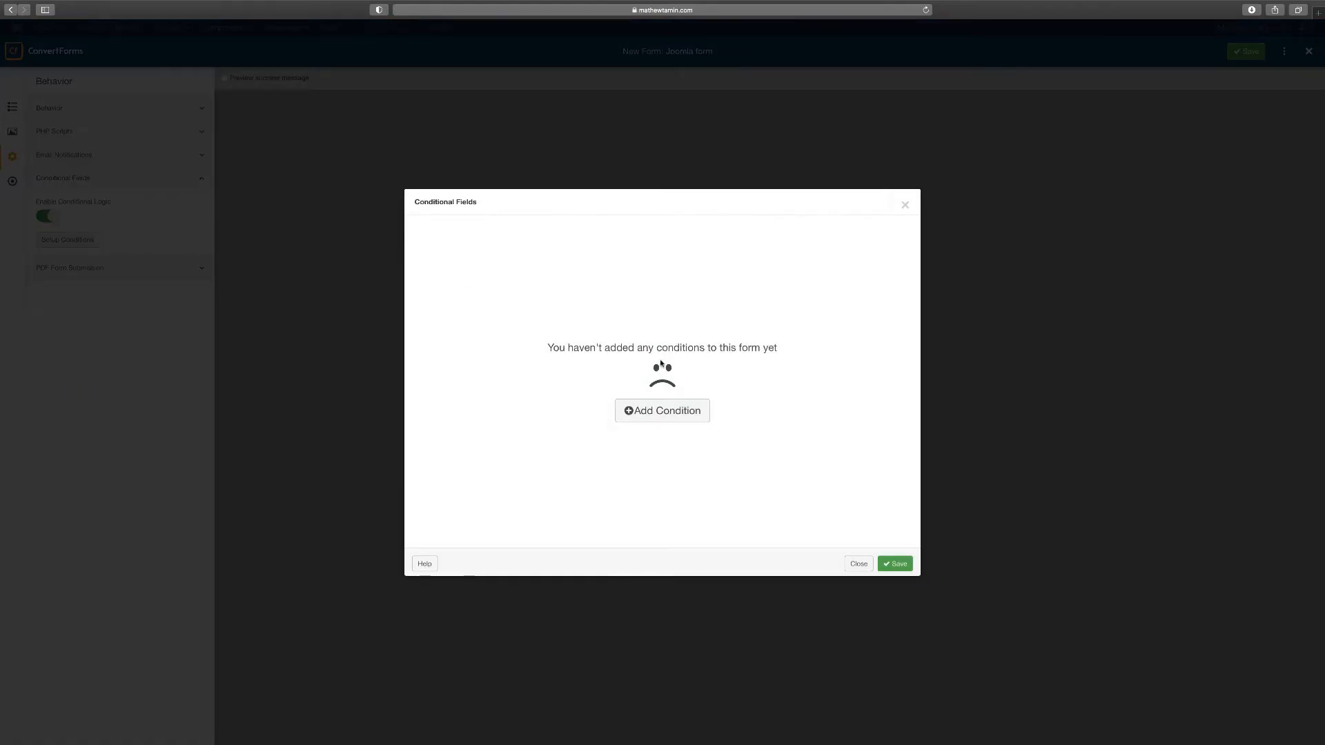
pyautogui.click(657, 411)
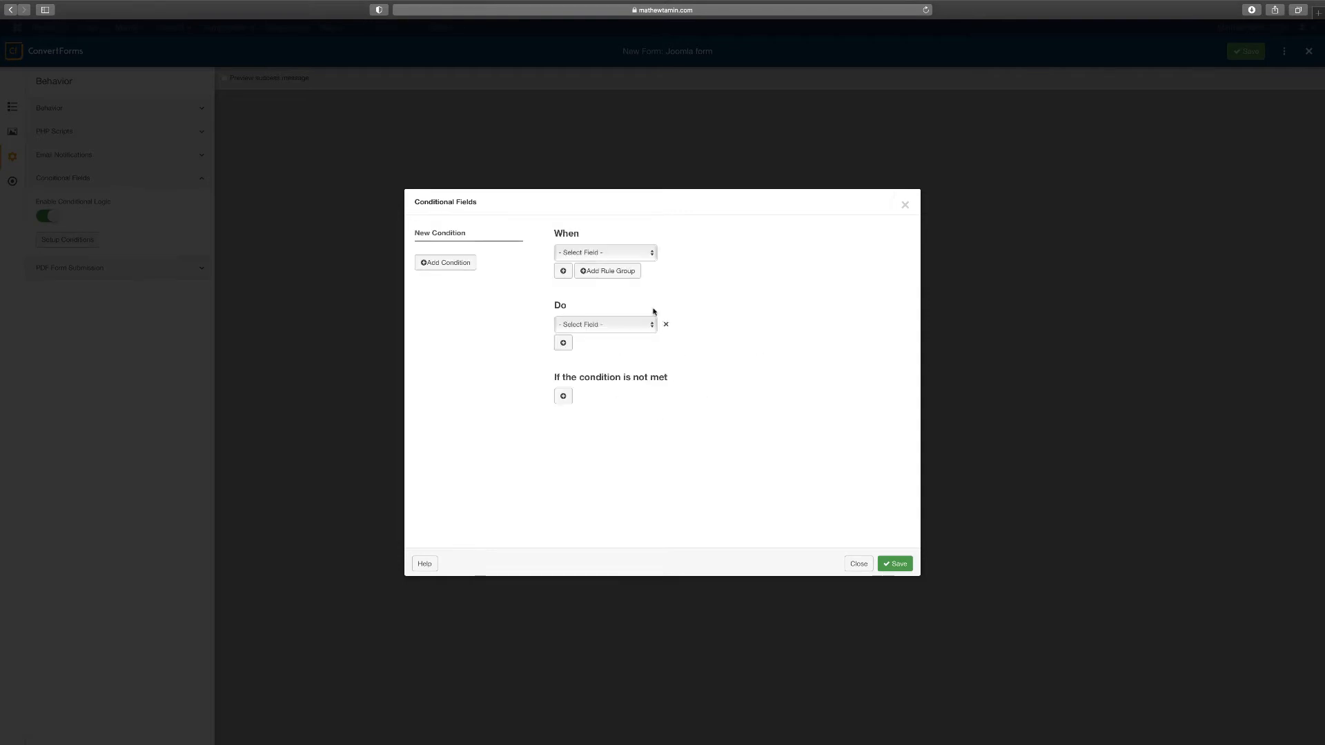
pyautogui.click(646, 254)
pyautogui.click(623, 265)
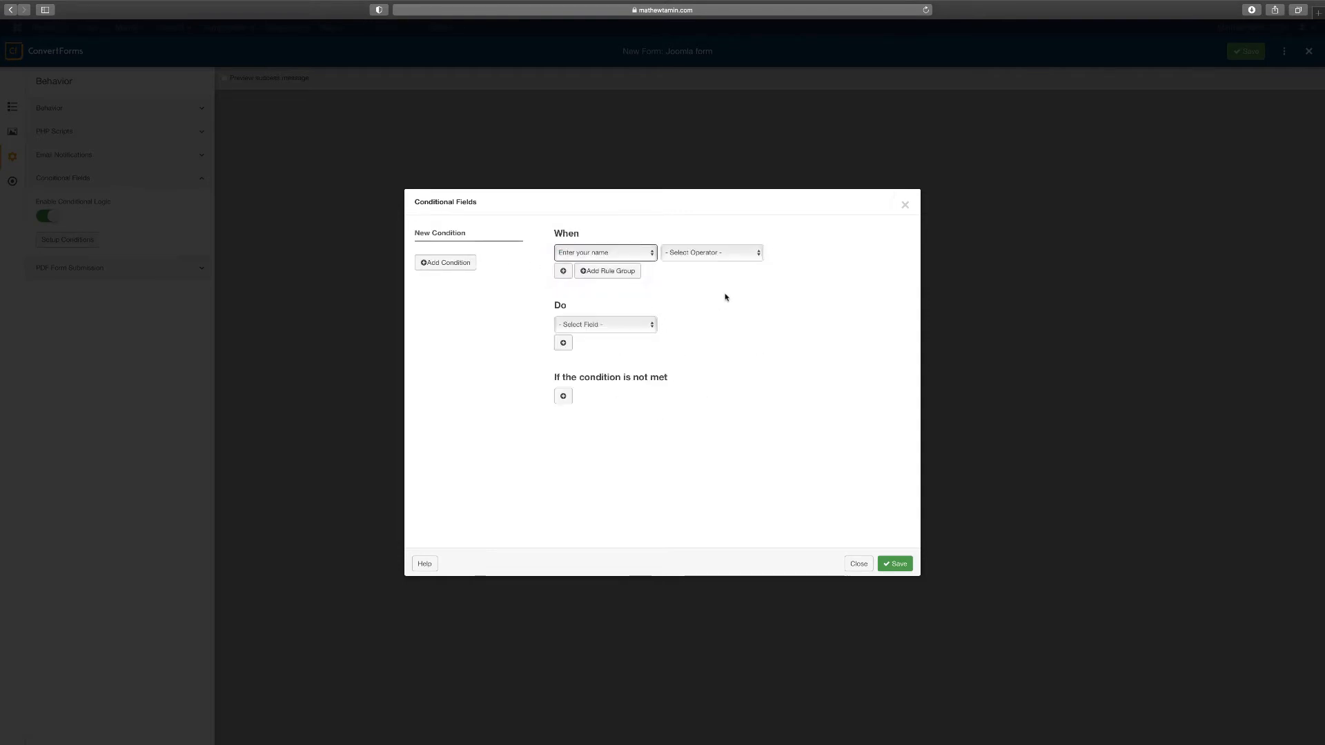
pyautogui.click(606, 271)
pyautogui.click(589, 311)
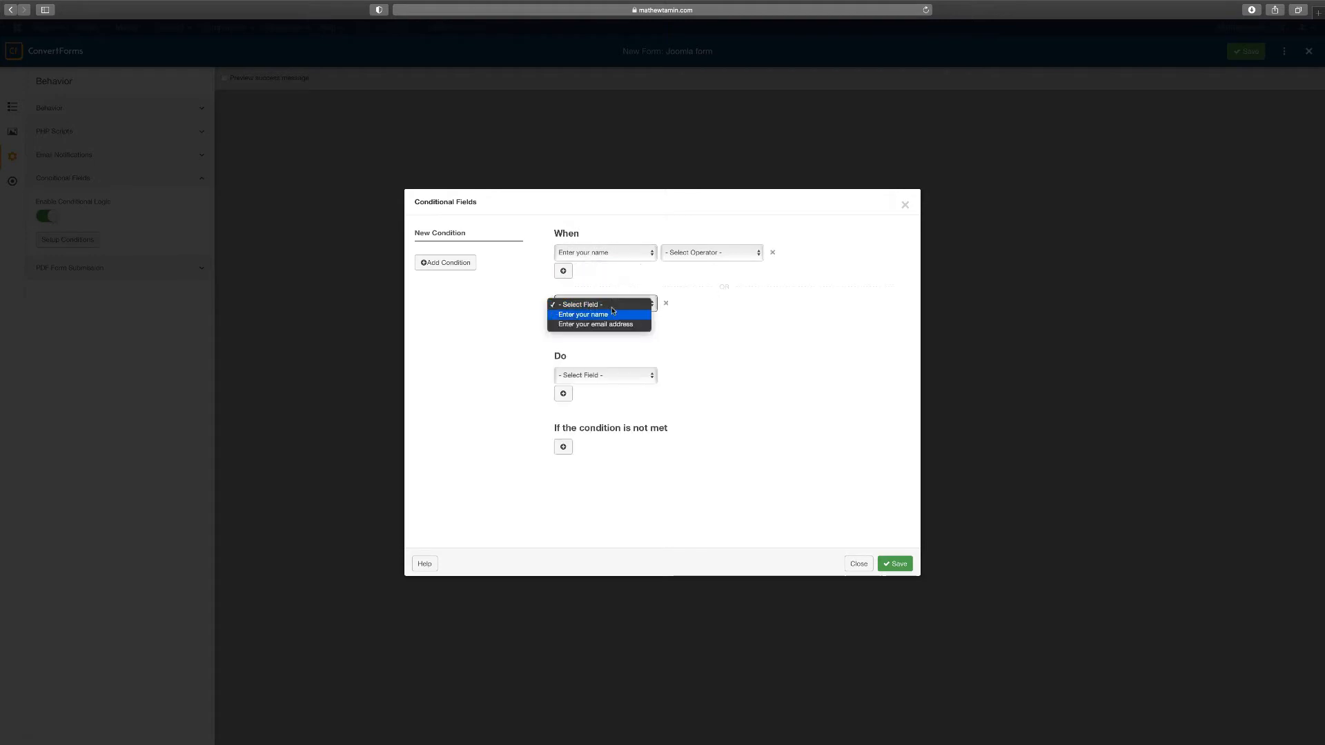
pyautogui.click(695, 331)
pyautogui.click(563, 322)
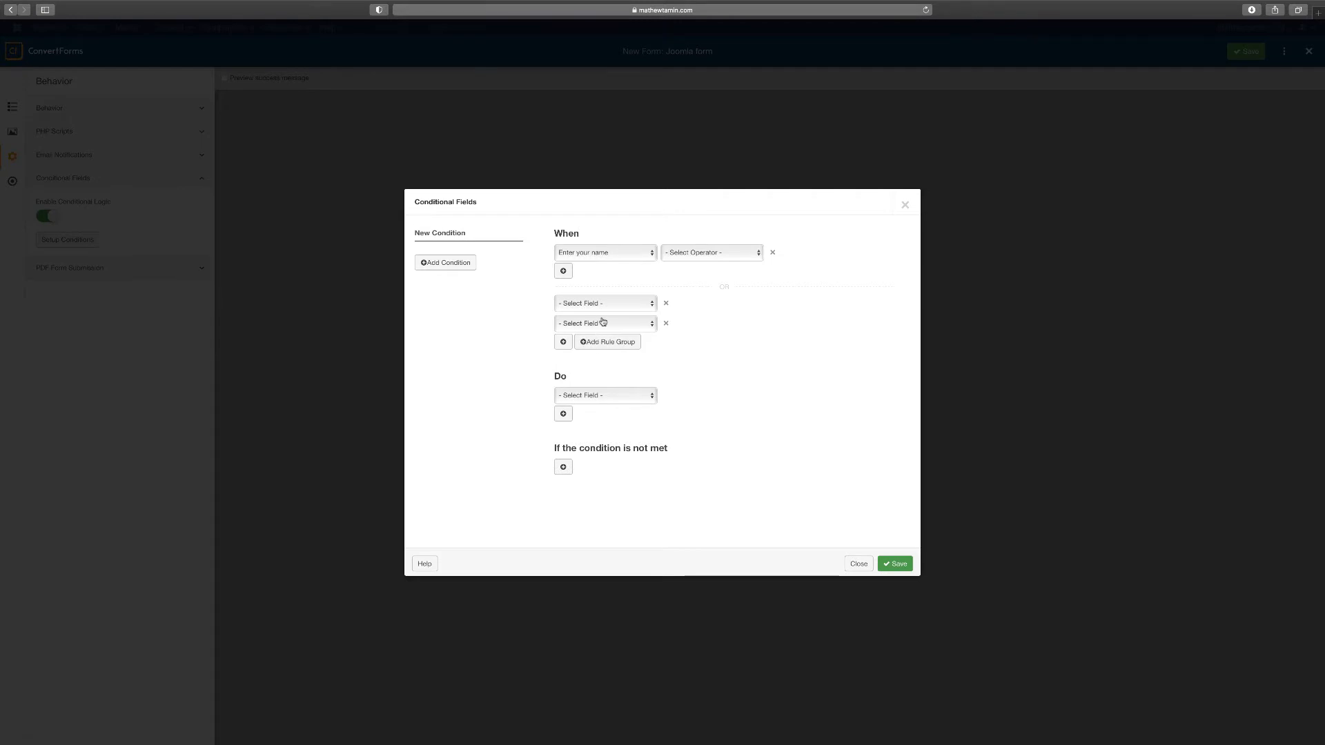
# Set the condition operator to Starts with, then close the conditions dialog
pyautogui.click(701, 255)
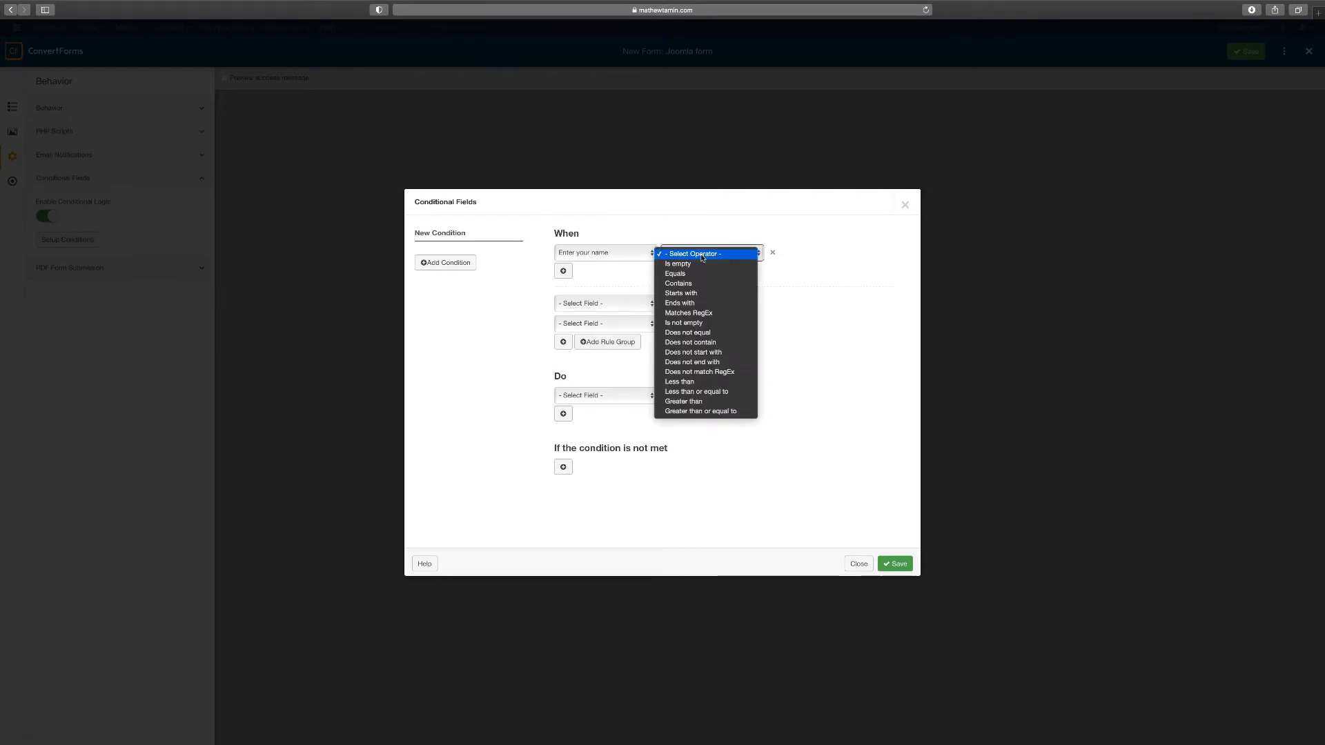
pyautogui.click(700, 296)
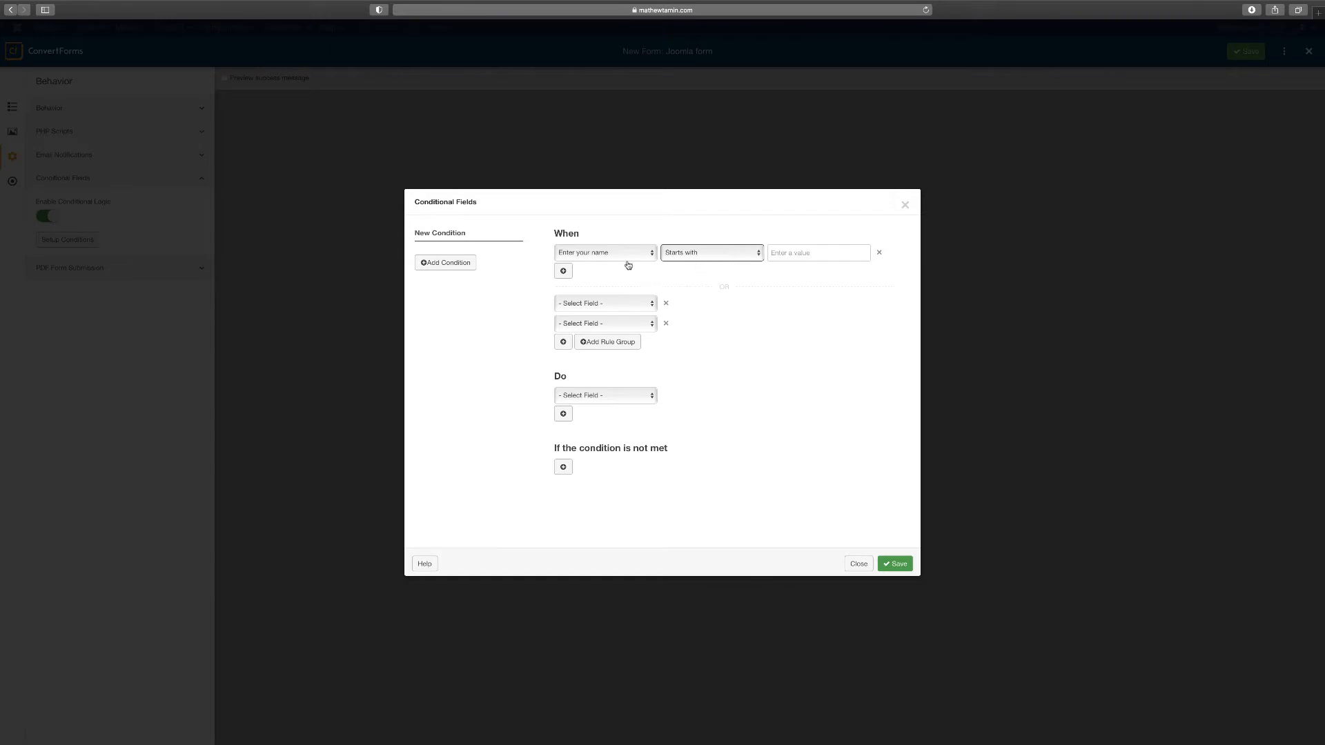
pyautogui.click(709, 263)
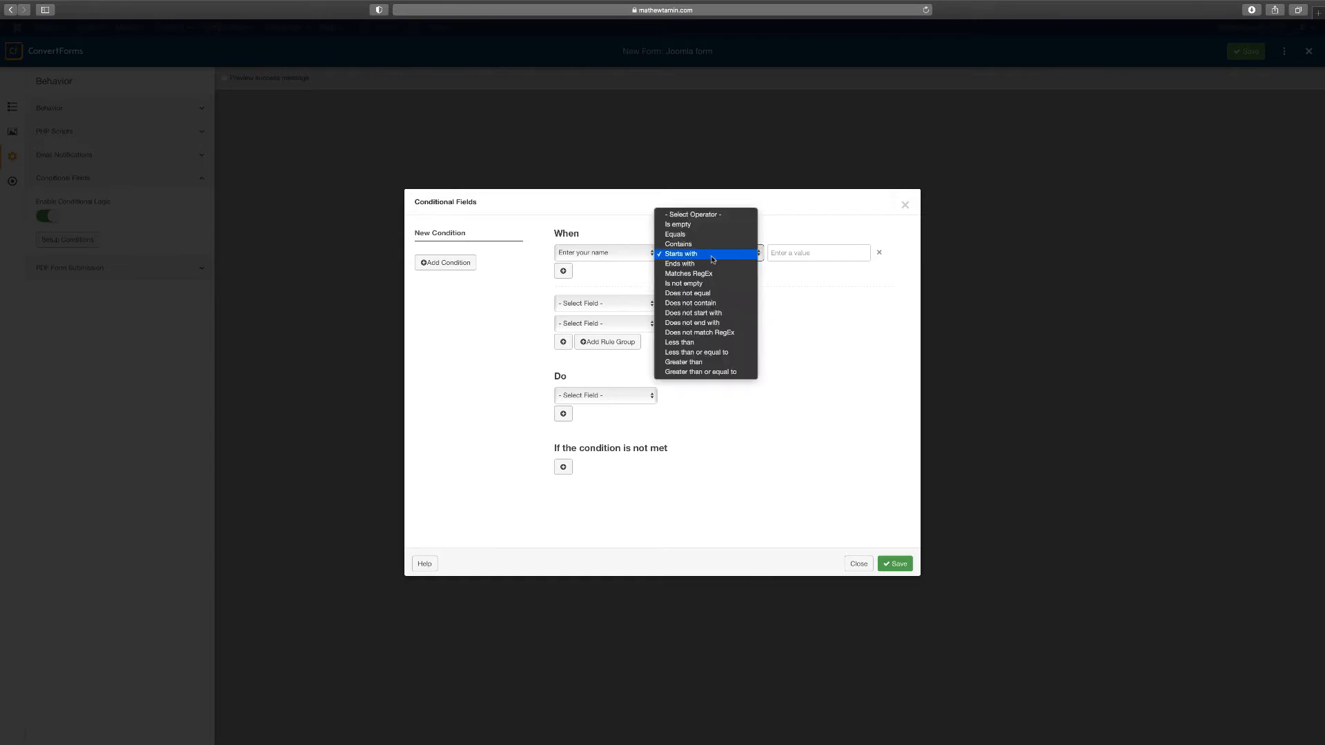
pyautogui.click(772, 299)
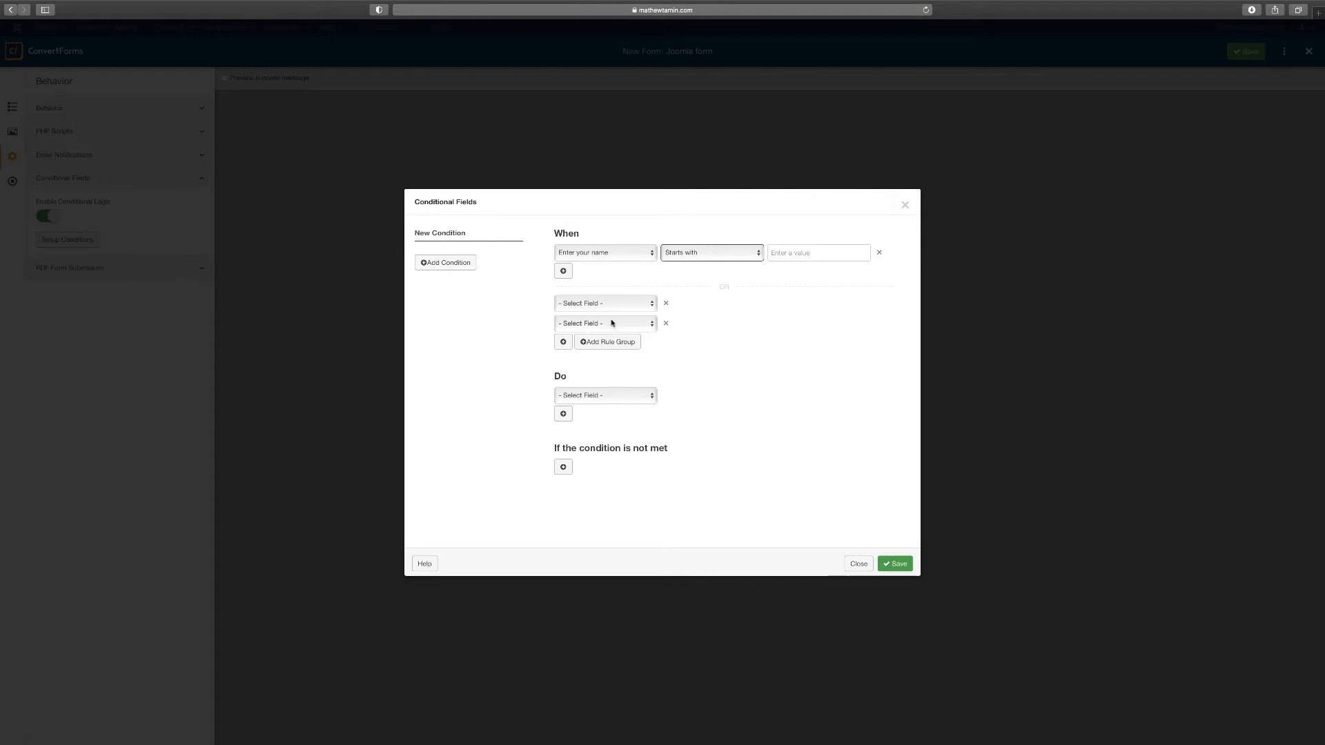
pyautogui.click(905, 205)
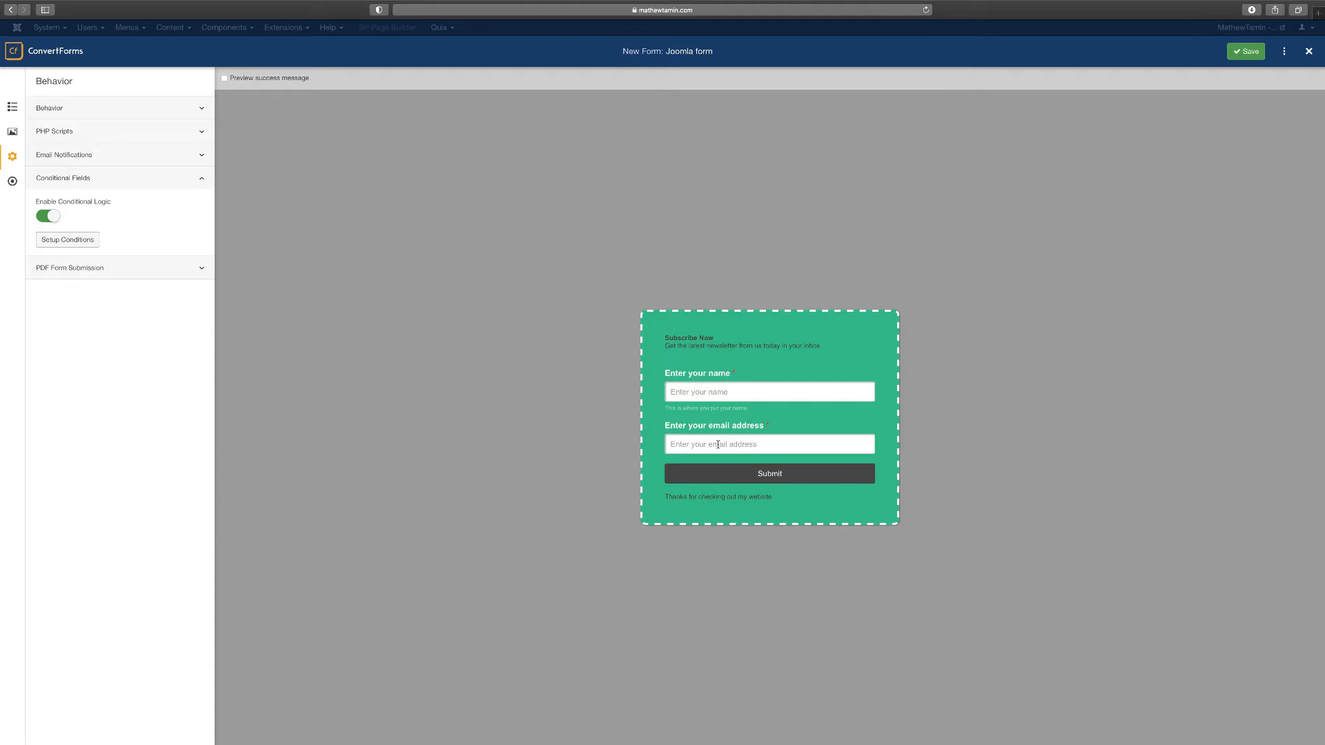
# Save the form and keep Demo Campaign as the submission campaign
pyautogui.click(1245, 52)
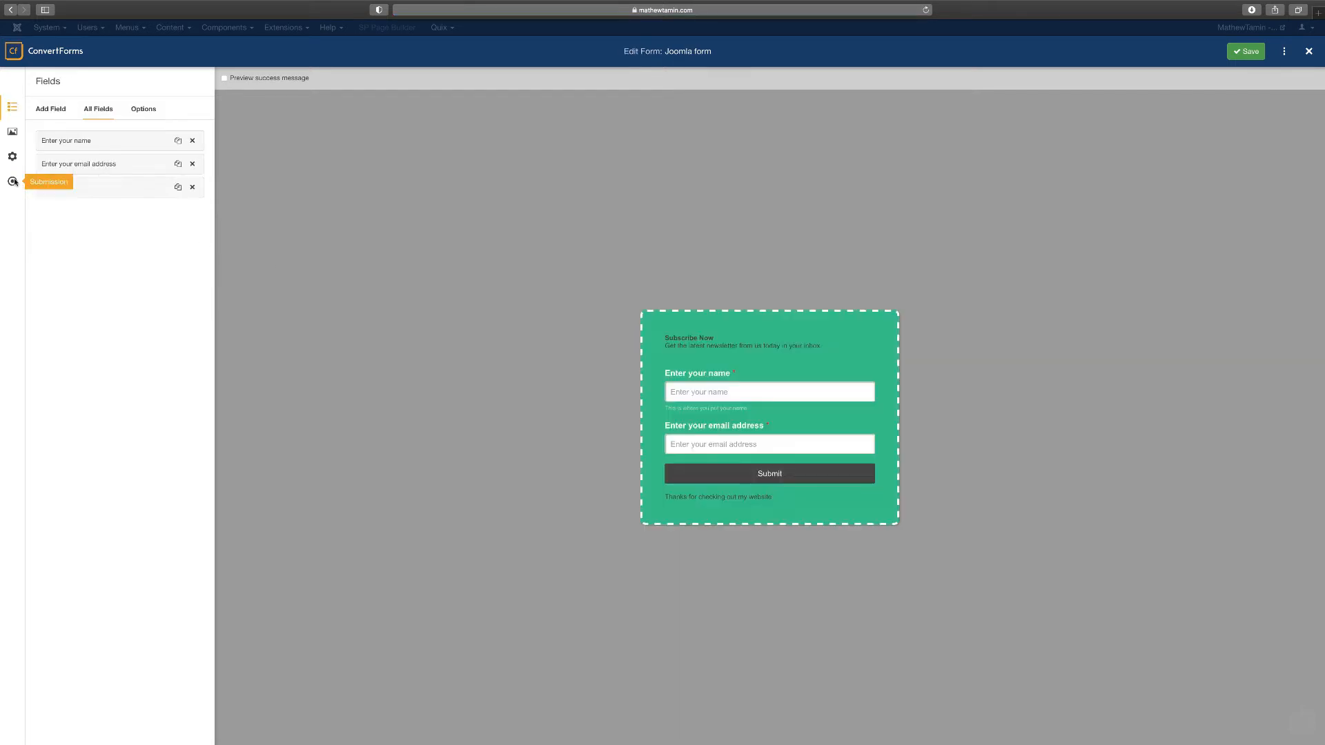
pyautogui.click(13, 182)
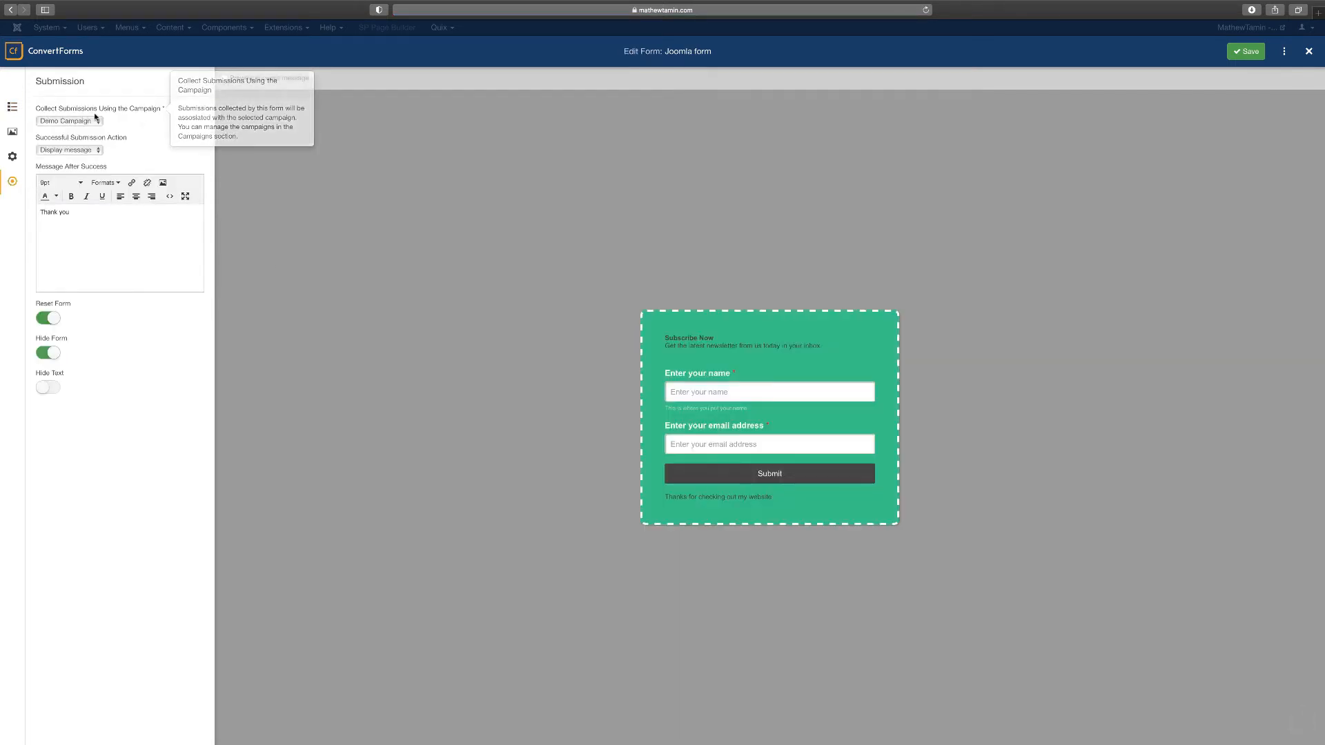
pyautogui.click(97, 237)
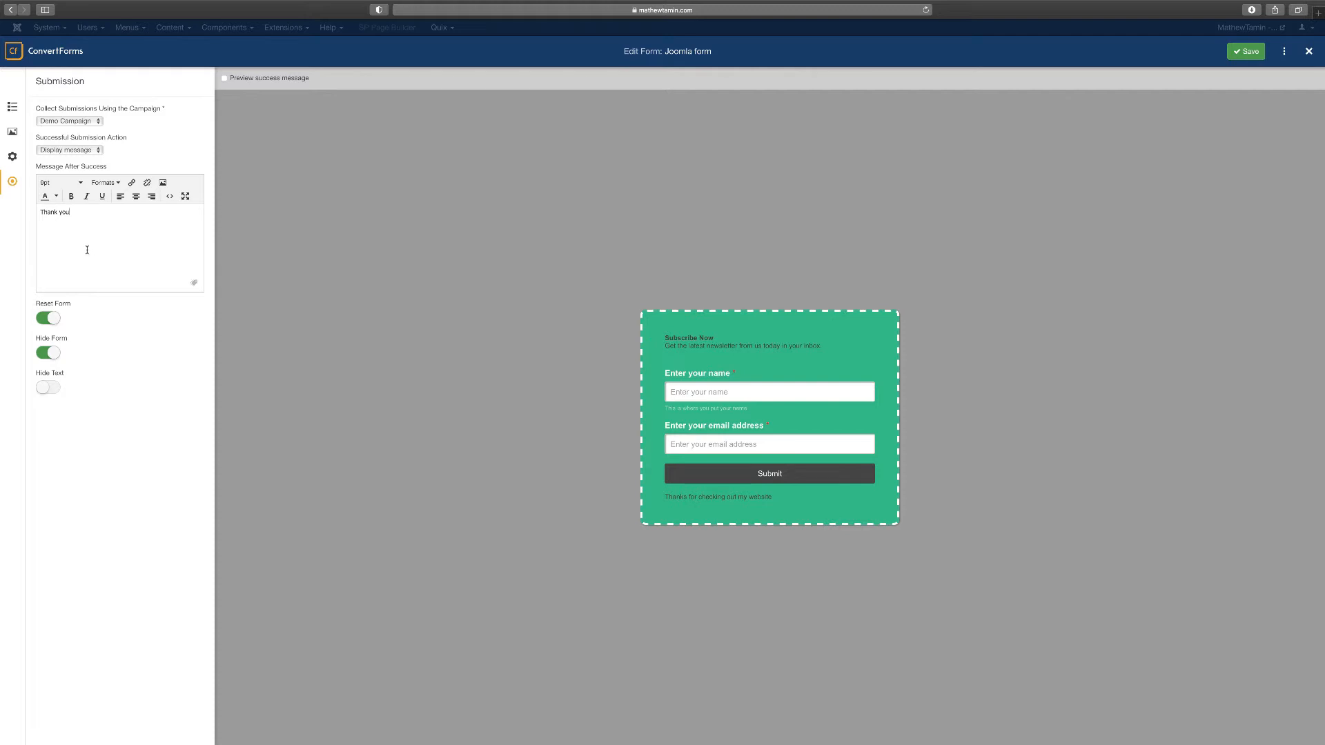
pyautogui.click(69, 149)
pyautogui.click(137, 160)
pyautogui.click(76, 123)
pyautogui.click(80, 136)
pyautogui.click(73, 152)
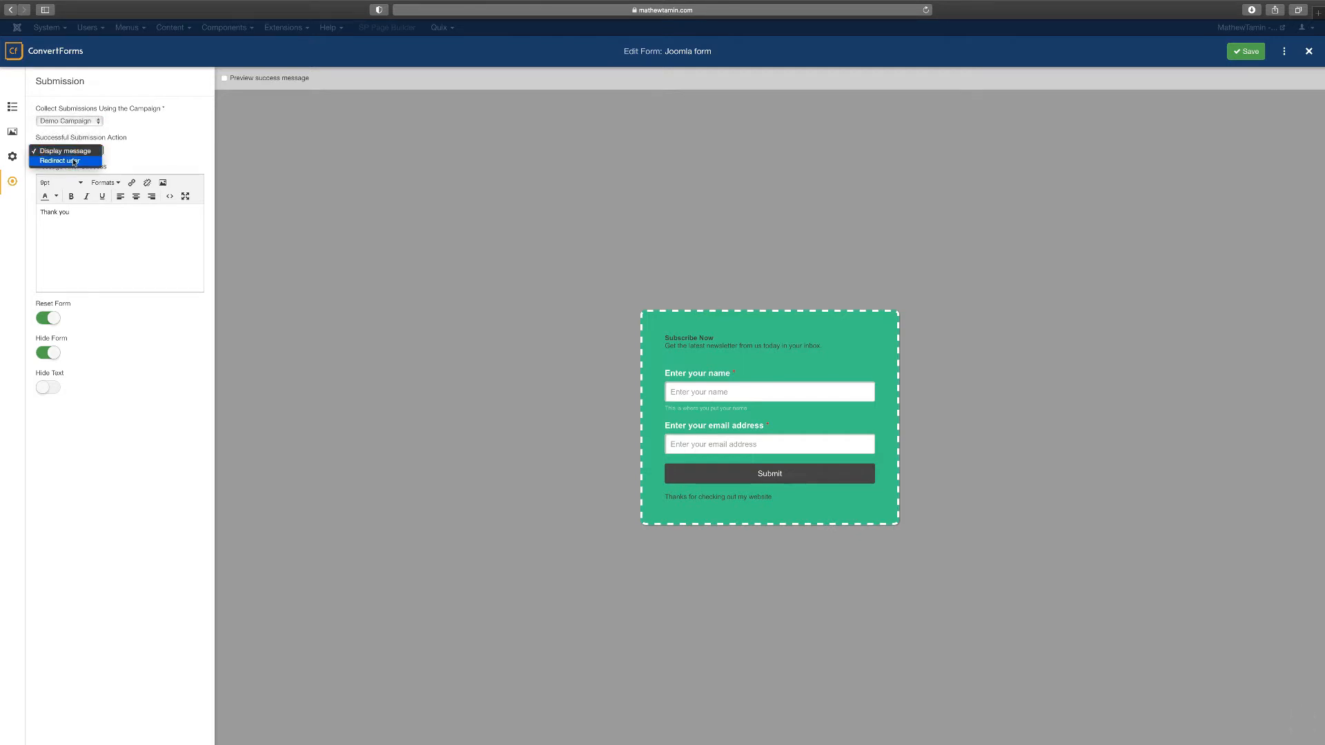
pyautogui.click(73, 250)
pyautogui.click(69, 149)
pyautogui.click(66, 160)
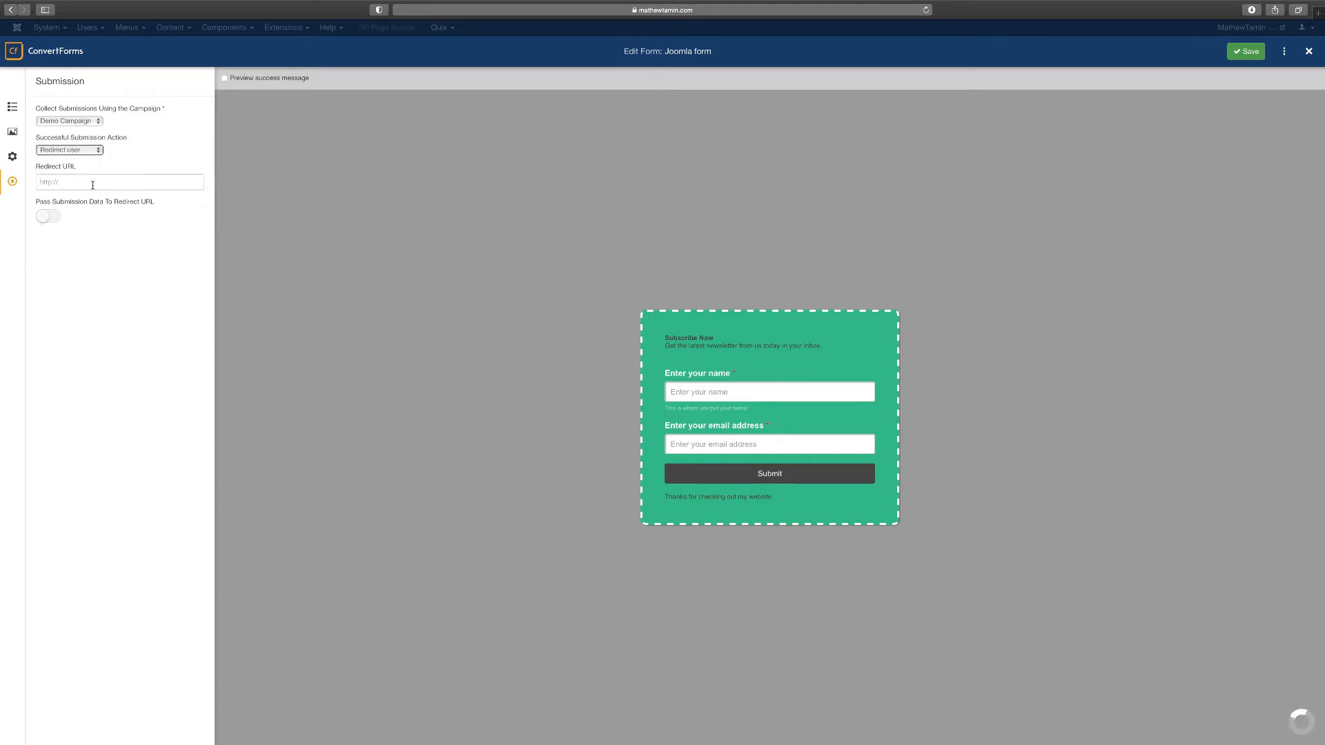
pyautogui.click(94, 183)
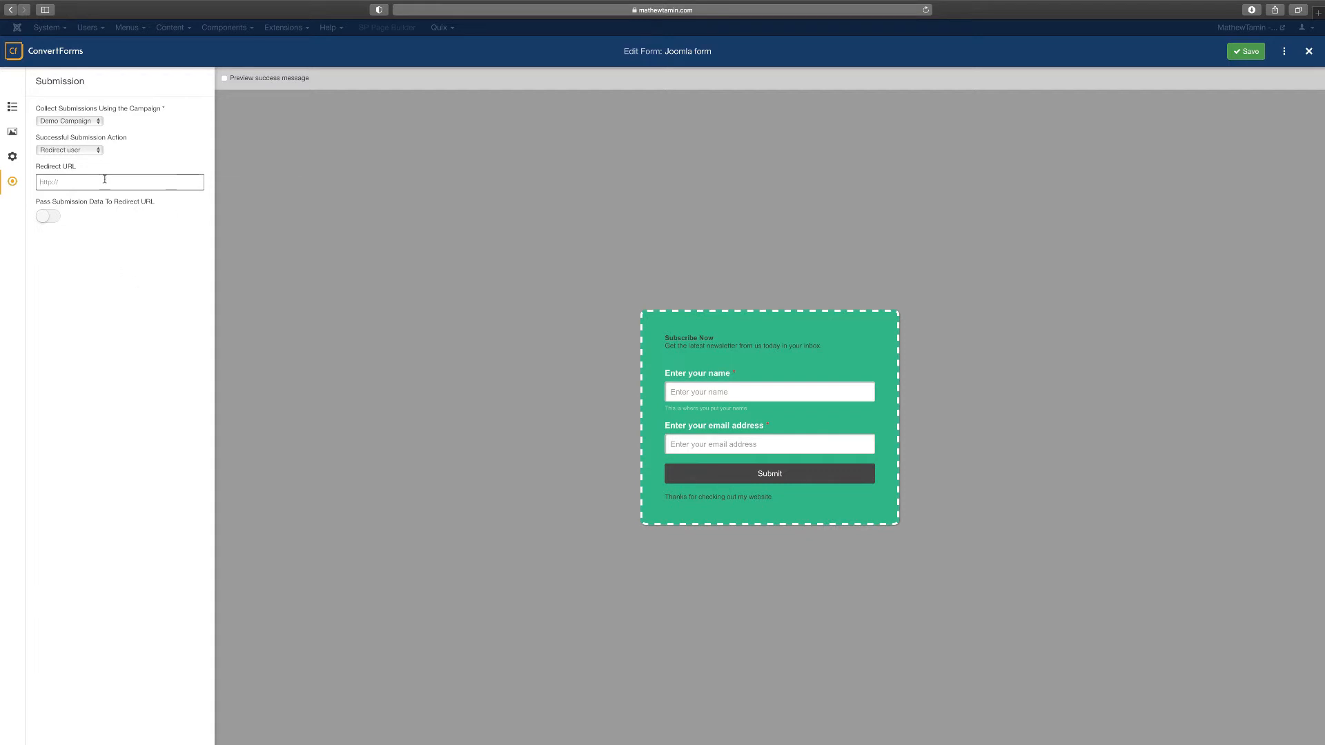
pyautogui.write('https://www.learnjoomlafast.com')
pyautogui.click(1254, 54)
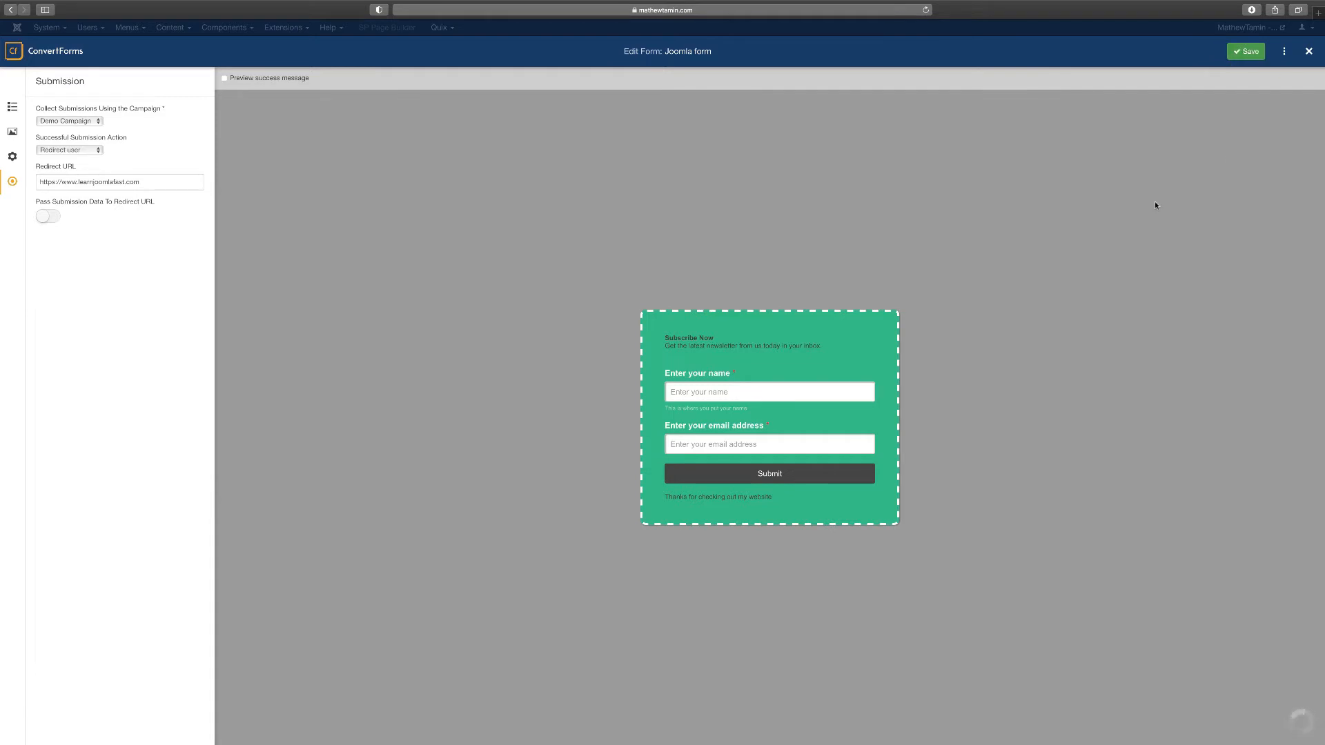
pyautogui.click(1309, 52)
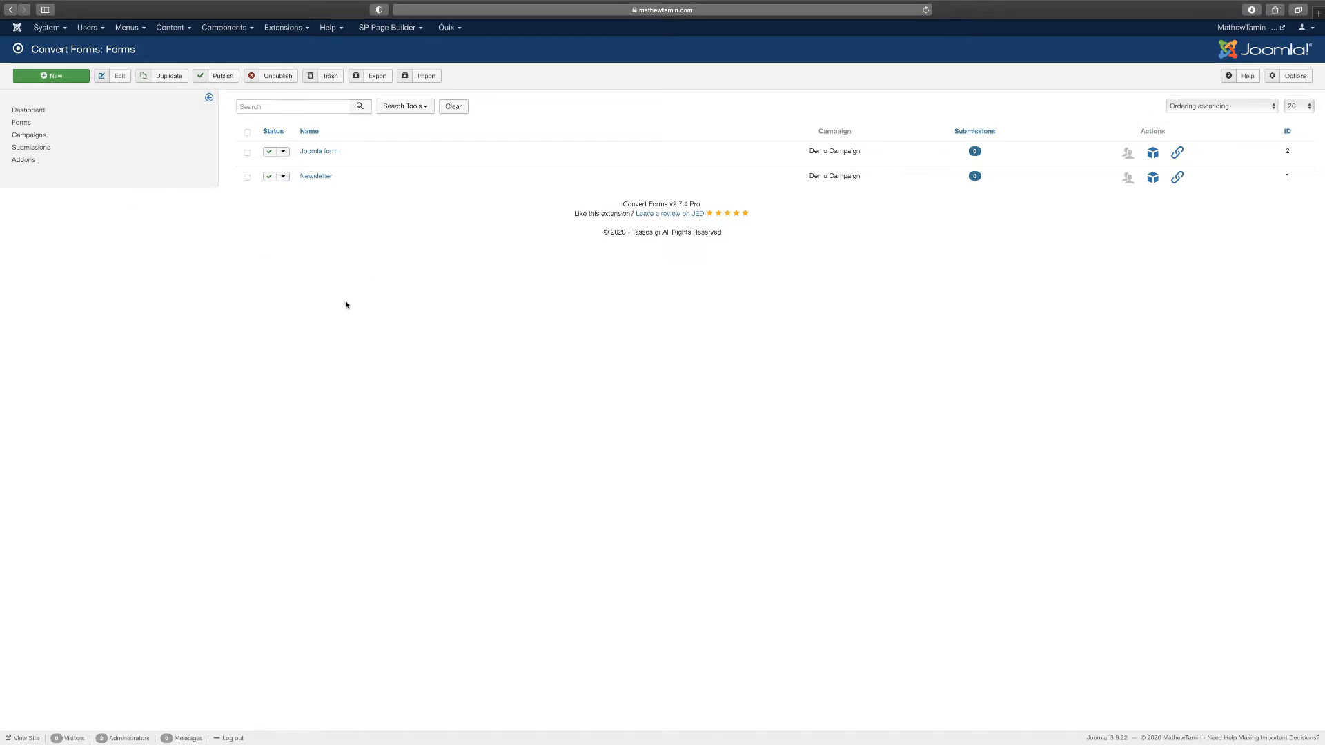
# Create a Convert Forms module showing 'Joomla form', titled 'Joomla form', with its title hidden
pyautogui.click(1154, 153)
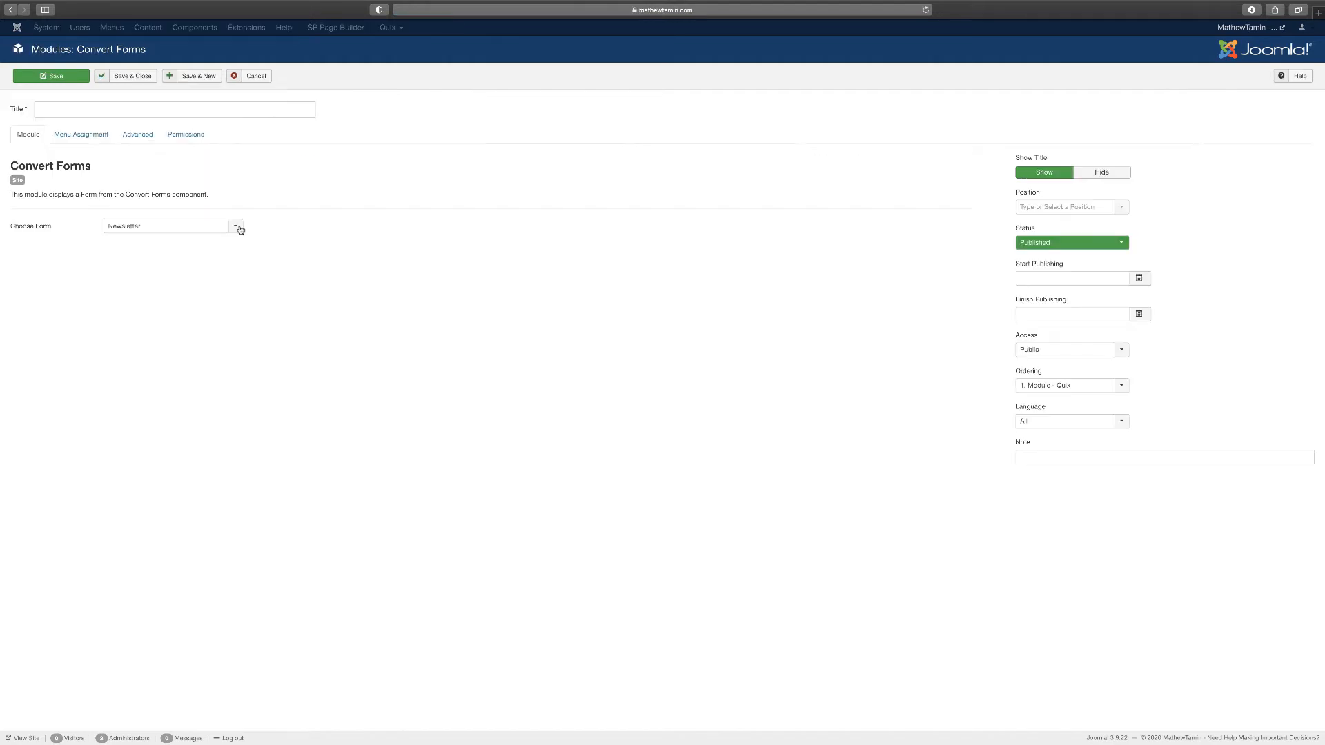
pyautogui.click(238, 230)
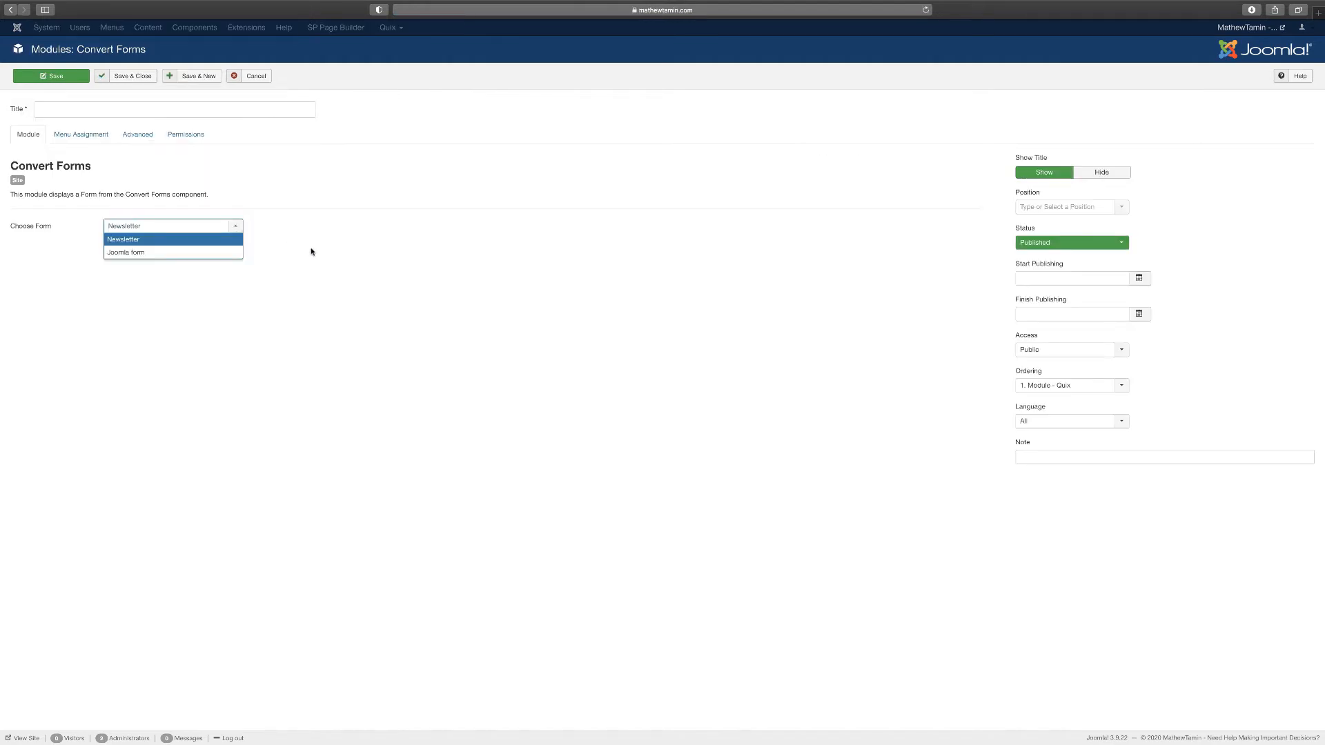
pyautogui.click(137, 254)
pyautogui.click(142, 110)
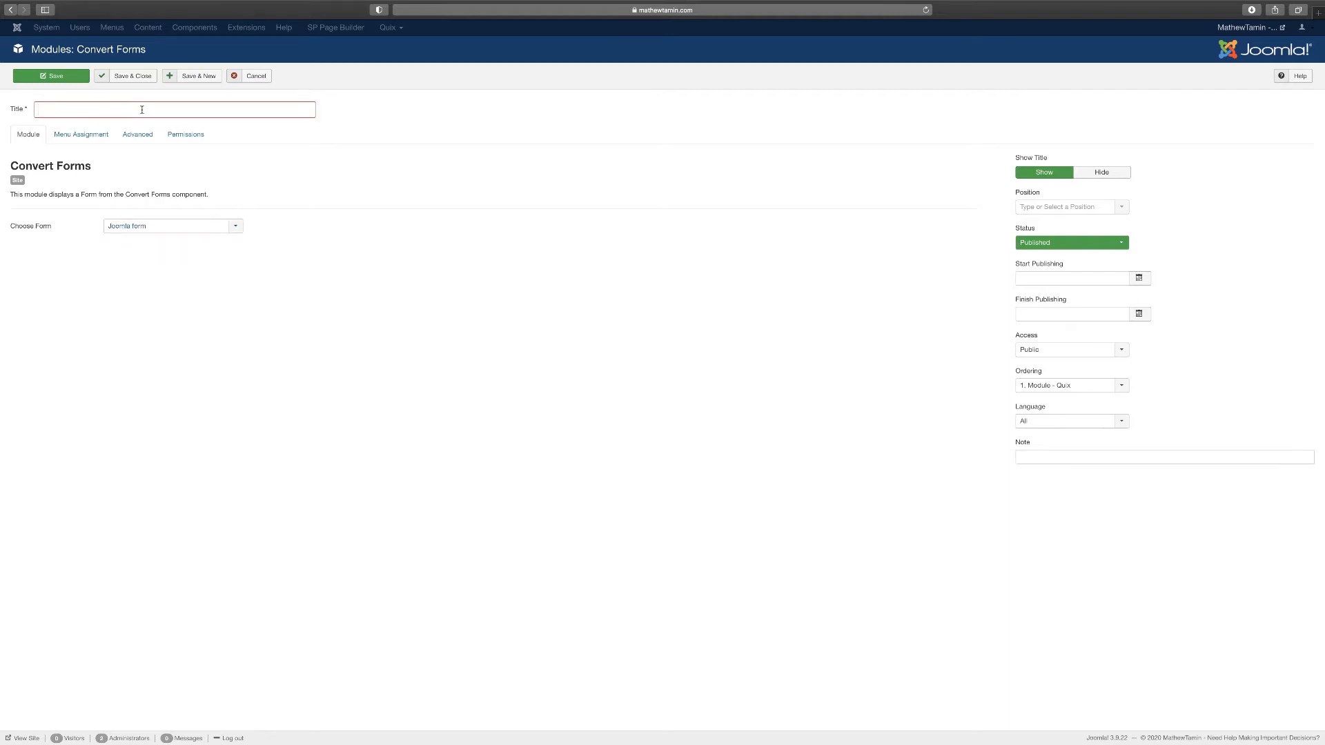
pyautogui.write('Joomla form')
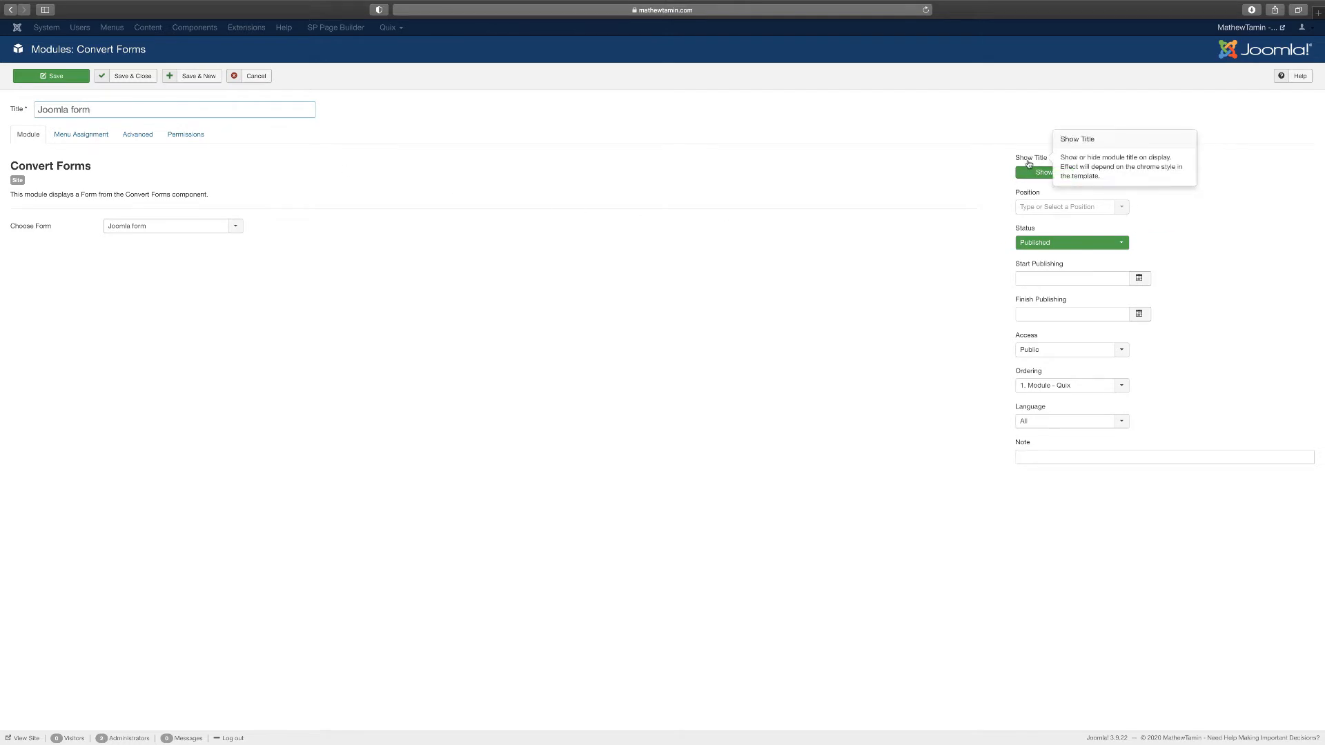
pyautogui.click(1121, 176)
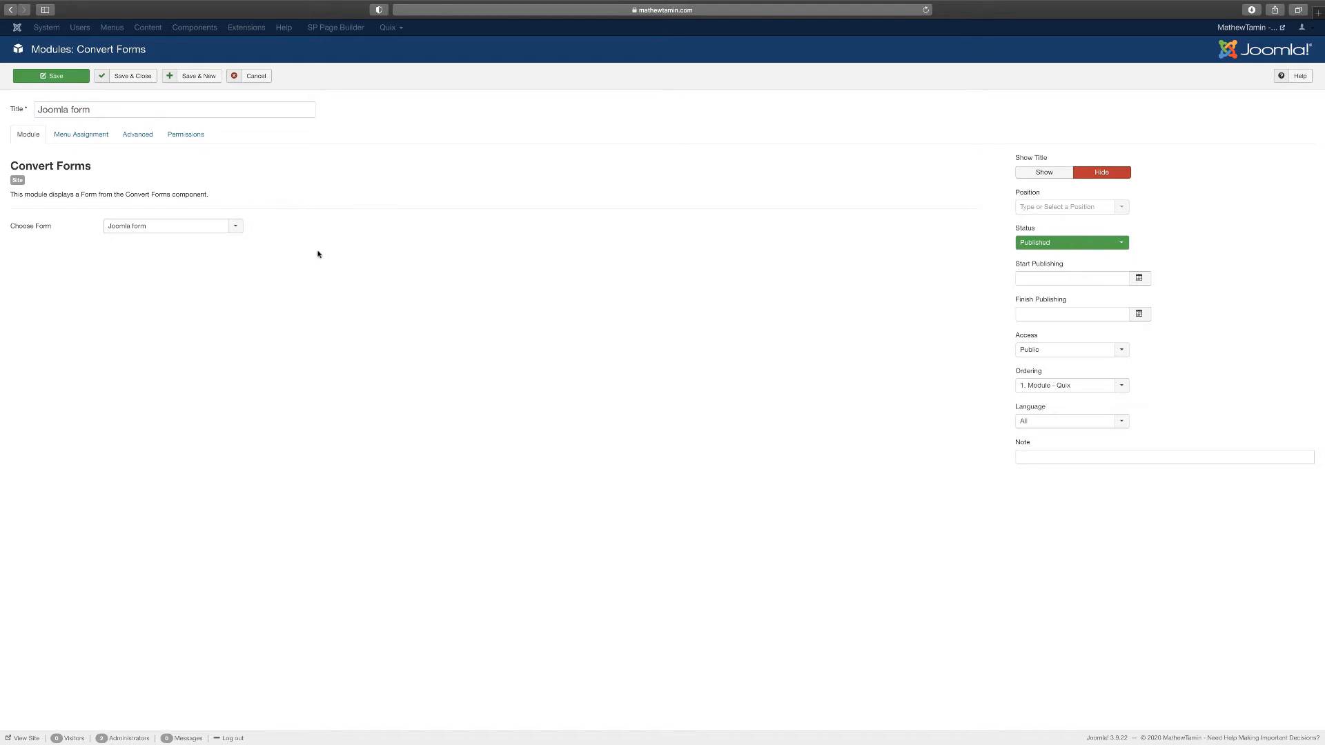
pyautogui.click(81, 134)
# Leave publishing dates empty and access at Public, then save and close the Joomla form module
pyautogui.click(185, 135)
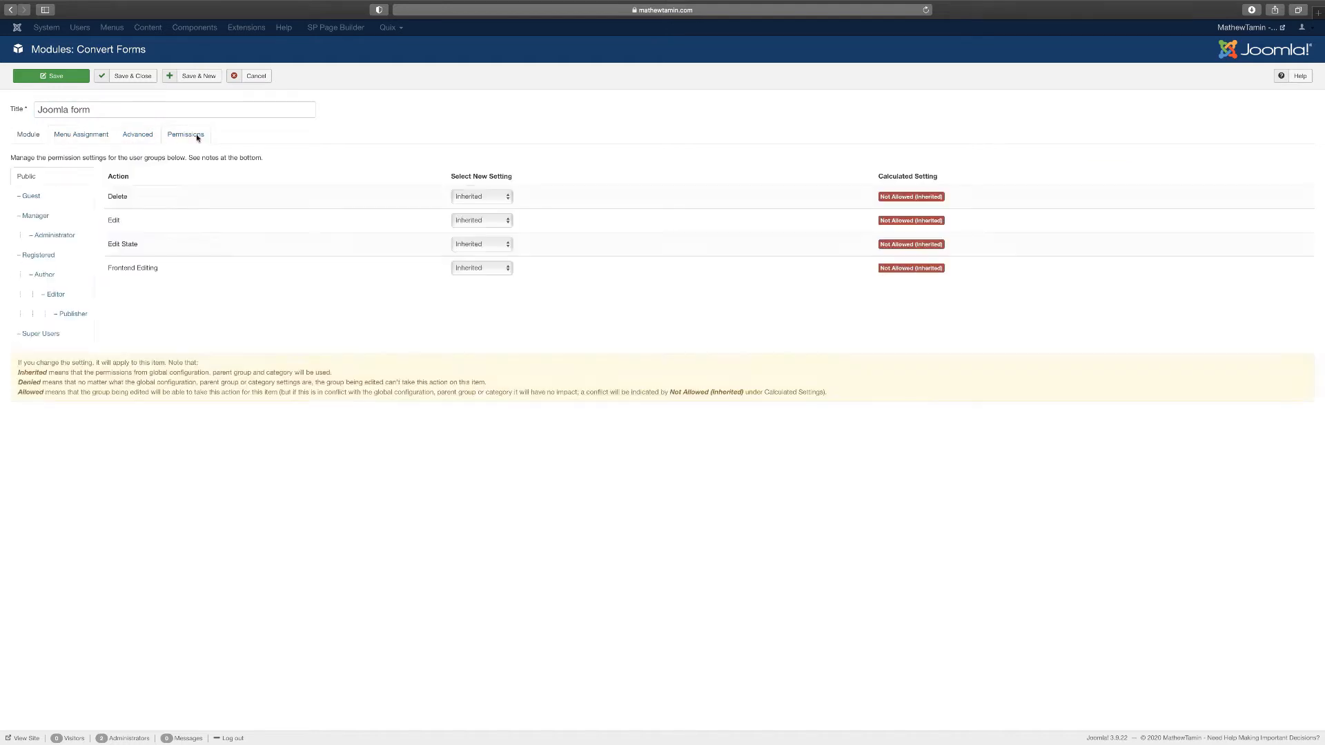
pyautogui.click(29, 136)
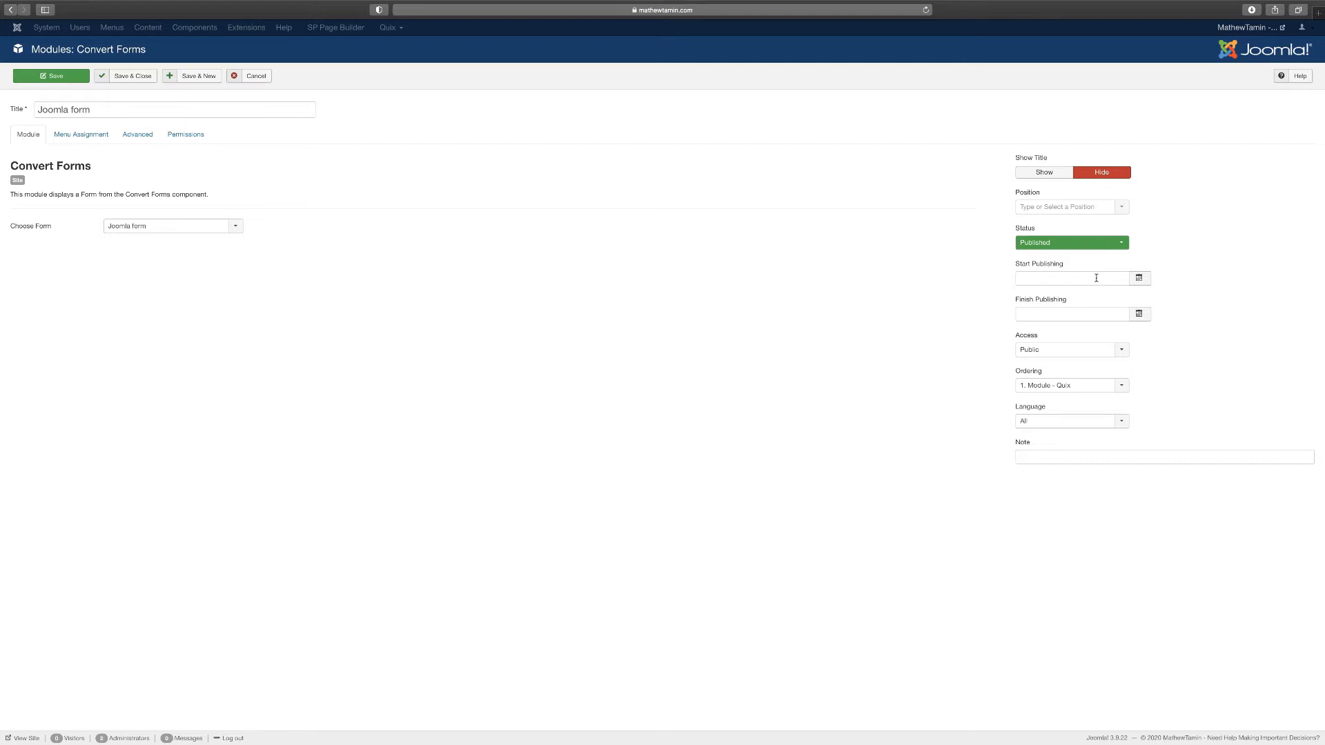
pyautogui.click(1146, 283)
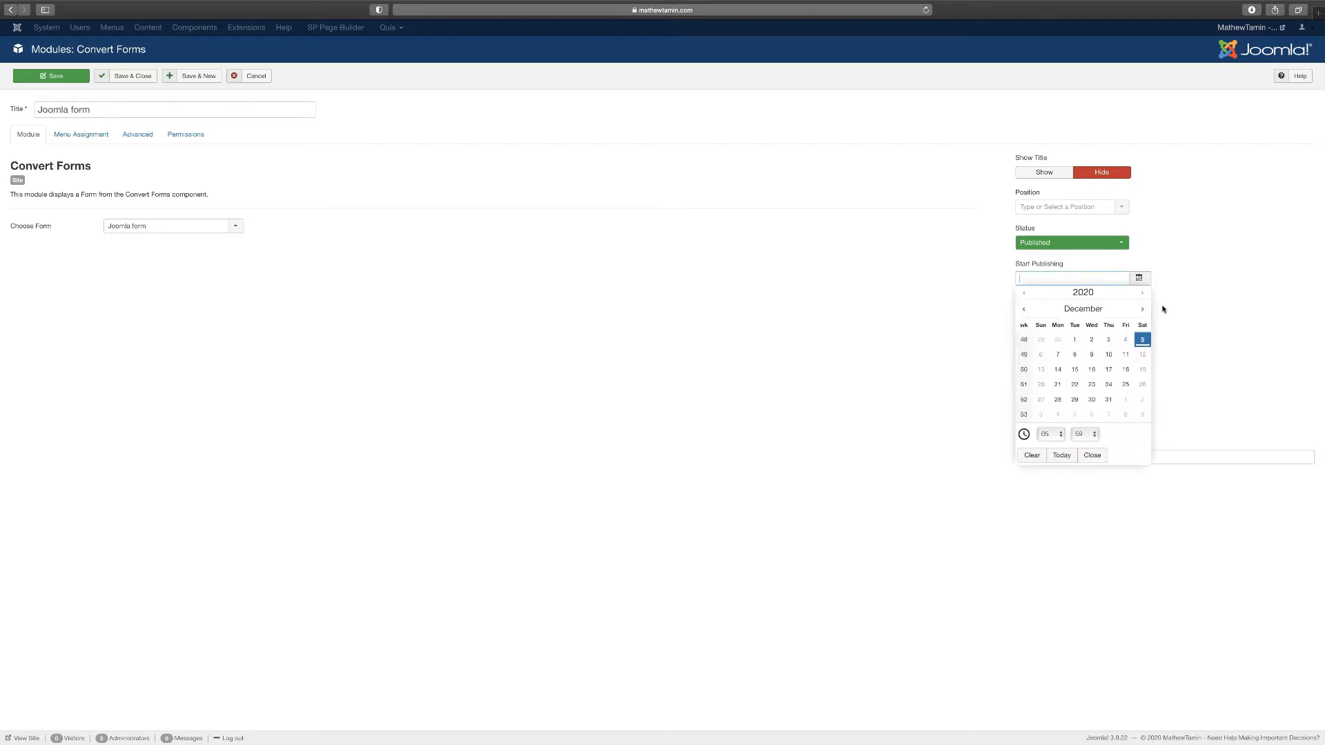
pyautogui.click(1173, 335)
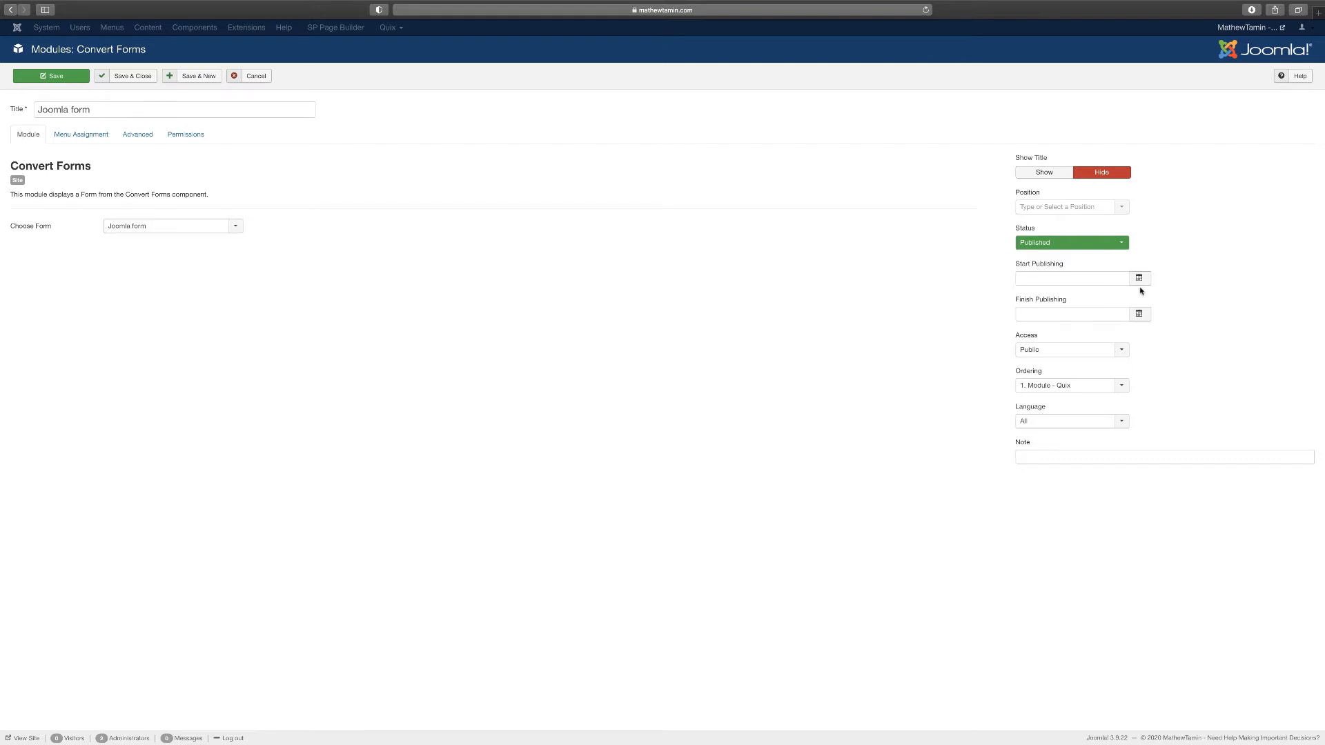
pyautogui.click(1139, 314)
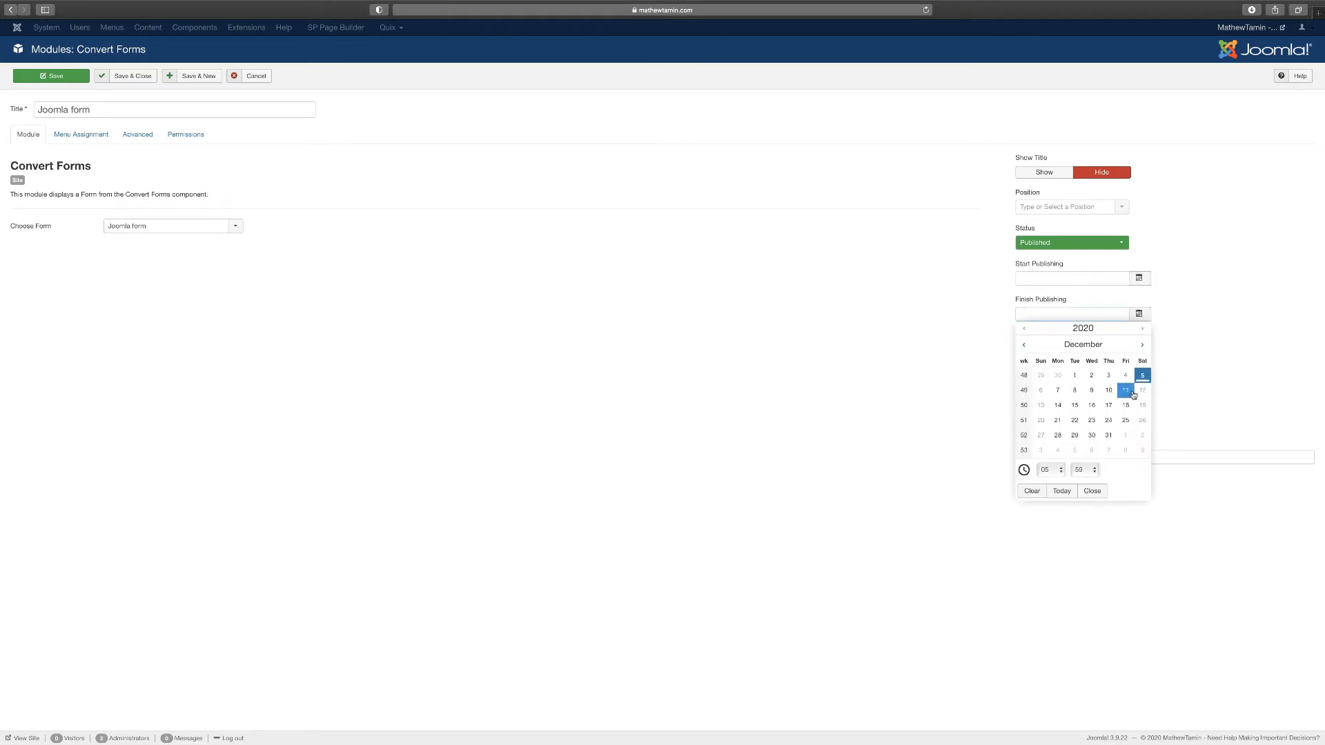
pyautogui.click(1222, 370)
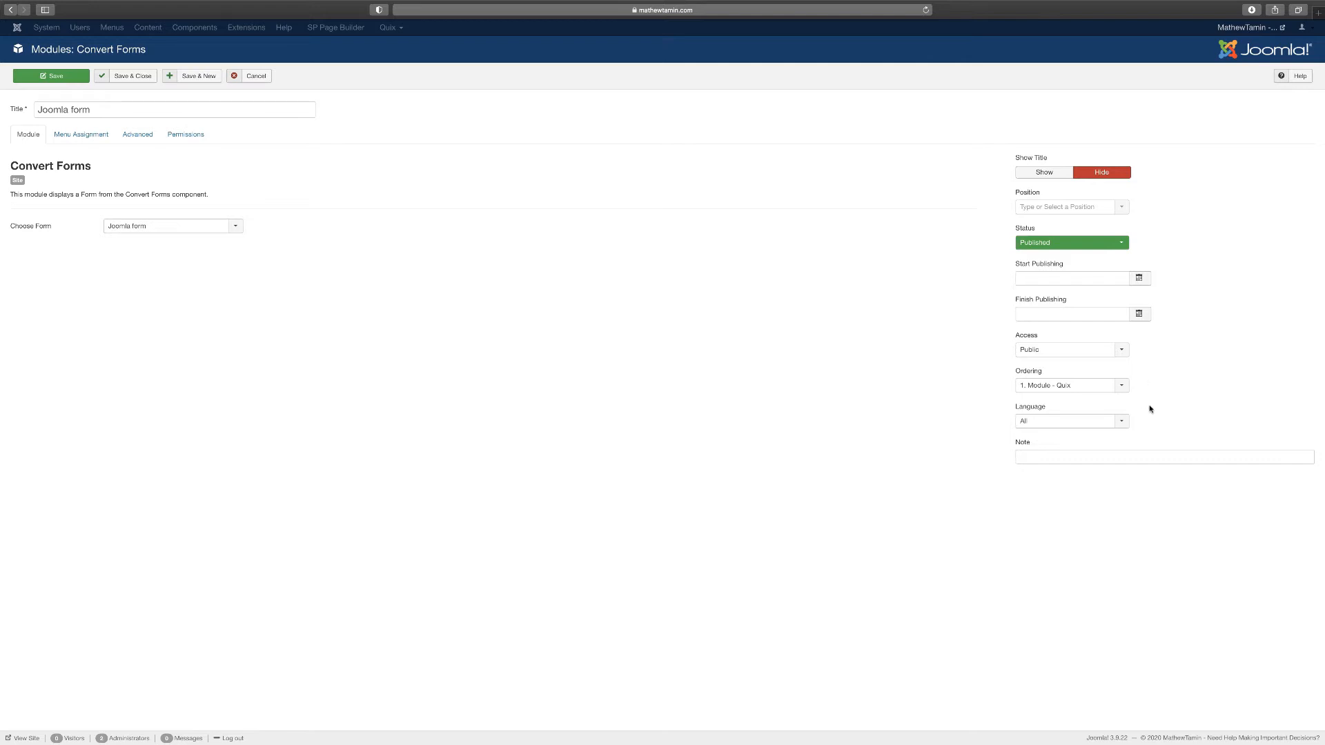
pyautogui.click(1083, 354)
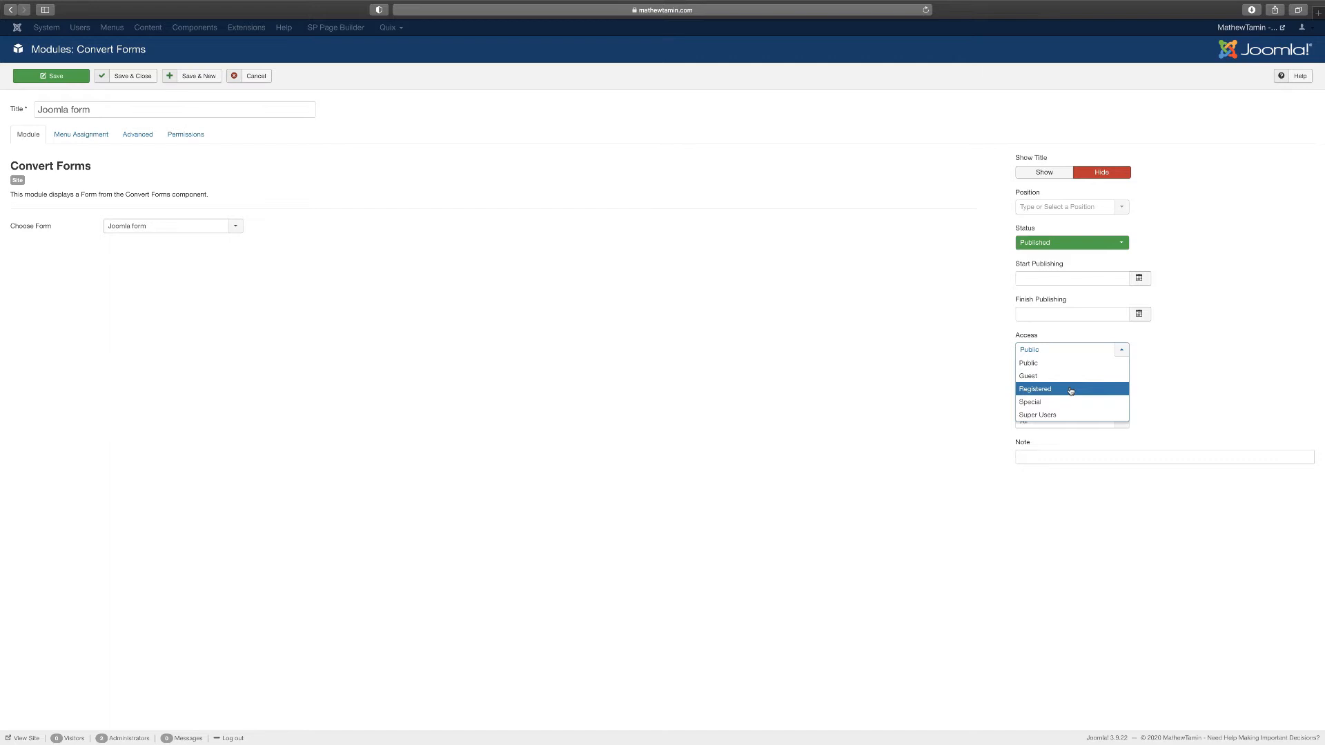
pyautogui.click(936, 407)
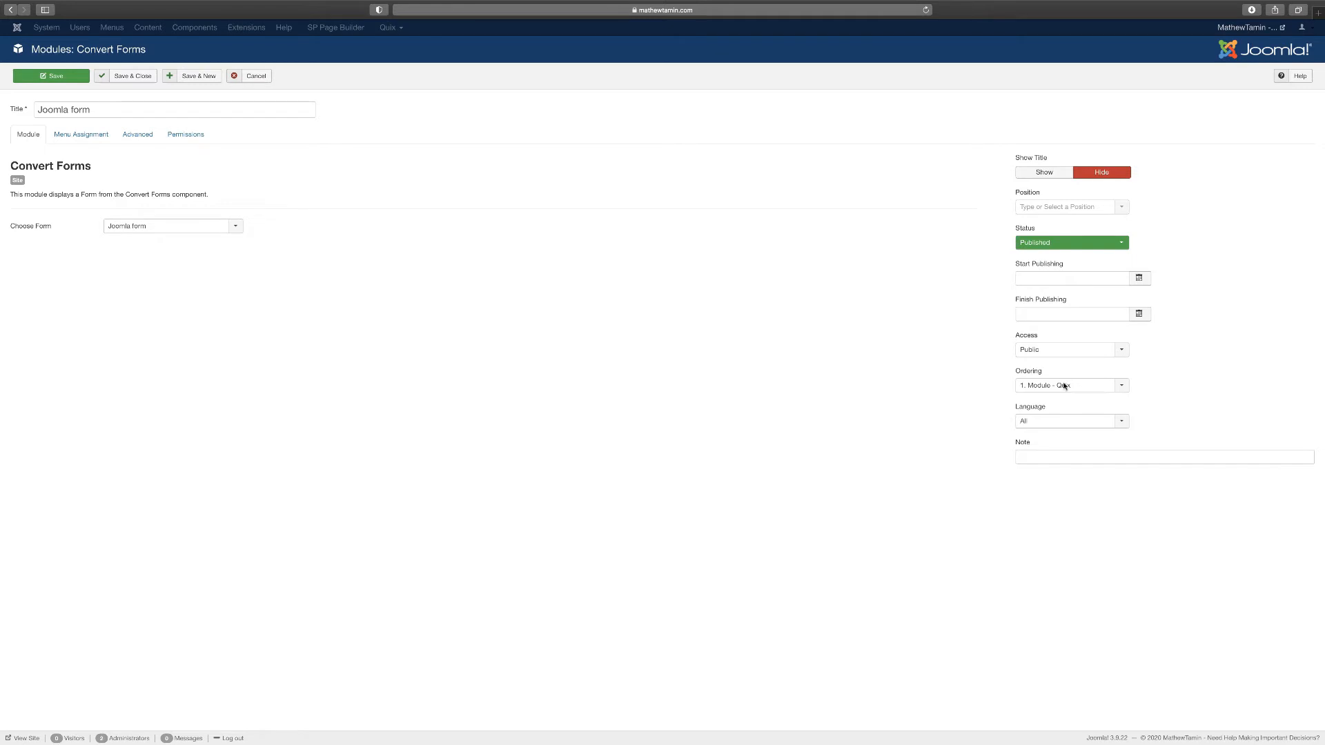
pyautogui.click(123, 77)
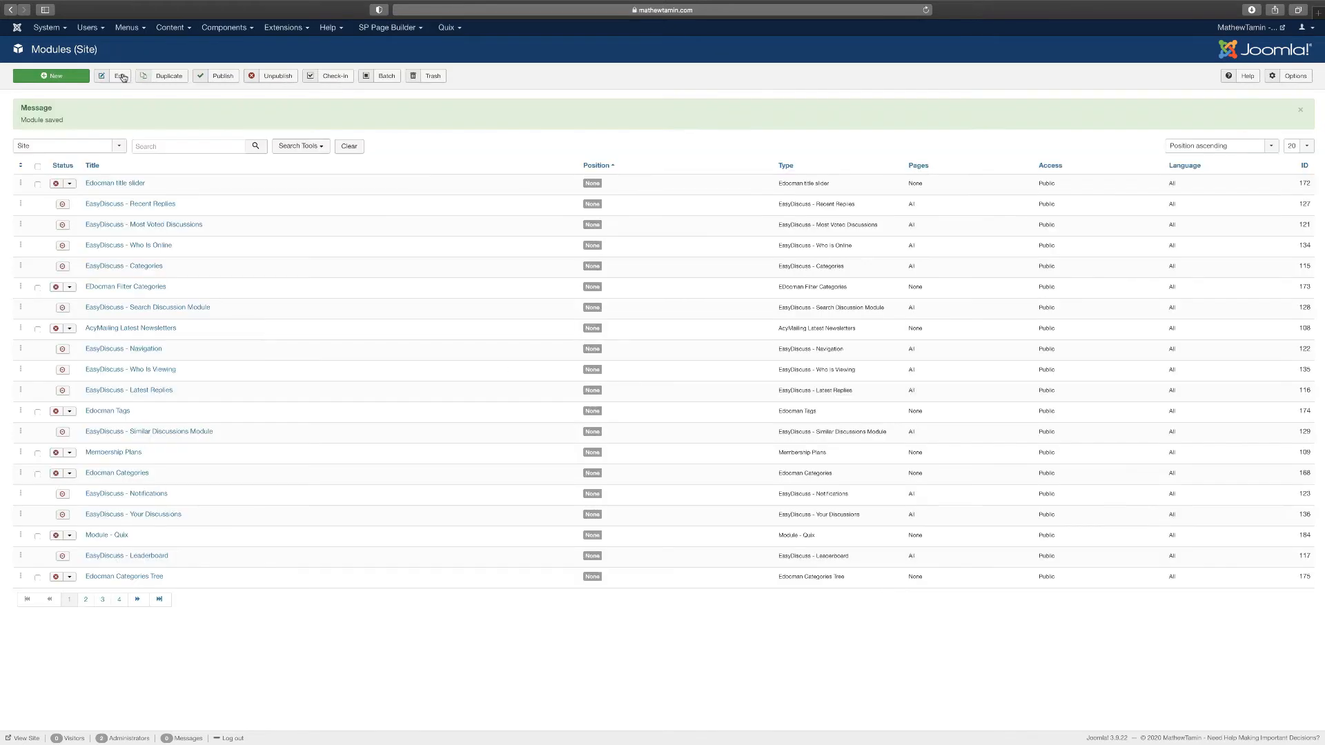
# Open the Convert Forms Options on the reCAPTCHA tab, showing empty site and secret keys
pyautogui.click(220, 30)
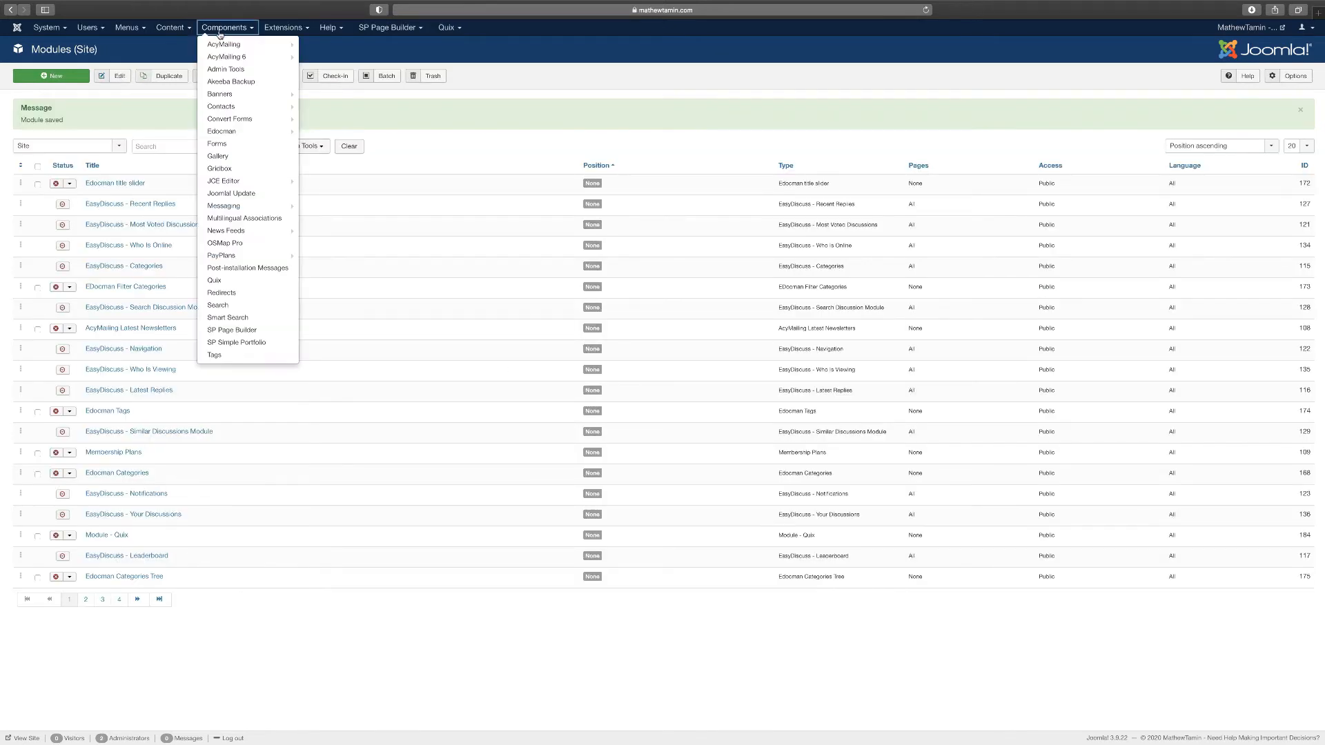
pyautogui.click(269, 120)
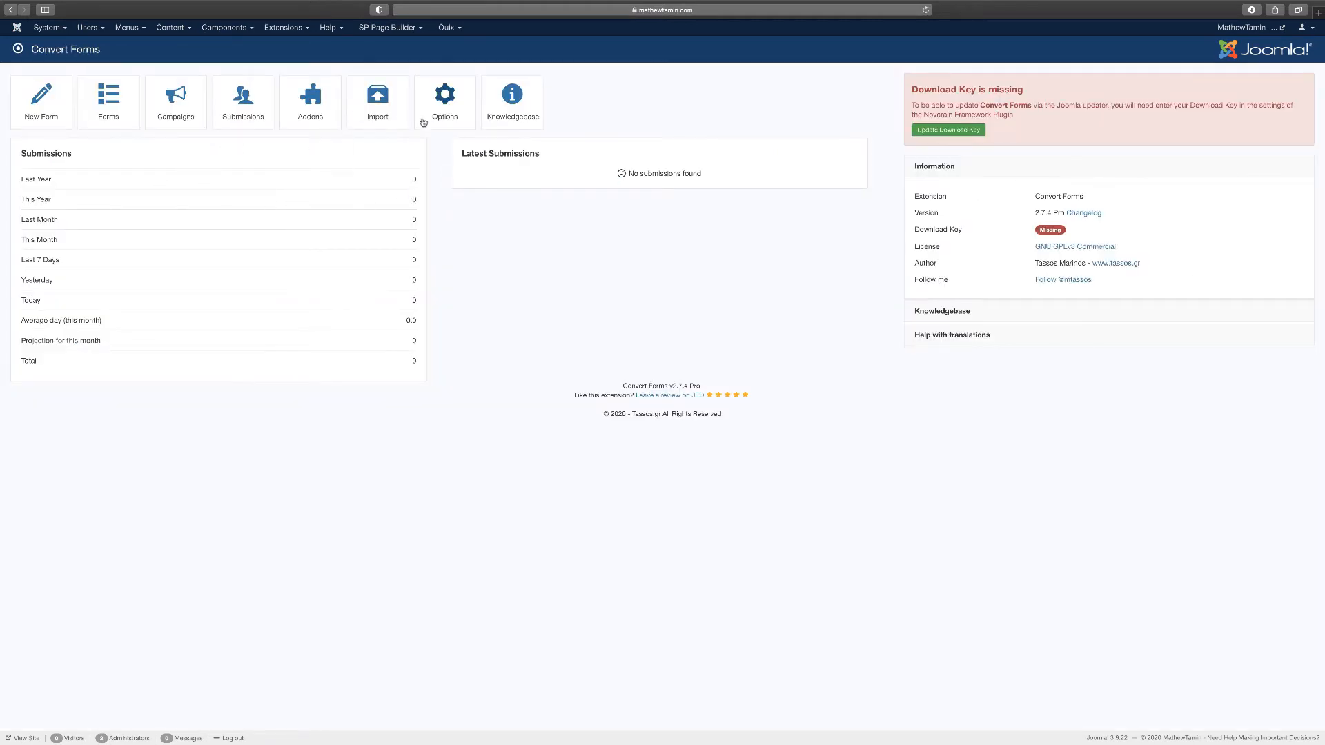
pyautogui.click(448, 111)
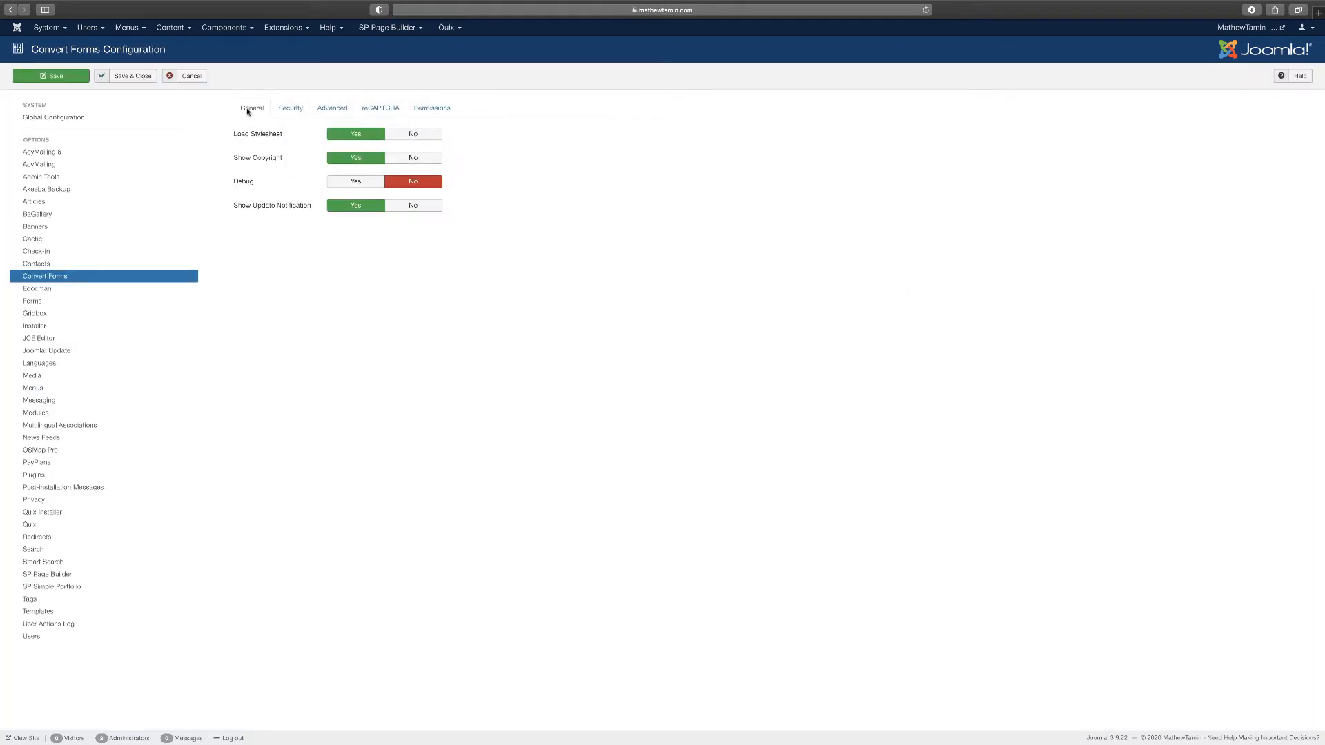
pyautogui.moveTo(250, 140)
pyautogui.click(380, 111)
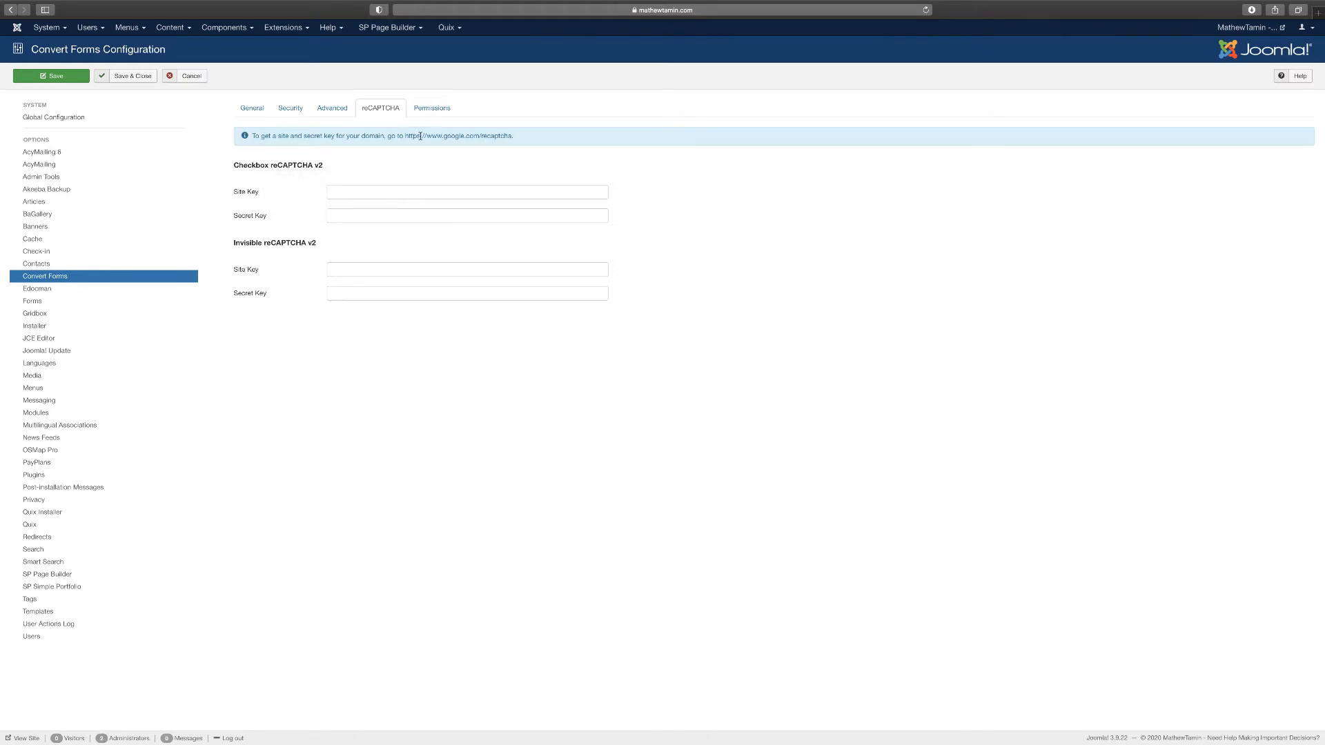
pyautogui.moveTo(242, 219)
pyautogui.click(216, 30)
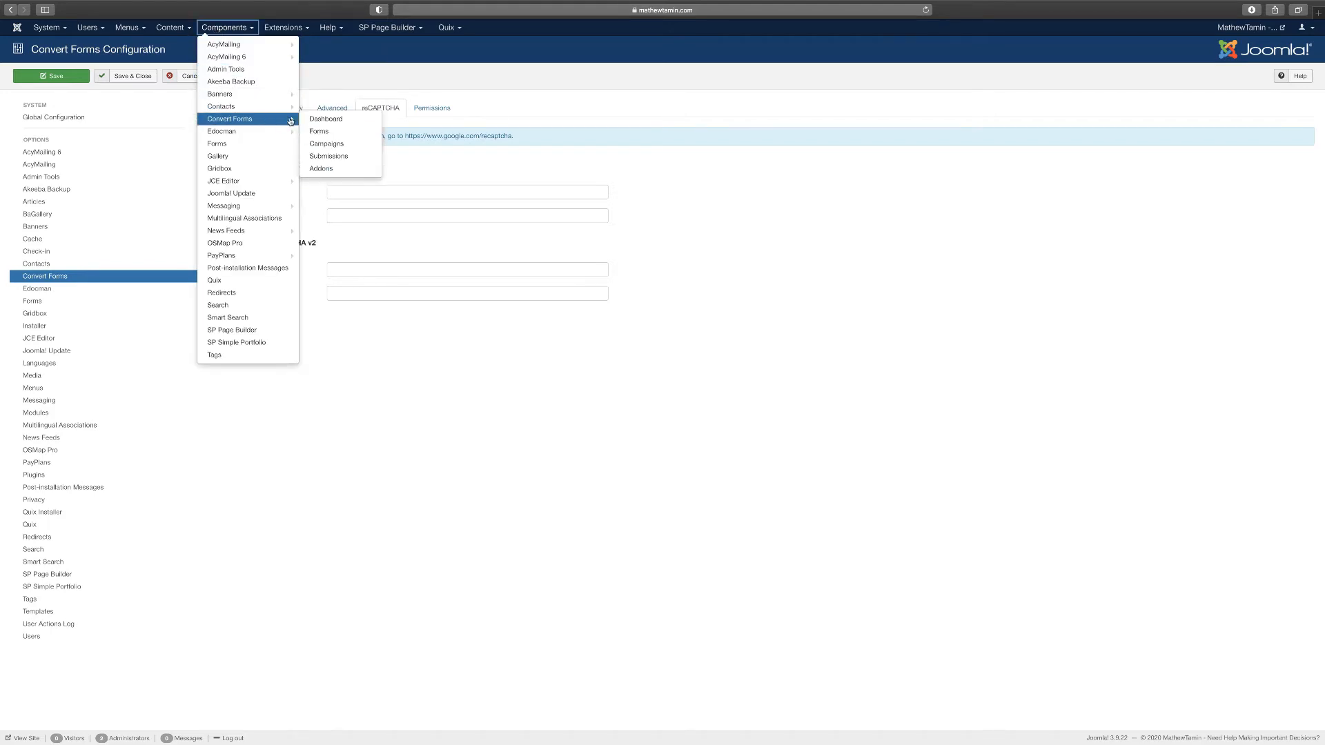
# Return to the Convert Forms dashboard and browse the Addons list
pyautogui.click(323, 122)
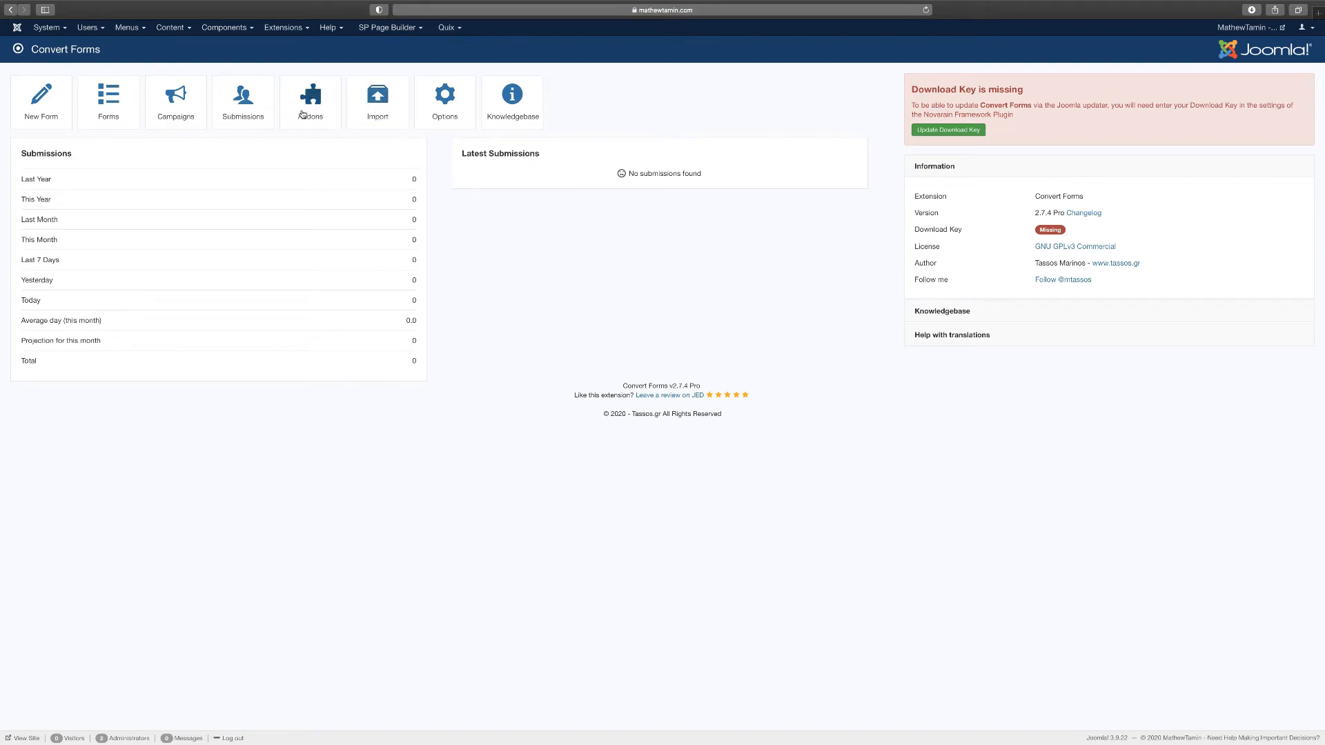
pyautogui.click(310, 103)
pyautogui.scroll(-5, 690, 378)
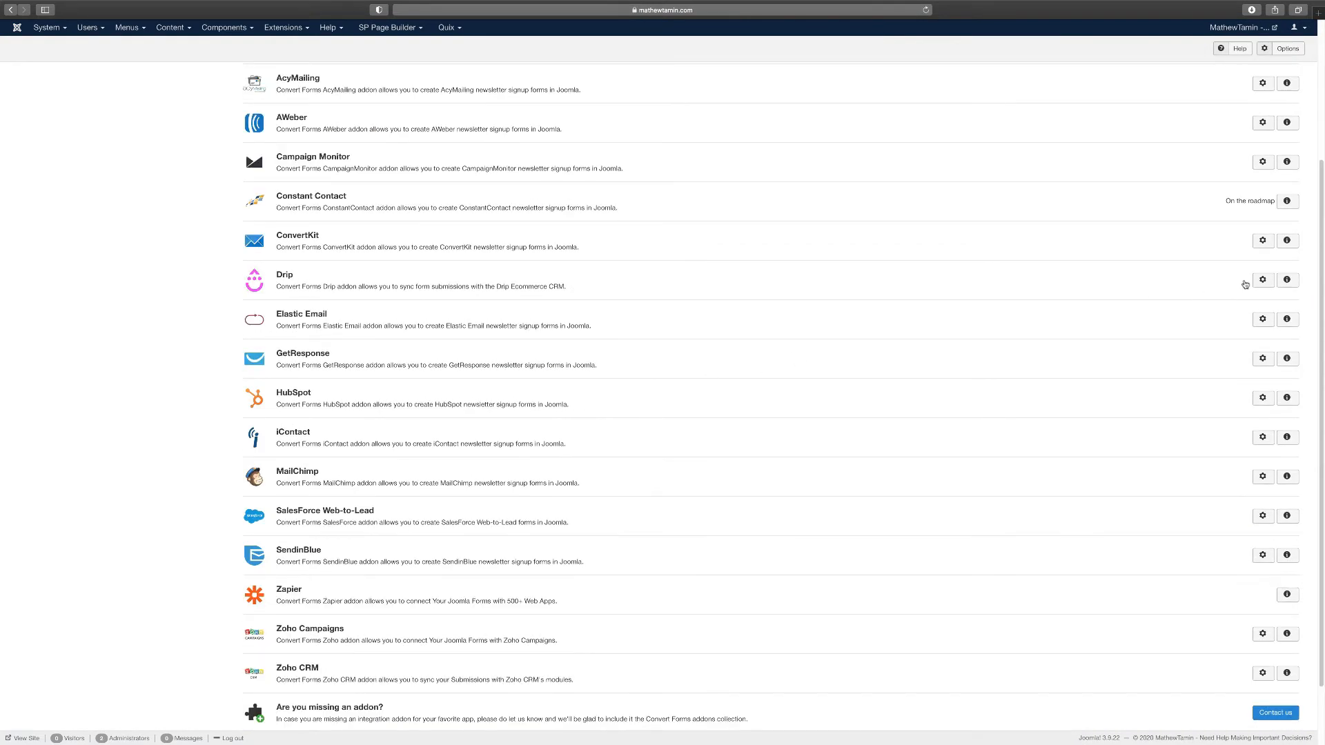
pyautogui.moveTo(1320, 274); pyautogui.dragTo(1323, 234)
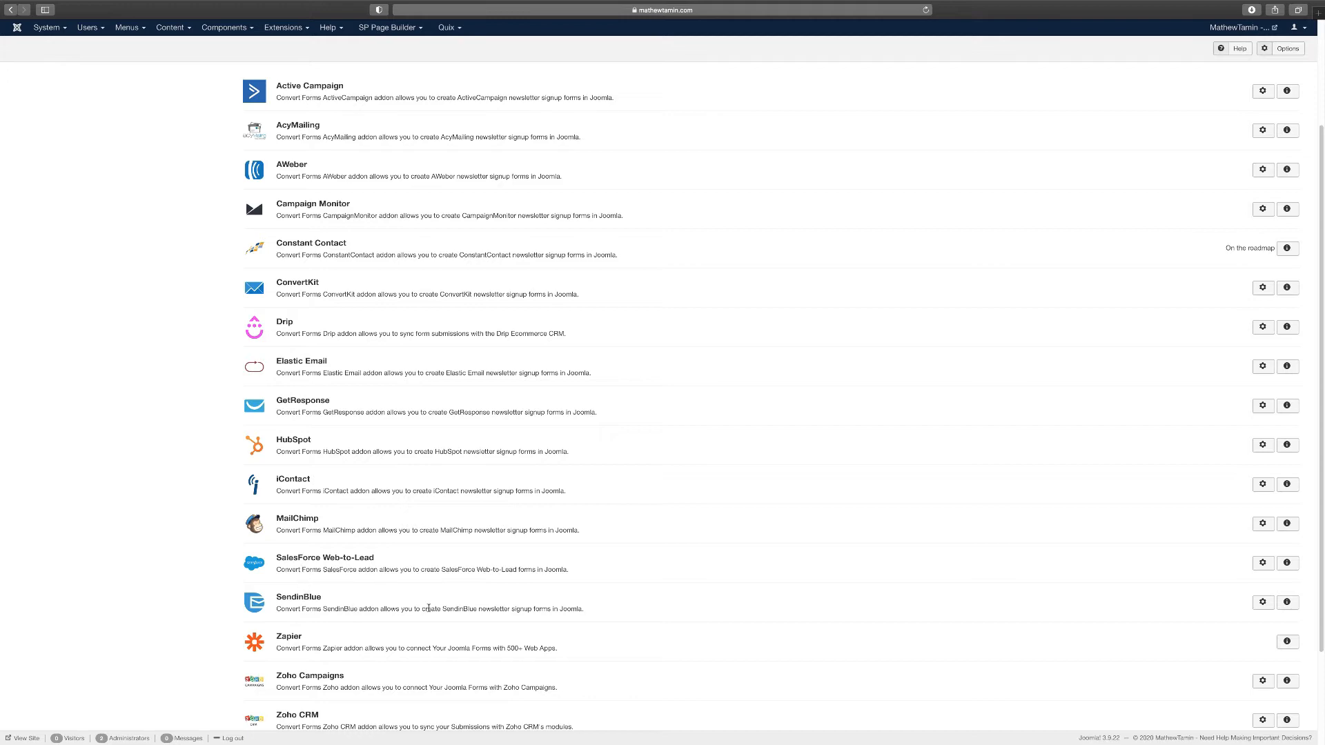
pyautogui.scroll(-3, 428, 608)
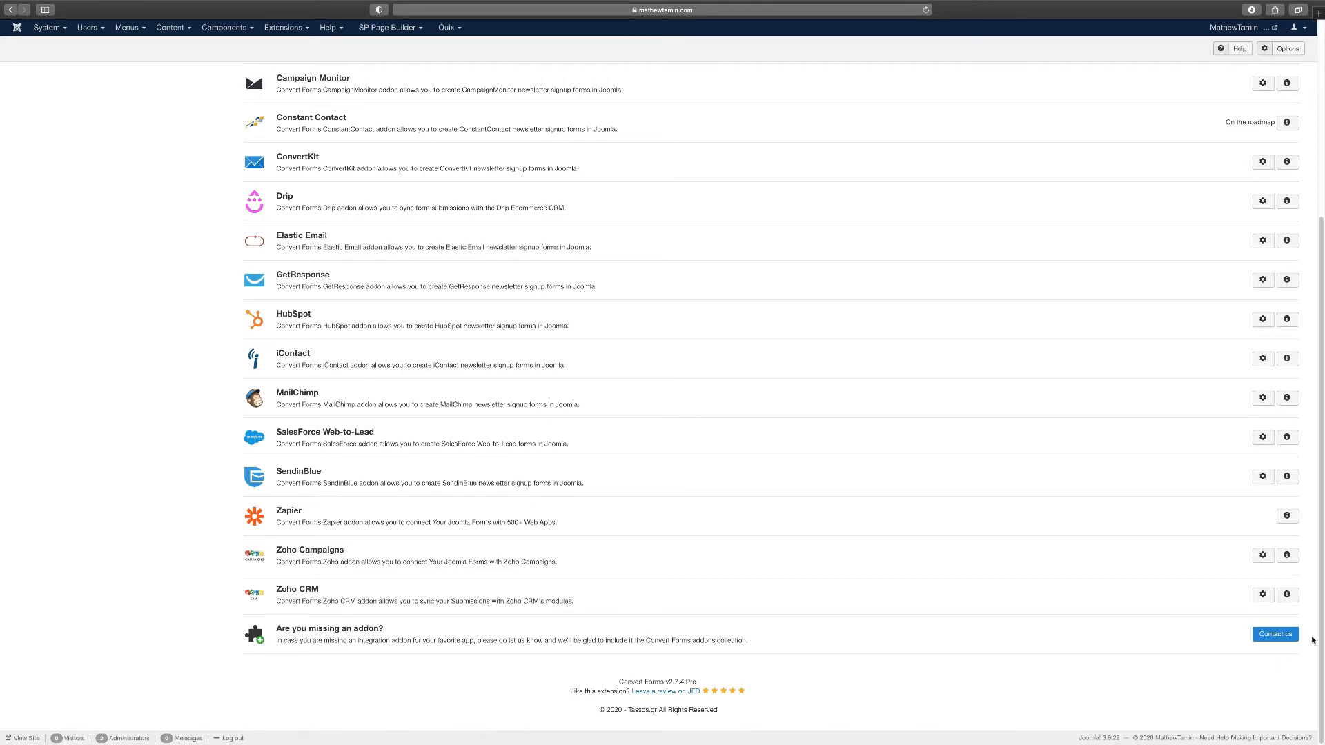
pyautogui.scroll(1, 1259, 357)
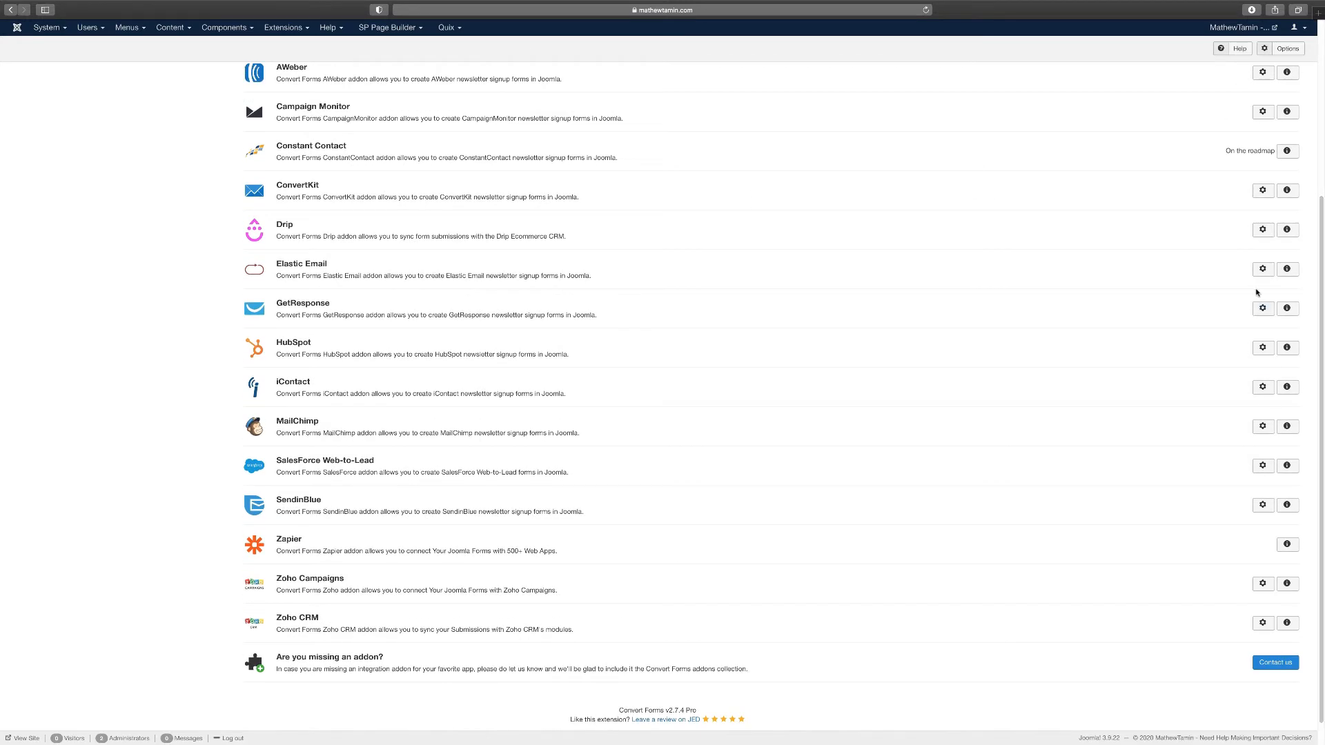
# Read the Drip addon's documentation article, then return to the addons page
pyautogui.click(1293, 232)
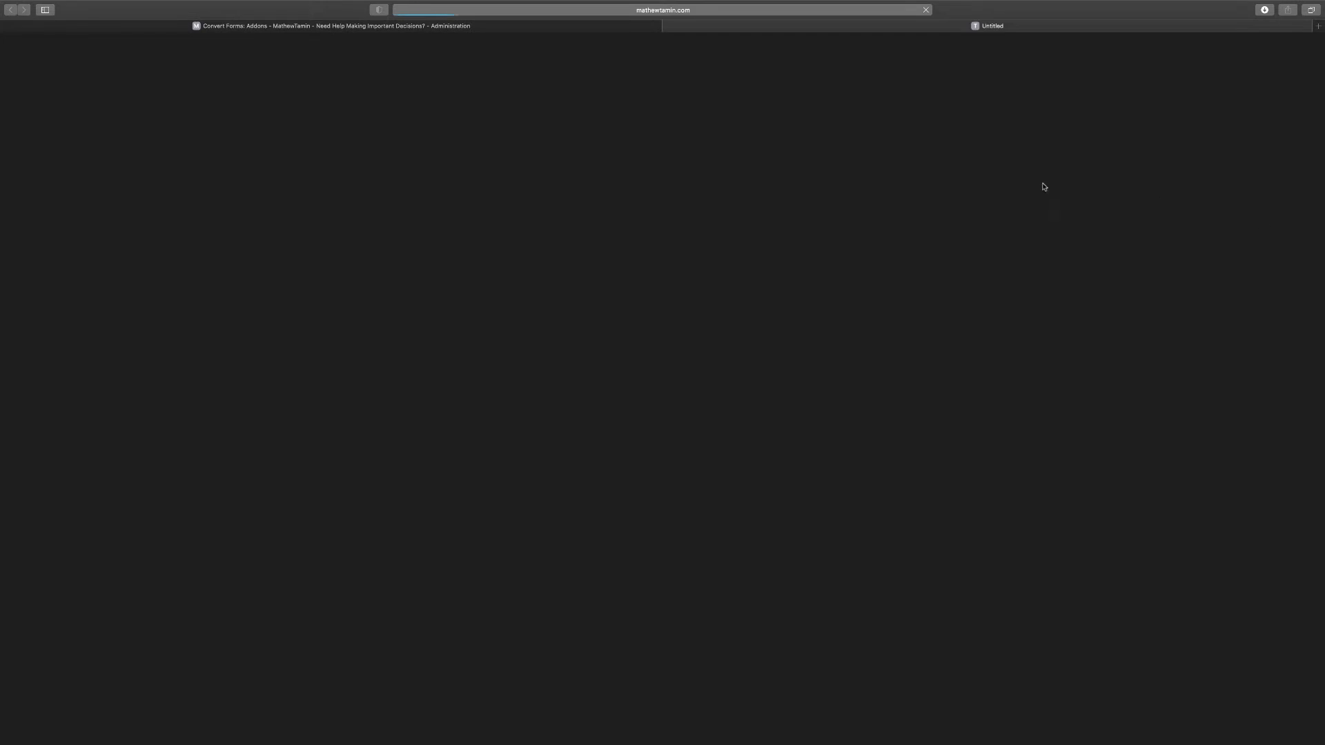
pyautogui.click(589, 27)
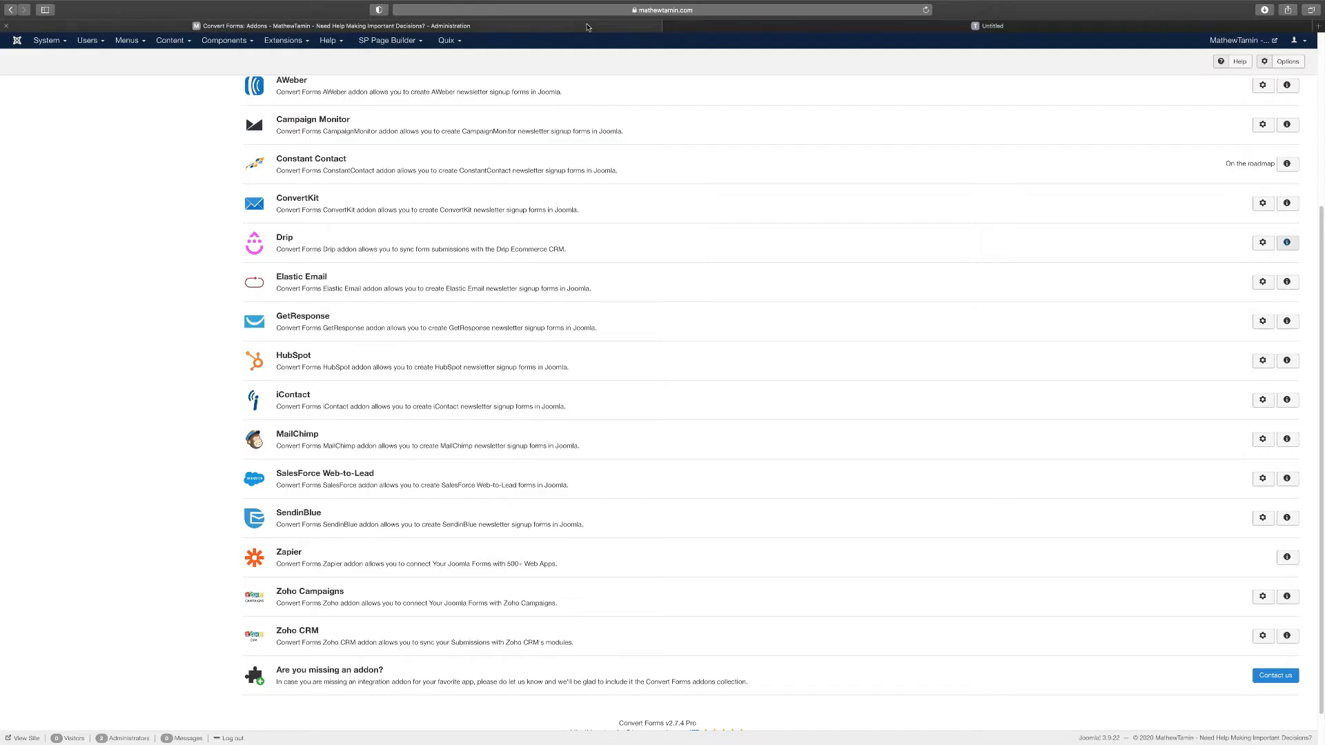
pyautogui.click(671, 28)
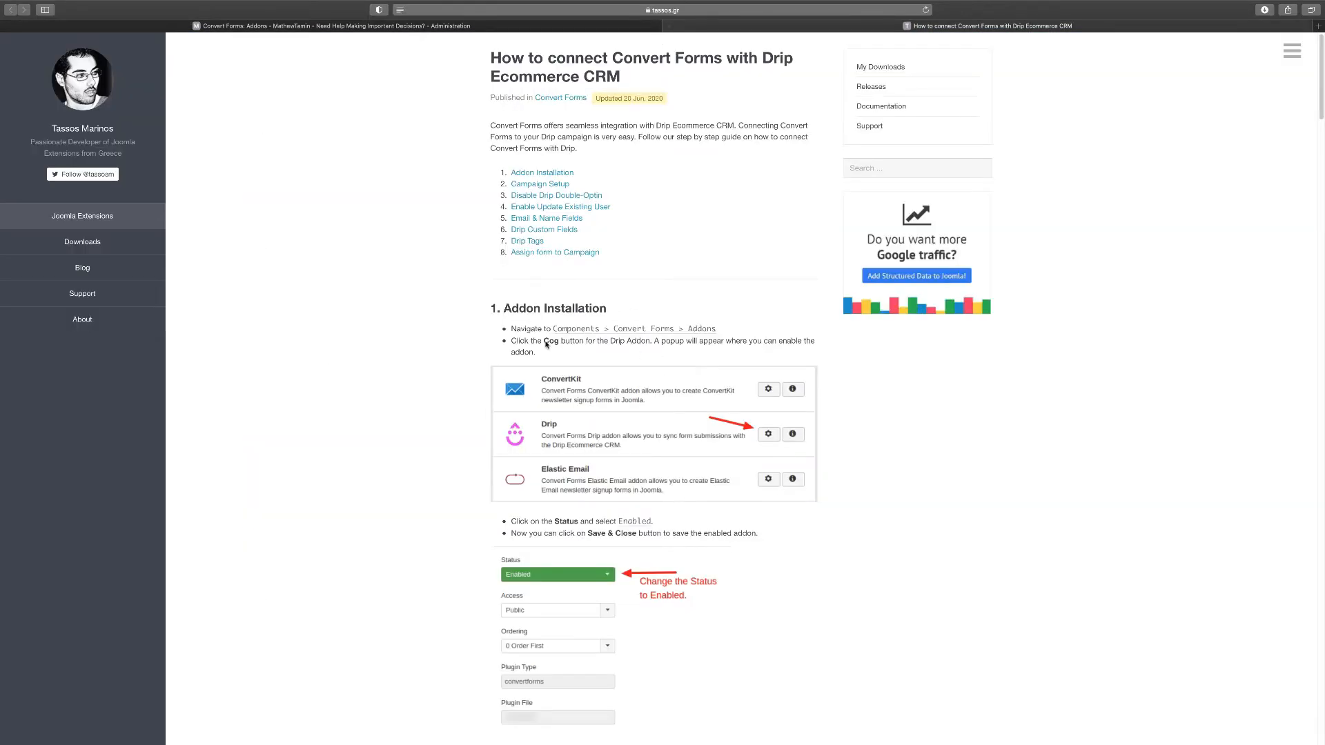
pyautogui.scroll(-1, 592, 389)
pyautogui.click(644, 28)
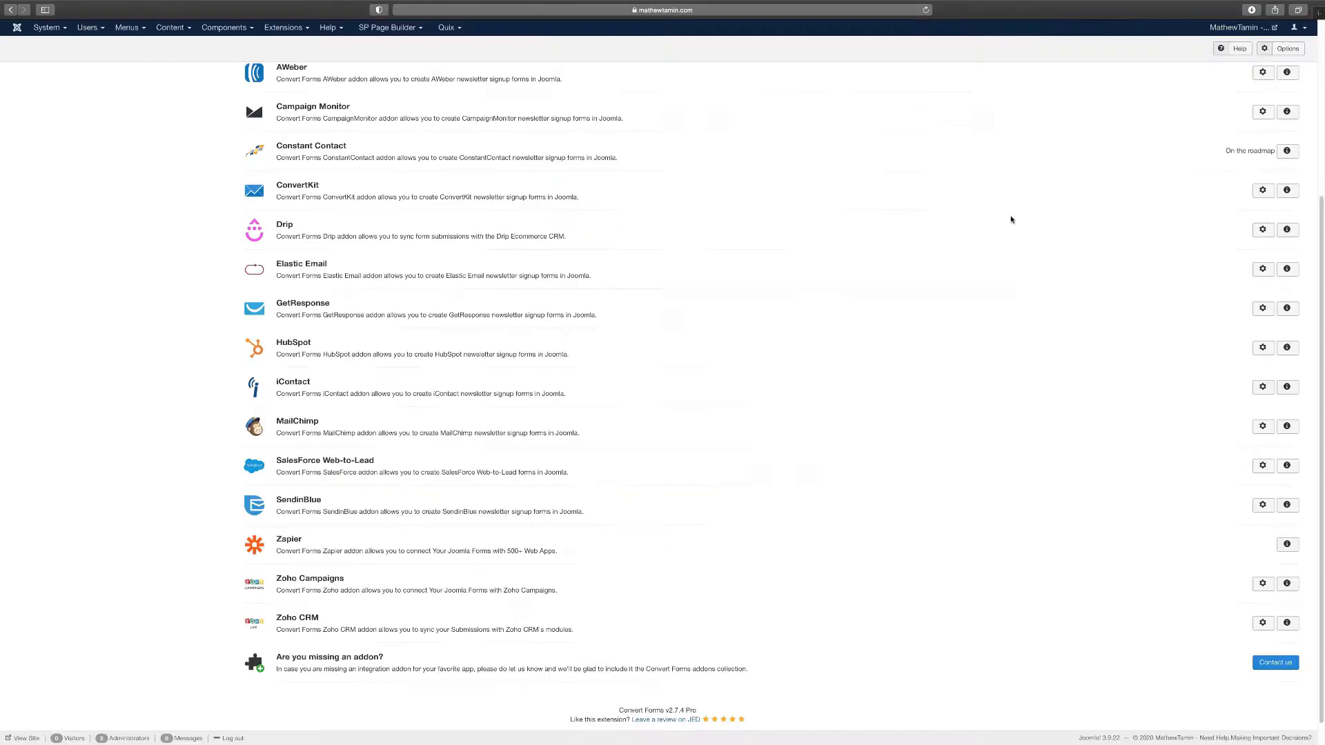
# Check the Elastic Email addon settings without changes and go back to the dashboard
pyautogui.click(1264, 270)
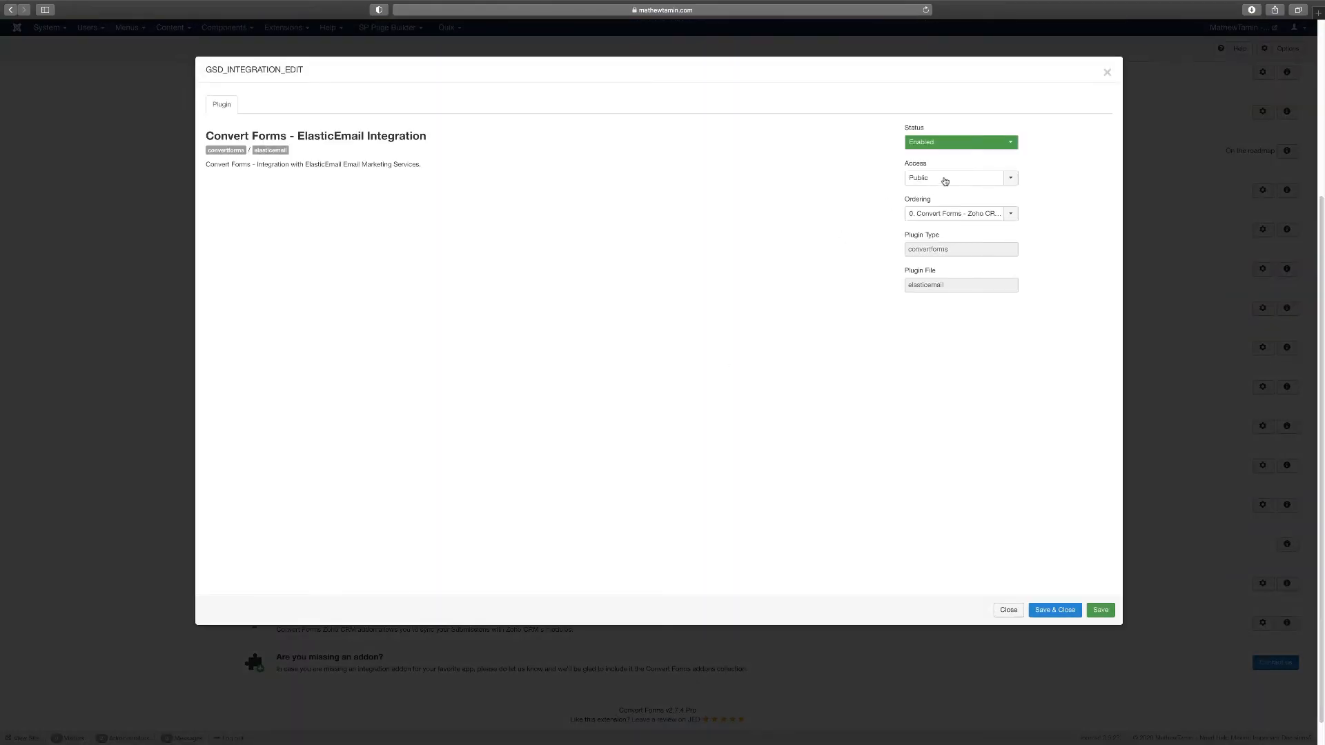
pyautogui.click(1011, 610)
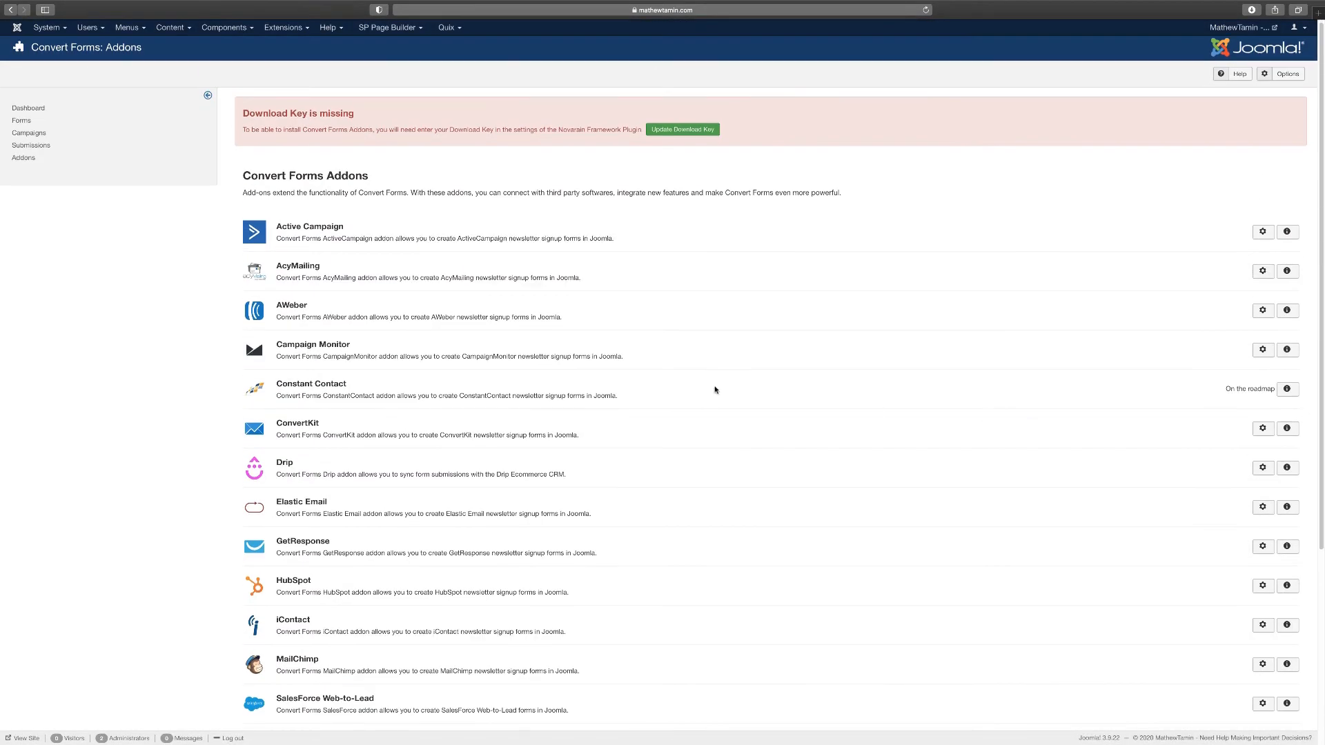
pyautogui.scroll(-3, 715, 390)
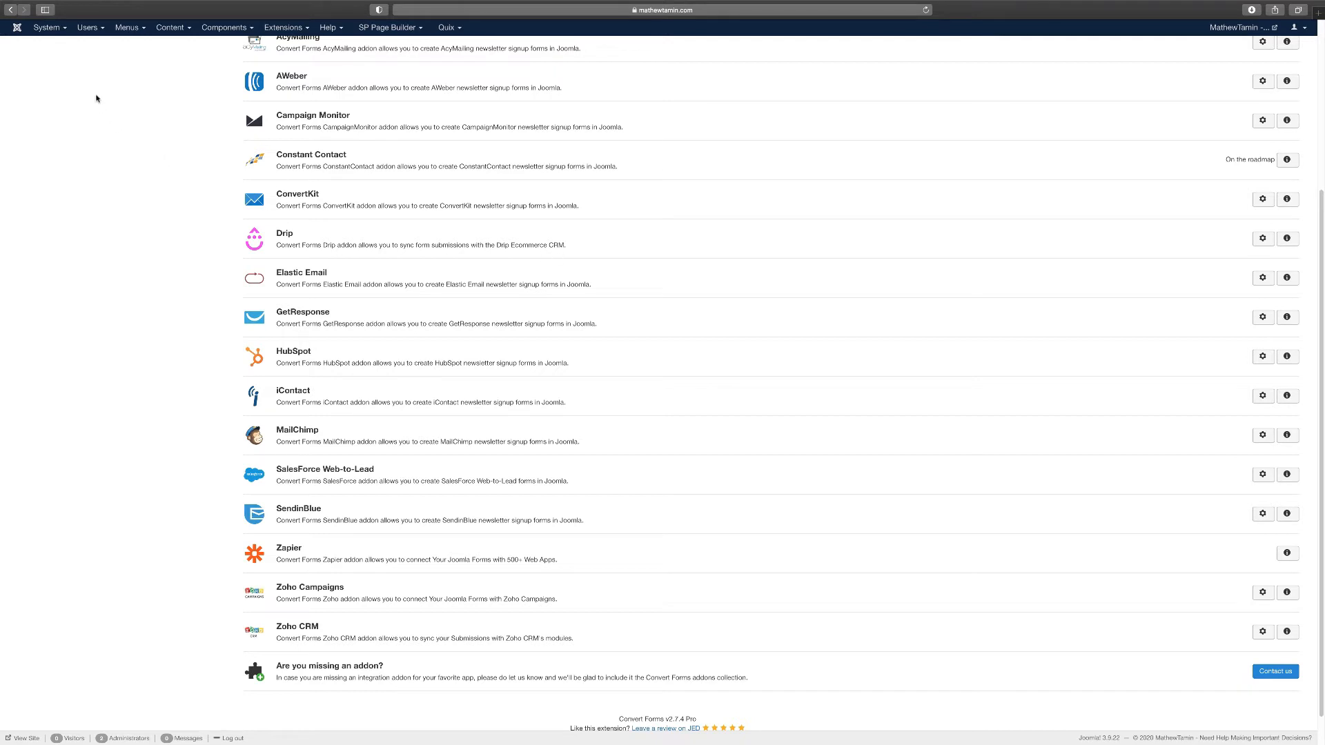
pyautogui.click(11, 11)
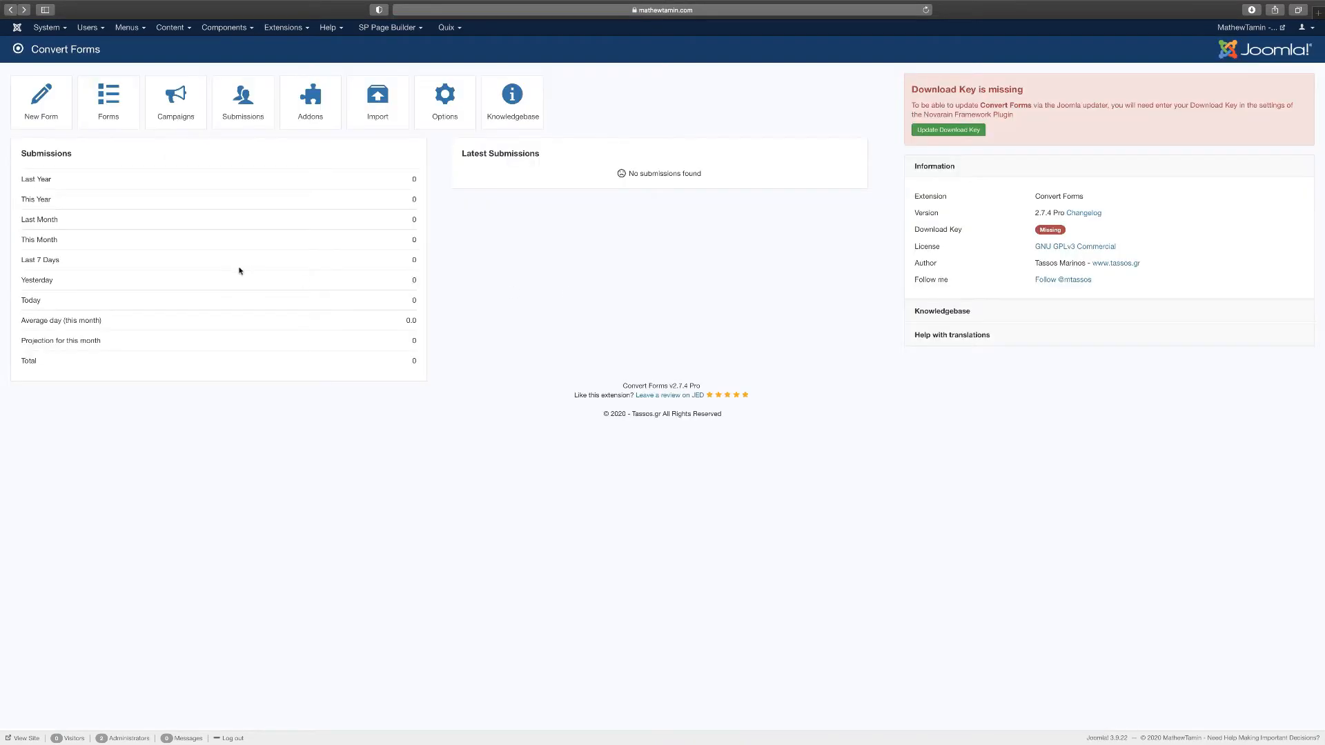
# Create a new Convert Forms campaign named 'Joomla Campaign'
pyautogui.click(176, 103)
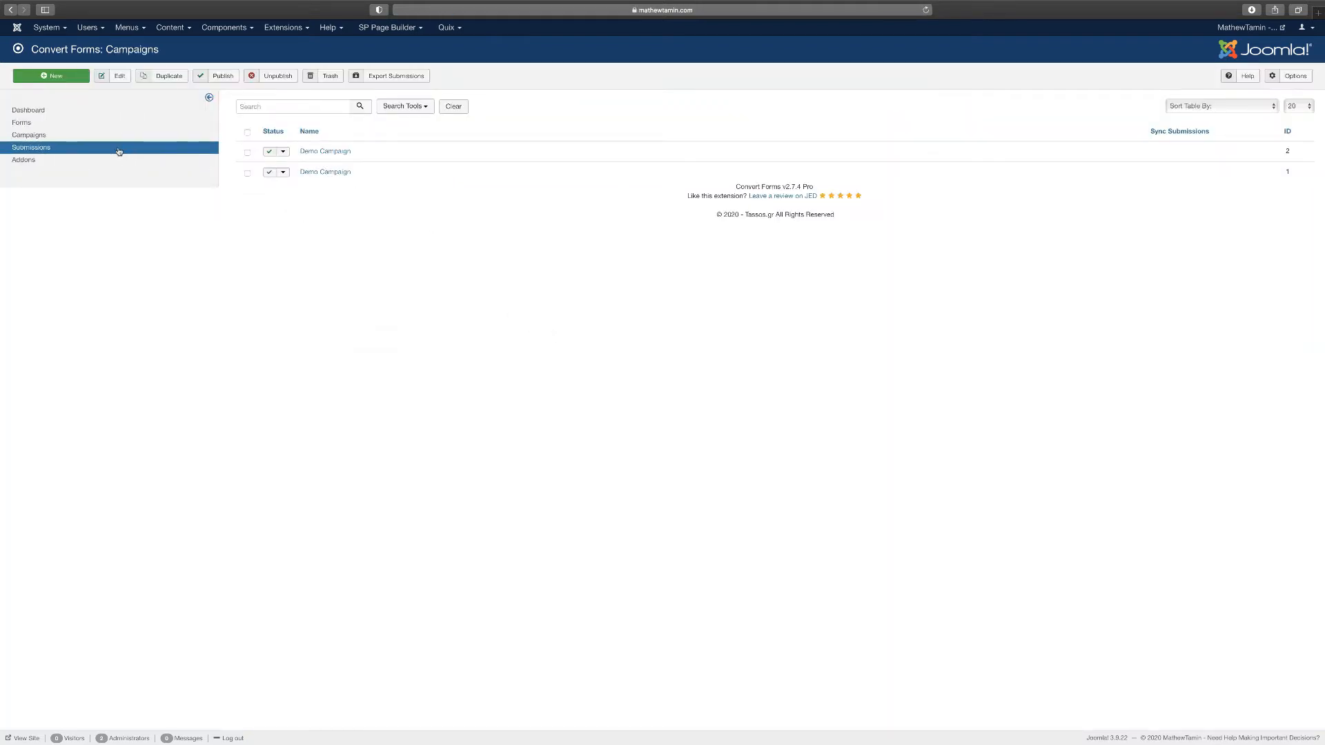
pyautogui.click(75, 80)
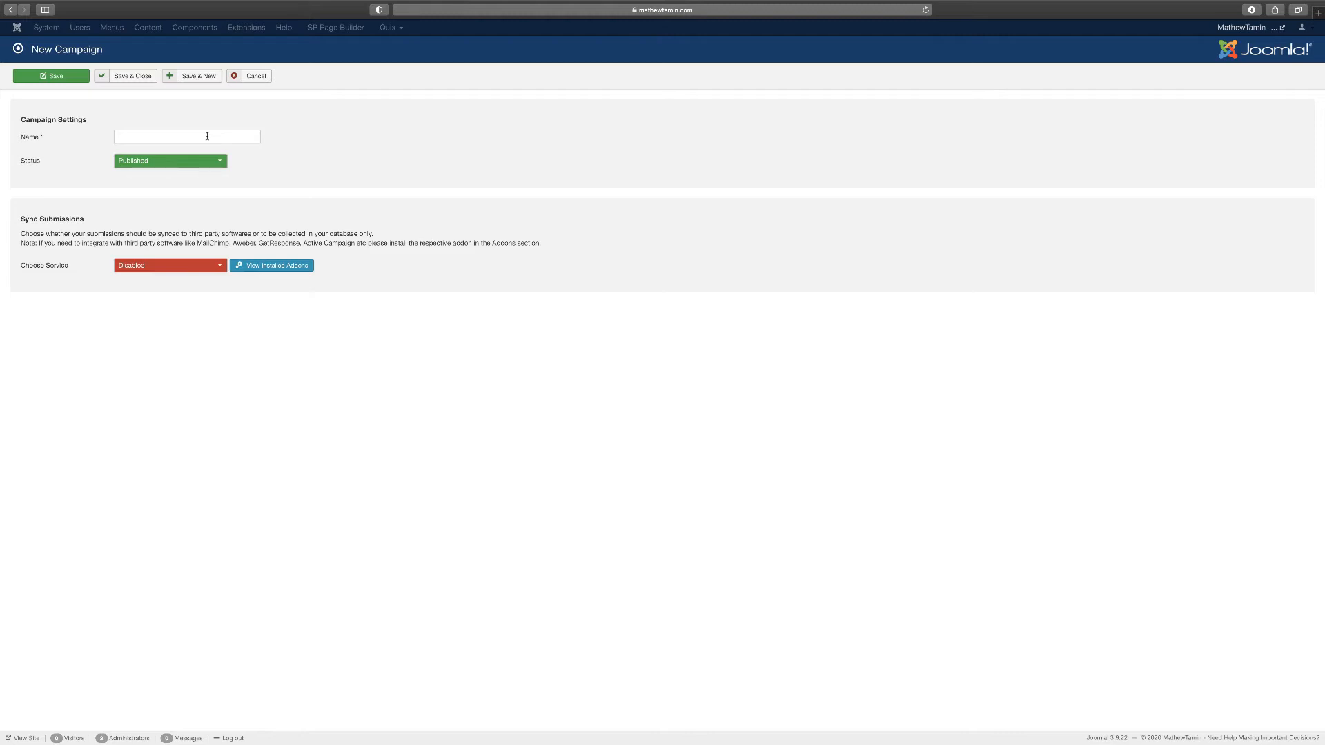
pyautogui.click(207, 136)
pyautogui.write('Joomla Campaign')
# Choose AcyMailing as the campaign's sync service
pyautogui.click(158, 266)
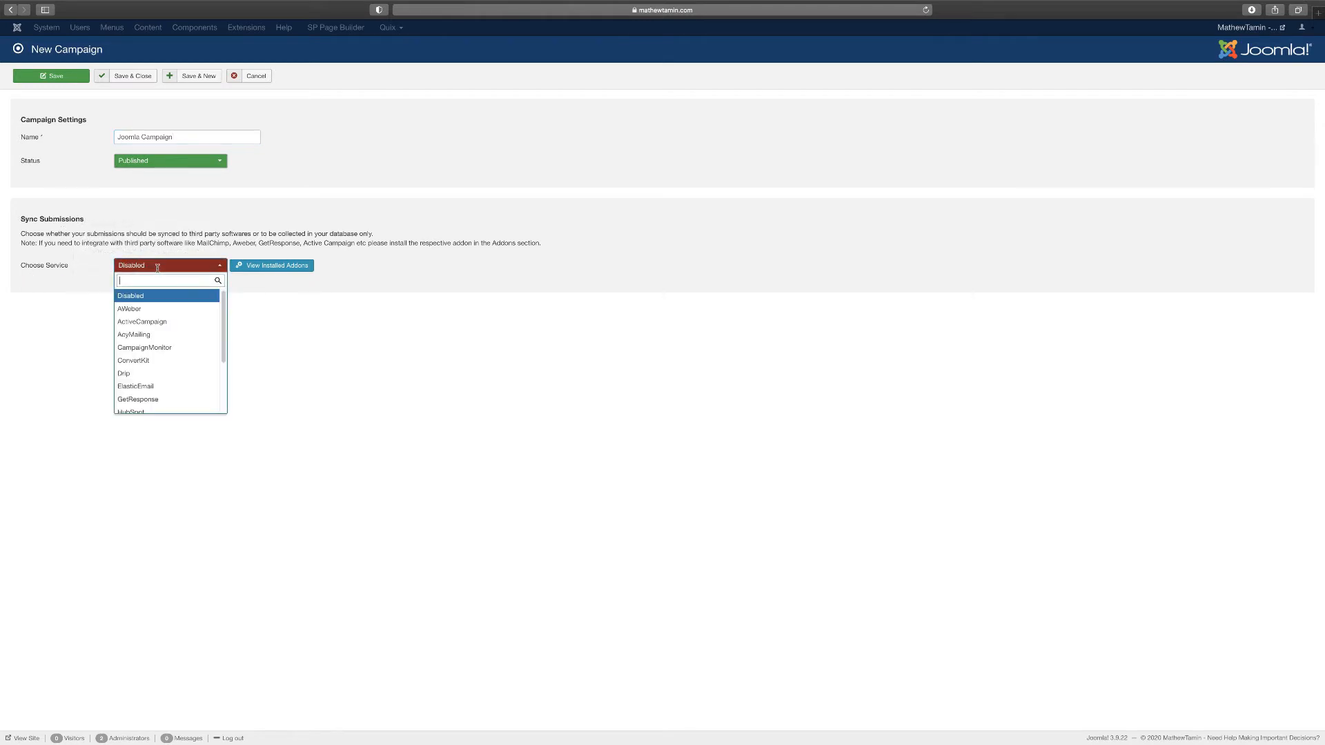
pyautogui.moveTo(221, 310); pyautogui.dragTo(220, 365)
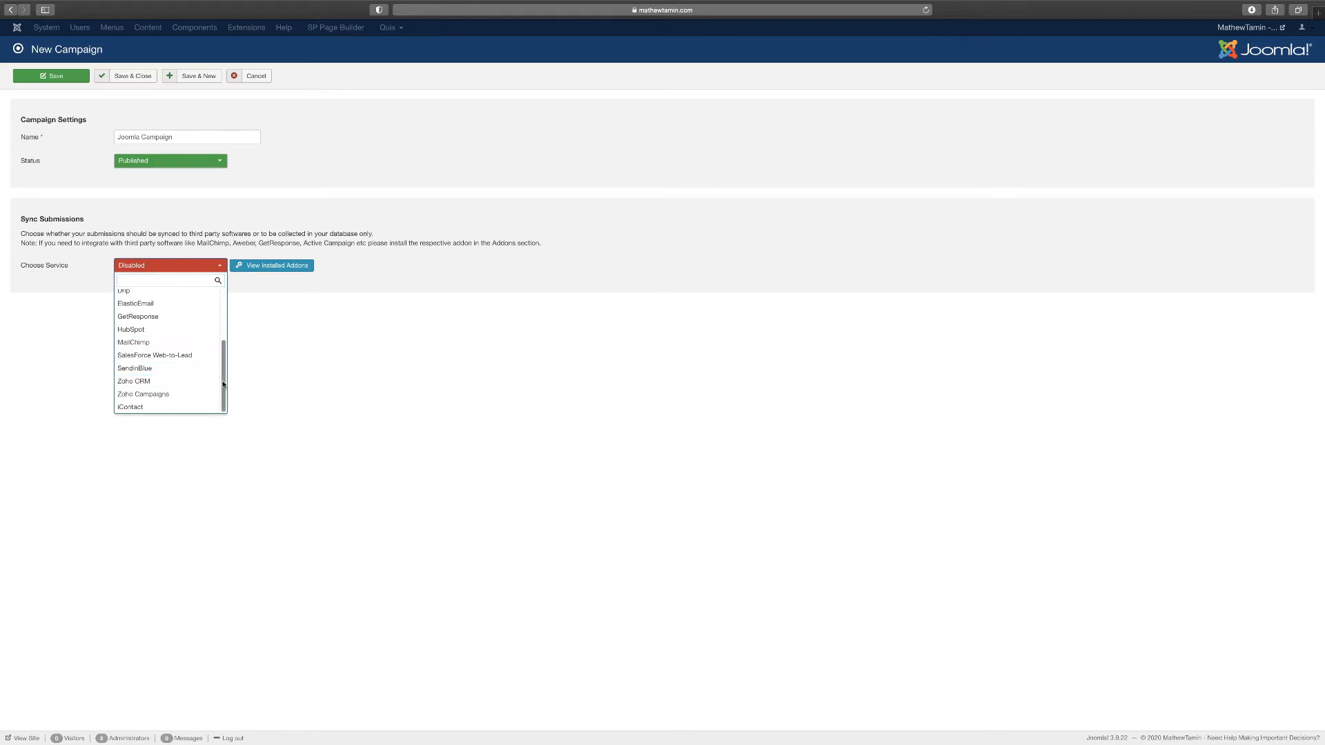
pyautogui.scroll(1, 224, 354)
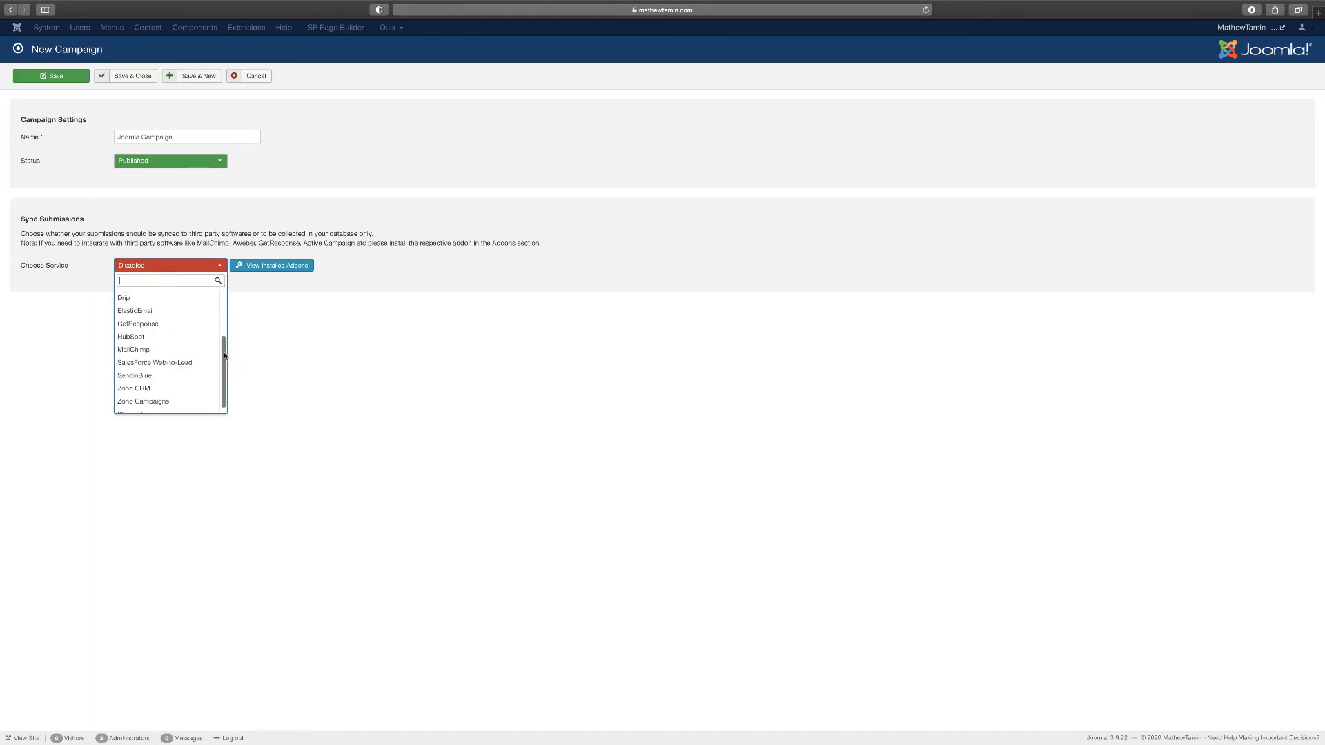
pyautogui.moveTo(225, 355); pyautogui.dragTo(225, 310)
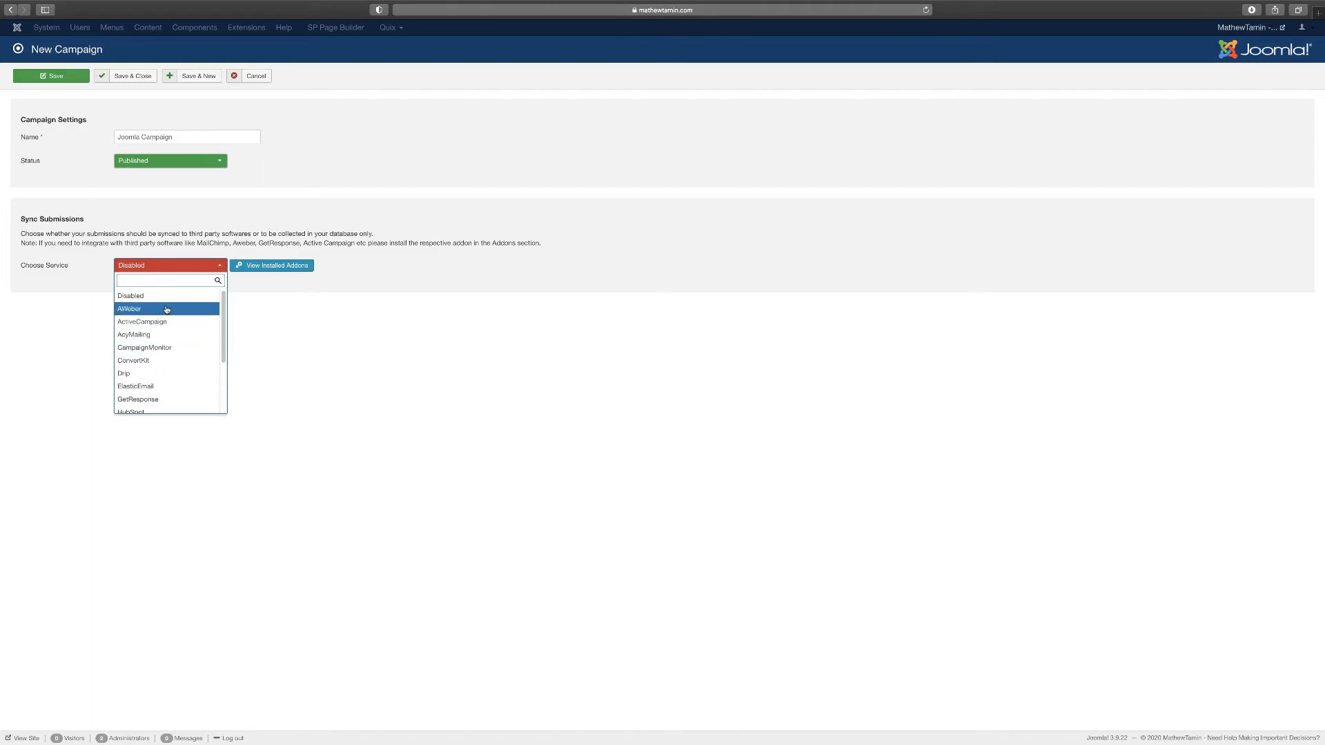
pyautogui.click(157, 335)
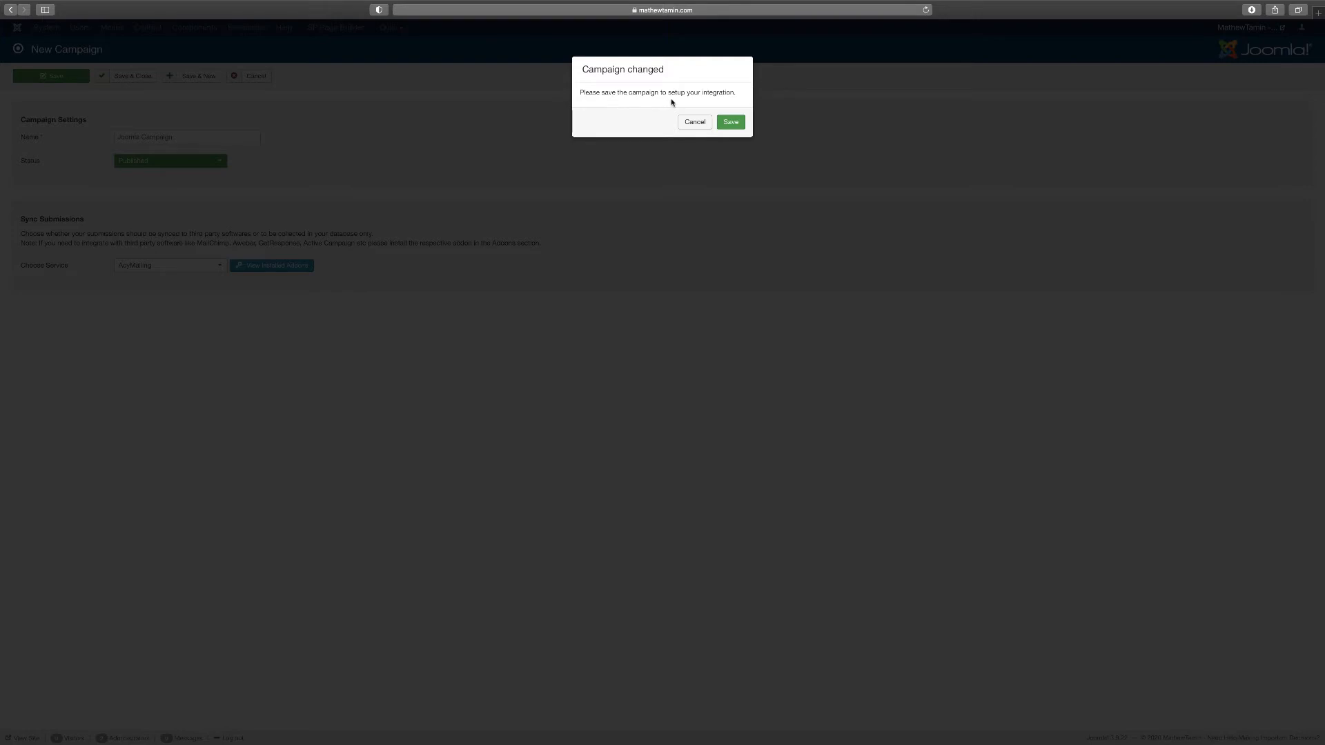
# Save Joomla Campaign, leave the AcyMailing List ID unset, and close to the campaigns list
pyautogui.click(731, 123)
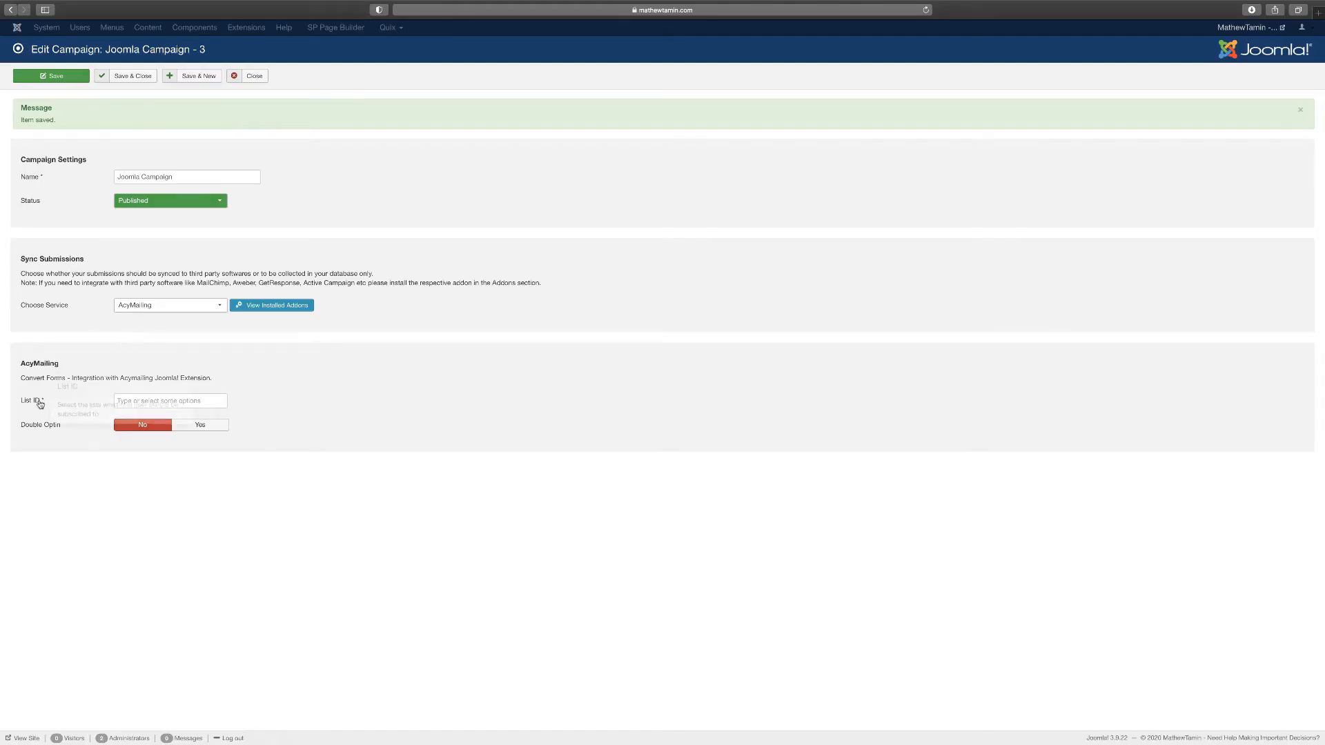
pyautogui.moveTo(34, 406)
pyautogui.click(157, 401)
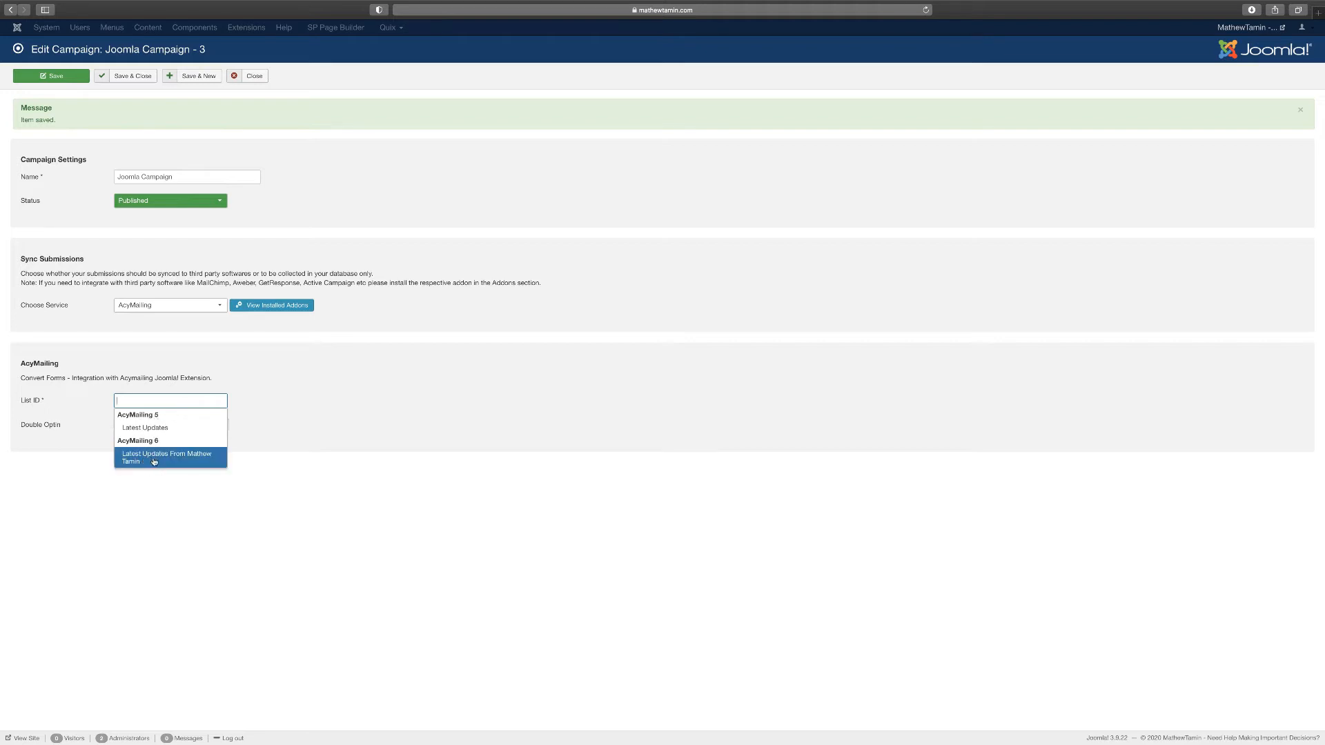
pyautogui.click(289, 469)
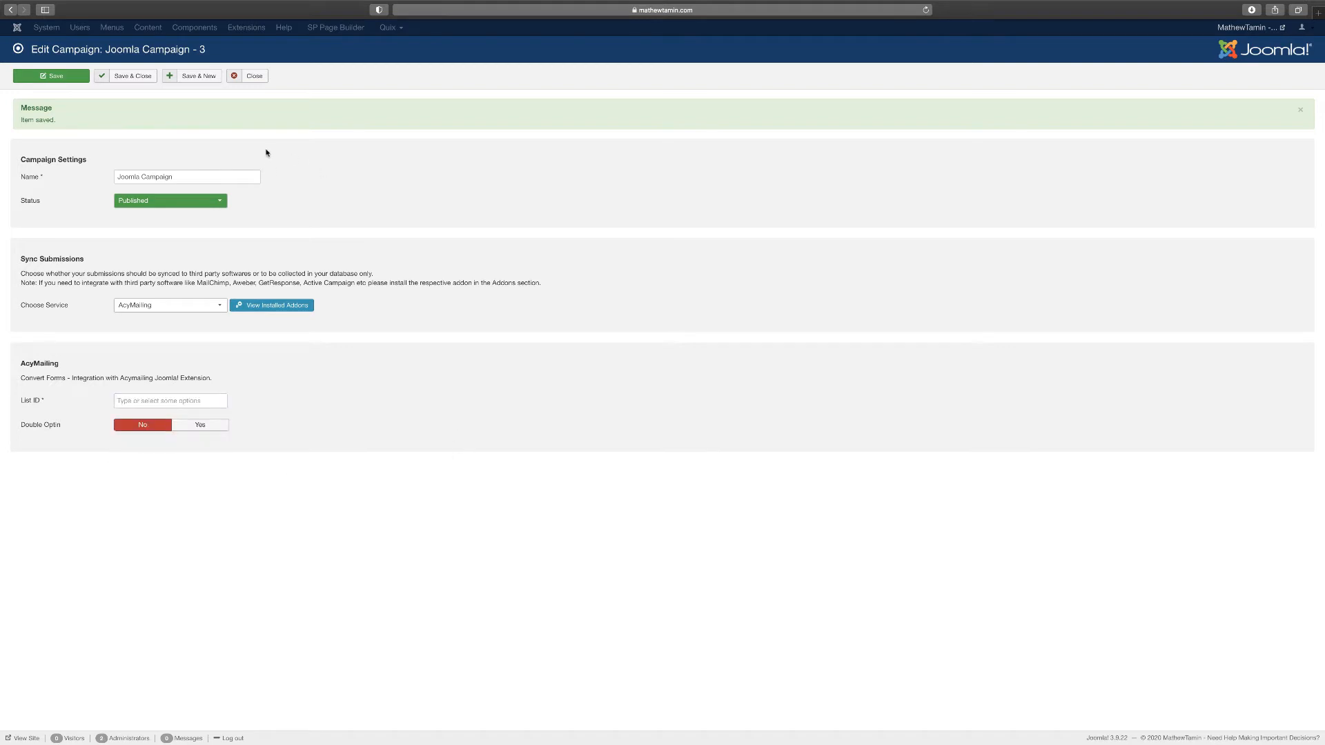
pyautogui.click(255, 77)
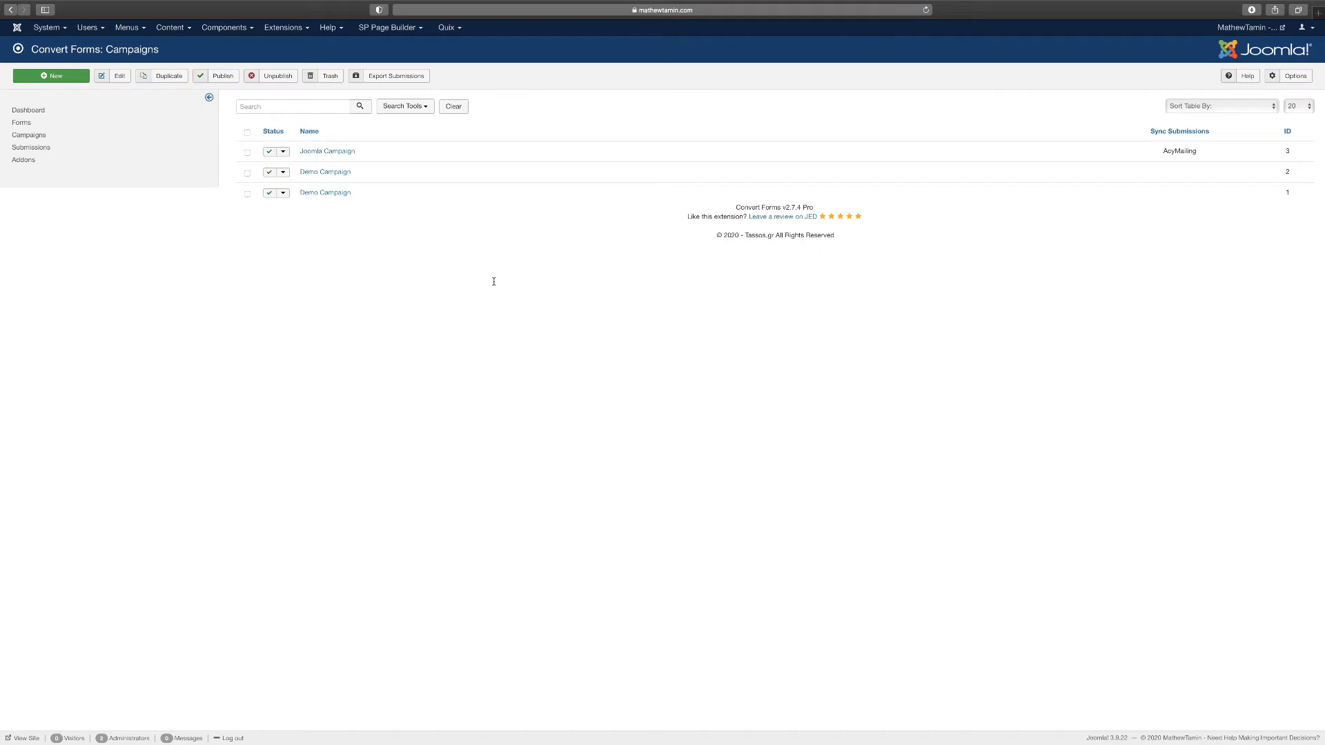
# Go through the Components menu to the AcyMailing 6 dashboard
pyautogui.click(225, 29)
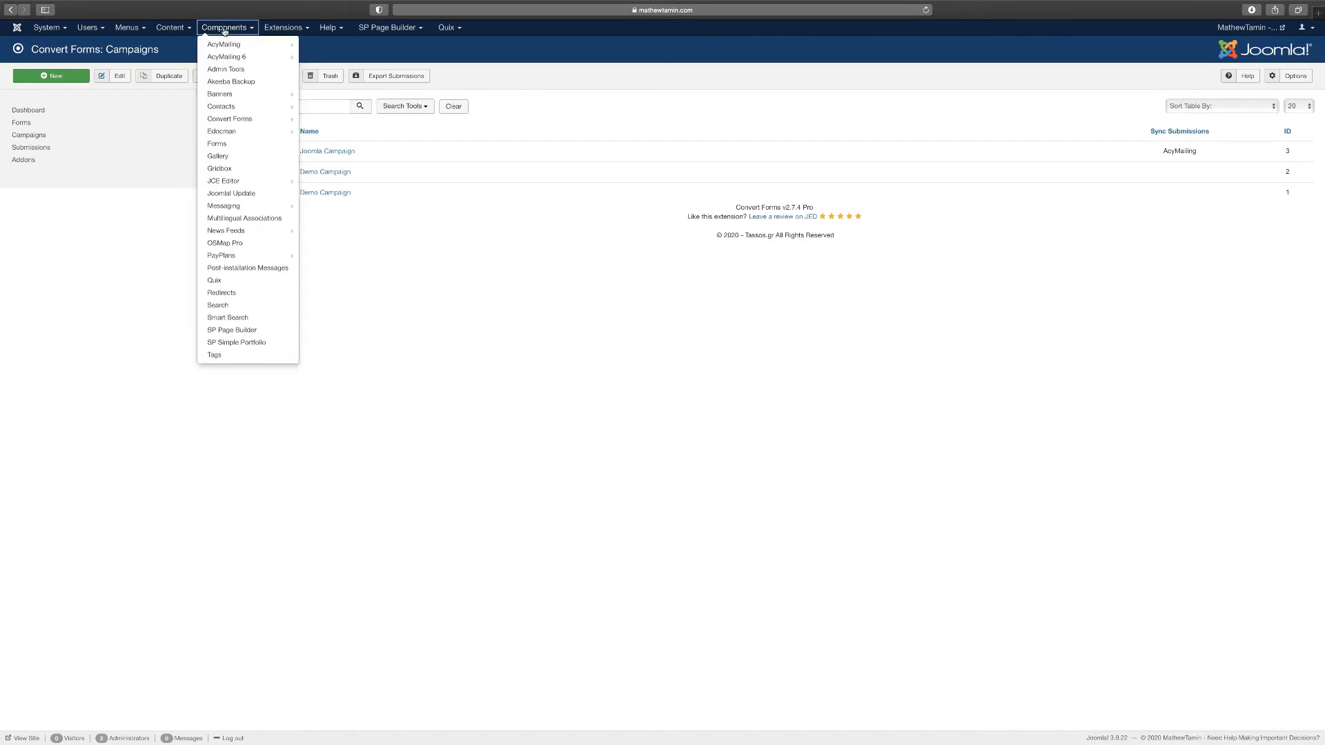
pyautogui.moveTo(232, 58)
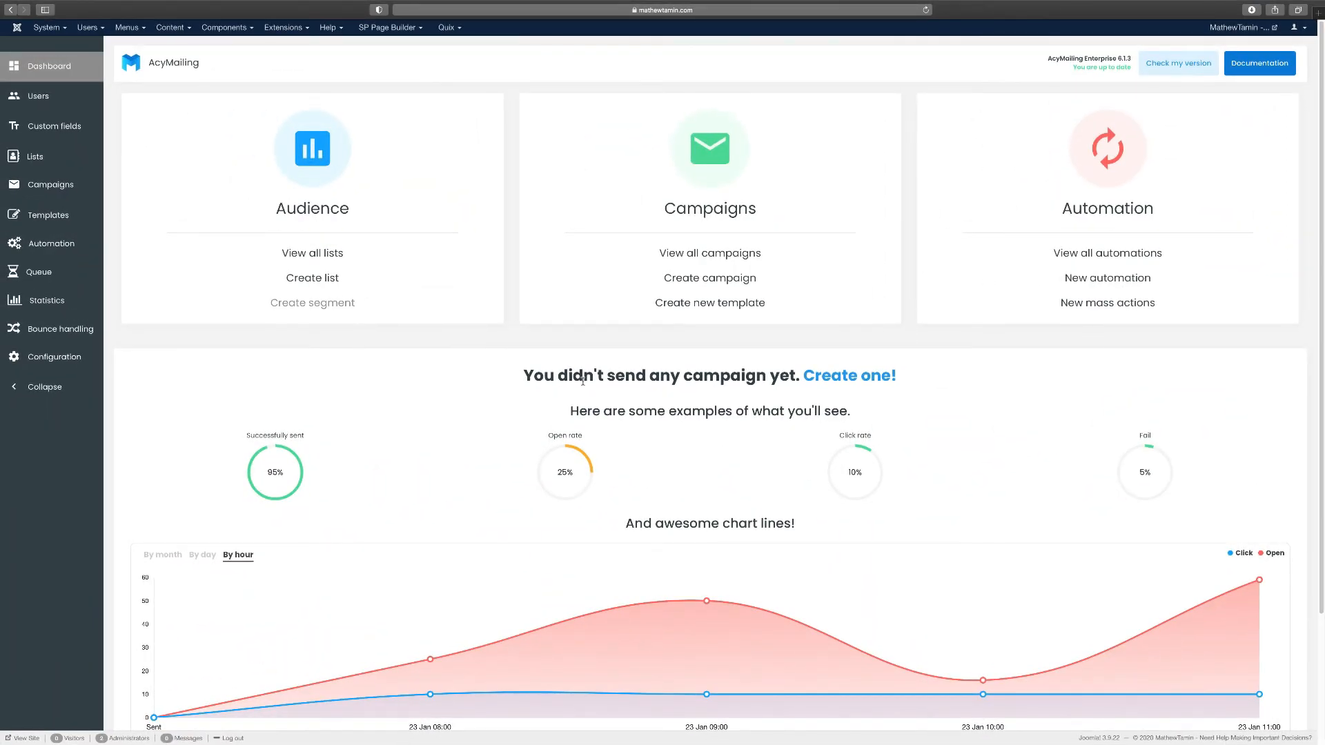
pyautogui.scroll(-3, 583, 384)
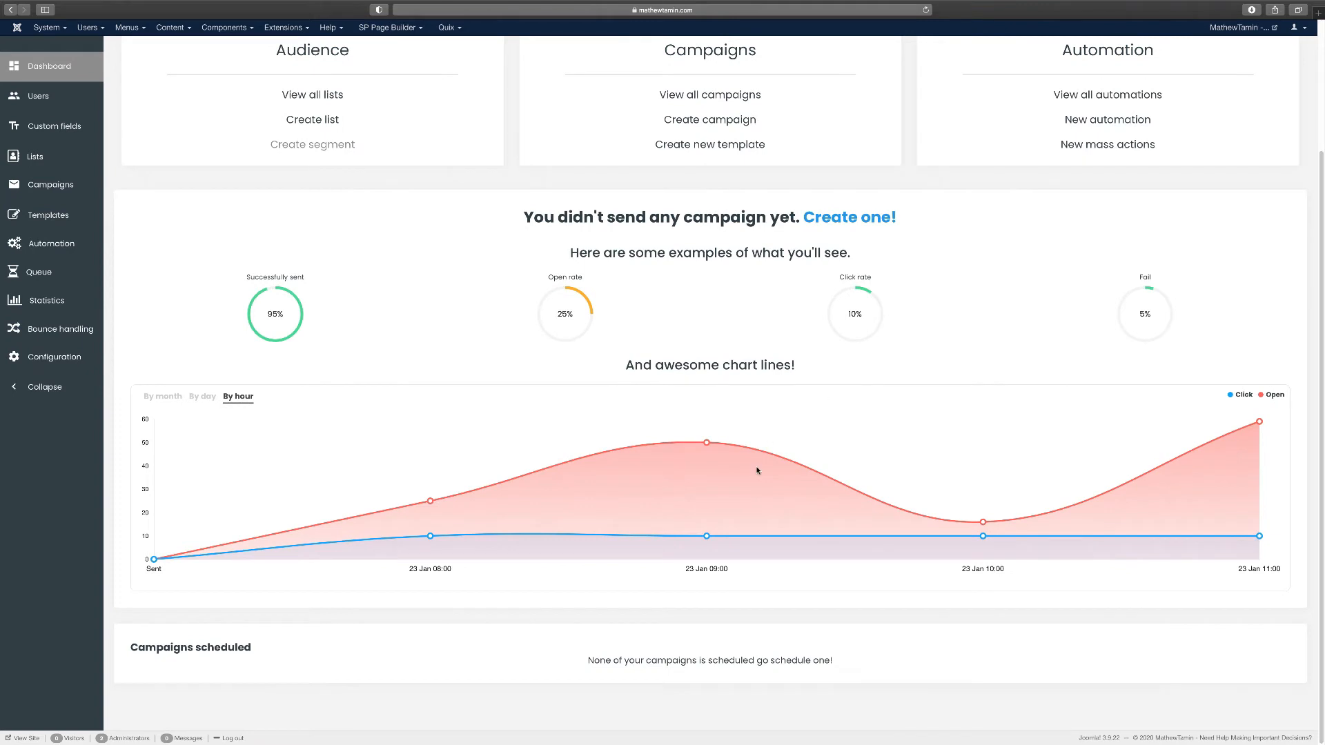
pyautogui.scroll(3, 758, 471)
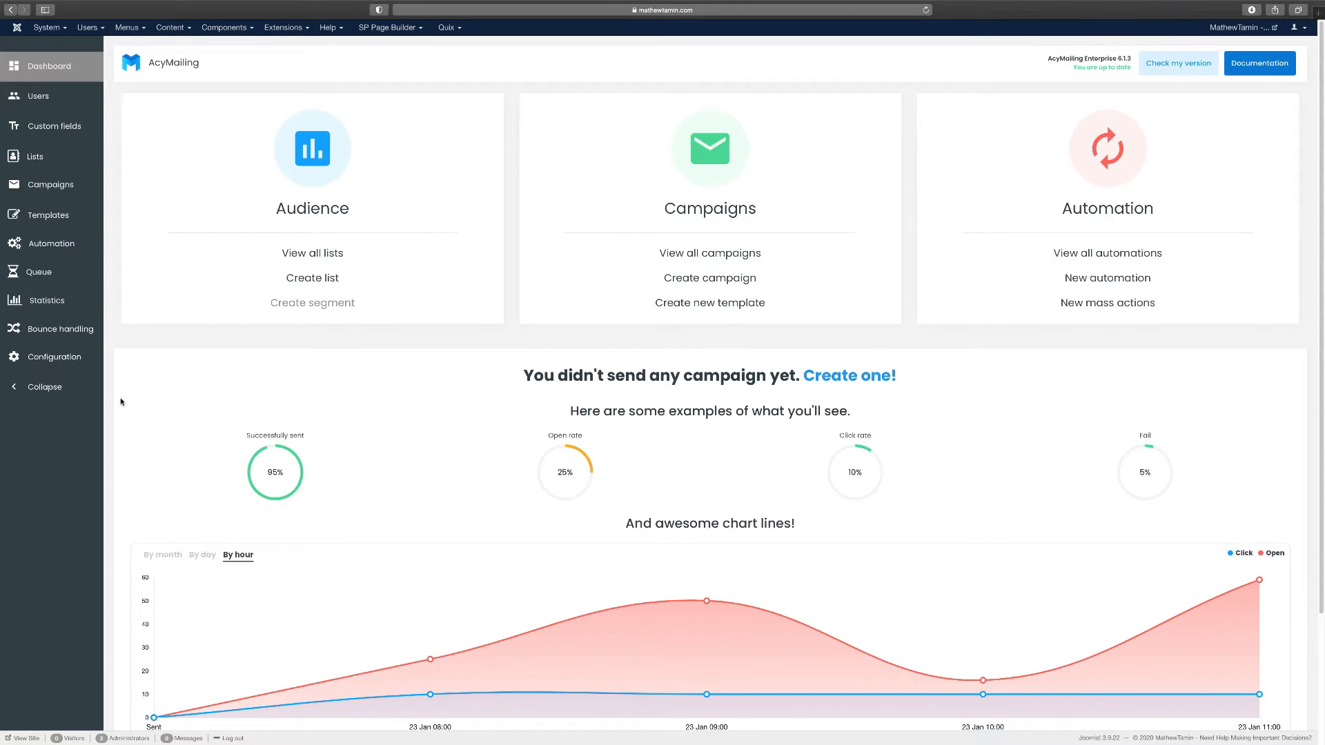
# In AcyMailing configuration, preview SMTP and Elastic Email but keep sending via your server
pyautogui.click(47, 363)
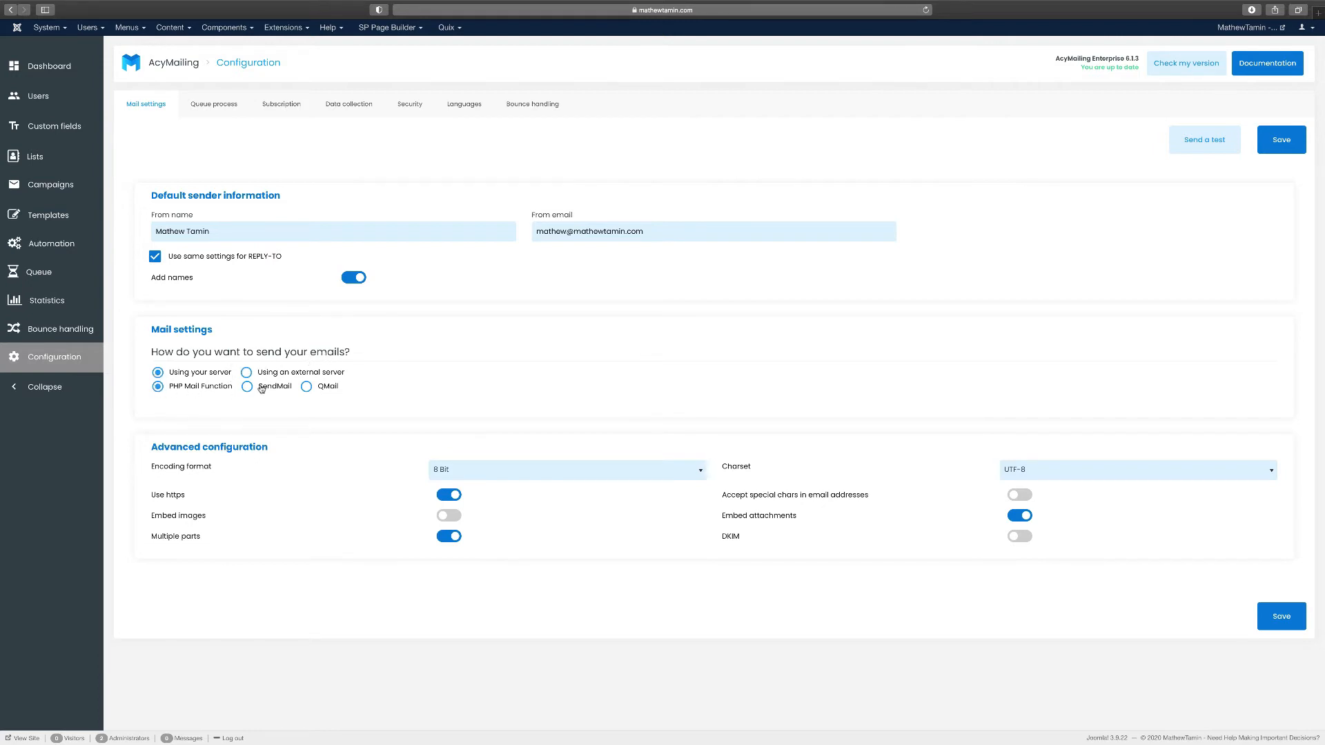
pyautogui.click(341, 373)
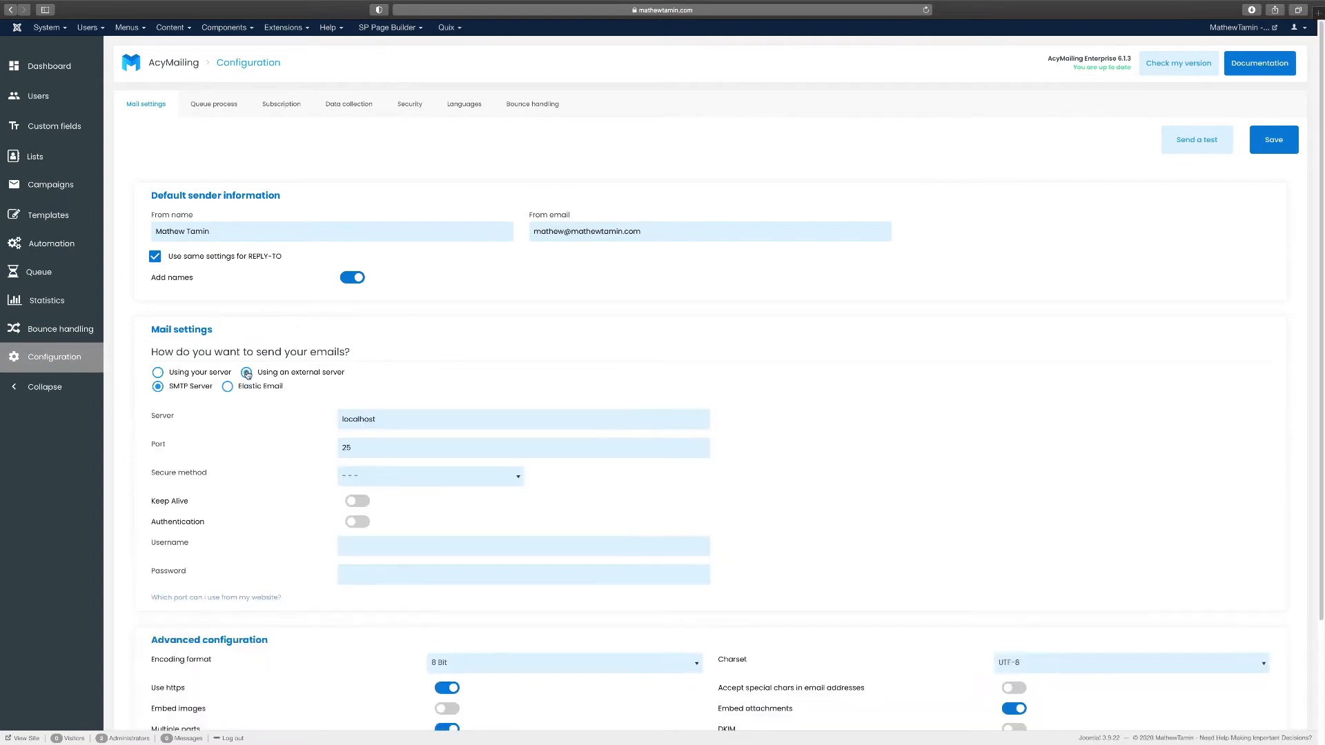
pyautogui.scroll(-2, 485, 490)
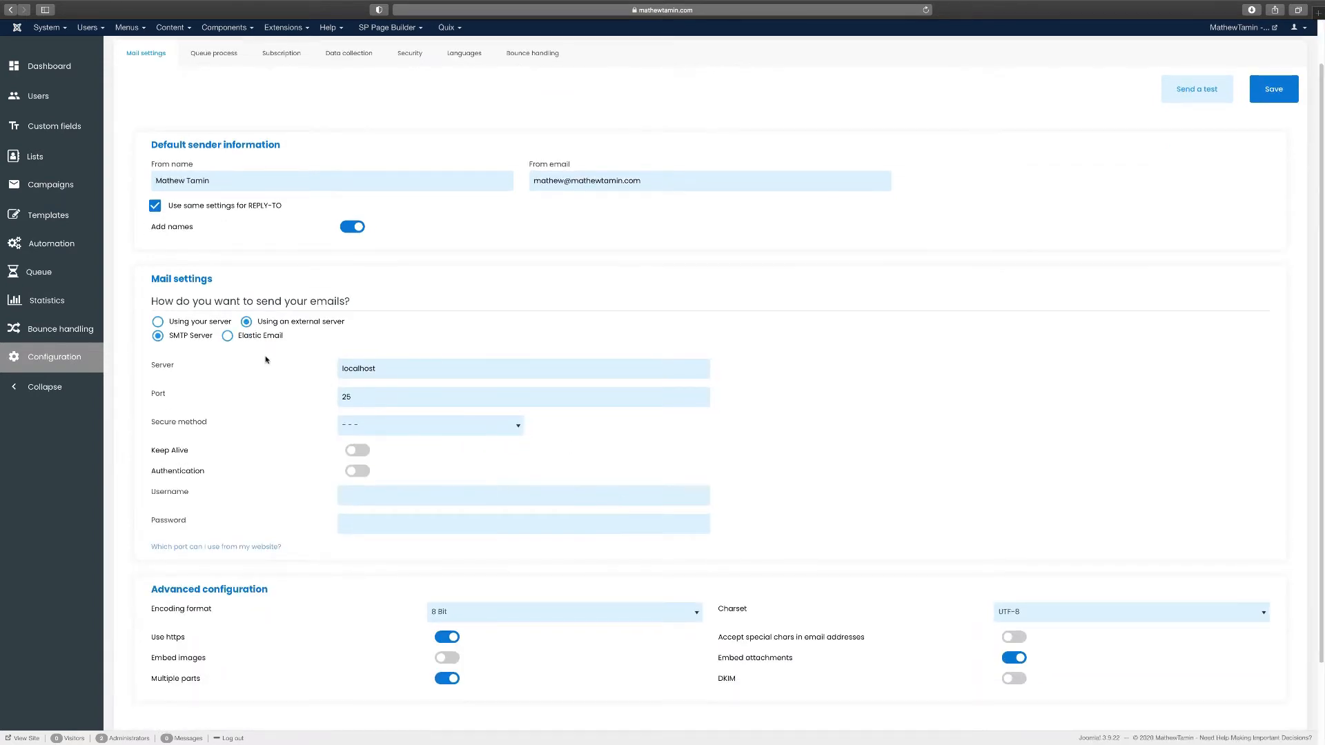
pyautogui.click(225, 337)
pyautogui.click(158, 346)
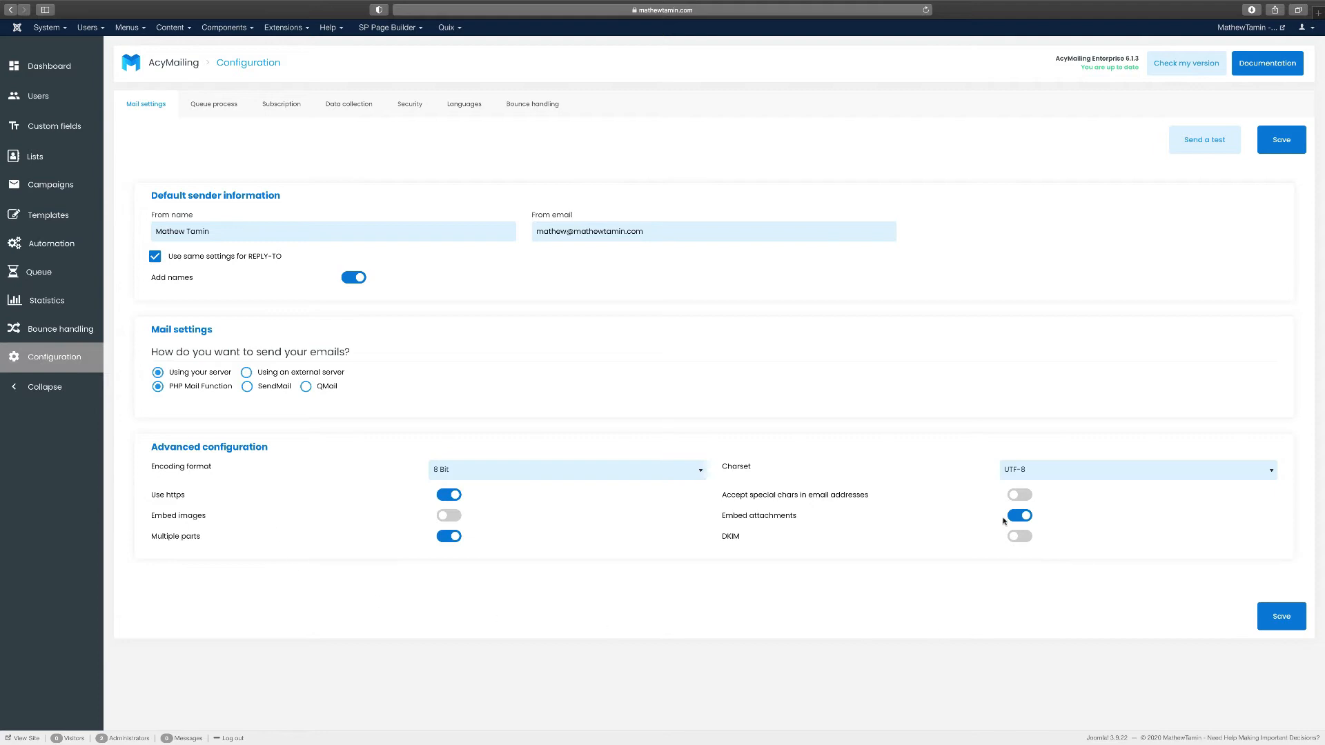
# Review the Queue process settings: automatic sending of 70 e-mails every 15 minutes
pyautogui.click(232, 115)
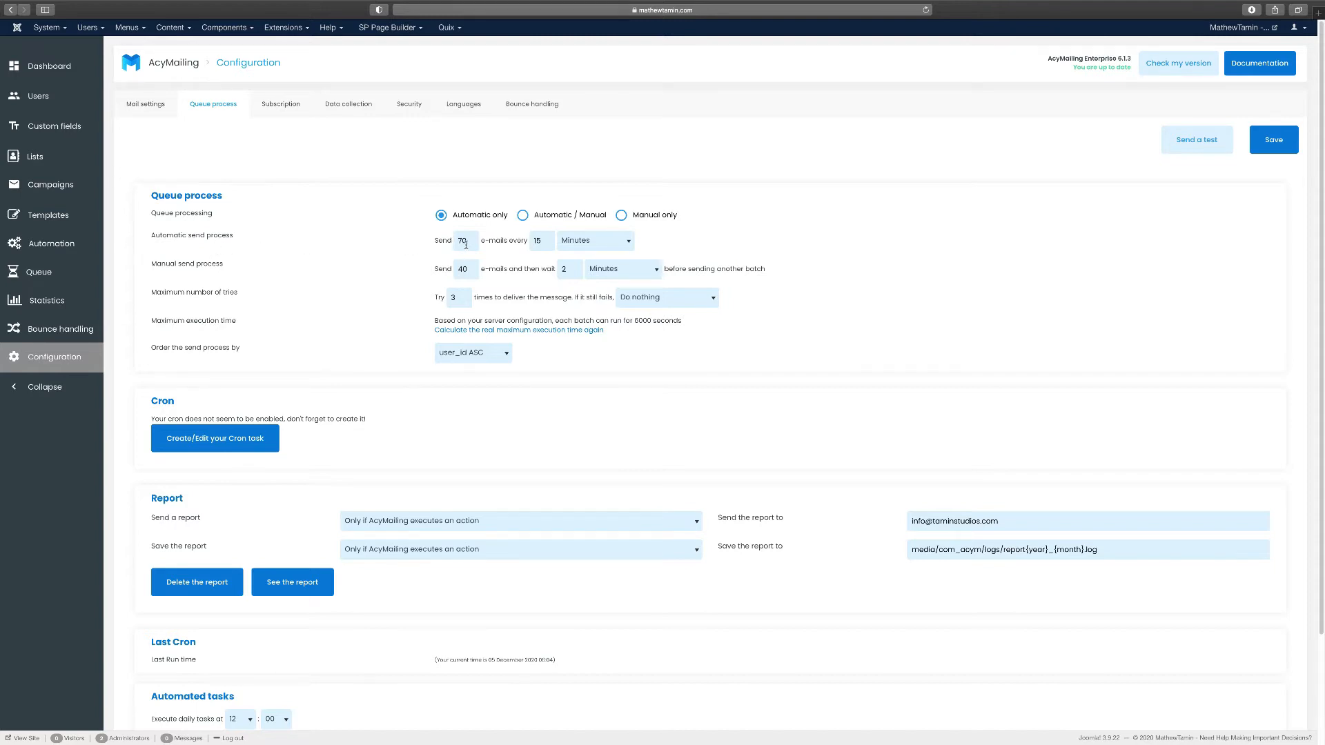
pyautogui.click(625, 241)
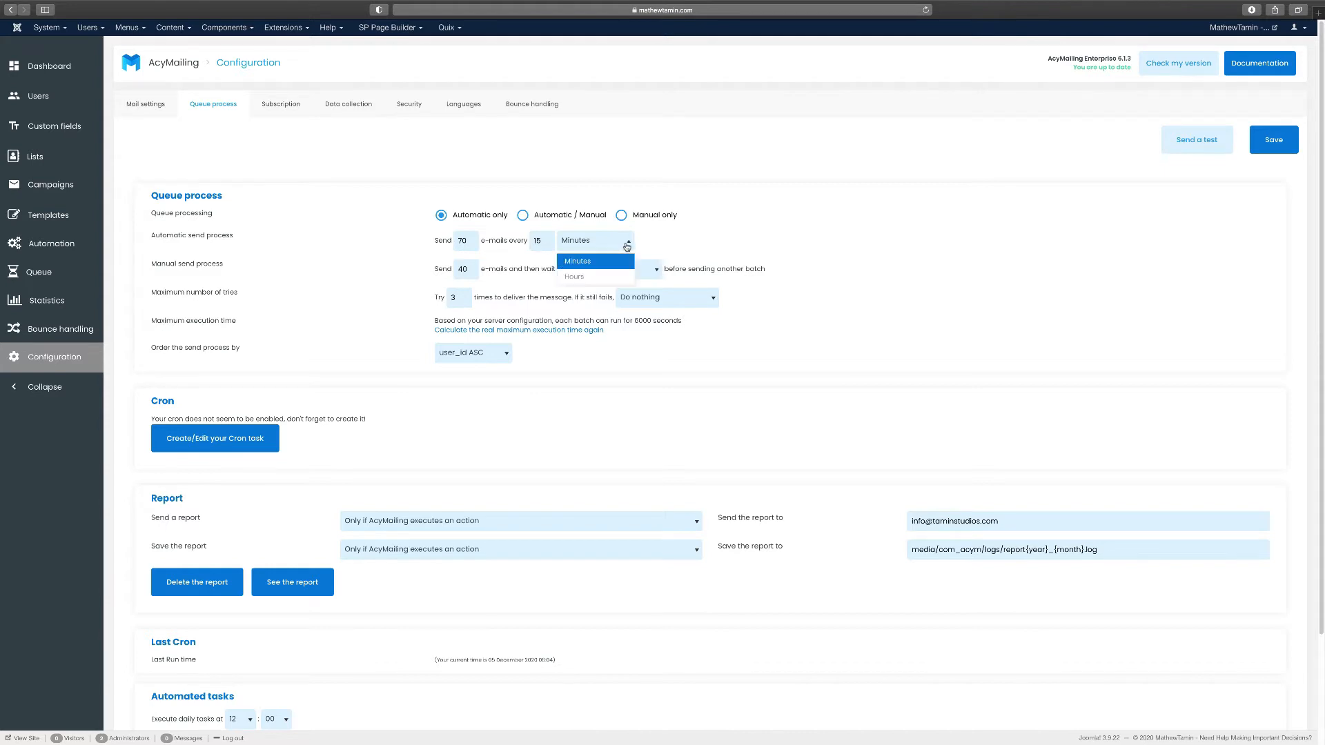
pyautogui.click(691, 240)
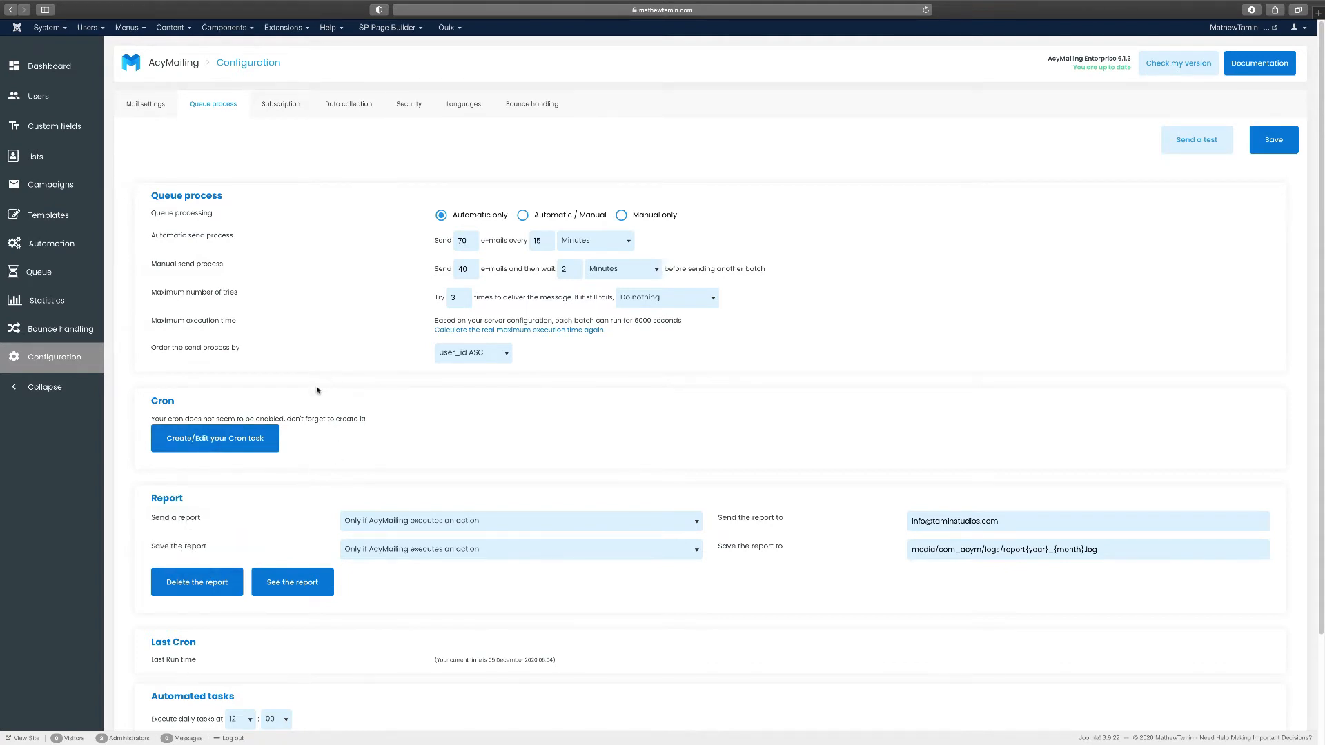
# Review the Subscription, Data collection, Security, Language and Bounce handling configuration tabs
pyautogui.click(280, 105)
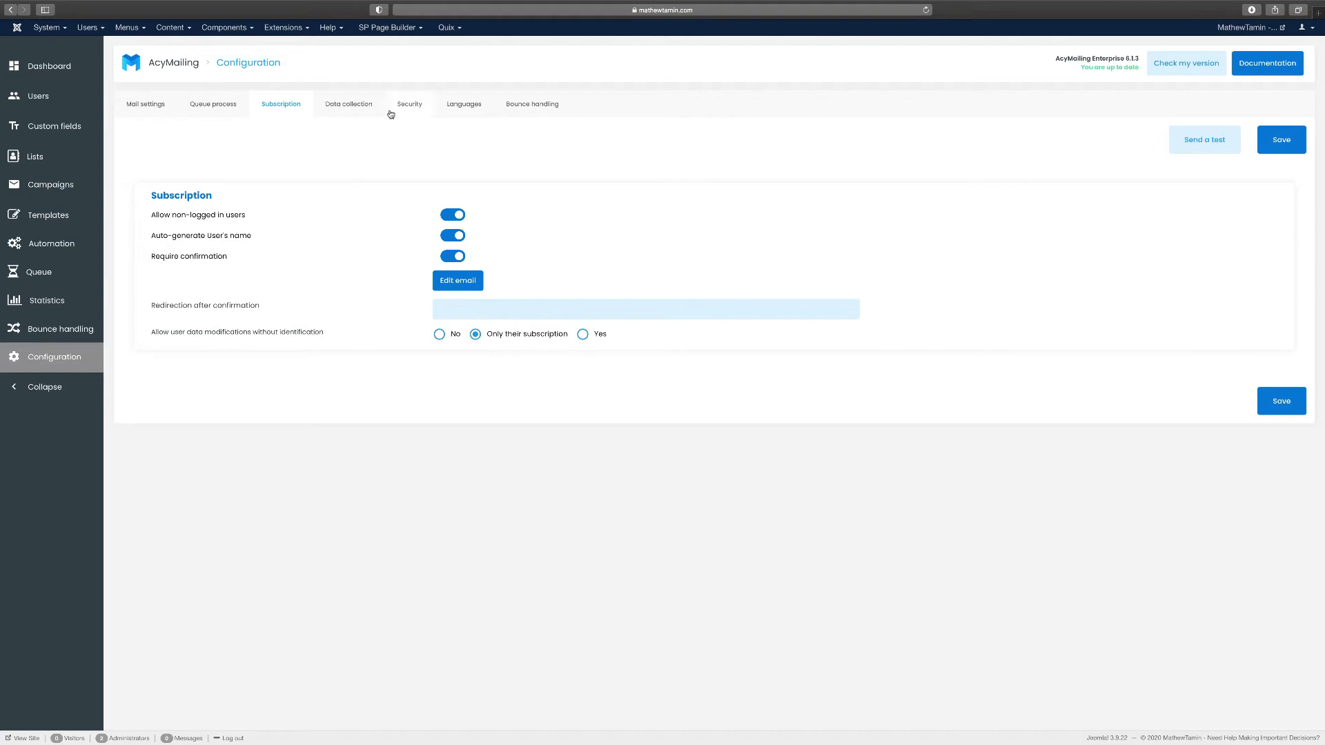
pyautogui.click(351, 111)
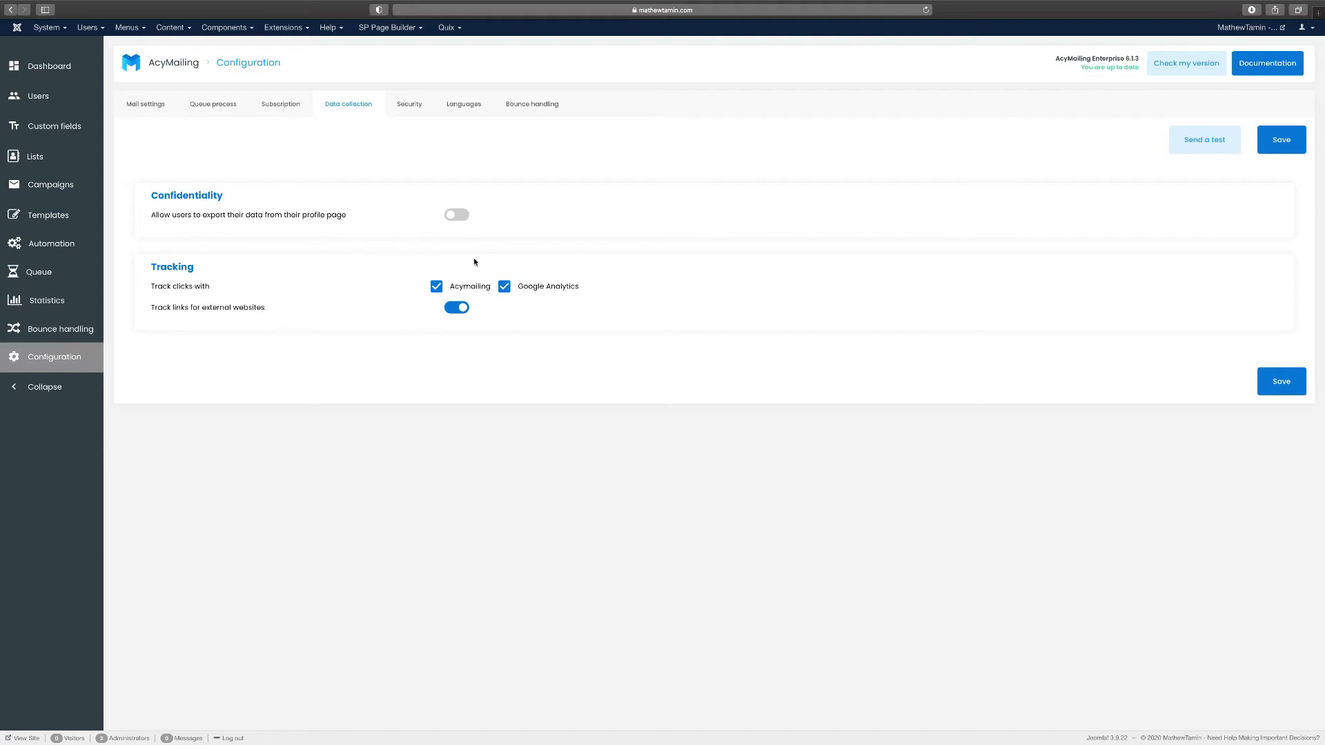
pyautogui.click(413, 106)
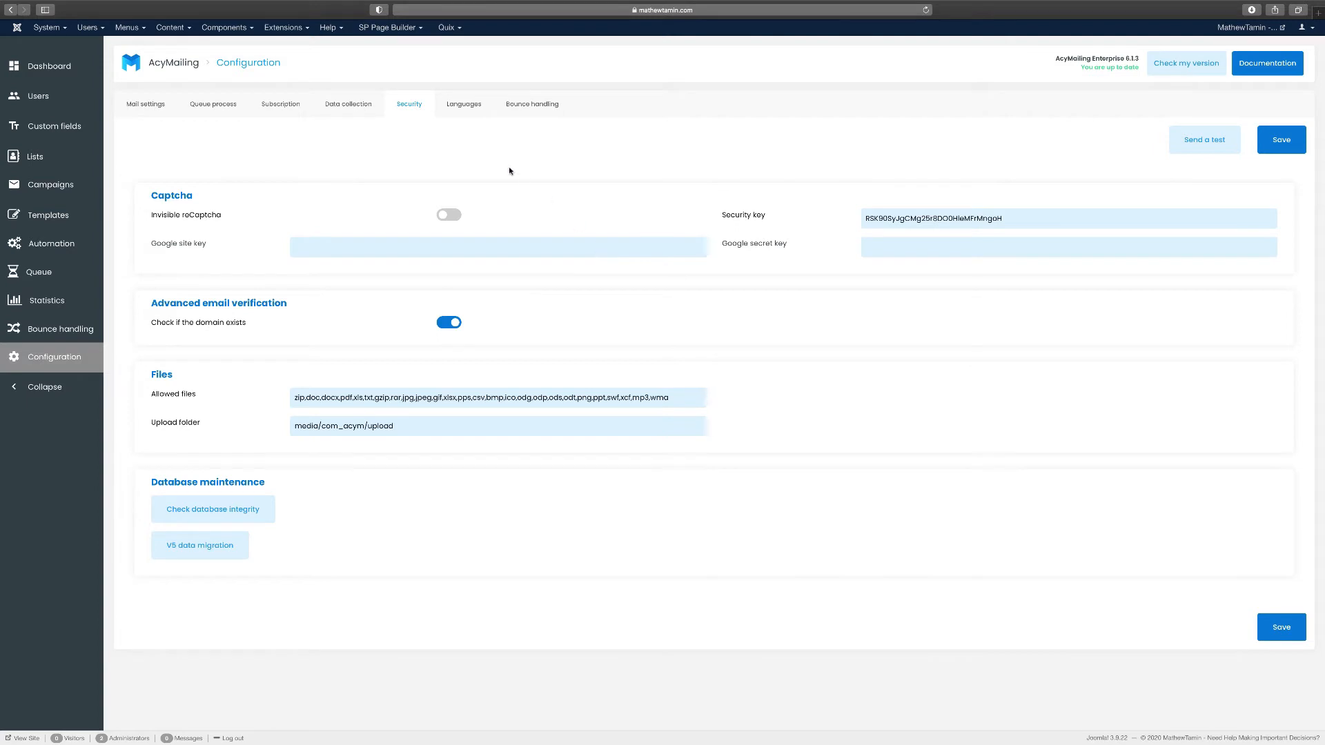
pyautogui.click(466, 104)
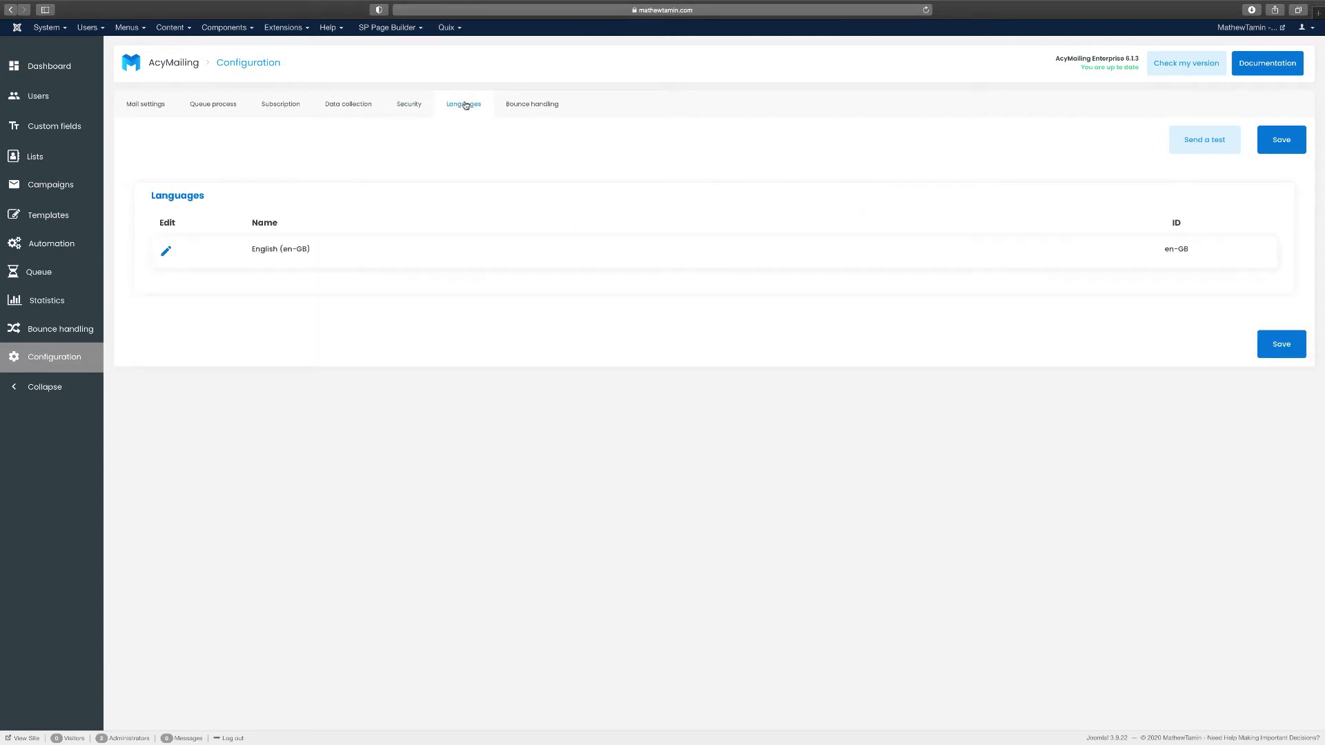
pyautogui.click(534, 109)
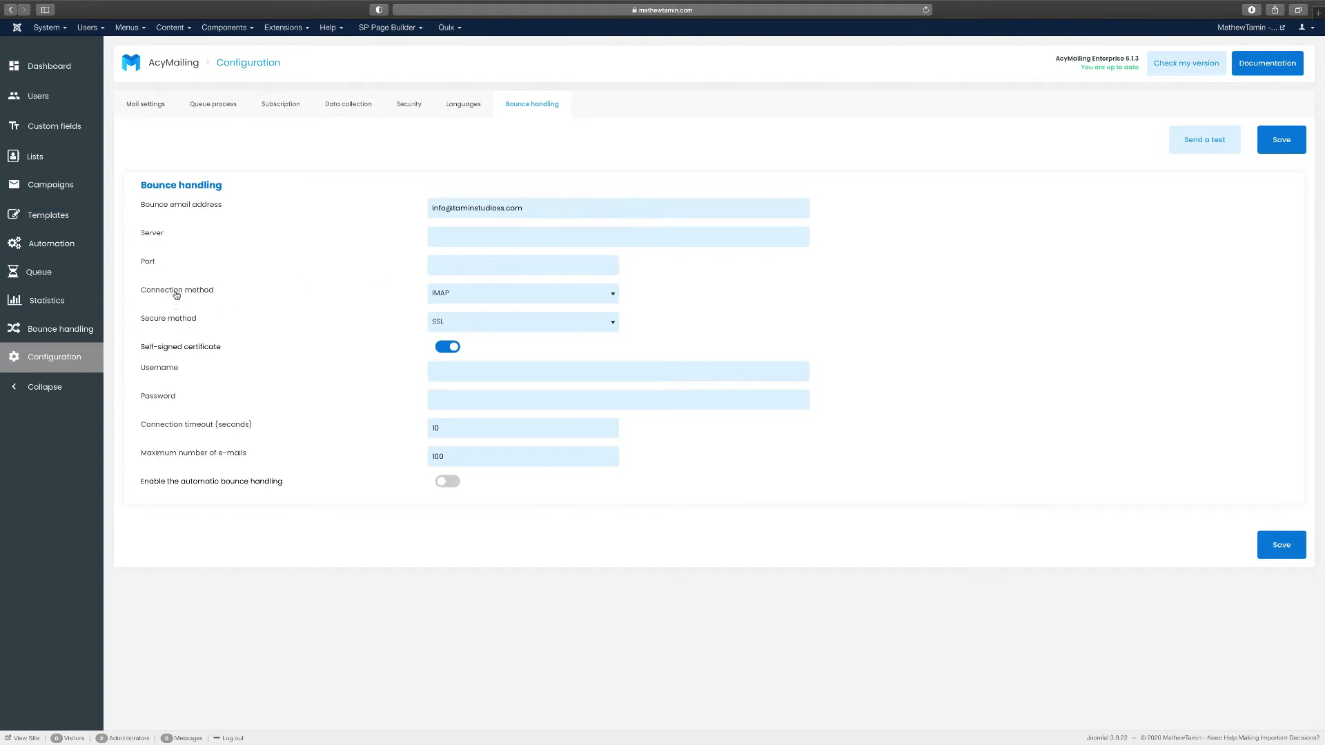
# Keep IMAP as the bounce connection method and go to the mailing Lists page
pyautogui.click(457, 301)
pyautogui.click(1009, 363)
pyautogui.click(48, 158)
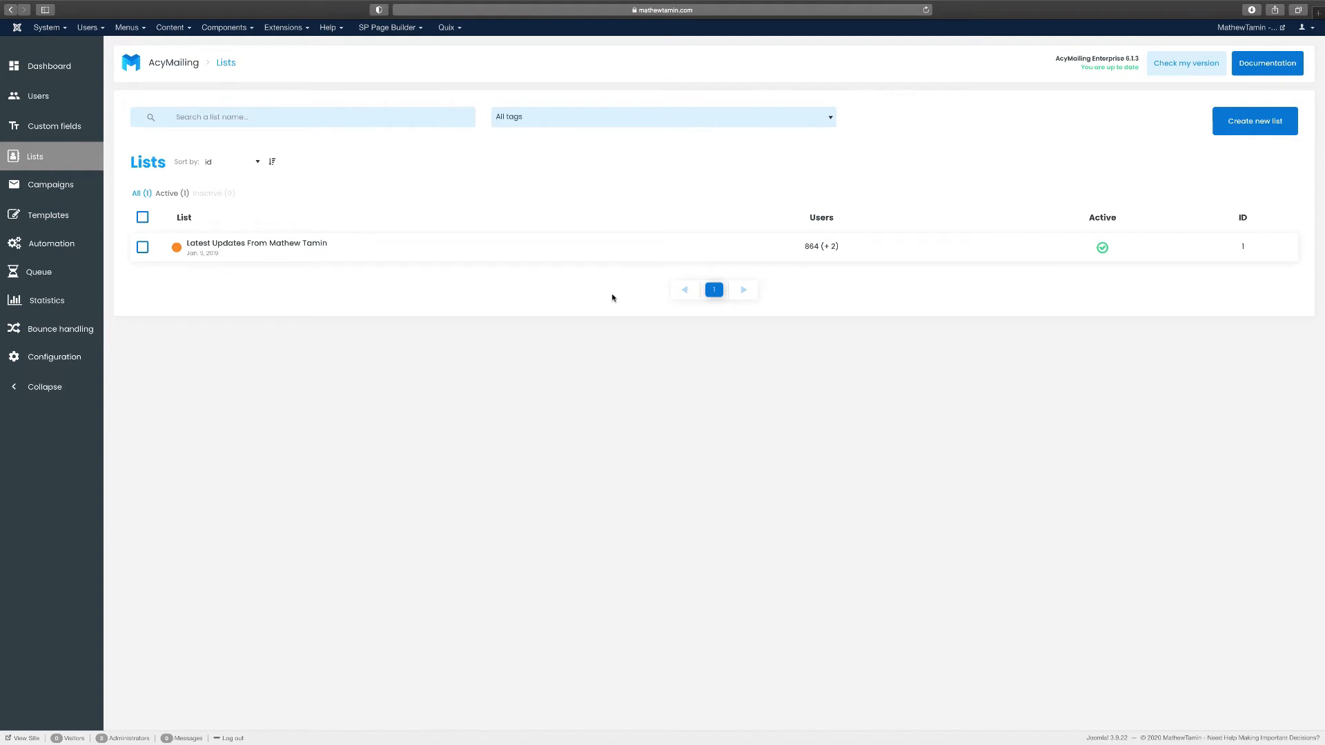
# Create and save a list named 'Joomla form' without tags, then start a new welcome email template
pyautogui.click(1268, 126)
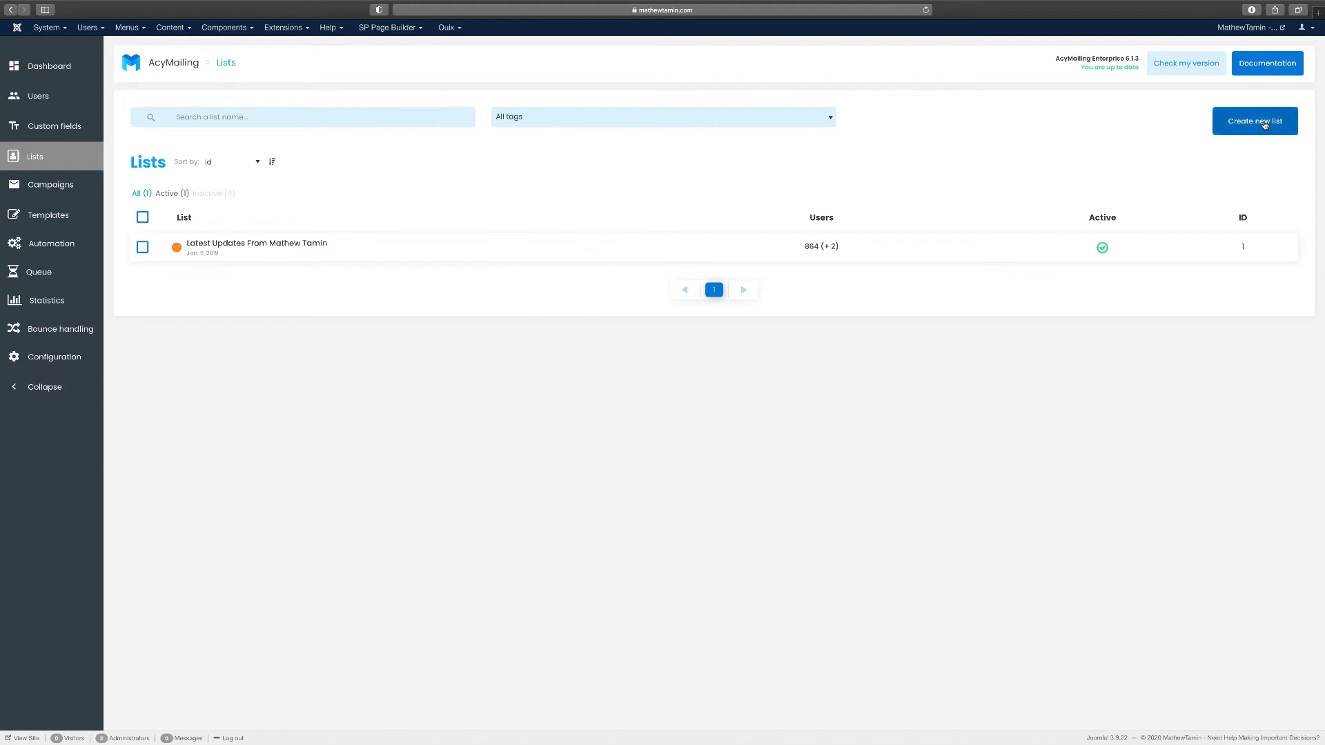
pyautogui.click(172, 176)
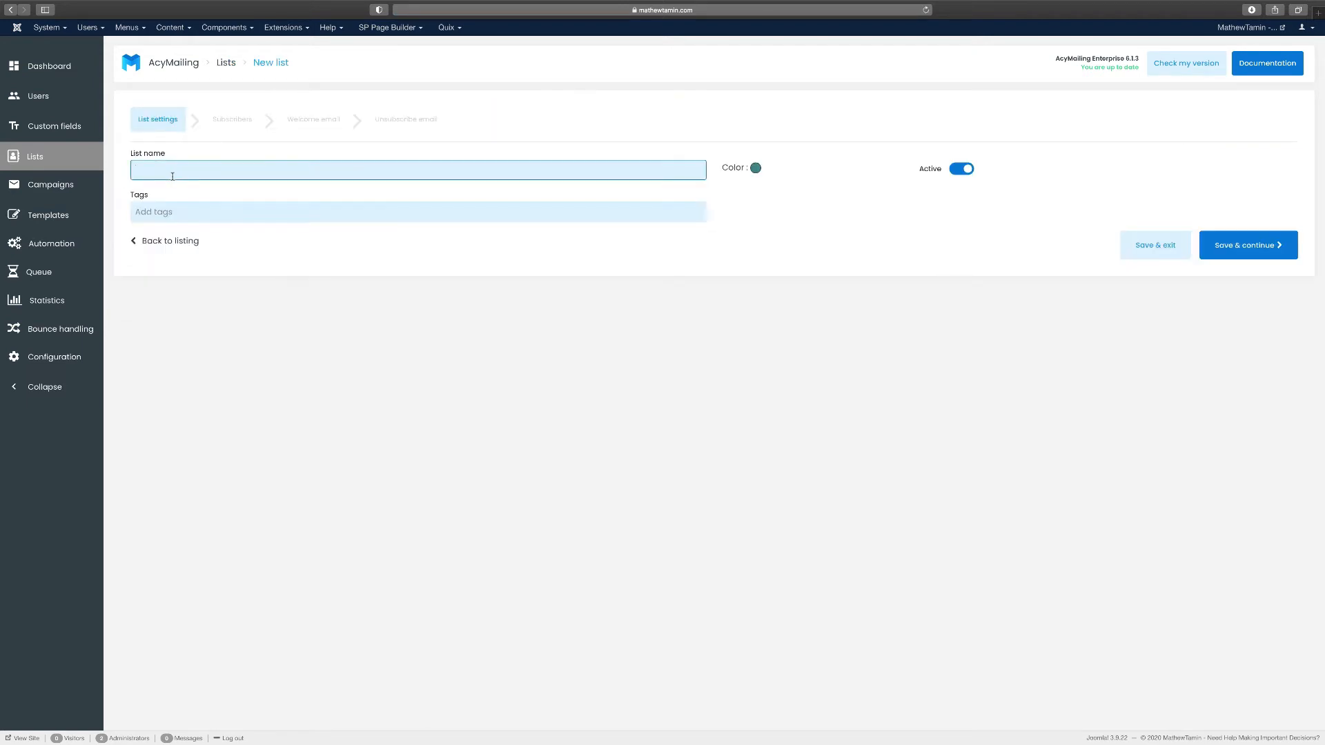
pyautogui.write('Joomla form')
pyautogui.click(313, 212)
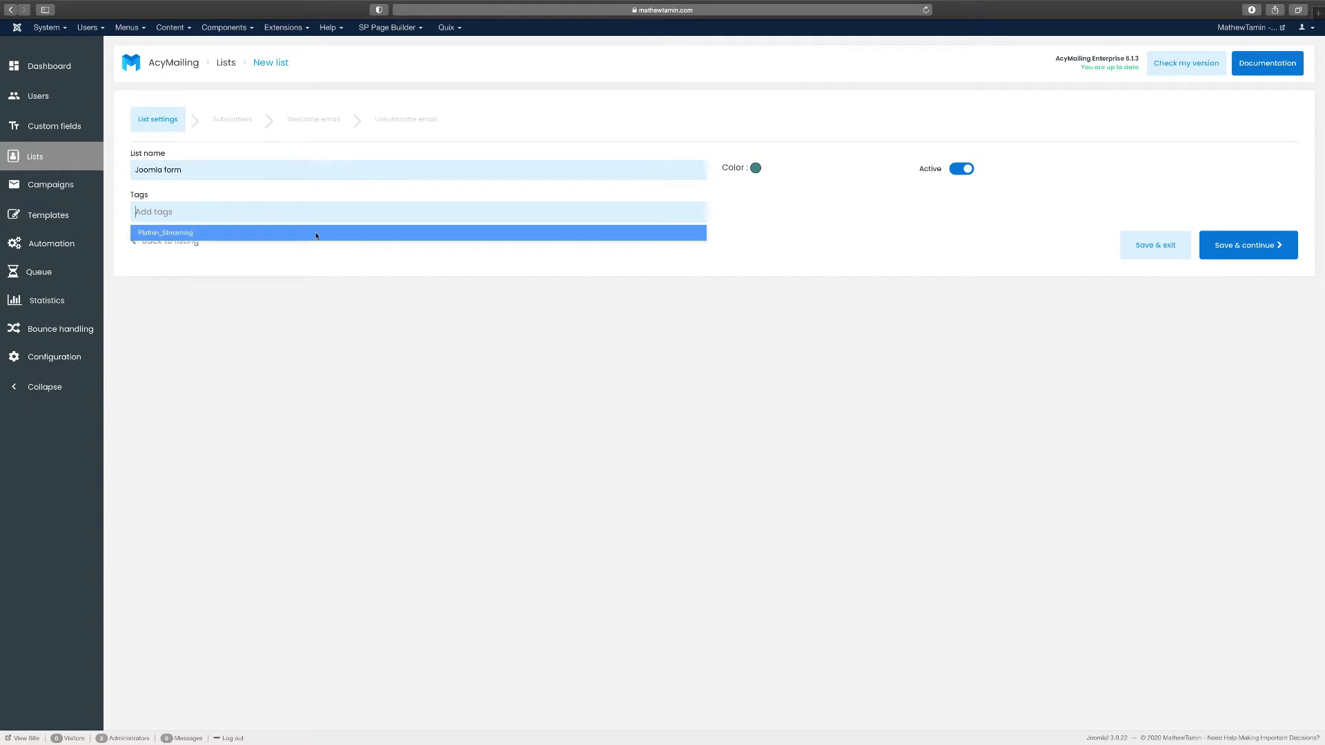
pyautogui.click(532, 361)
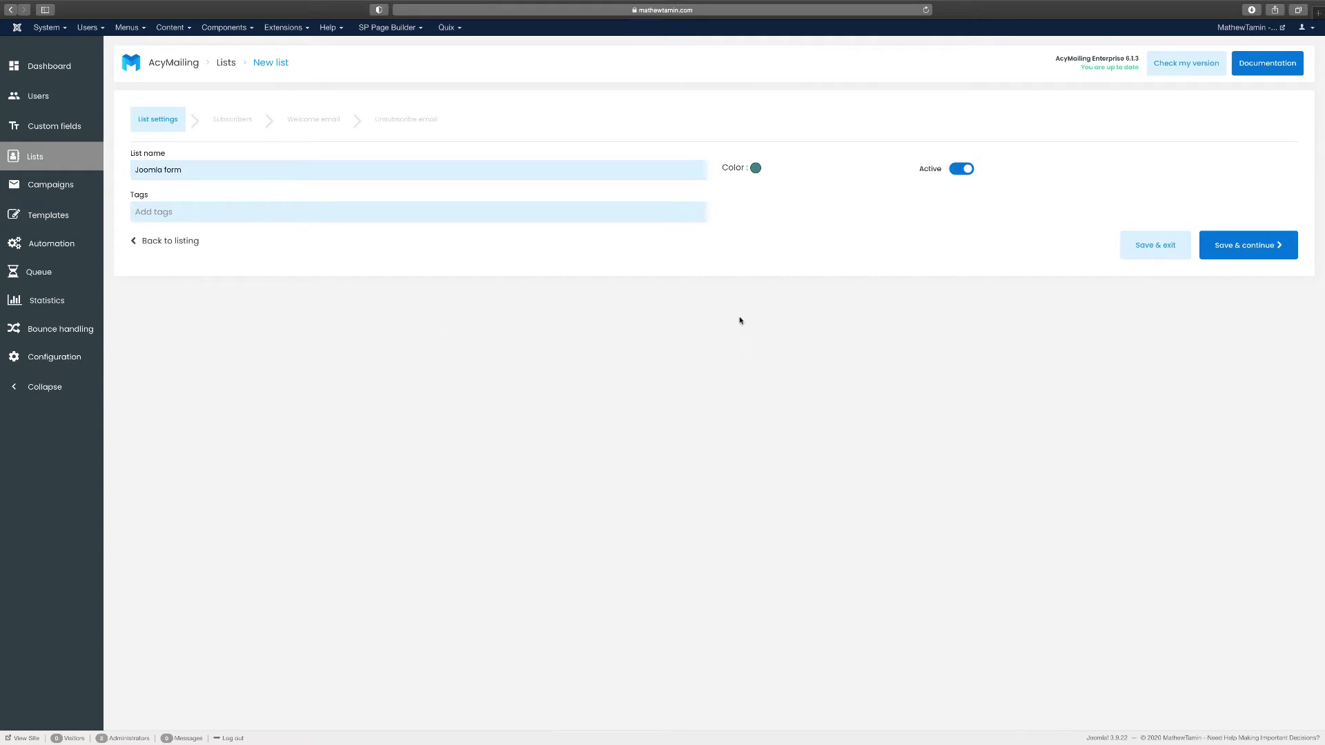
pyautogui.click(1238, 250)
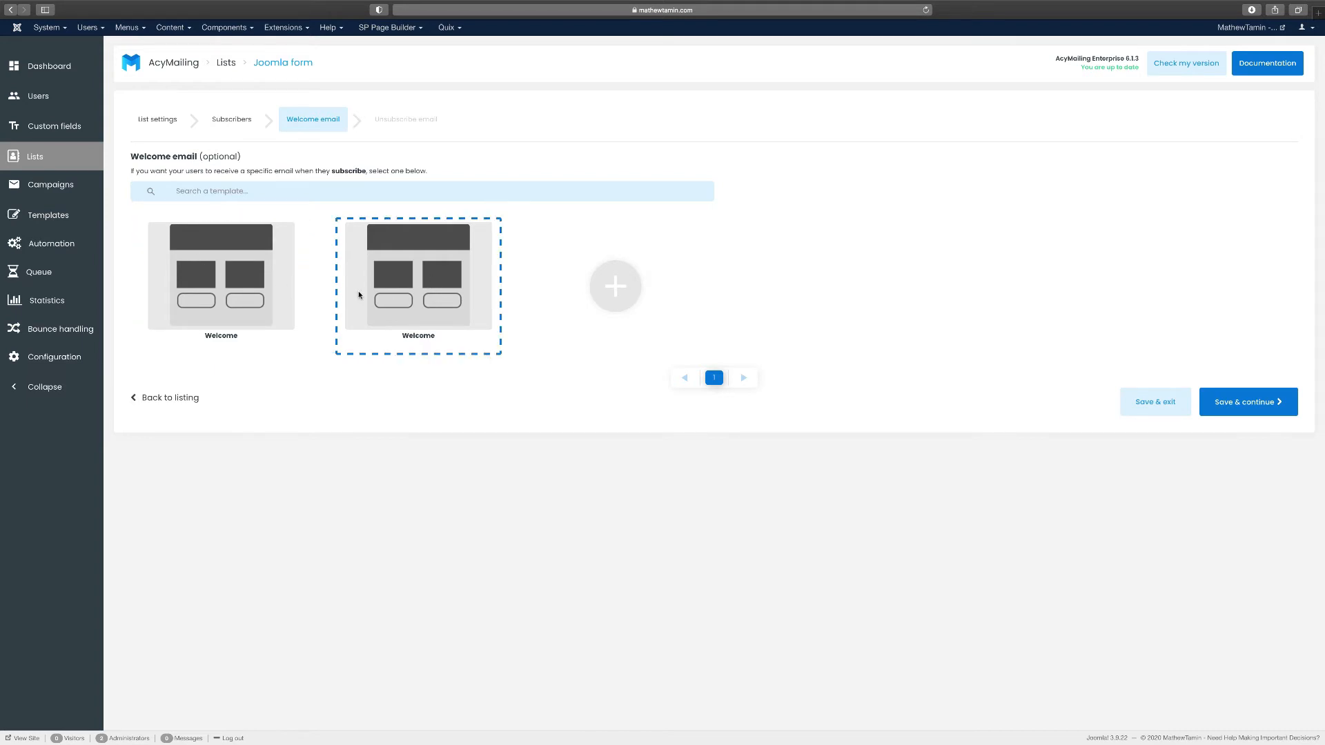
pyautogui.click(633, 291)
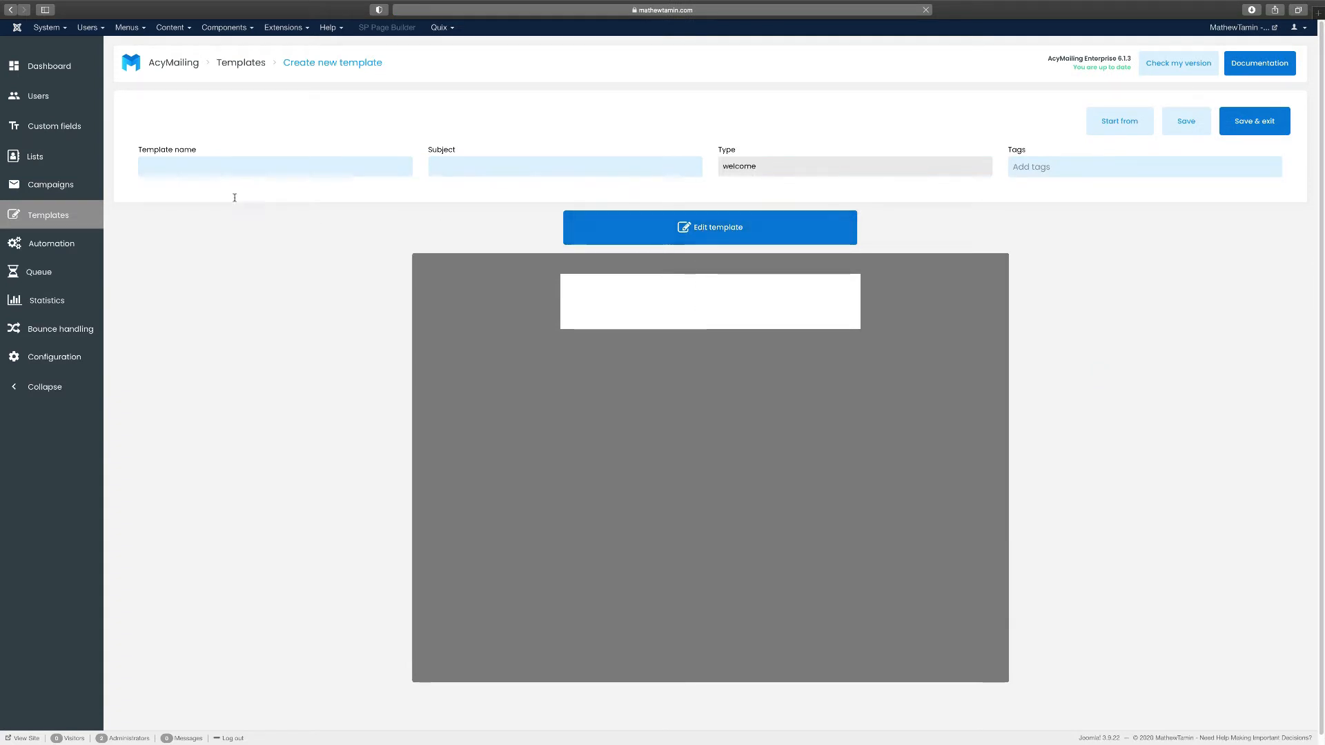
# Name the template 'Joomla form welcome's' with subject 'Welcome to Joomla' and open the drag-and-drop editor
pyautogui.click(218, 166)
pyautogui.write('Joomla')
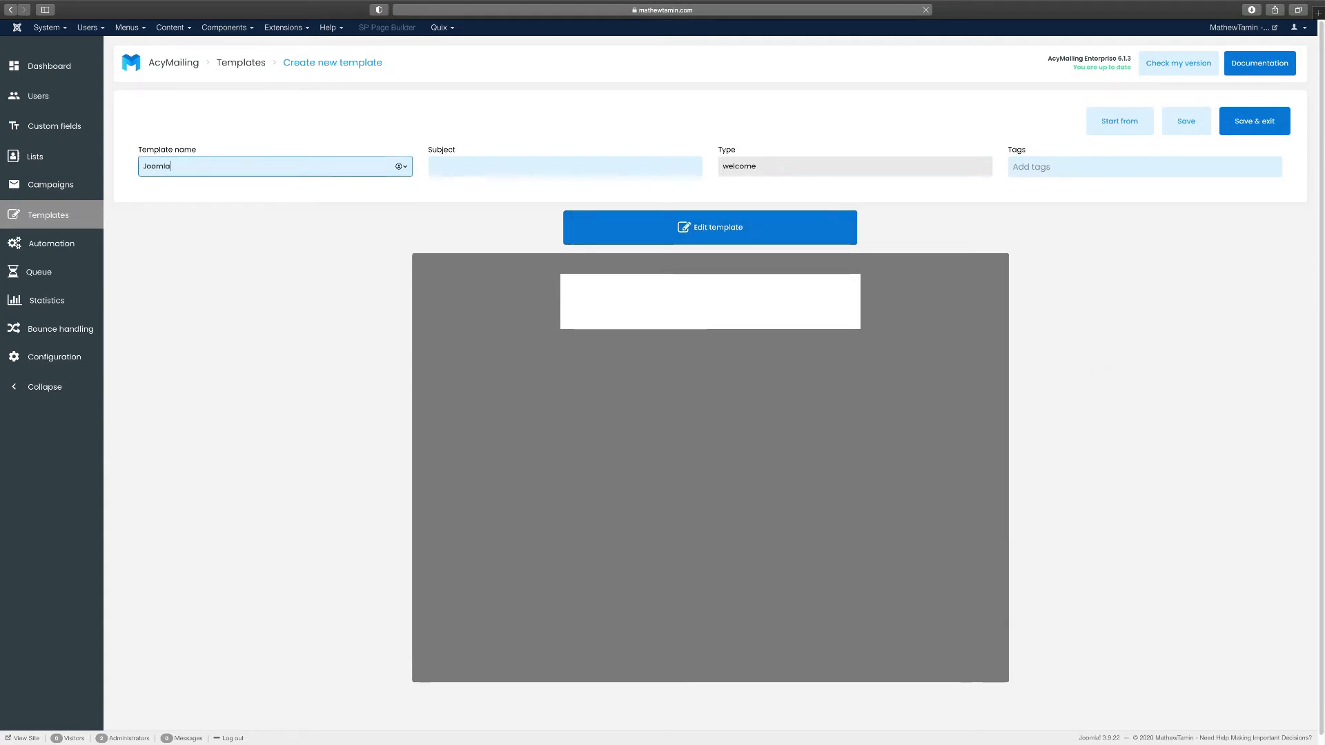
pyautogui.write(' form welcom')
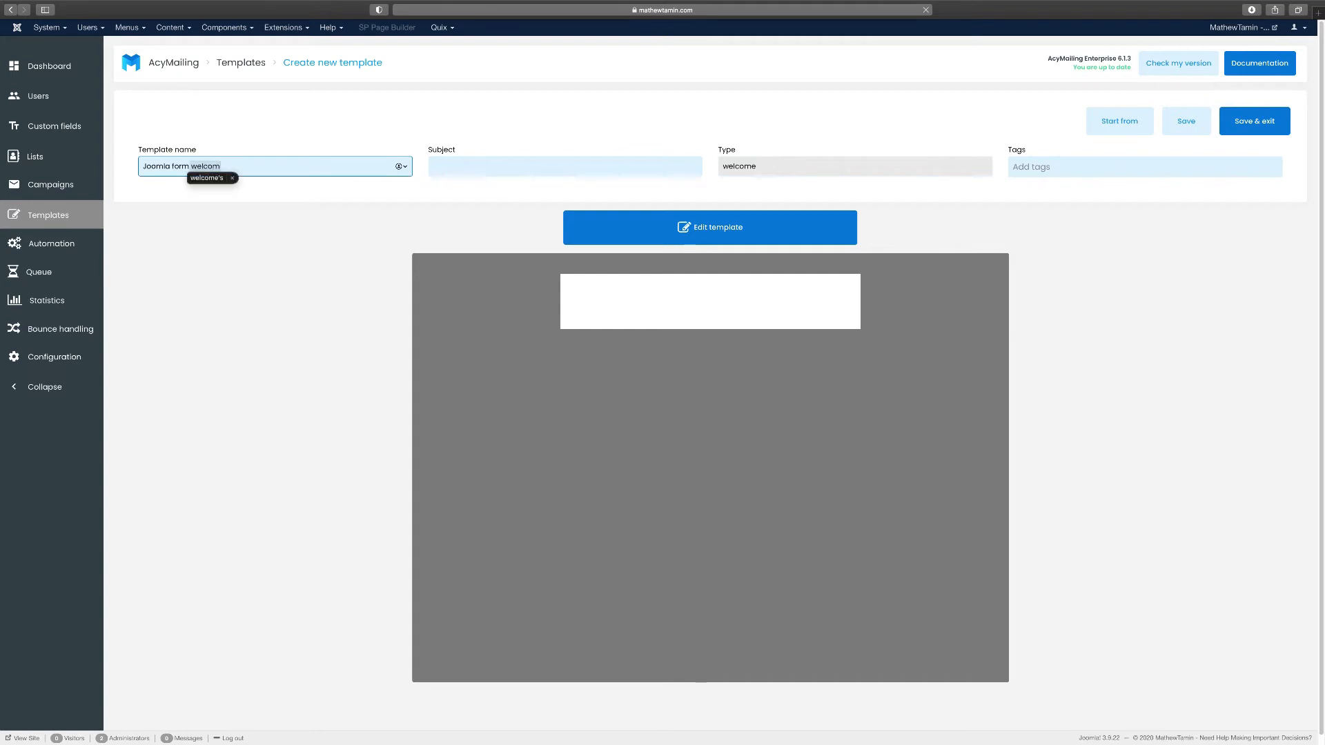
pyautogui.click(431, 167)
pyautogui.write('WE')
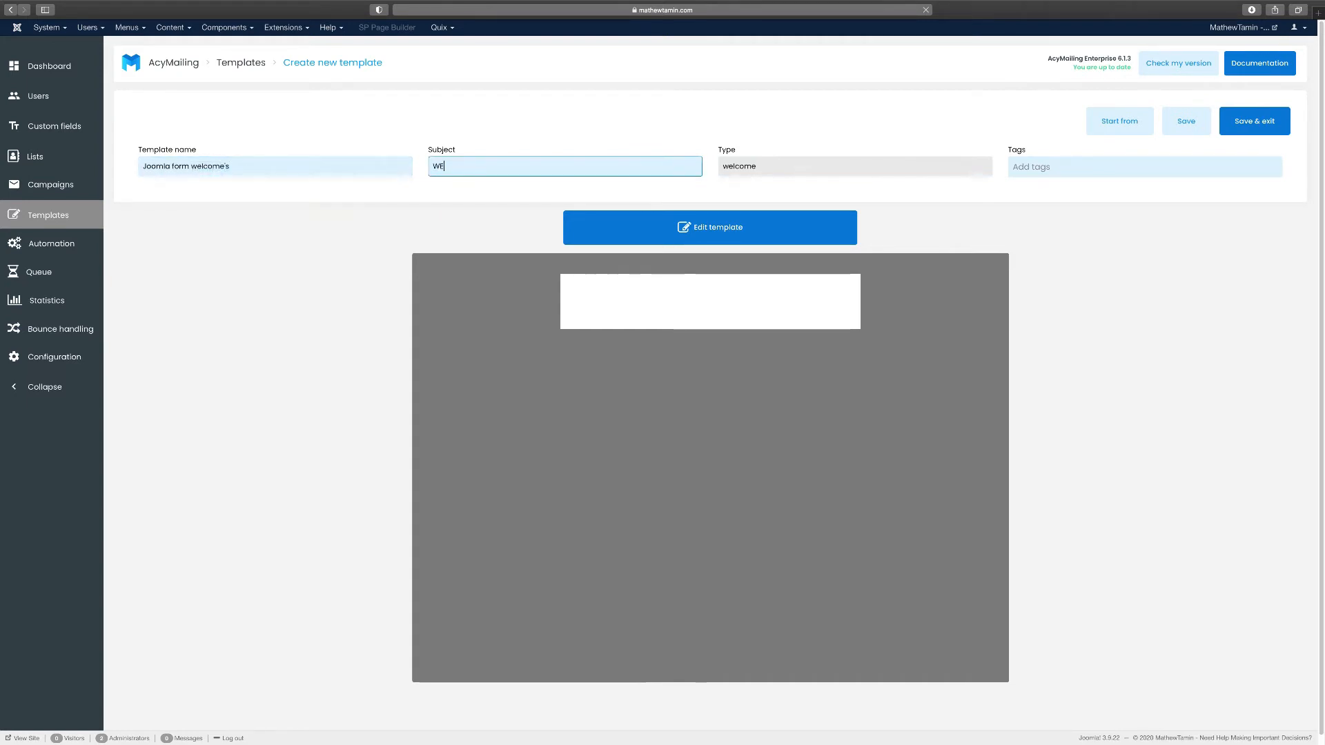
pyautogui.press('BackSpace')
pyautogui.write('elcometo')
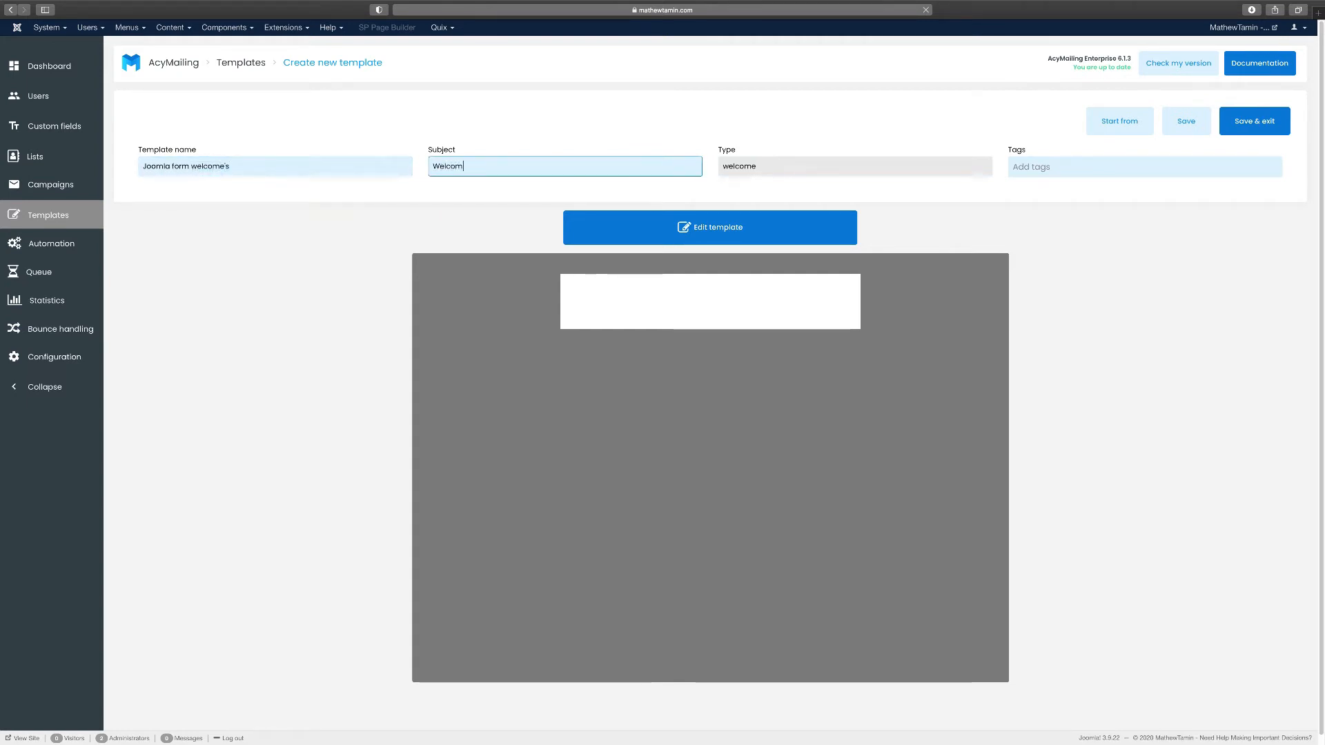
pyautogui.press('BackSpace')
pyautogui.press('BackSpace')
pyautogui.write('to Joomla')
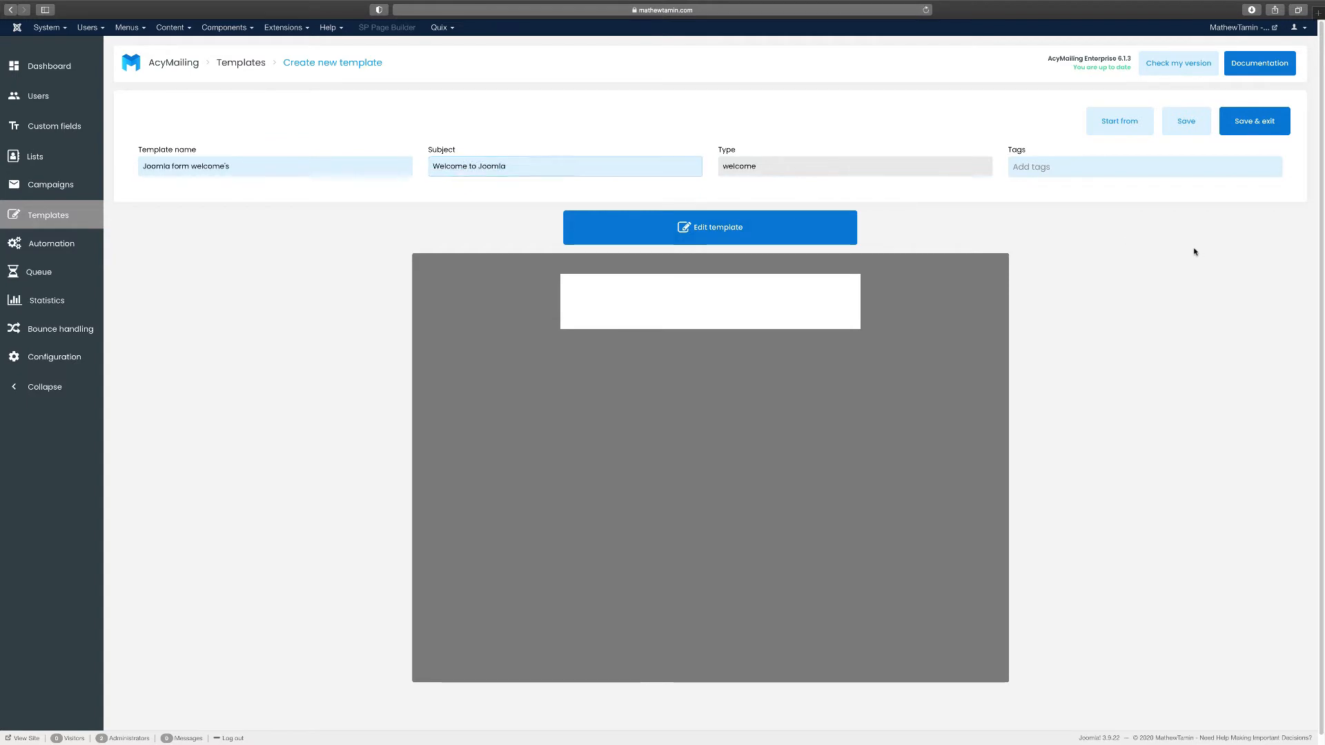
pyautogui.click(680, 233)
pyautogui.moveTo(607, 179)
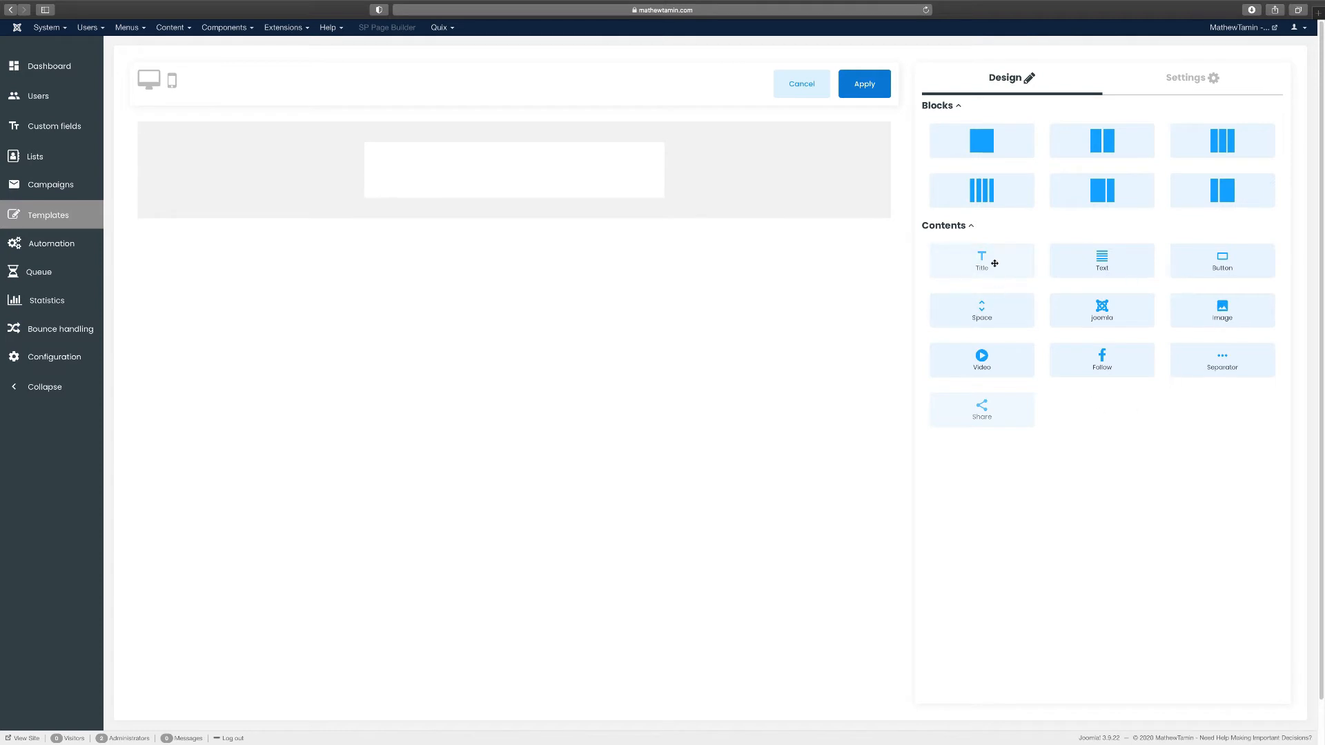
# Add a title reading 'Joomla Forms' with an empty block beneath it
pyautogui.moveTo(983, 266); pyautogui.dragTo(583, 173)
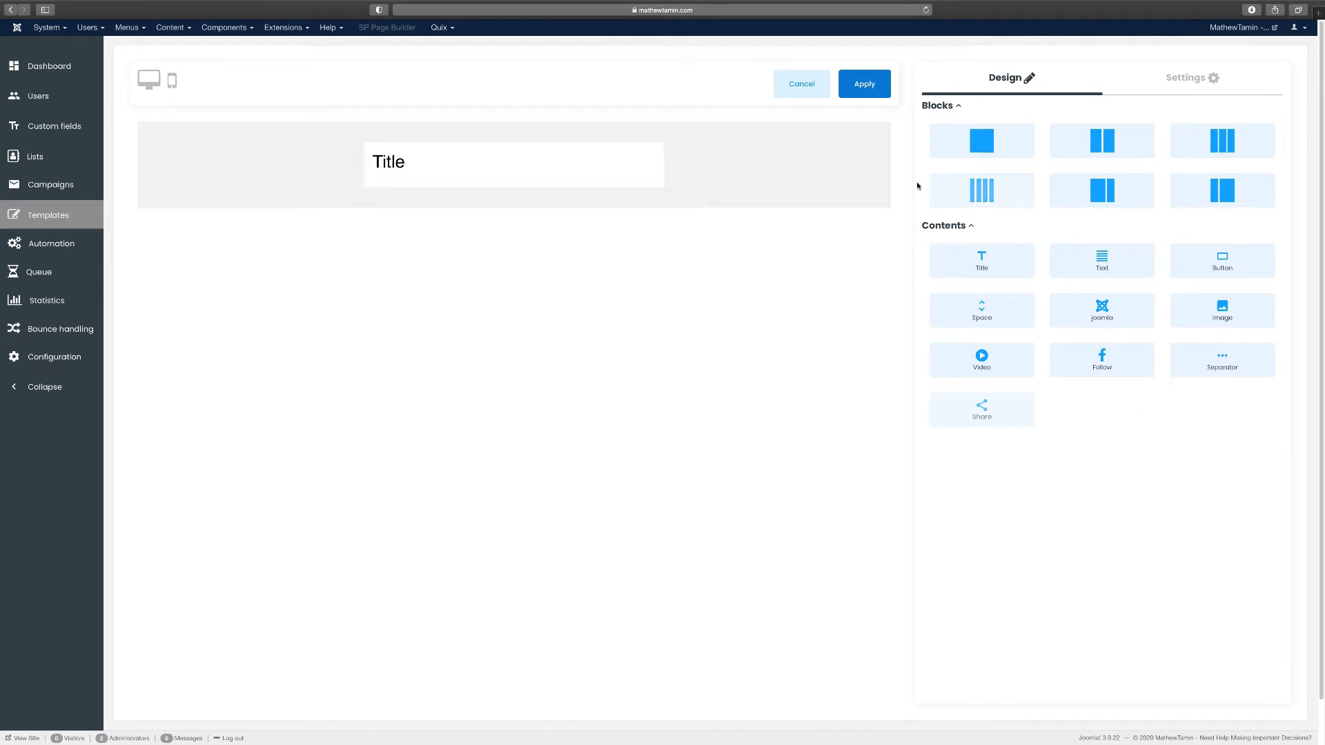
pyautogui.moveTo(991, 140); pyautogui.dragTo(429, 201)
pyautogui.click(386, 162)
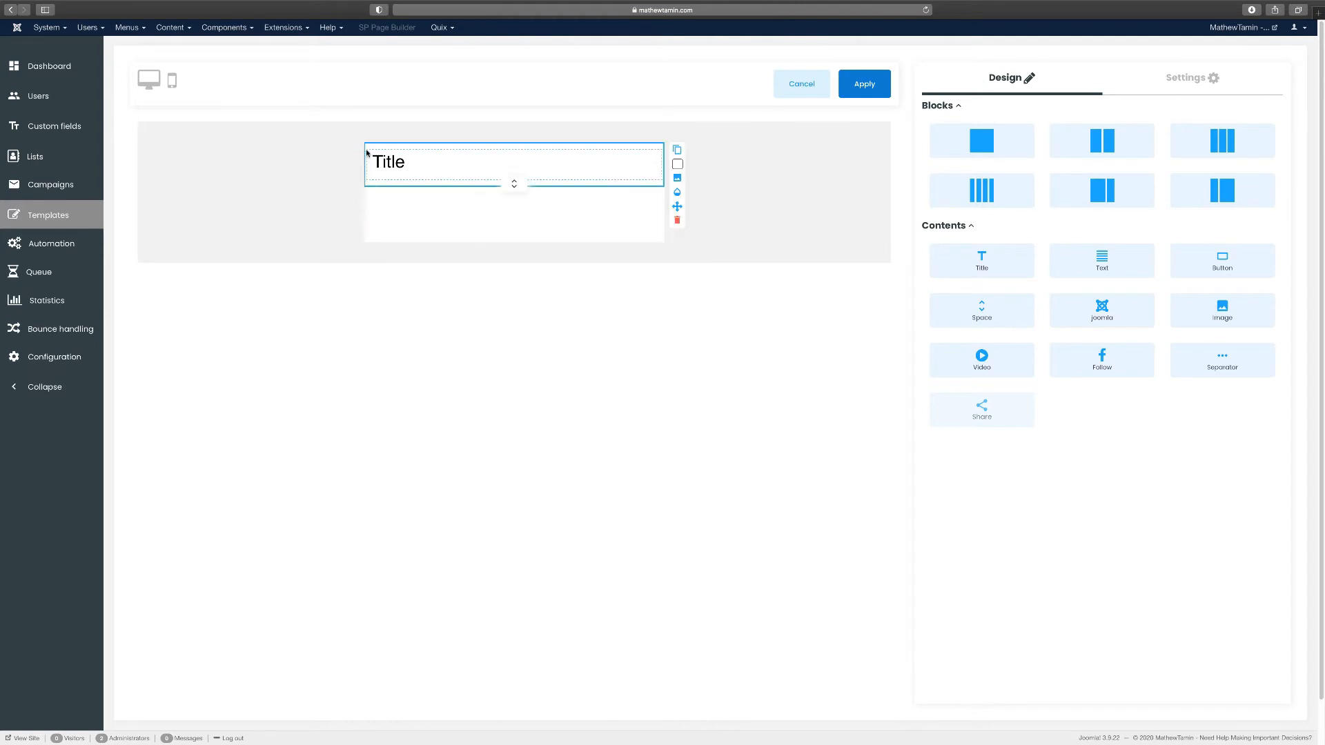
pyautogui.doubleClick(401, 162)
pyautogui.write('Joomla F')
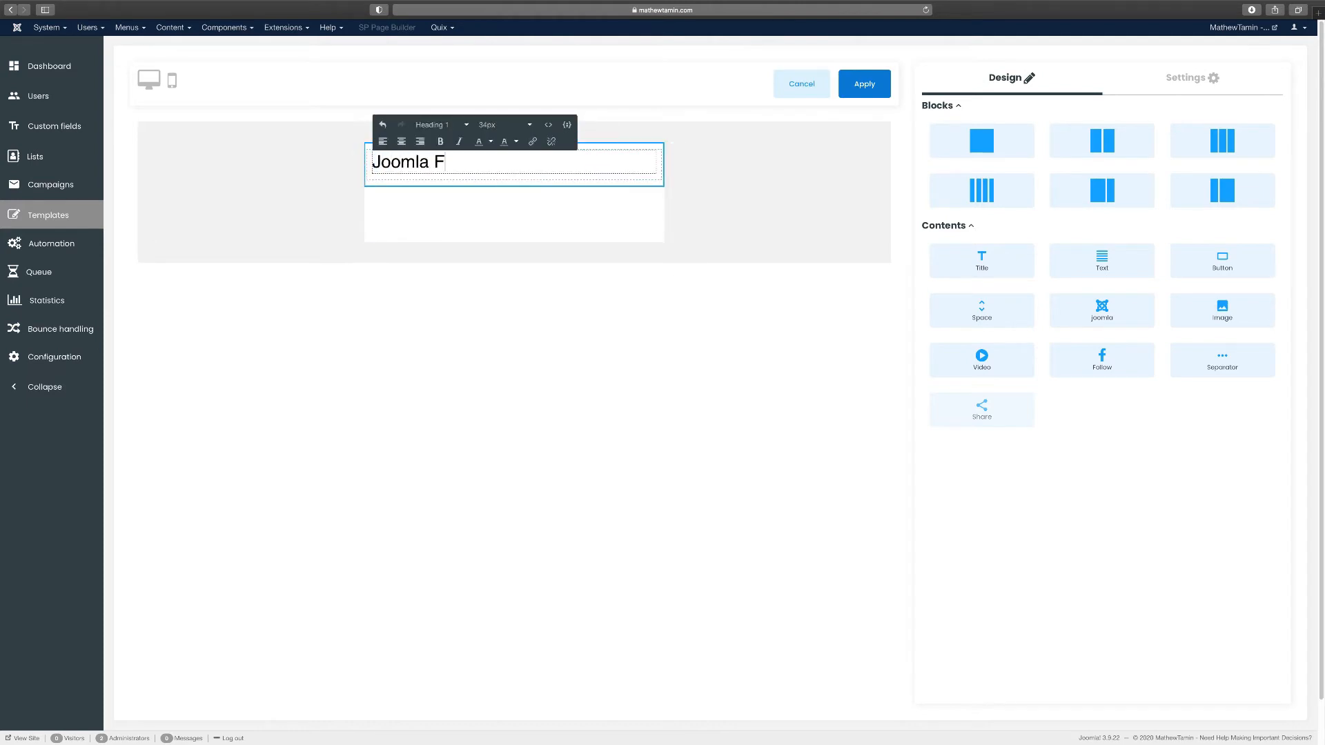
pyautogui.write('orms')
pyautogui.click(419, 197)
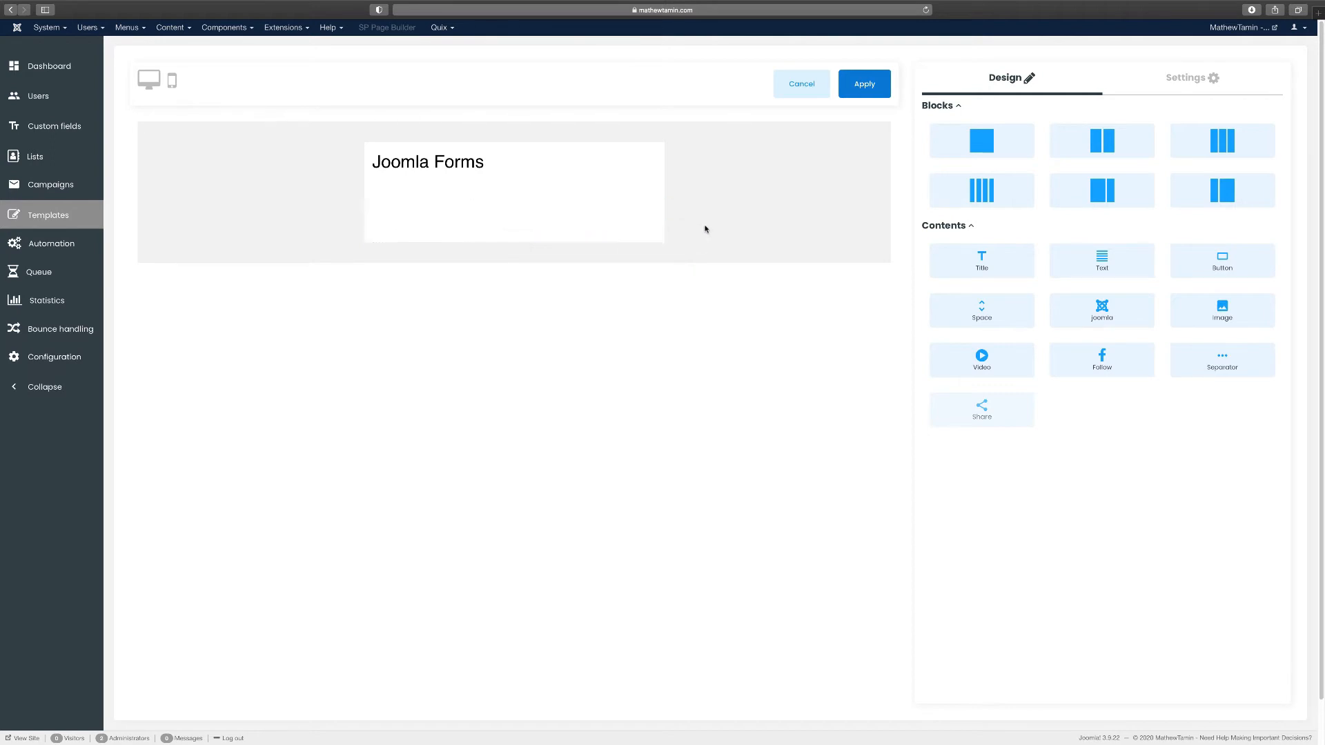
# Insert the desk photo into the empty block
pyautogui.moveTo(1209, 319); pyautogui.dragTo(445, 211)
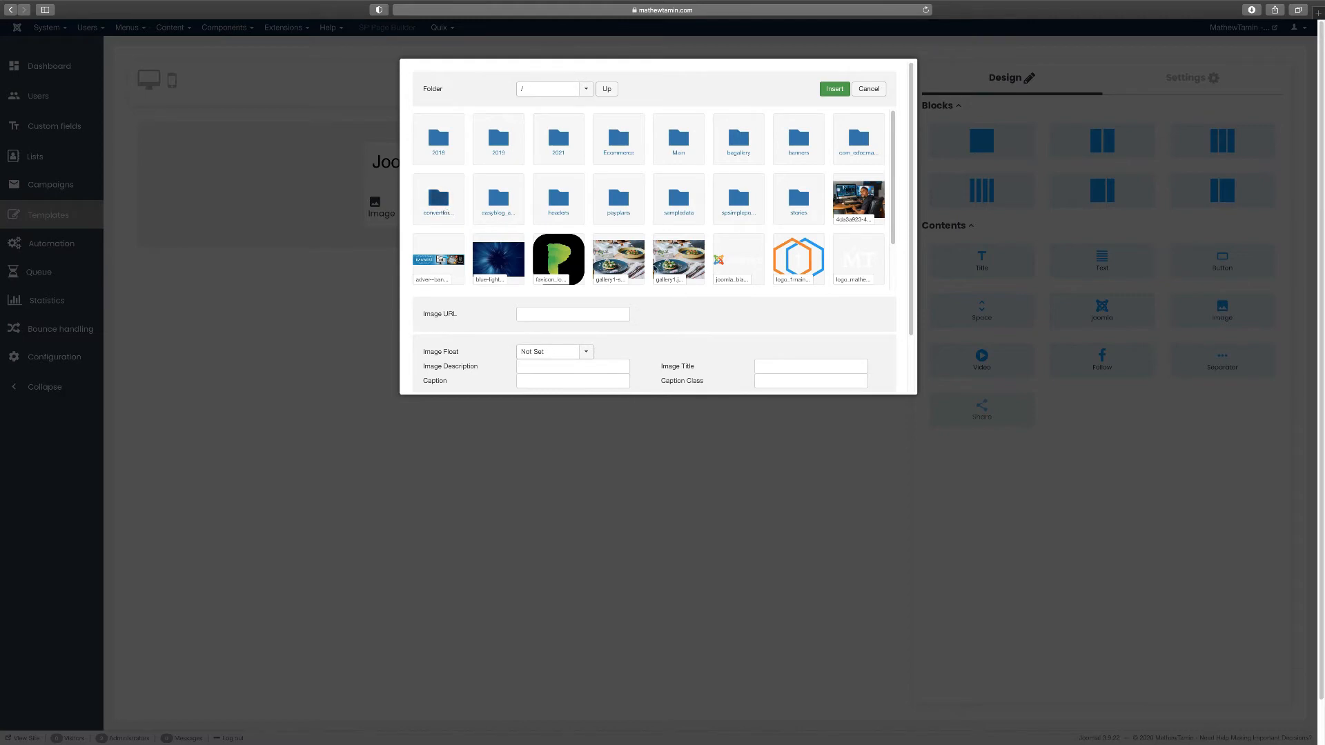
pyautogui.click(859, 200)
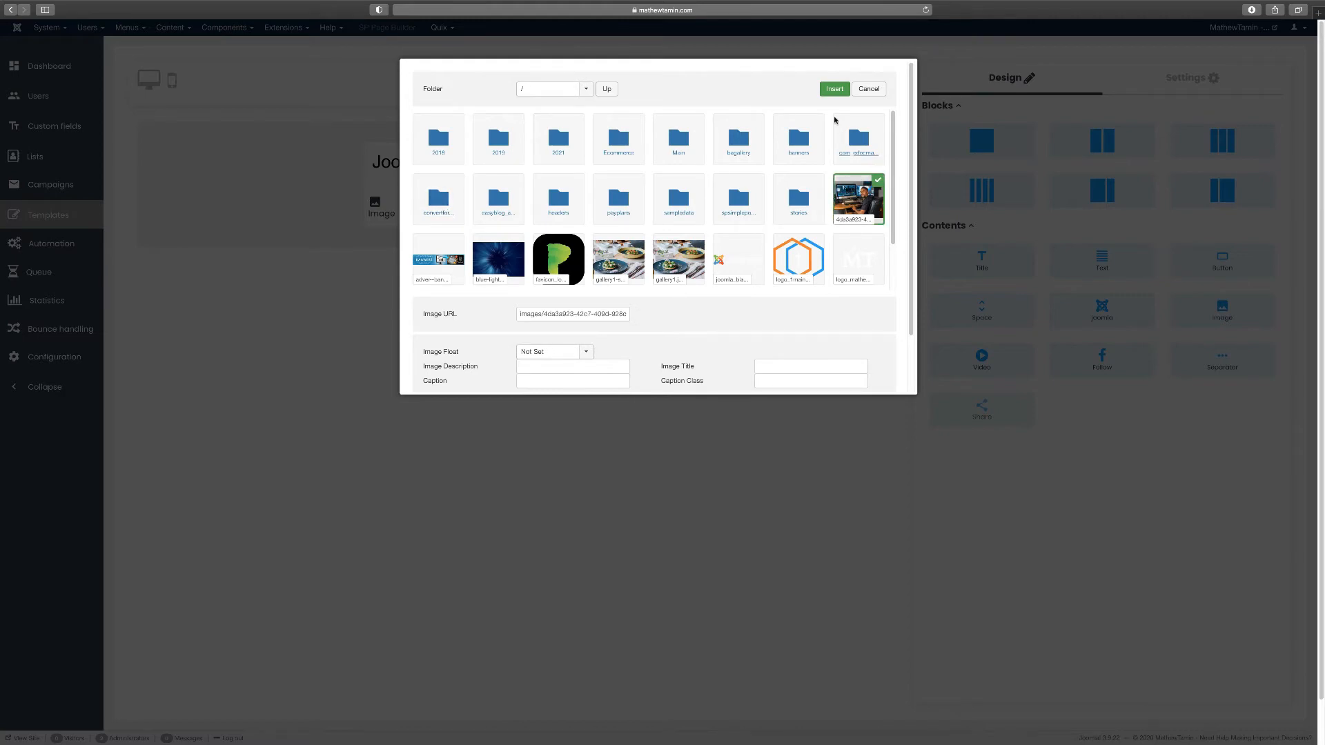
pyautogui.click(834, 88)
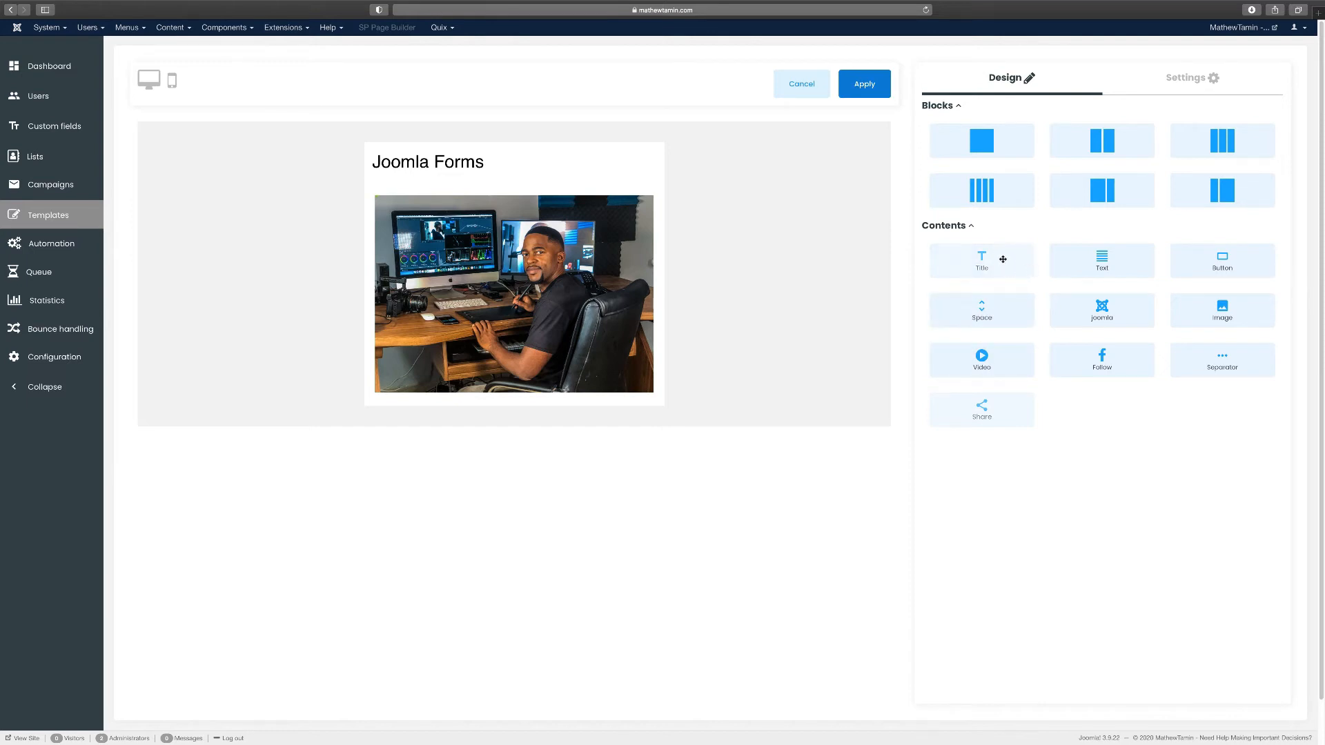
# Add 'Thanks for being part of Joomla' below the photo, formatted as Heading 4
pyautogui.moveTo(984, 268); pyautogui.dragTo(476, 411)
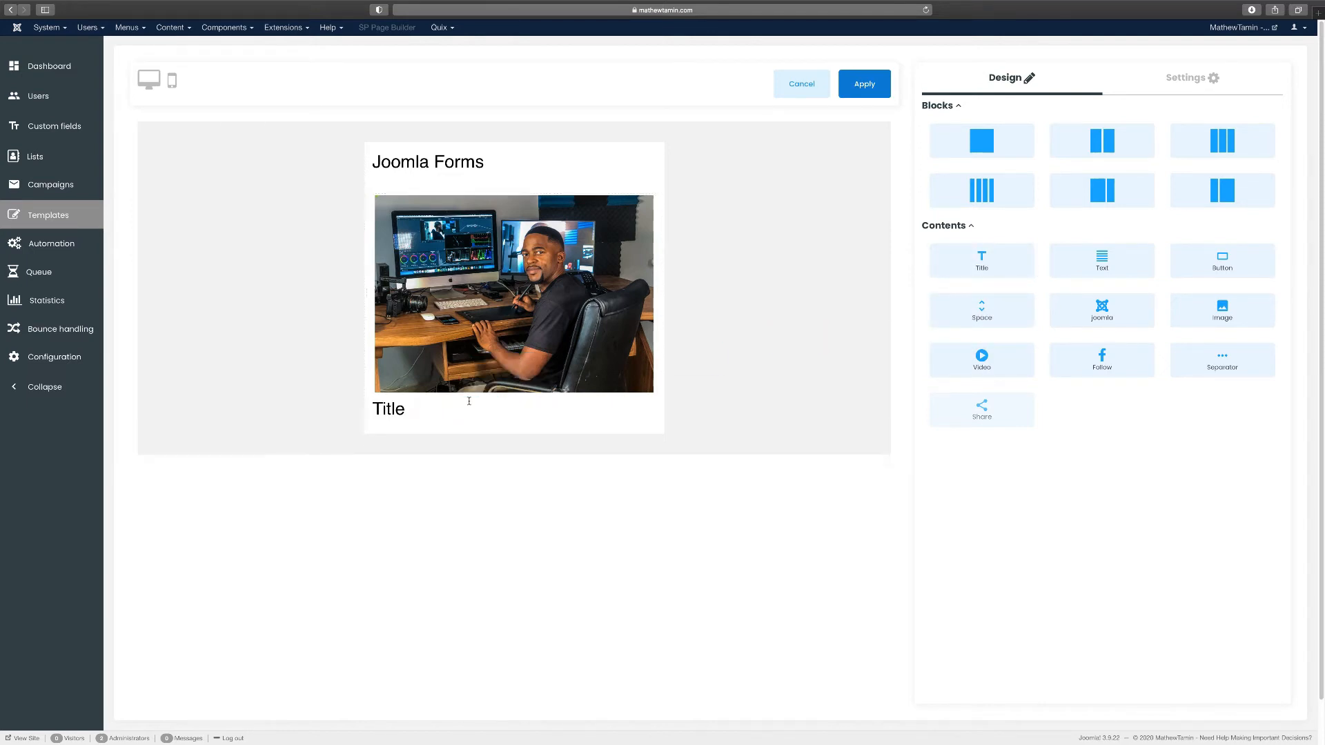
pyautogui.click(410, 412)
pyautogui.doubleClick(400, 410)
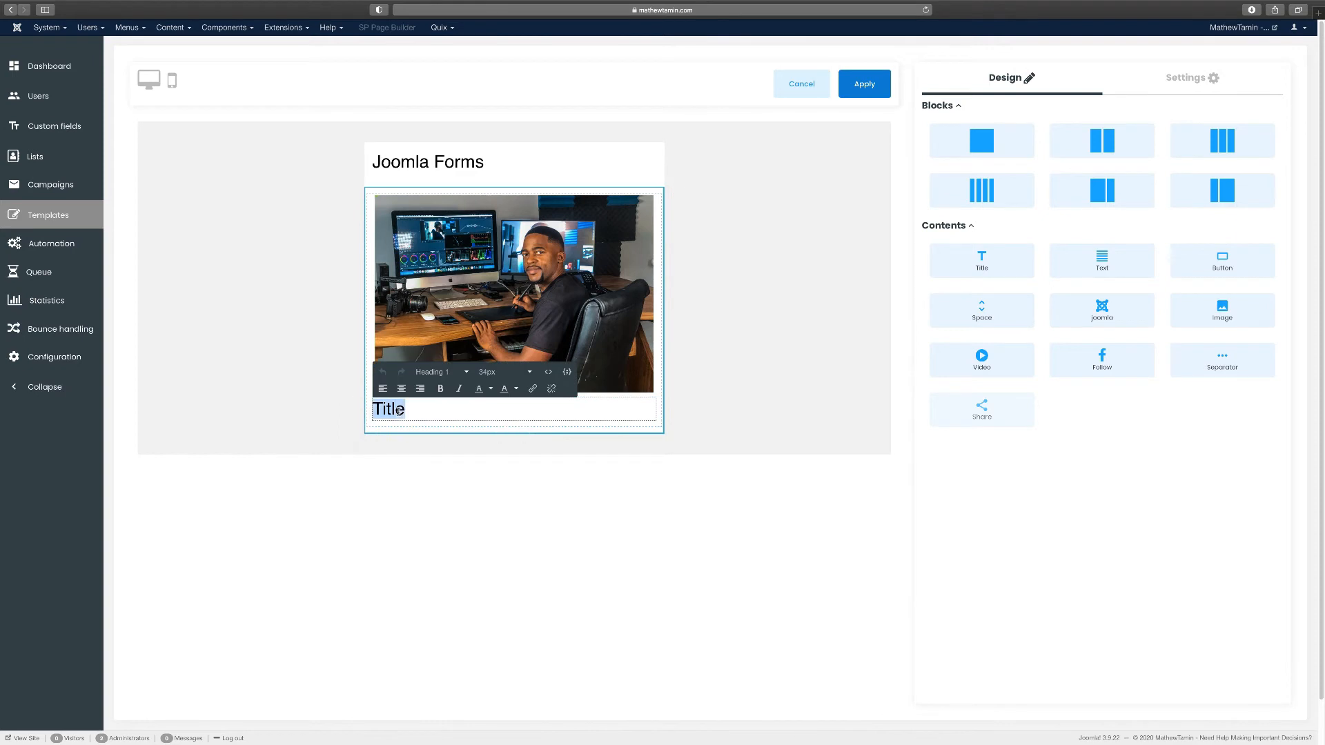
pyautogui.write('Thanks for b')
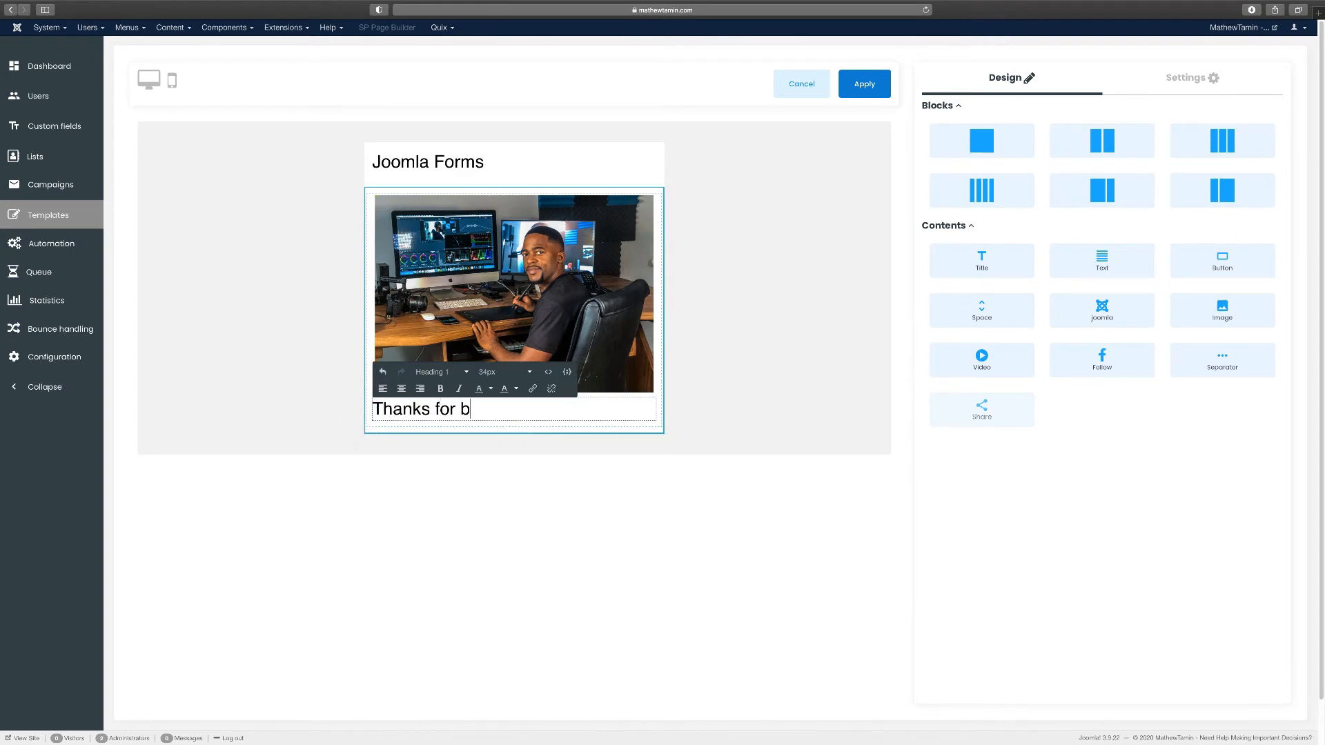
pyautogui.write('eing part of Joomla')
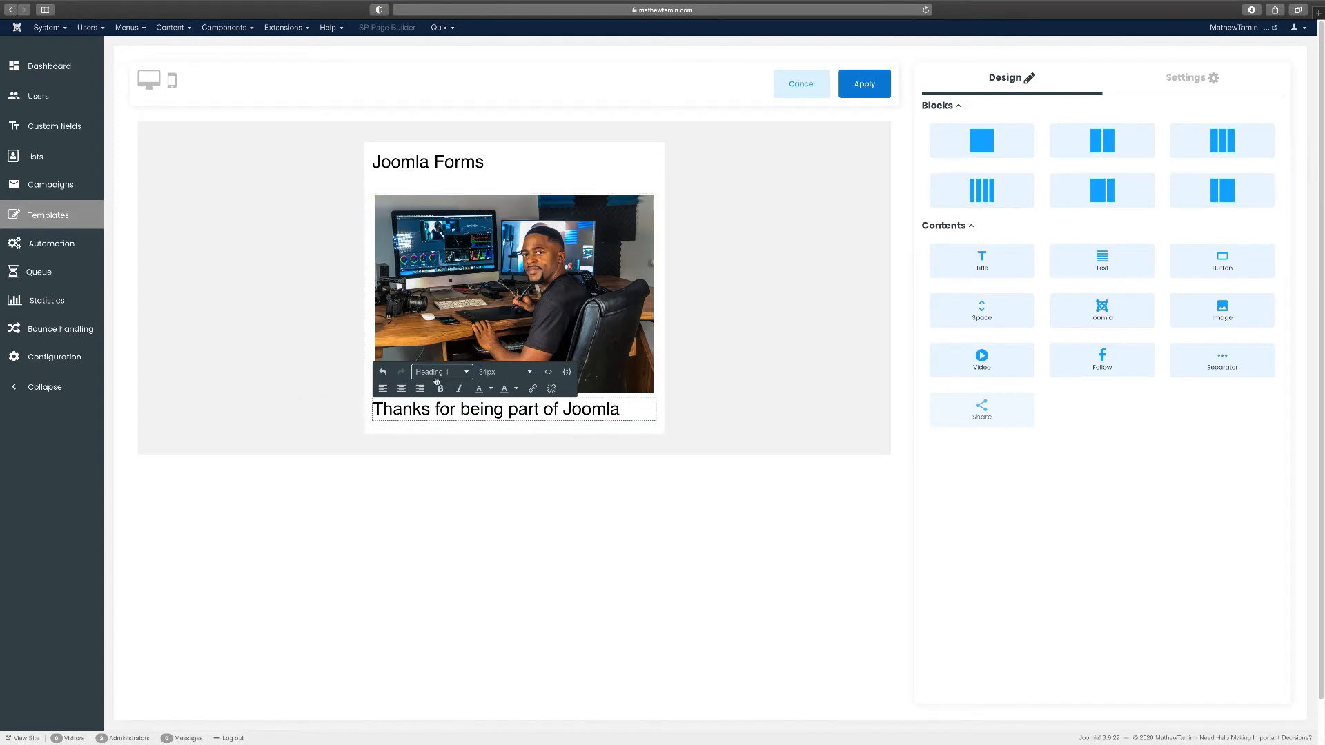
pyautogui.click(466, 372)
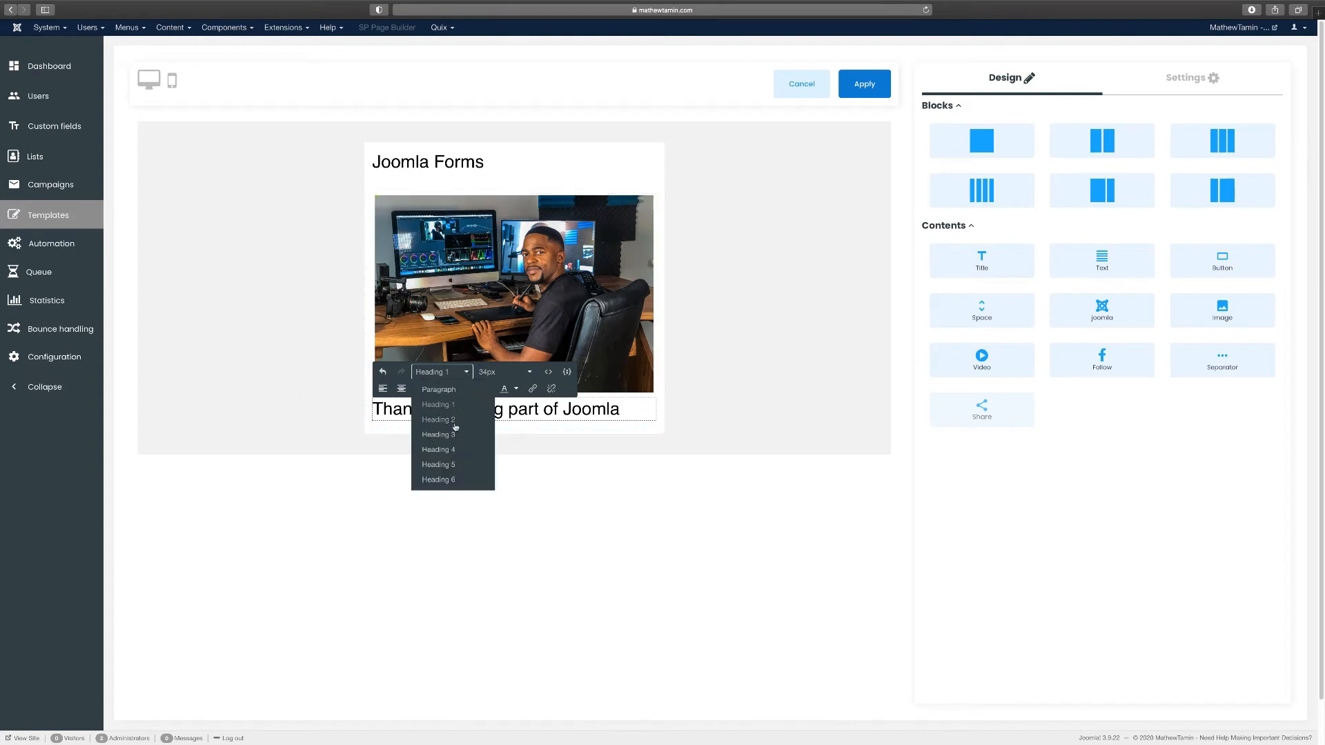
pyautogui.click(455, 421)
pyautogui.click(467, 372)
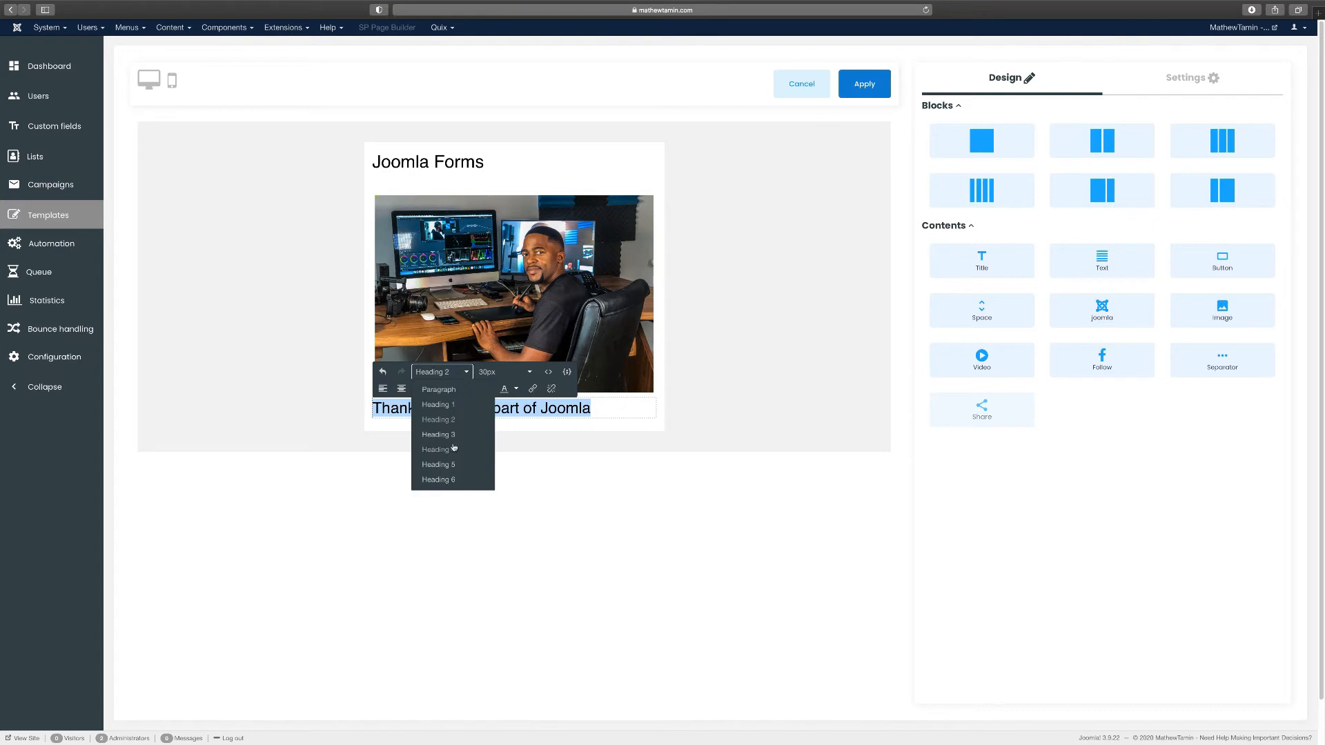
pyautogui.click(448, 448)
pyautogui.click(686, 393)
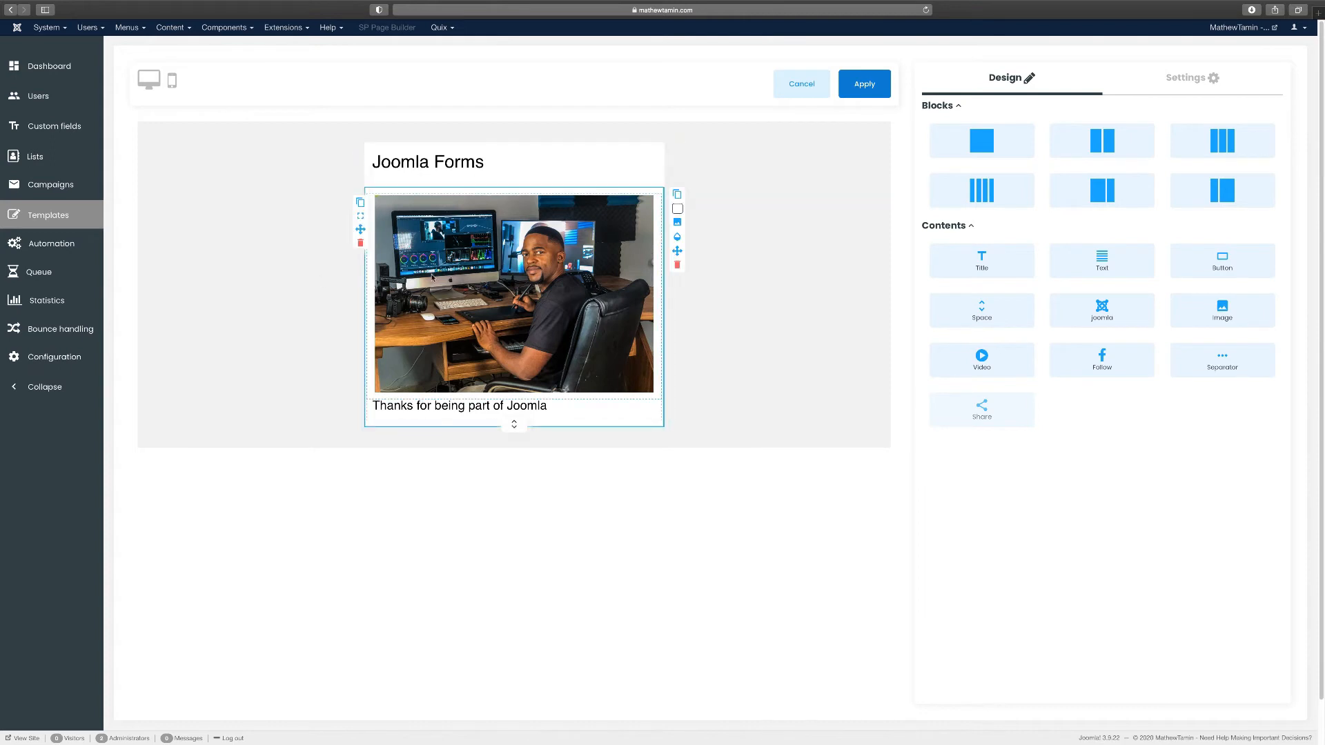
# Set the template background colour to dark grey #4e4e4f and apply the changes
pyautogui.click(1201, 90)
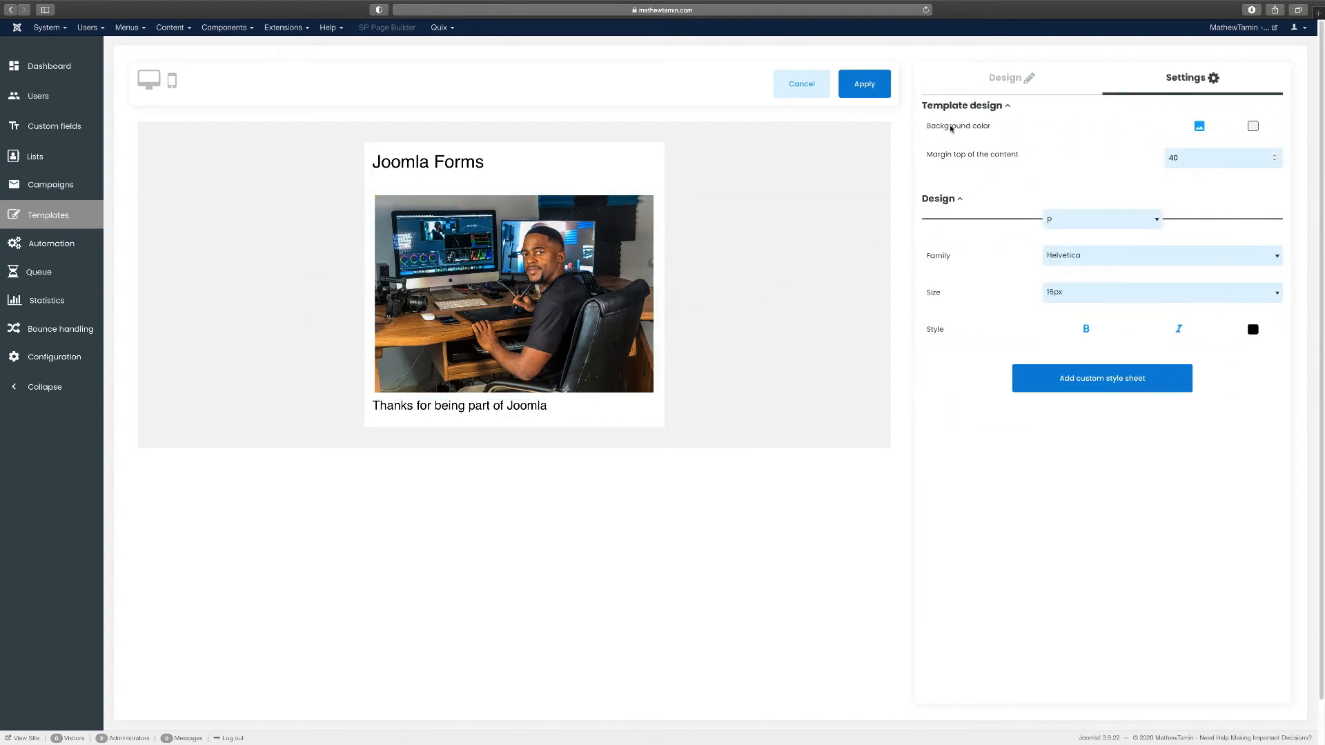
pyautogui.click(1253, 127)
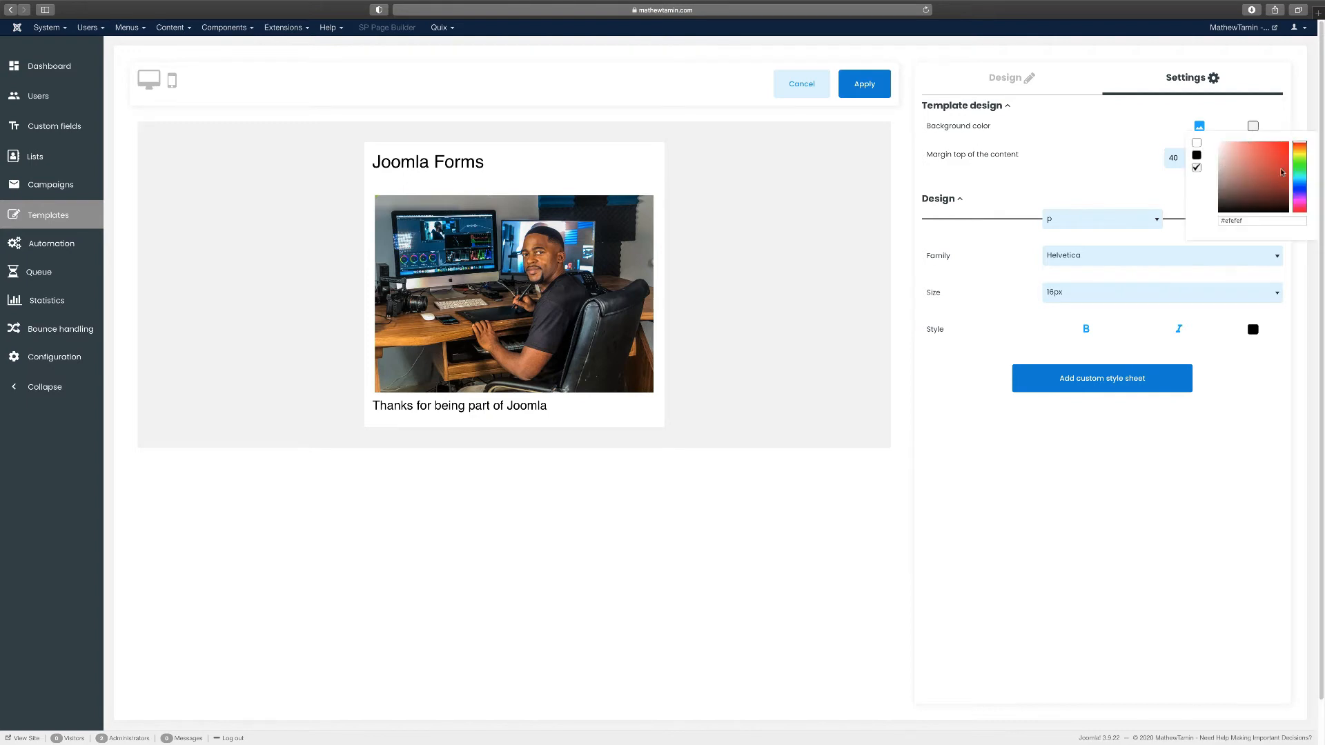
pyautogui.click(1300, 194)
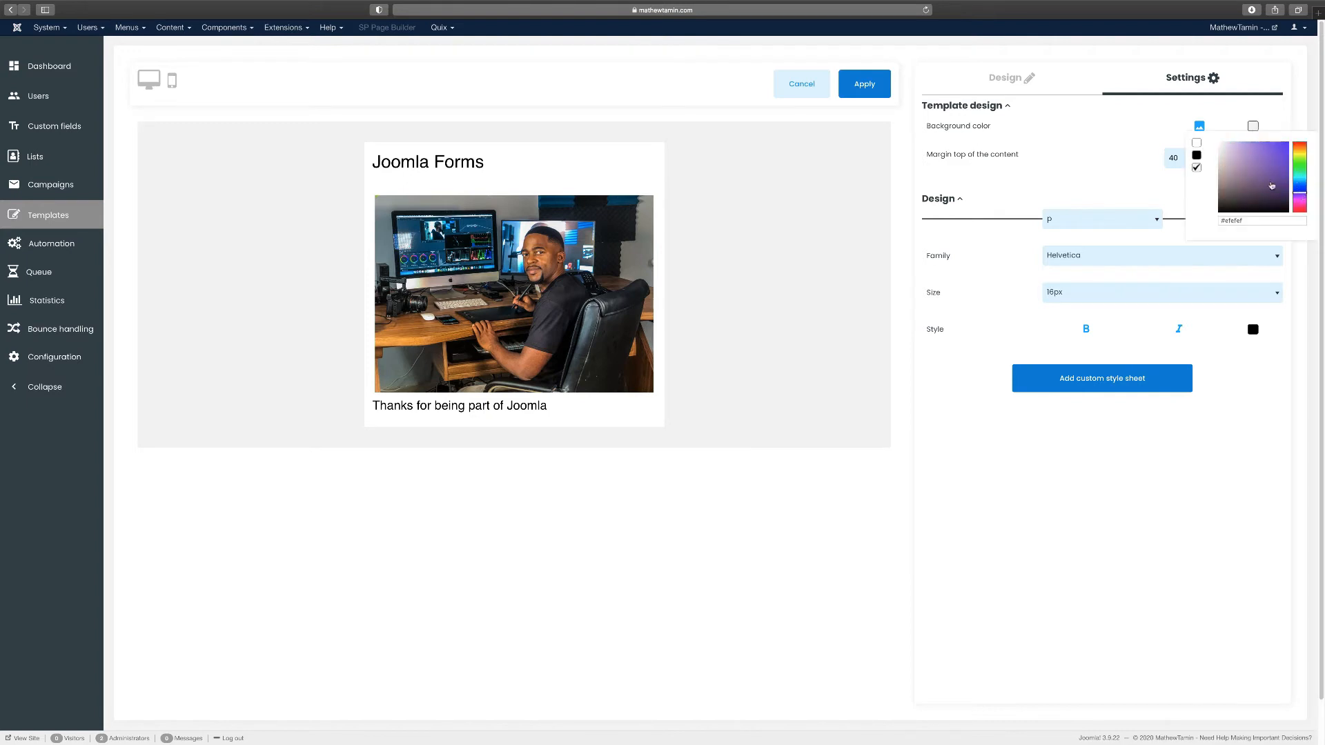
pyautogui.moveTo(1272, 186); pyautogui.dragTo(1215, 196)
pyautogui.click(1072, 129)
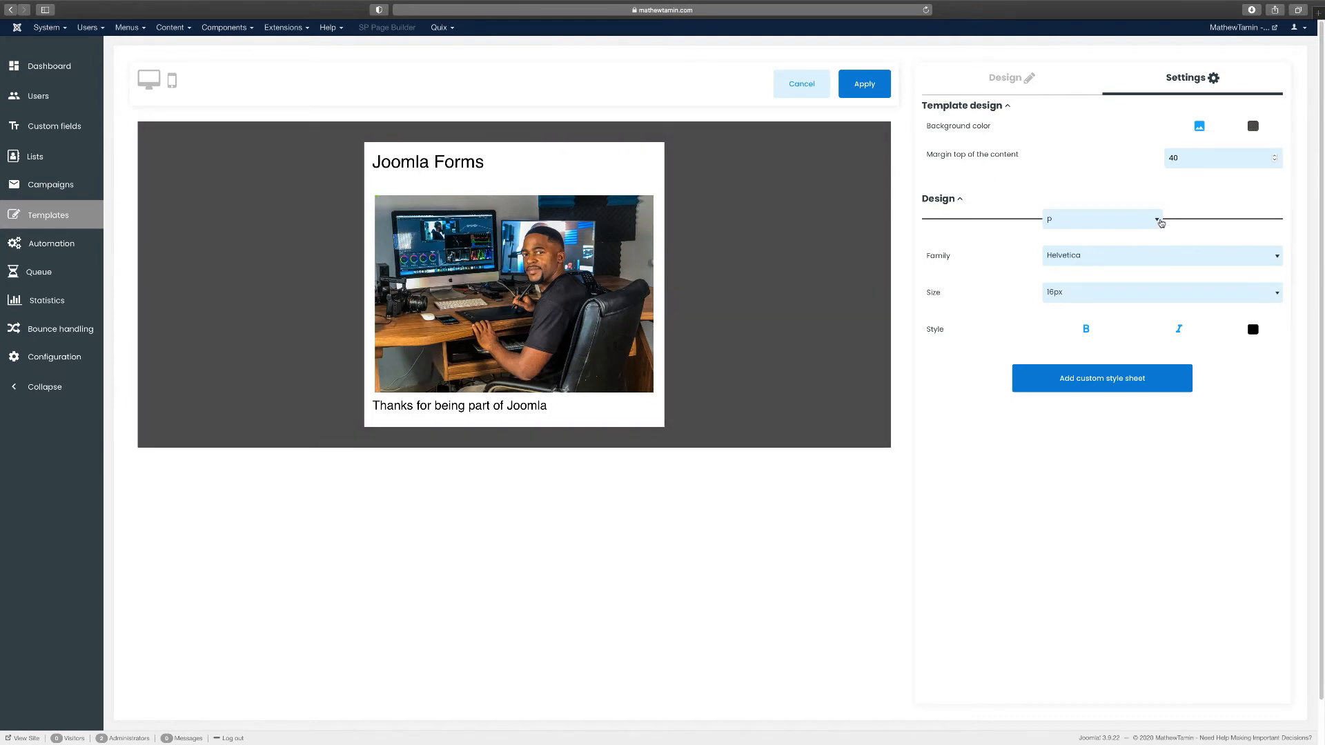
pyautogui.click(1161, 223)
pyautogui.click(1050, 178)
pyautogui.click(1027, 79)
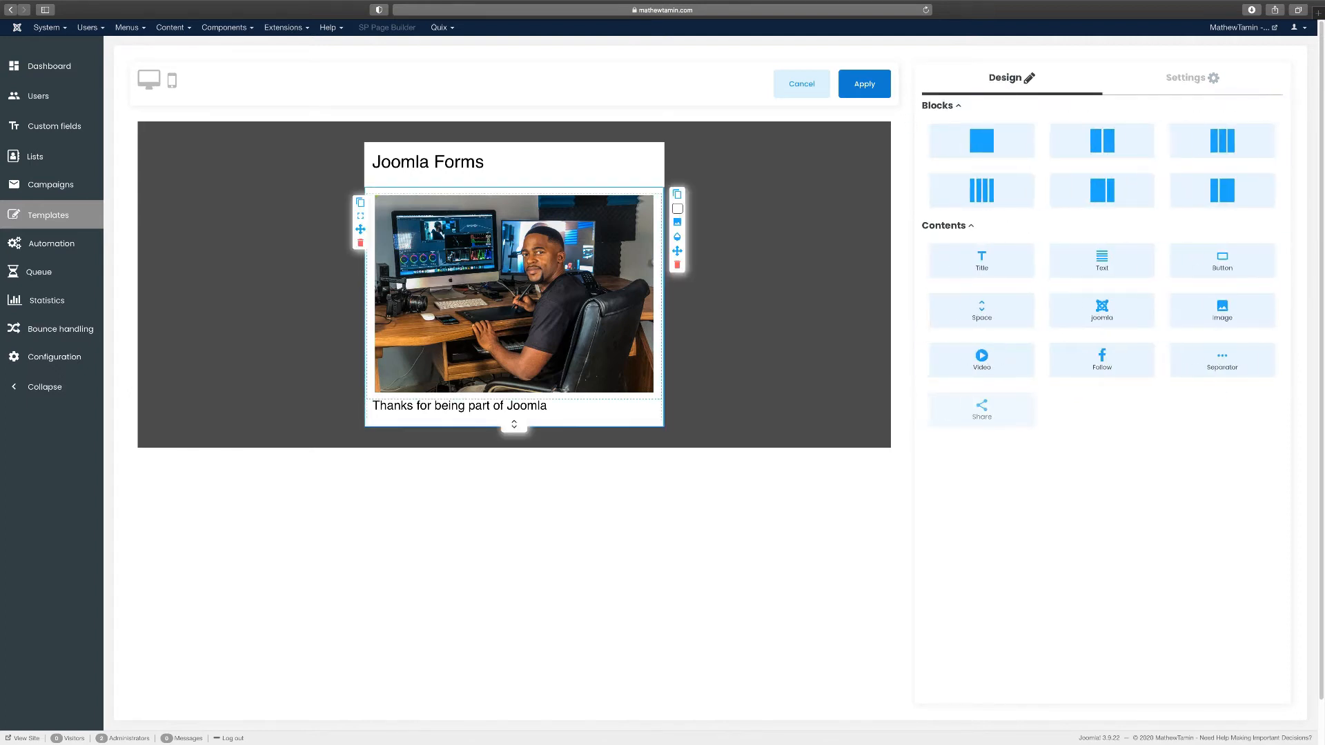
pyautogui.click(863, 85)
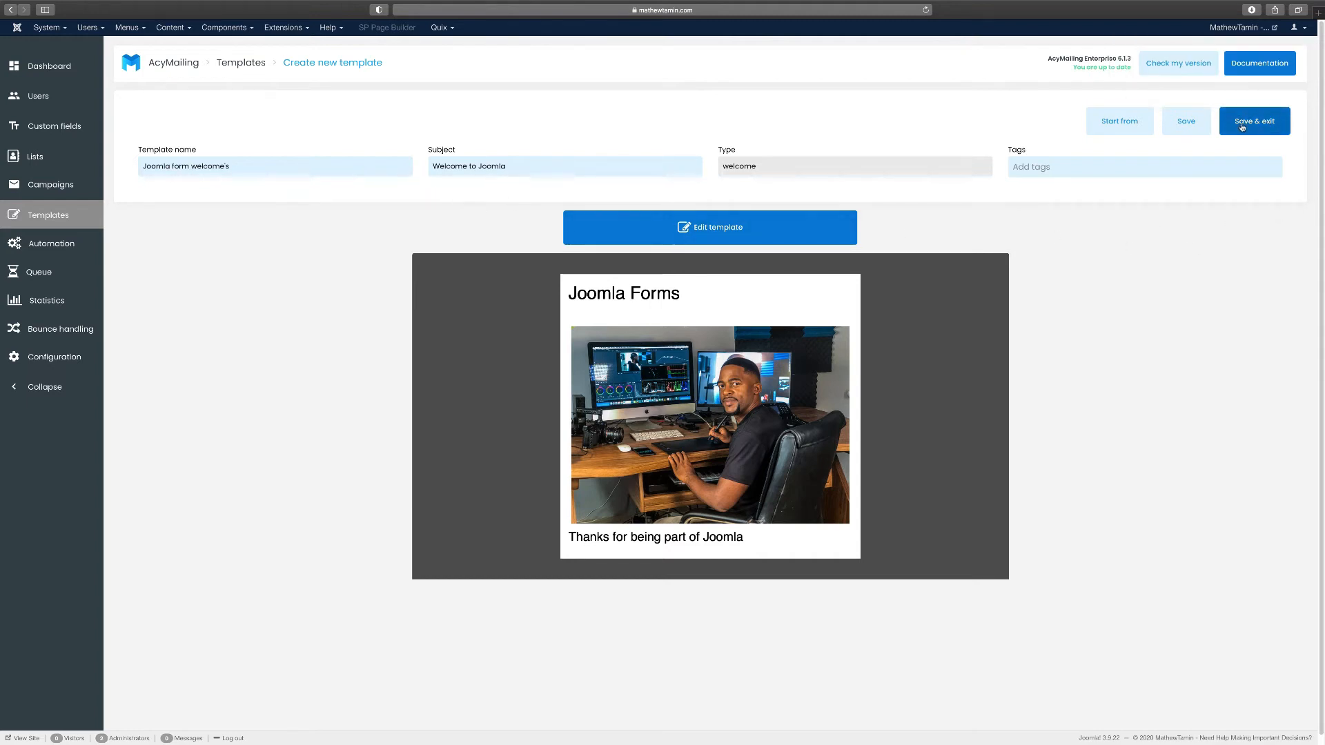
# Save the template, choose 'Joomla form welcome's' as the list's welcome email, and save the list
pyautogui.click(1242, 127)
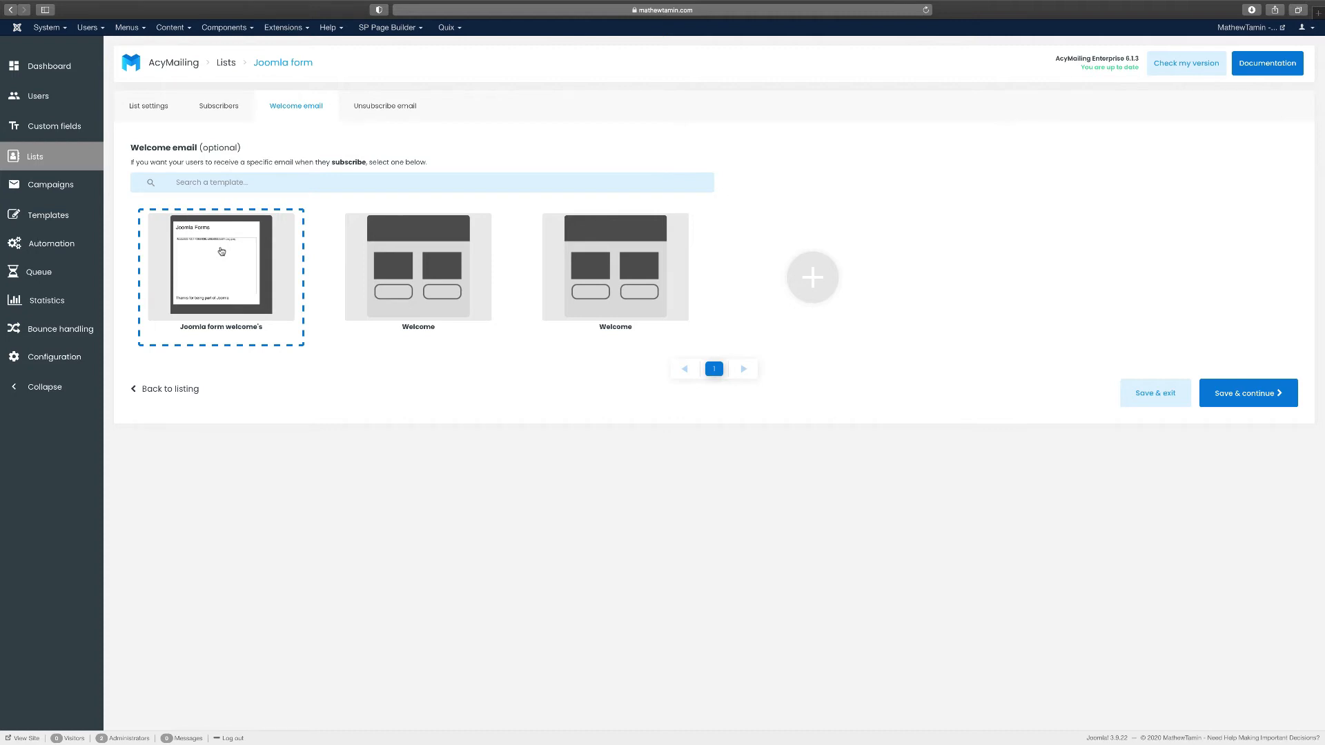
pyautogui.click(412, 295)
pyautogui.click(397, 114)
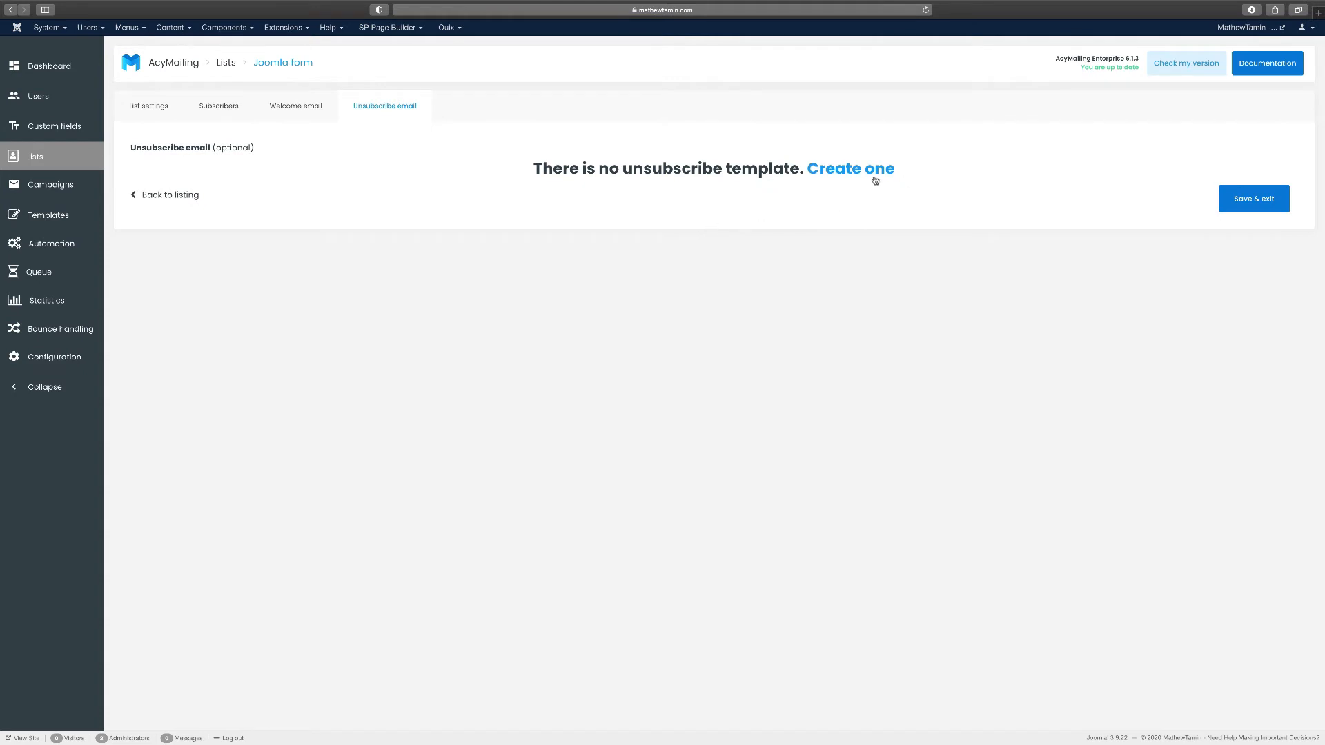
pyautogui.click(305, 109)
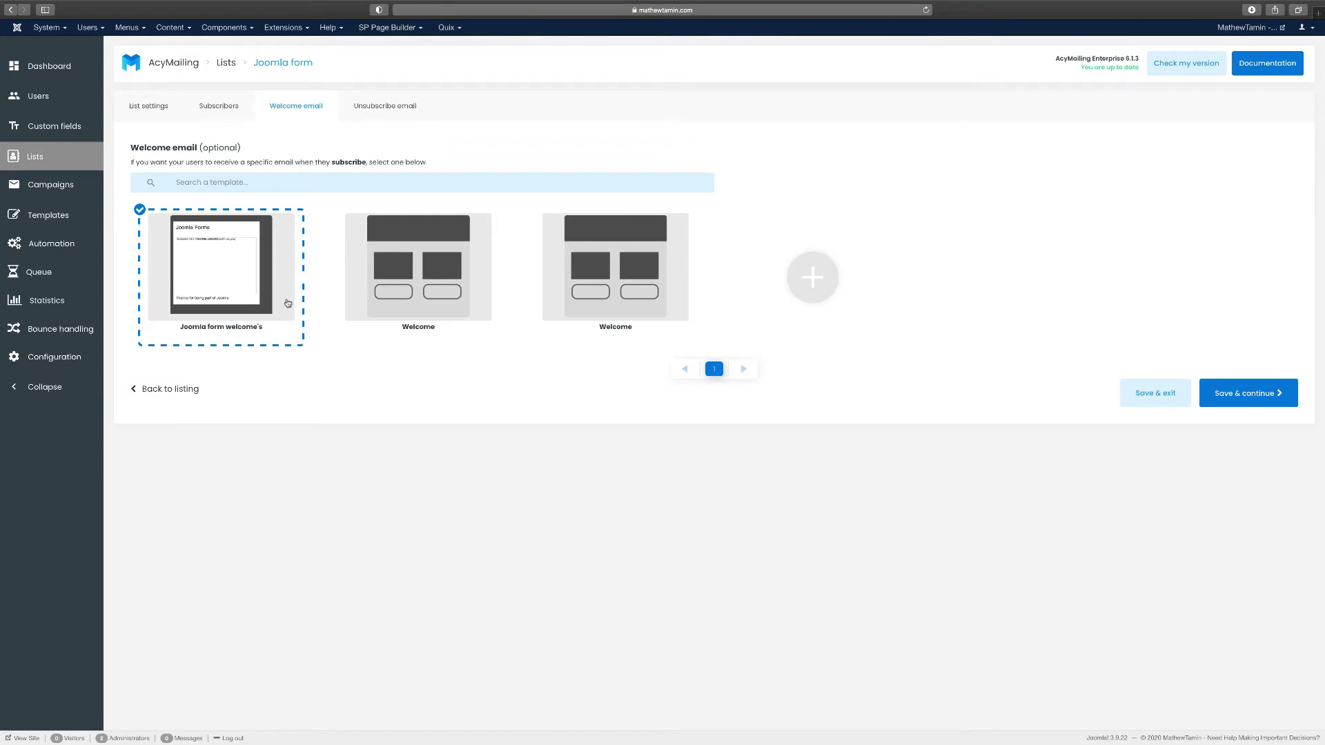
pyautogui.click(1249, 394)
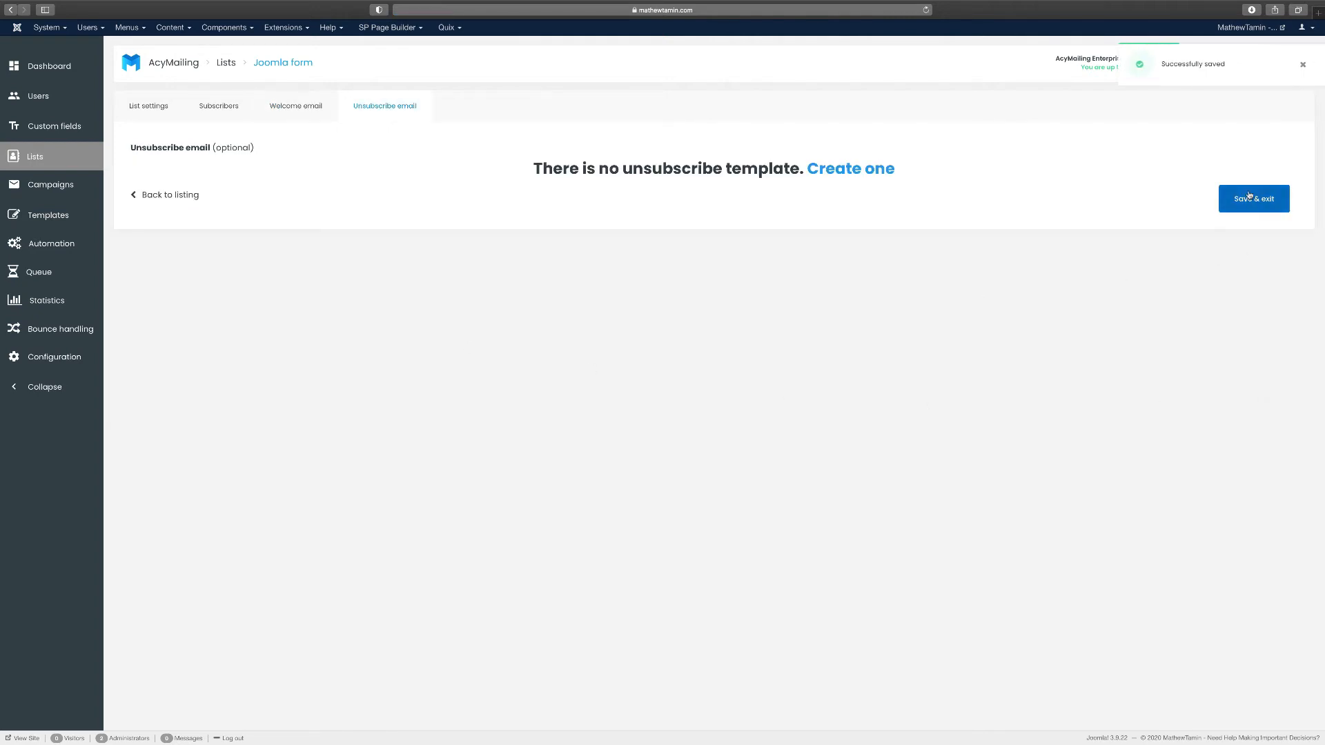
pyautogui.click(1249, 200)
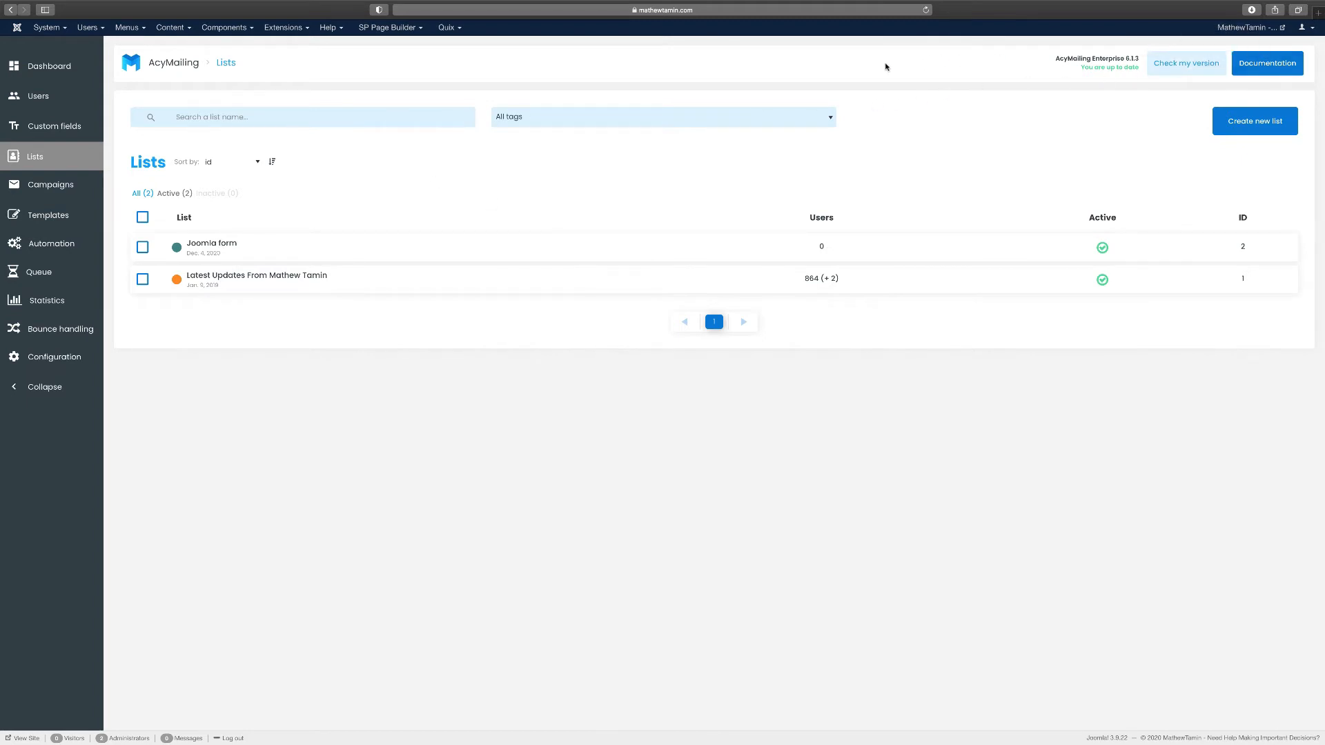
# In Convert Forms, set the Joomla Campaign's List ID to 'Joomla form' and save it
pyautogui.click(225, 29)
pyautogui.moveTo(247, 121)
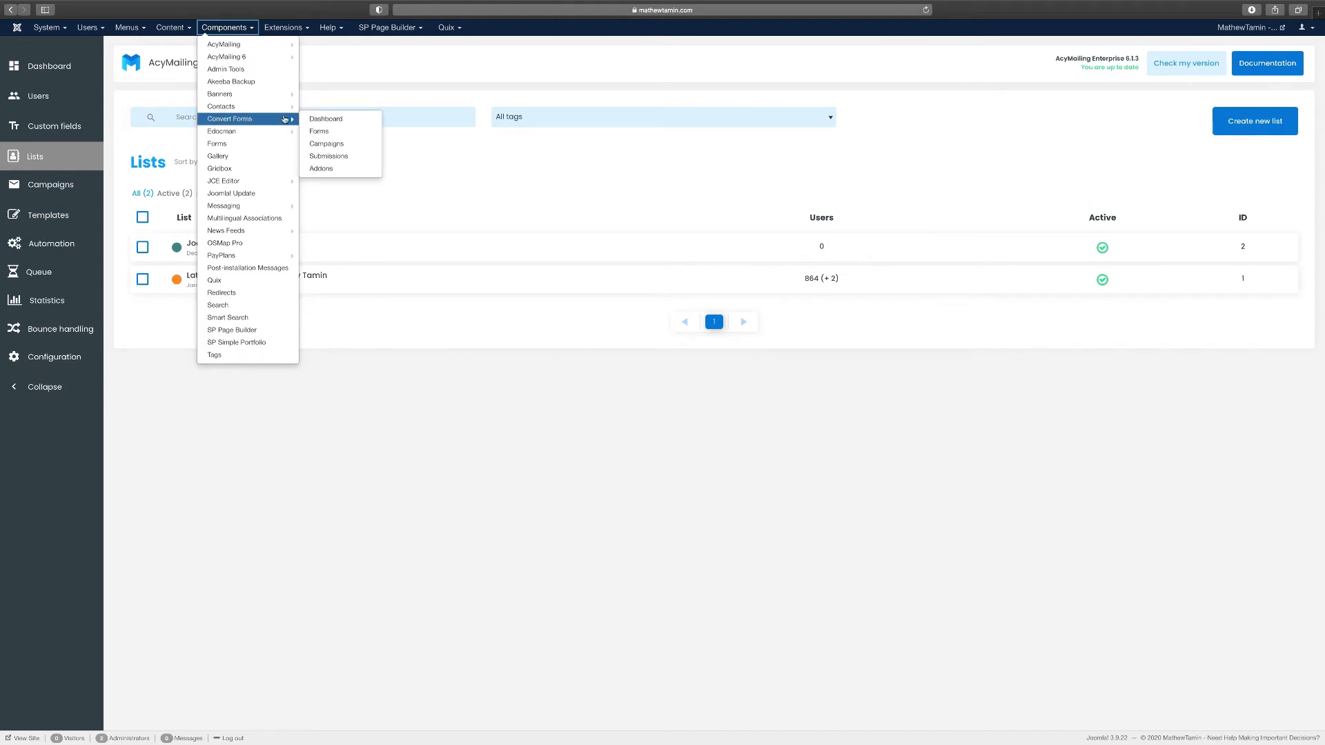
pyautogui.click(328, 145)
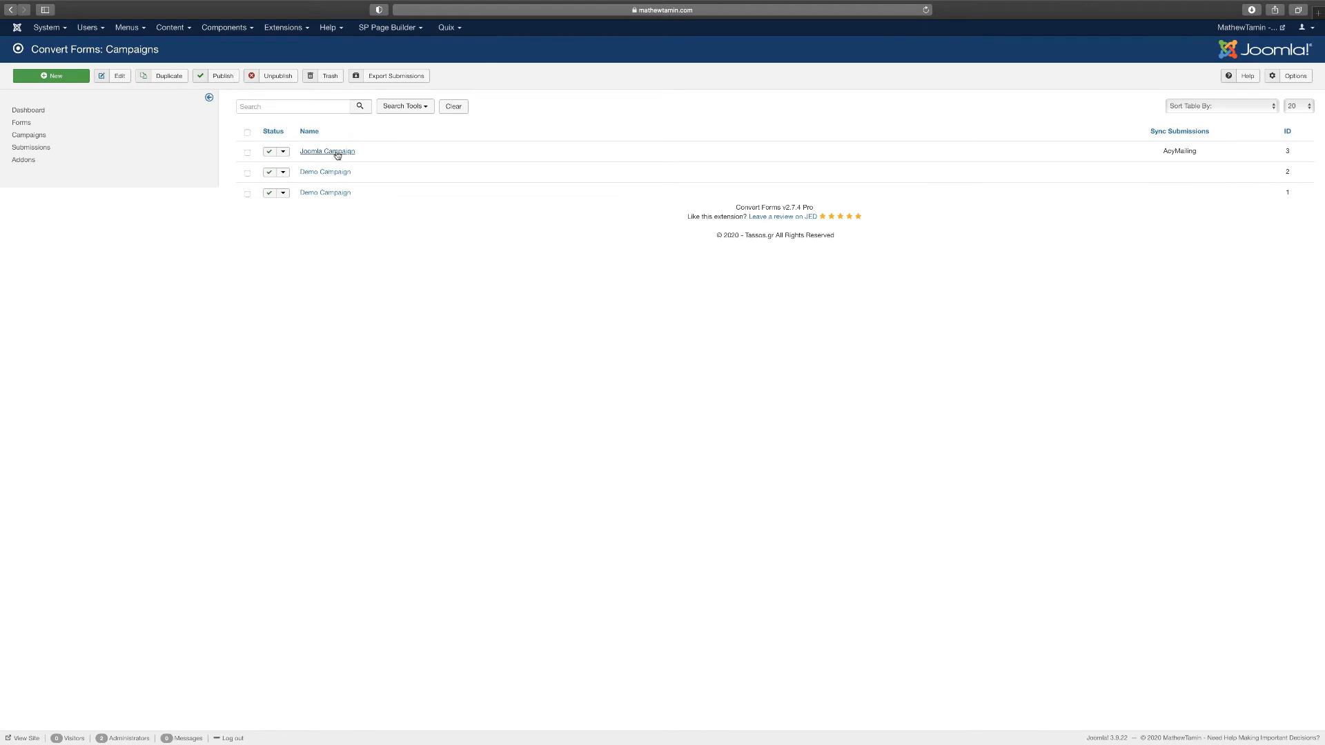
pyautogui.click(337, 154)
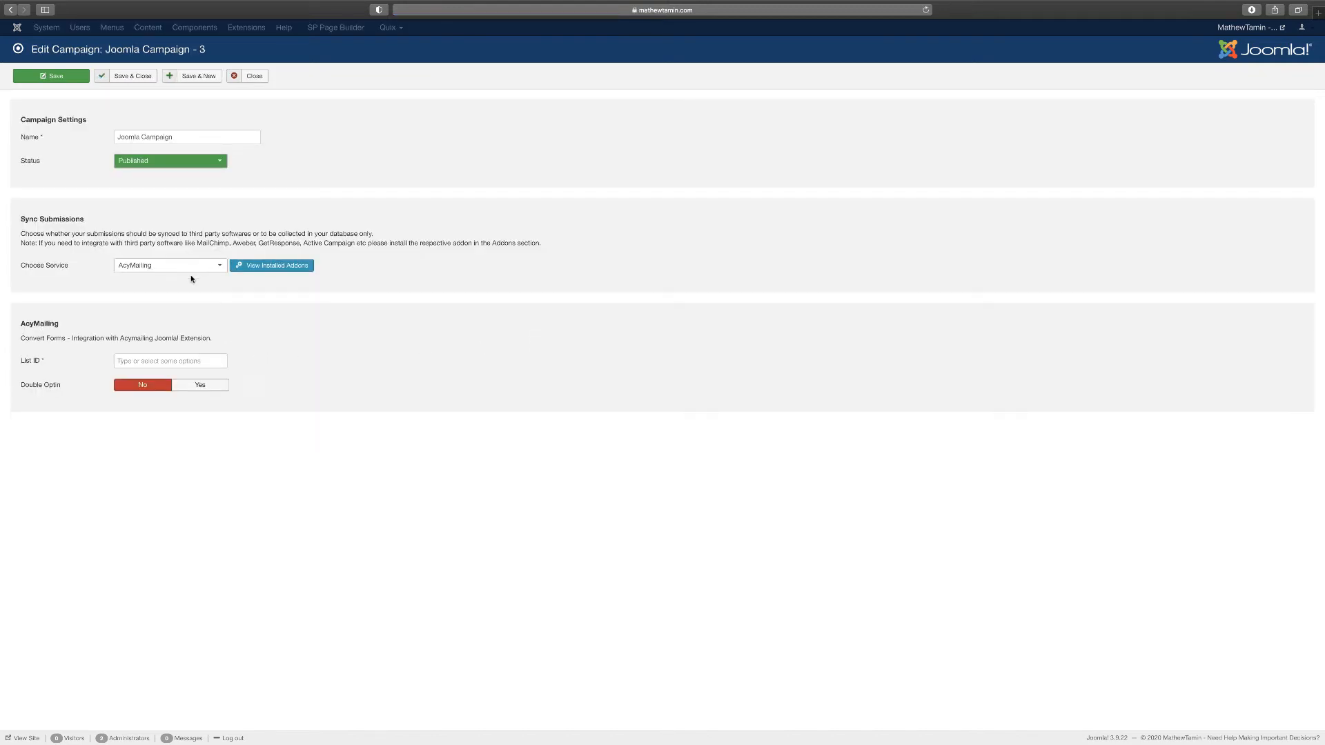
pyautogui.click(176, 361)
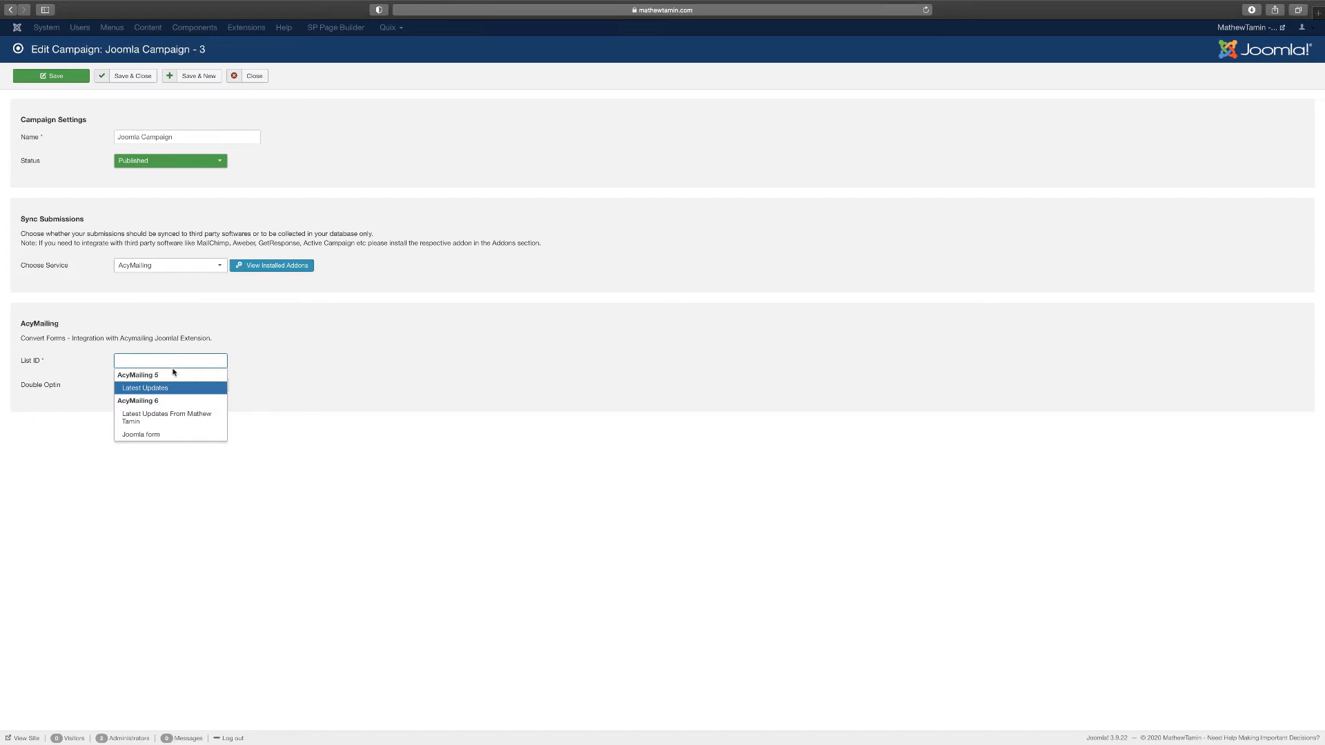
pyautogui.click(177, 437)
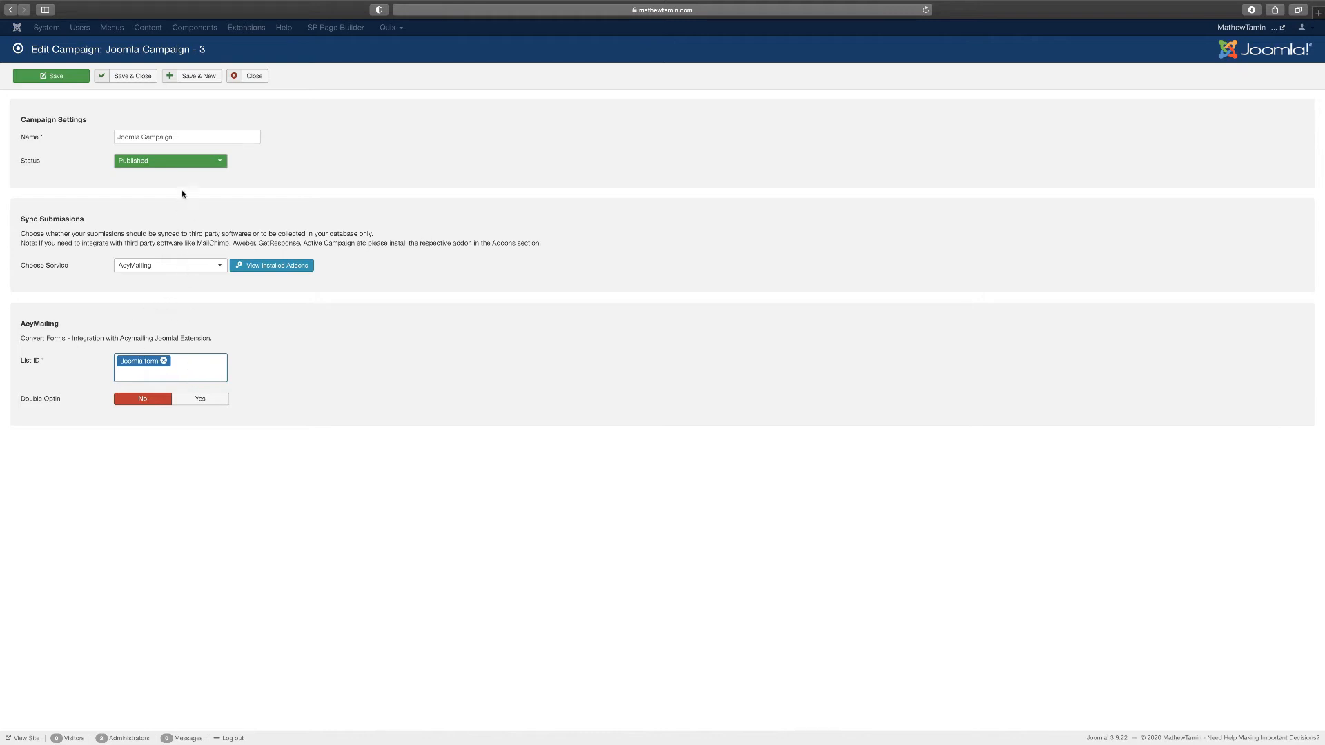
pyautogui.click(157, 375)
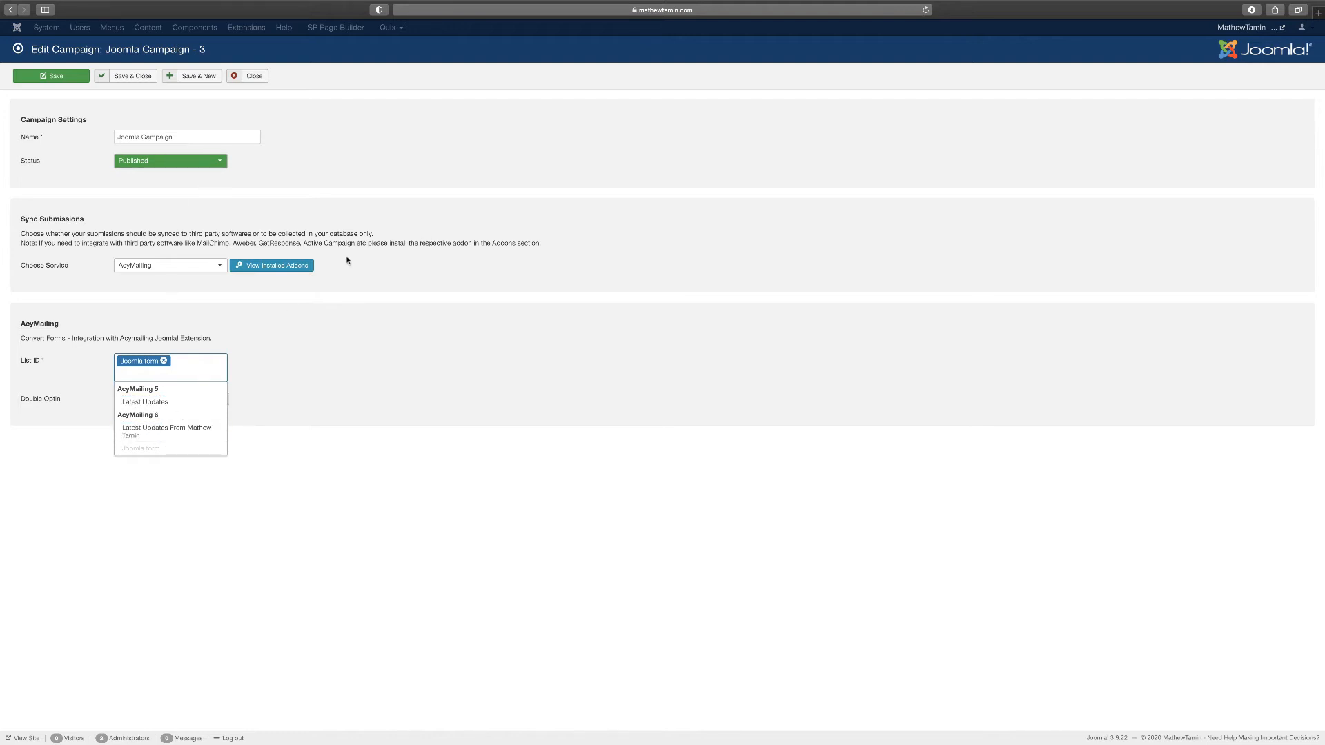
pyautogui.click(404, 270)
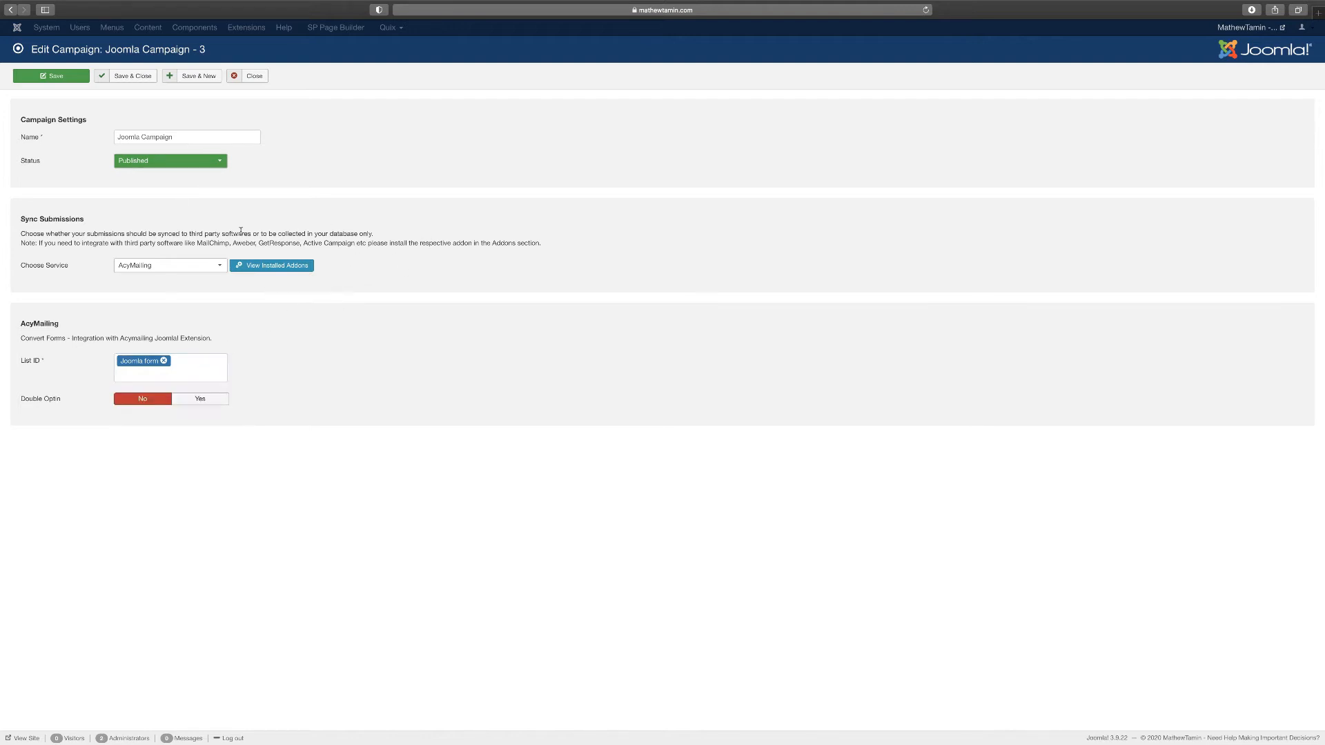
pyautogui.click(133, 77)
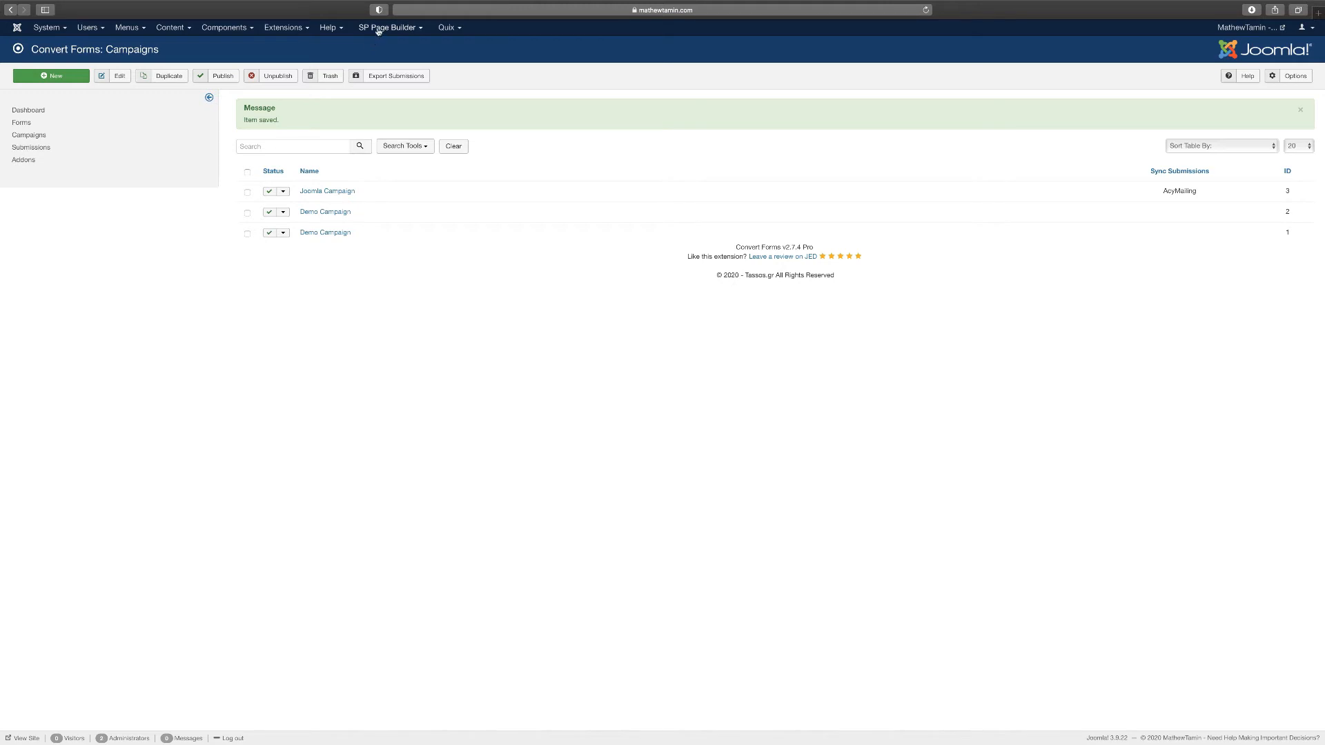
# Open Gridbox from the Components menu and look over the Add New Item choices
pyautogui.click(240, 32)
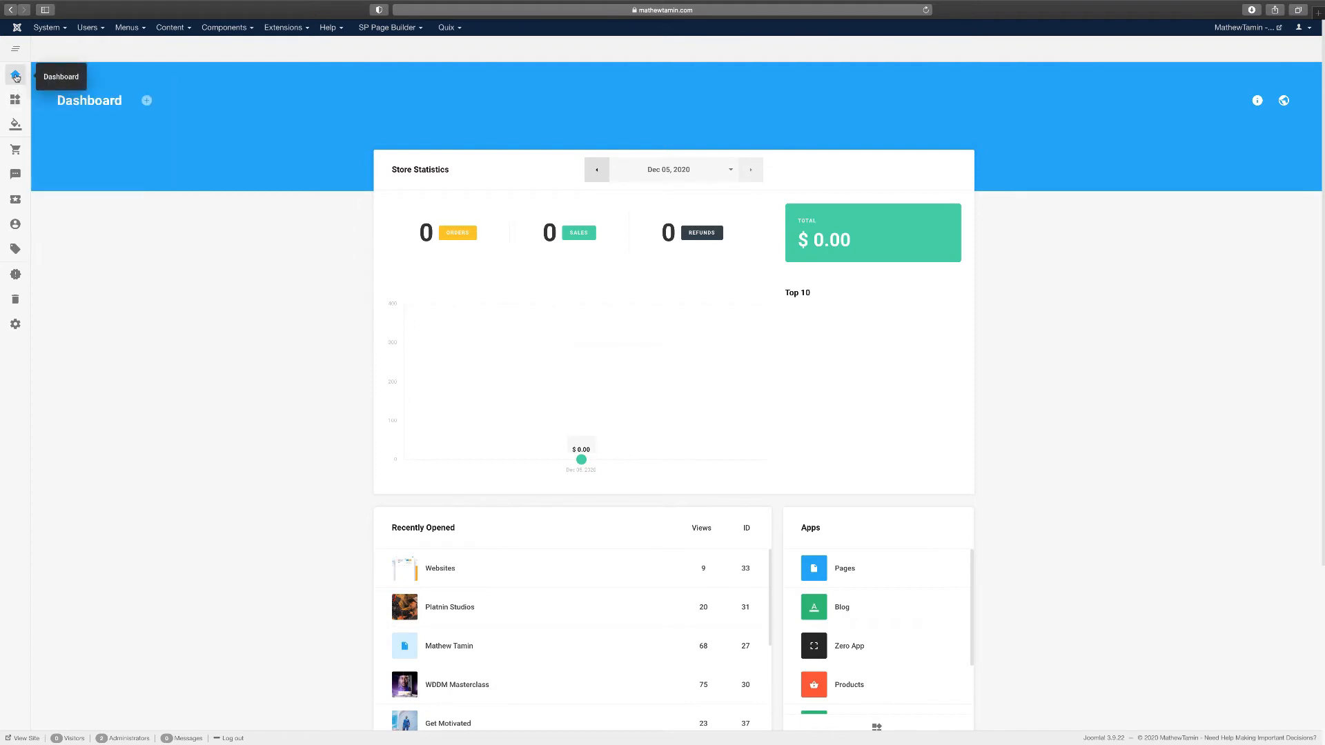
pyautogui.moveTo(39, 107)
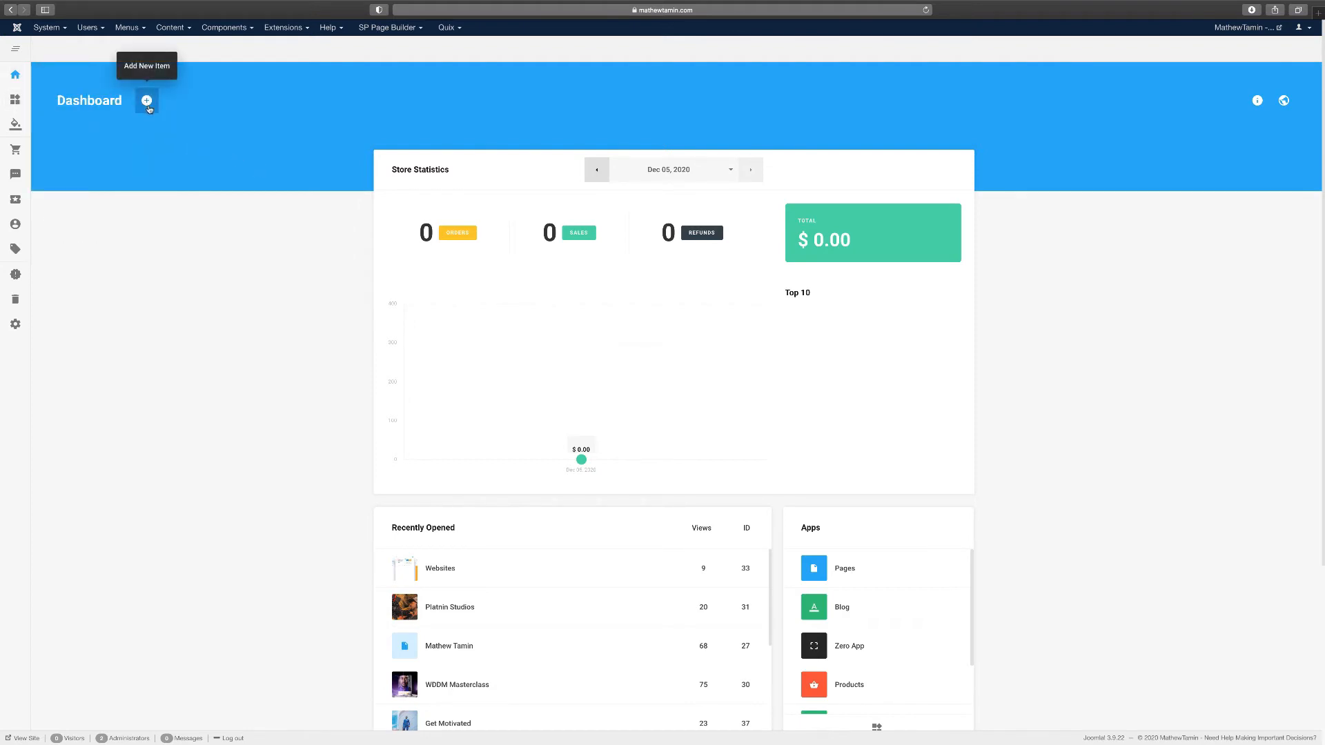
pyautogui.click(148, 106)
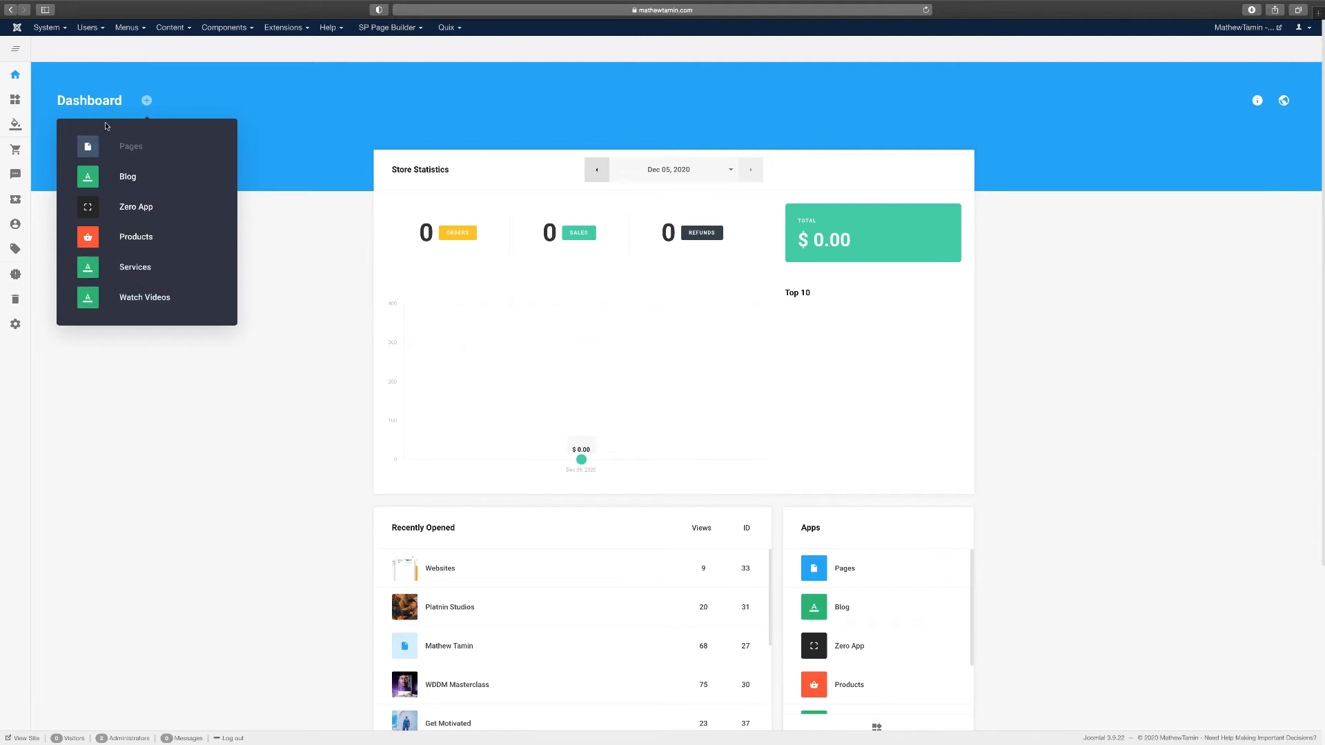
pyautogui.click(257, 115)
pyautogui.click(147, 102)
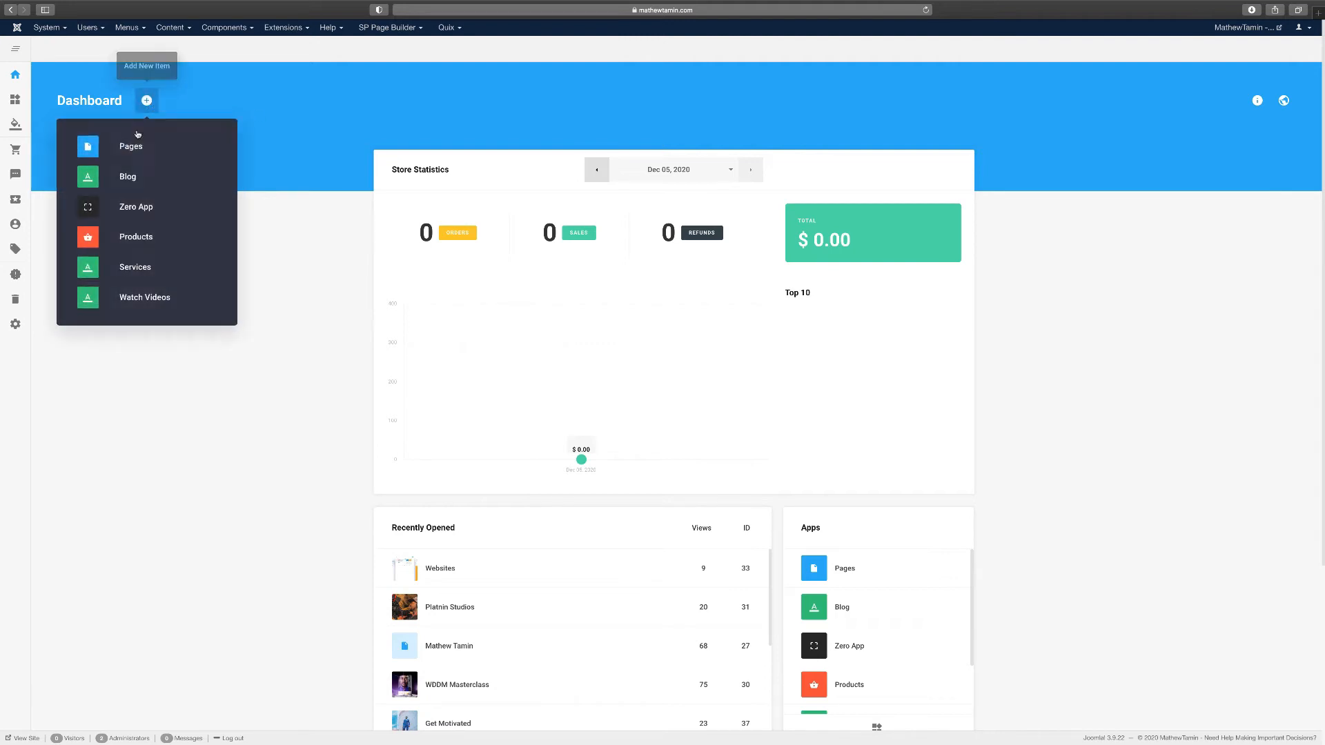
pyautogui.click(261, 109)
pyautogui.click(15, 100)
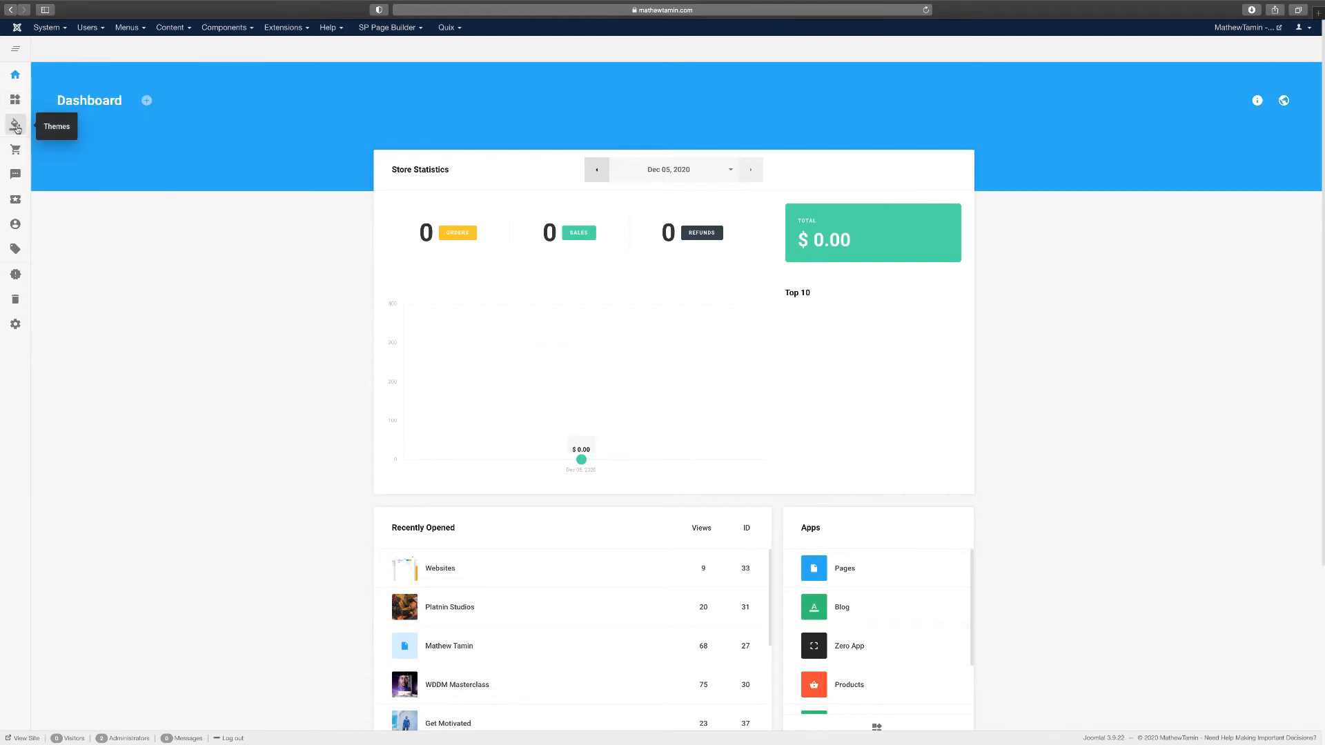
pyautogui.click(12, 126)
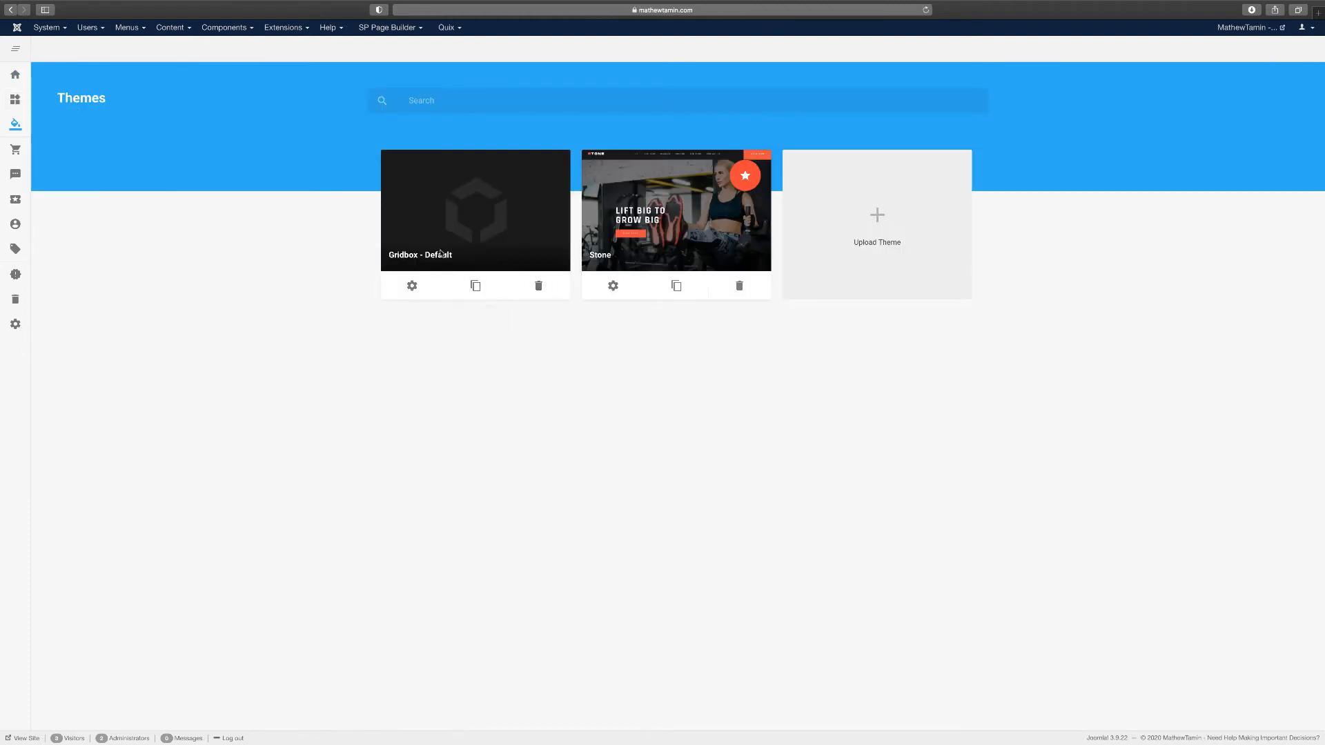
pyautogui.click(892, 227)
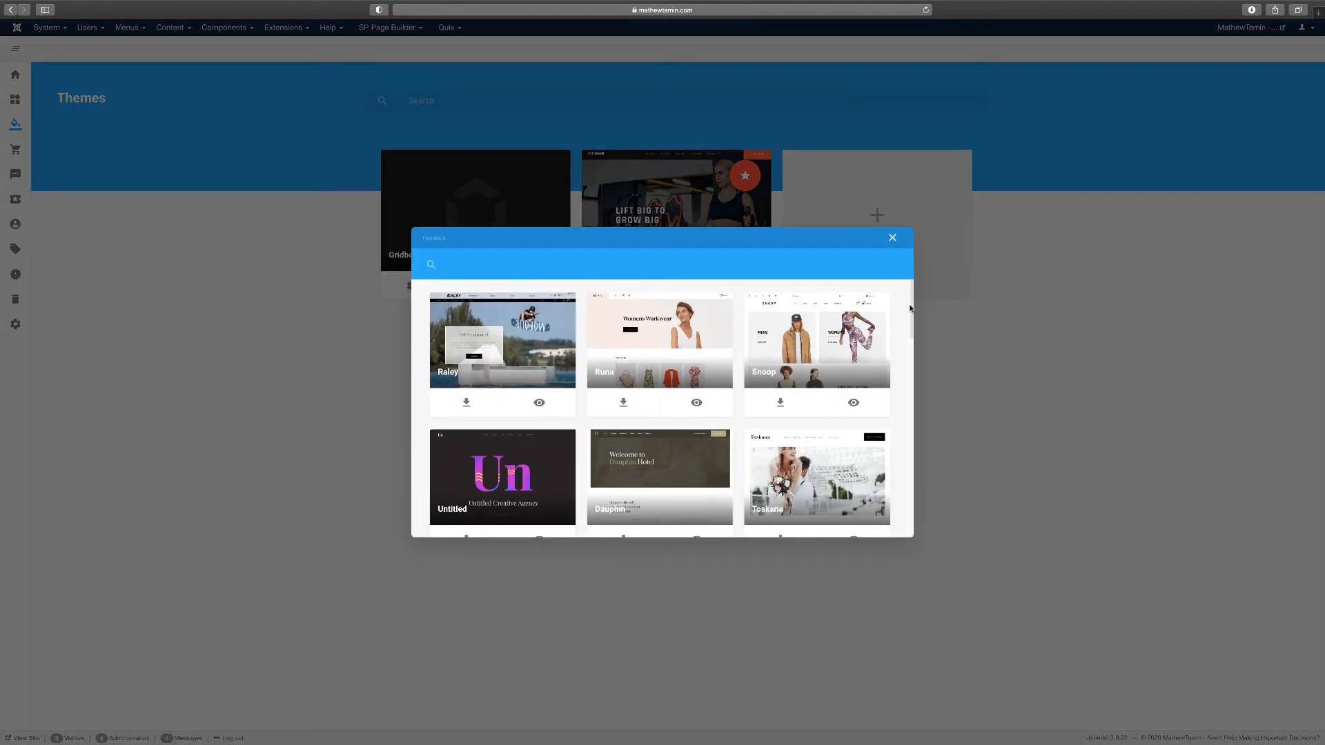
pyautogui.scroll(-5, 903, 345)
pyautogui.scroll(-3, 904, 476)
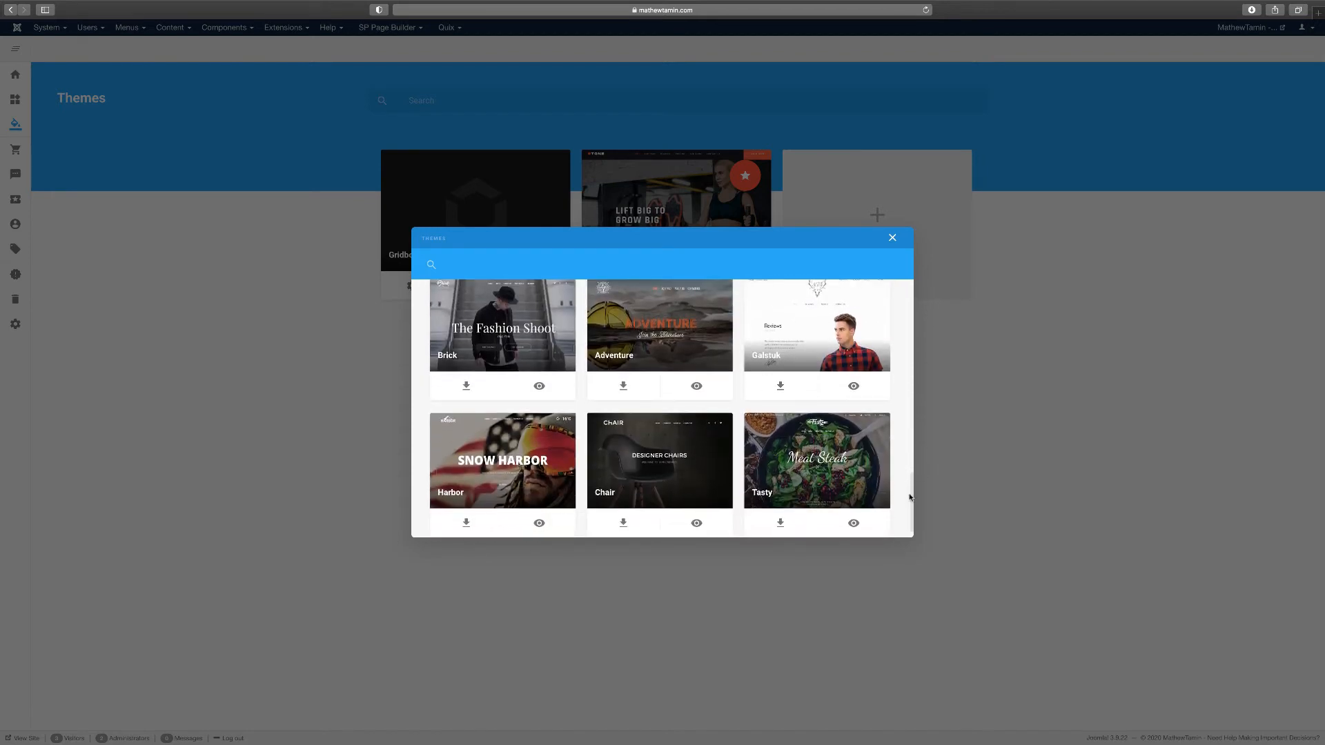
pyautogui.scroll(8, 910, 476)
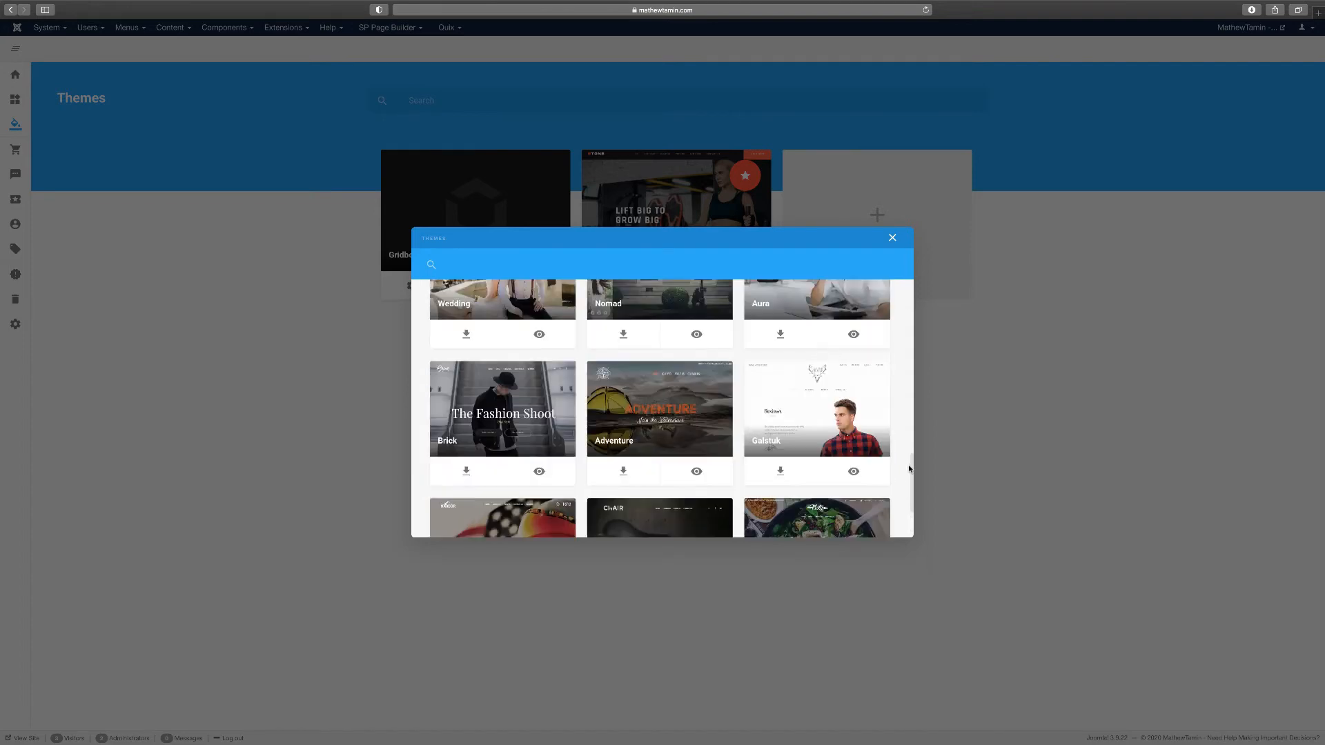
pyautogui.click(893, 239)
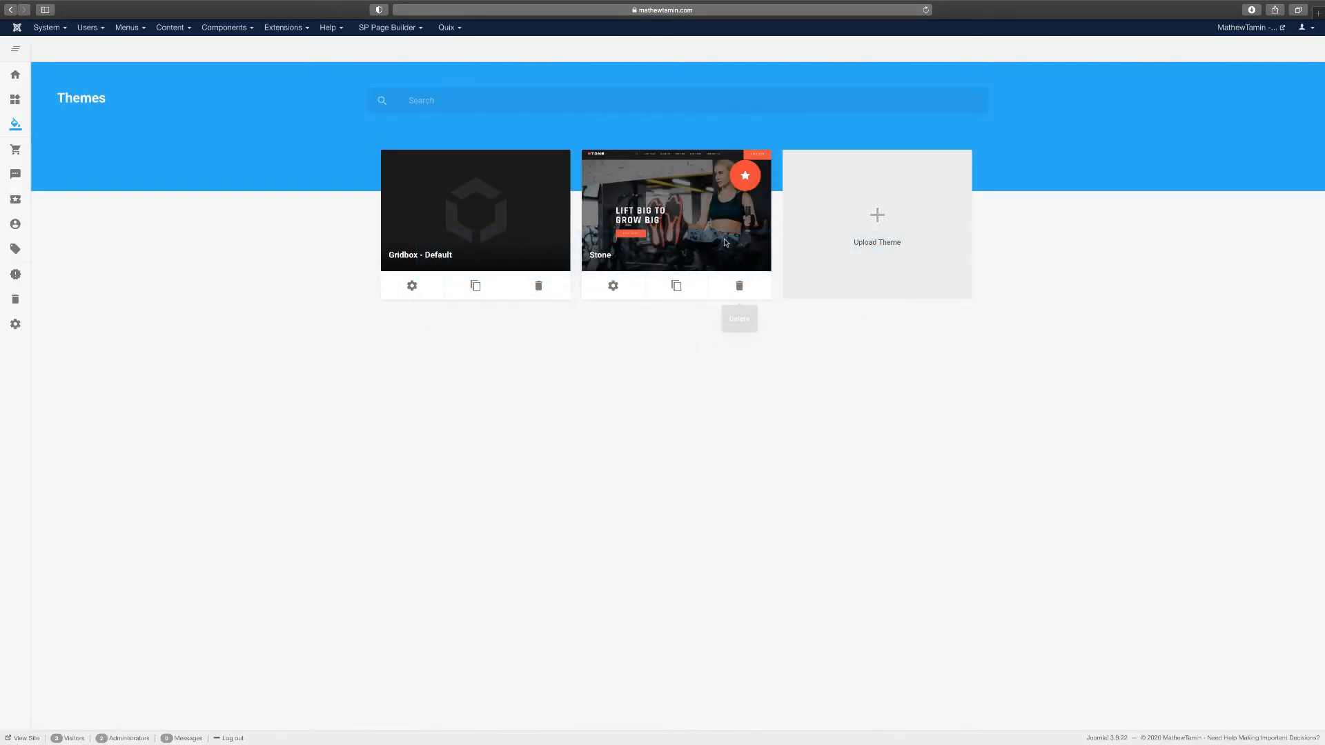
pyautogui.click(15, 74)
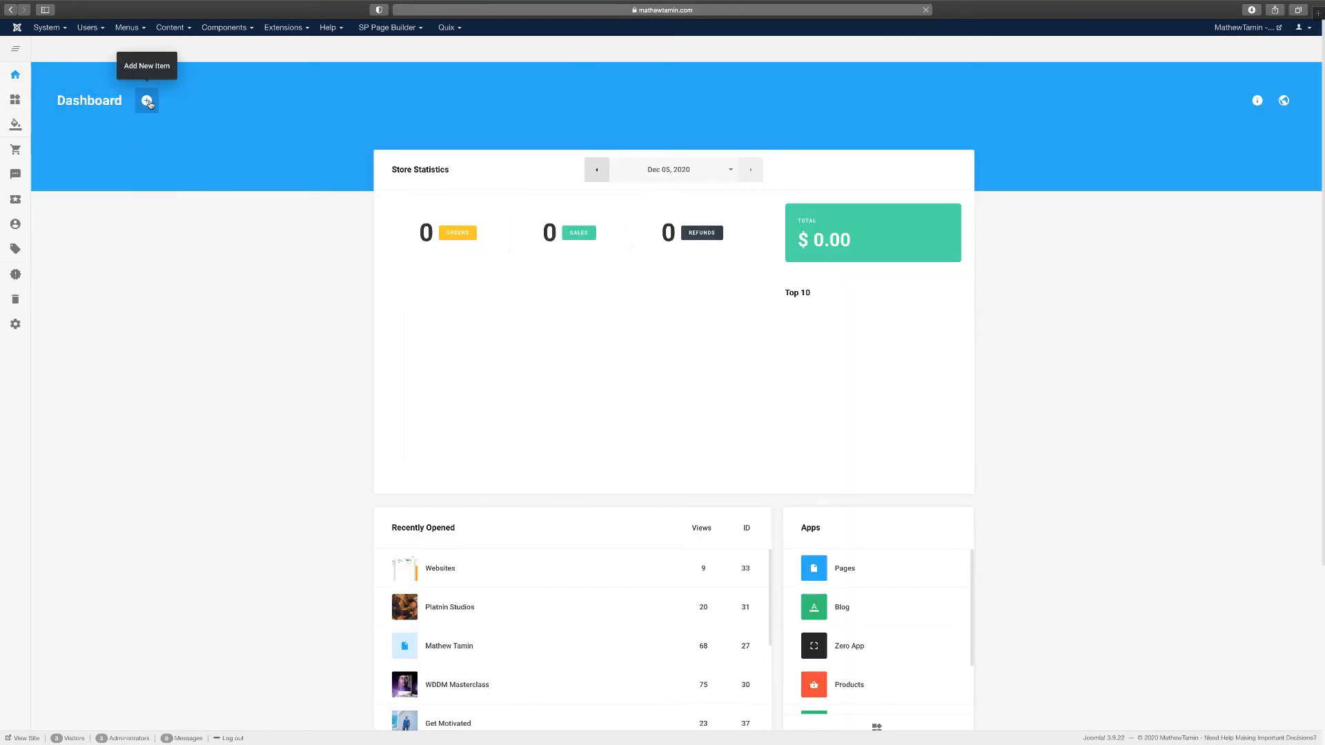
# Create a Gridbox page titled 'Joomla form' using the Stone template
pyautogui.click(147, 101)
pyautogui.click(135, 146)
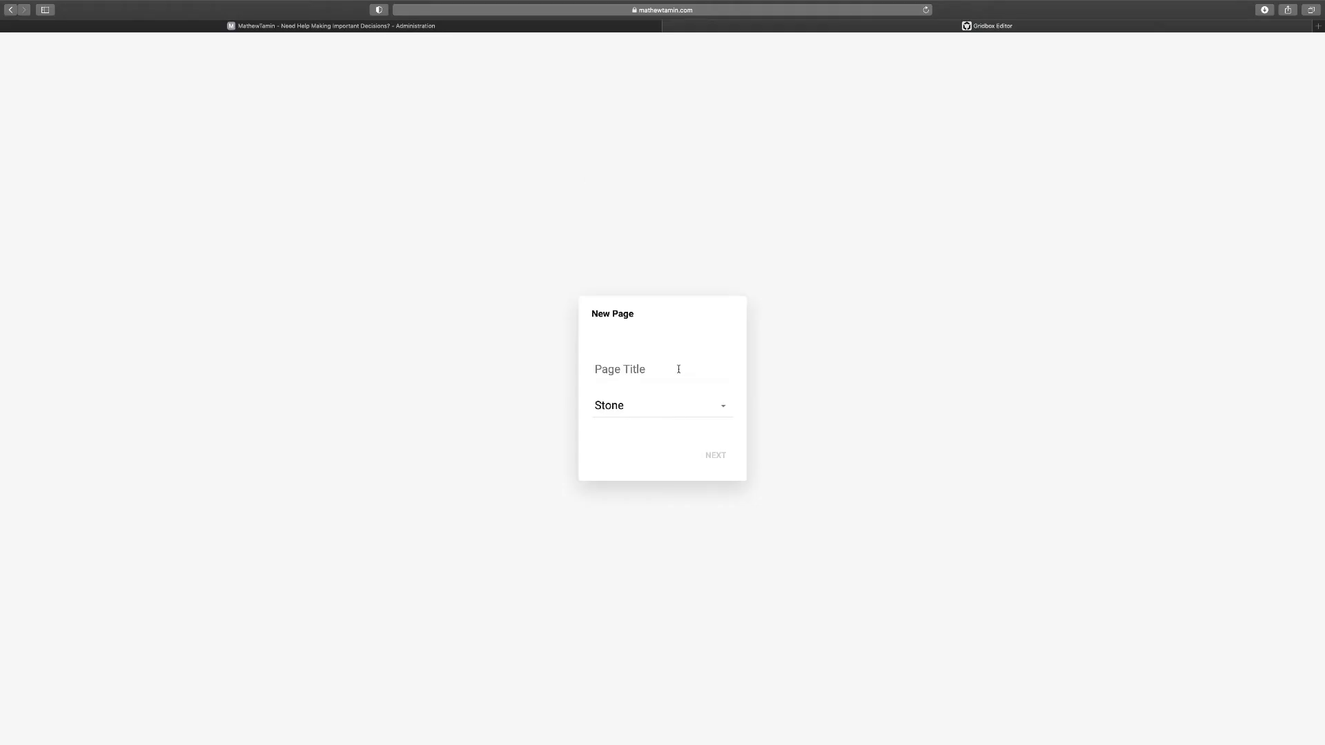
pyautogui.click(679, 369)
pyautogui.write('Jooml')
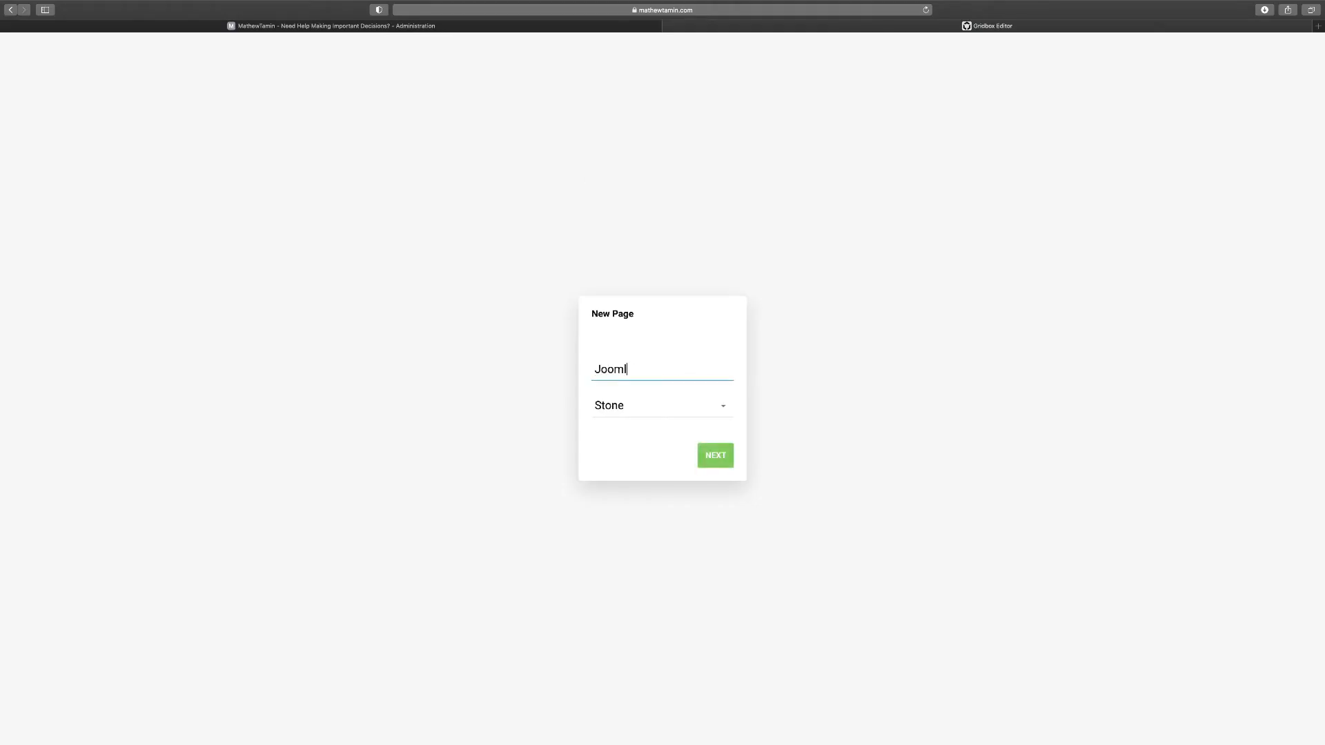
pyautogui.write('a form')
pyautogui.click(684, 406)
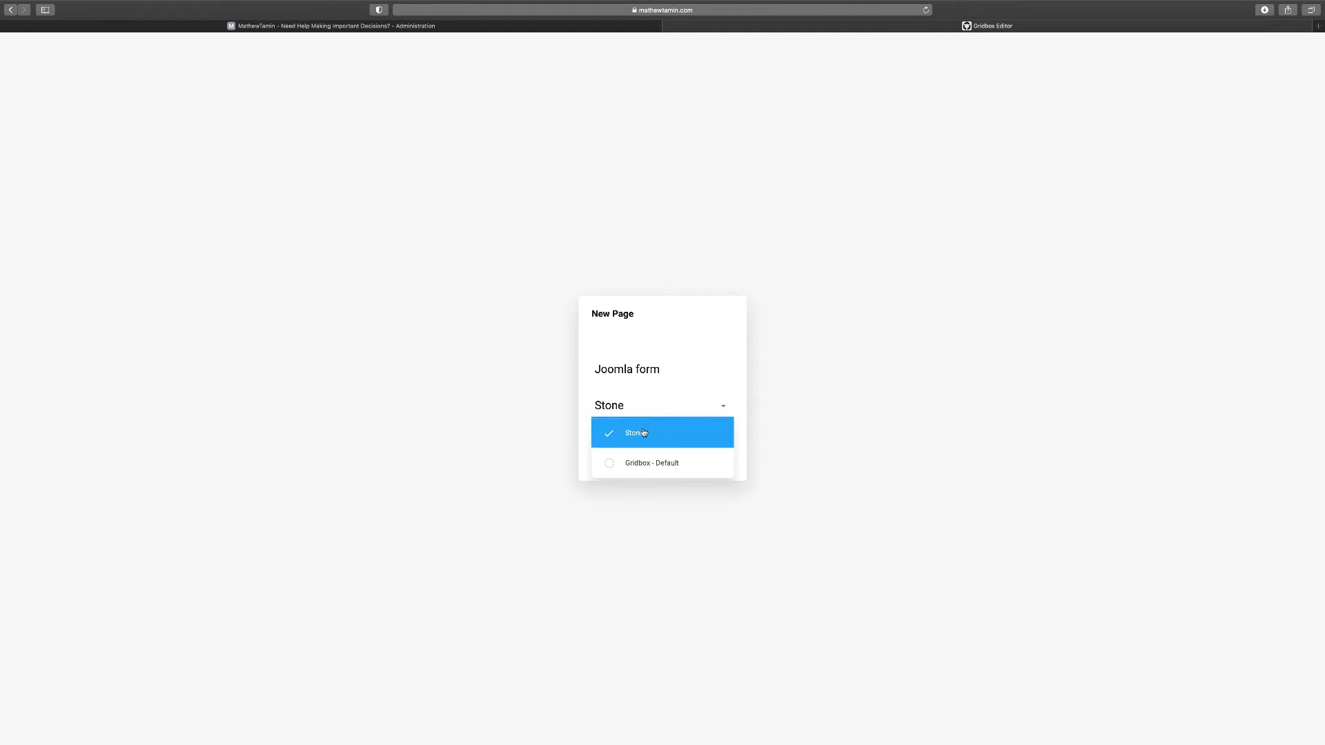
pyautogui.click(737, 396)
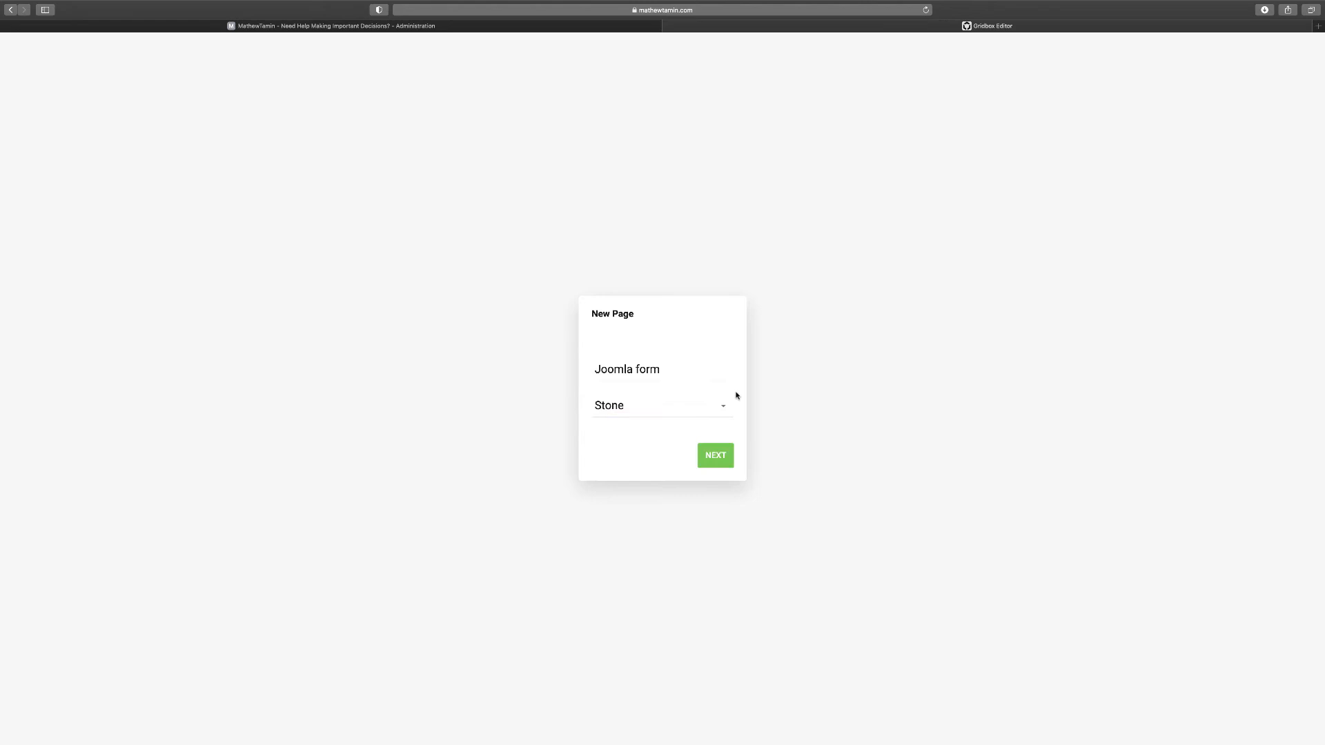
pyautogui.click(718, 455)
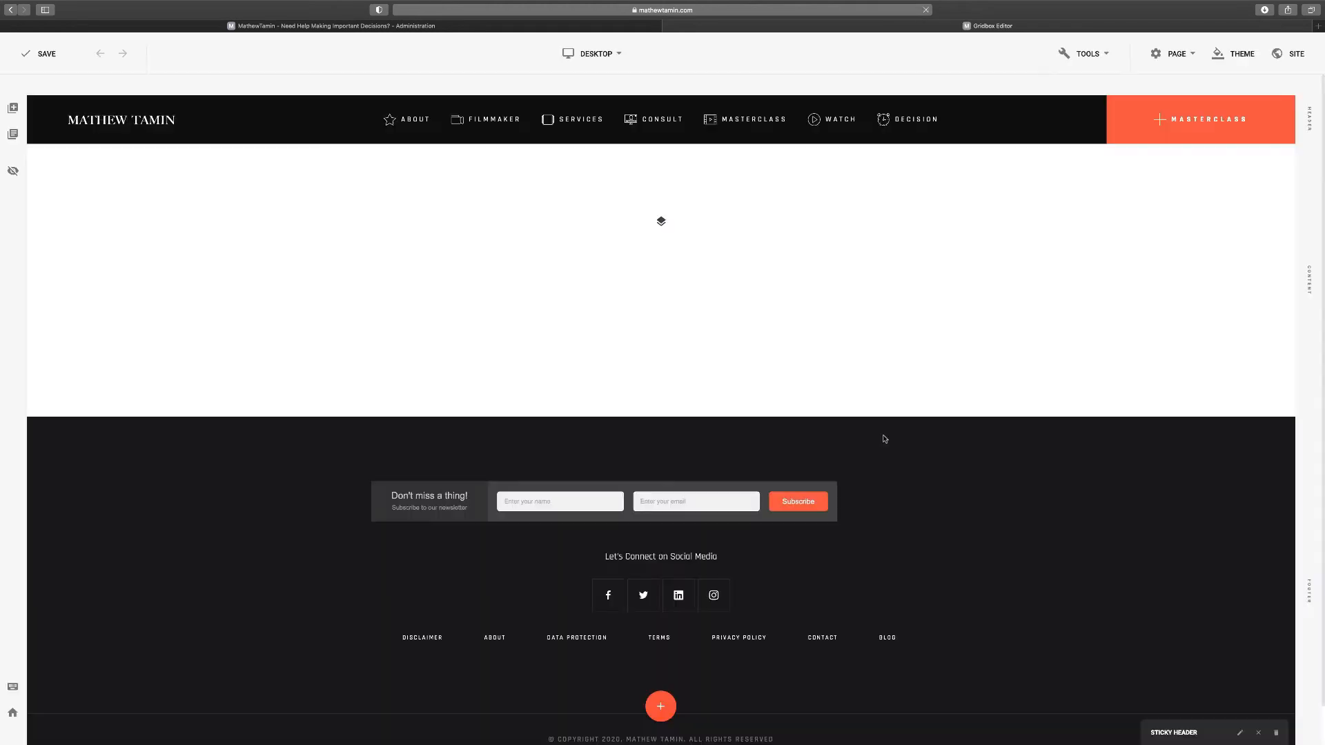
# Open the Page Blocks library and scroll through the Cover designs
pyautogui.moveTo(663, 240)
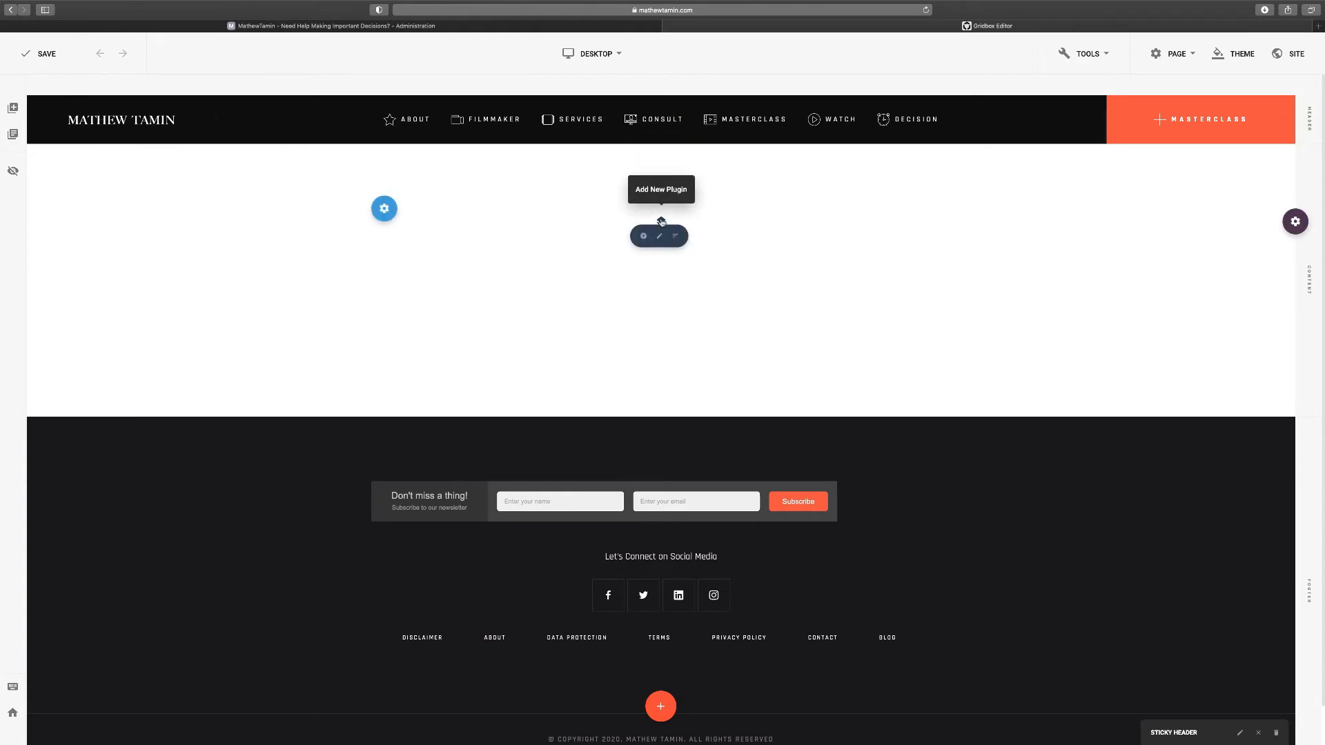
pyautogui.click(14, 109)
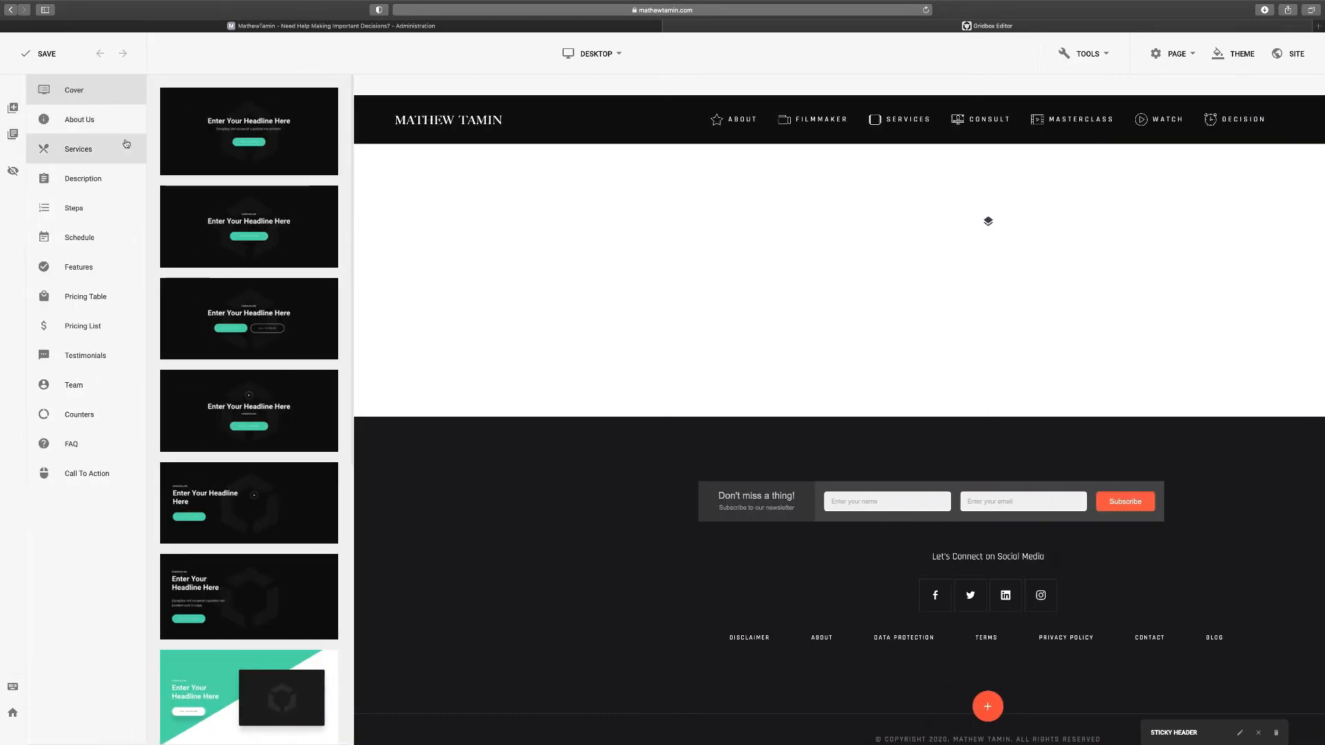
pyautogui.scroll(-5, 318, 276)
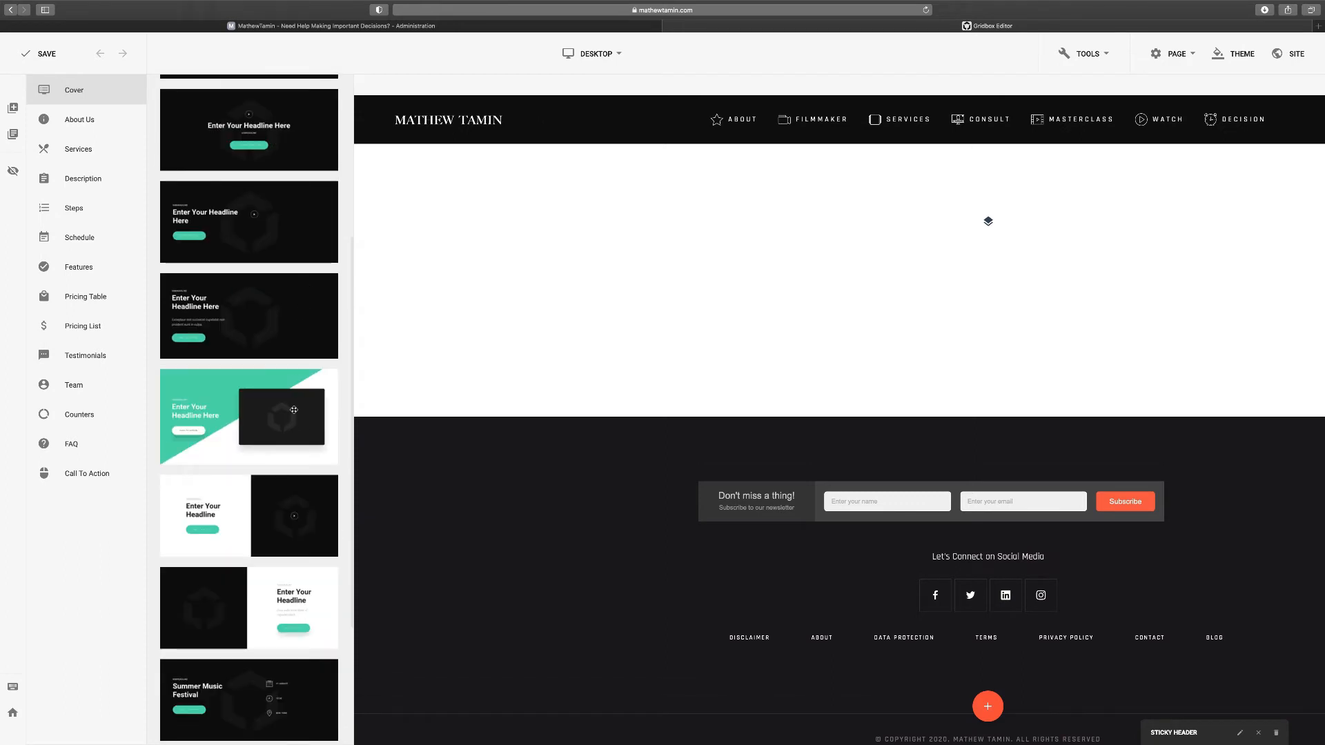
pyautogui.scroll(-2, 294, 410)
pyautogui.scroll(-1, 294, 410)
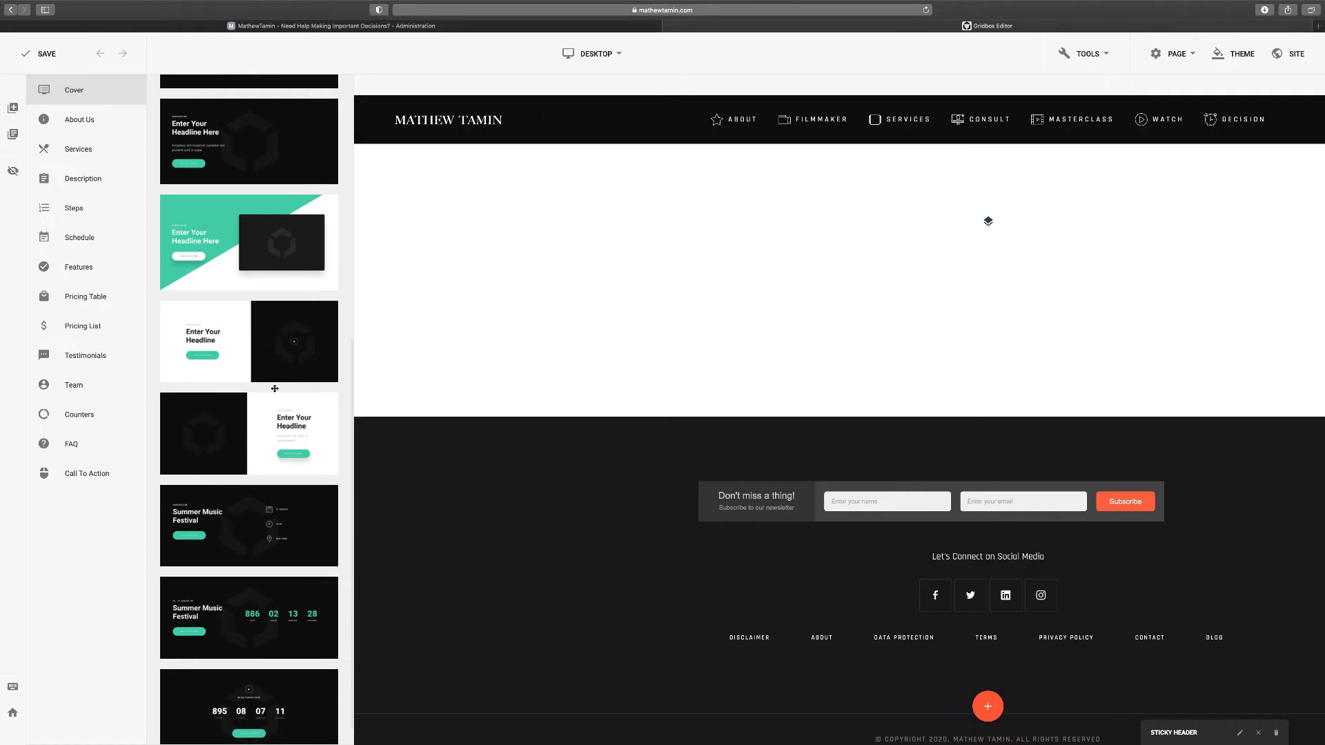
pyautogui.scroll(-1, 273, 340)
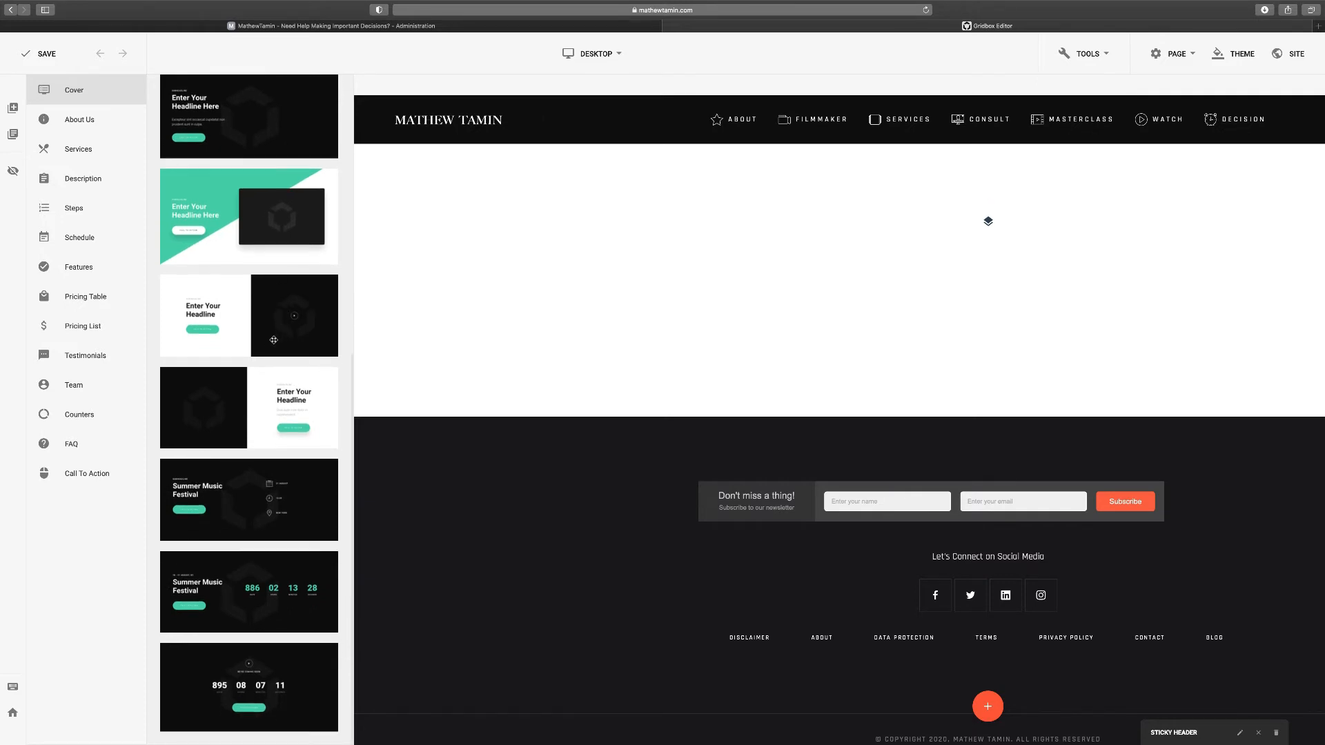
pyautogui.scroll(8, 274, 341)
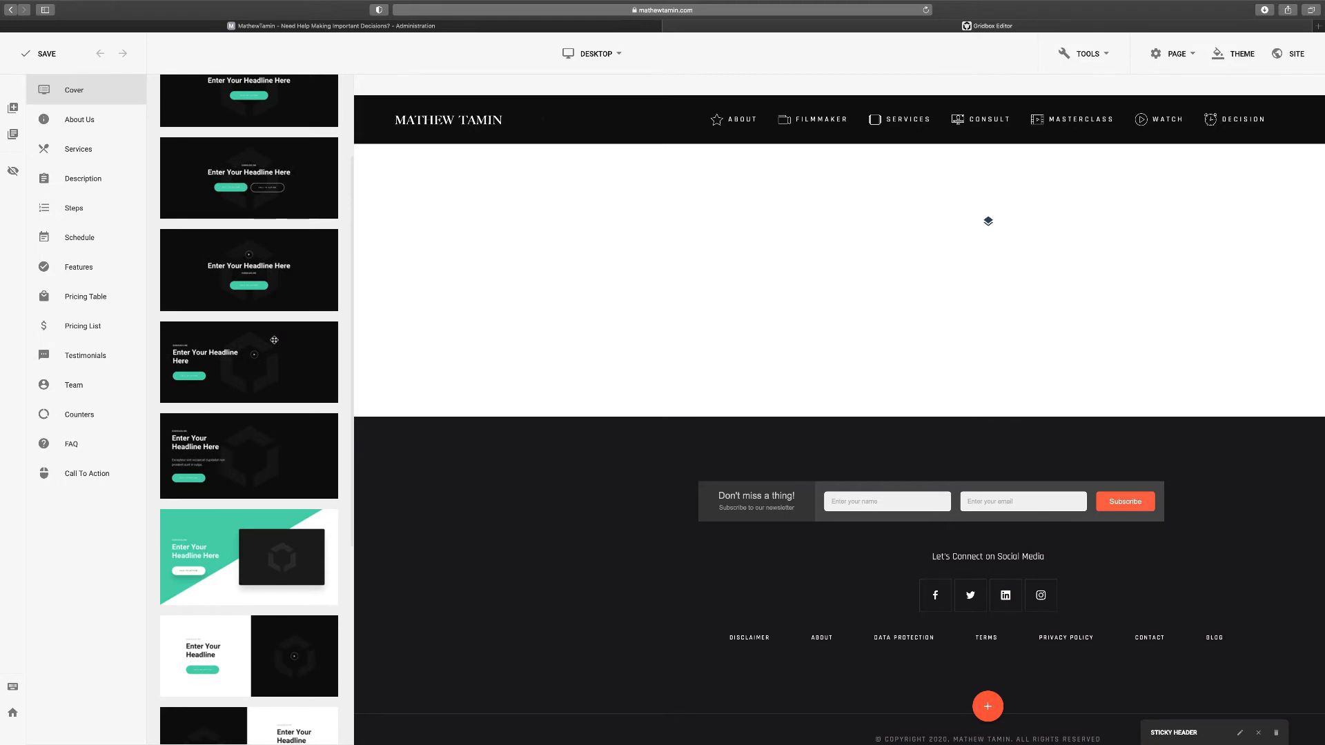
pyautogui.scroll(-3, 330, 447)
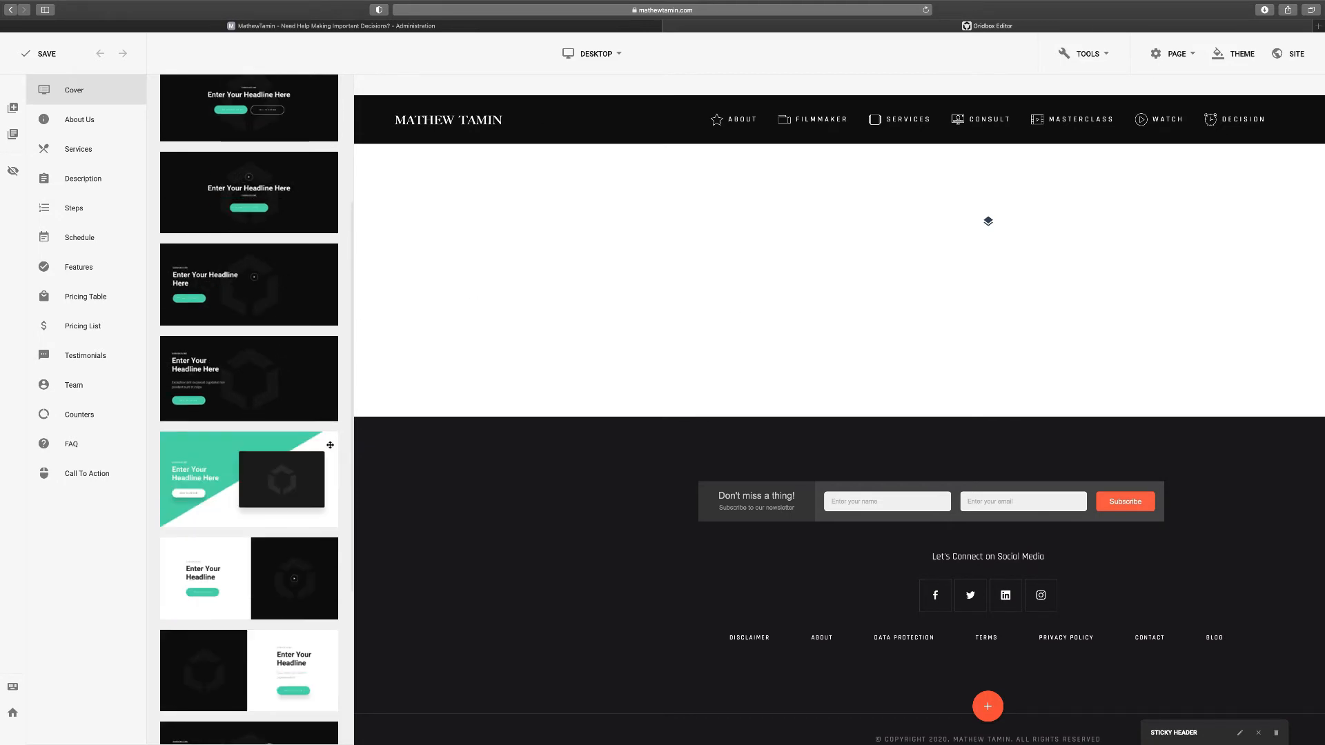
pyautogui.scroll(-2, 330, 445)
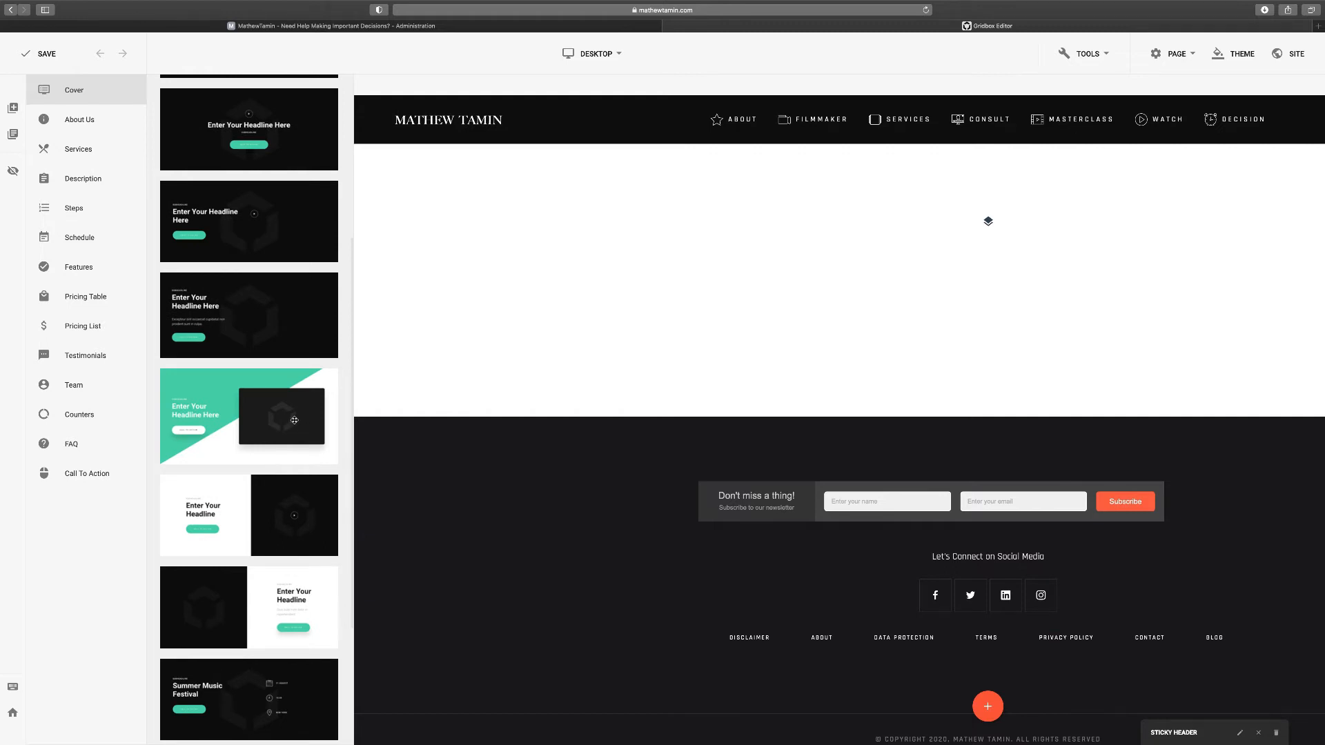
pyautogui.scroll(6, 295, 420)
# Compare About Us, Services and Description blocks, then drag the diagonal cover layout onto the page
pyautogui.click(77, 120)
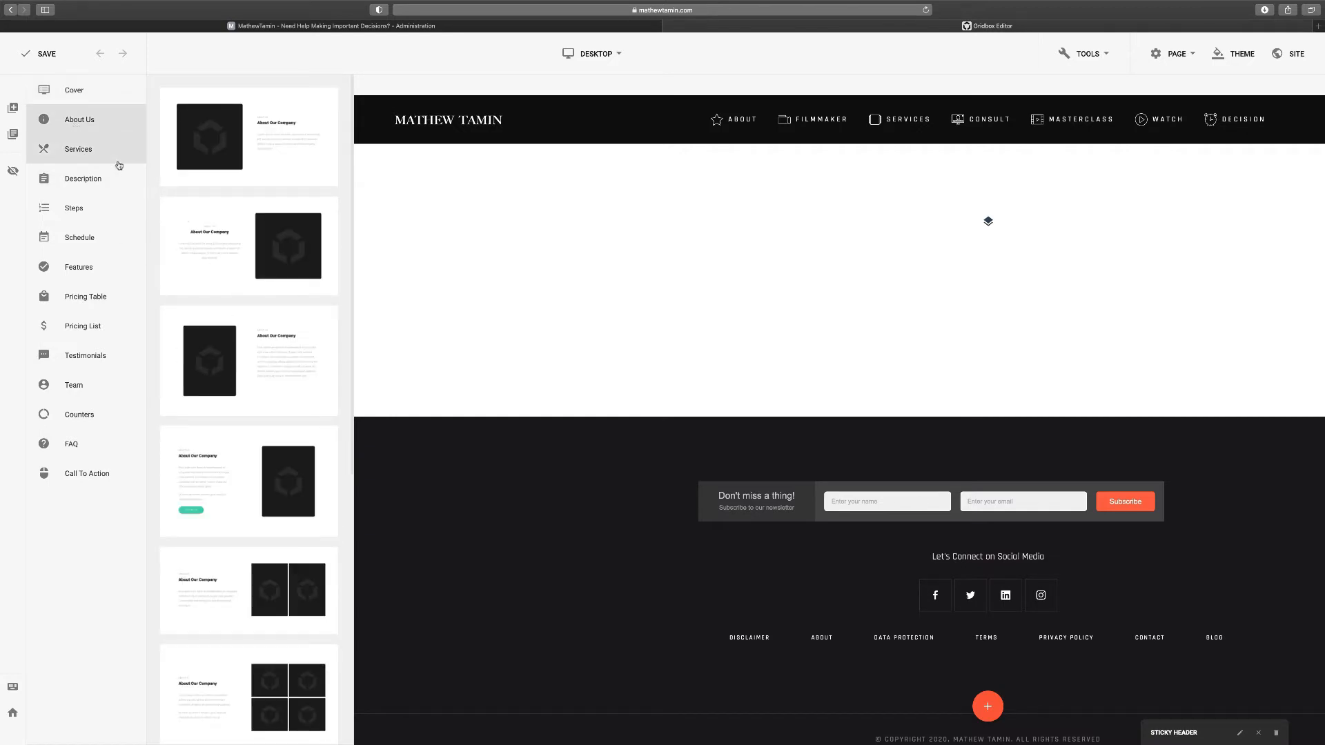
pyautogui.click(93, 156)
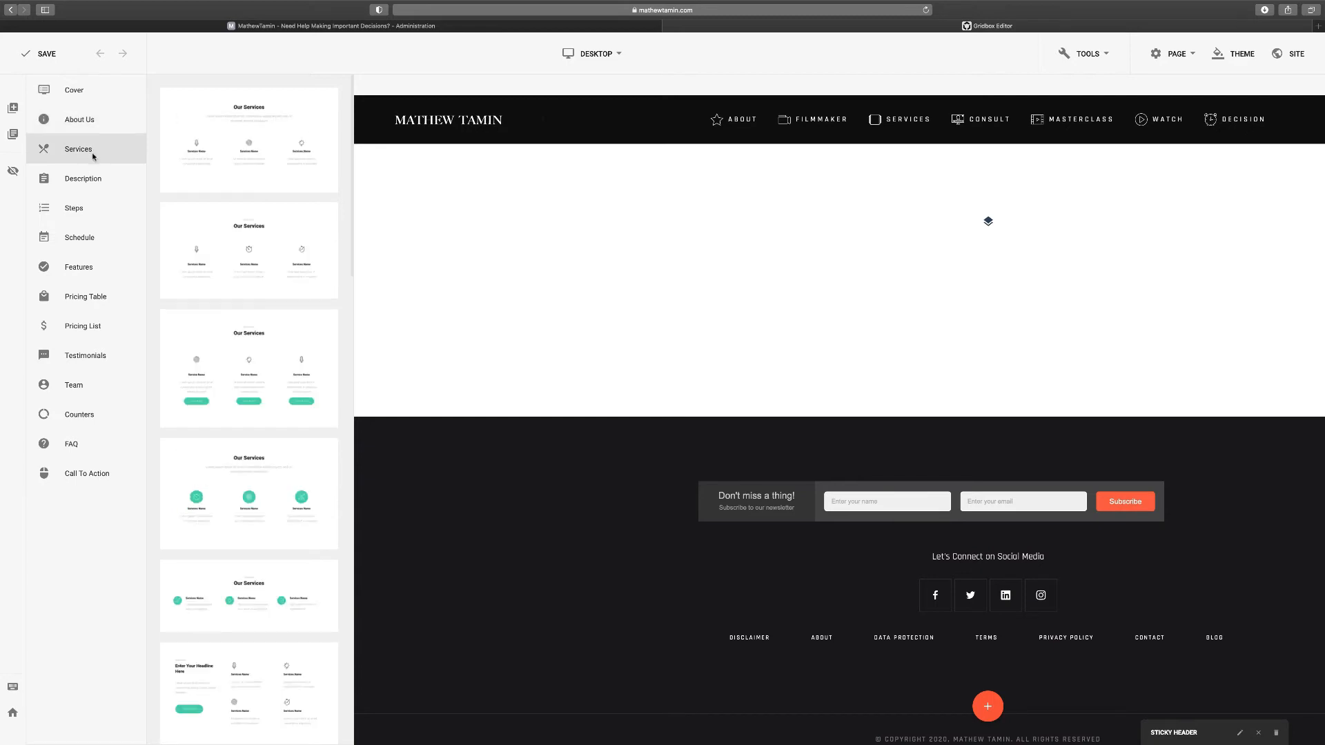
pyautogui.click(92, 181)
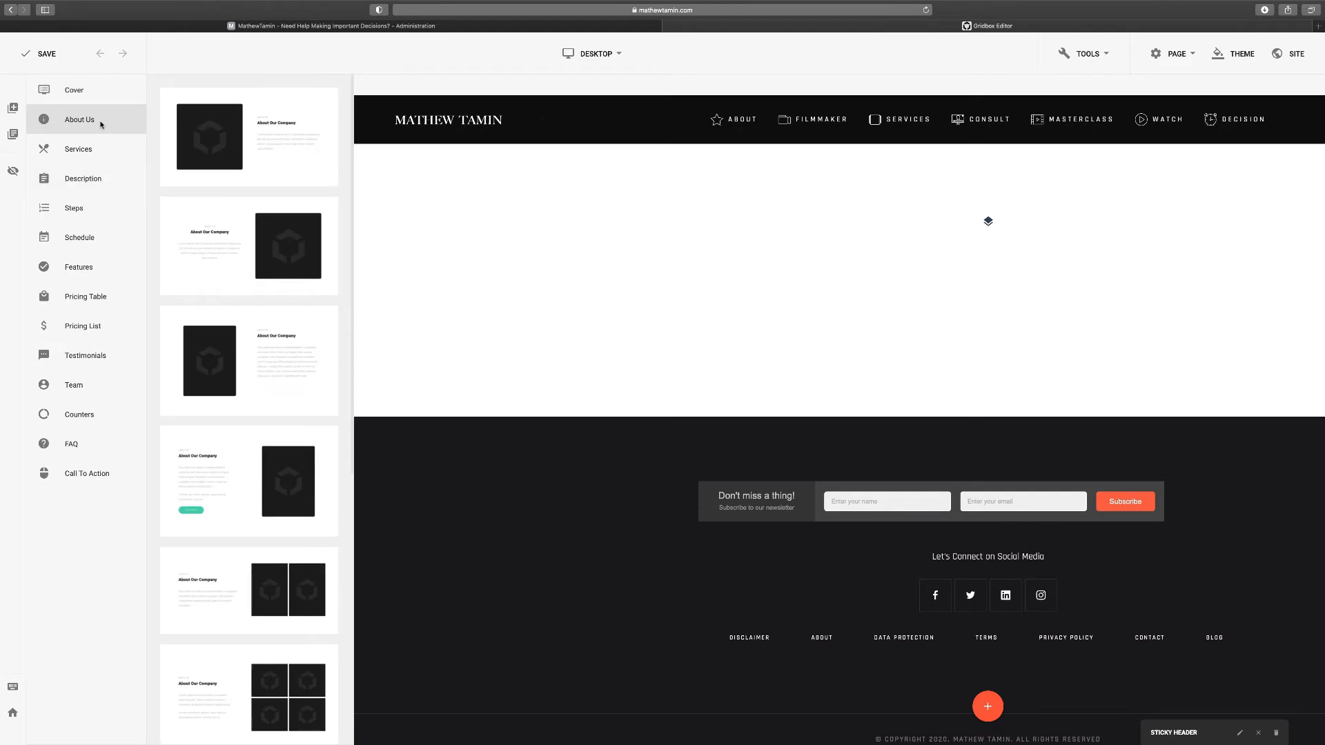
pyautogui.click(97, 91)
pyautogui.scroll(-4, 284, 360)
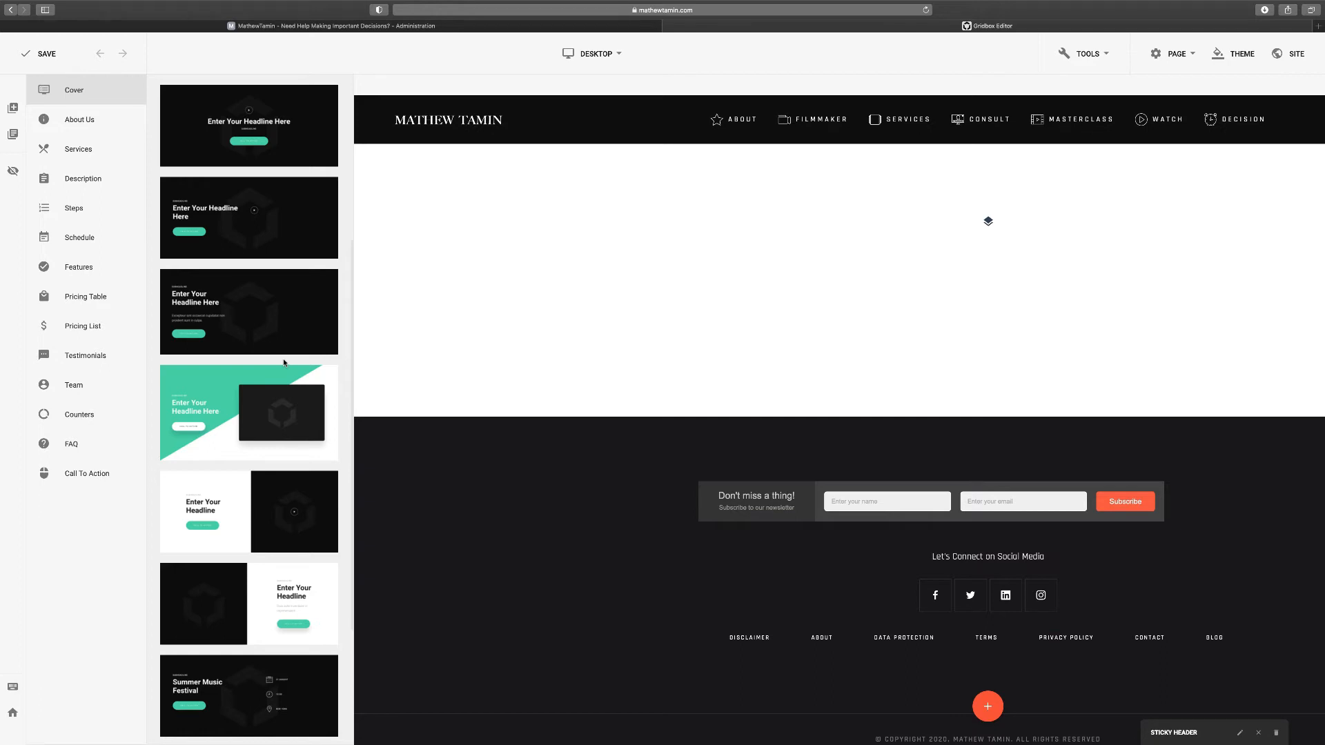
pyautogui.scroll(-1, 283, 360)
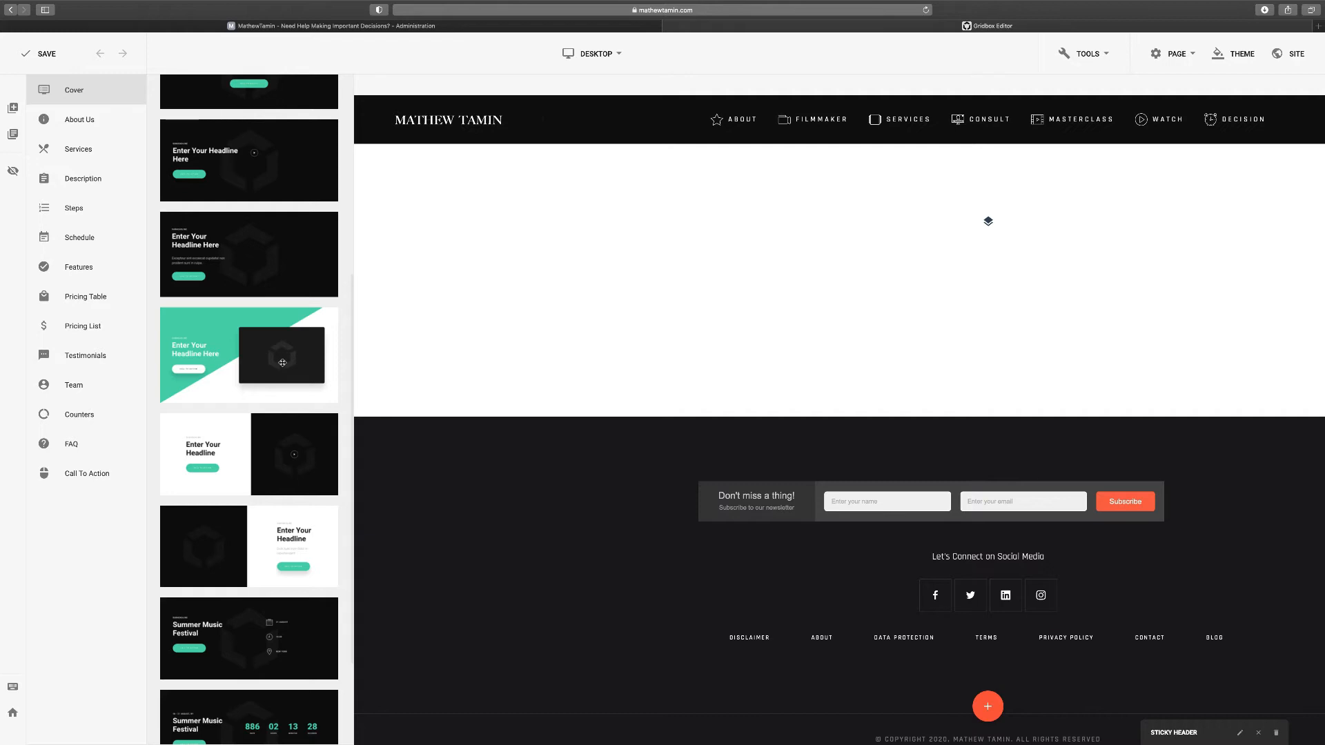
pyautogui.moveTo(270, 356); pyautogui.dragTo(615, 272)
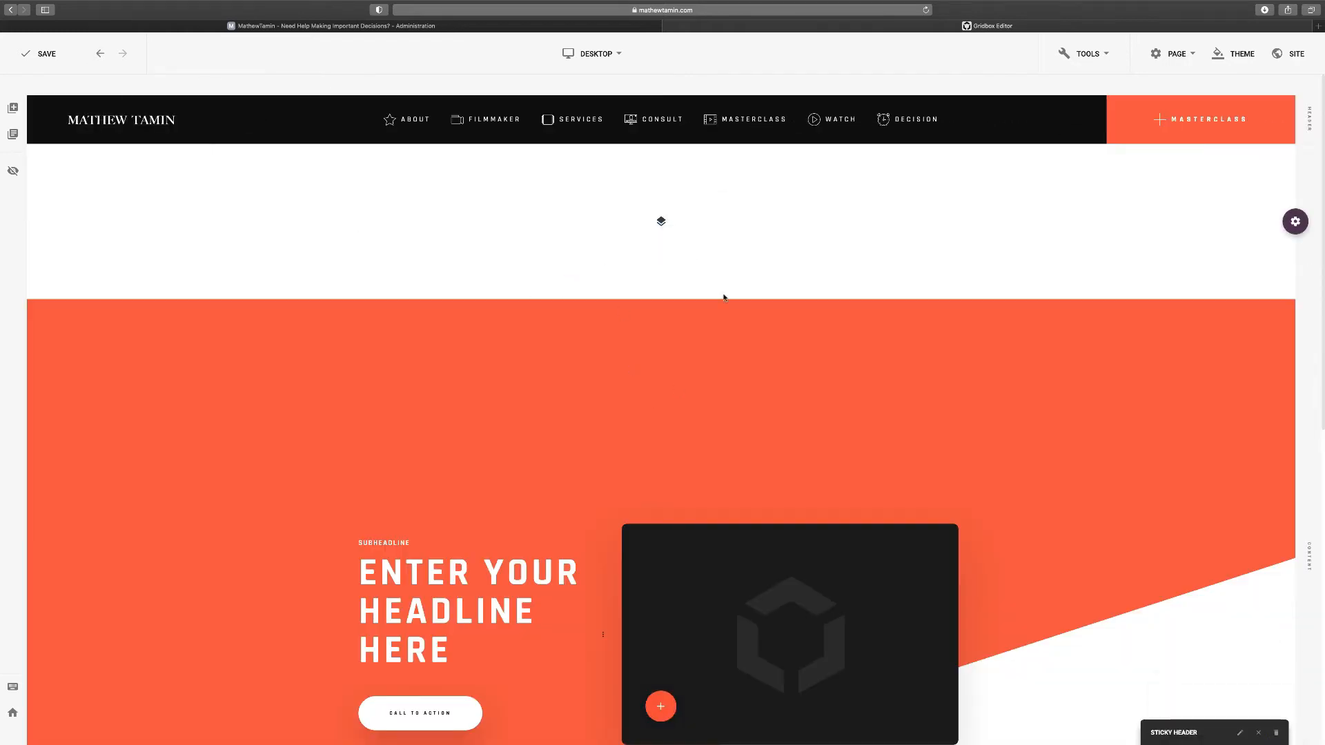
# Delete the empty section sitting between the header and the coral cover block
pyautogui.moveTo(1294, 209)
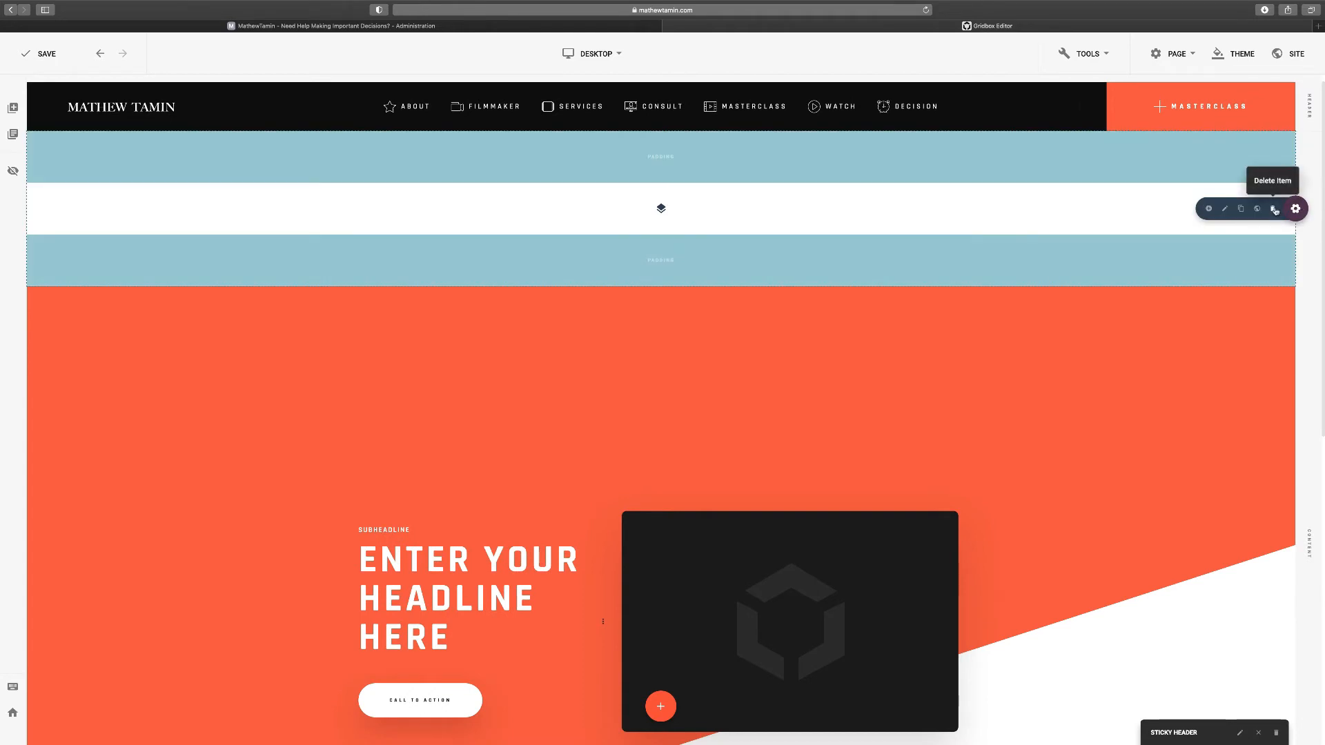
pyautogui.click(1275, 210)
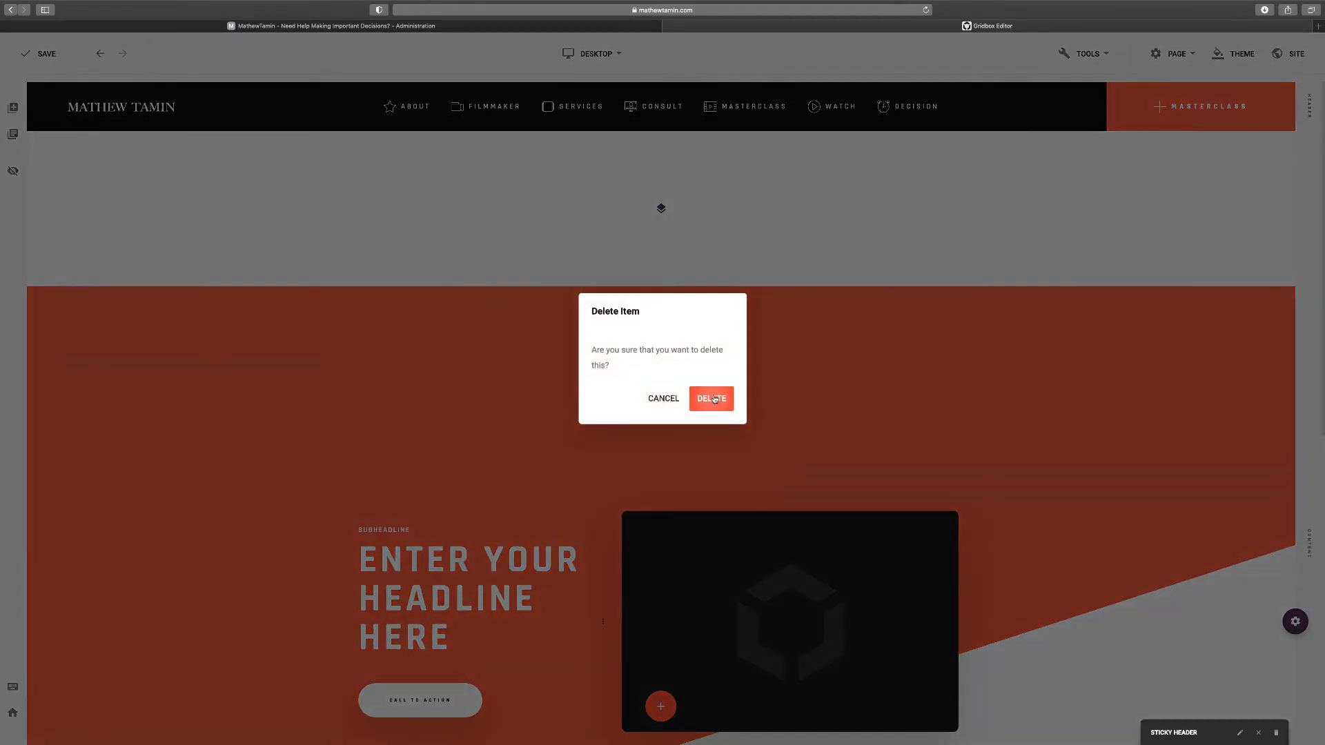
pyautogui.click(711, 397)
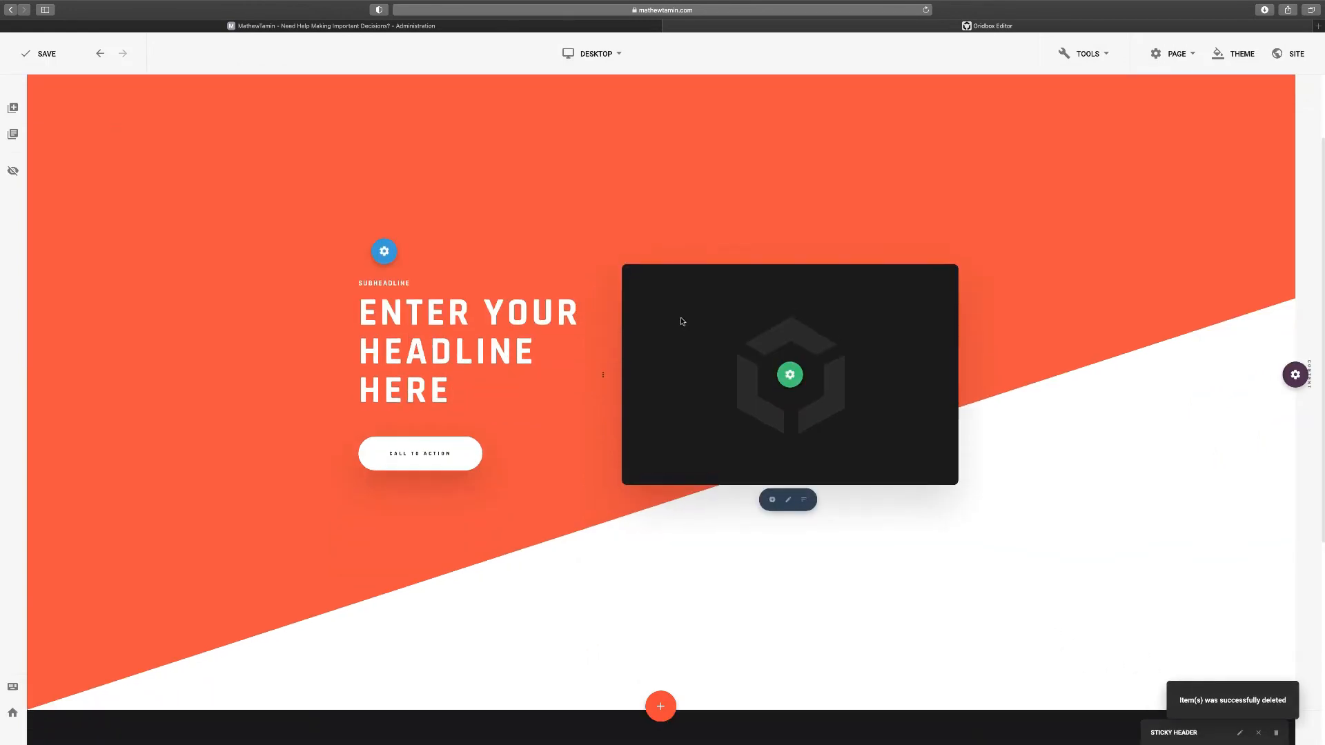
pyautogui.moveTo(784, 377)
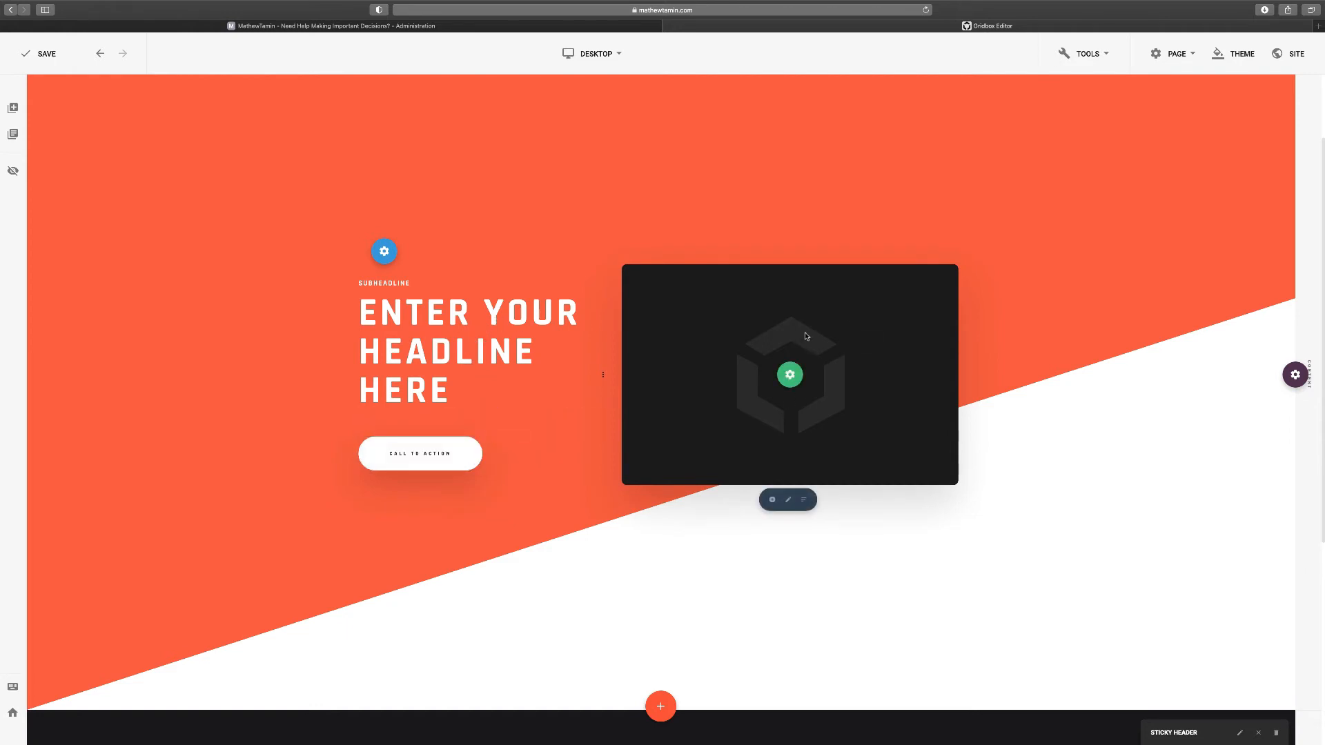
# Insert a Video element below the placeholder, using the crash-course YouTube link reduced to its ID
pyautogui.click(772, 502)
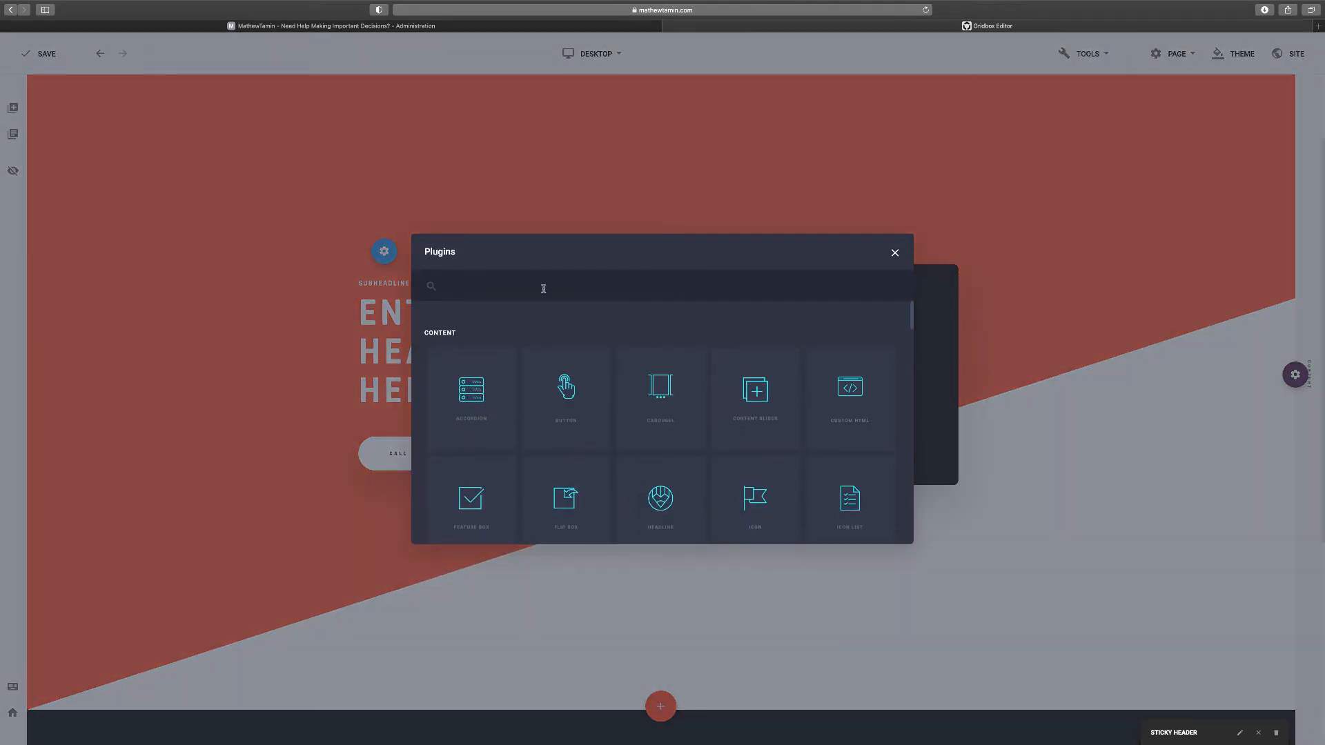
pyautogui.write('vid')
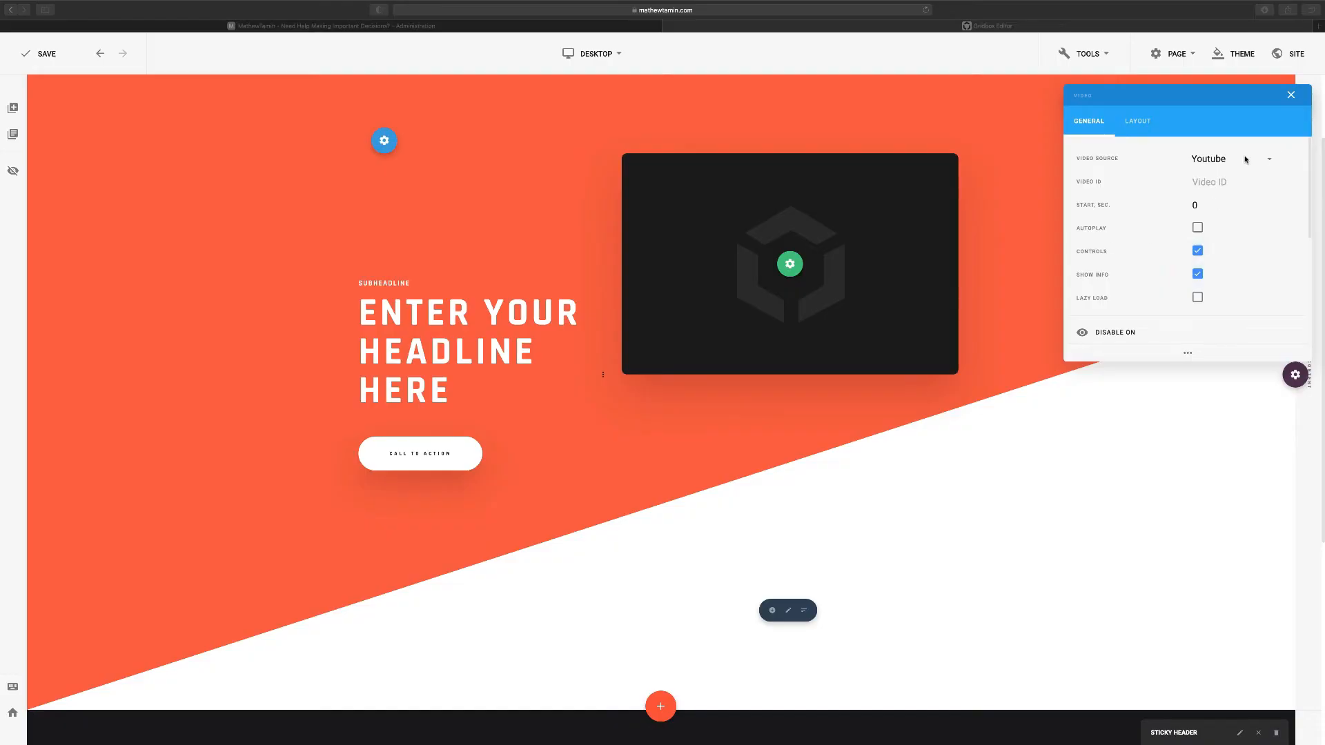
pyautogui.click(1215, 184)
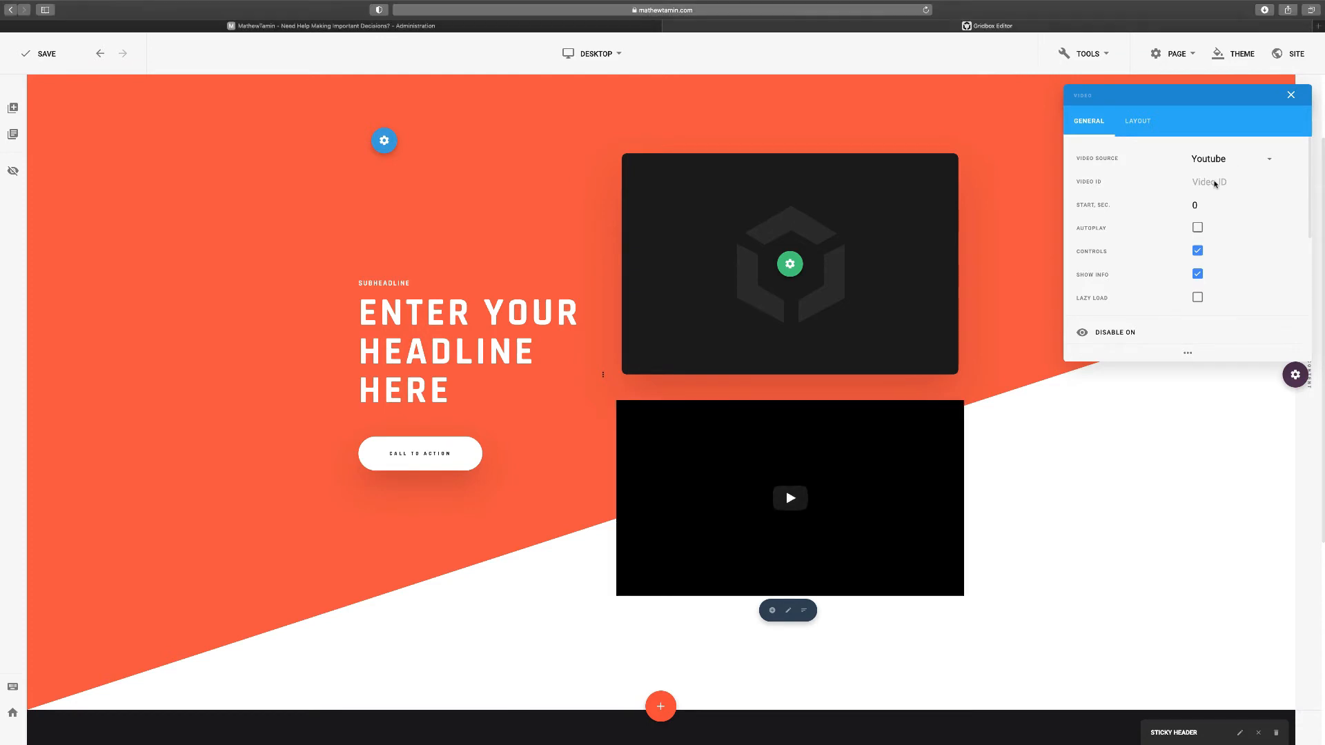
pyautogui.write('https://youtu.be/zxqnom83pqo')
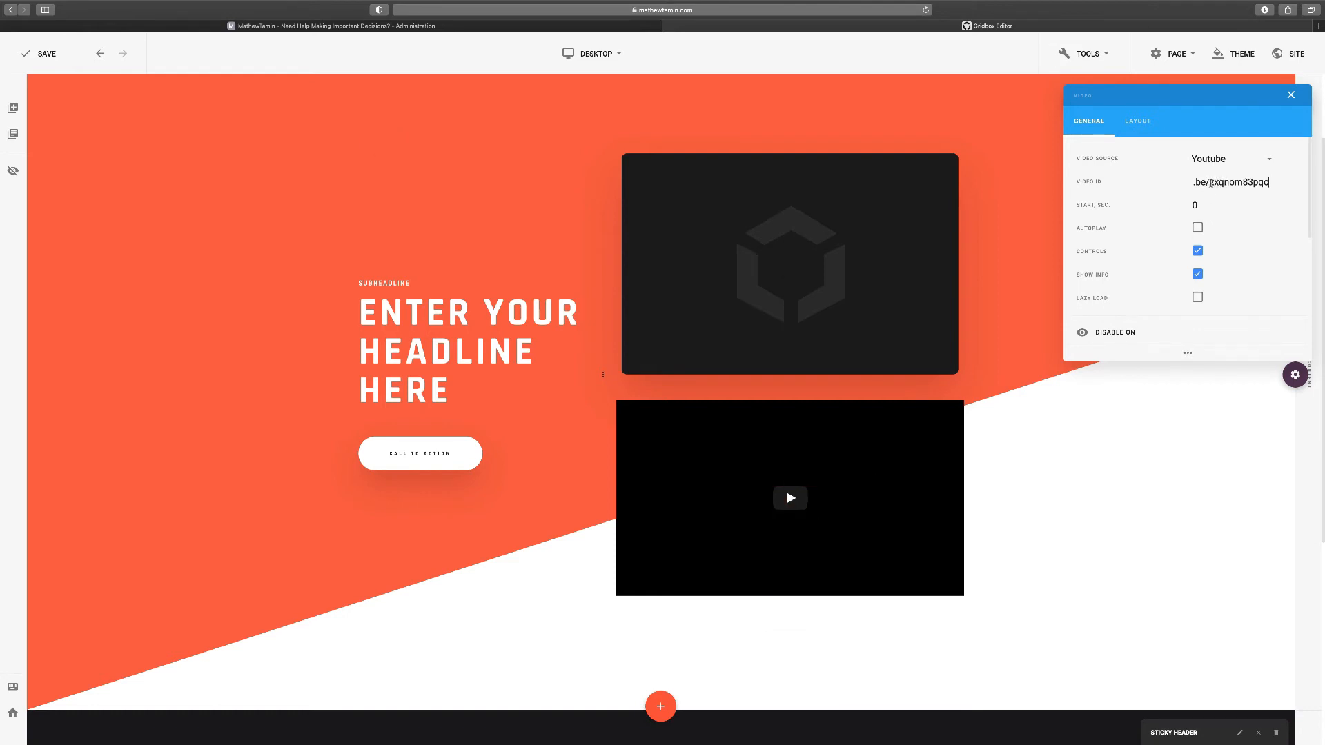
pyautogui.moveTo(1208, 182); pyautogui.dragTo(1168, 182)
pyautogui.press('BackSpace')
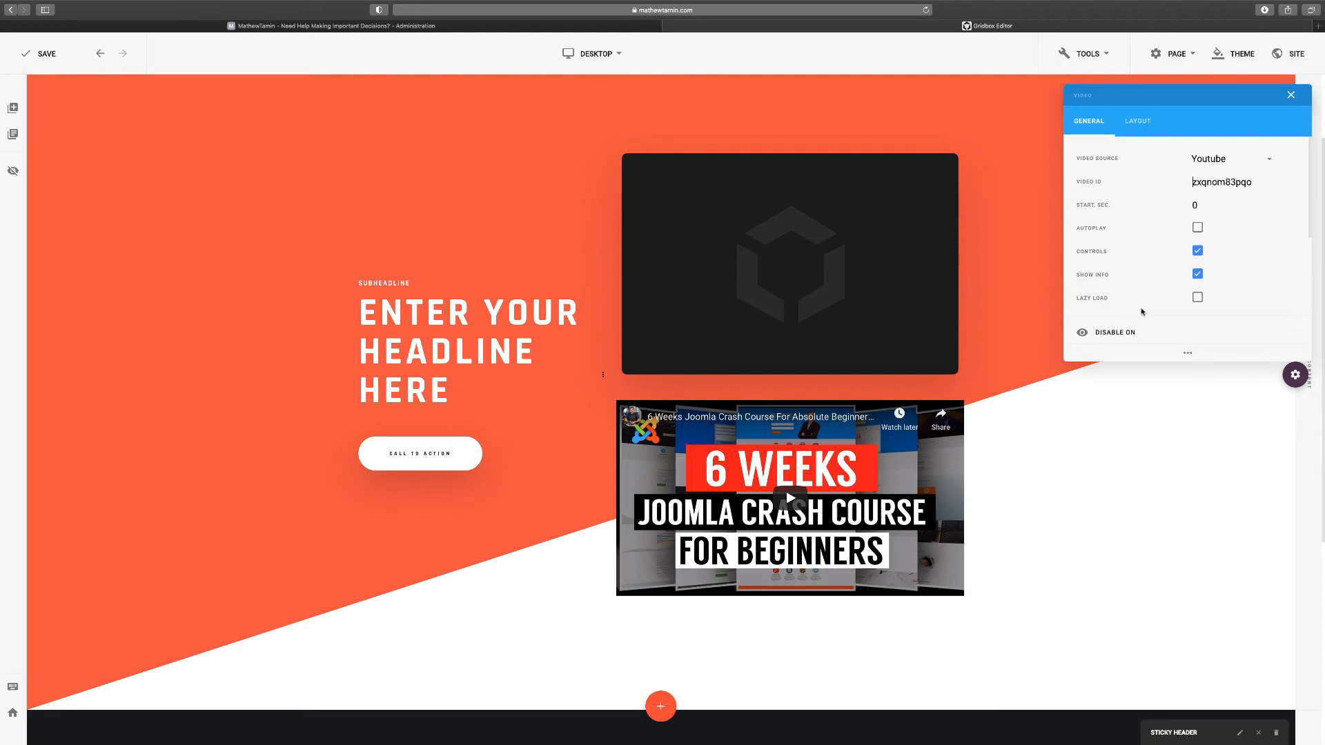
pyautogui.click(1291, 98)
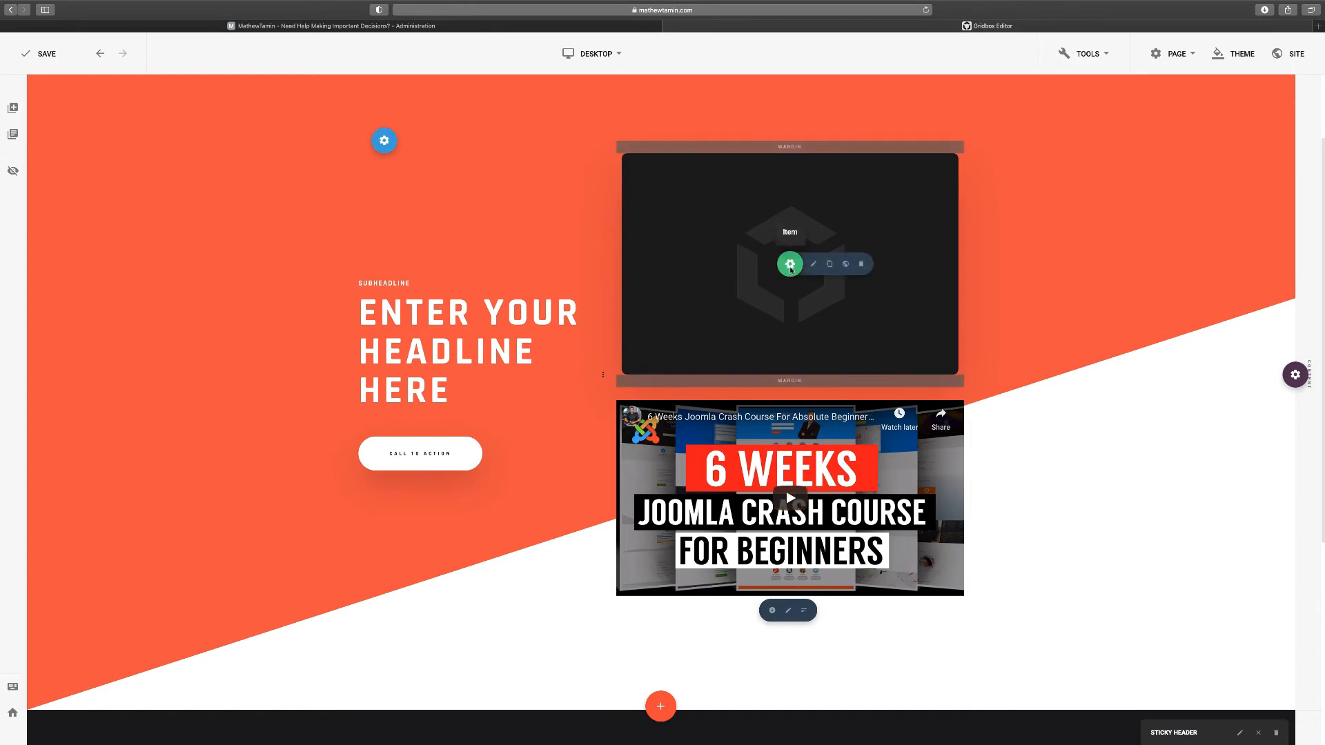
# Delete the empty dark video item from the cover section
pyautogui.click(861, 264)
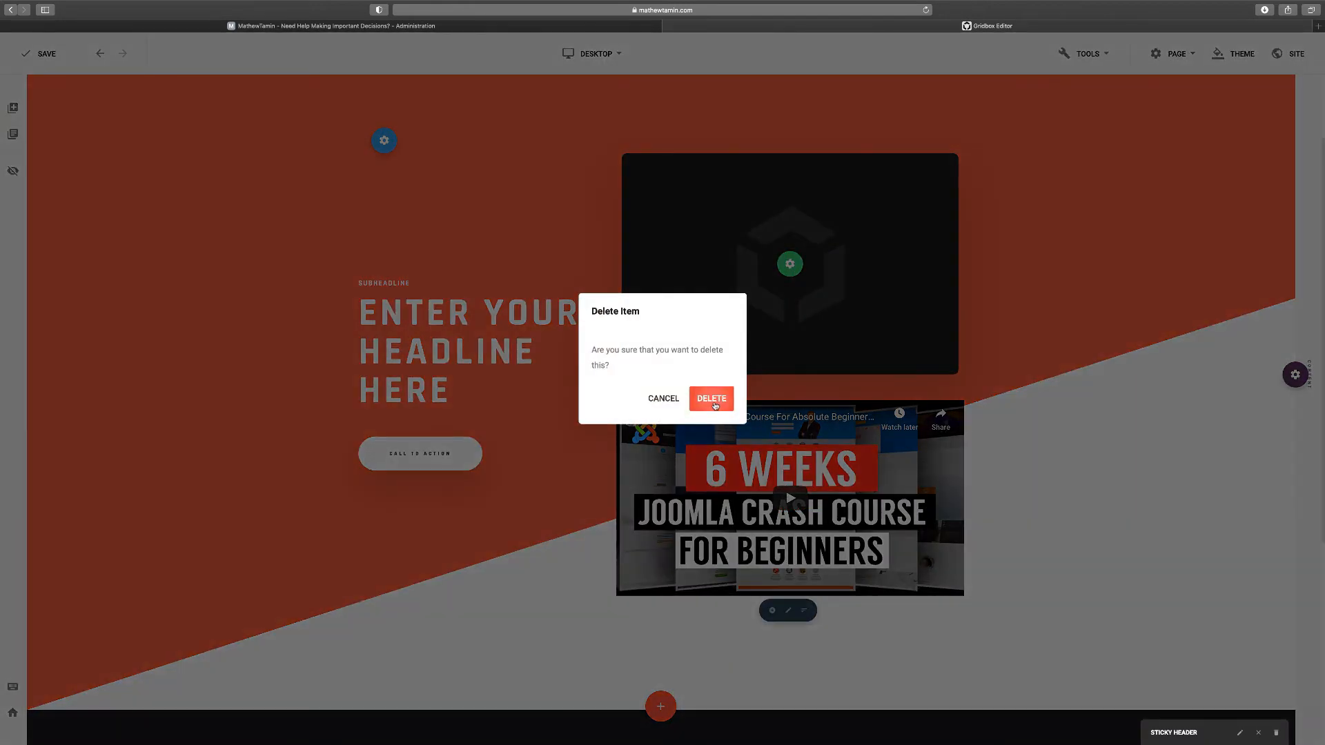
pyautogui.click(715, 404)
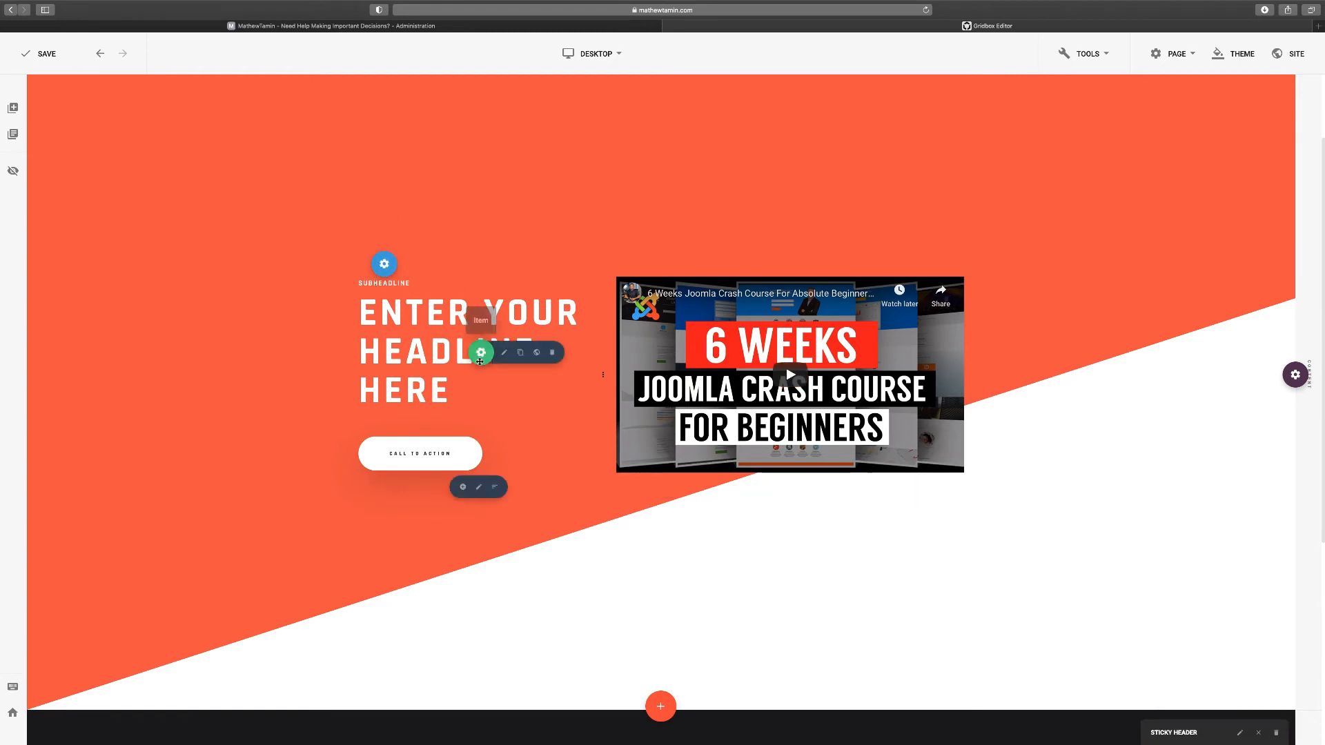
pyautogui.moveTo(483, 353)
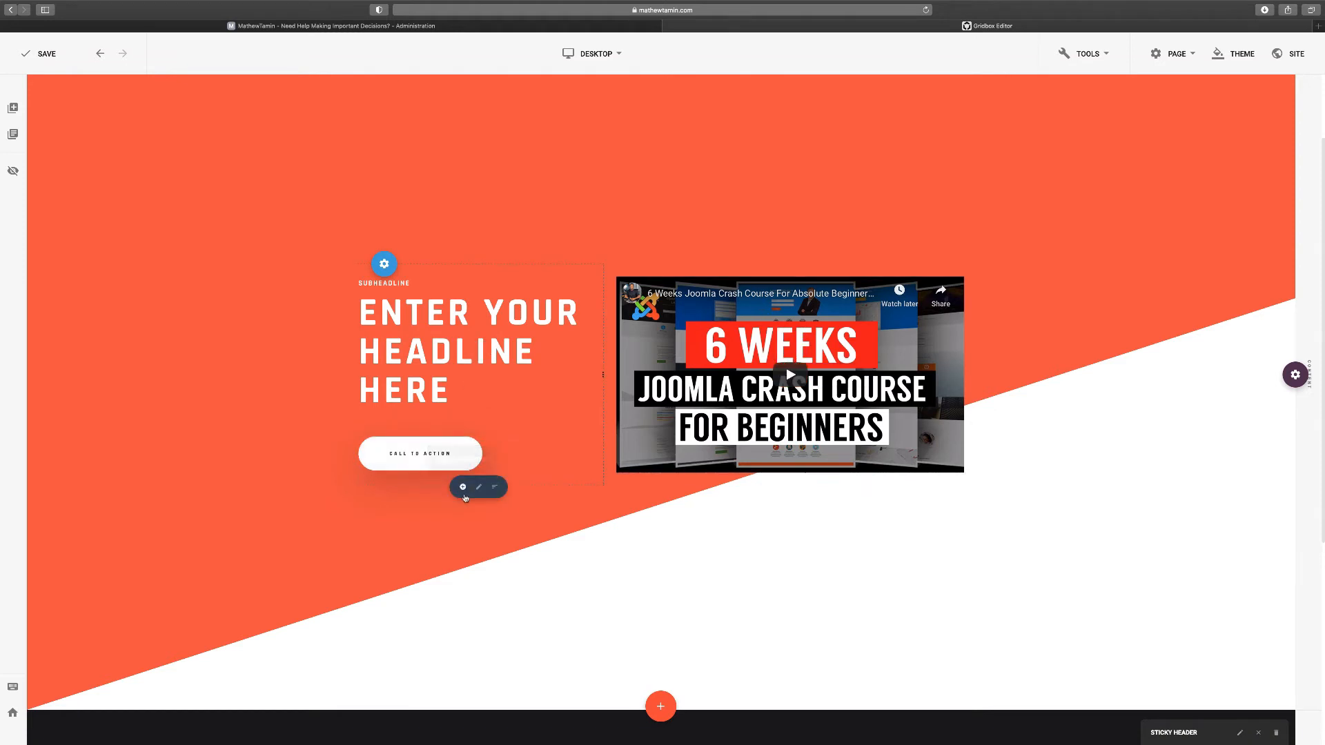
# Insert the JOOMLA FORM module with its Subscribe Now form below the call-to-action button
pyautogui.click(462, 488)
pyautogui.write('vi')
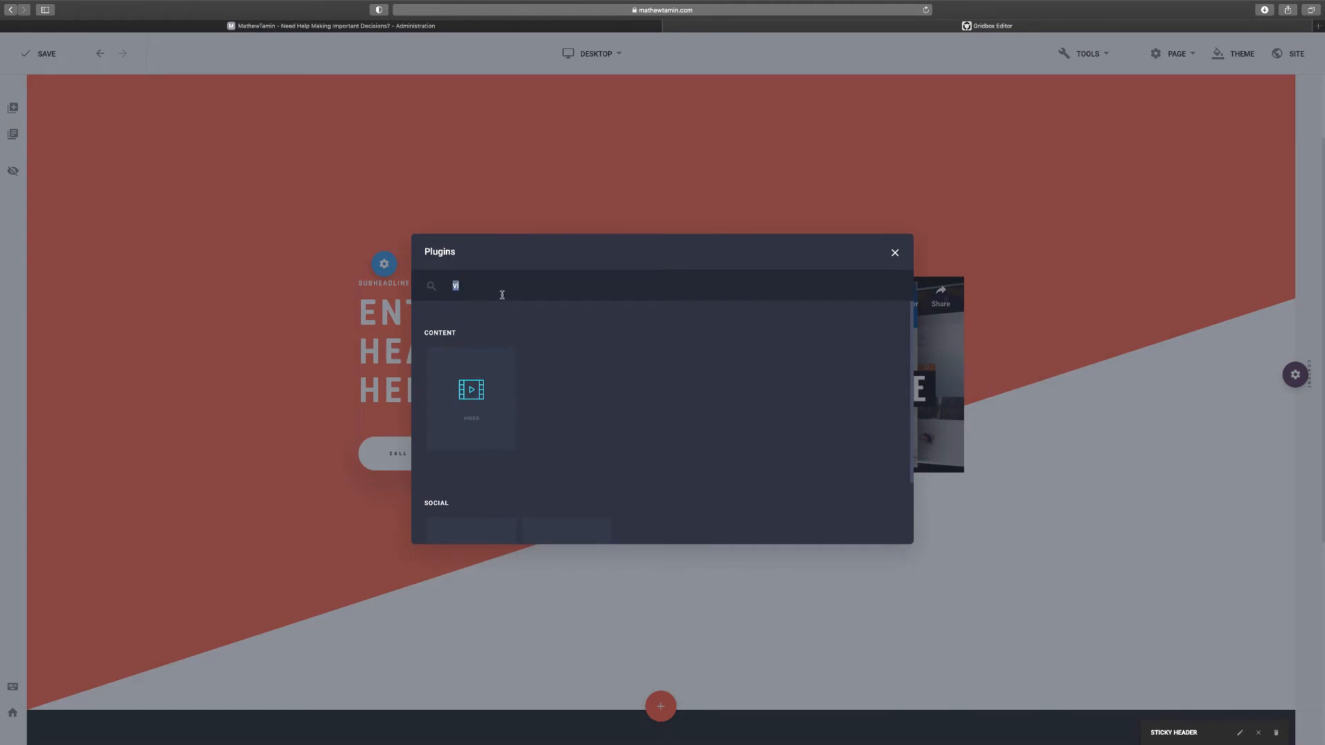
pyautogui.write('joomla')
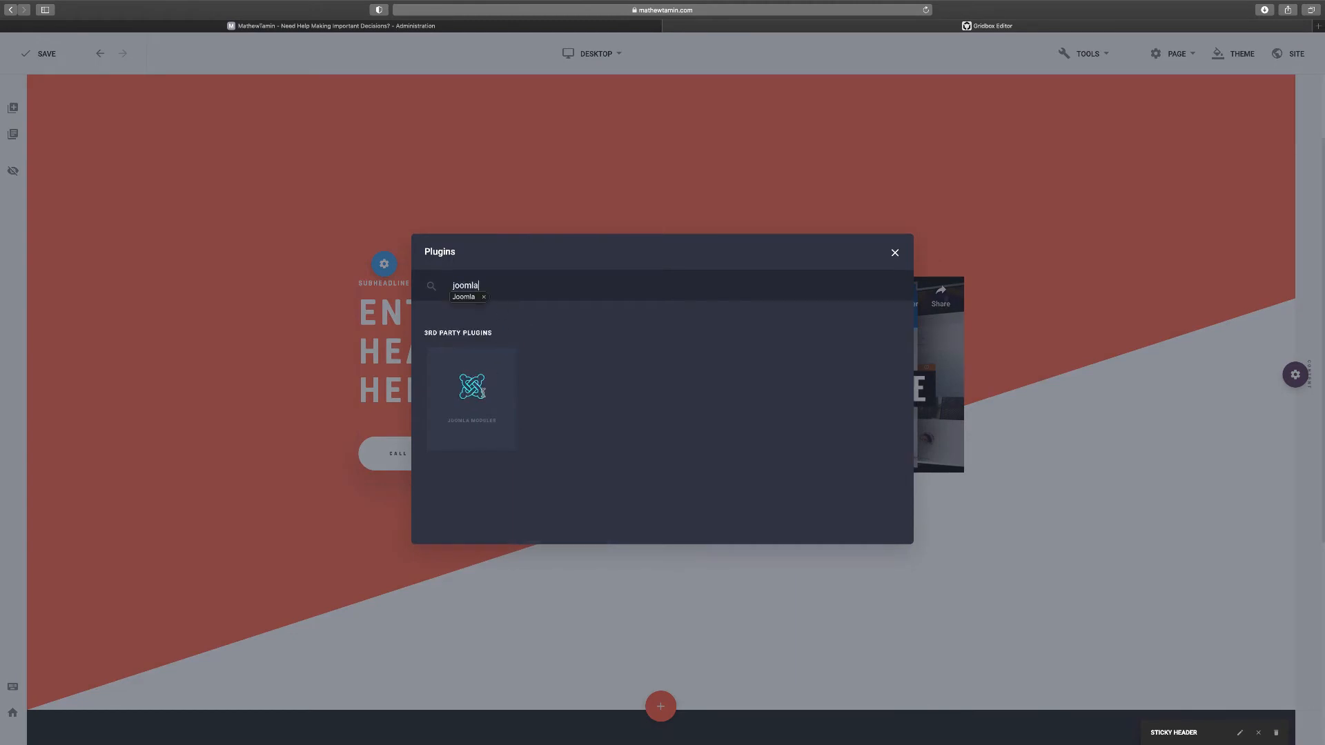
pyautogui.click(472, 390)
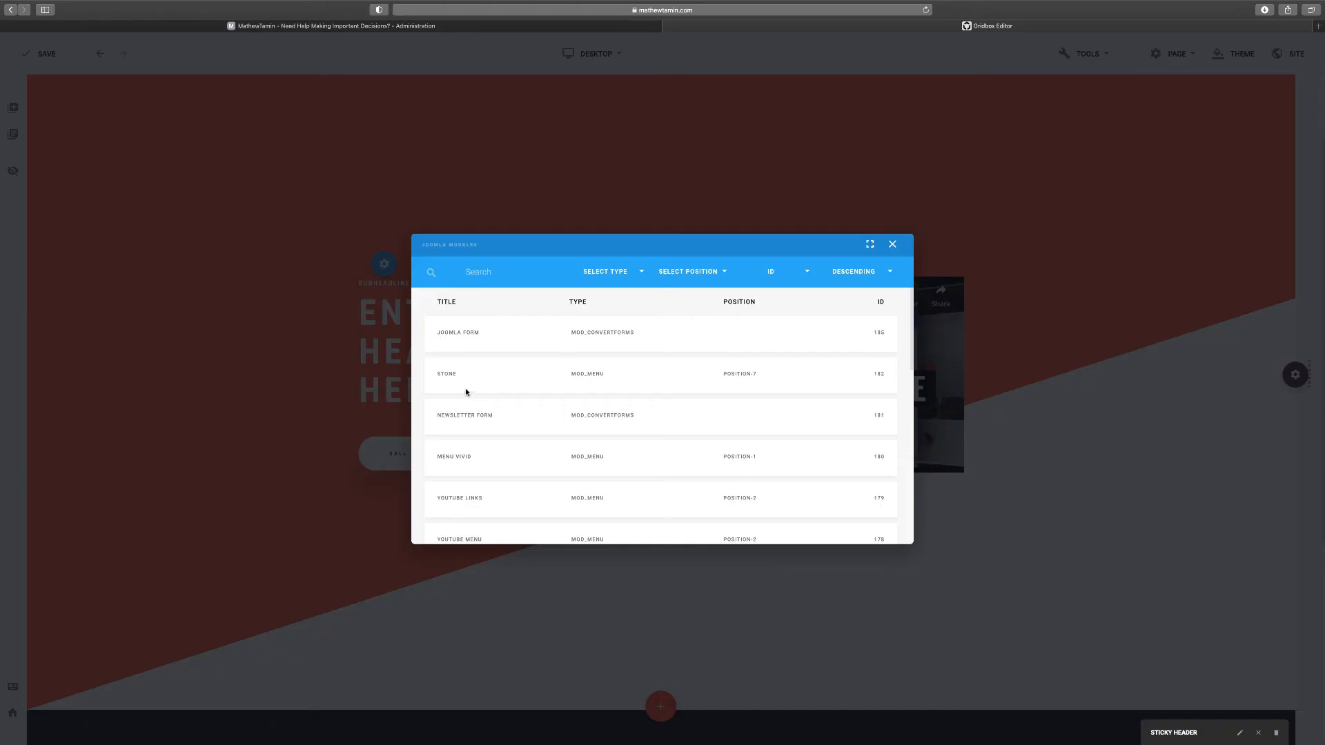
pyautogui.click(458, 334)
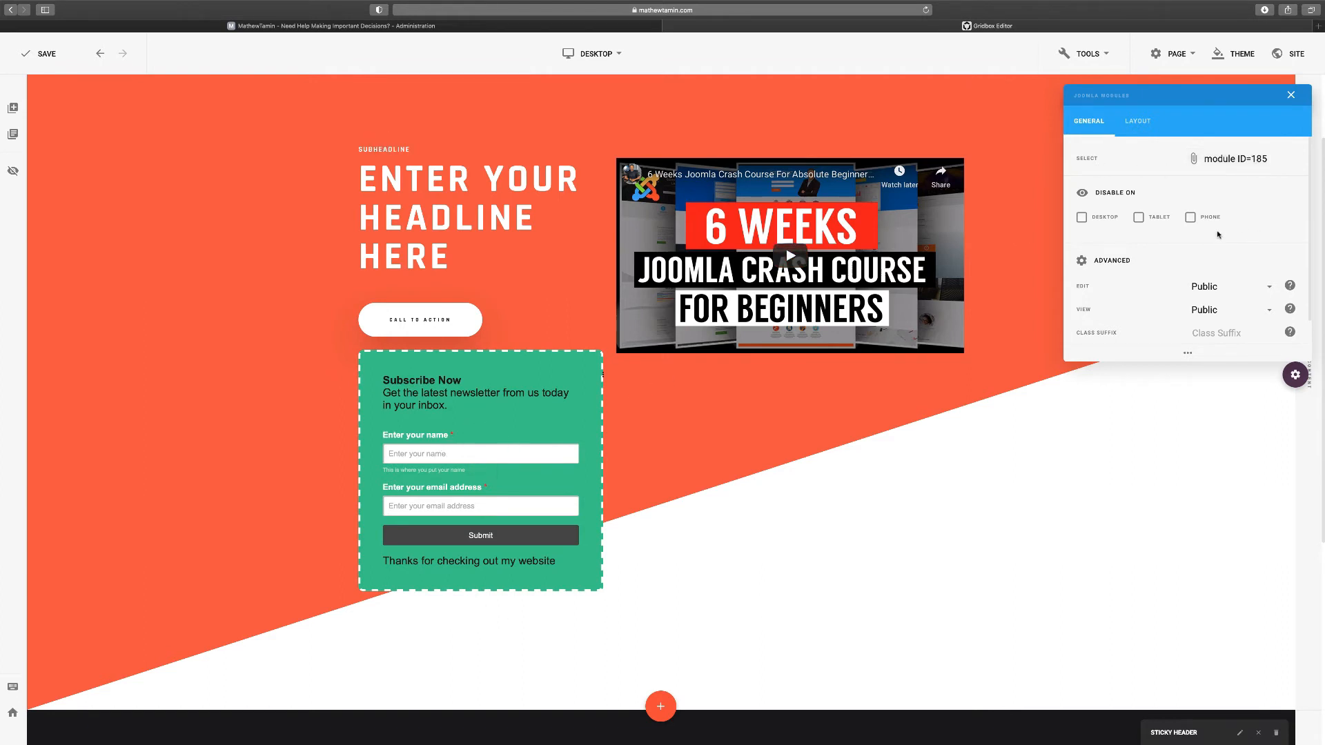
pyautogui.click(1138, 124)
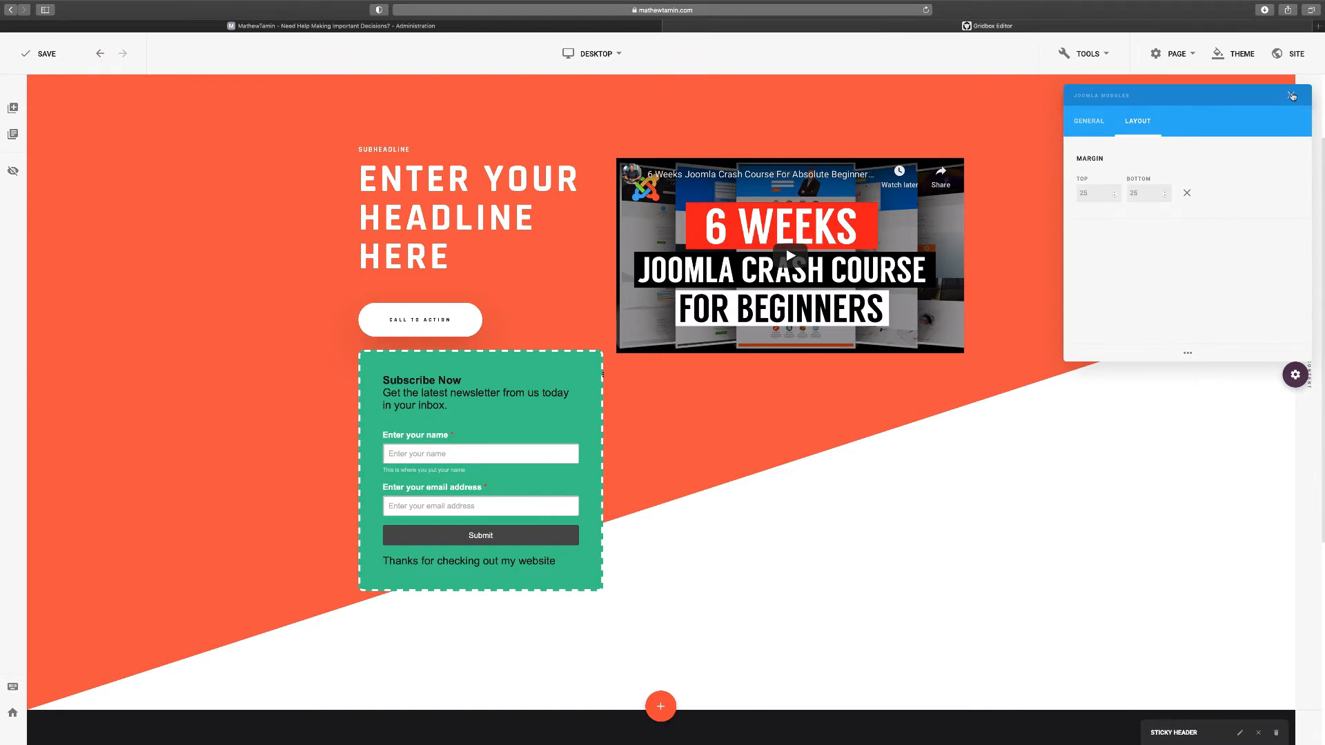
pyautogui.click(1291, 96)
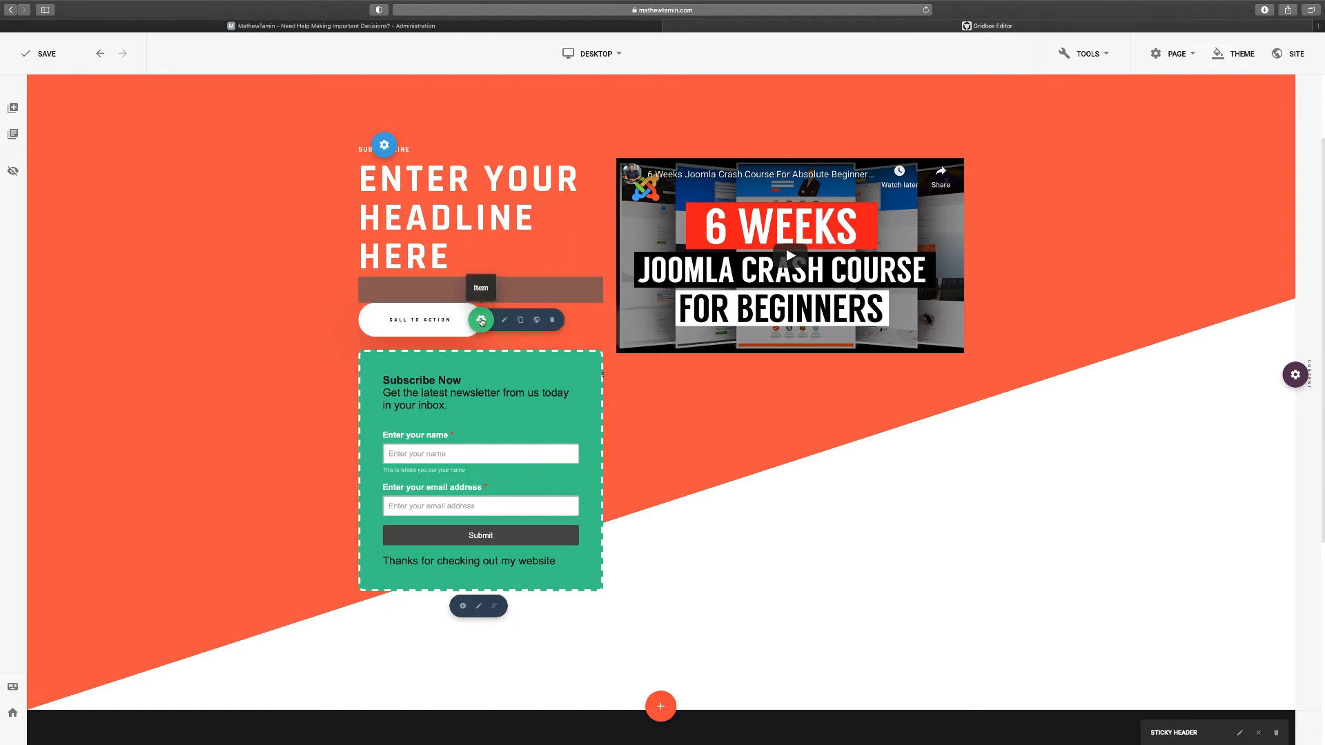
# Delete the call-to-action button, then open the headline's text editor
pyautogui.click(552, 322)
pyautogui.click(707, 398)
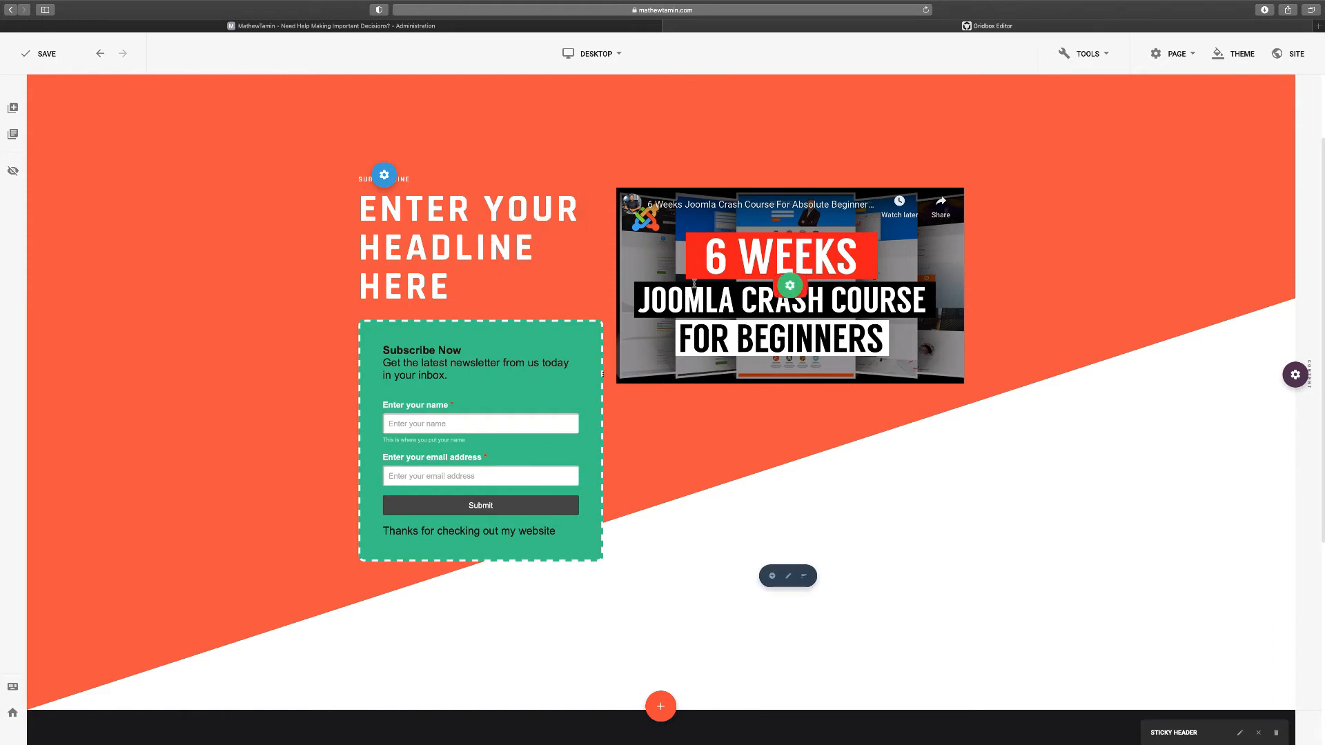
pyautogui.click(481, 248)
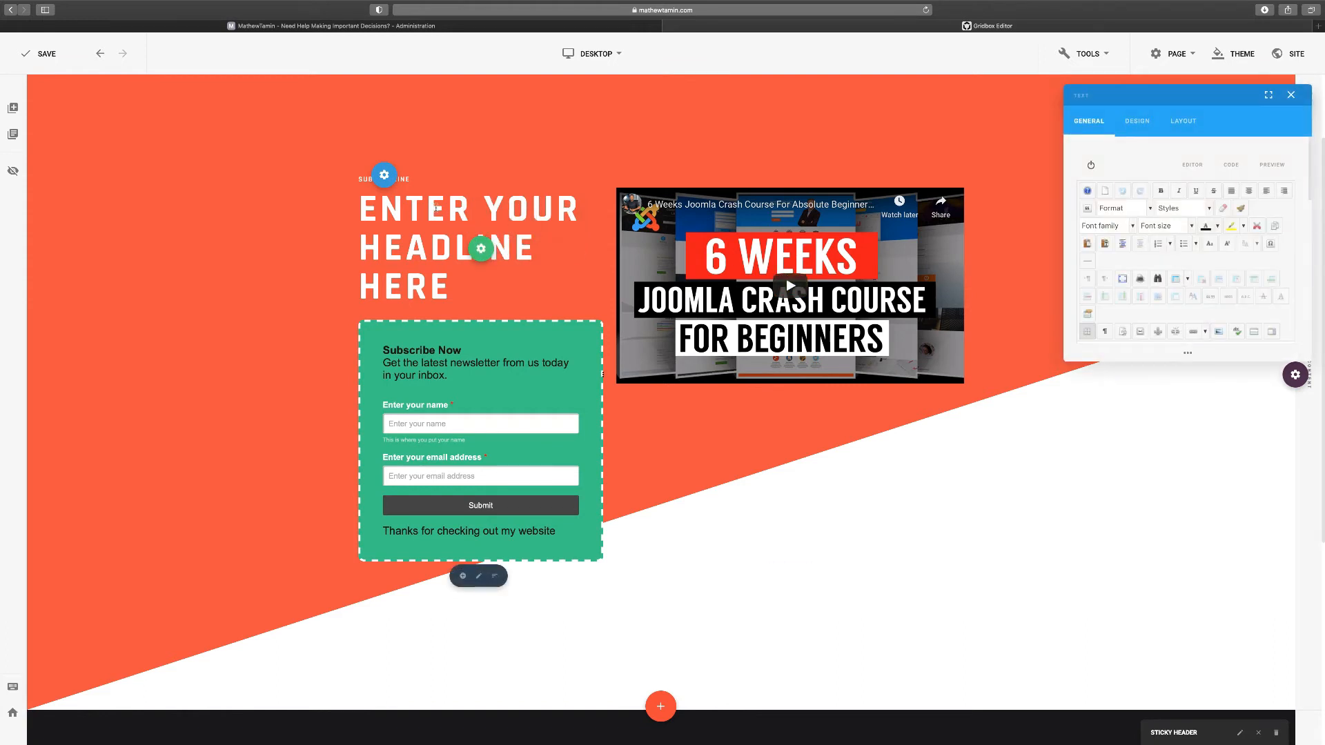
pyautogui.click(417, 220)
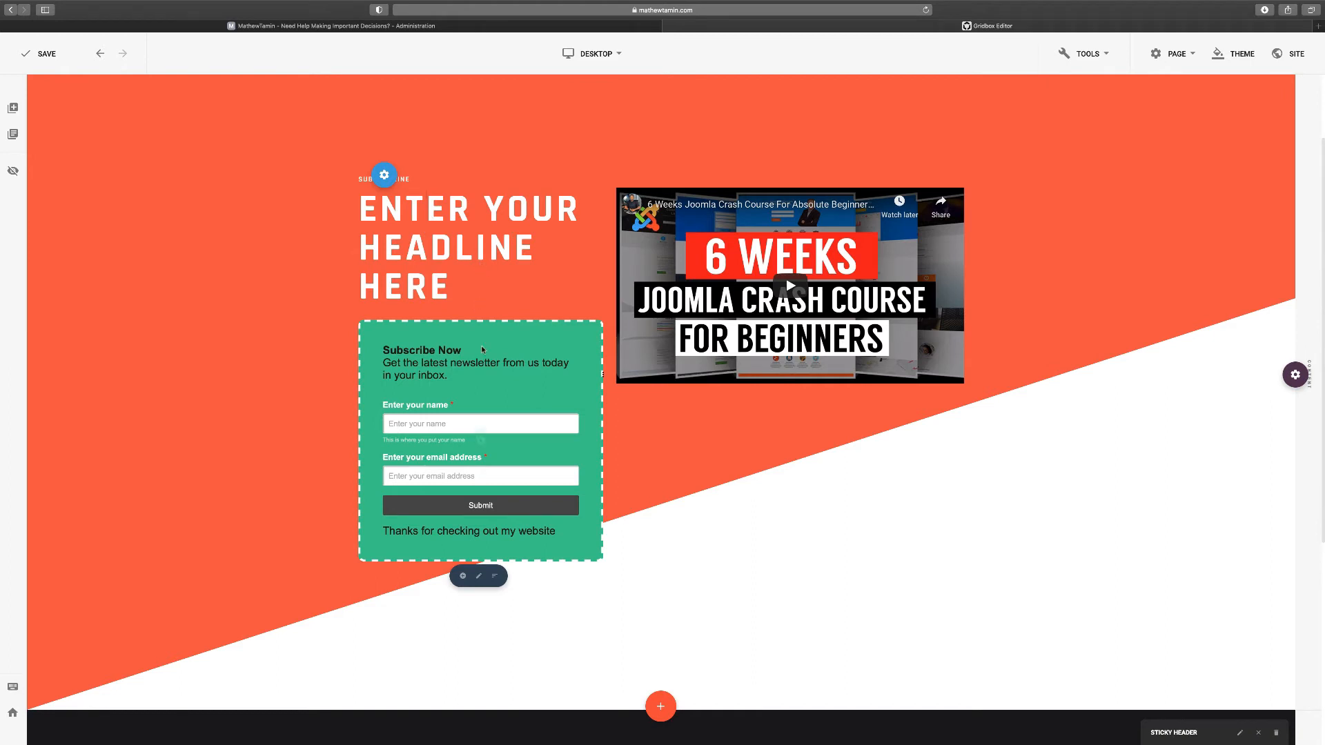
pyautogui.click(512, 440)
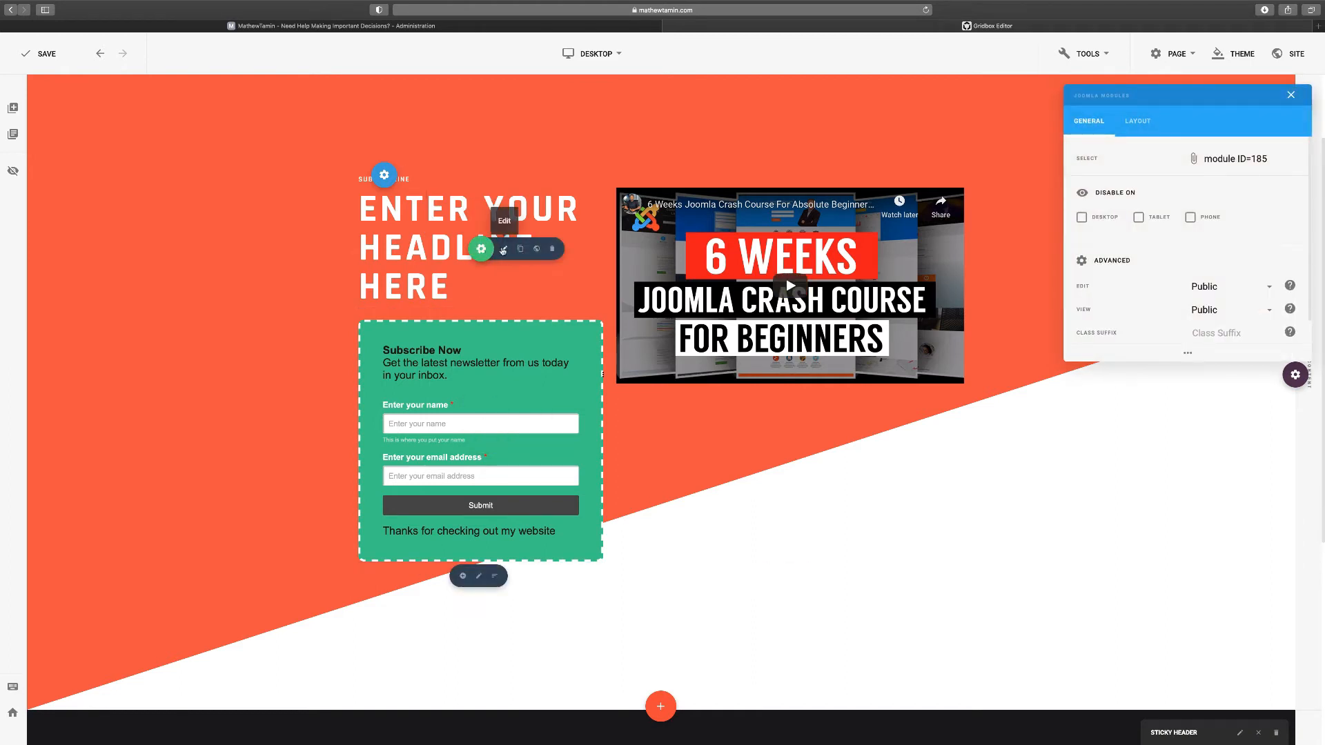
pyautogui.click(503, 250)
pyautogui.scroll(-2, 1167, 305)
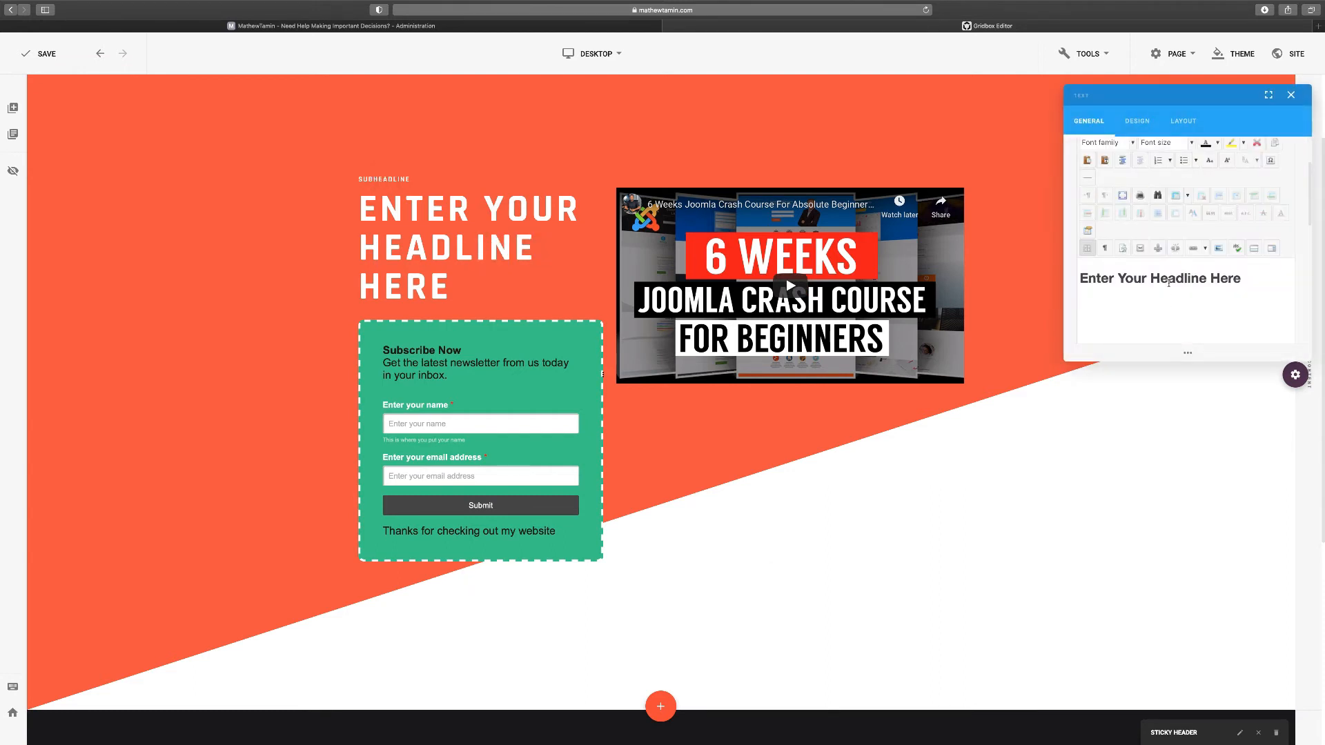
# Replace the headline text with 'Joomla Form' and format it as Heading 2
pyautogui.tripleClick(1170, 279)
pyautogui.write('Jo')
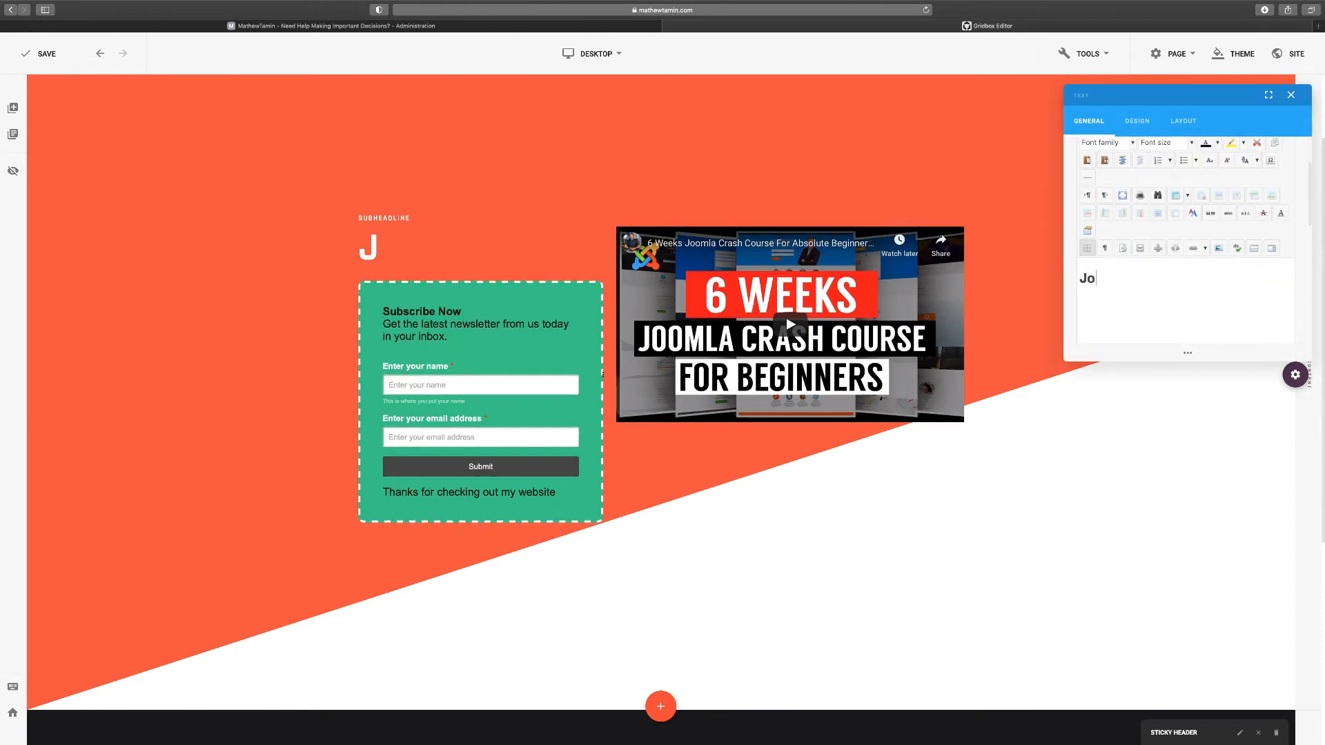
pyautogui.write('omla Form')
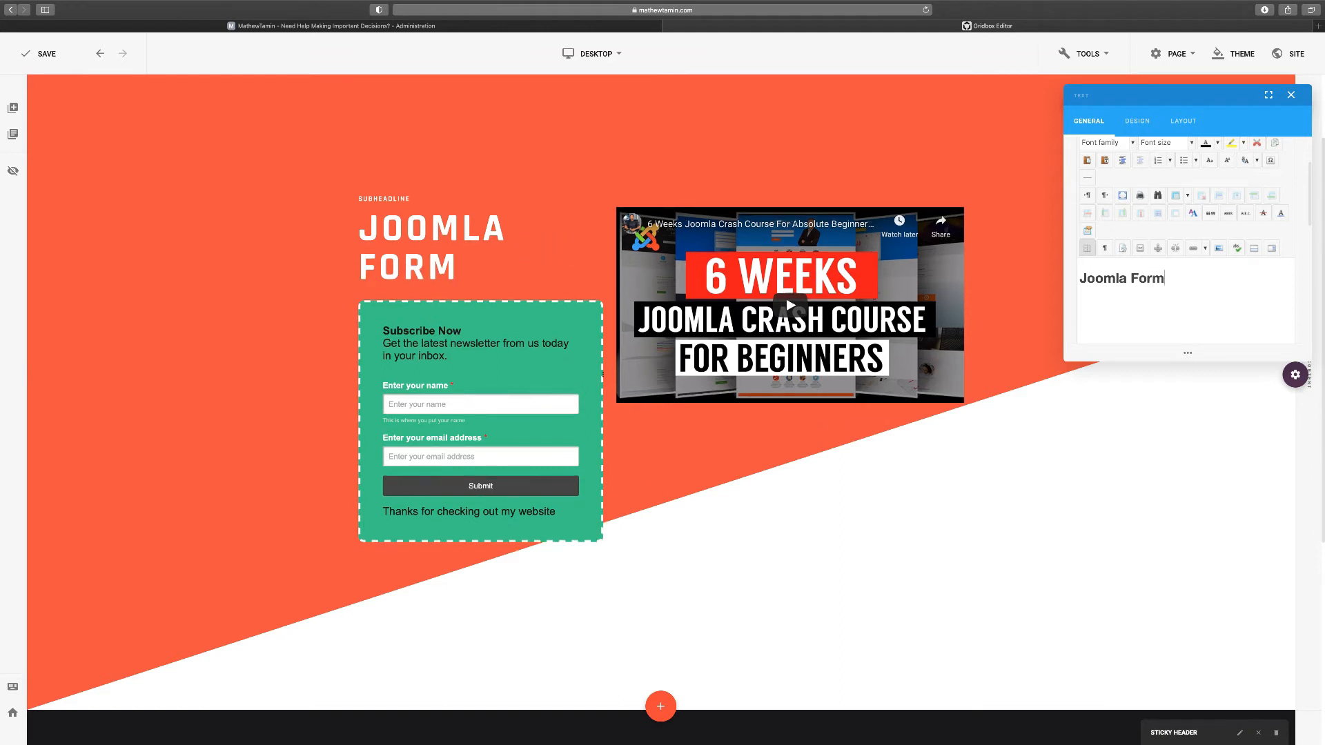
pyautogui.tripleClick(1143, 286)
pyautogui.scroll(3, 1159, 269)
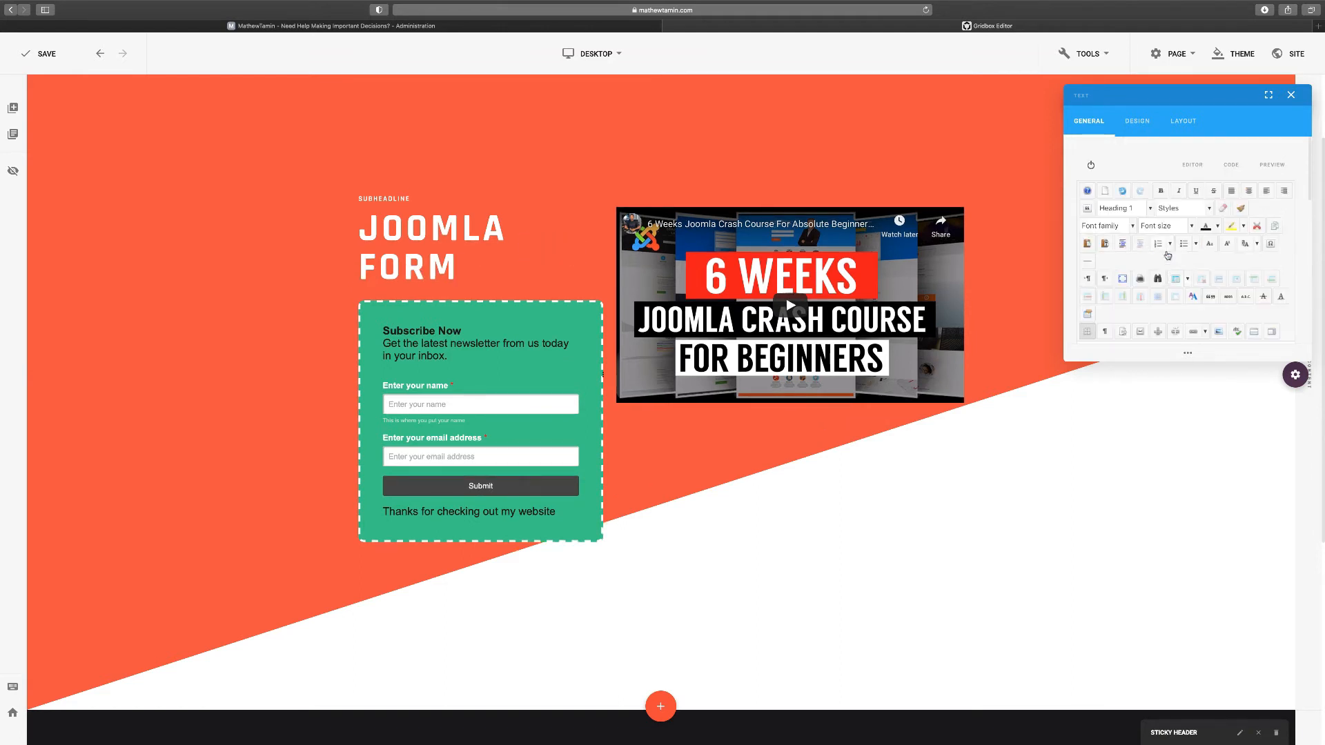
pyautogui.click(1147, 210)
pyautogui.click(1135, 246)
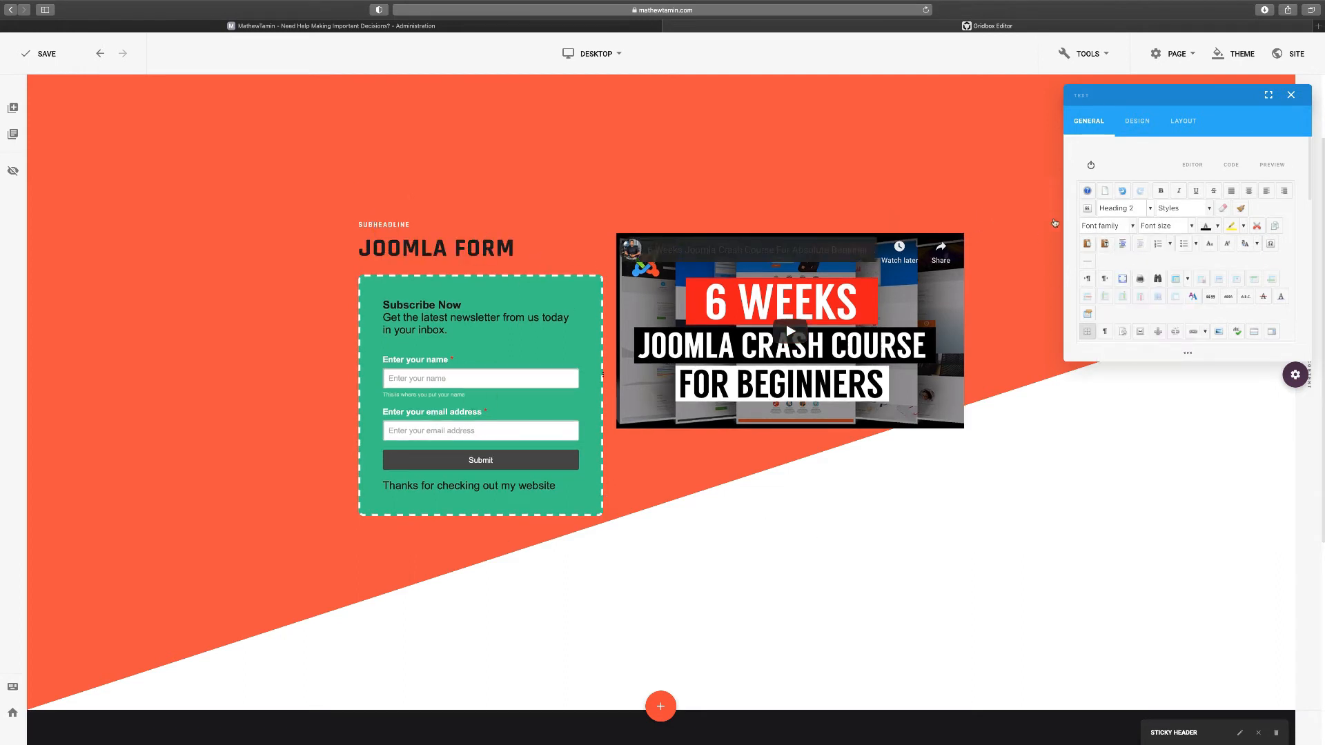
# Switch the headline back to Heading 1 and remove 'Form' so it reads JOOMLA
pyautogui.click(1136, 210)
pyautogui.scroll(3, 1137, 247)
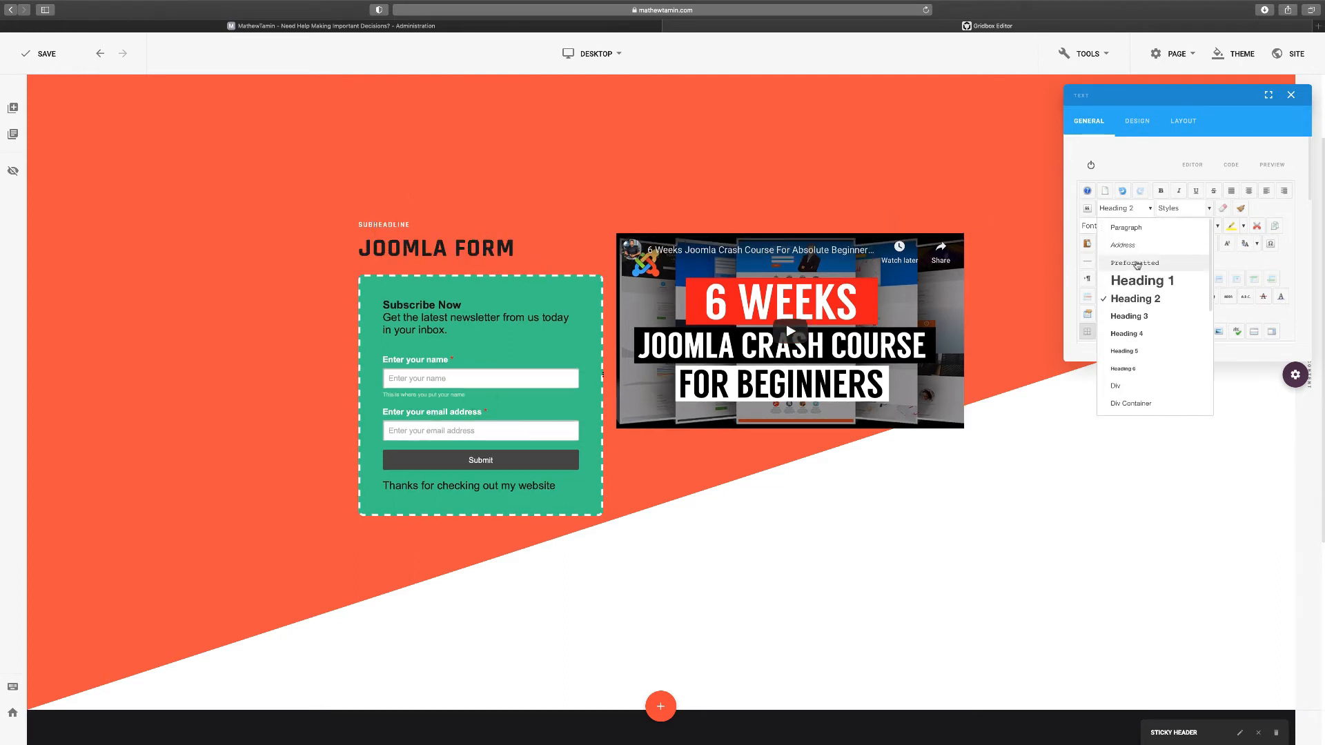
pyautogui.click(1119, 283)
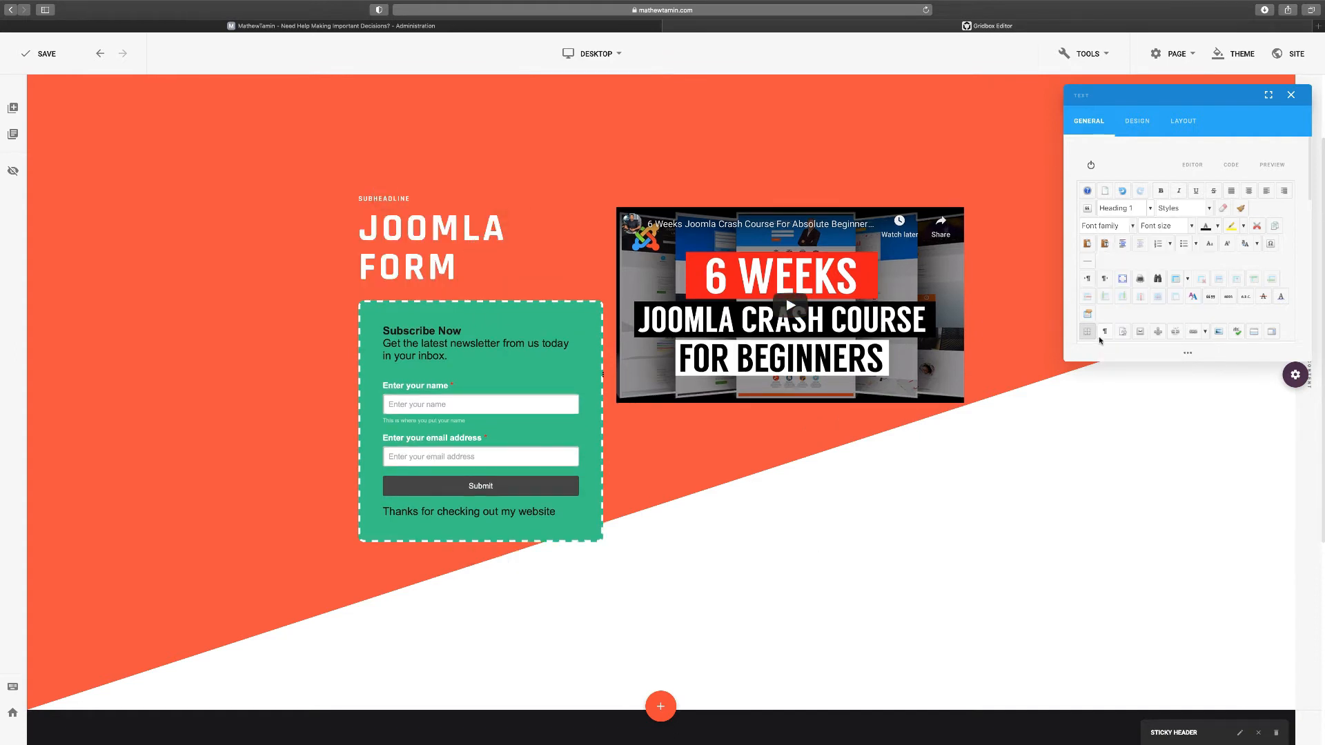
pyautogui.scroll(-2, 1135, 319)
pyautogui.doubleClick(1140, 275)
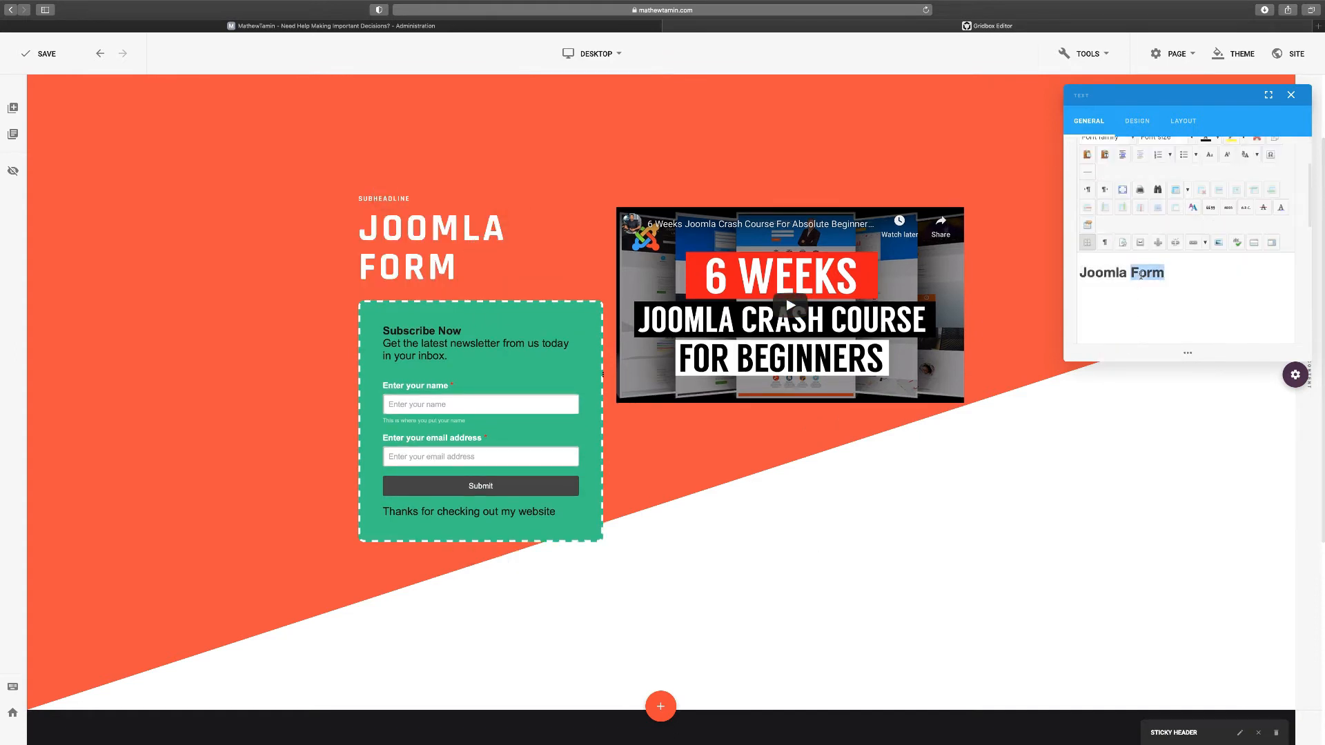
pyautogui.press('BackSpace')
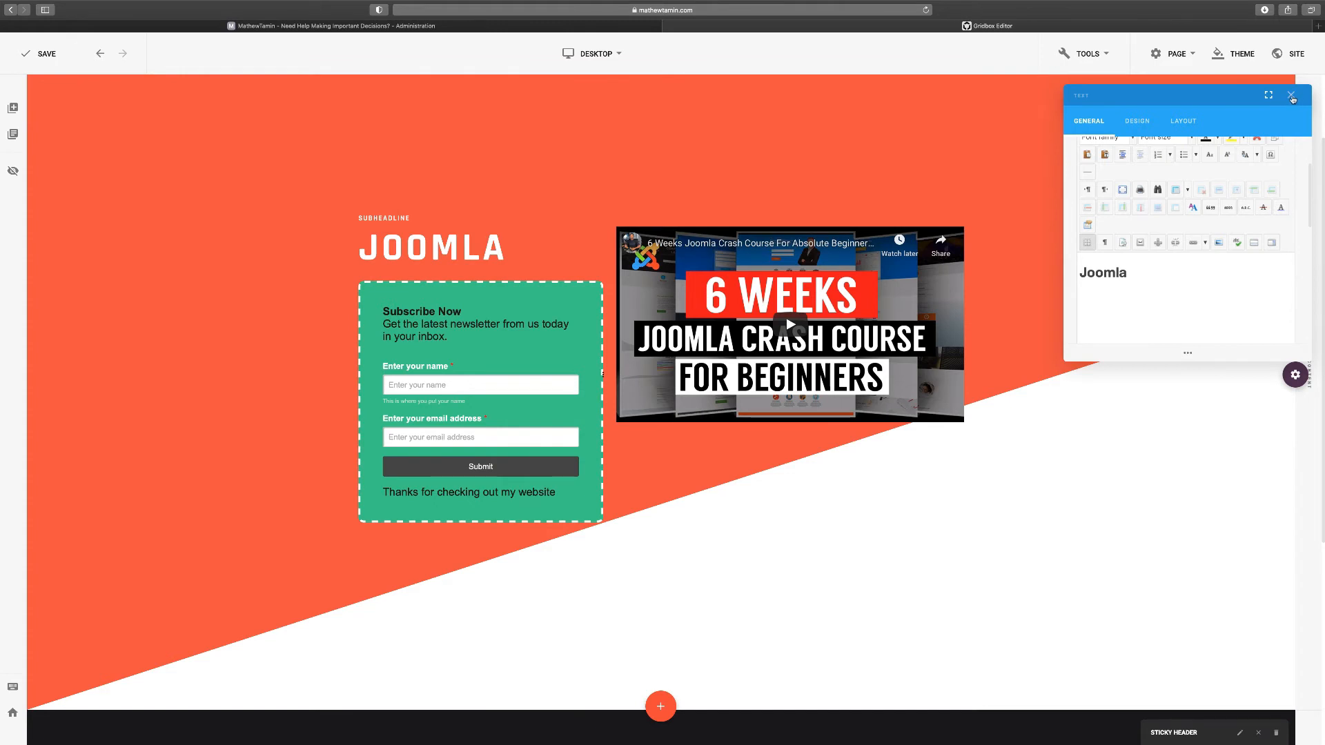
pyautogui.click(1291, 96)
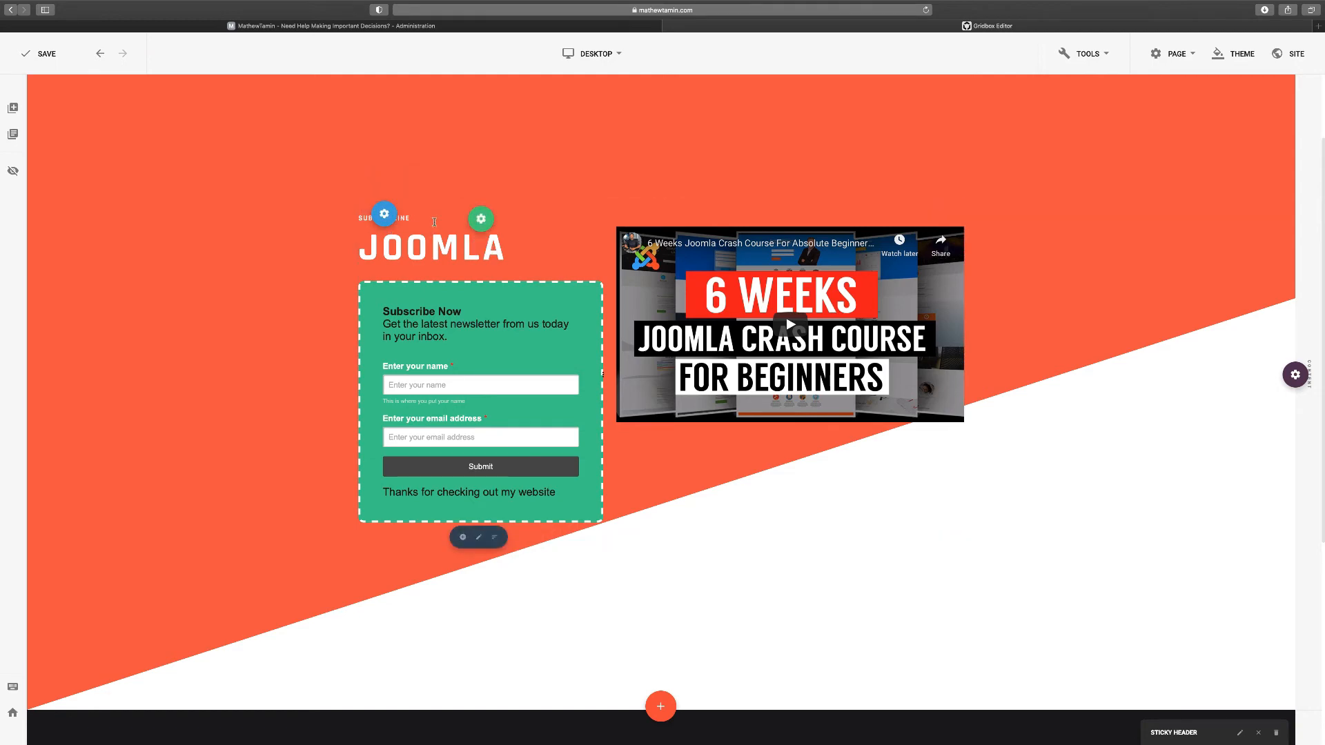
# Delete the subheadline and then the JOOMLA heading from the cover
pyautogui.click(552, 218)
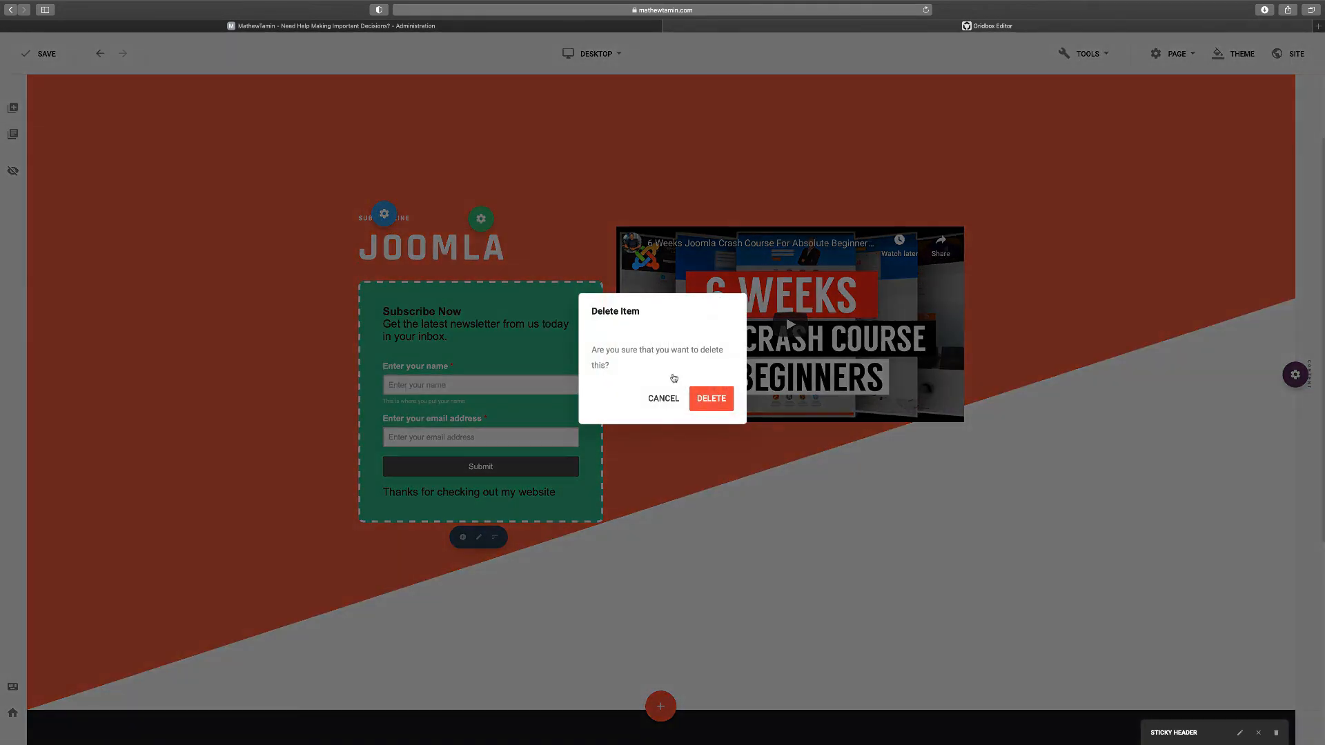
pyautogui.click(710, 399)
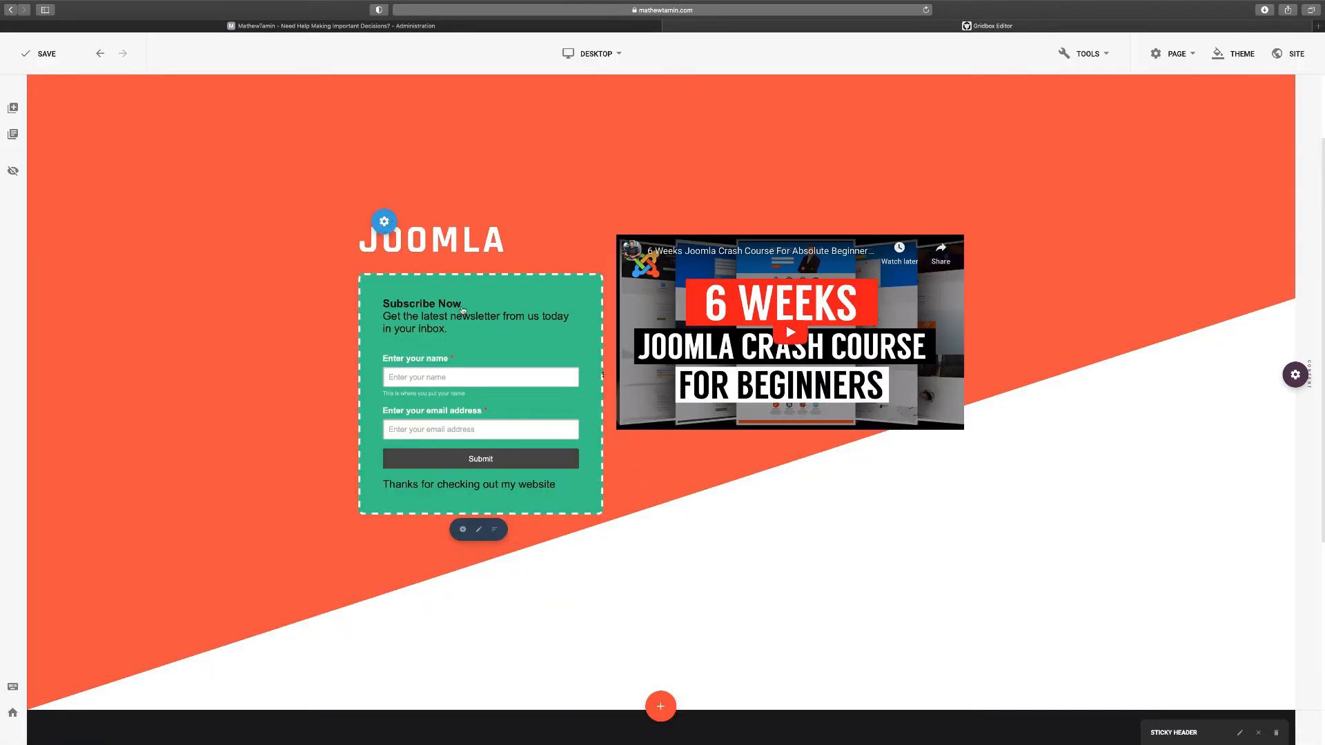
pyautogui.scroll(2, 482, 345)
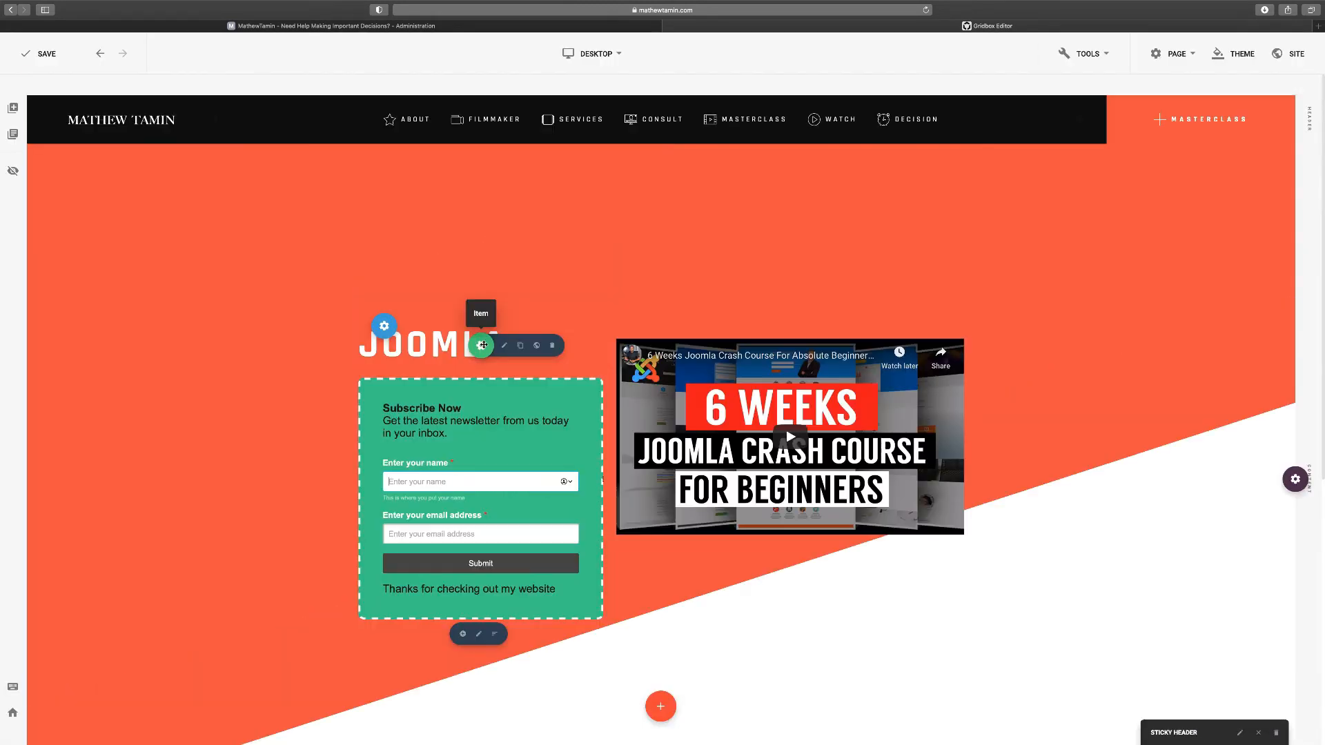
pyautogui.click(552, 345)
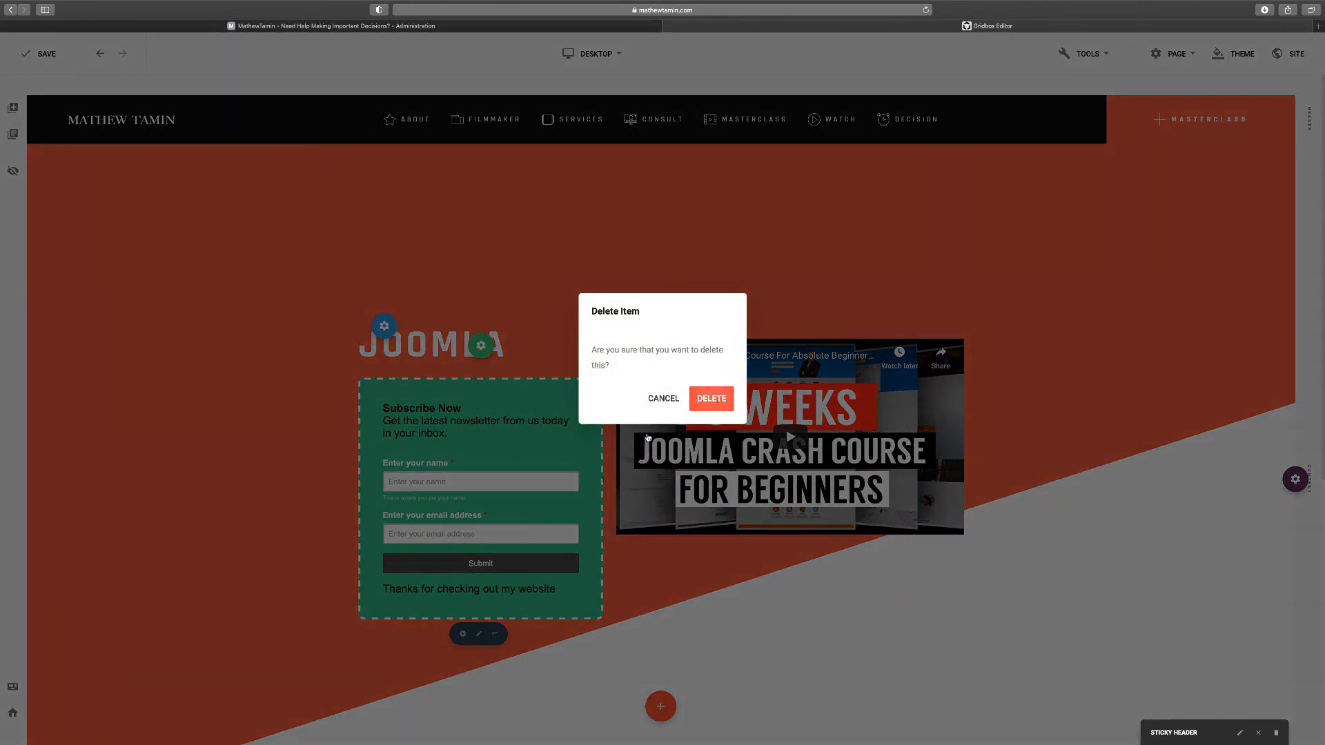
pyautogui.click(714, 403)
pyautogui.scroll(-1, 821, 494)
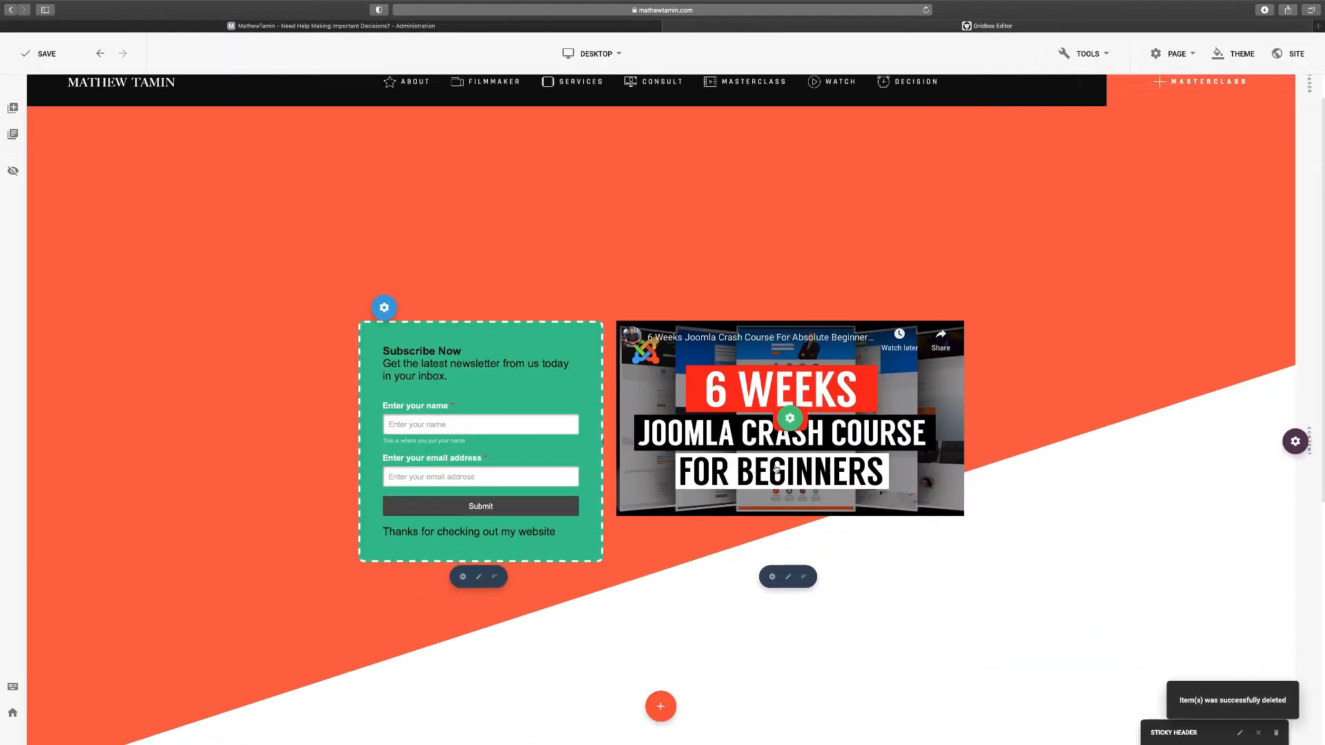
pyautogui.scroll(-1, 724, 433)
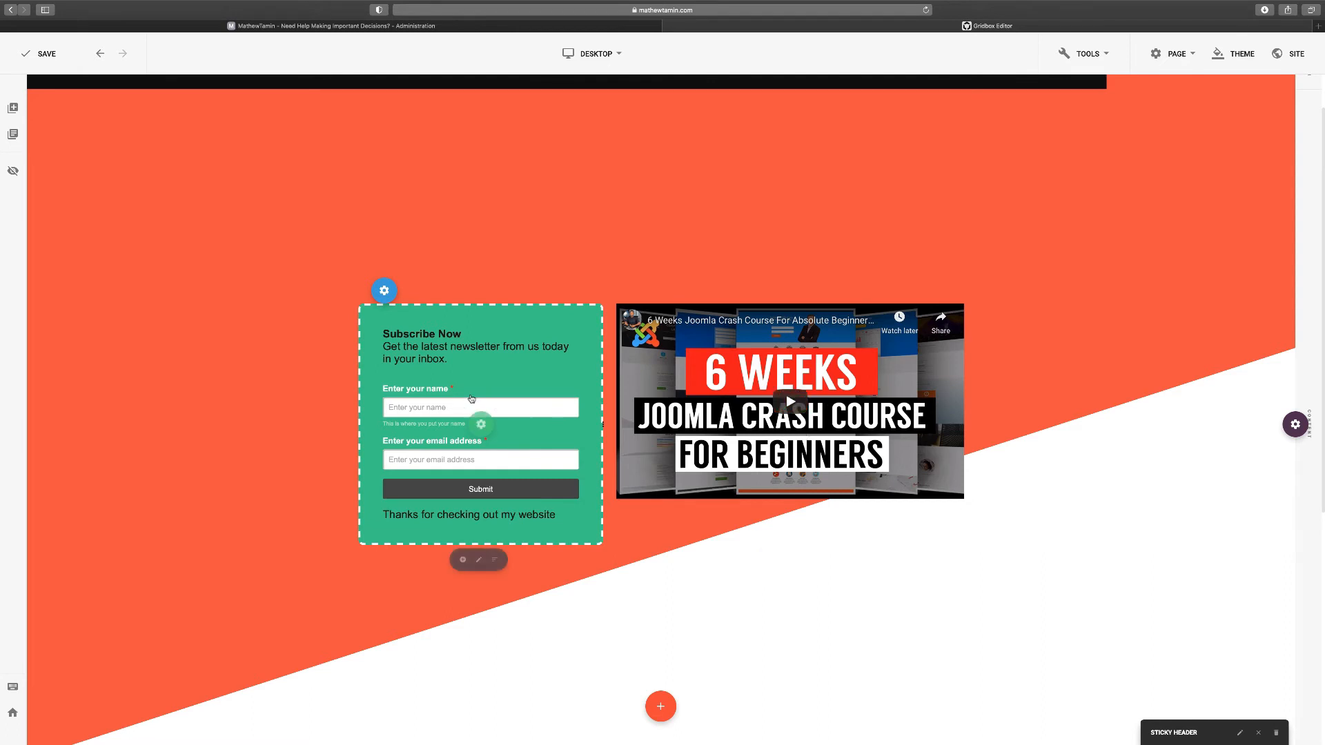
# Move the video into the left column and the subscribe form into the empty right column
pyautogui.moveTo(791, 401)
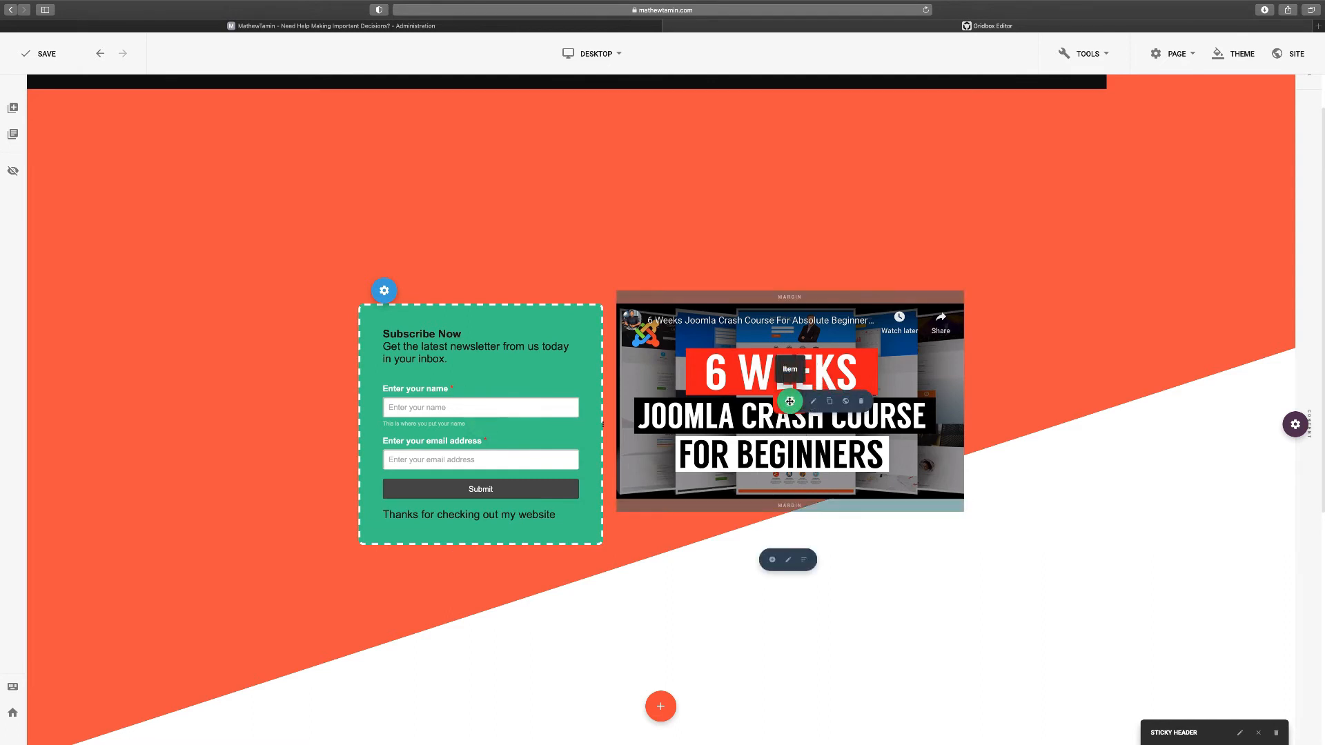
pyautogui.moveTo(789, 401); pyautogui.dragTo(476, 453)
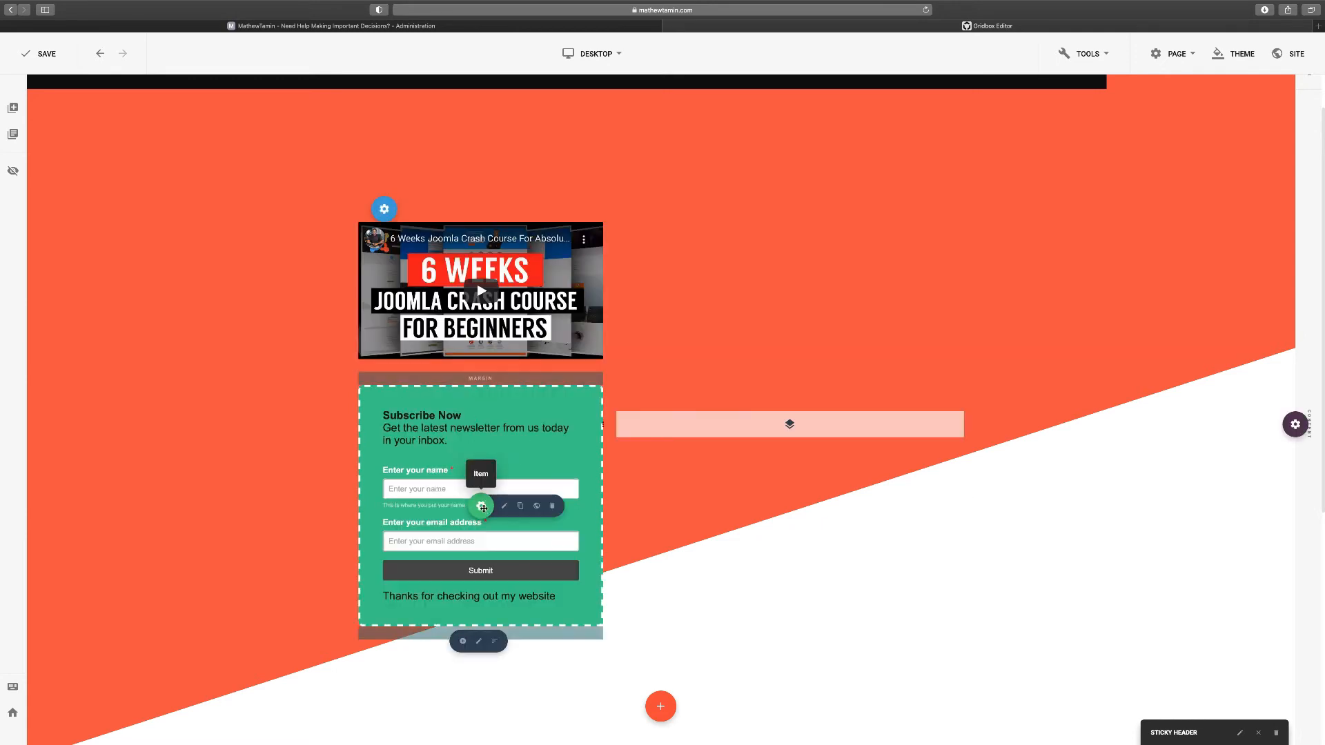
pyautogui.moveTo(483, 507); pyautogui.dragTo(797, 423)
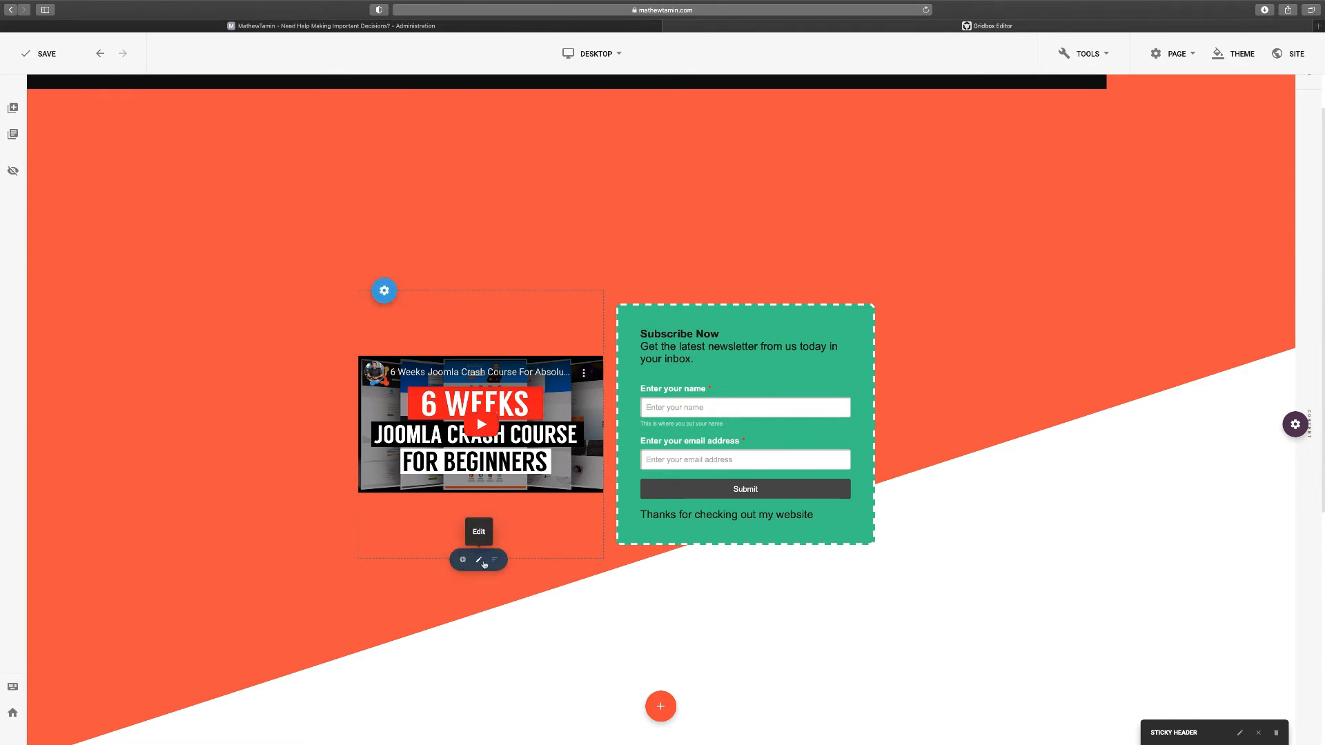
pyautogui.scroll(-1, 745, 519)
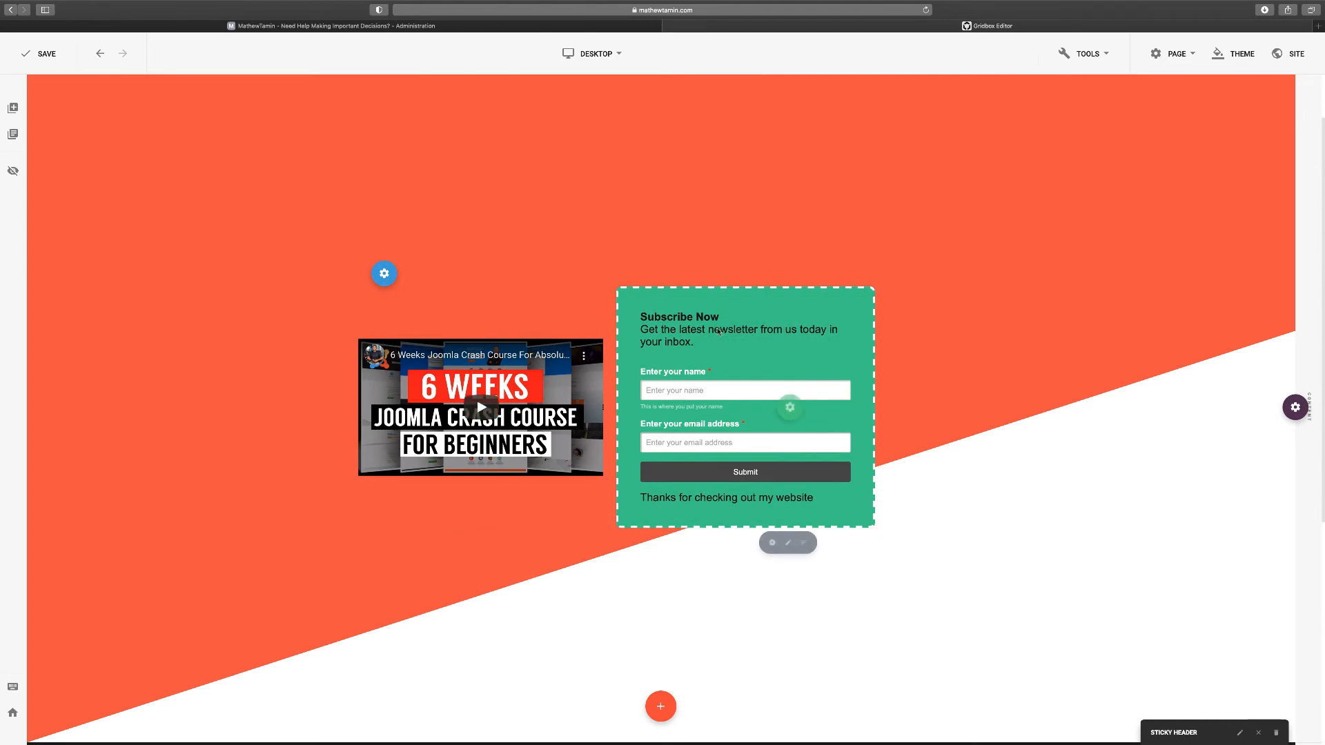
pyautogui.scroll(-1, 584, 438)
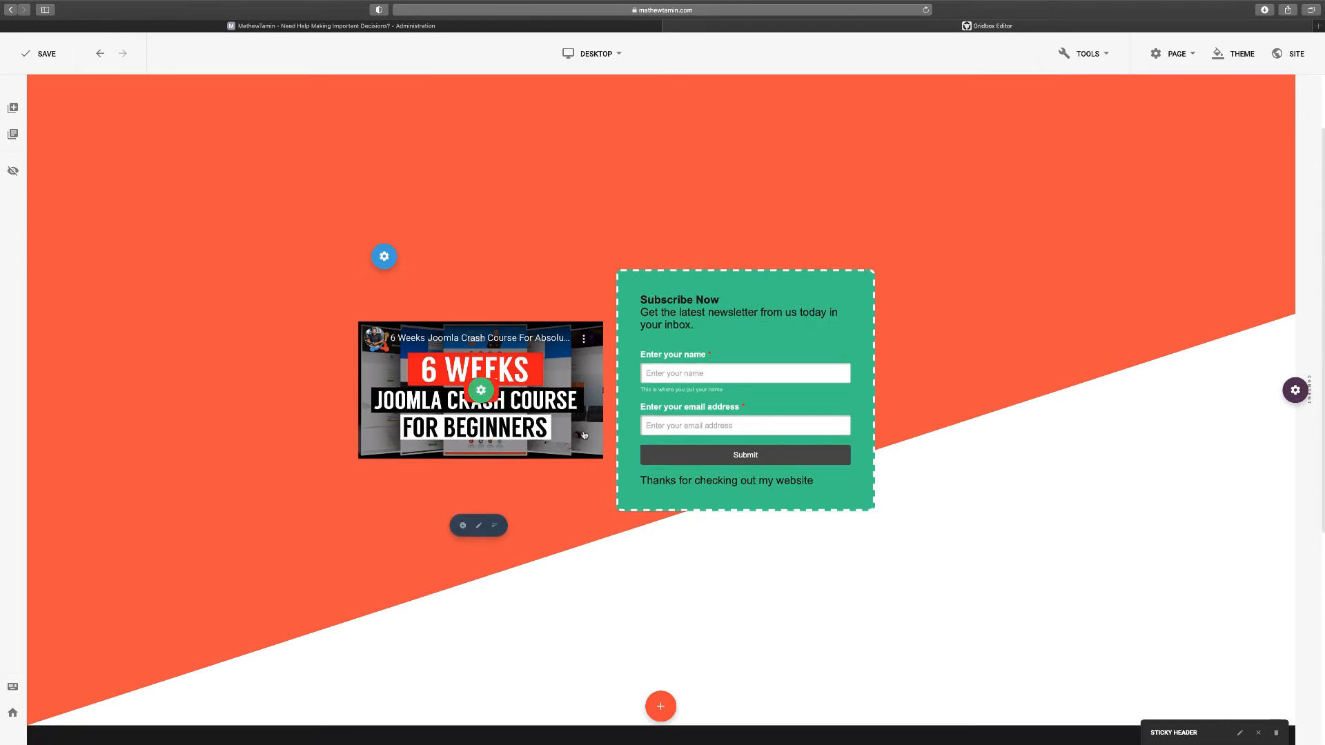
pyautogui.scroll(-1, 673, 402)
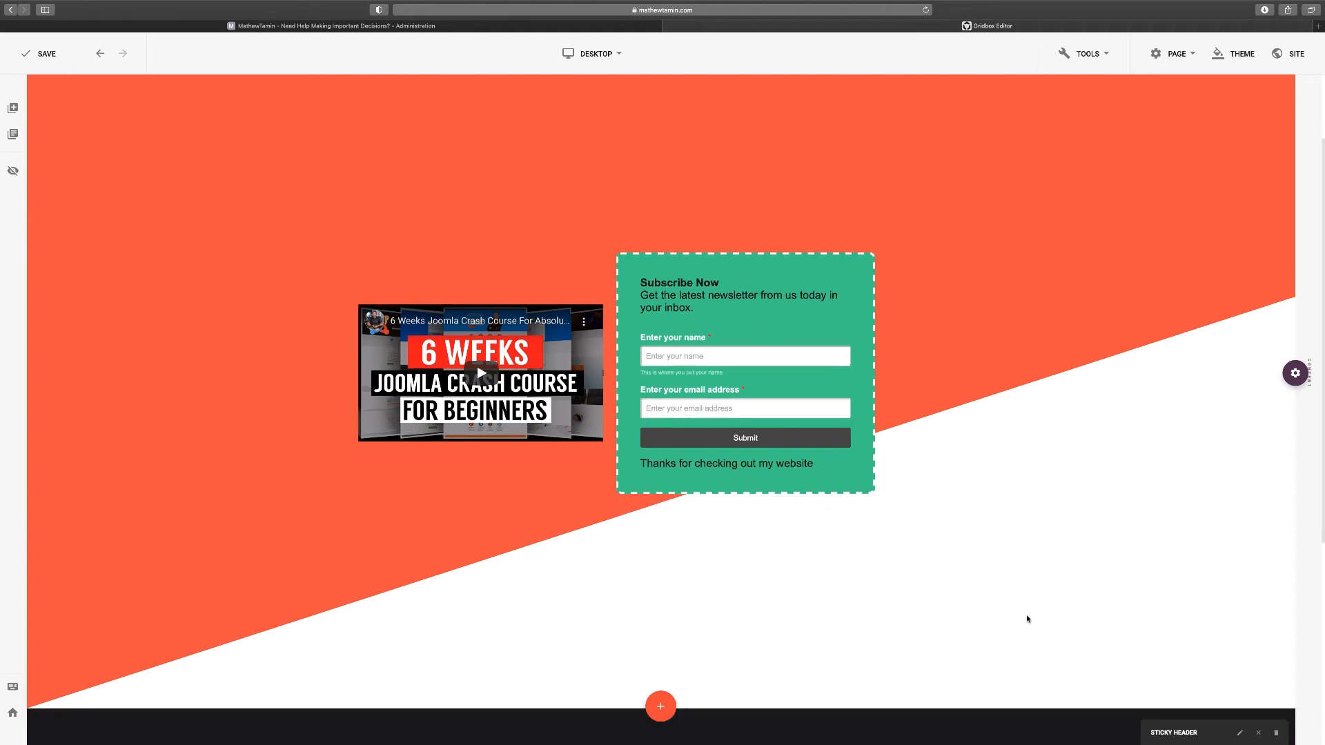
pyautogui.click(711, 357)
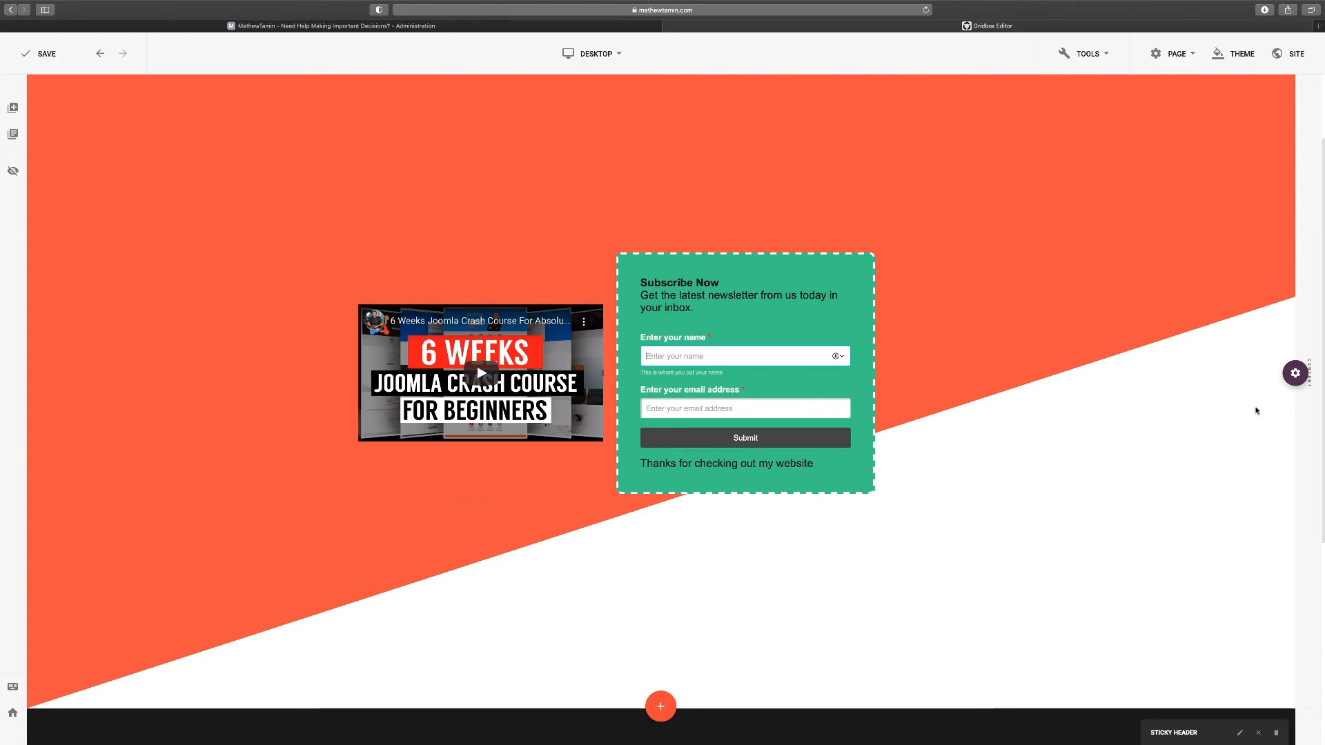
# In the section's Background settings, set the shape divider effect to Triangle
pyautogui.moveTo(1295, 374)
pyautogui.click(1225, 375)
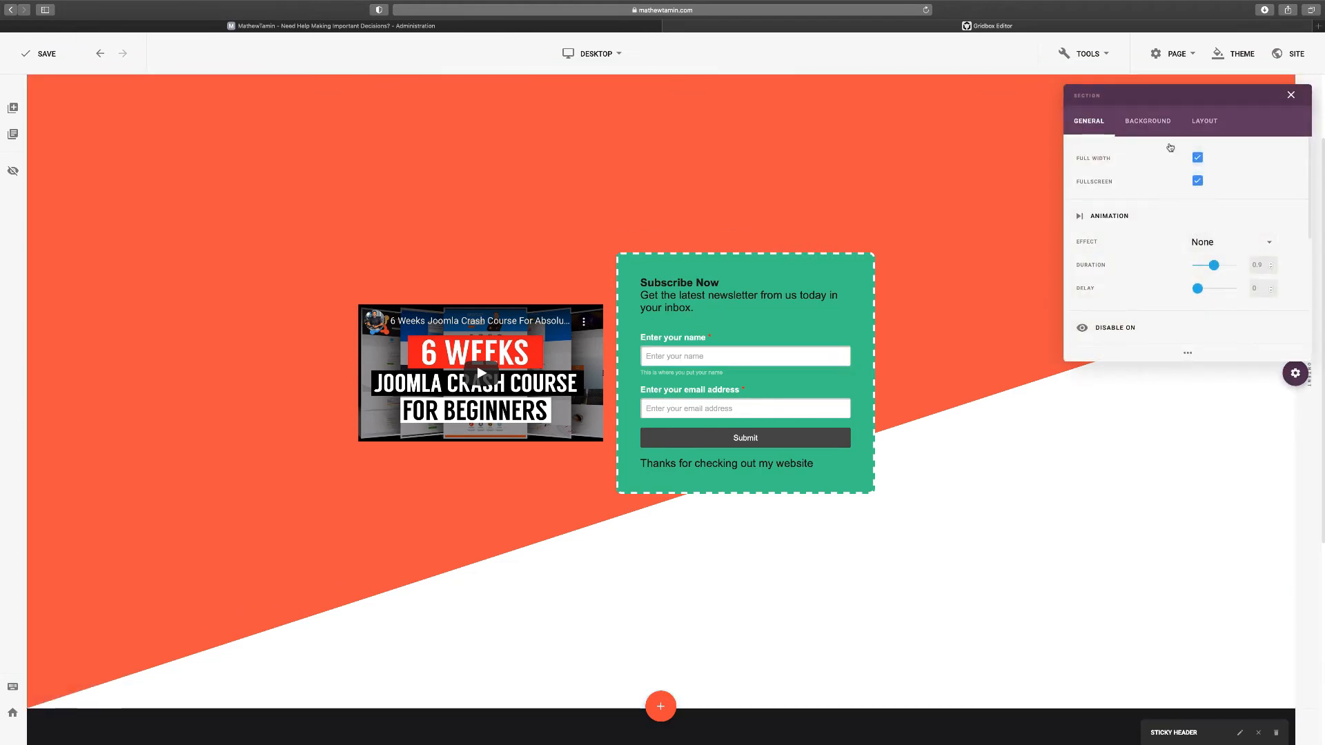
pyautogui.click(1155, 127)
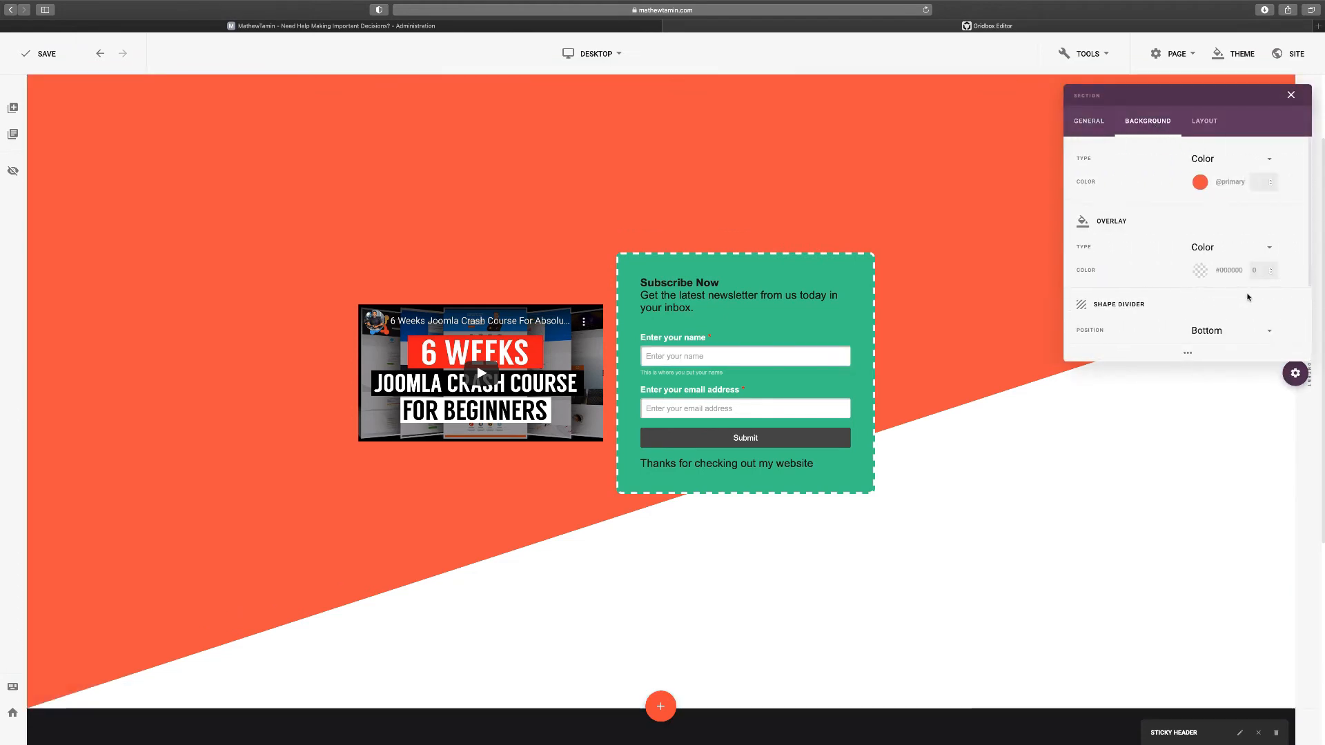
pyautogui.scroll(-2, 1254, 296)
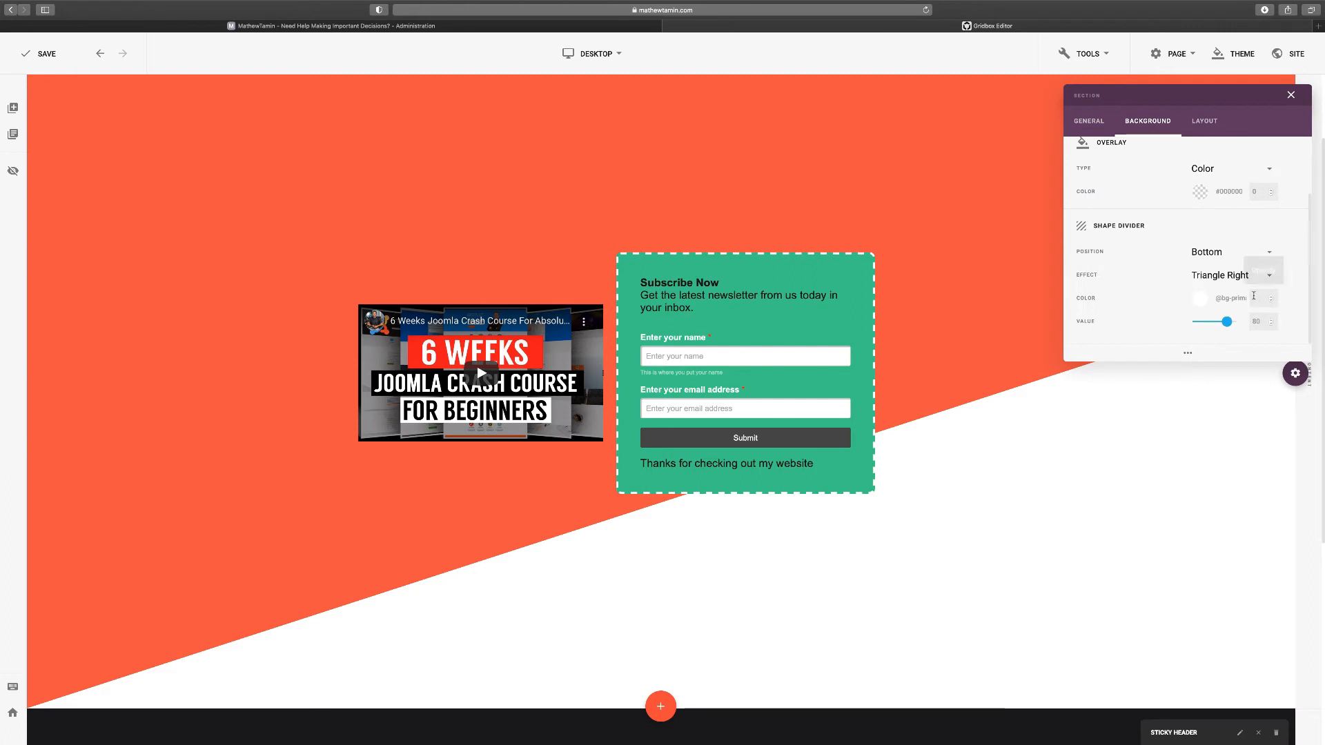
pyautogui.click(1220, 277)
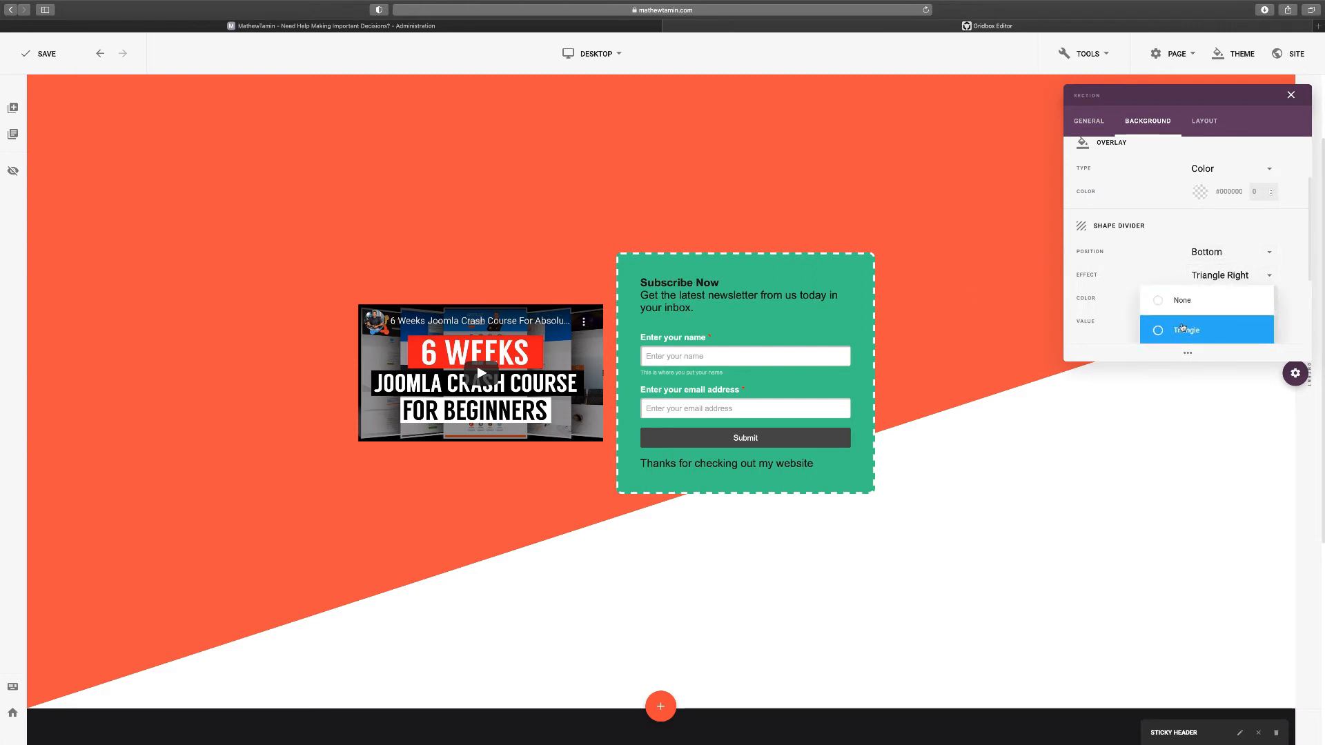
pyautogui.click(1159, 333)
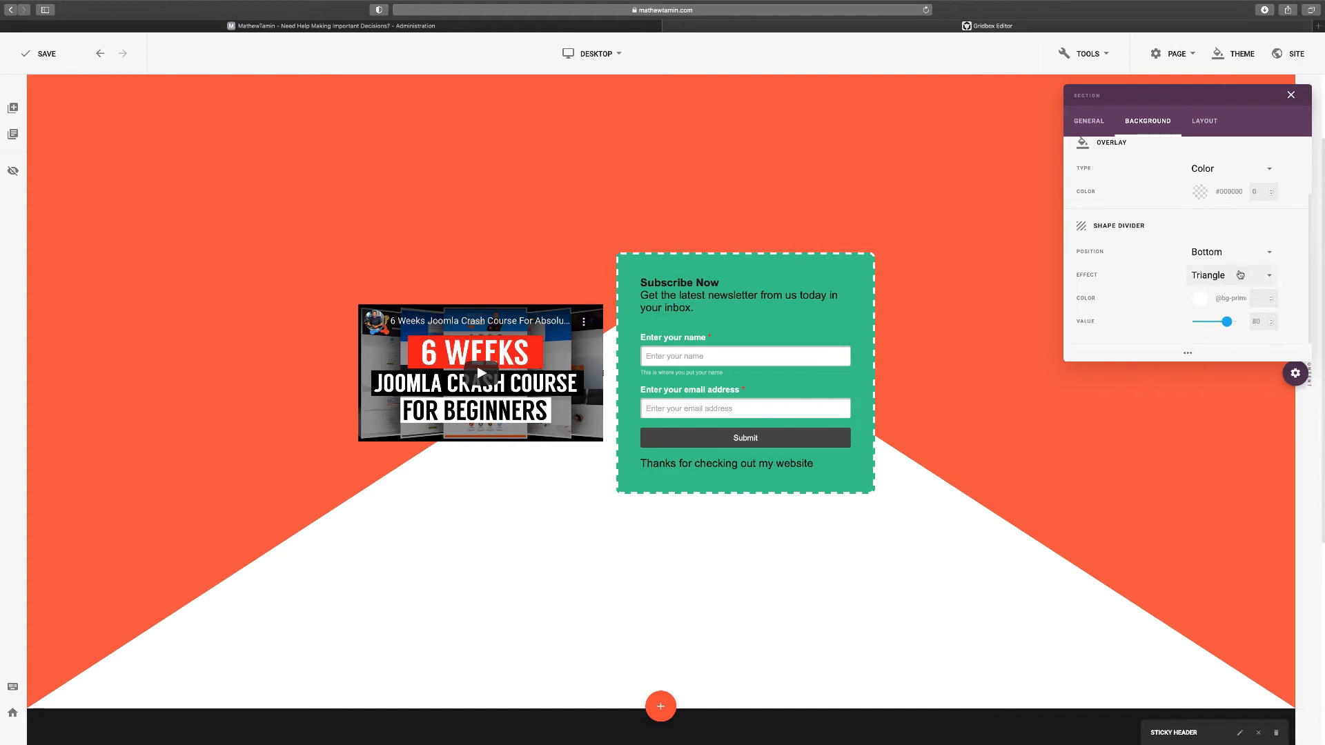
# Keep the divider at Bottom, try Curve Right, then settle on Waves
pyautogui.click(1223, 253)
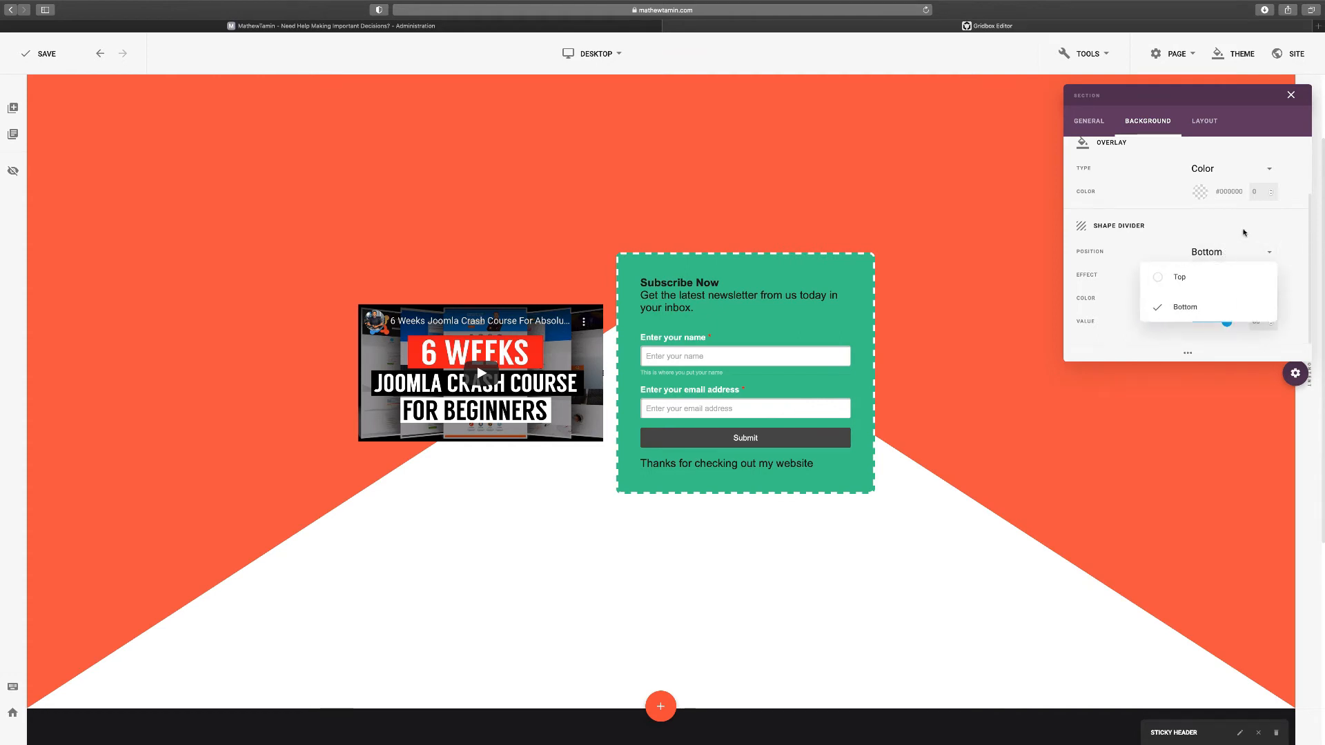
pyautogui.click(1245, 232)
pyautogui.click(1227, 276)
pyautogui.scroll(-5, 1256, 289)
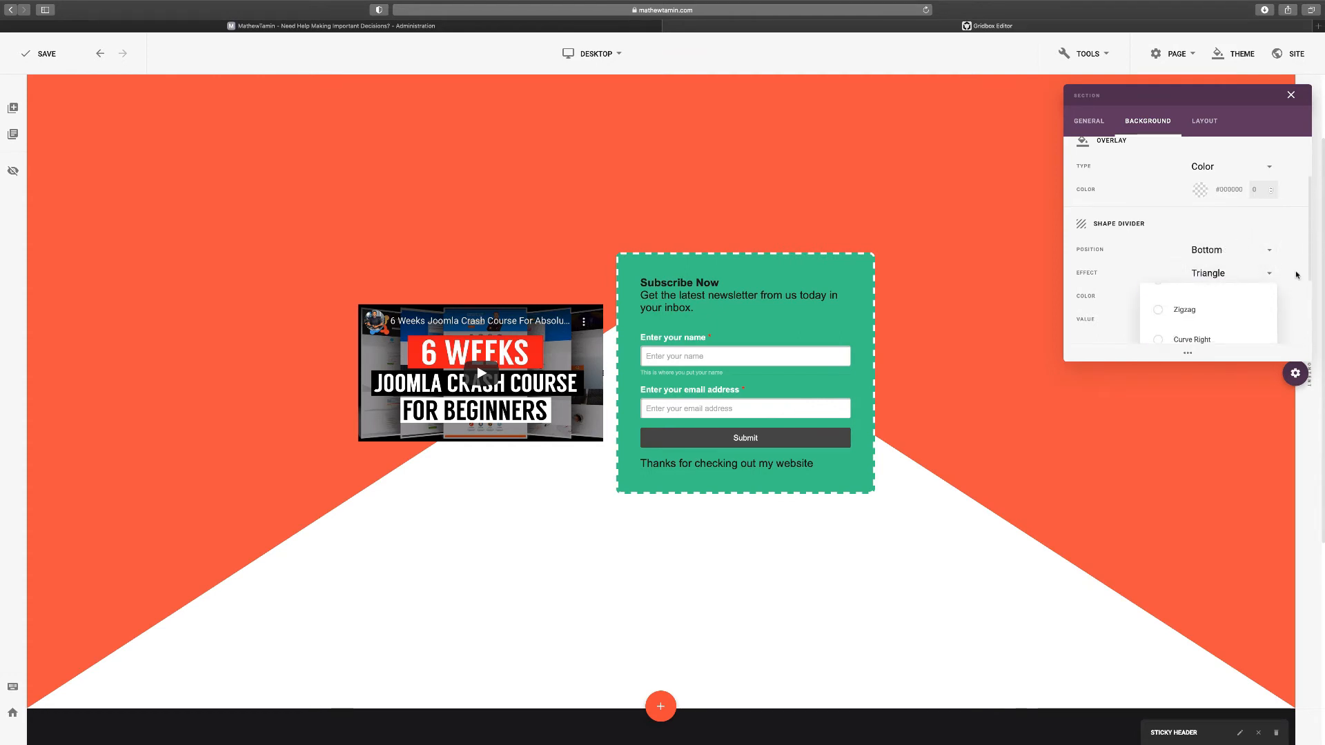
pyautogui.click(1161, 252)
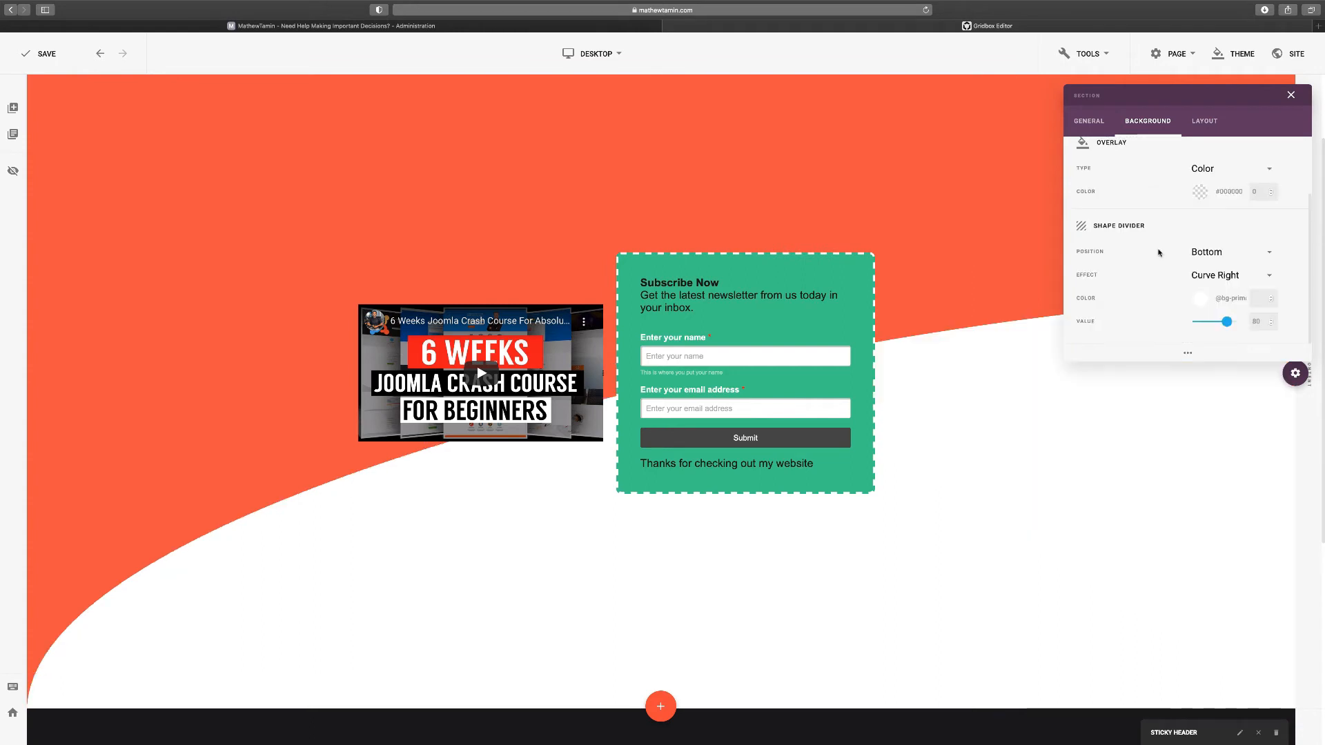
pyautogui.click(1225, 276)
pyautogui.scroll(-3, 1202, 315)
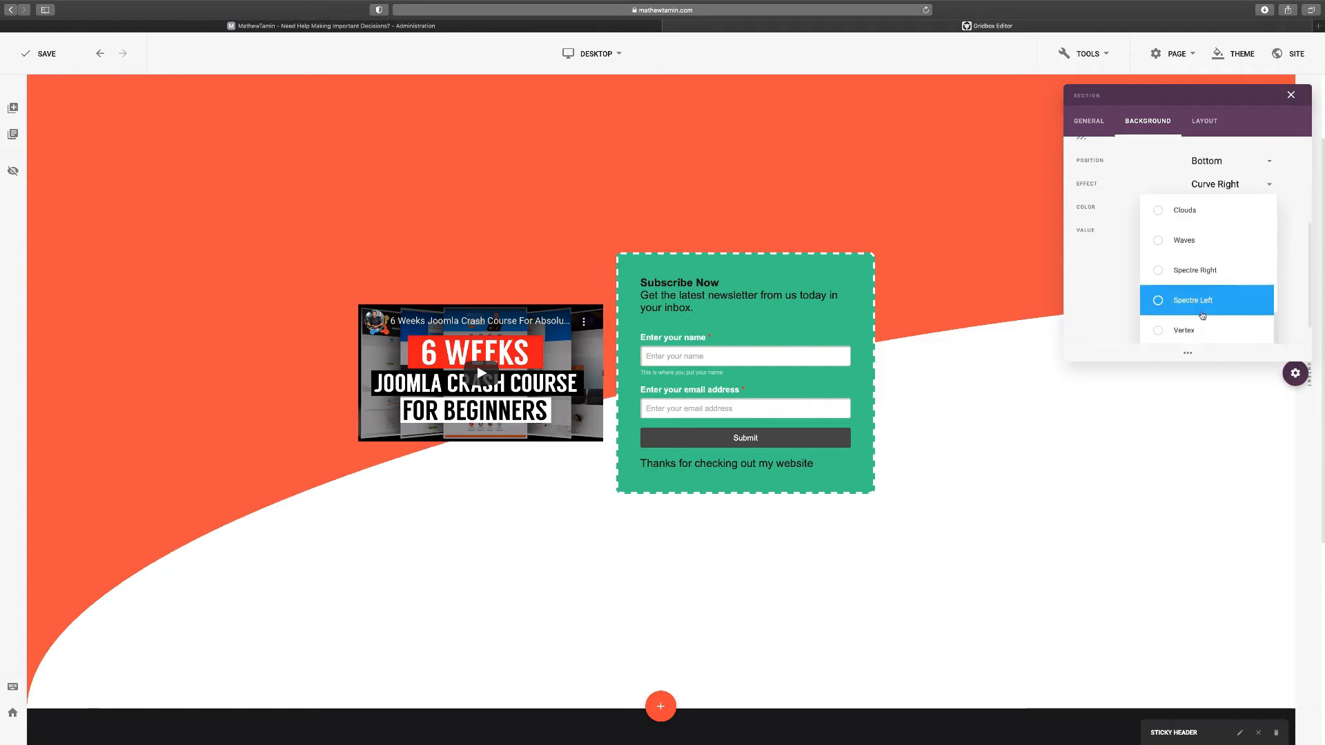
pyautogui.click(1156, 241)
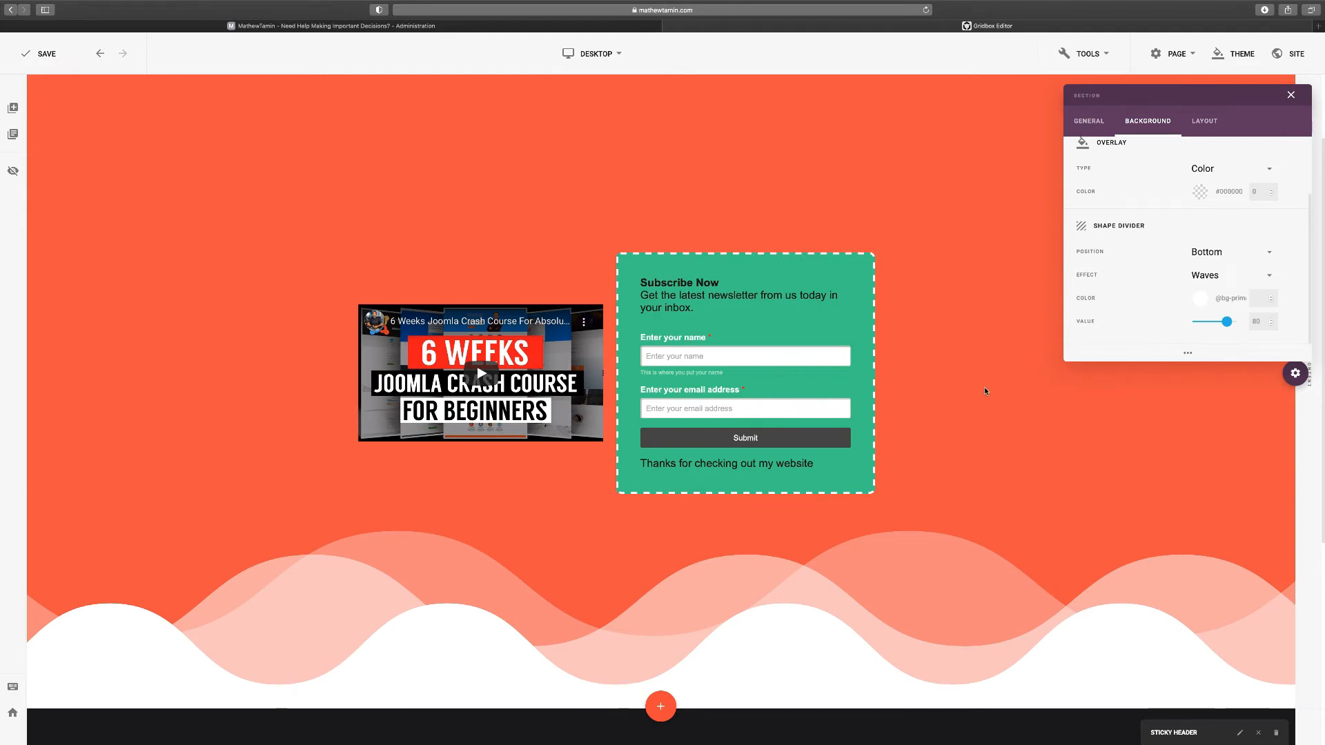
pyautogui.scroll(3, 984, 386)
pyautogui.scroll(2, 1152, 300)
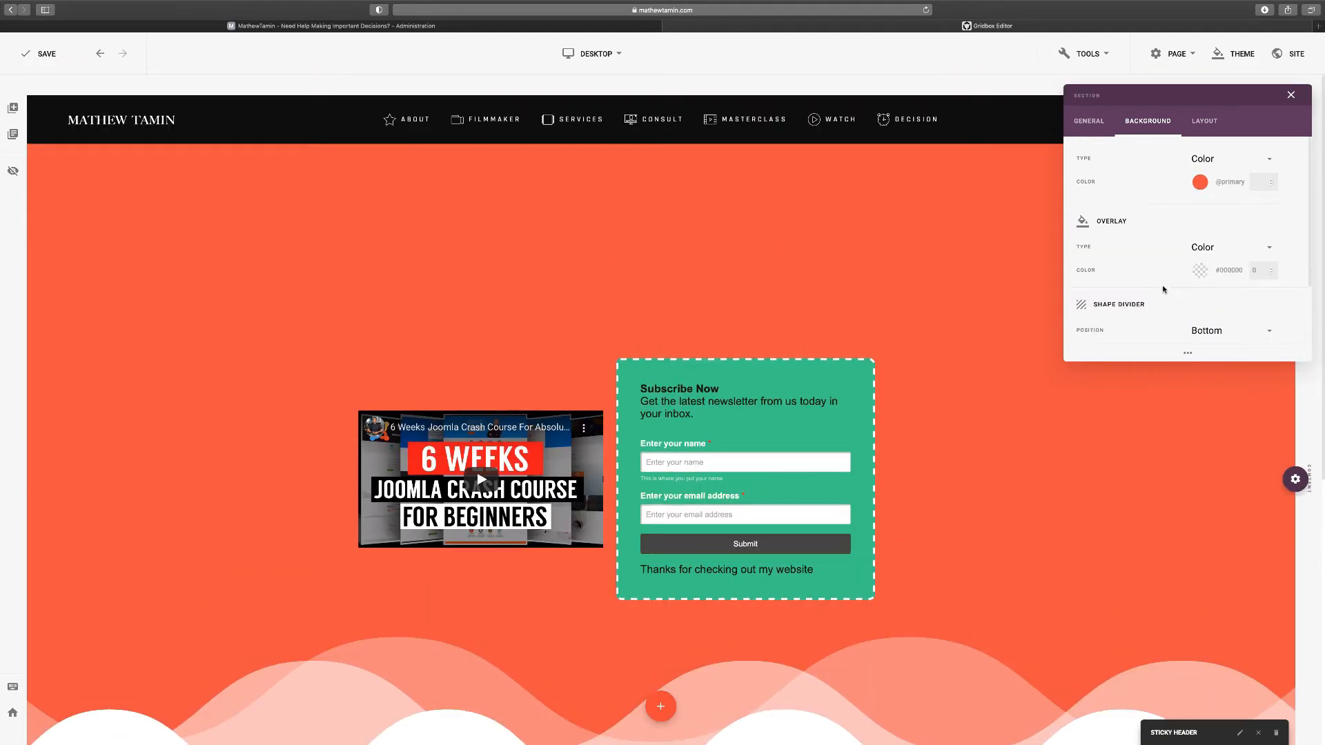
# Toggle the section's Fullscreen option off and back on, then close the Section panel
pyautogui.click(1089, 121)
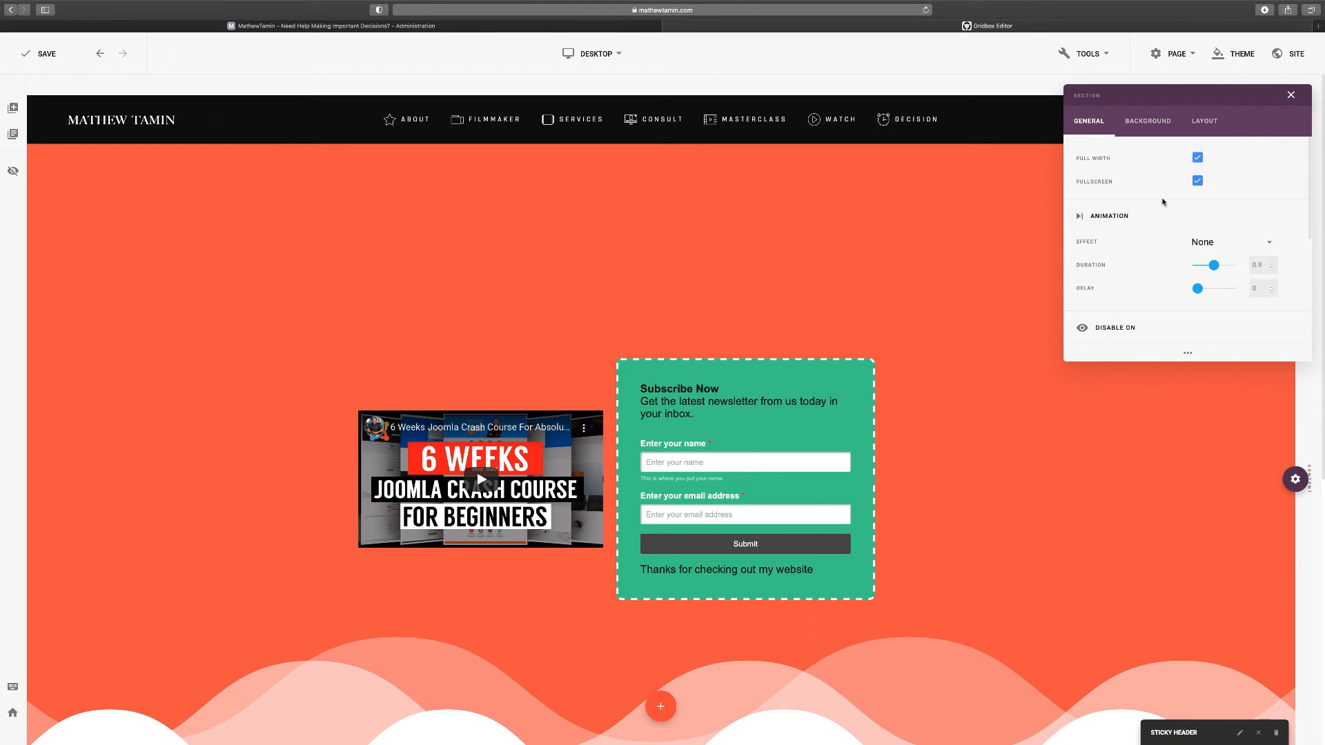
pyautogui.click(1198, 182)
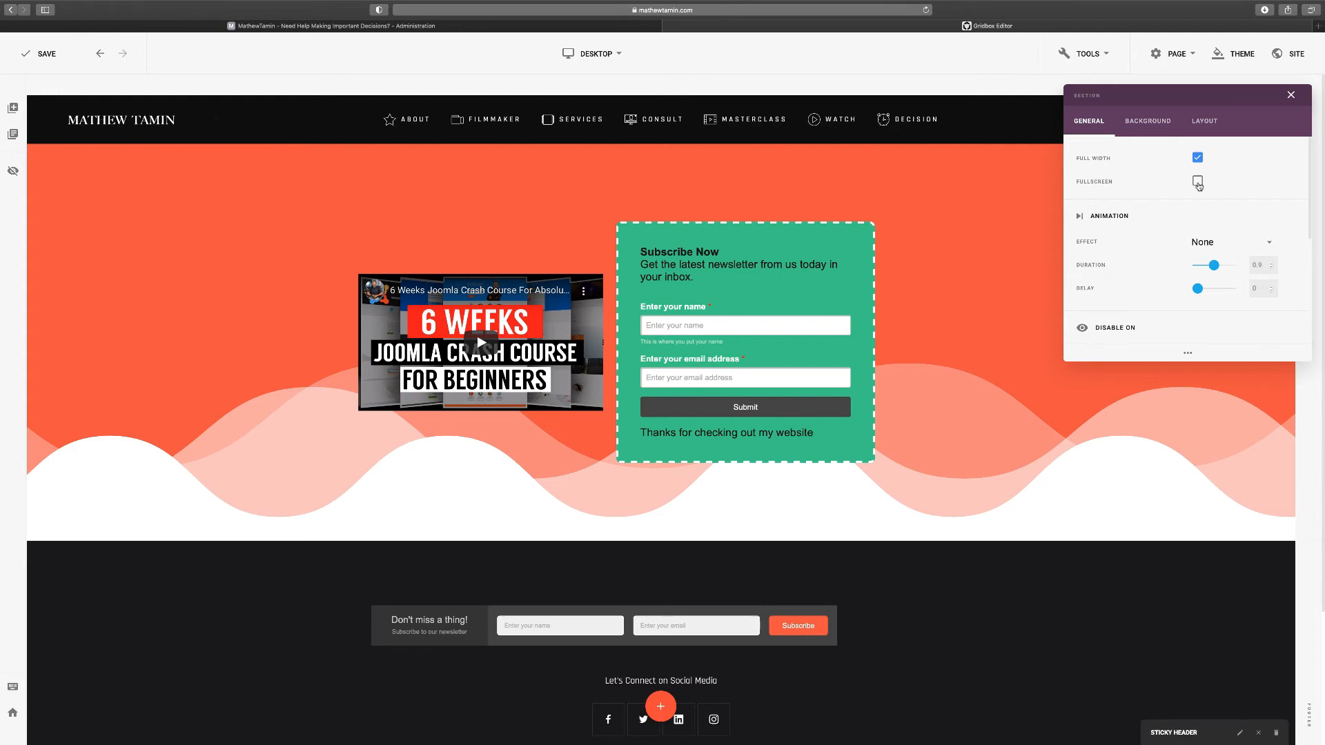
pyautogui.click(1198, 183)
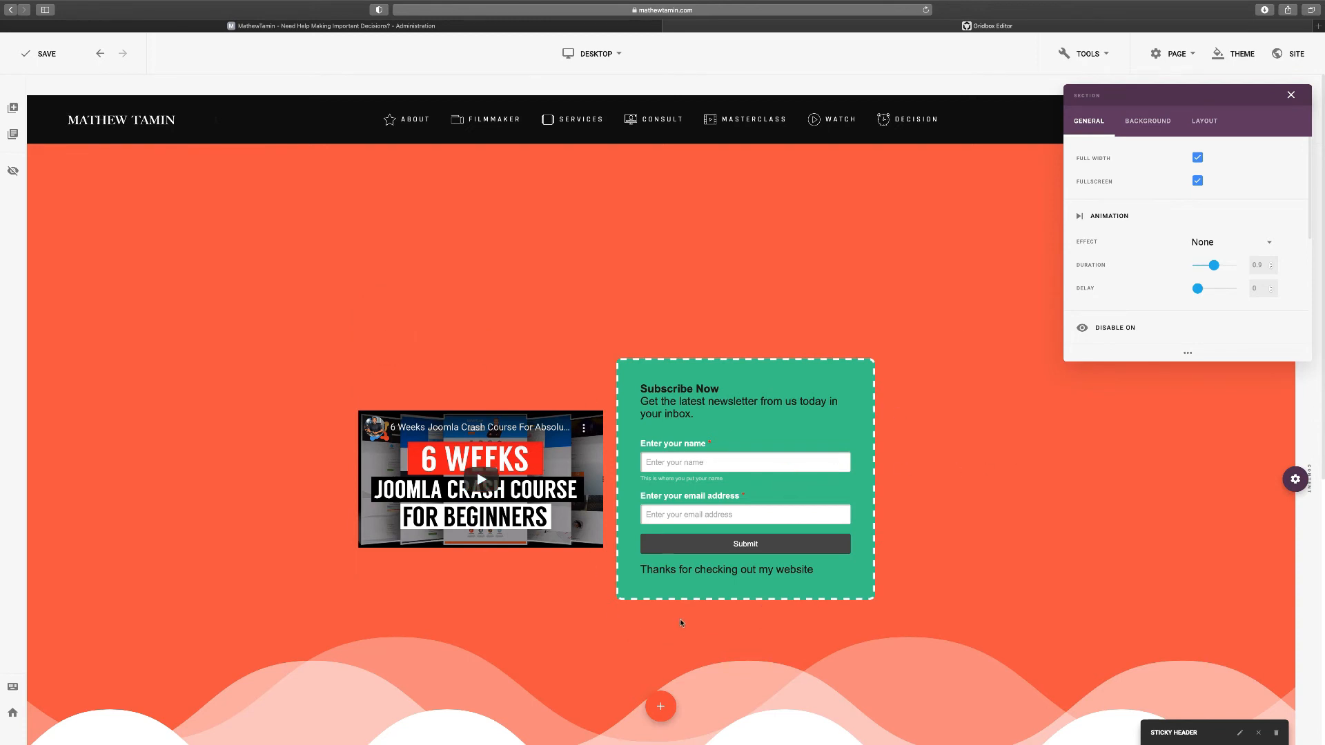
pyautogui.click(1013, 474)
pyautogui.scroll(-3, 1013, 476)
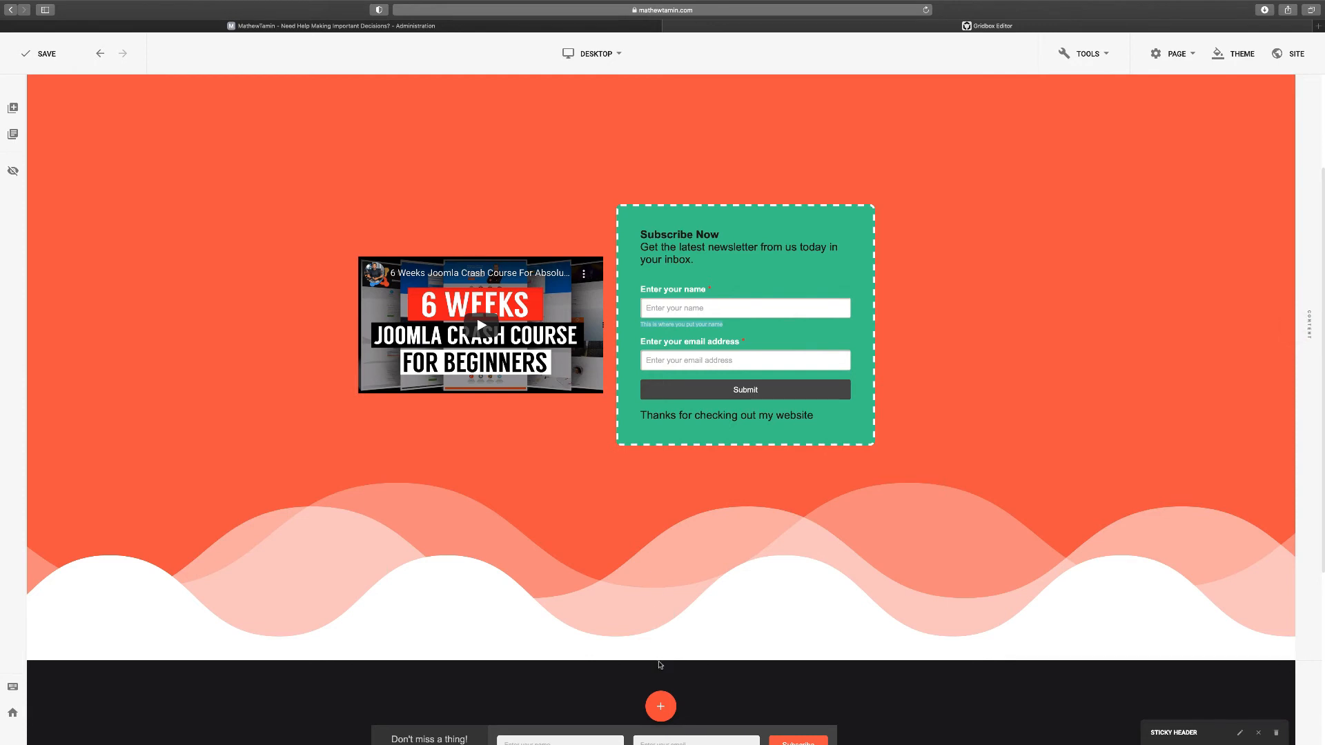
pyautogui.scroll(1, 646, 453)
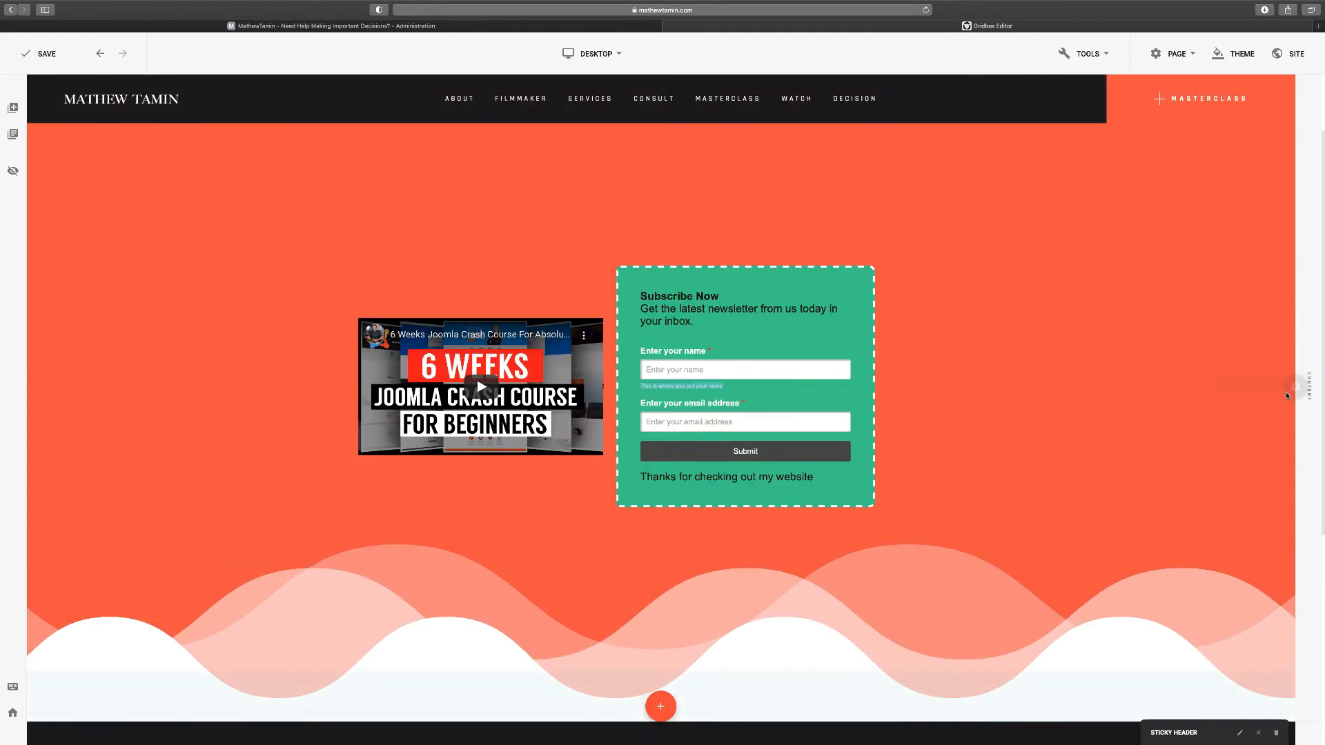
# Insert a new one-column row beneath the video and form, and open its plugin picker
pyautogui.moveTo(1296, 386)
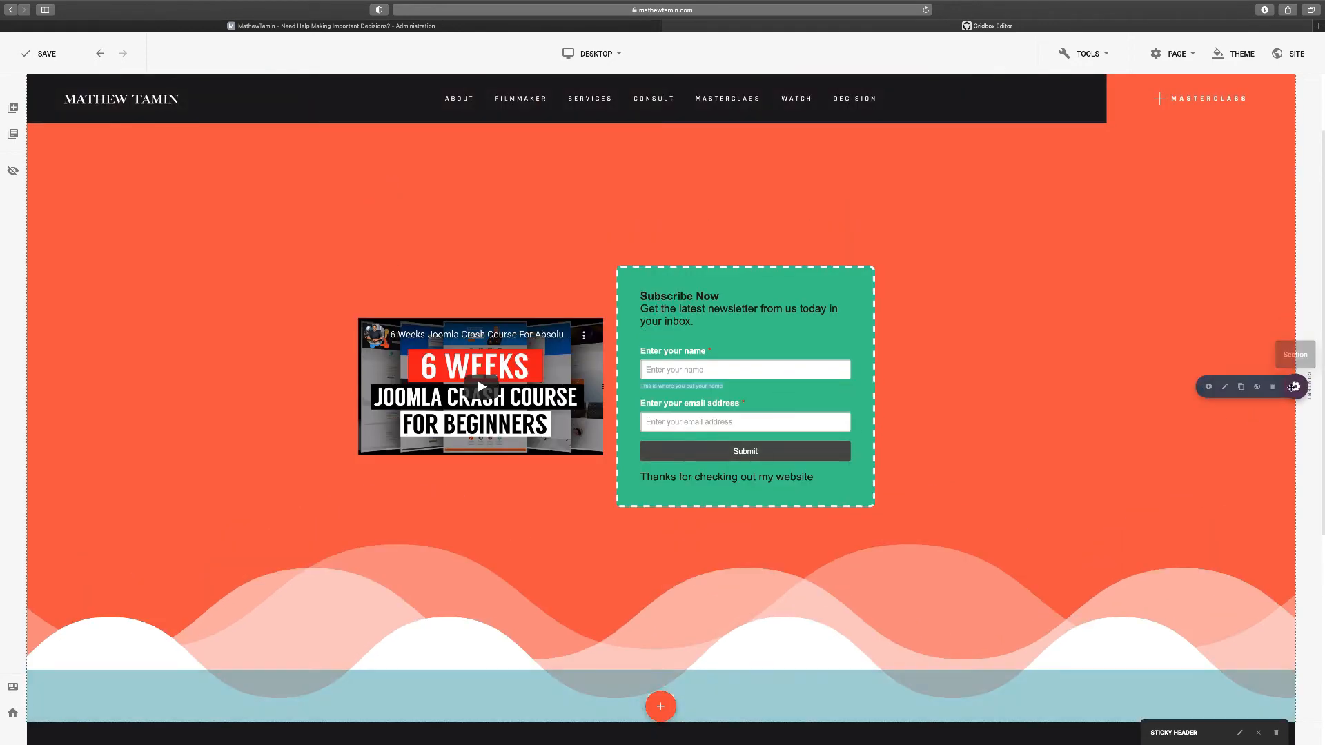
pyautogui.click(1208, 387)
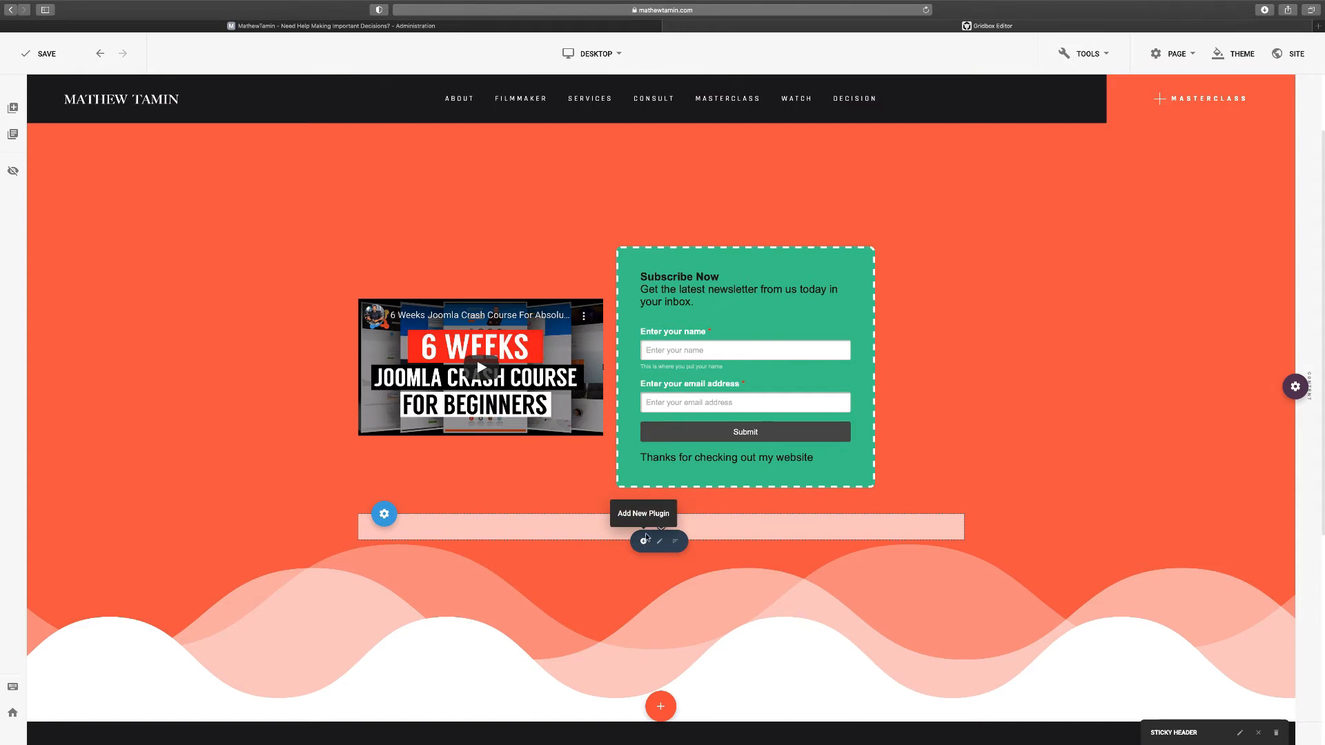
pyautogui.click(643, 543)
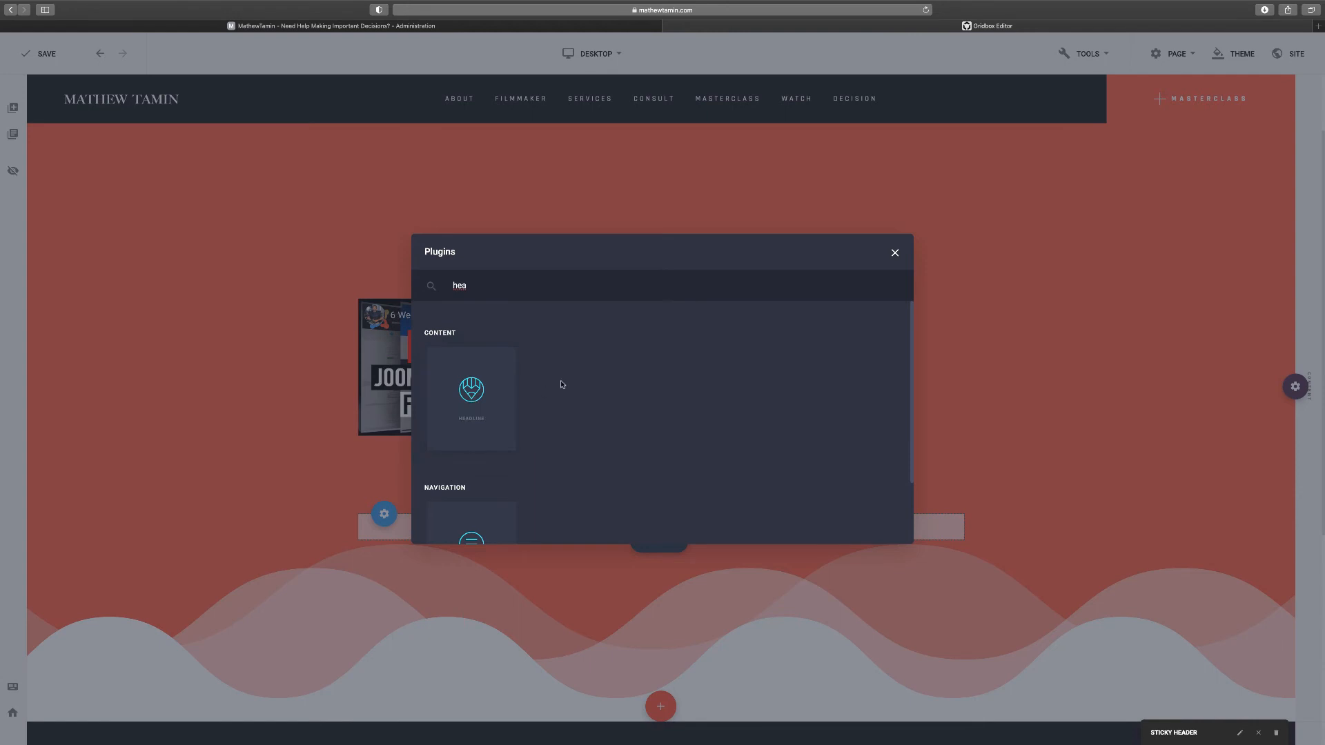
# Add a Headline element to the new row reading 'Joomla Form Subs'
pyautogui.click(483, 396)
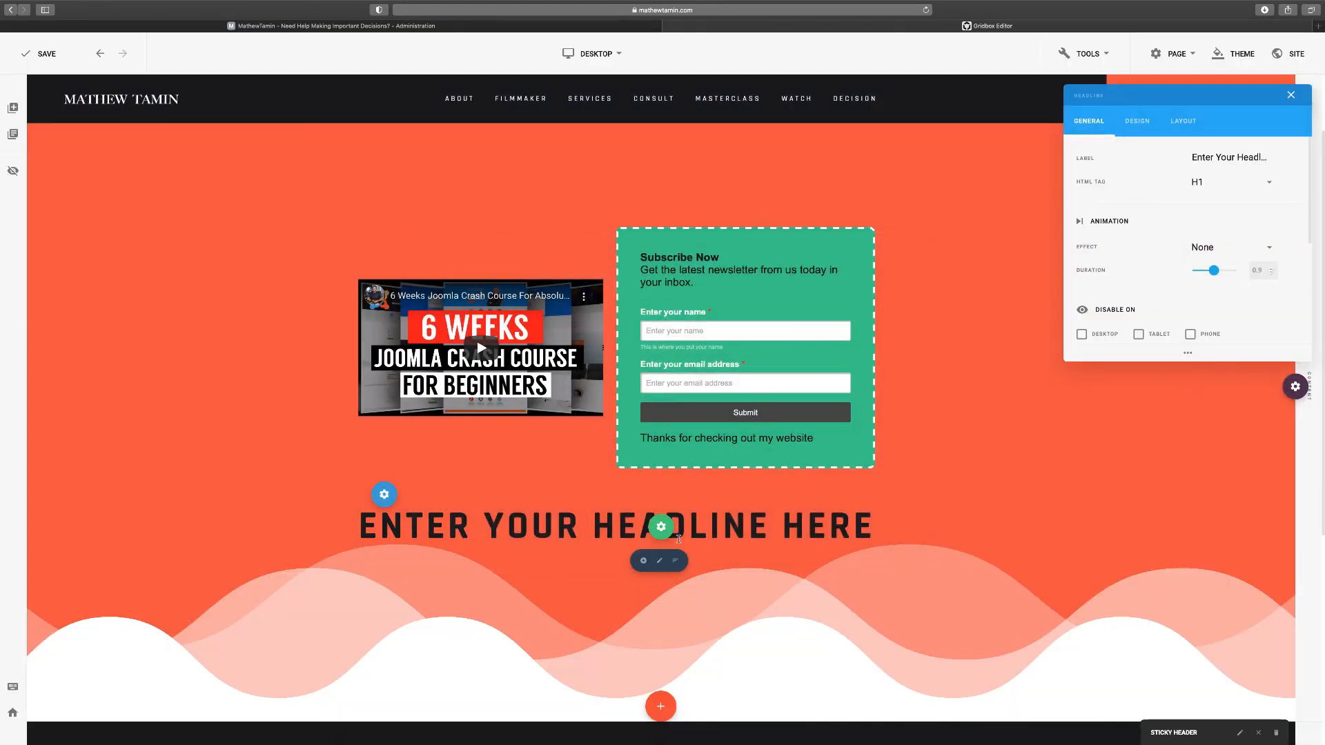
pyautogui.scroll(-3, 1158, 289)
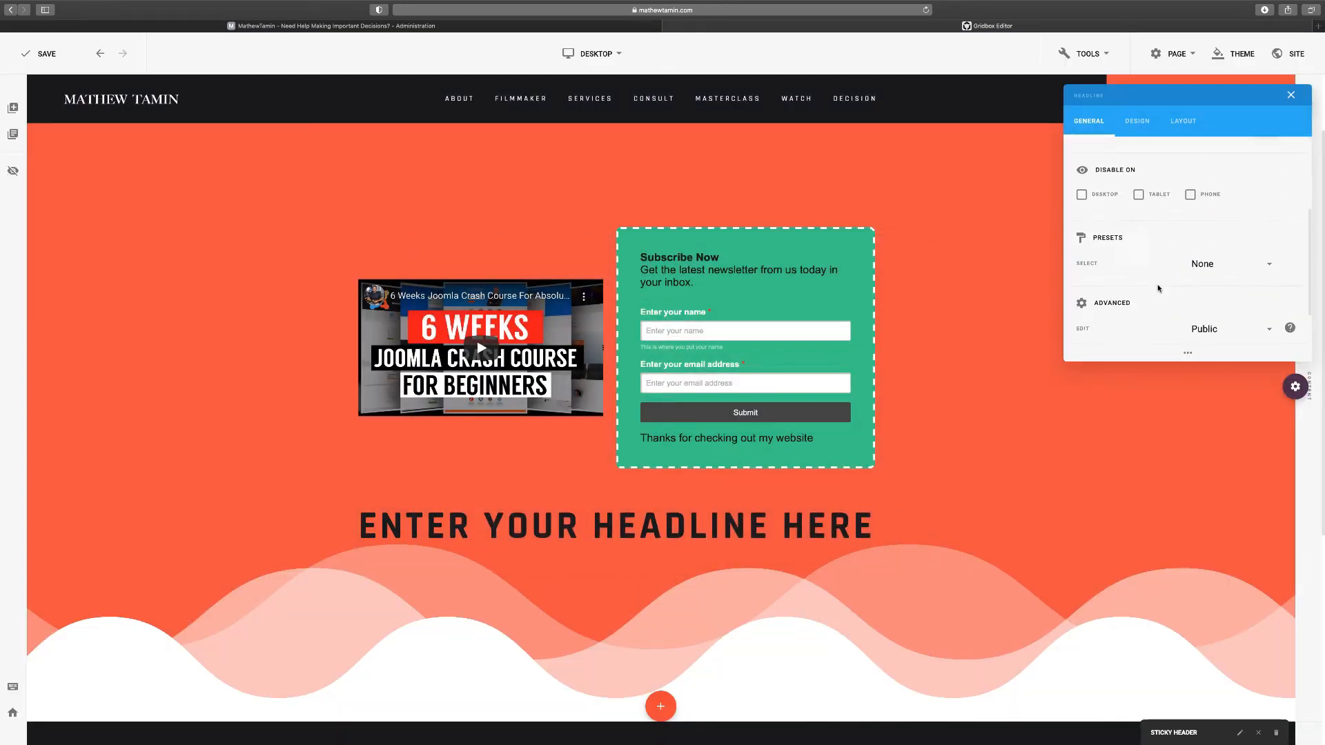
pyautogui.scroll(3, 1169, 227)
pyautogui.click(1208, 157)
pyautogui.press('super+a')
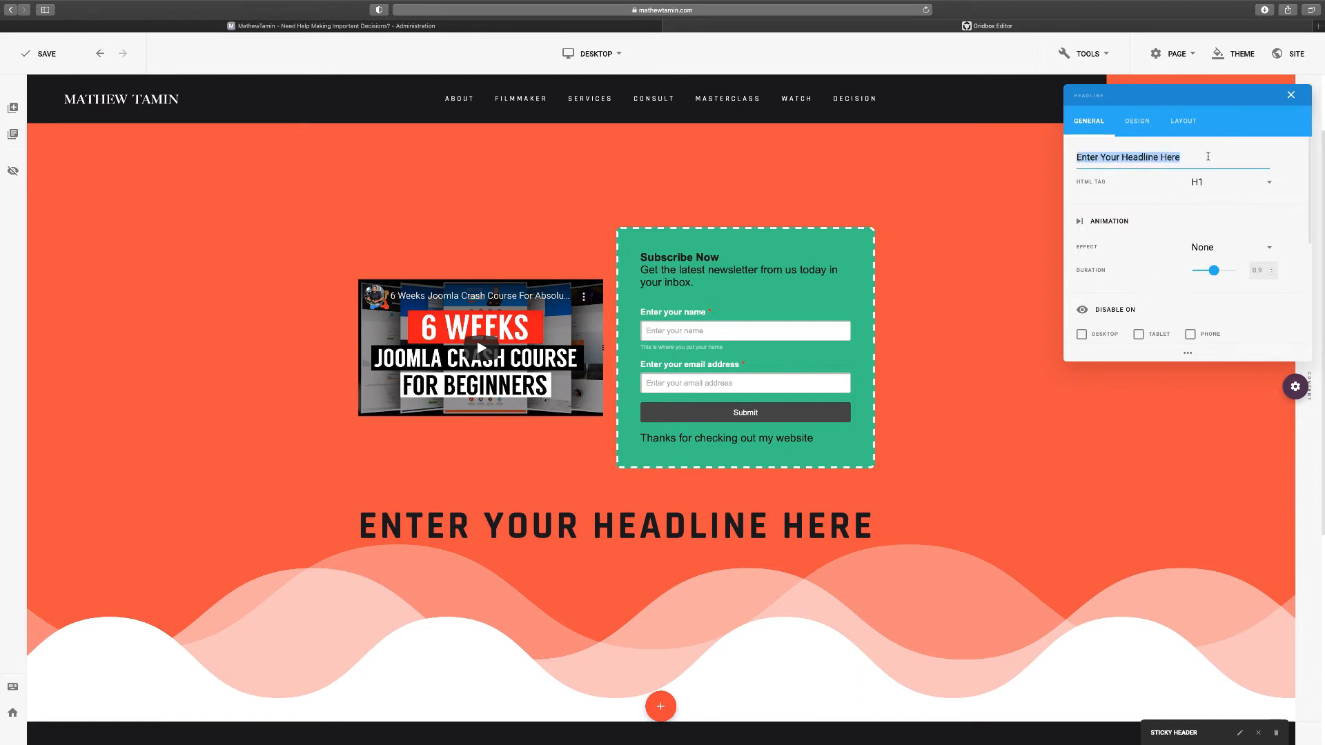
pyautogui.write('Joomla Form Subs')
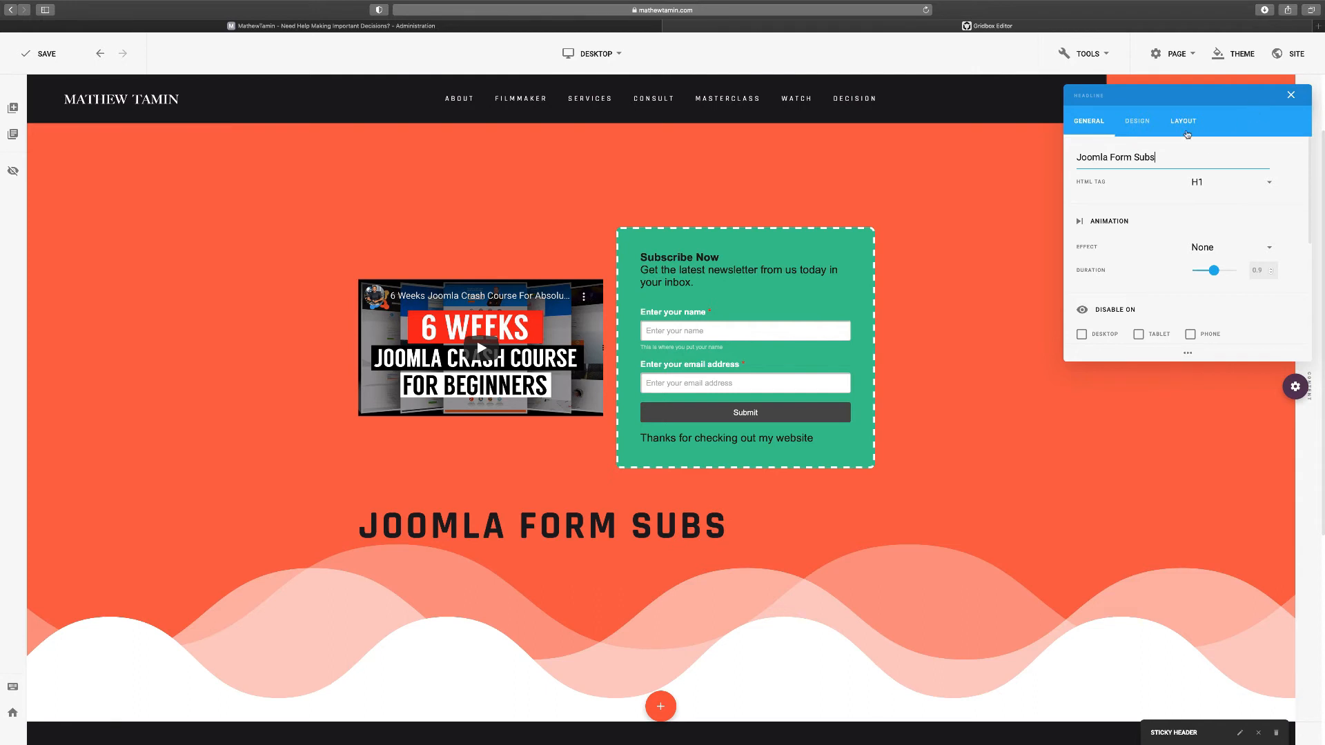
# Centre the headline and set its colour to white (#ffffff)
pyautogui.click(1137, 122)
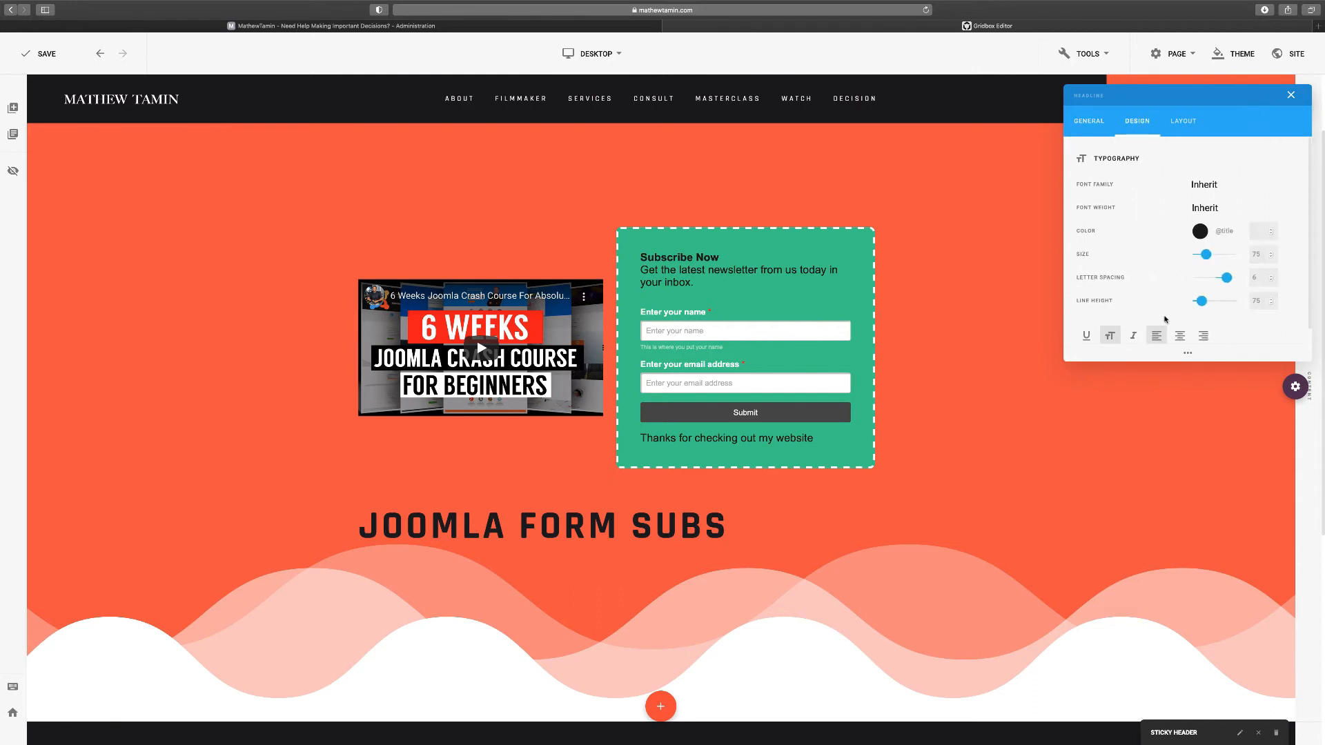
pyautogui.click(1180, 335)
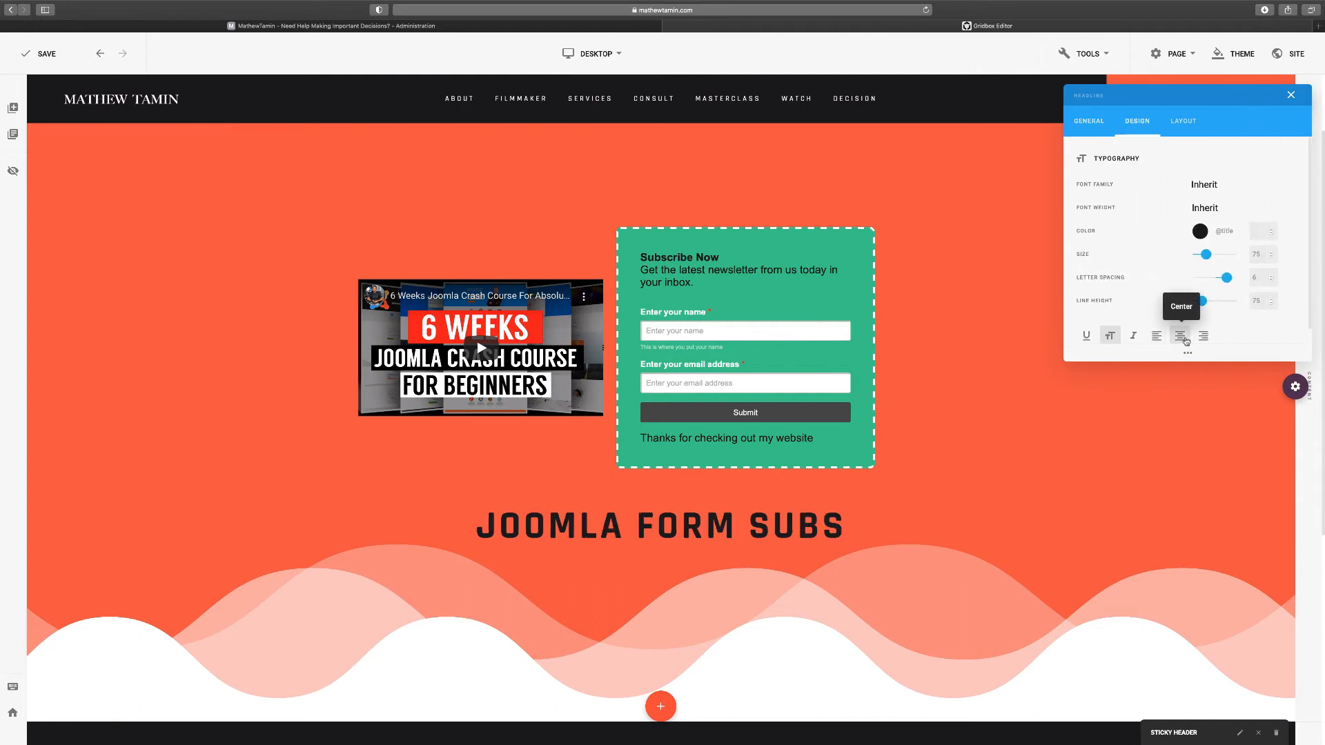
pyautogui.click(1200, 231)
pyautogui.moveTo(1088, 208); pyautogui.dragTo(1021, 164)
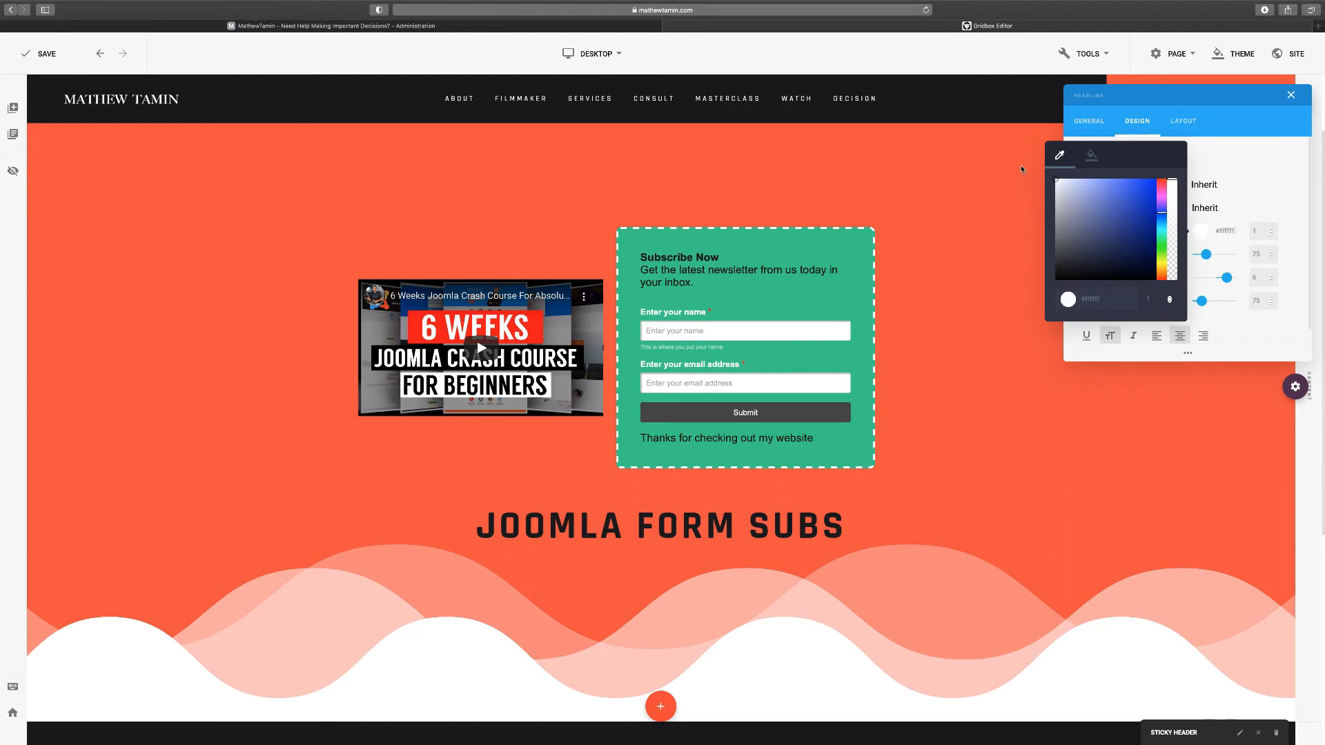
pyautogui.click(1125, 364)
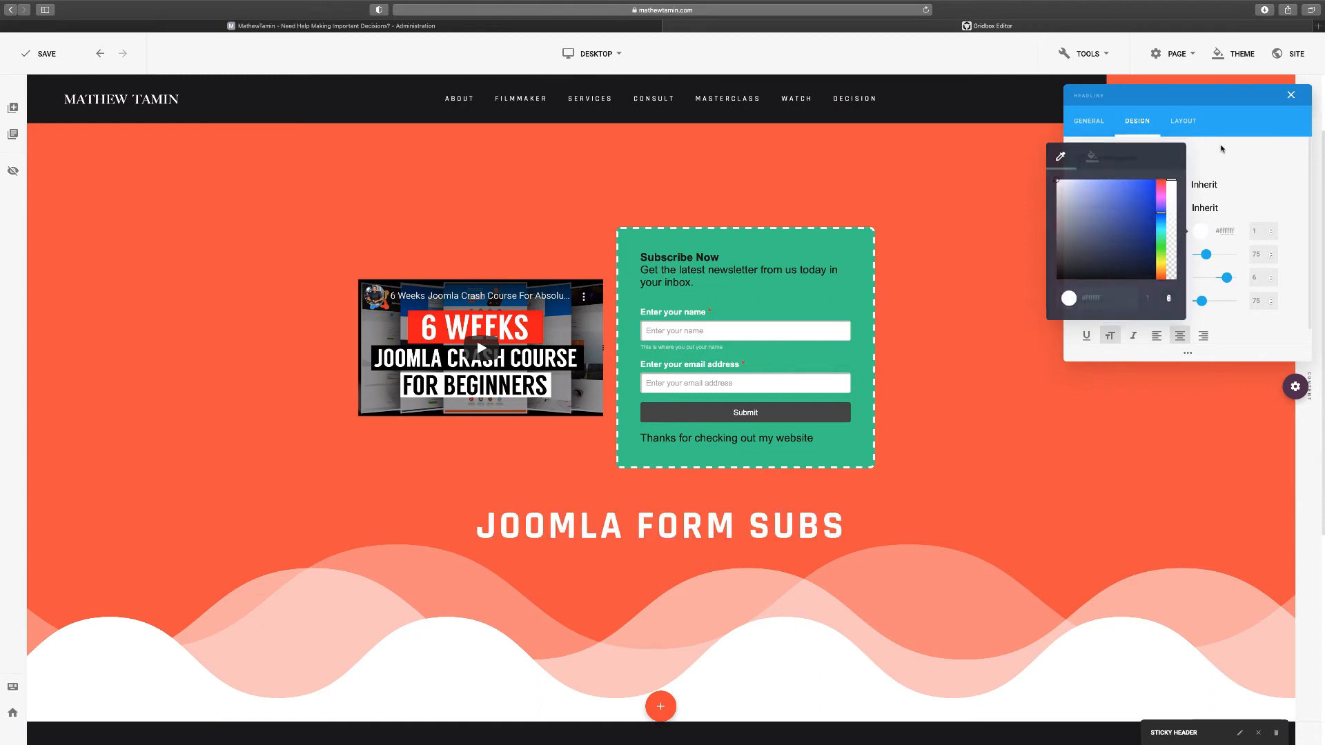
pyautogui.click(1292, 95)
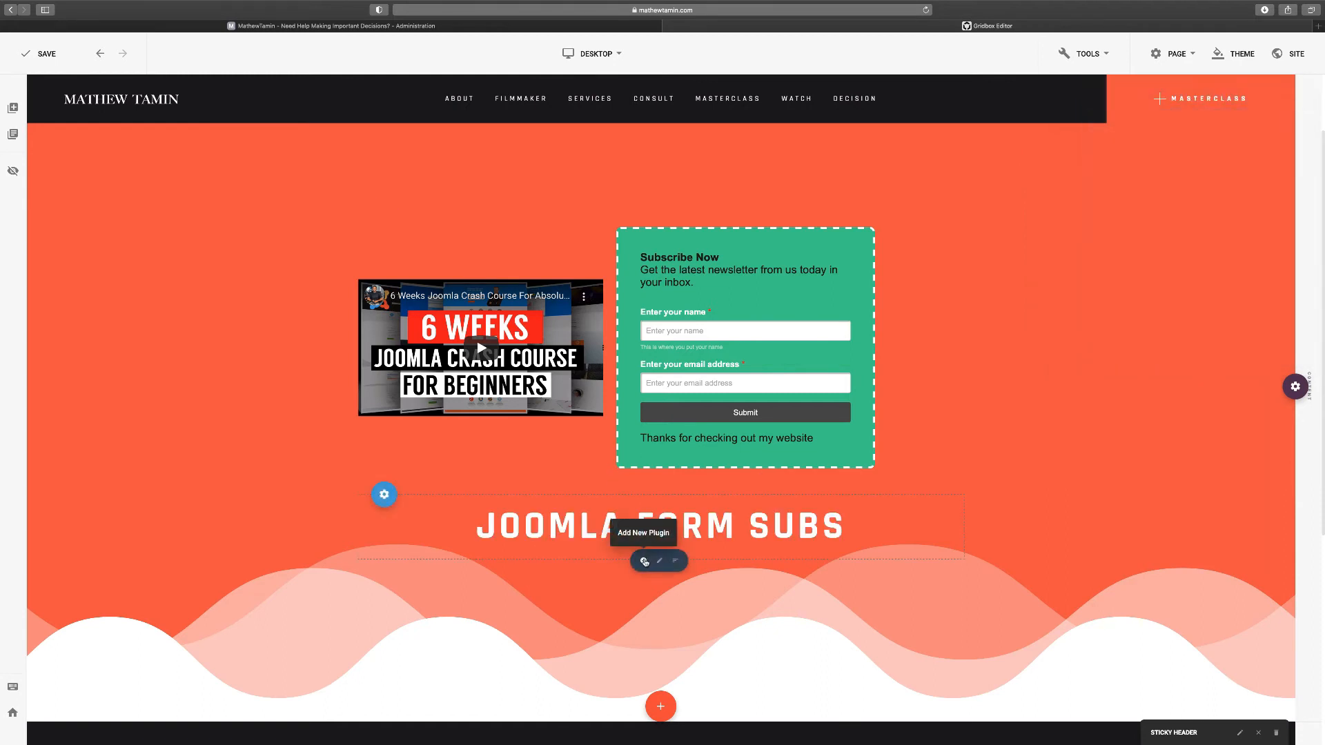
# Move the JOOMLA FORM SUBS headline above the video and form row
pyautogui.moveTo(383, 494); pyautogui.dragTo(383, 245)
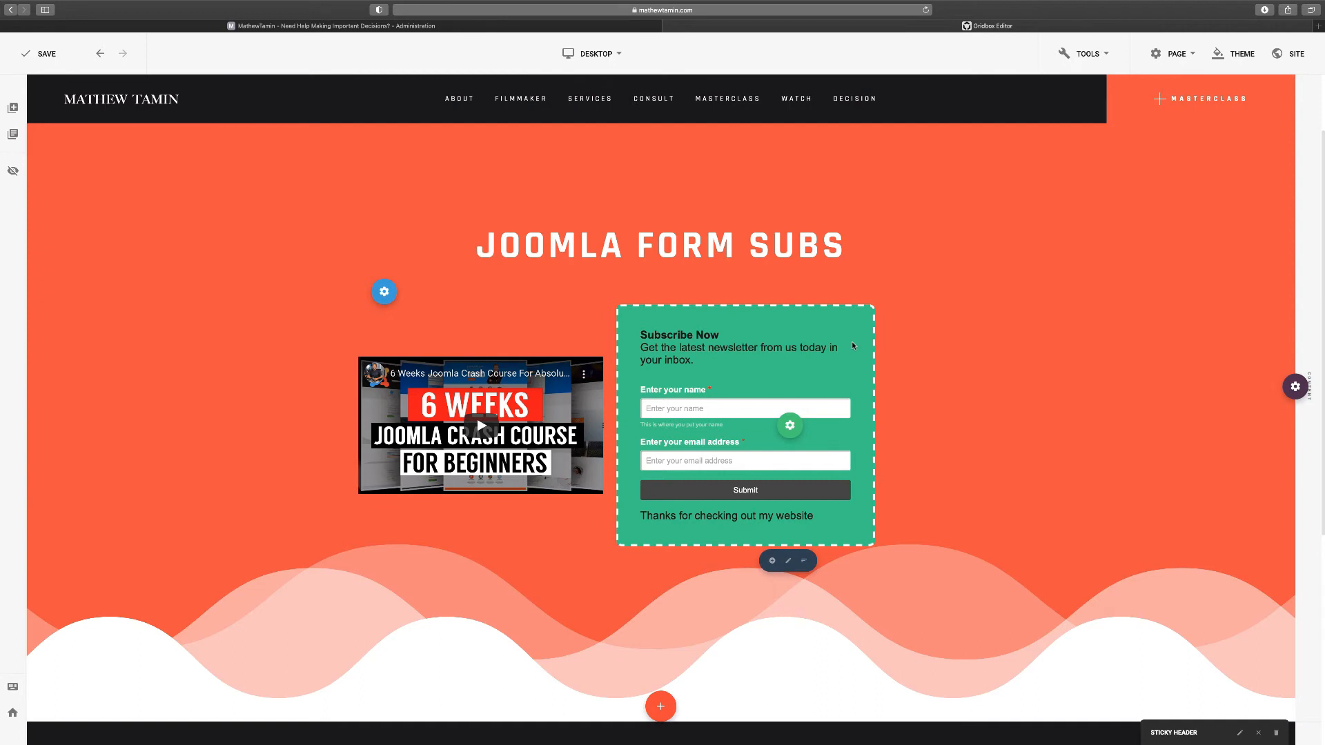
pyautogui.moveTo(482, 426)
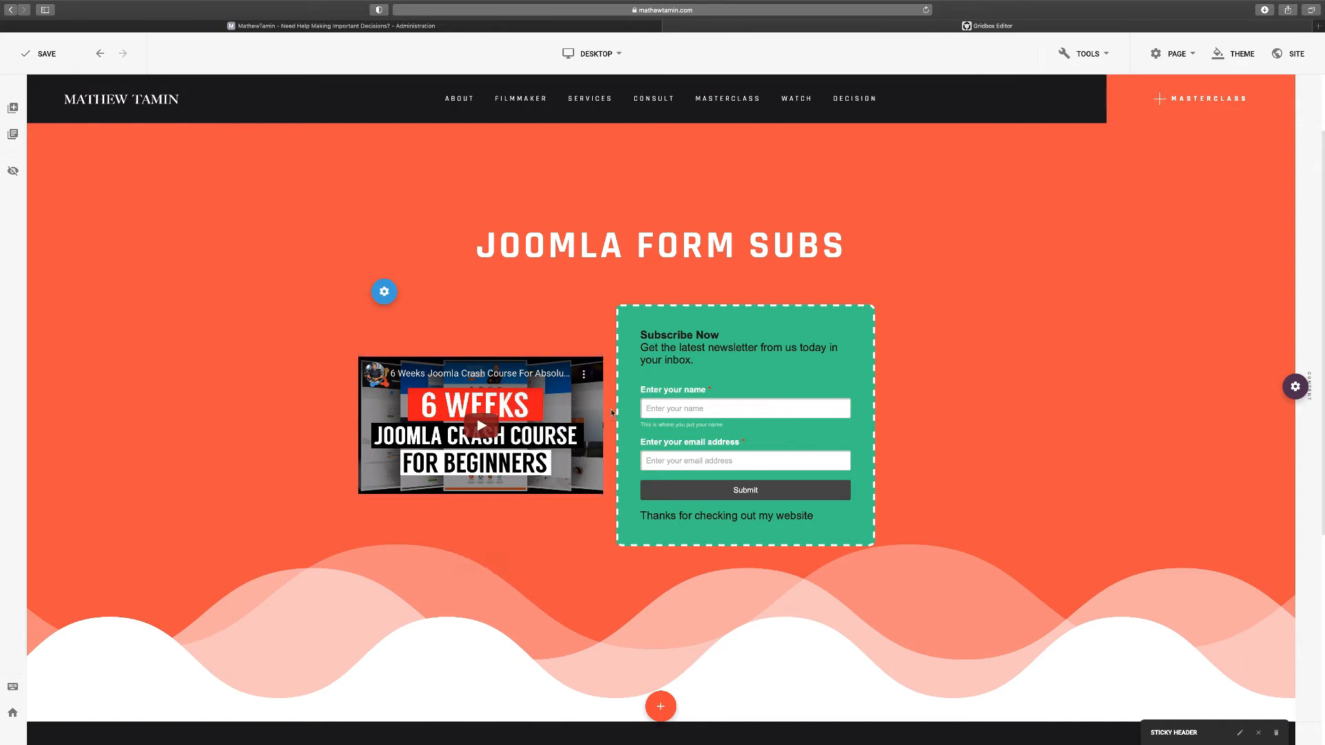
pyautogui.click(385, 291)
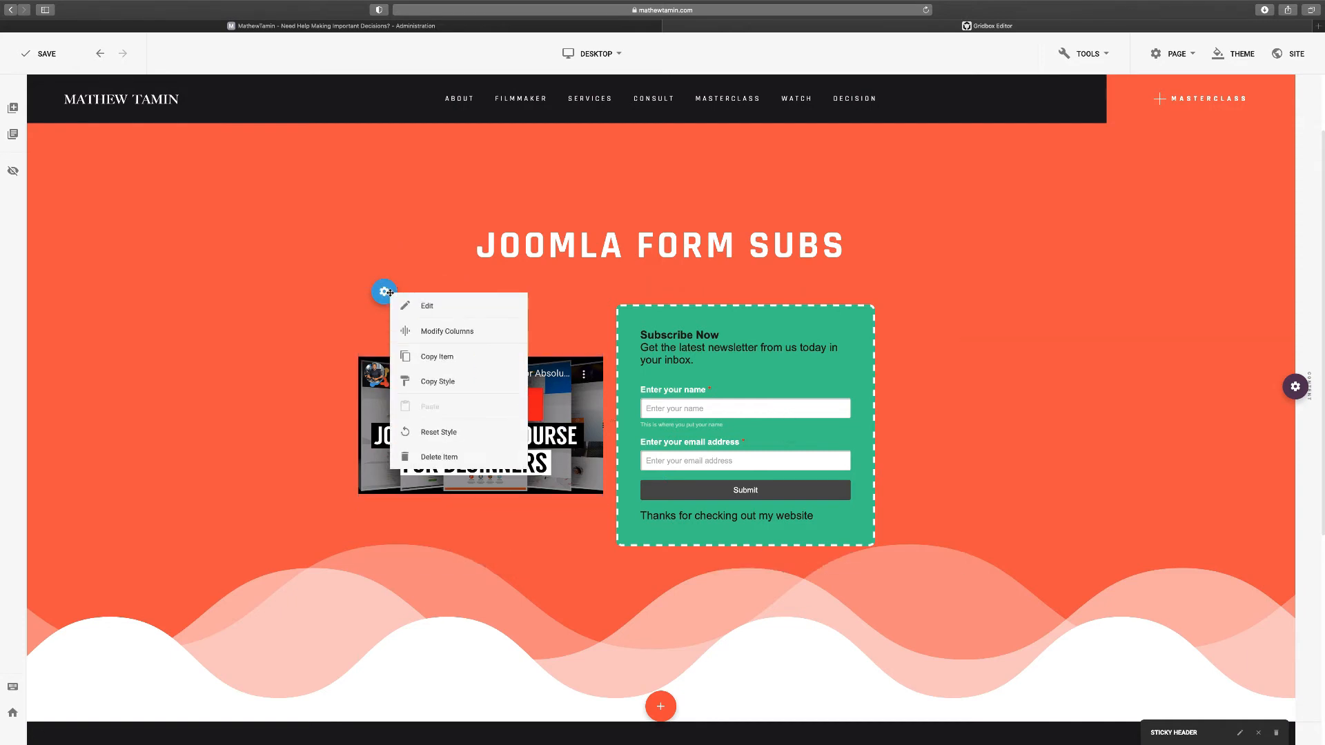
pyautogui.click(563, 349)
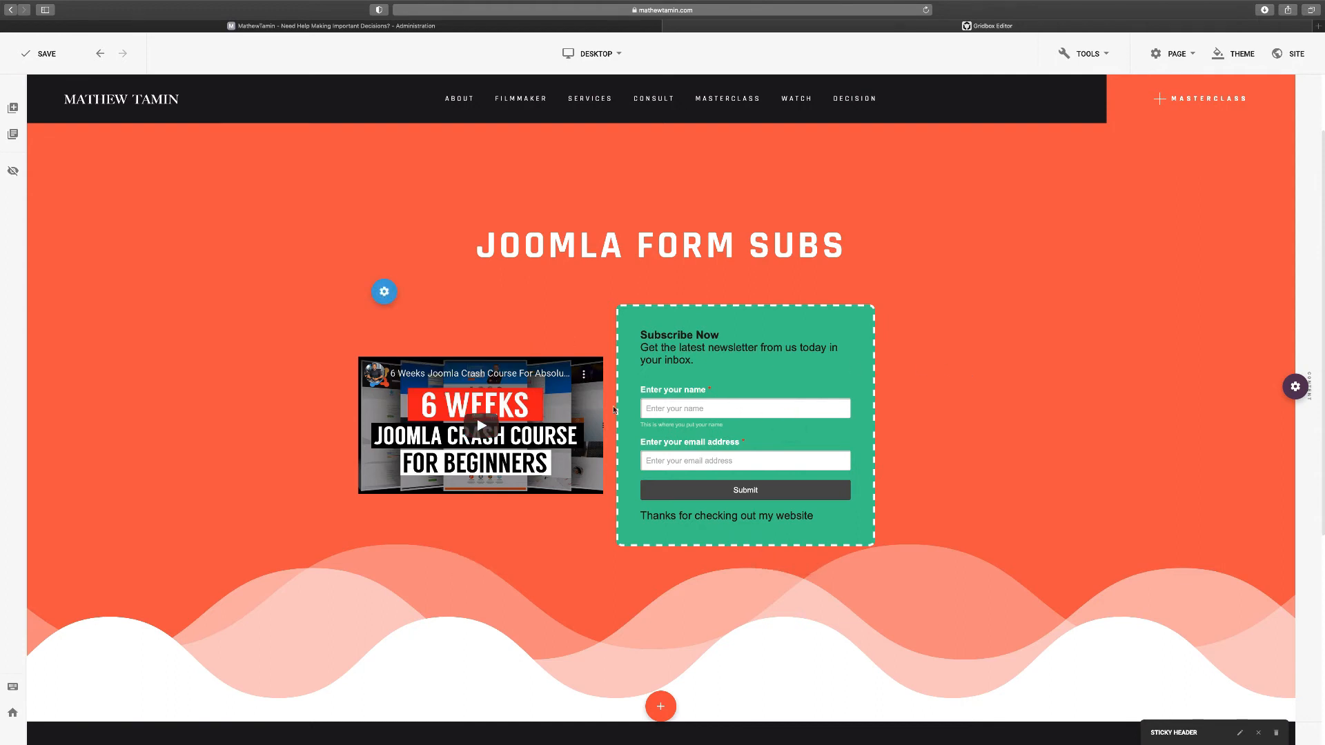
# Drag the column divider to resize the video and form columns to a 7/5 split
pyautogui.moveTo(613, 409); pyautogui.dragTo(808, 440)
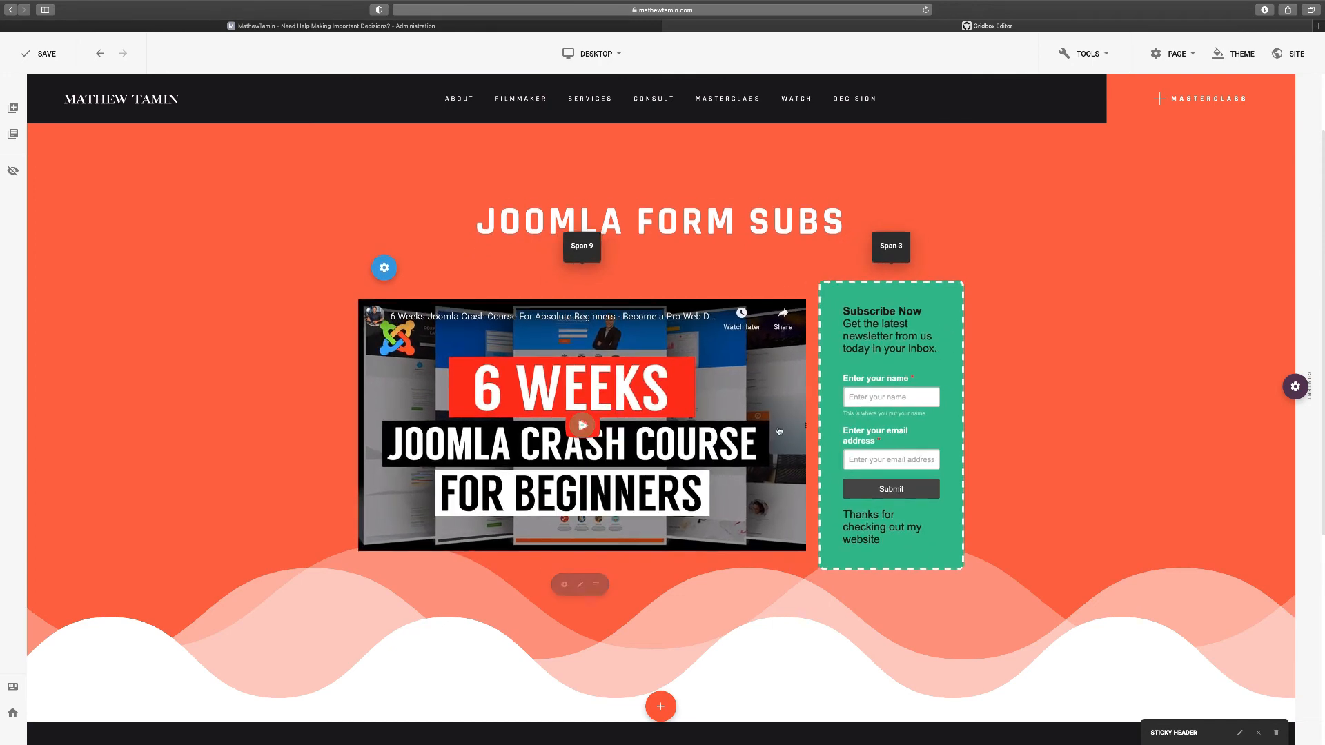
pyautogui.moveTo(760, 431); pyautogui.dragTo(787, 370)
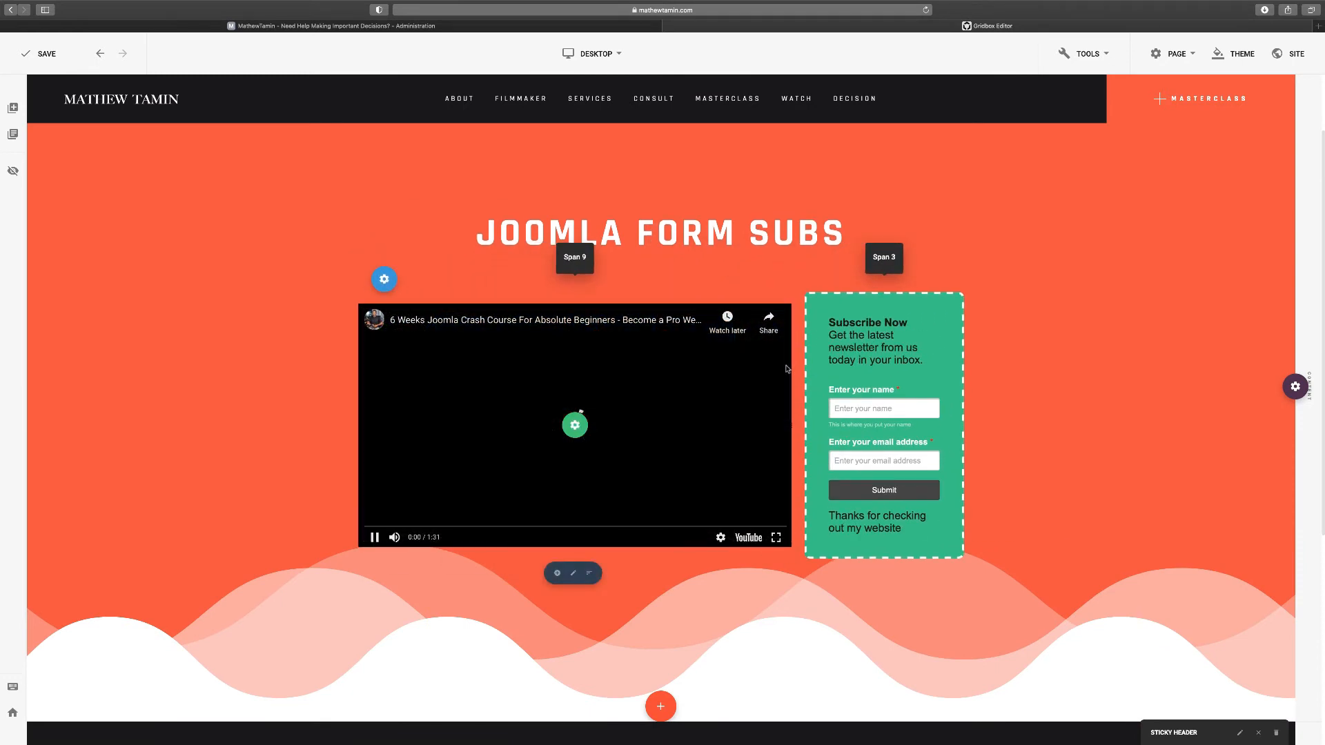
pyautogui.moveTo(787, 397); pyautogui.dragTo(715, 389)
# Set the video row's columns to a custom 9+3 split through Modify Columns
pyautogui.rightClick(713, 388)
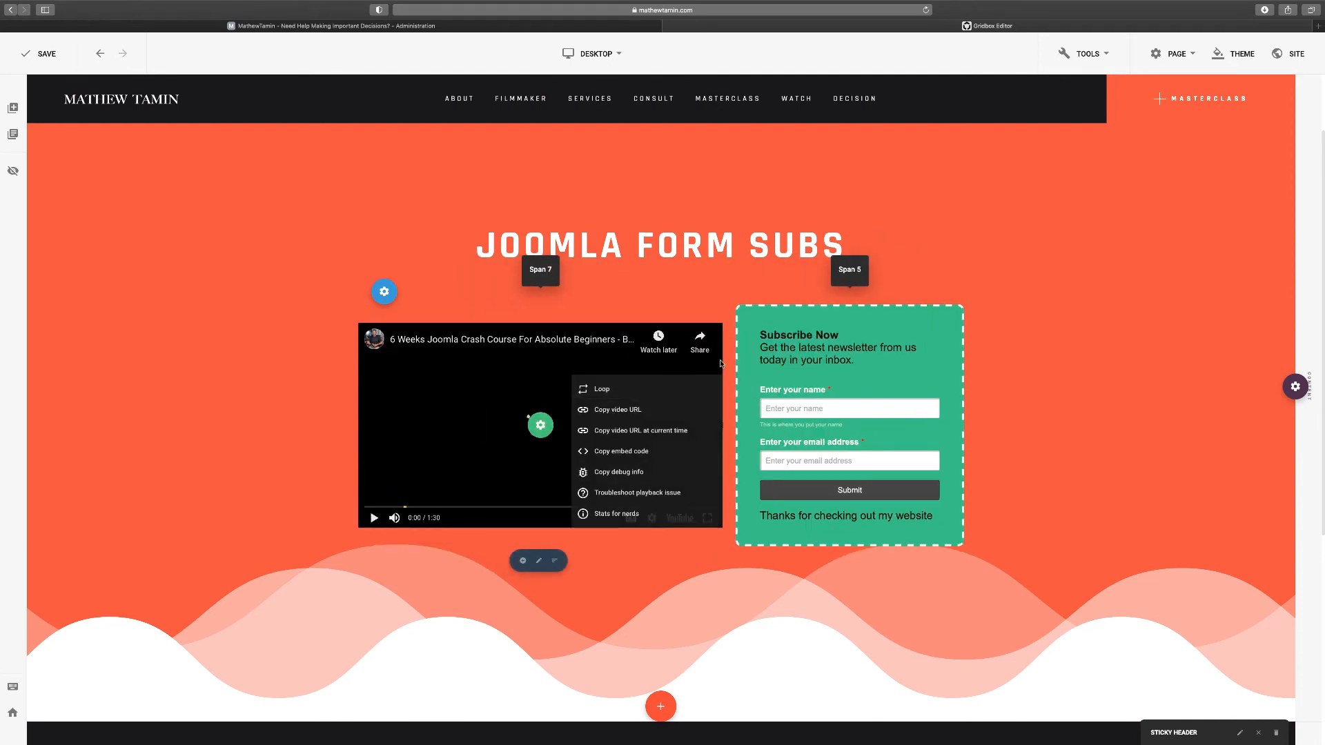
pyautogui.click(705, 285)
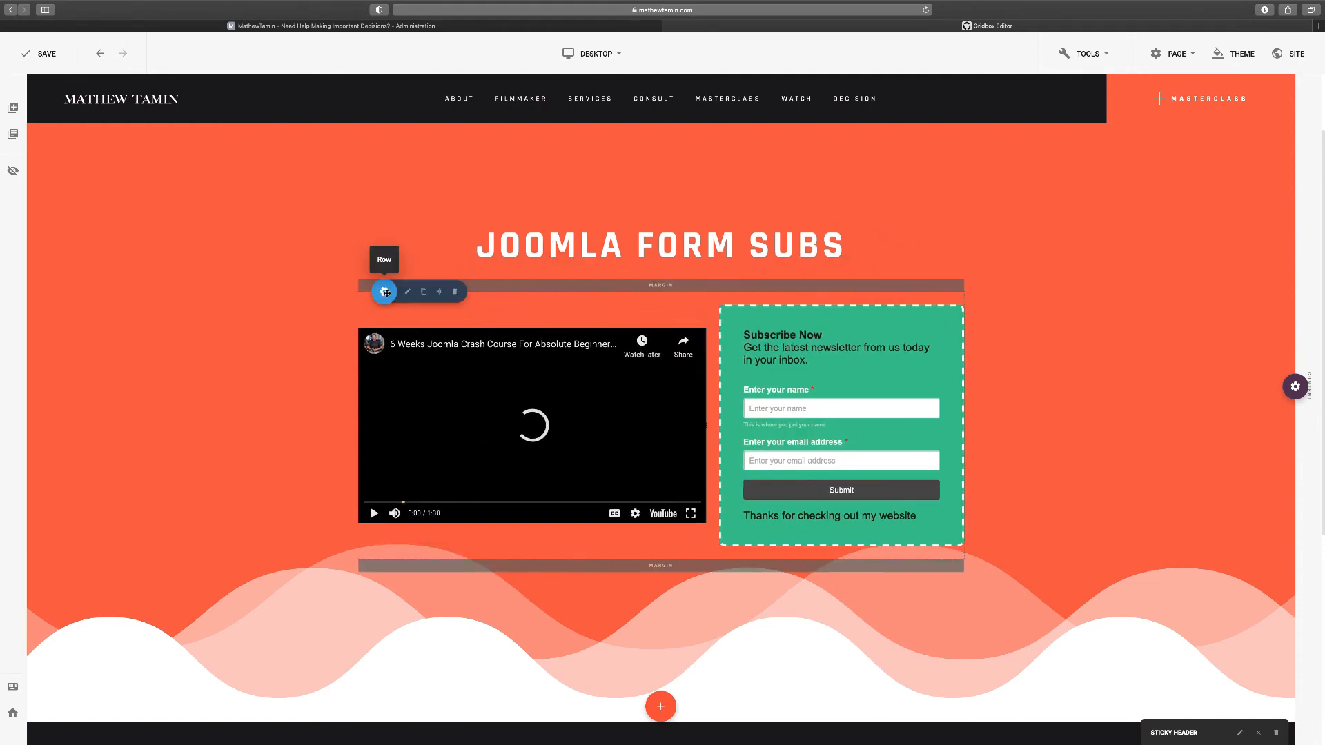
pyautogui.rightClick(387, 293)
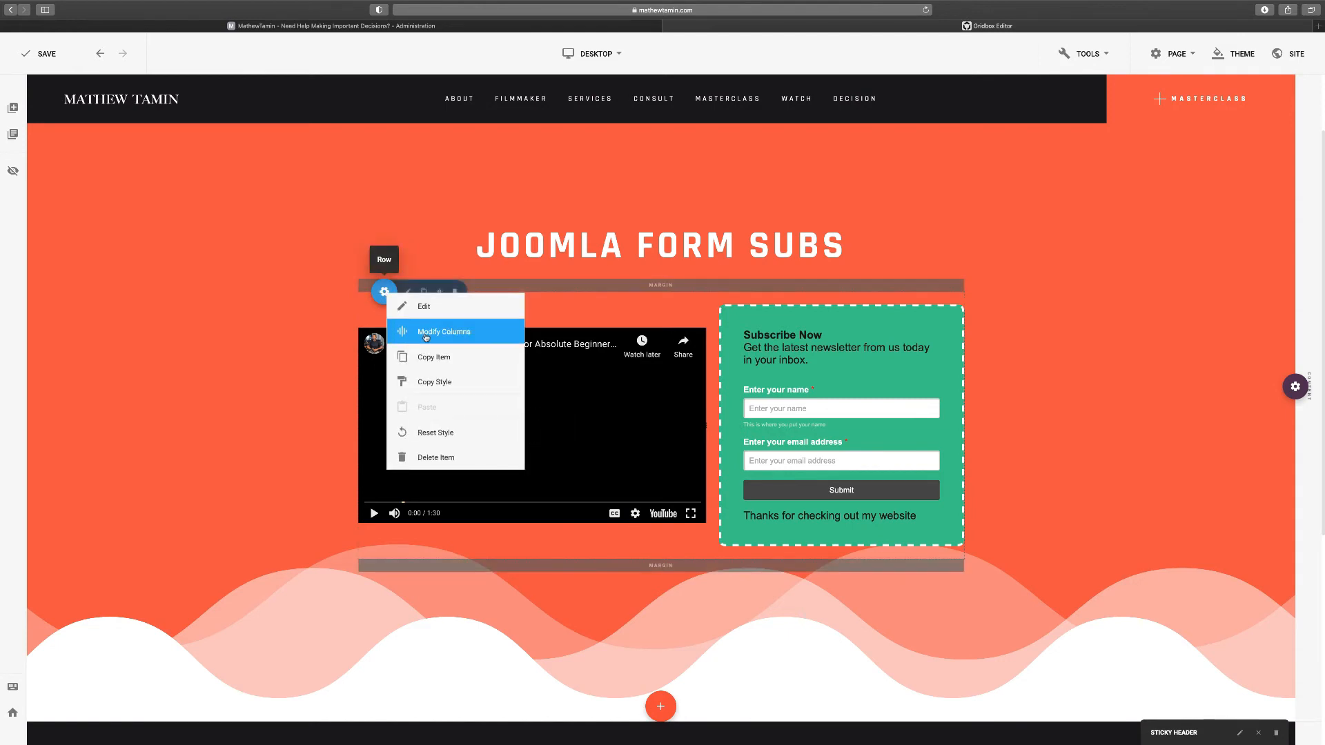
pyautogui.click(454, 333)
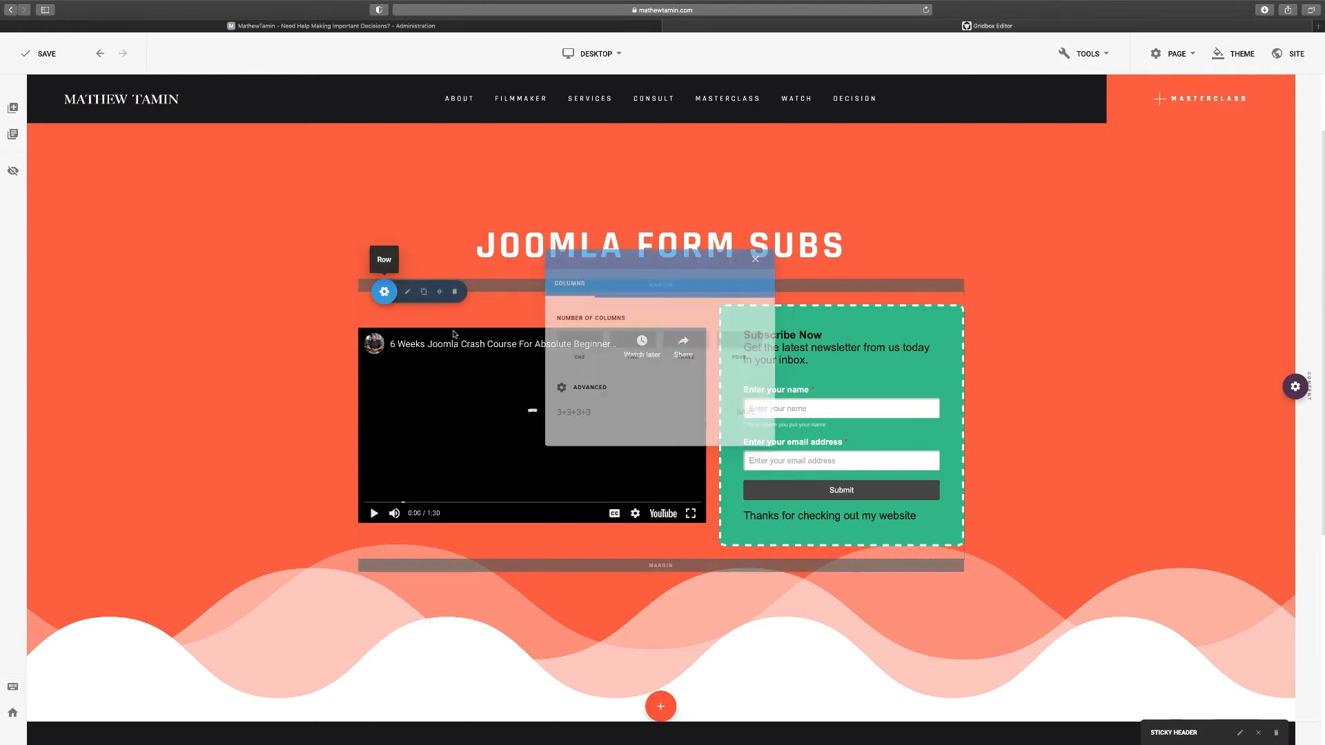
pyautogui.click(601, 422)
pyautogui.write('9')
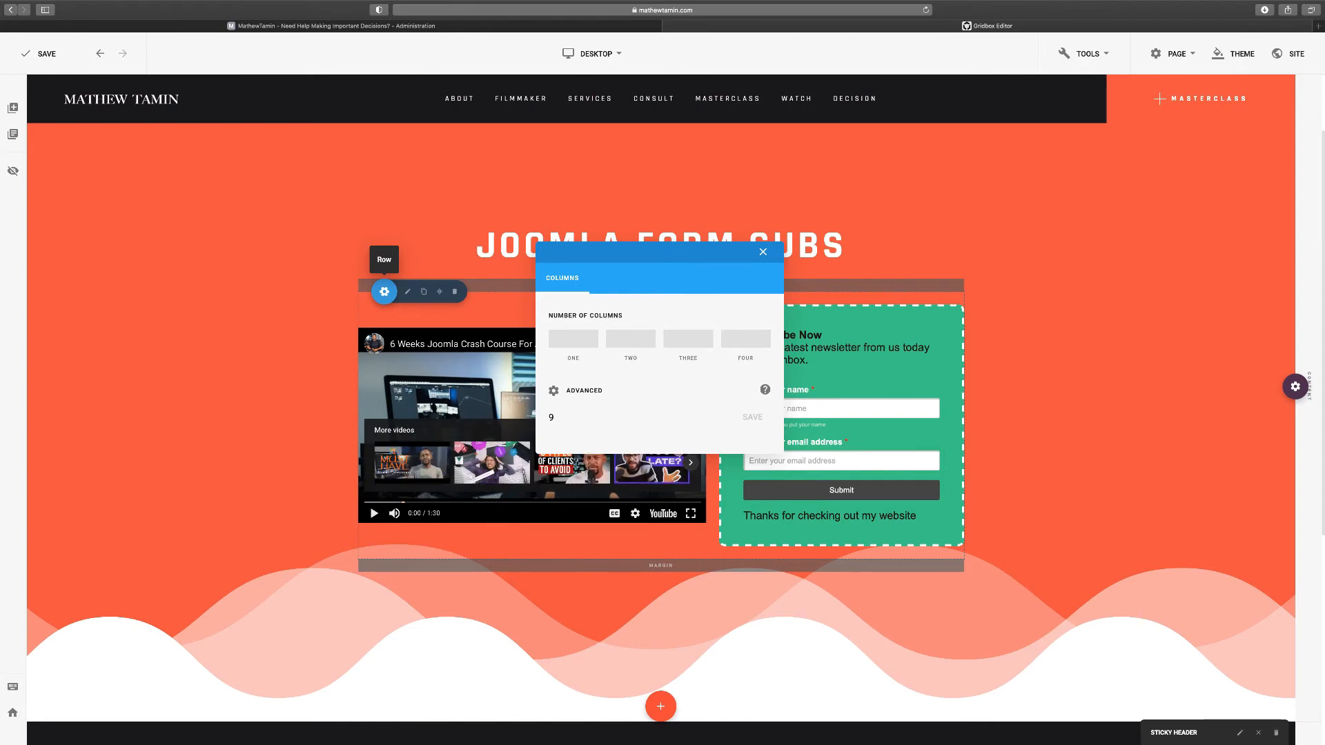
pyautogui.write('+3')
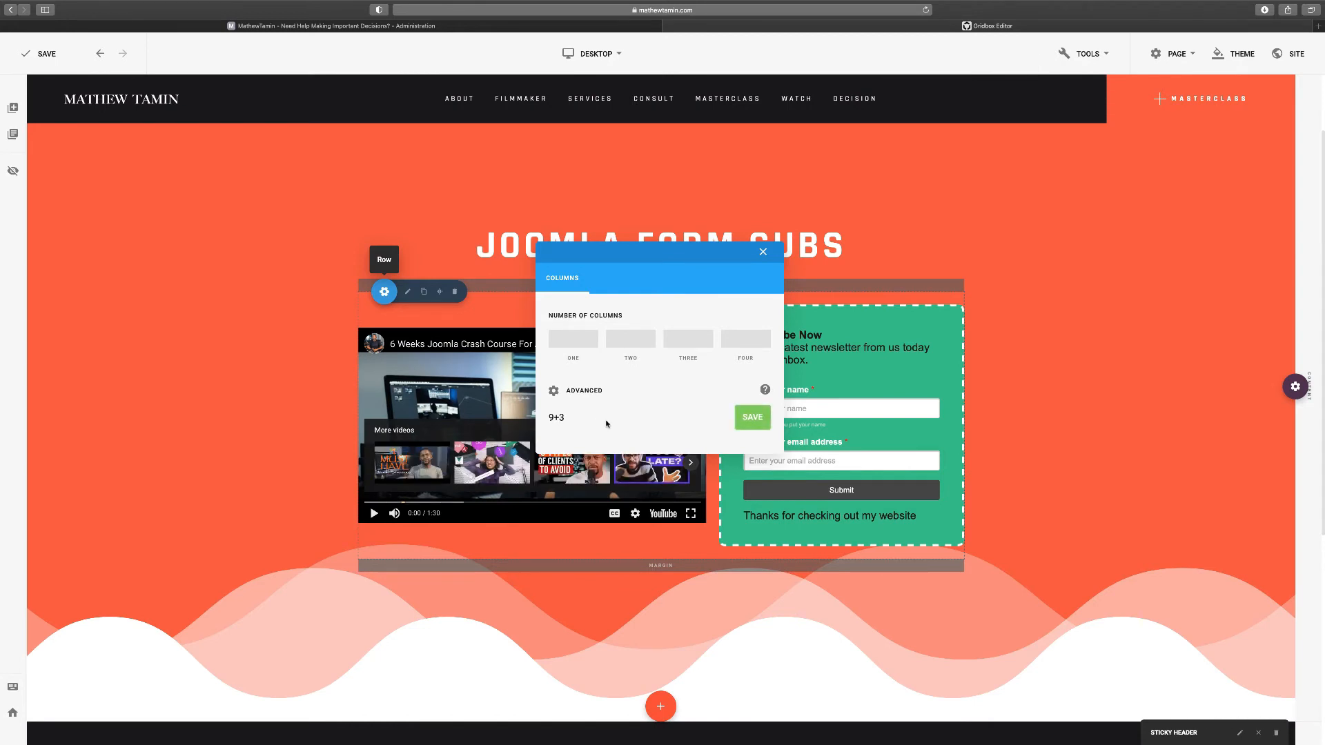
pyautogui.click(752, 418)
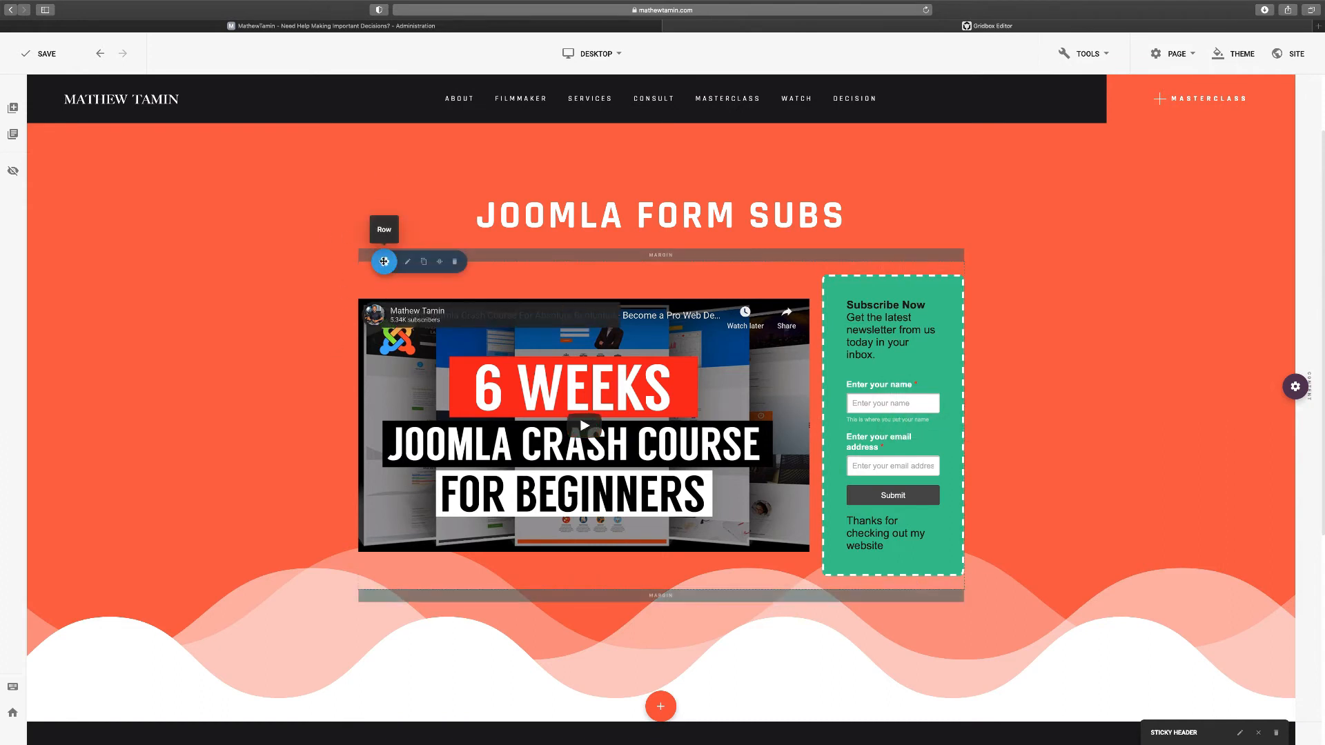
# Change the row's column split from 9+3 to 8+4
pyautogui.click(384, 262)
pyautogui.click(436, 298)
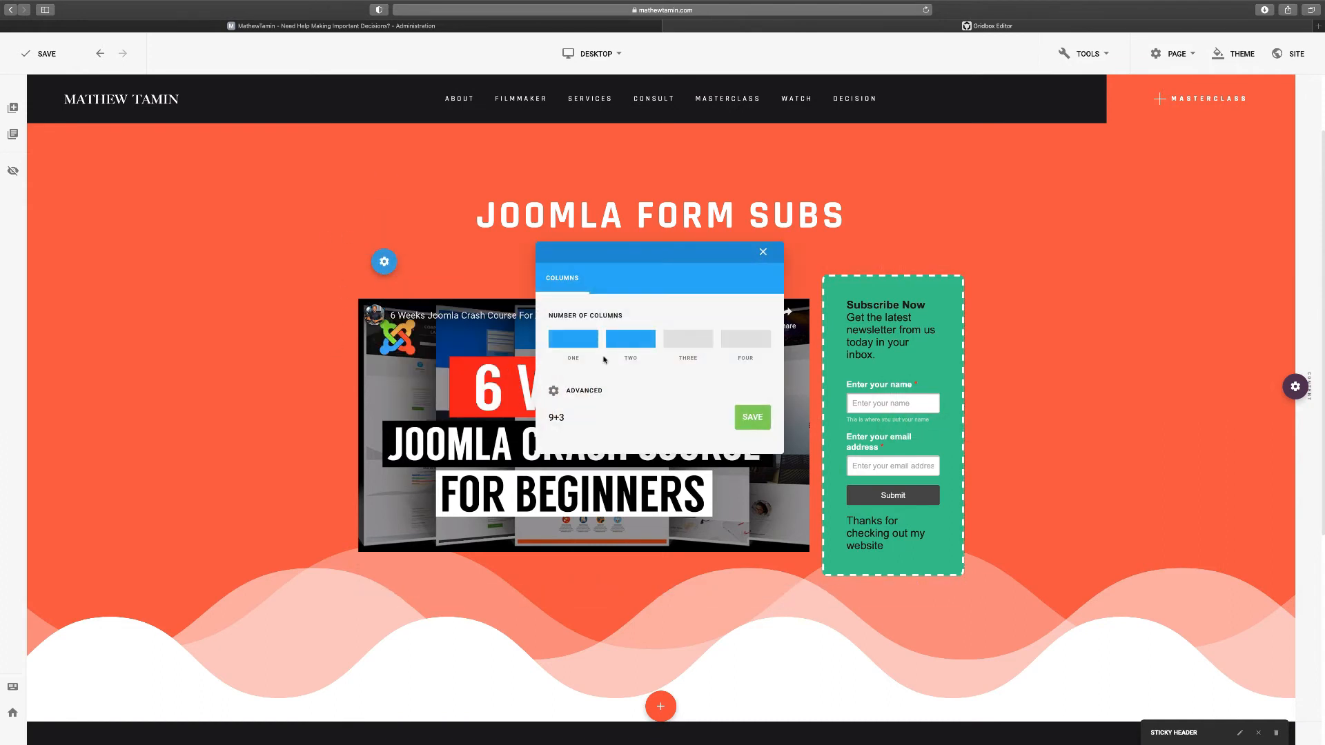
pyautogui.moveTo(568, 418); pyautogui.dragTo(530, 421)
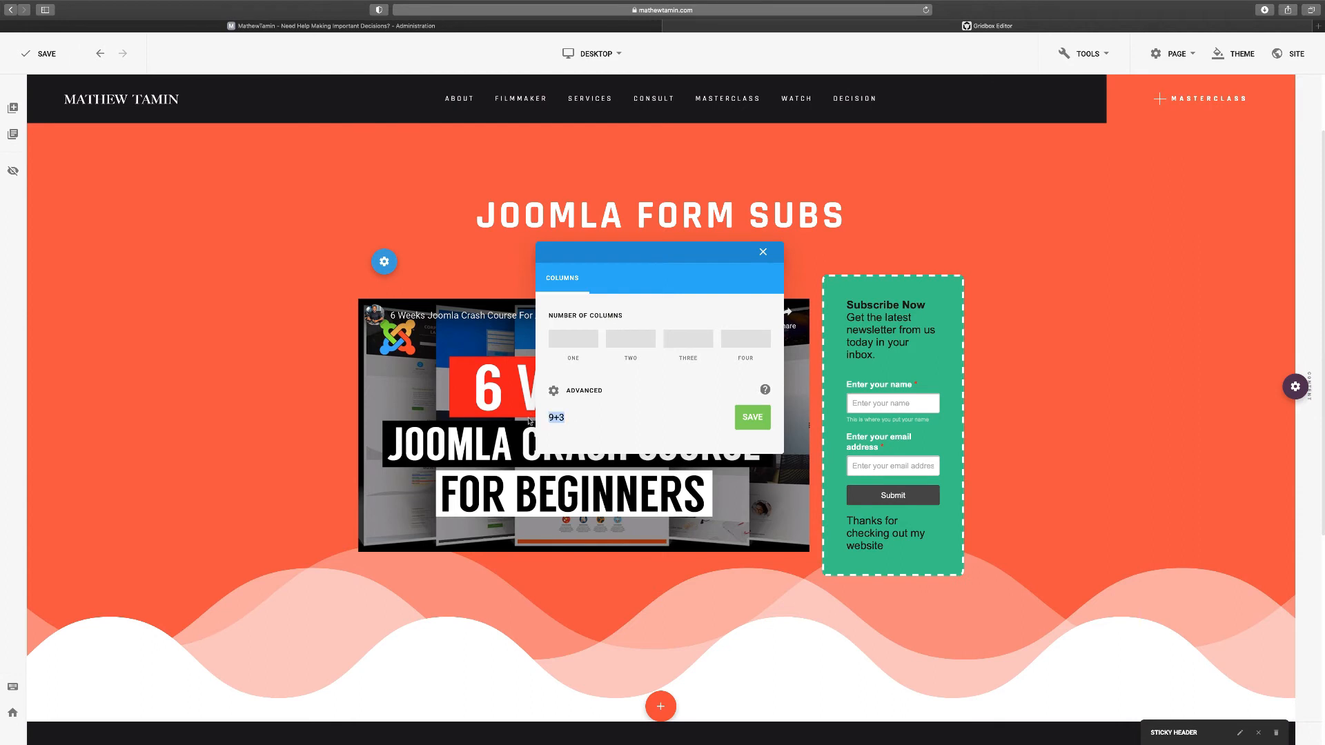
pyautogui.write('8+4')
pyautogui.click(752, 418)
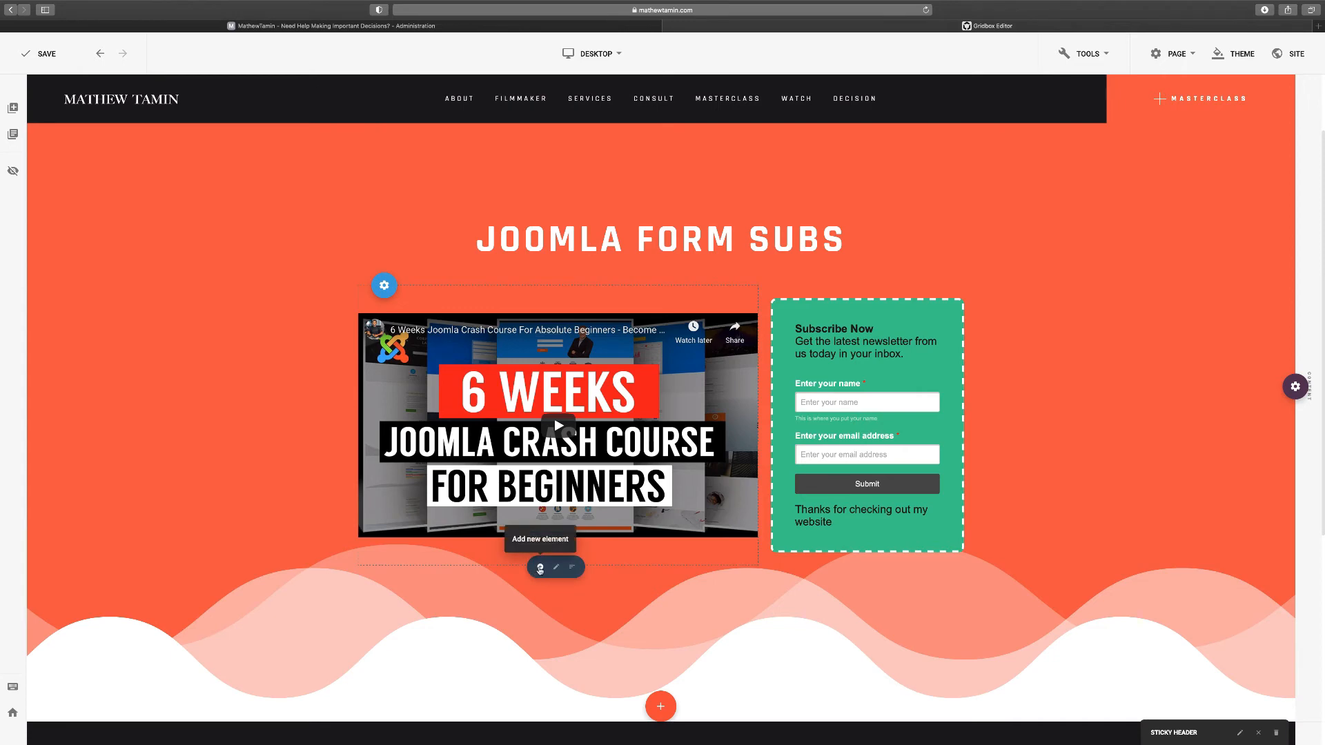
pyautogui.click(540, 568)
pyautogui.write('hea')
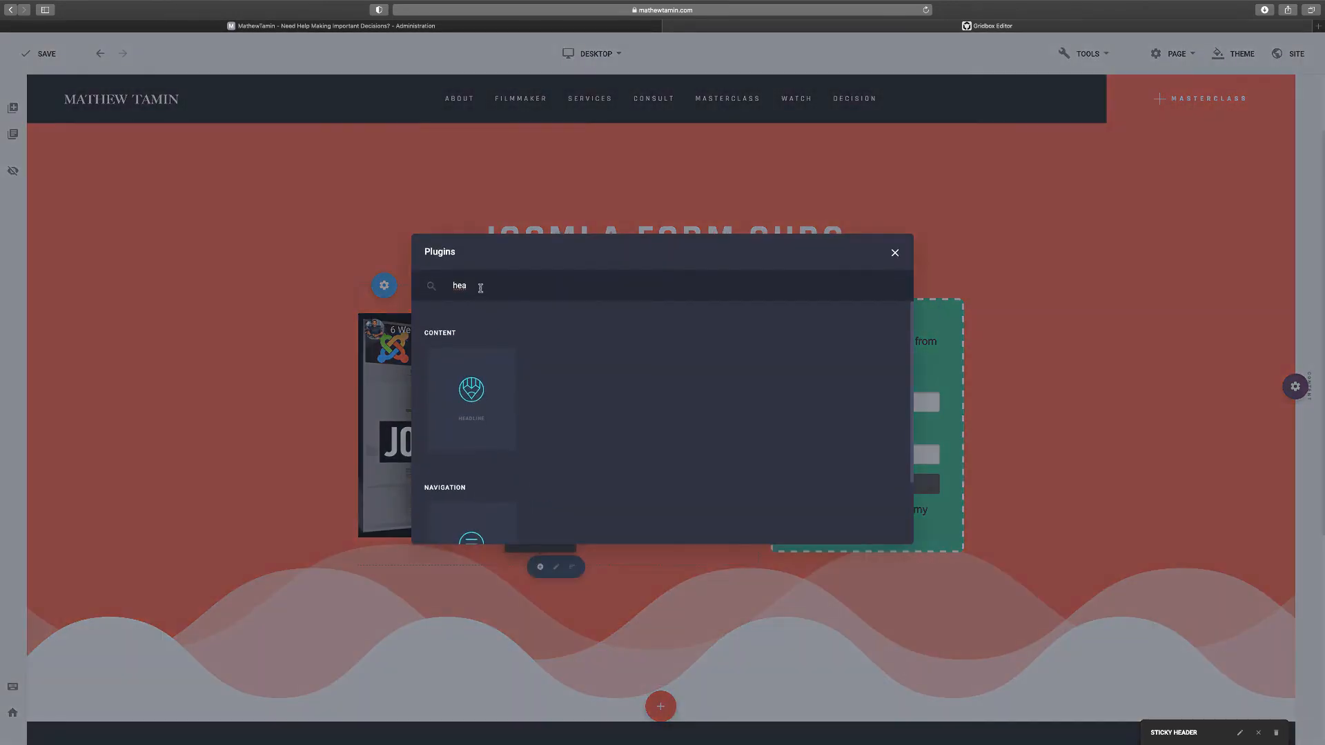
pyautogui.doubleClick(481, 287)
pyautogui.write('bu')
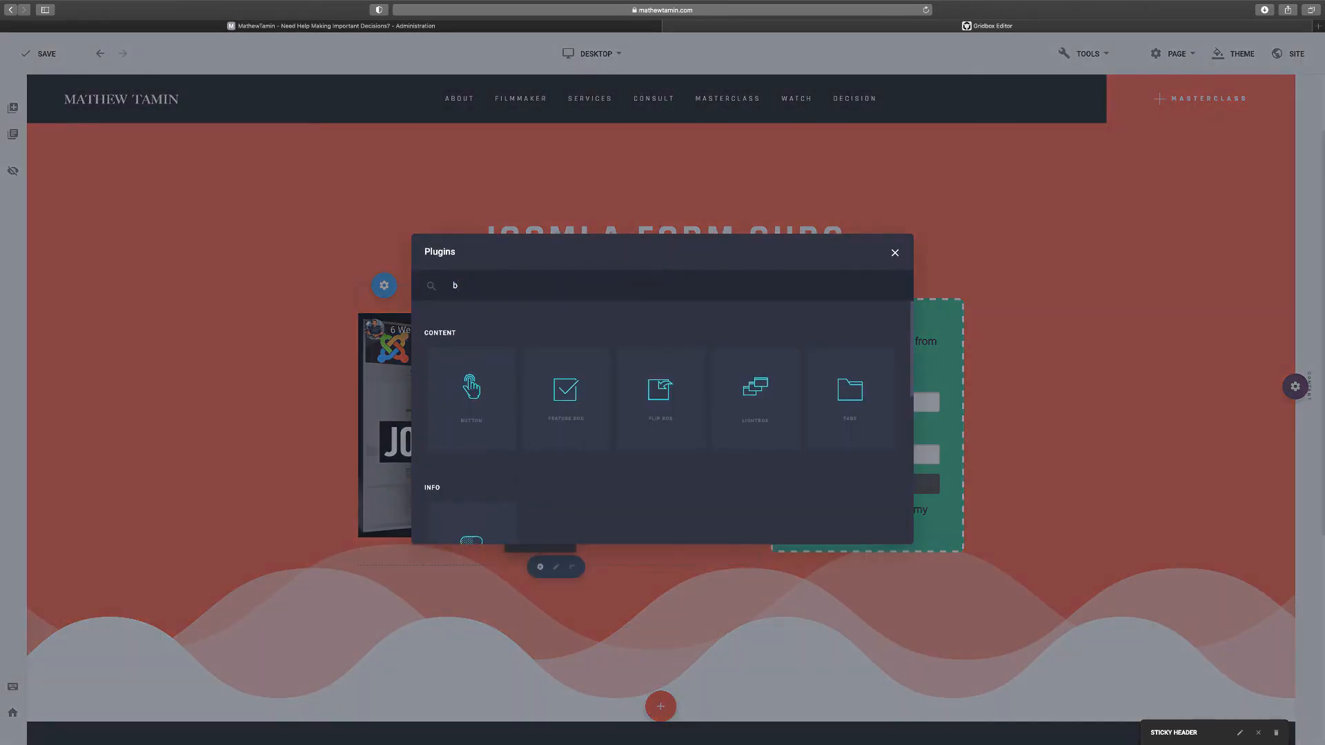
pyautogui.click(470, 389)
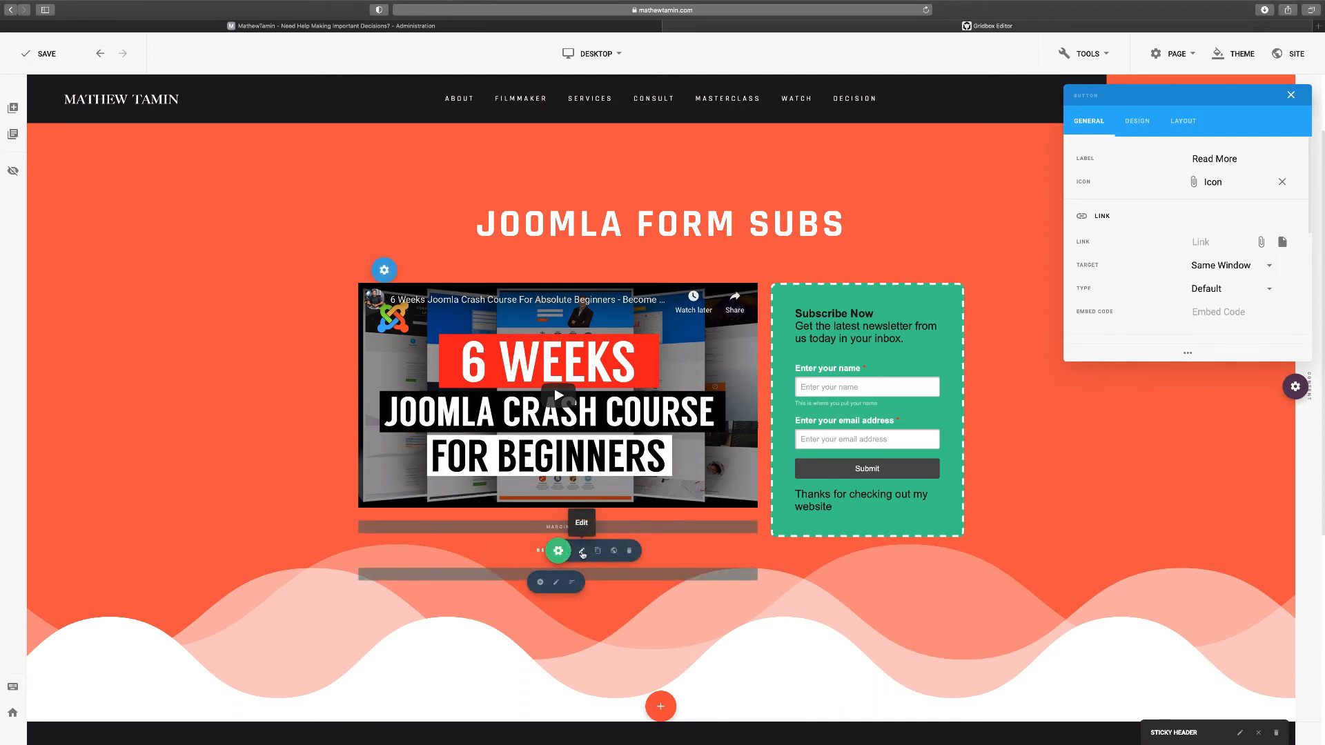
pyautogui.click(582, 552)
pyautogui.tripleClick(1217, 158)
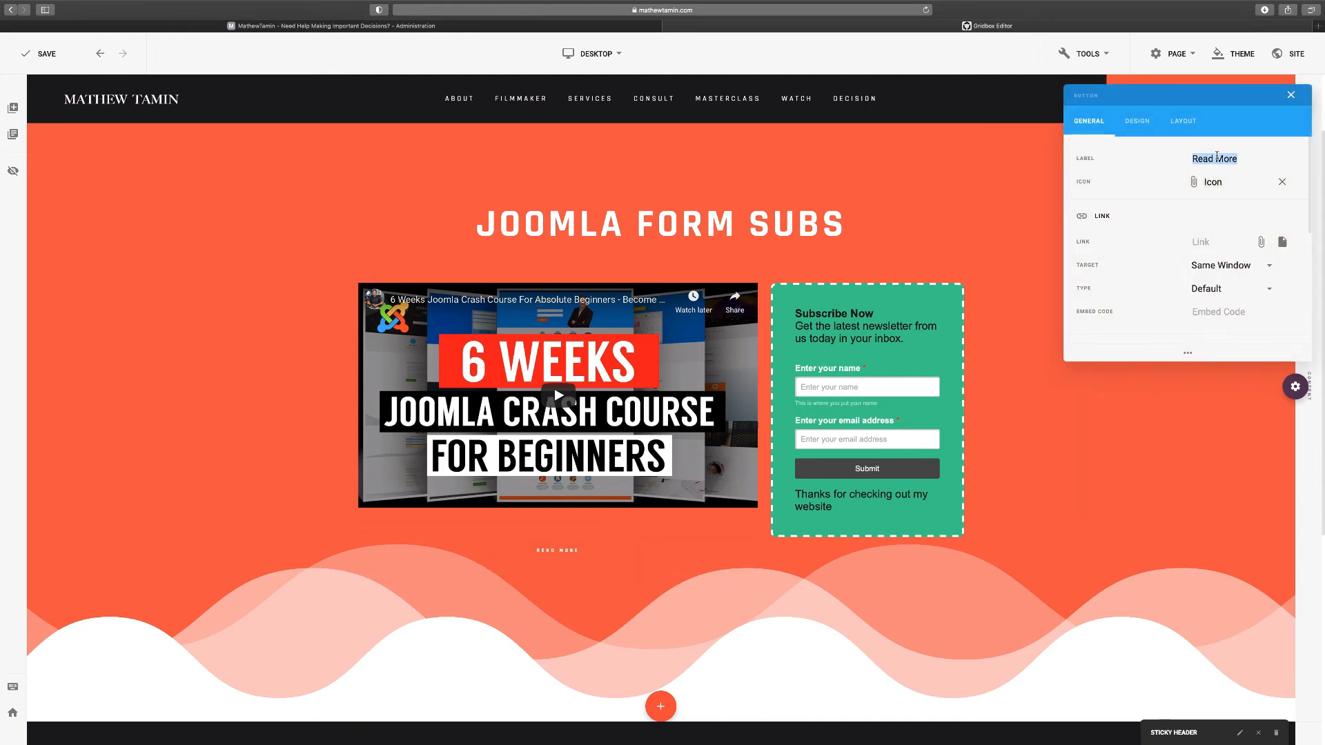
pyautogui.write('Buy Now')
pyautogui.click(1137, 121)
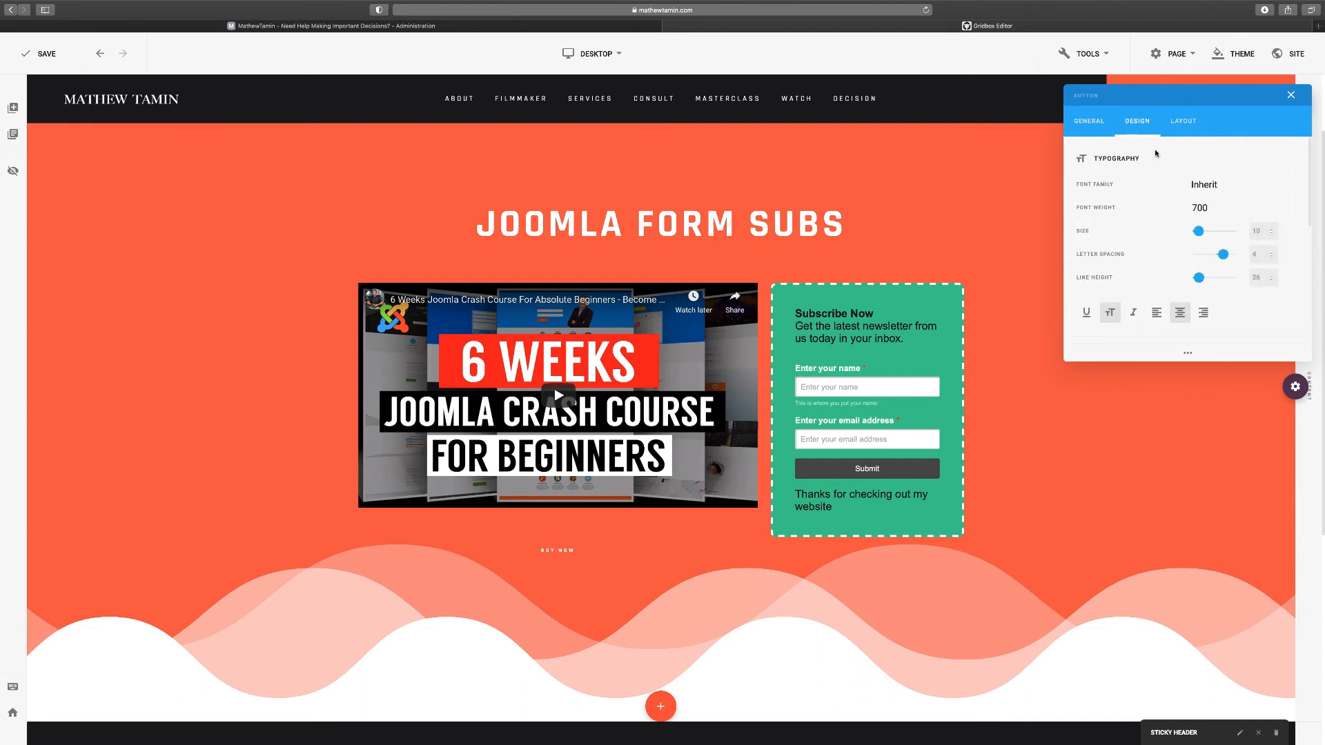
pyautogui.moveTo(1198, 232); pyautogui.dragTo(1201, 235)
pyautogui.click(1288, 96)
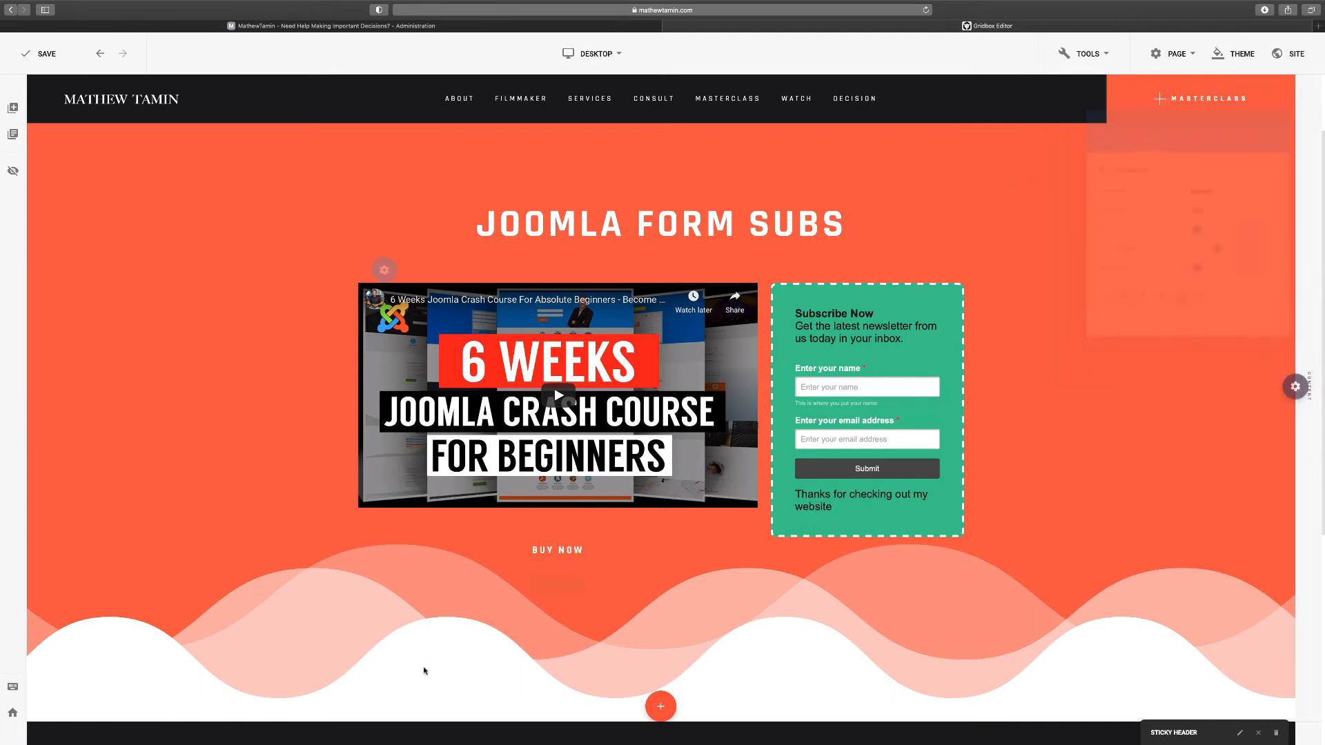
pyautogui.moveTo(553, 550)
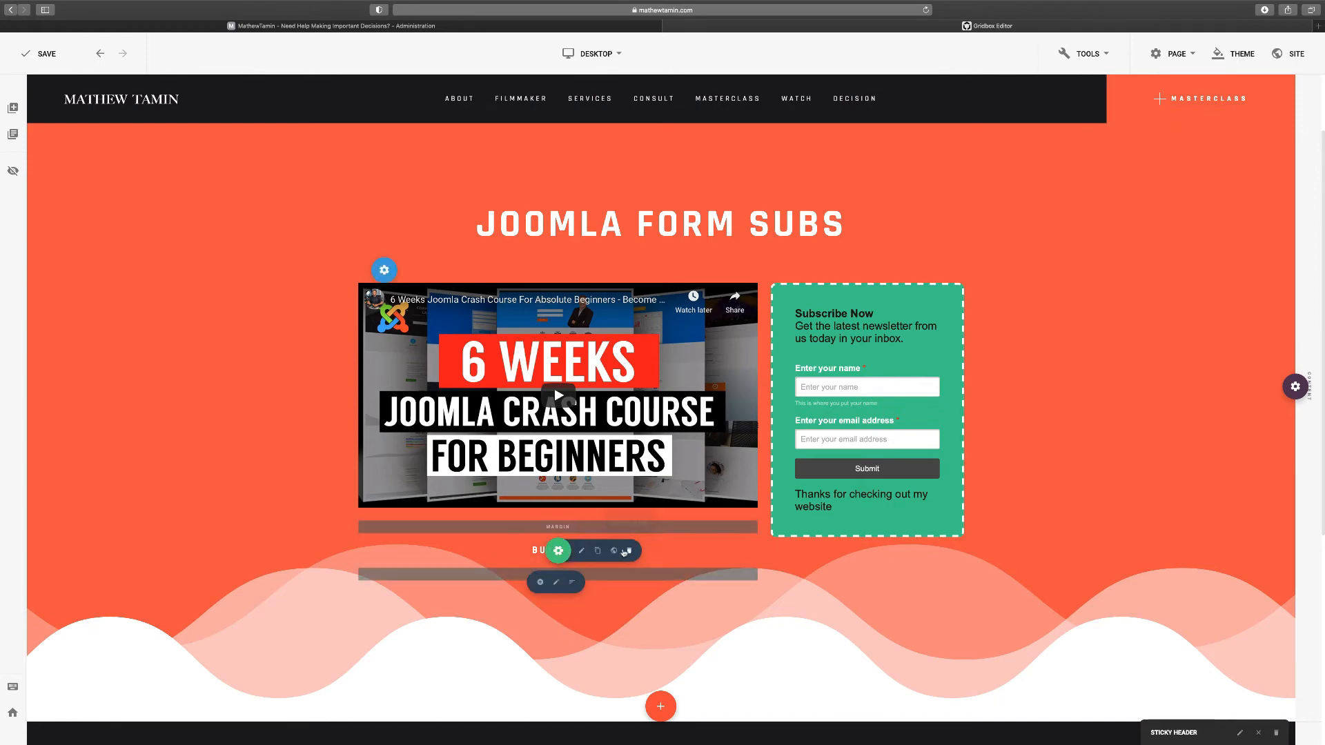
pyautogui.click(629, 550)
pyautogui.click(710, 398)
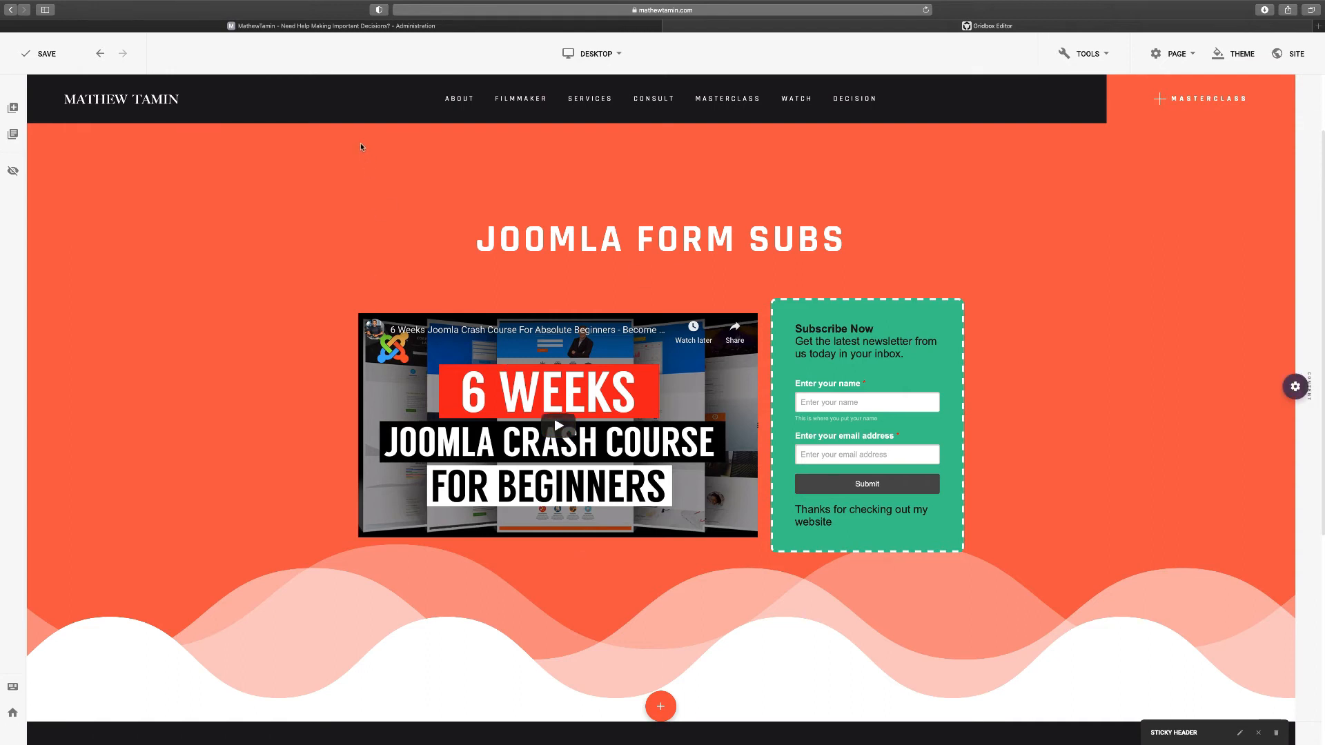
# Review the page's Publishing settings, save the Gridbox page, and return to the Administration tab
pyautogui.moveTo(334, 28)
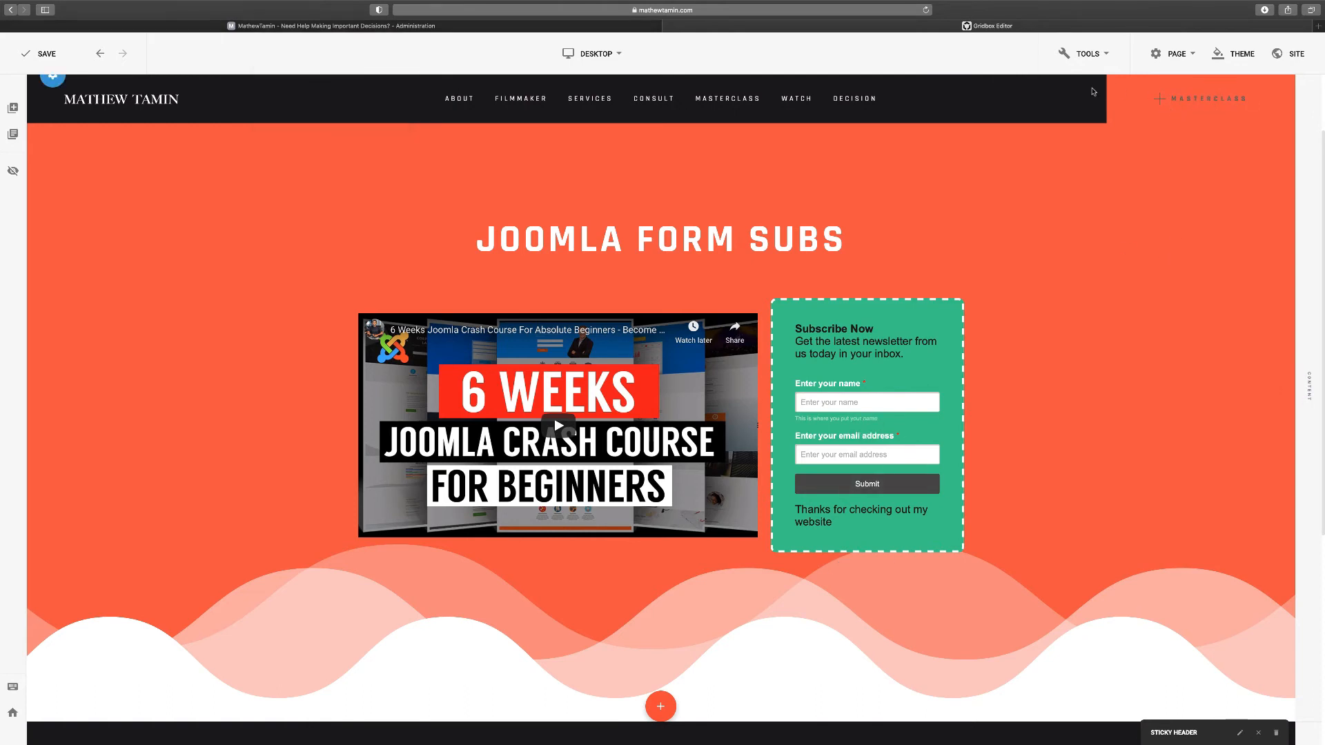
pyautogui.click(1186, 62)
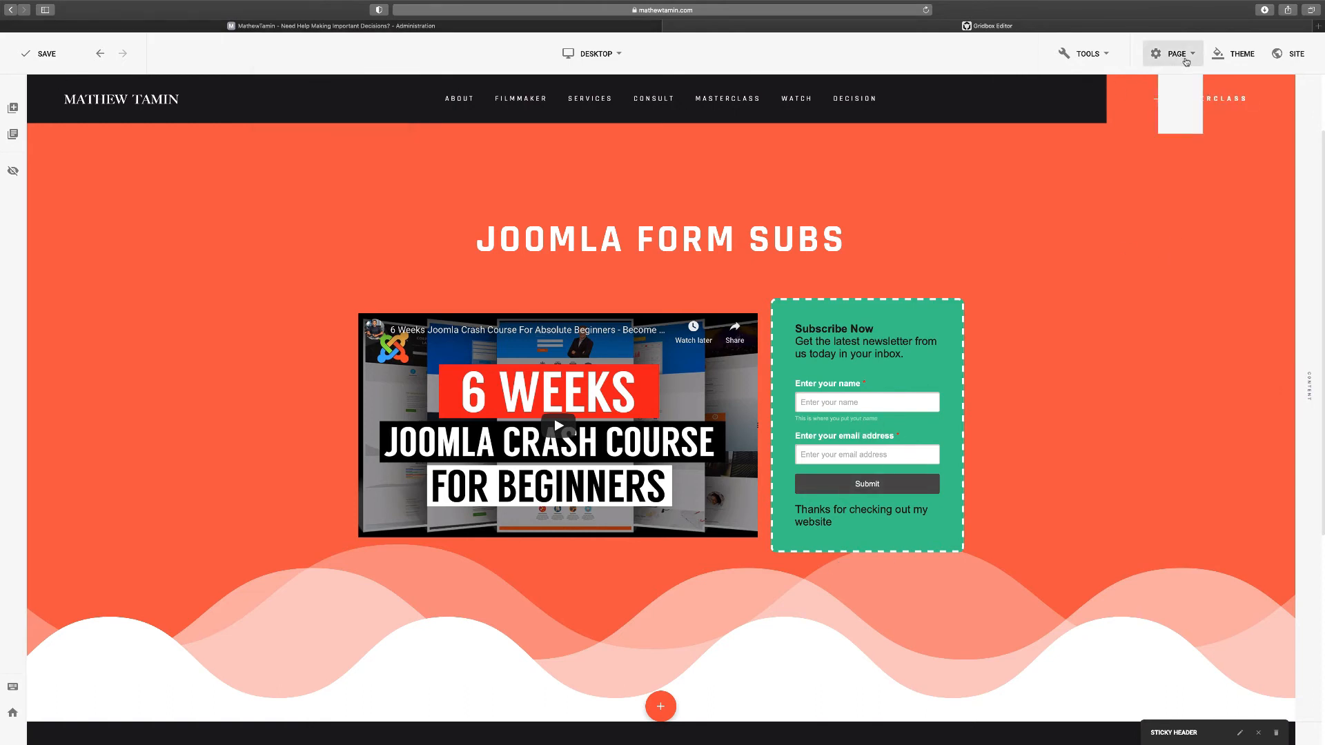
pyautogui.click(1125, 92)
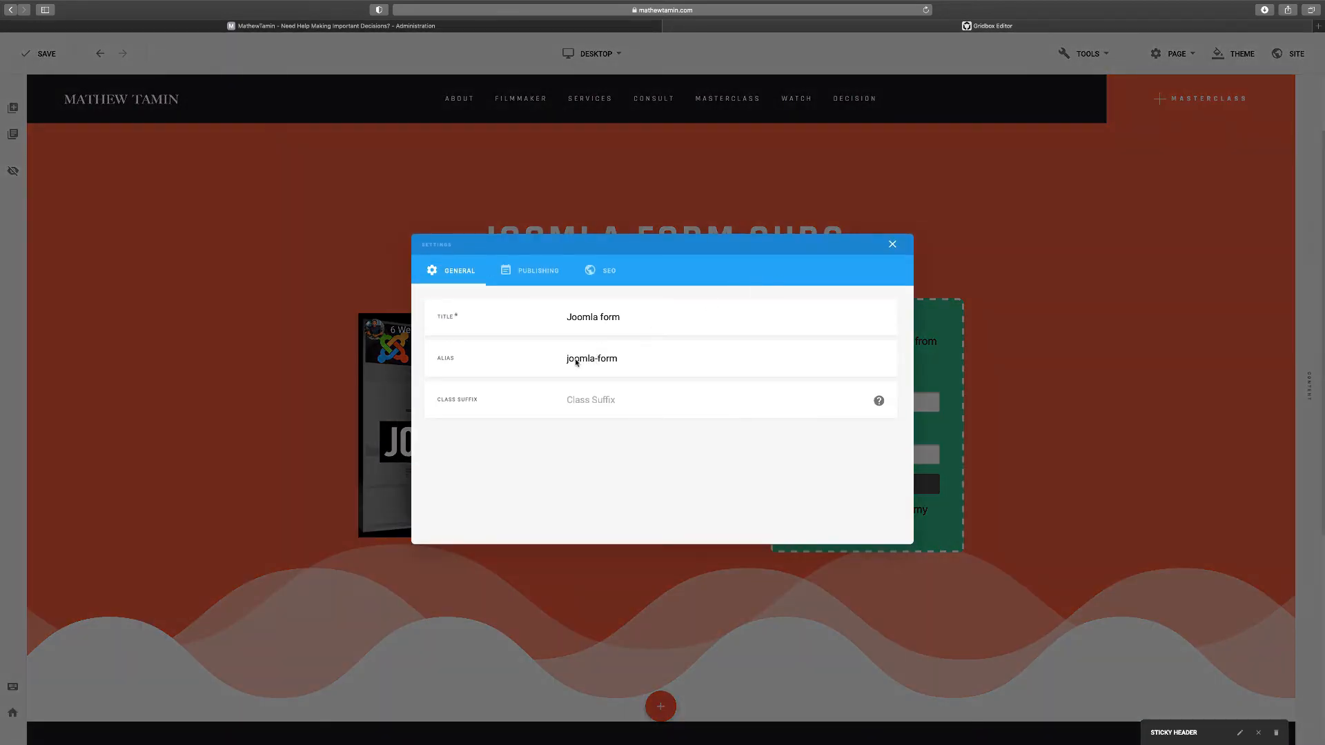
pyautogui.click(537, 287)
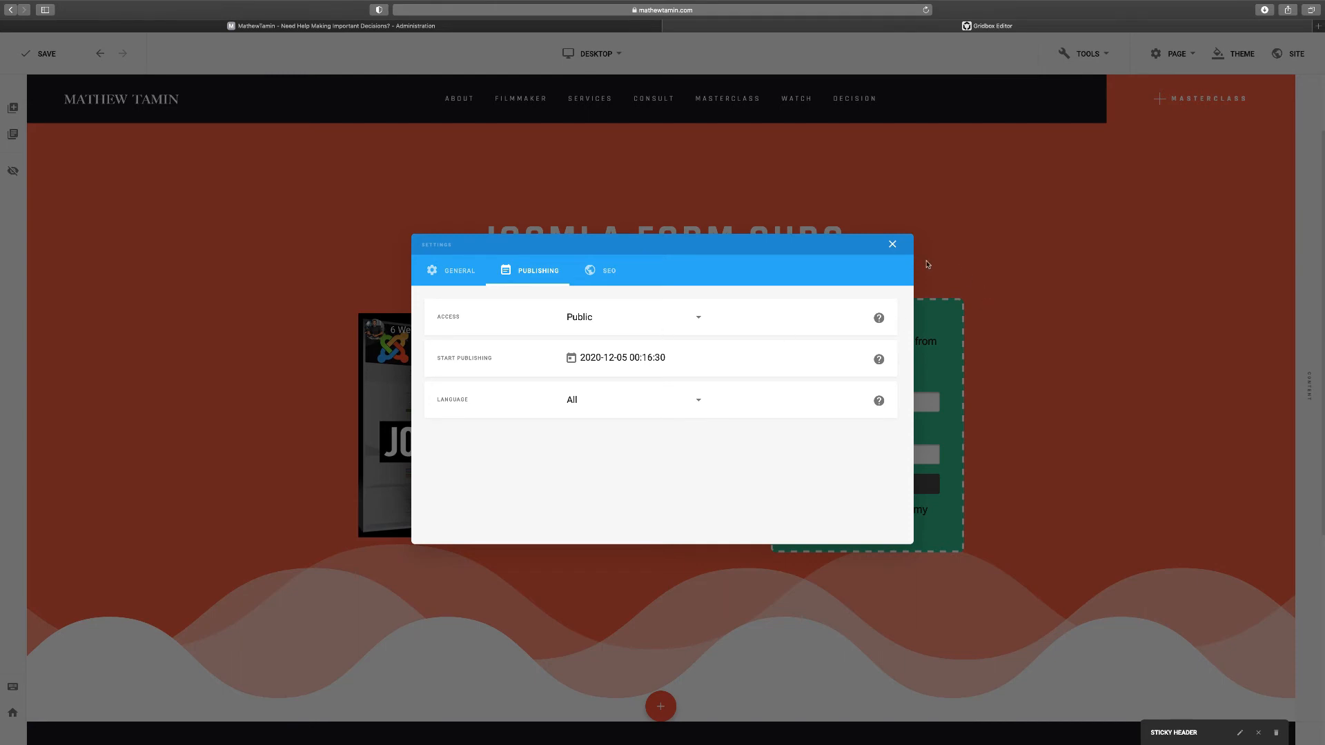
pyautogui.click(1066, 265)
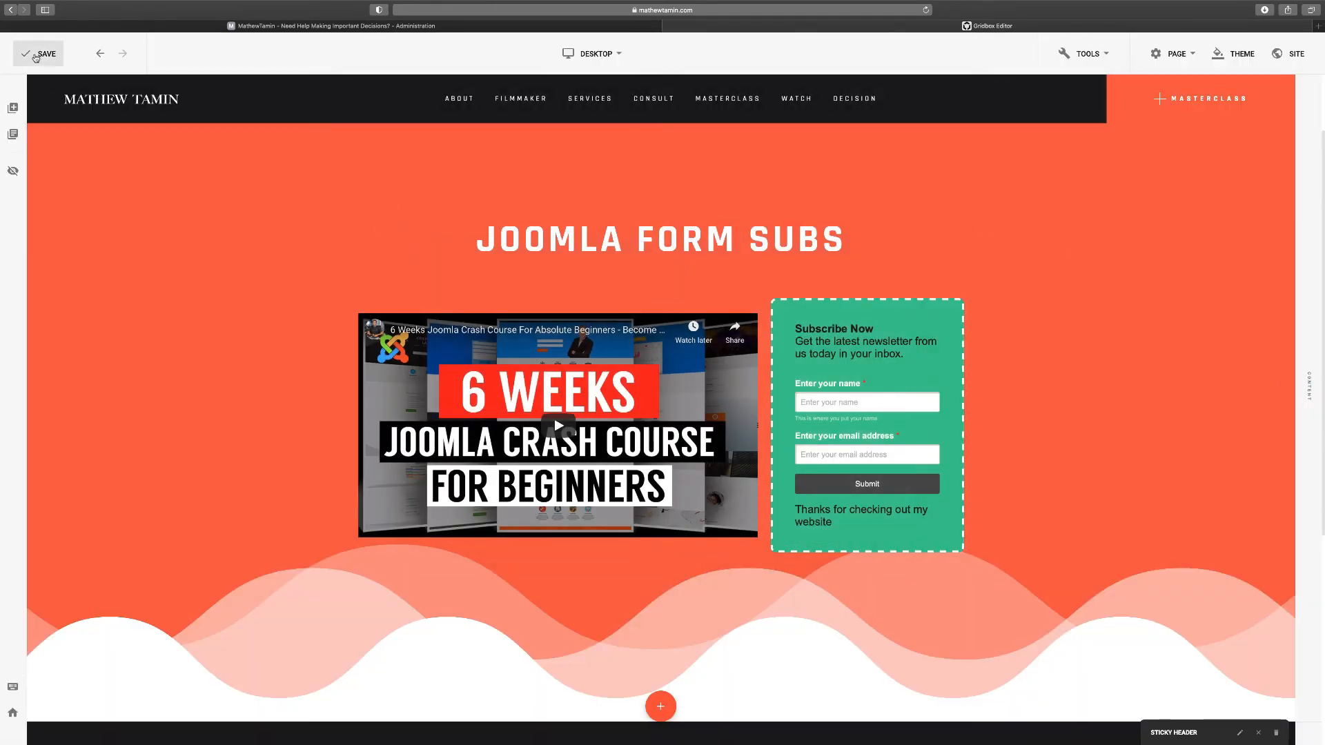
pyautogui.click(36, 55)
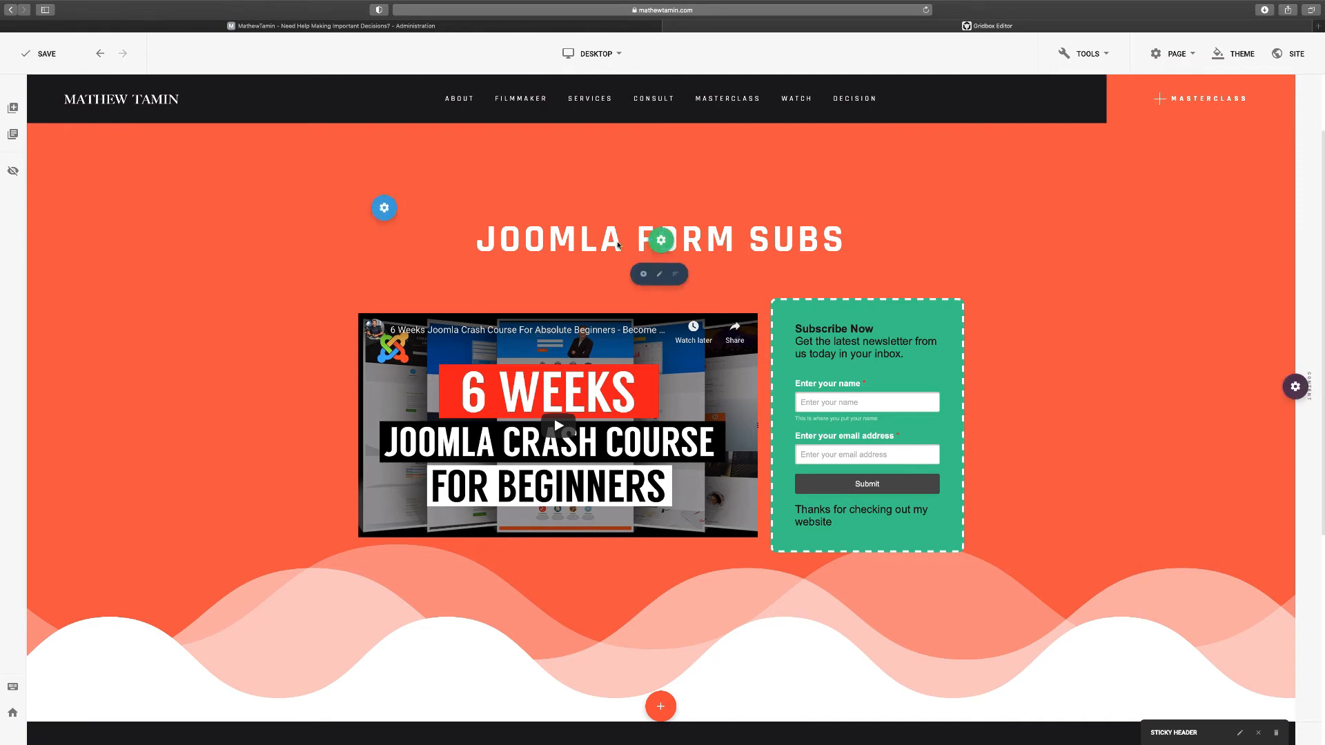
pyautogui.click(404, 27)
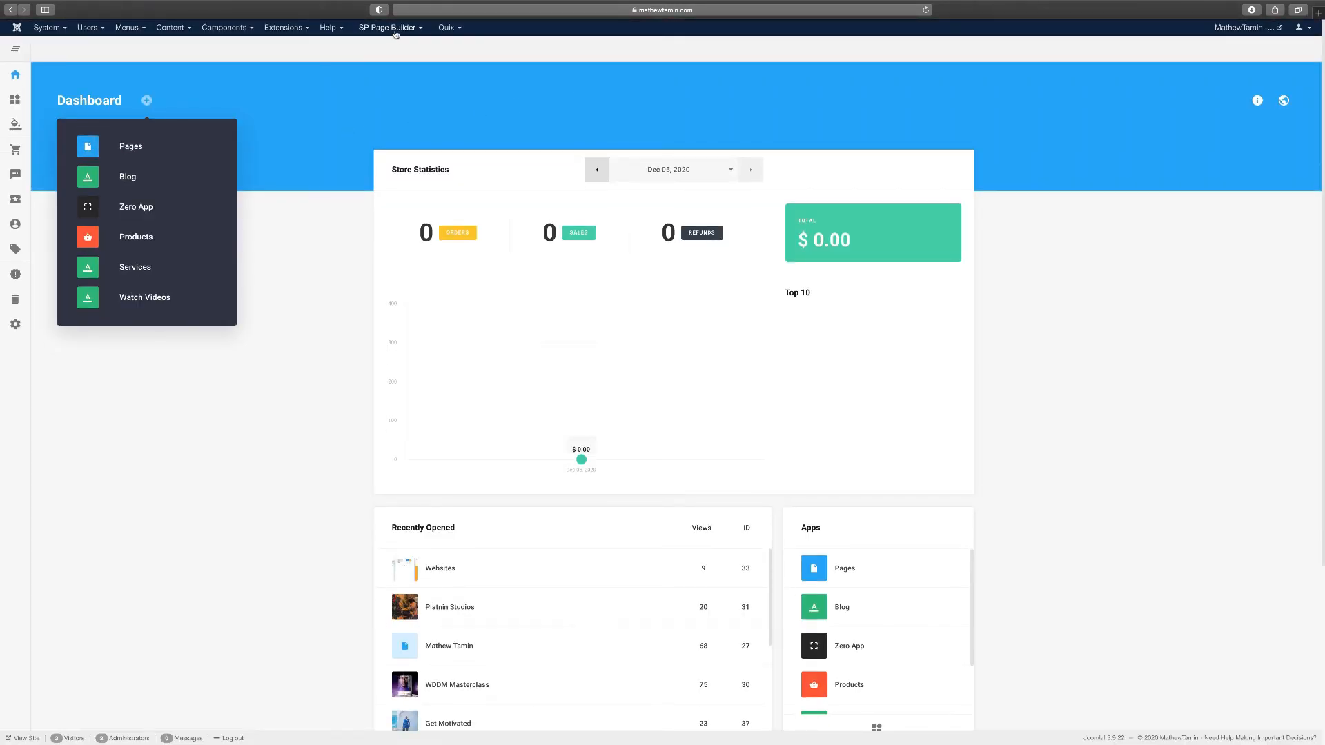
# Go to SP Page Builder > Pages and start a new page
pyautogui.click(388, 28)
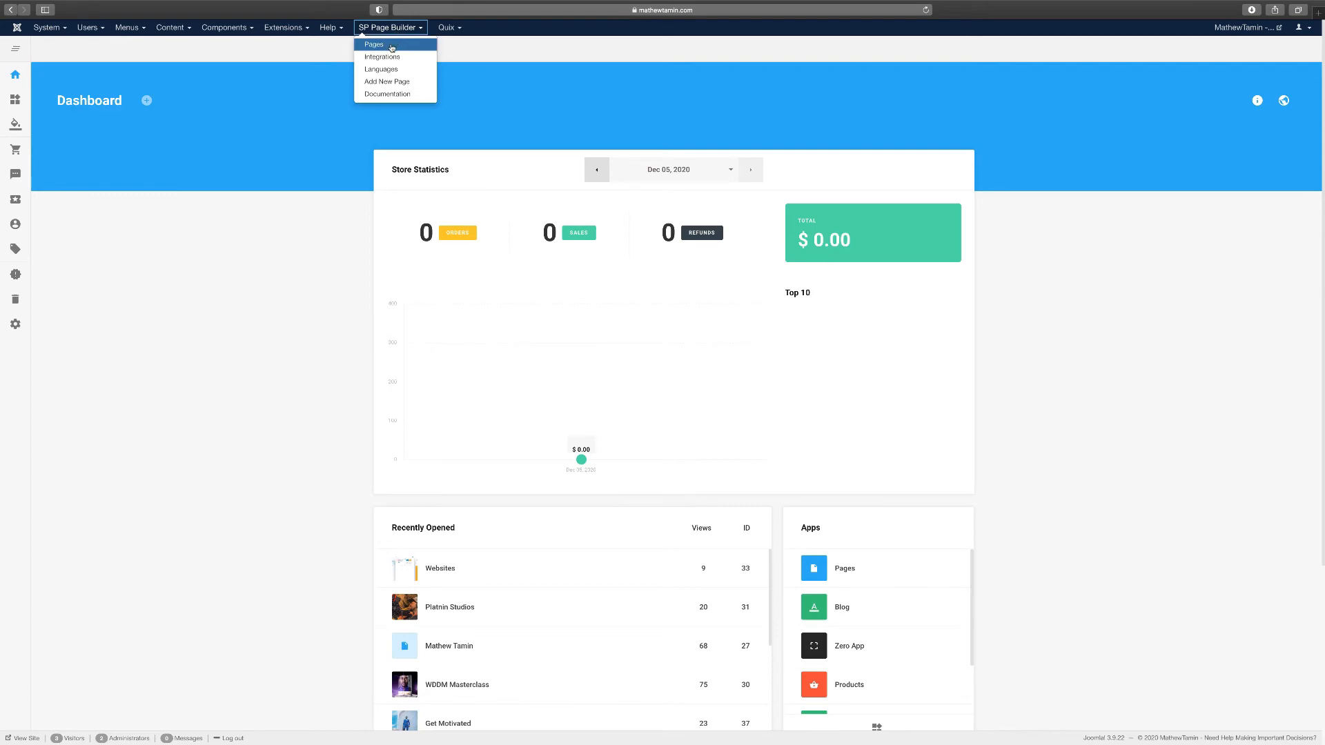
pyautogui.click(390, 46)
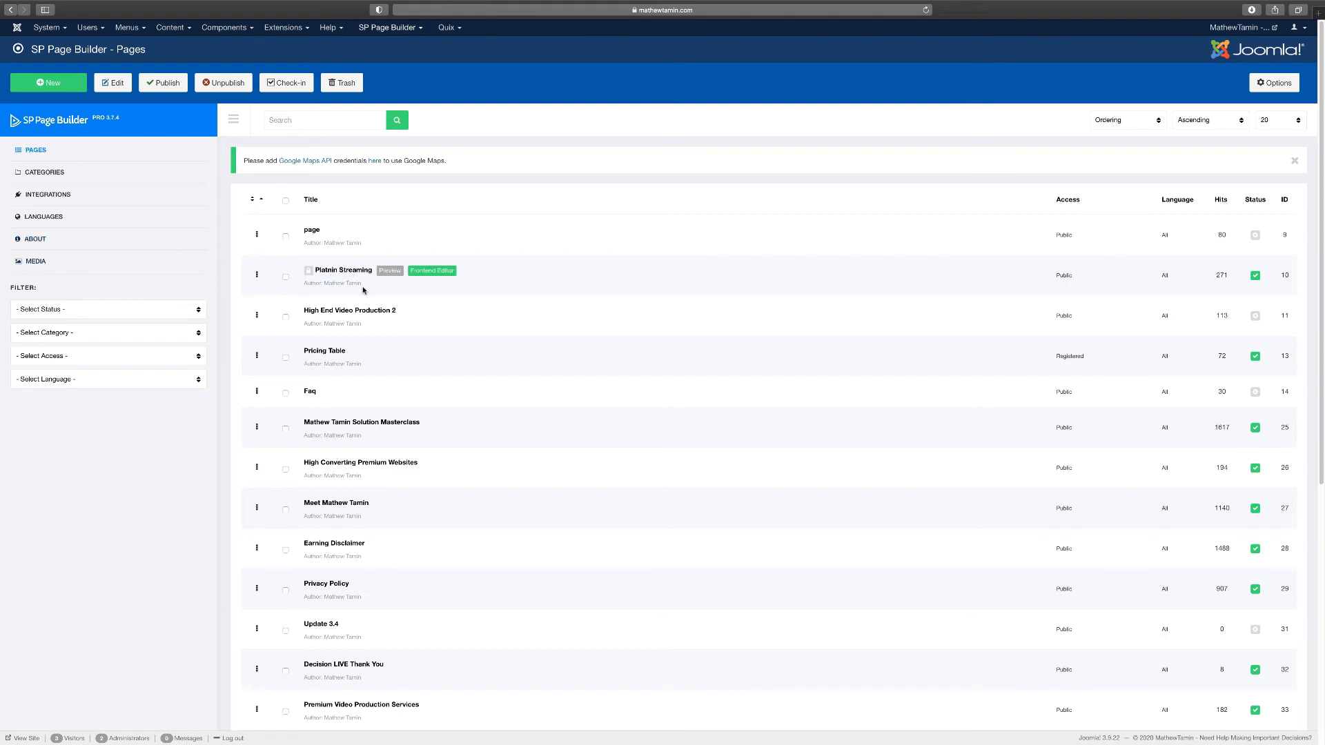
pyautogui.click(57, 85)
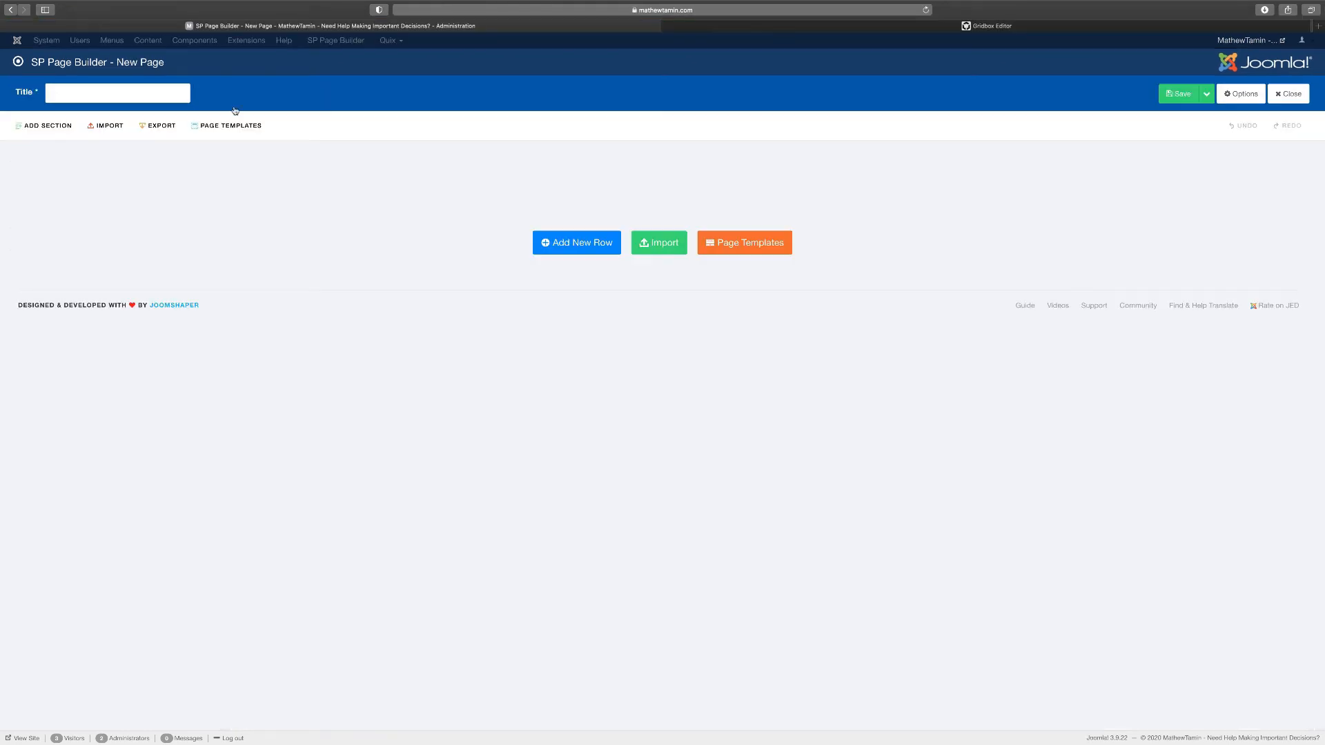
# Title the new page 'Joomla Form', add a two-column row, and open it in the Frontend Editor
pyautogui.write('Joomla Form')
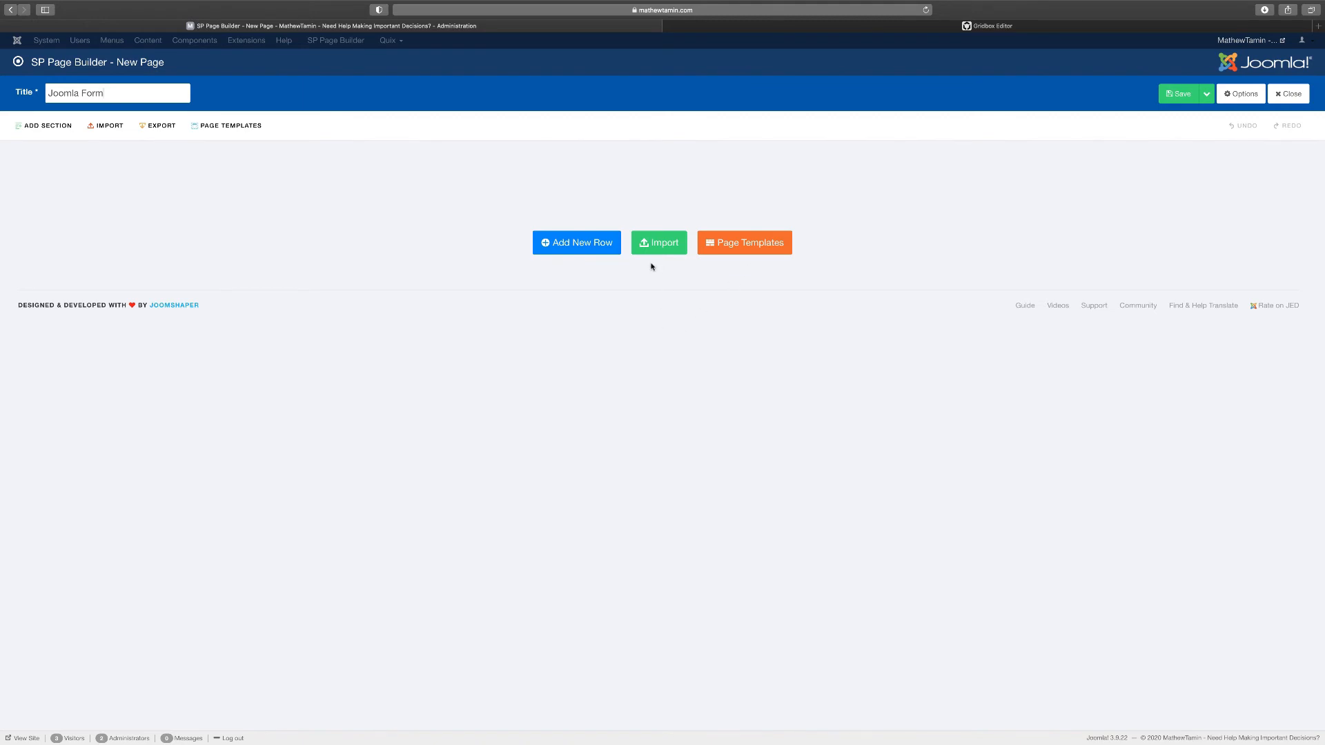
pyautogui.click(576, 246)
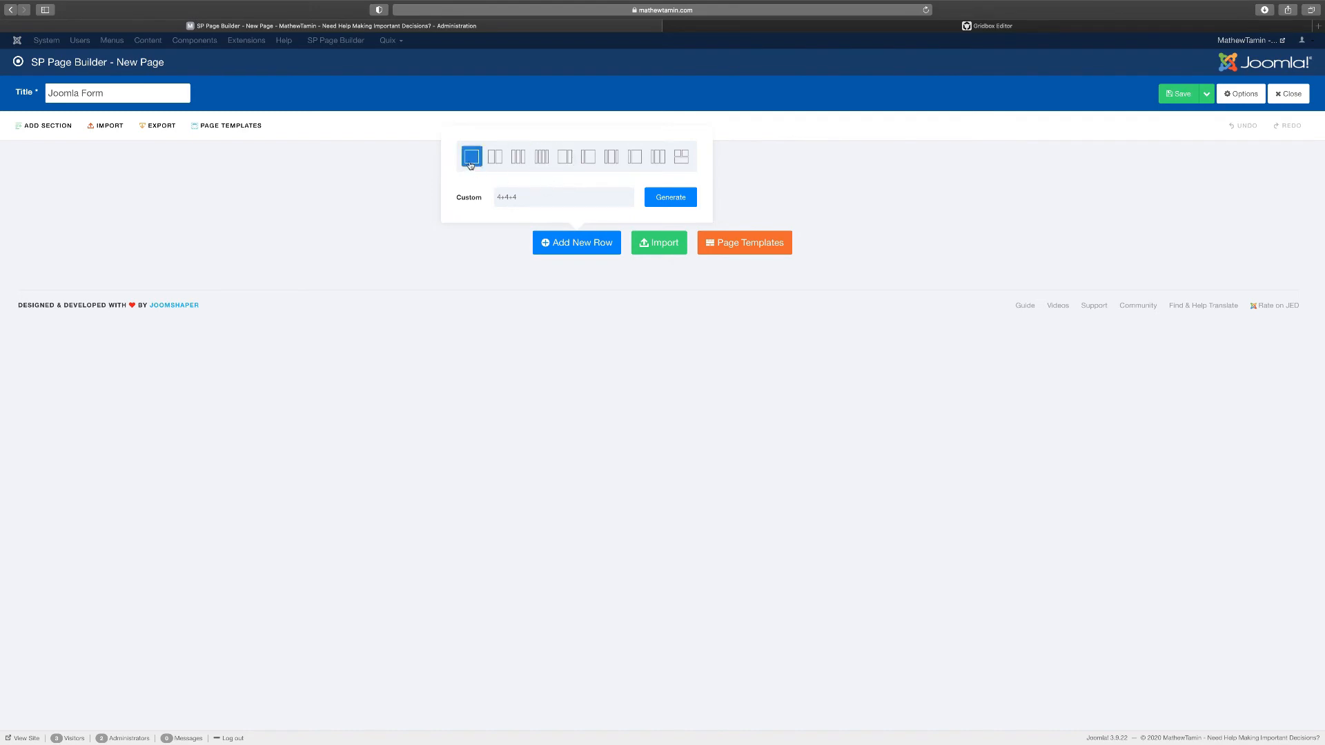
pyautogui.click(495, 159)
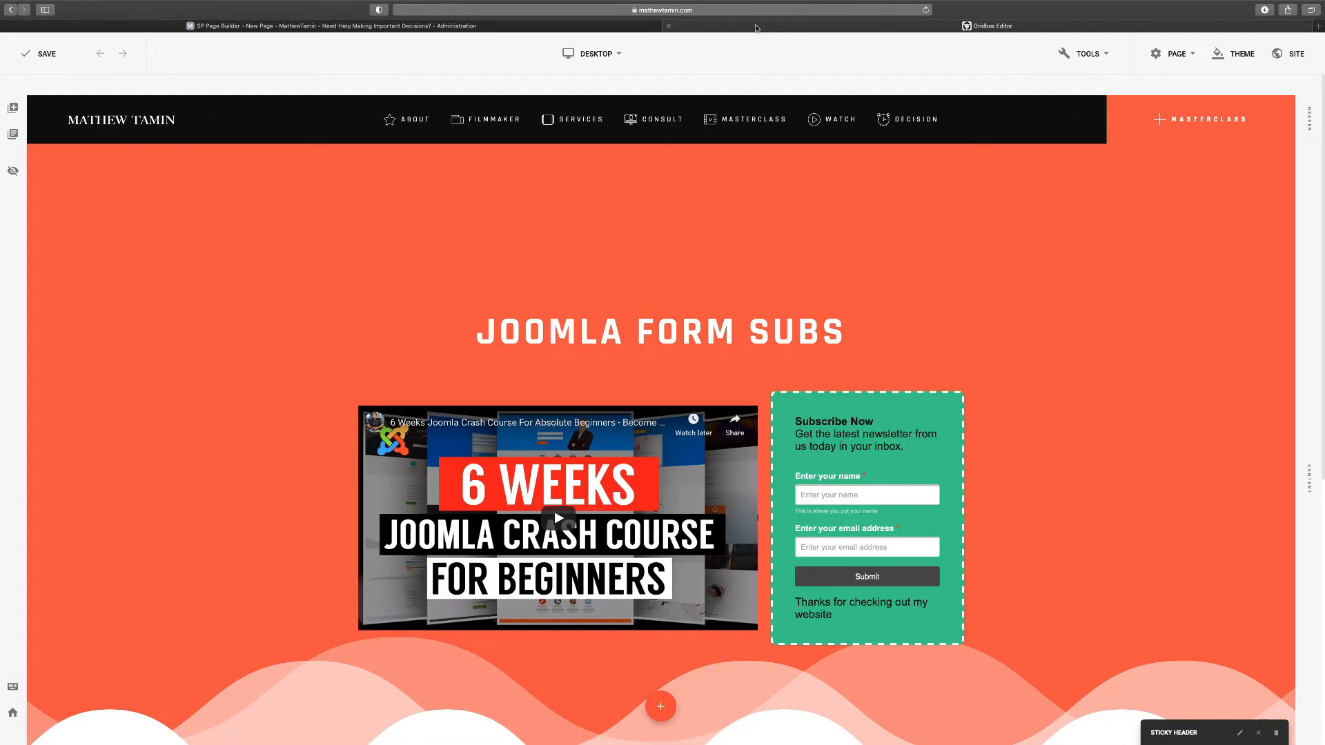
pyautogui.click(757, 29)
pyautogui.click(473, 28)
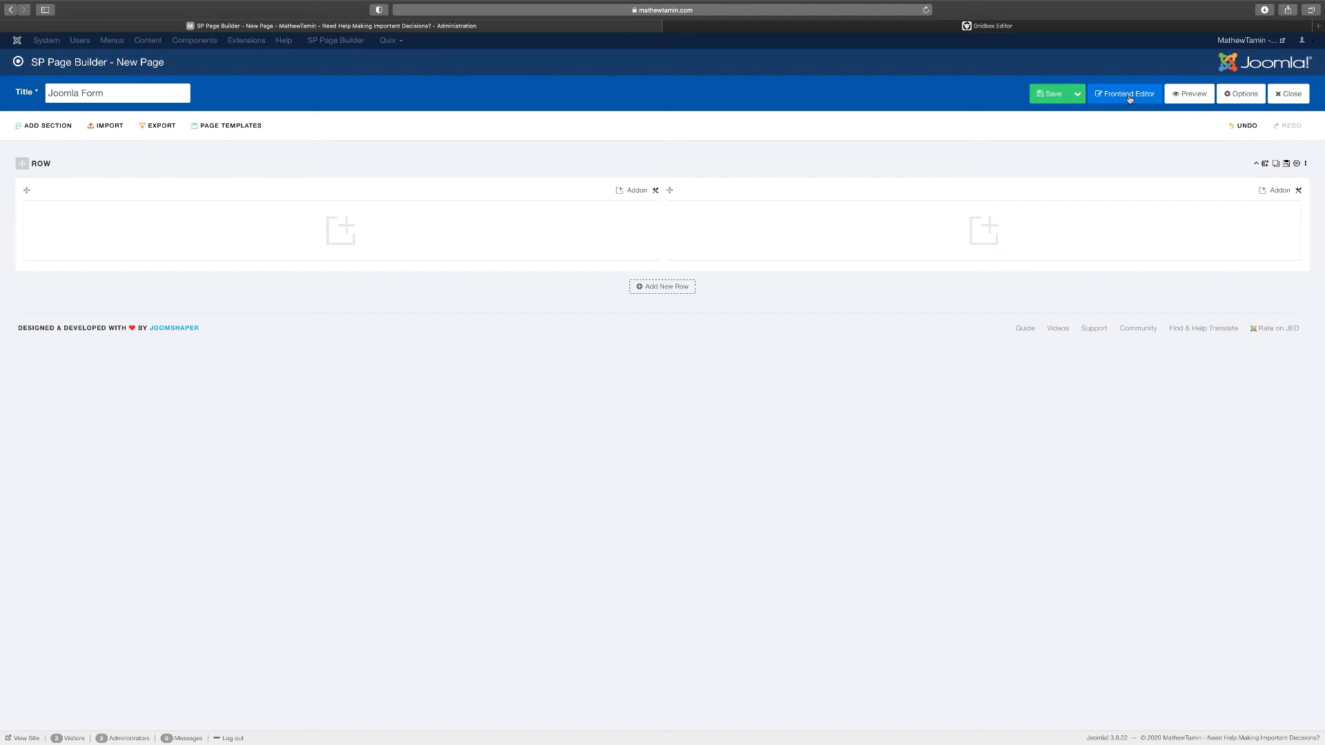
pyautogui.click(1130, 99)
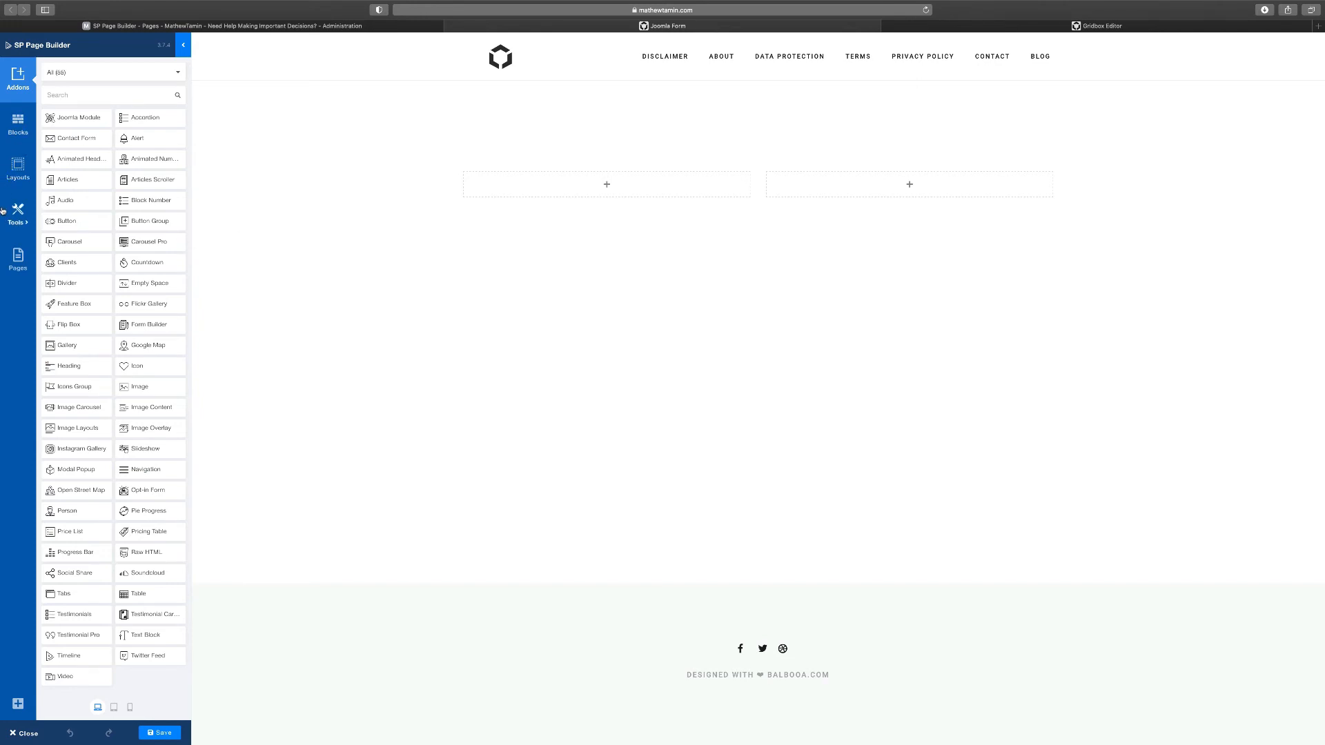
# Browse the Blocks, Layouts and Tools panels, then search the addons for 'vid'
pyautogui.click(18, 123)
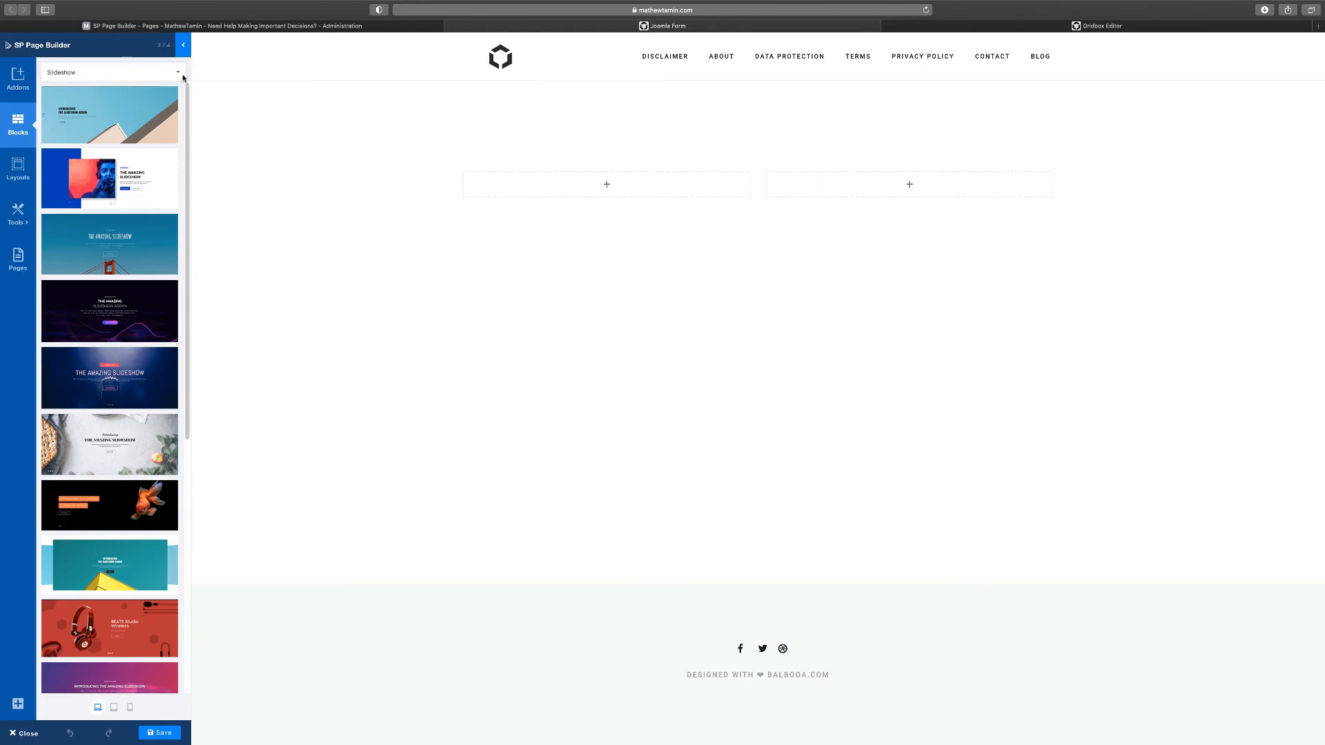
pyautogui.click(18, 167)
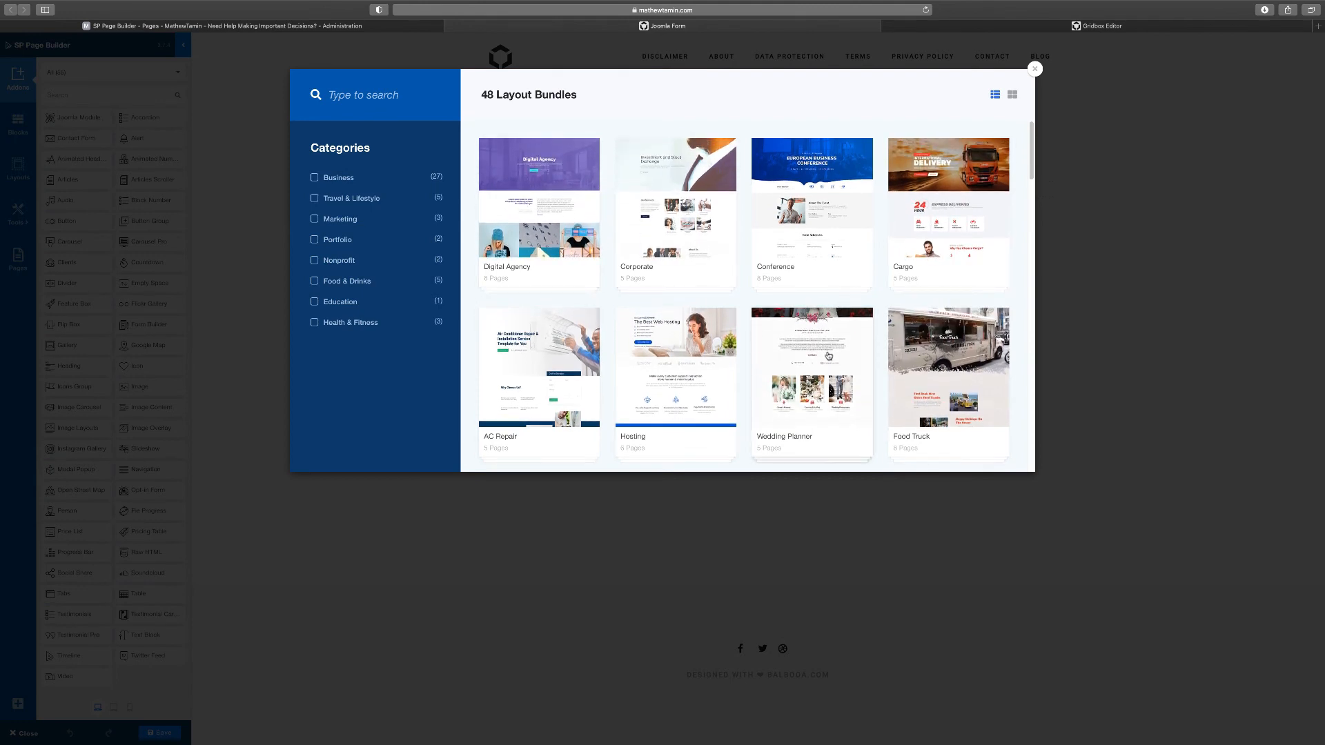
pyautogui.click(1034, 68)
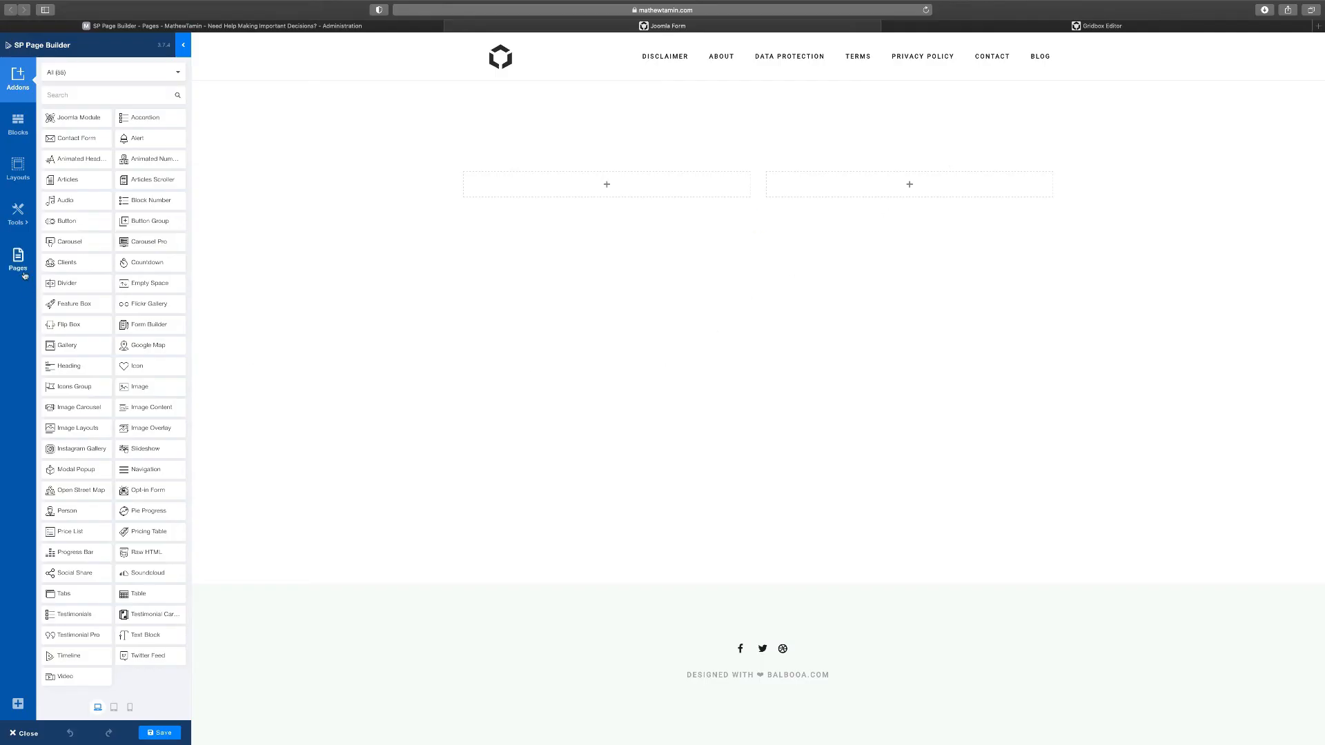
pyautogui.click(16, 216)
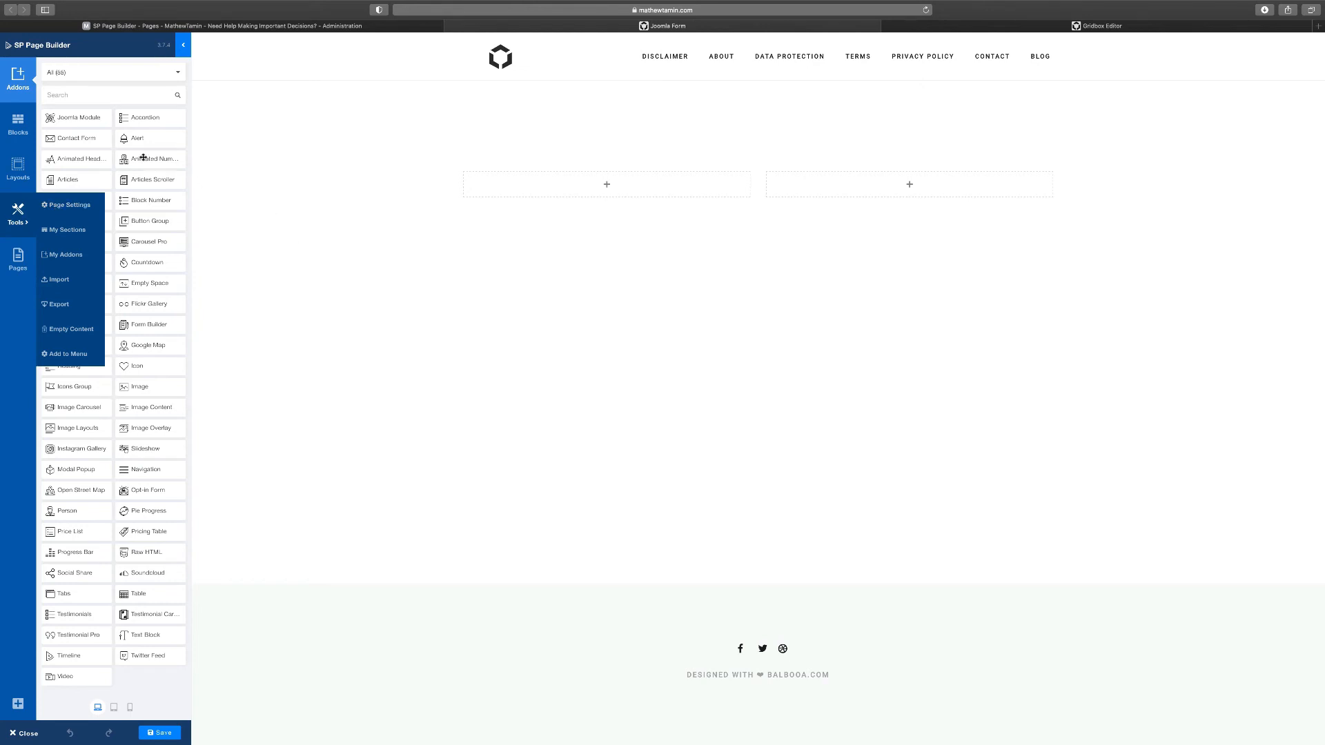
pyautogui.click(20, 79)
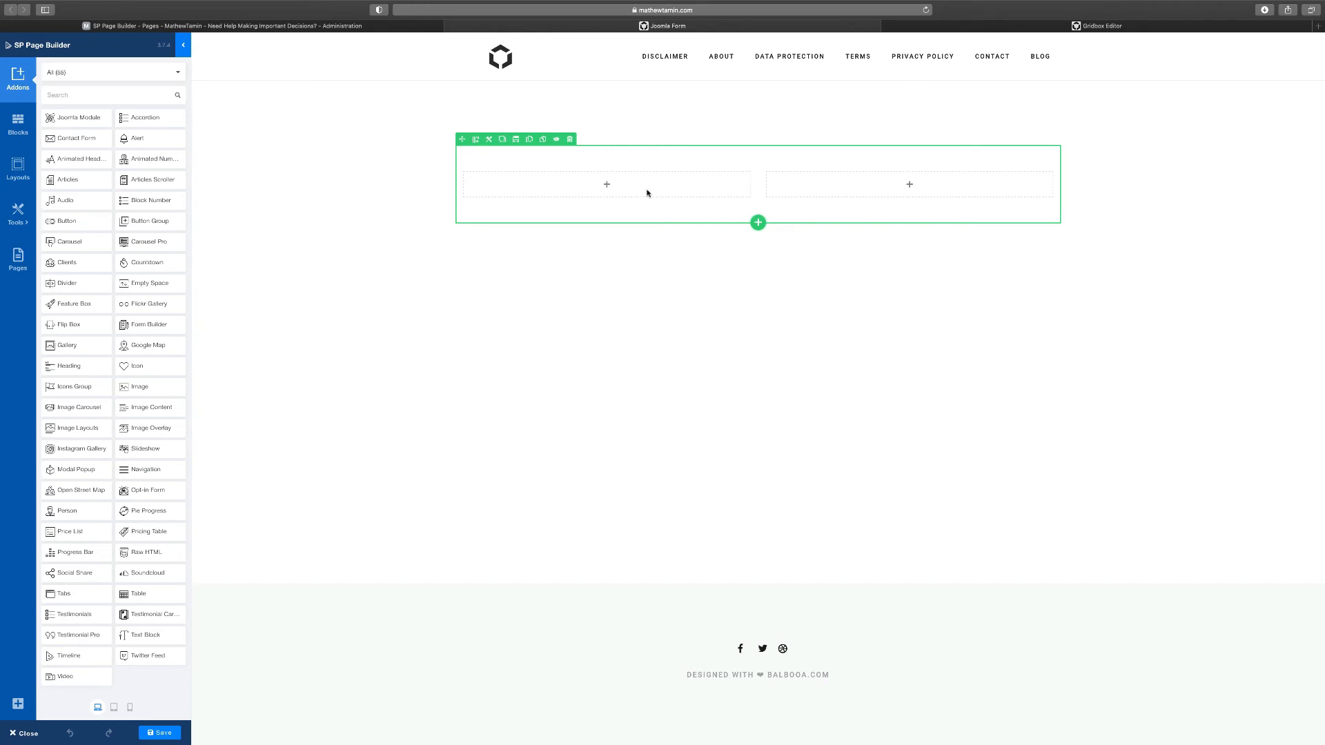
pyautogui.click(113, 95)
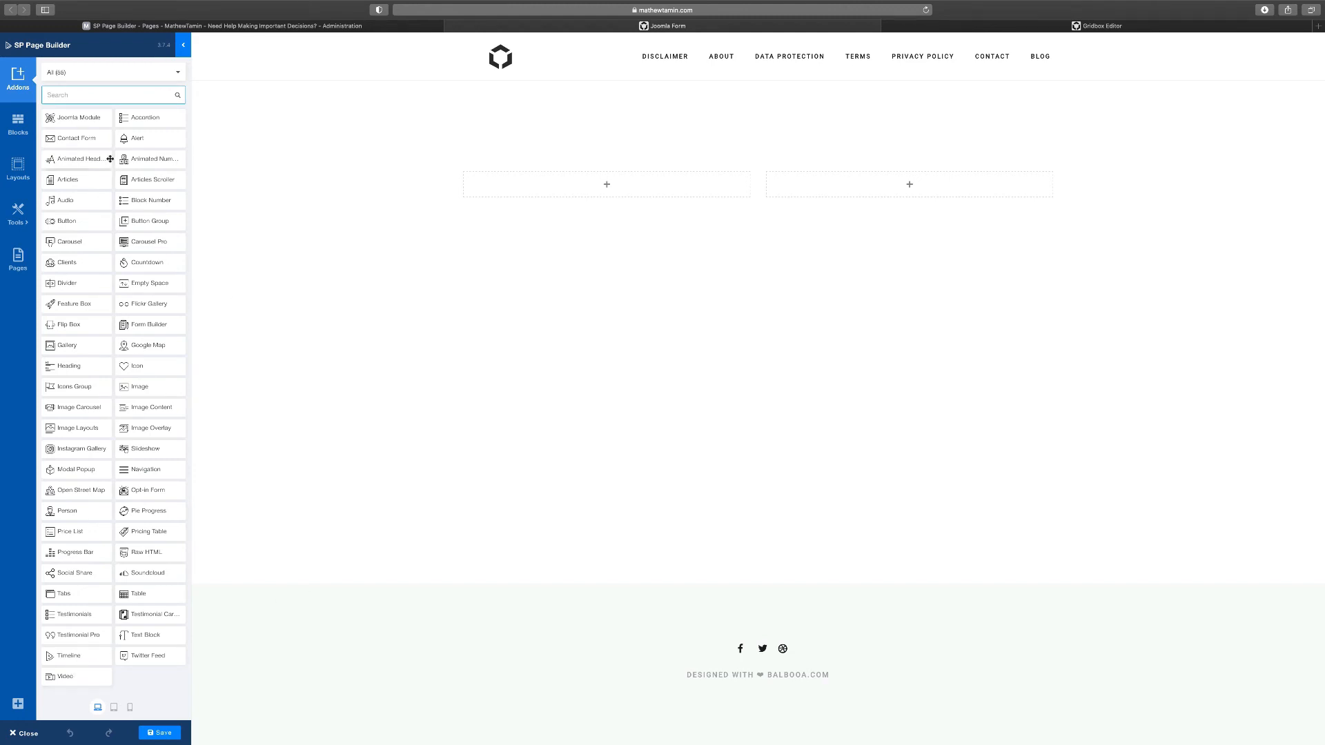
pyautogui.write('vid')
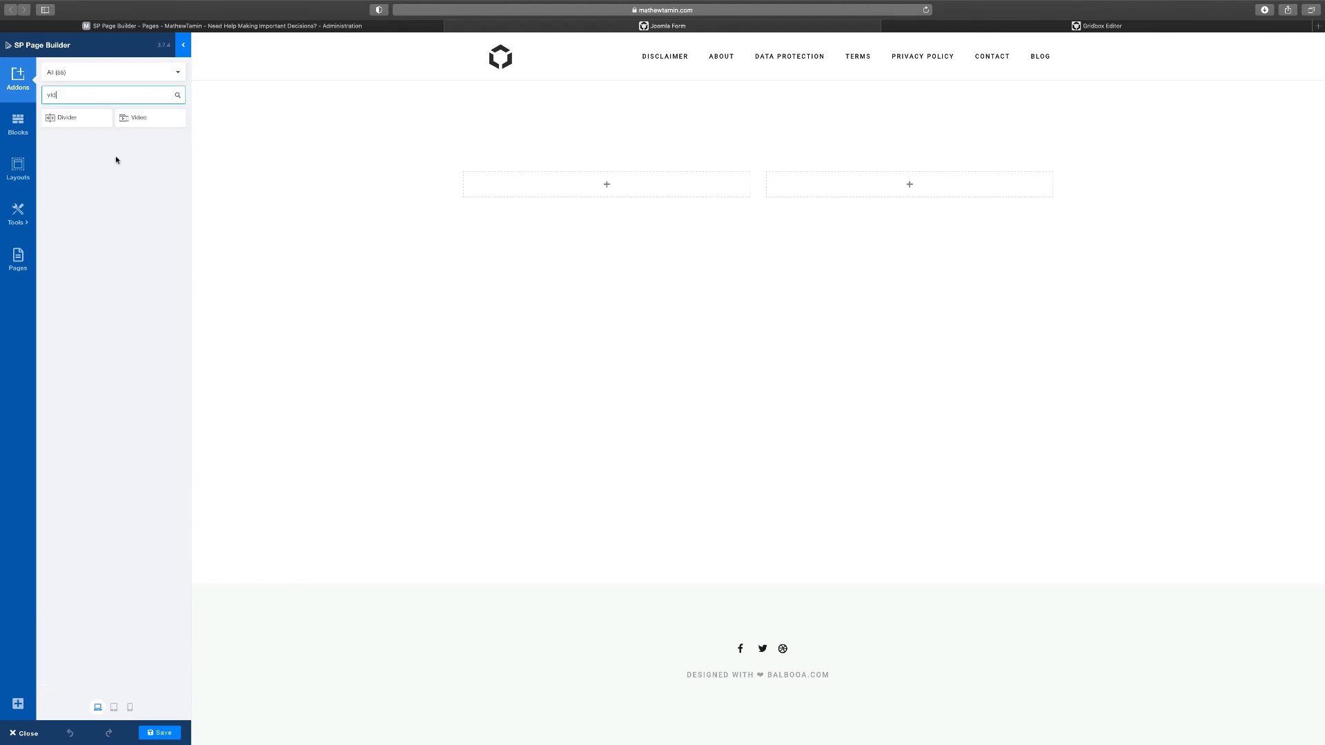
# Place the Video addon in the left column and a Joomla Module addon in the right column
pyautogui.moveTo(143, 115); pyautogui.dragTo(910, 185)
pyautogui.click(1015, 27)
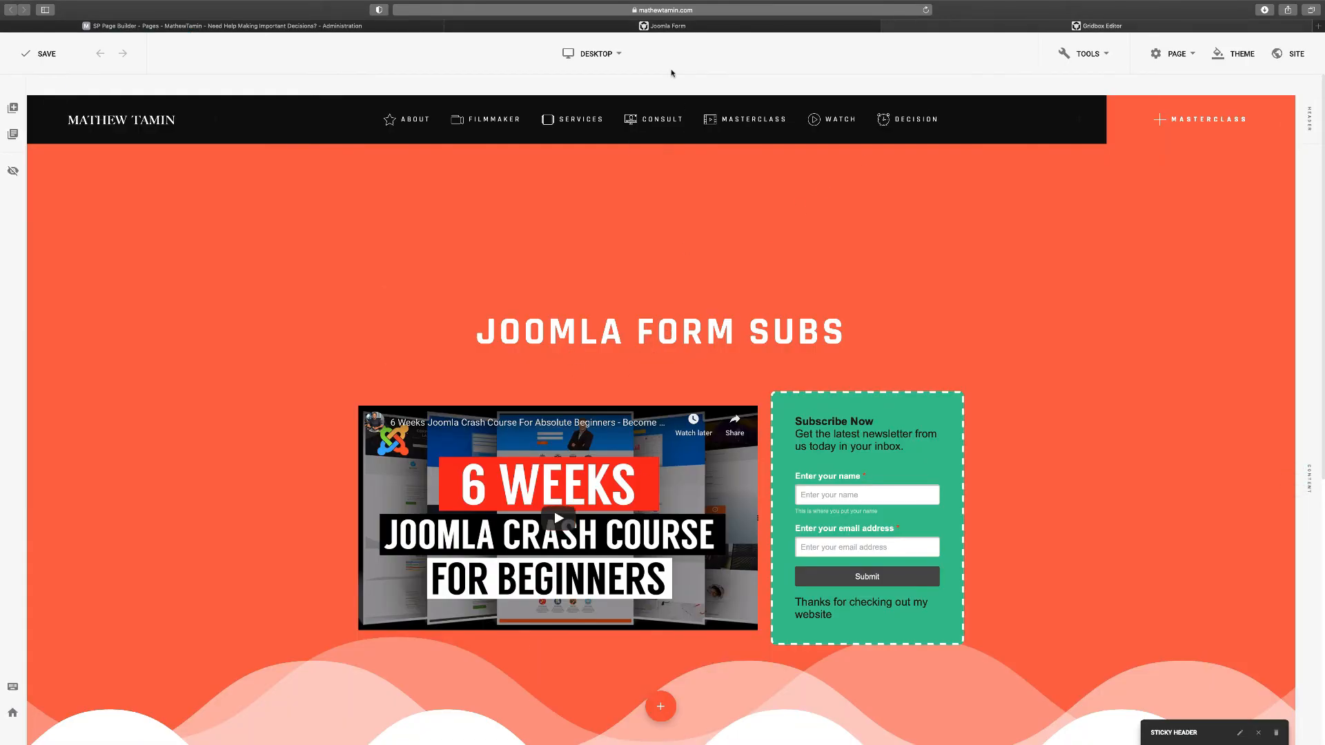
pyautogui.click(557, 29)
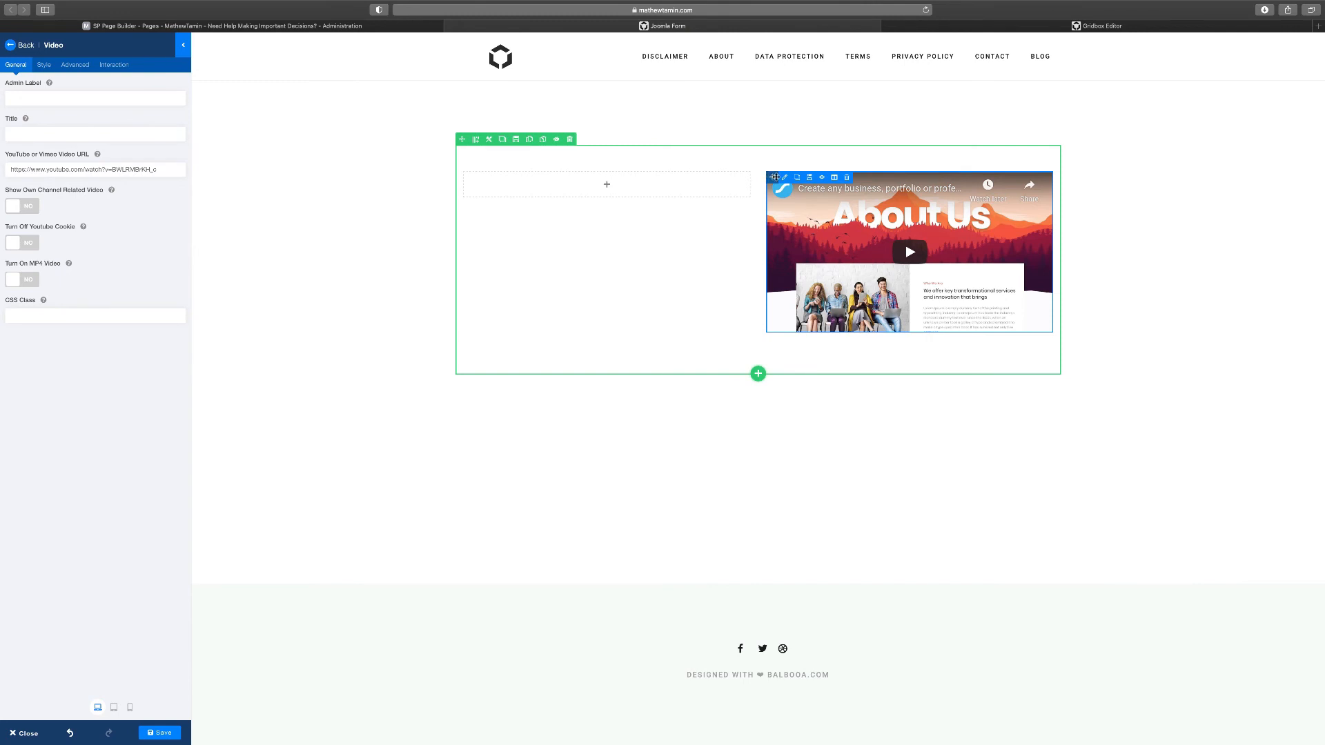
pyautogui.moveTo(773, 177); pyautogui.dragTo(558, 185)
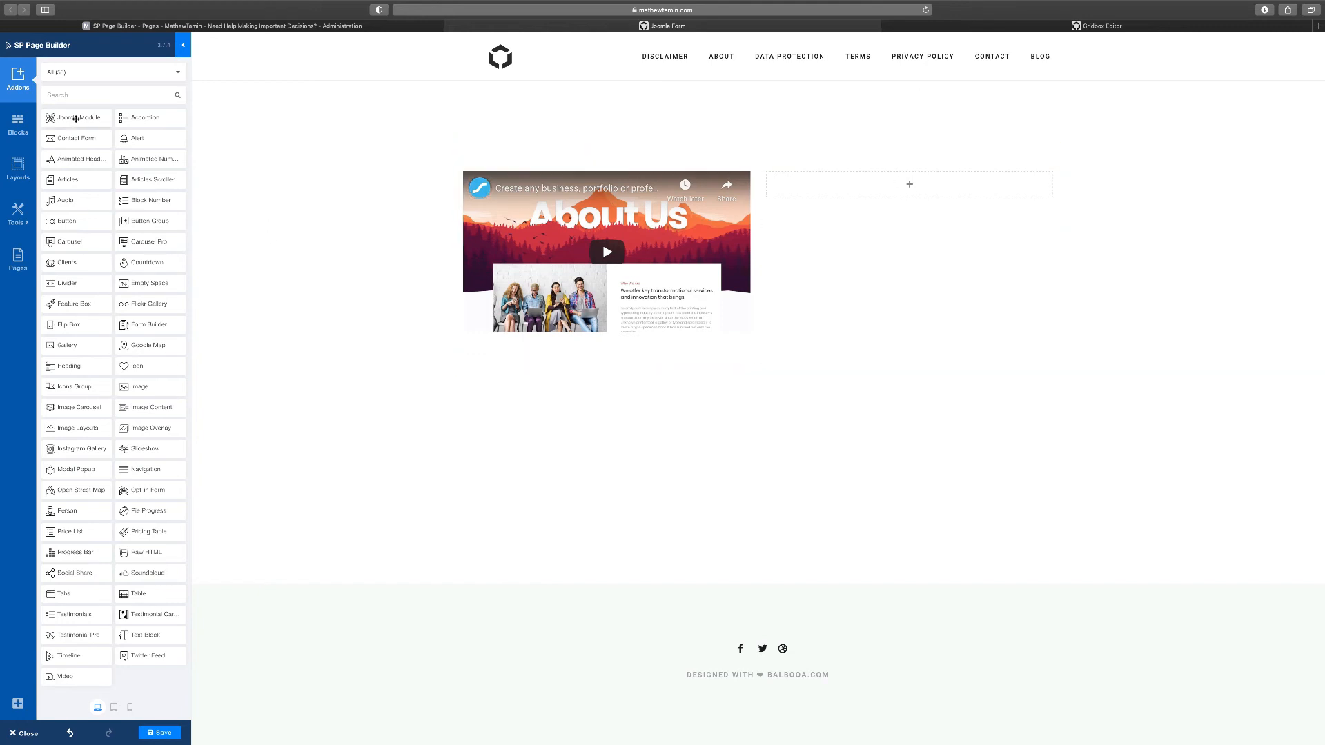
pyautogui.moveTo(76, 119); pyautogui.dragTo(841, 200)
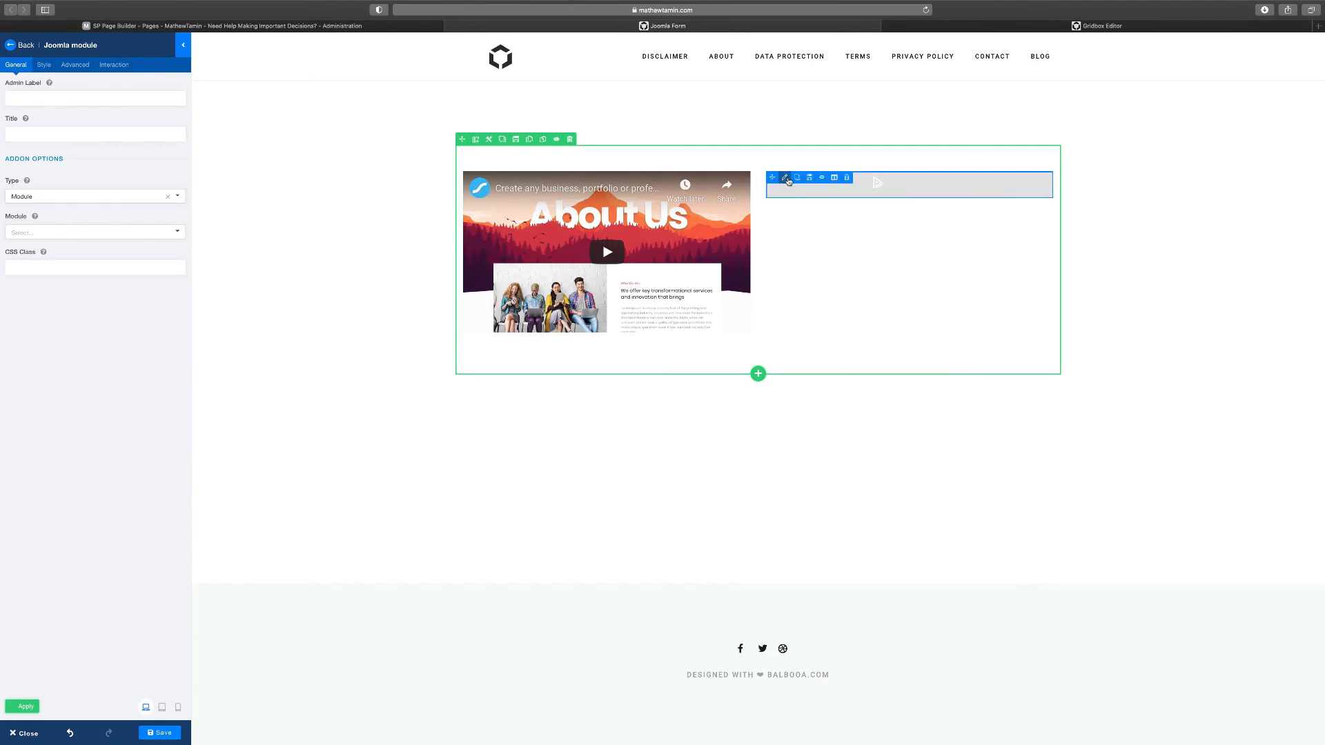
# Set the module addon to Type Module, showing the 'Joomla form' module, titled 'Joomla form'
pyautogui.click(37, 196)
pyautogui.click(77, 170)
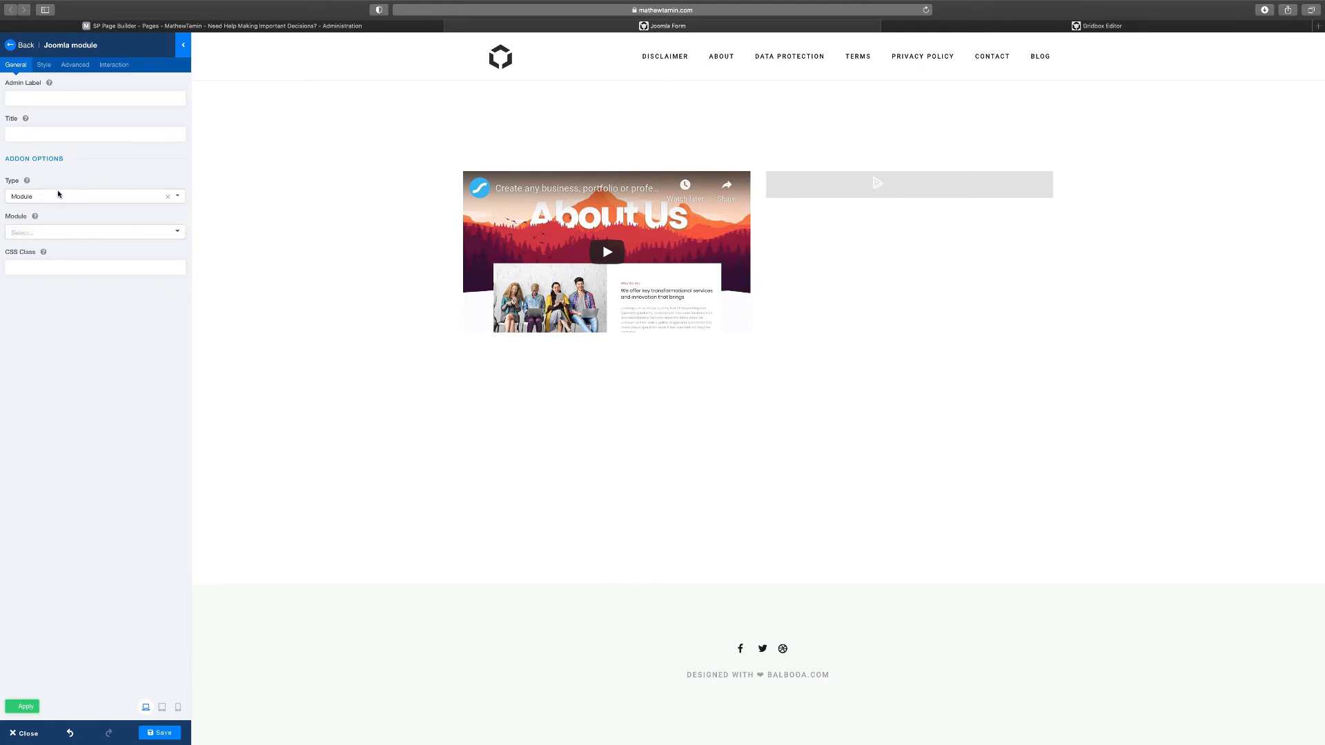
pyautogui.click(51, 233)
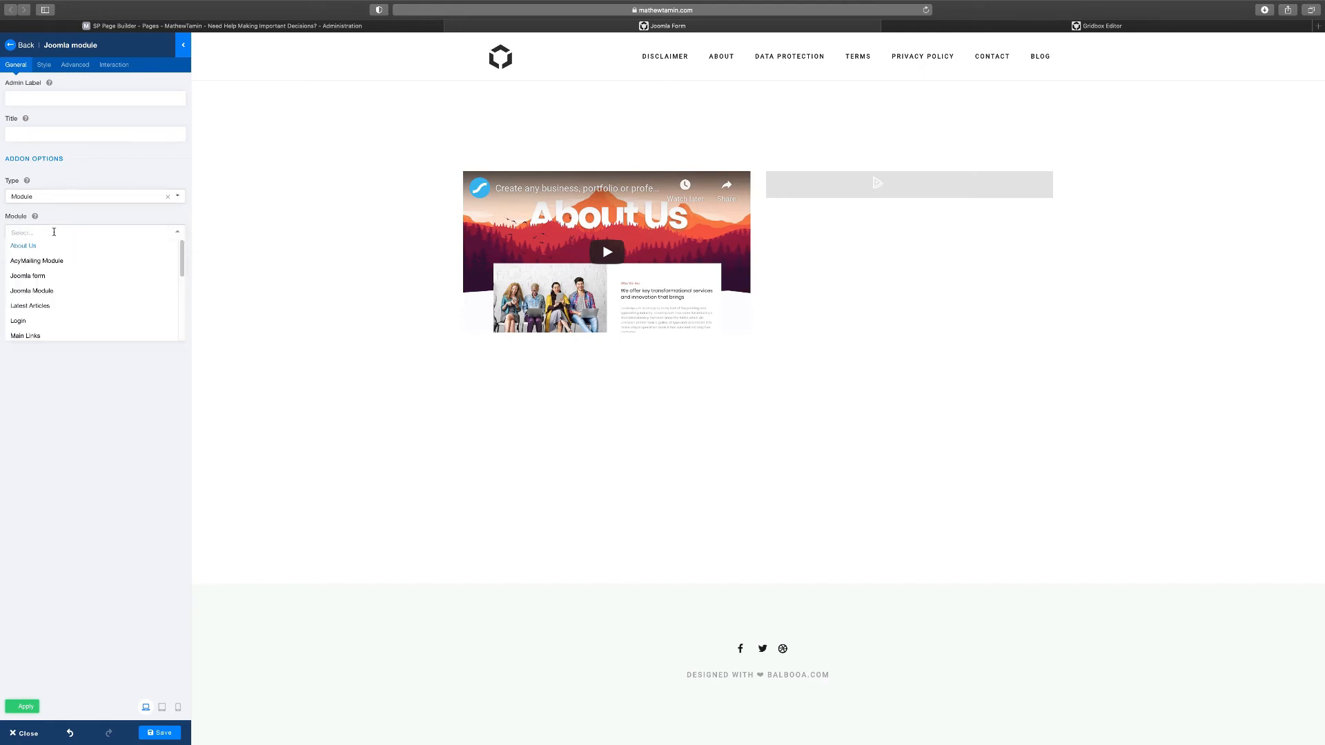
pyautogui.click(40, 277)
pyautogui.click(41, 131)
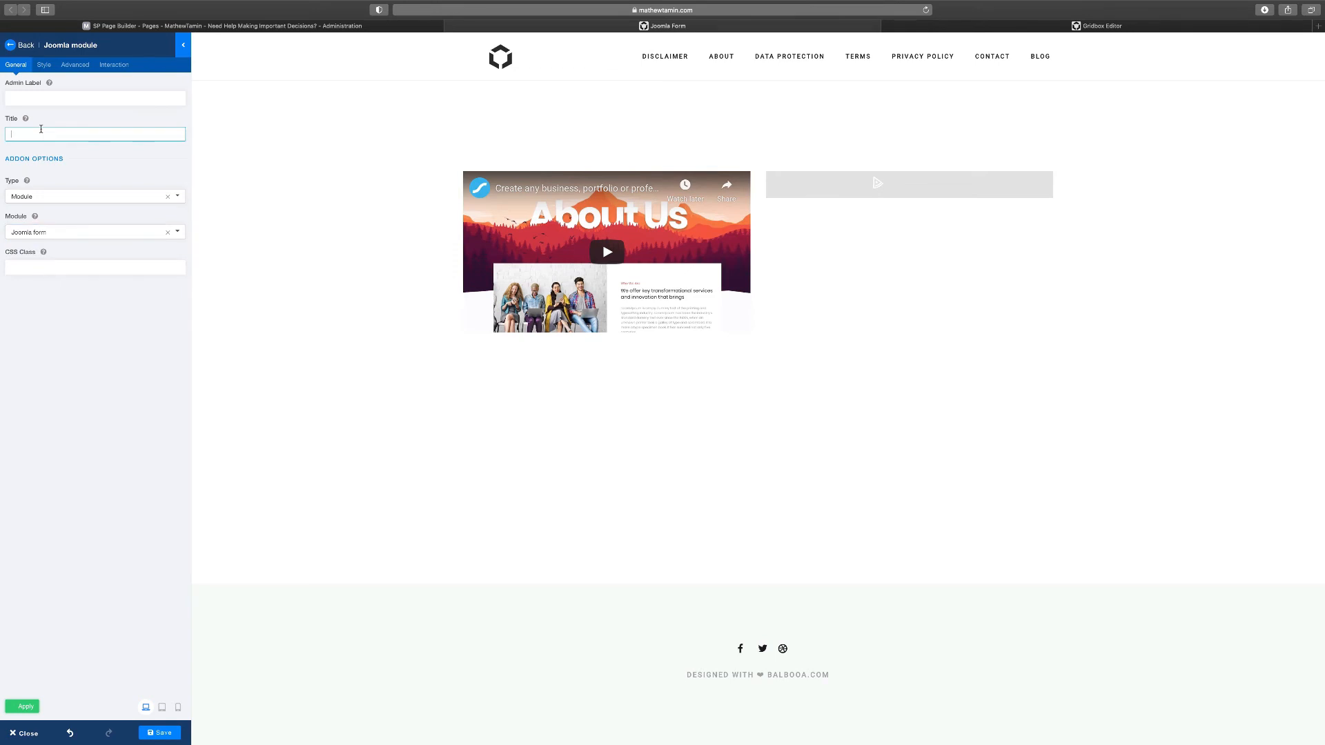
pyautogui.write('Subsc')
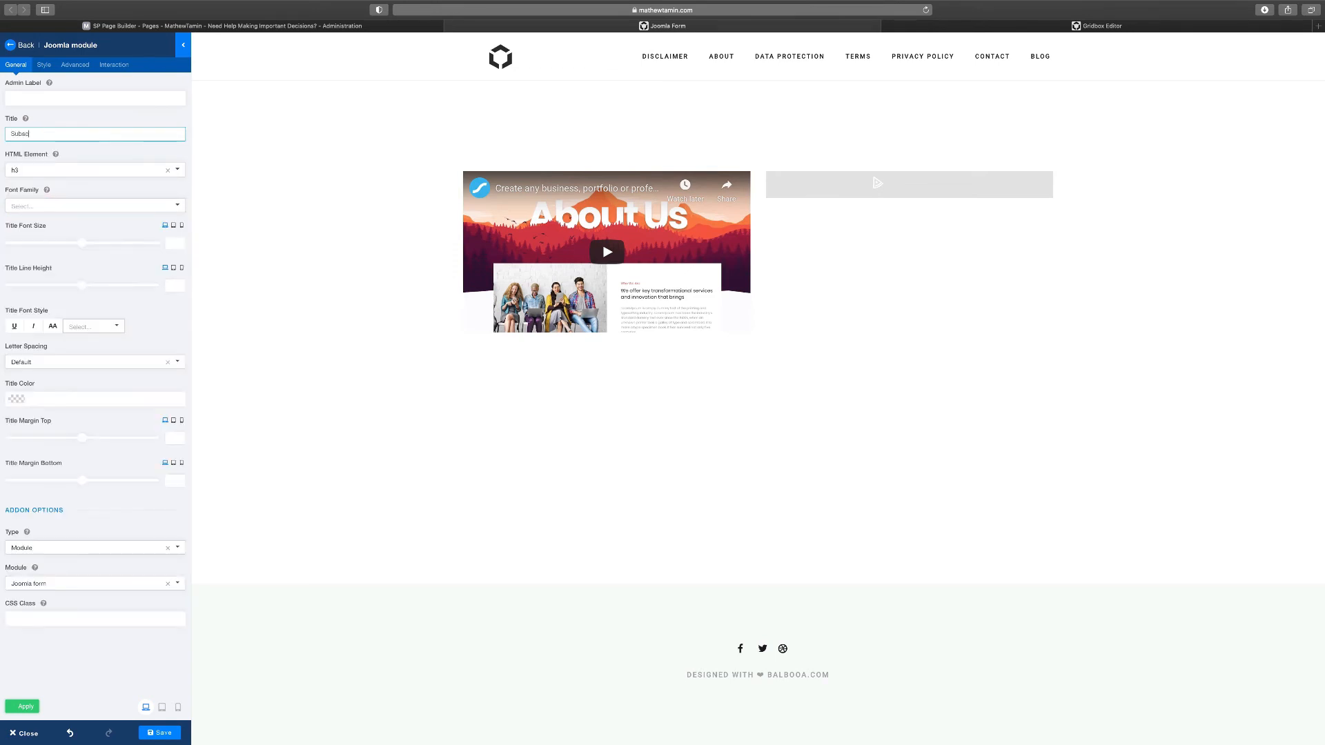
pyautogui.press('BackSpace')
pyautogui.press('BackSpace')
pyautogui.press('BackSpace')
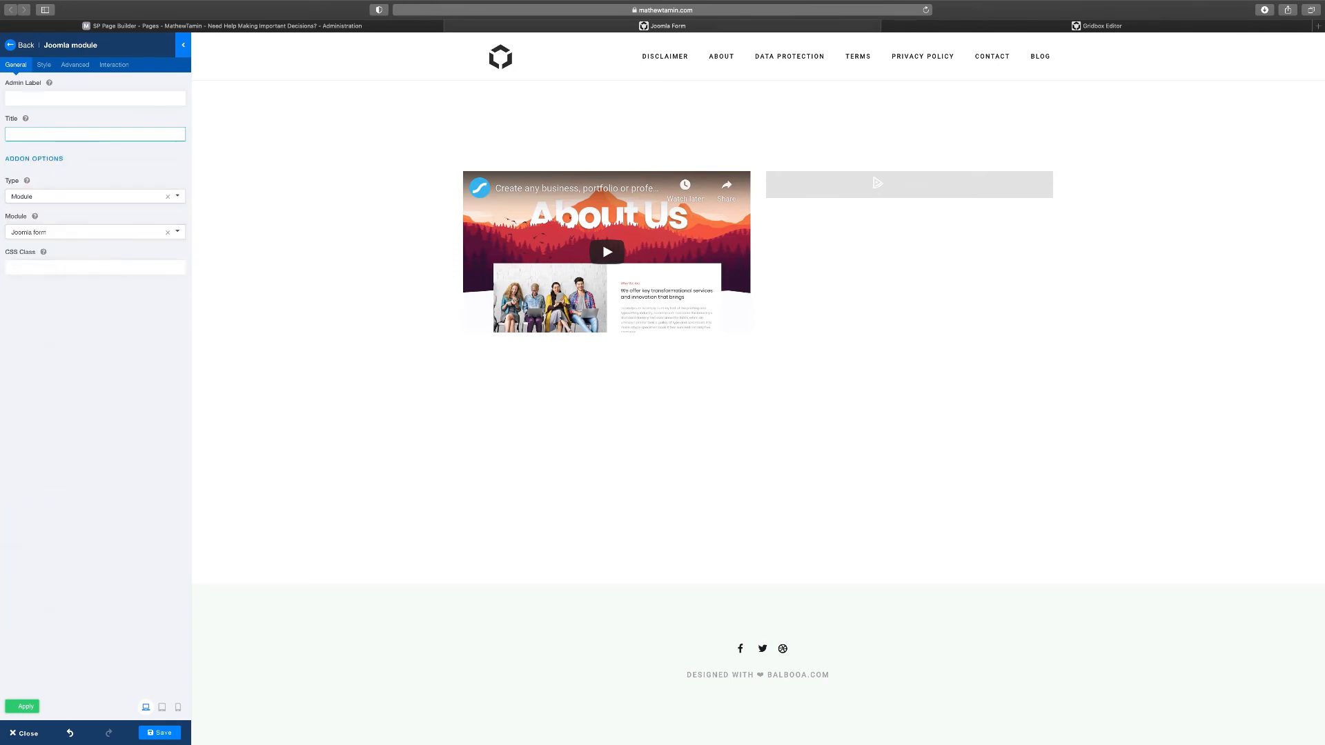
pyautogui.write('Joomla form')
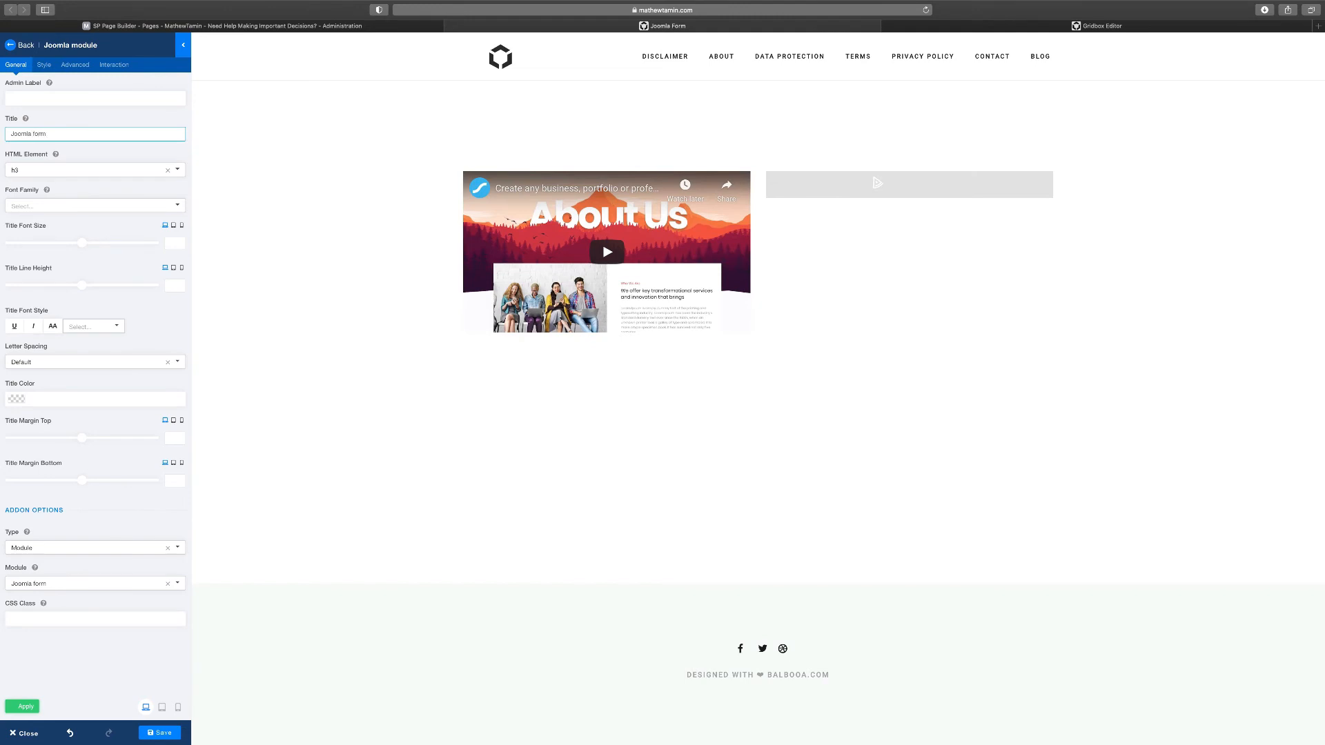
pyautogui.click(363, 376)
pyautogui.click(10, 46)
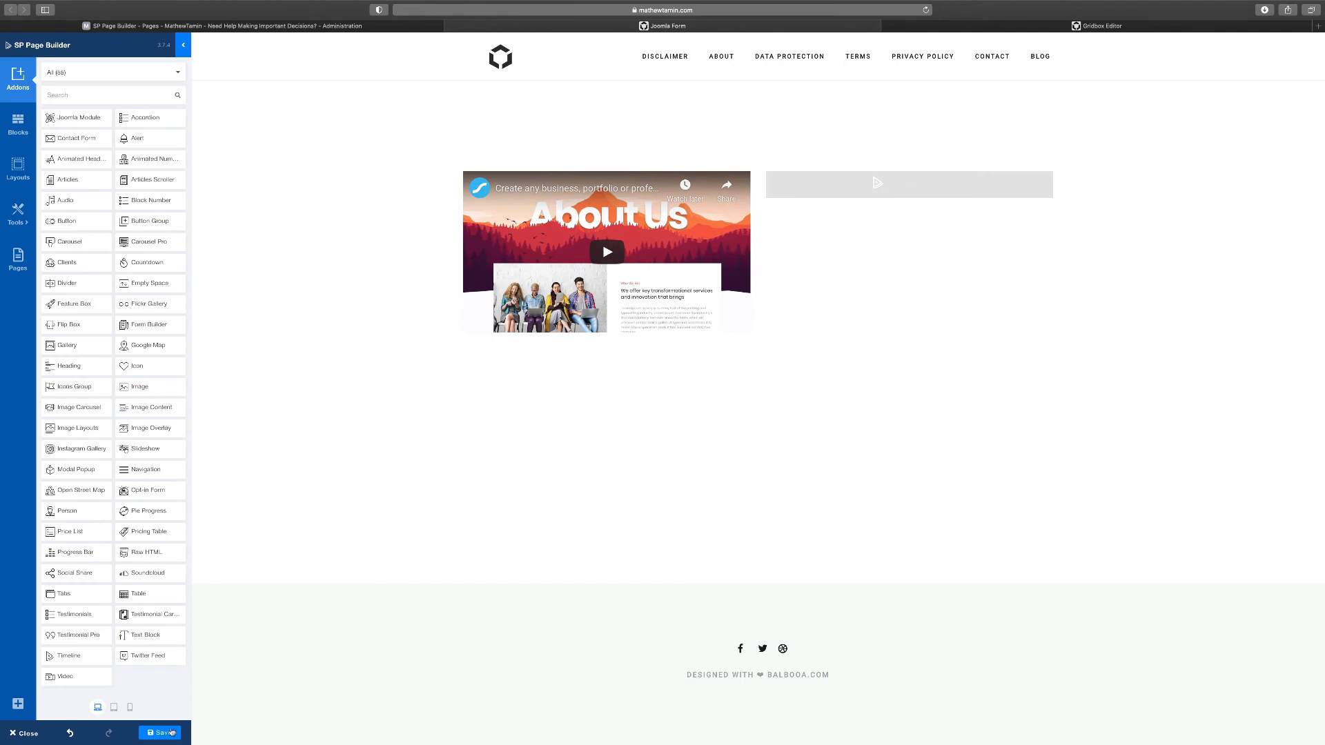
# Preview the page at tablet, mobile, then desktop width, and save it
pyautogui.click(114, 709)
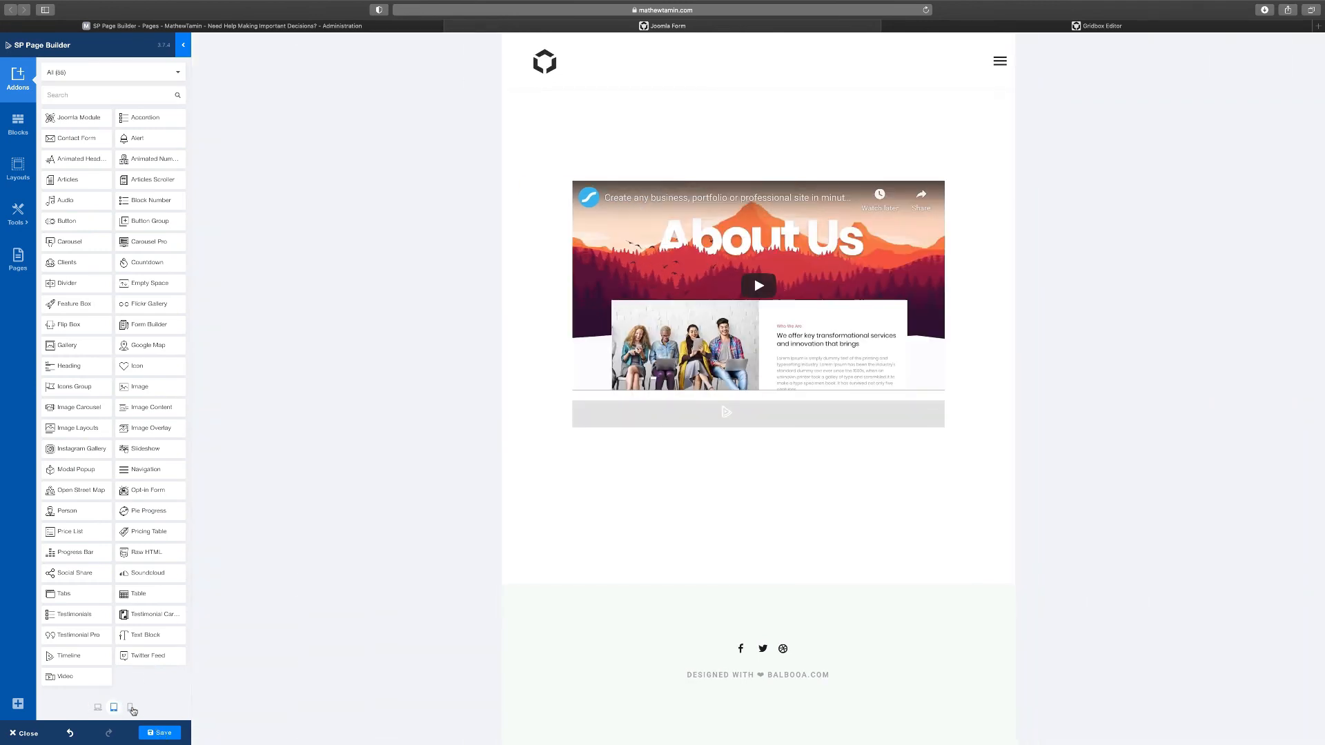
pyautogui.click(130, 708)
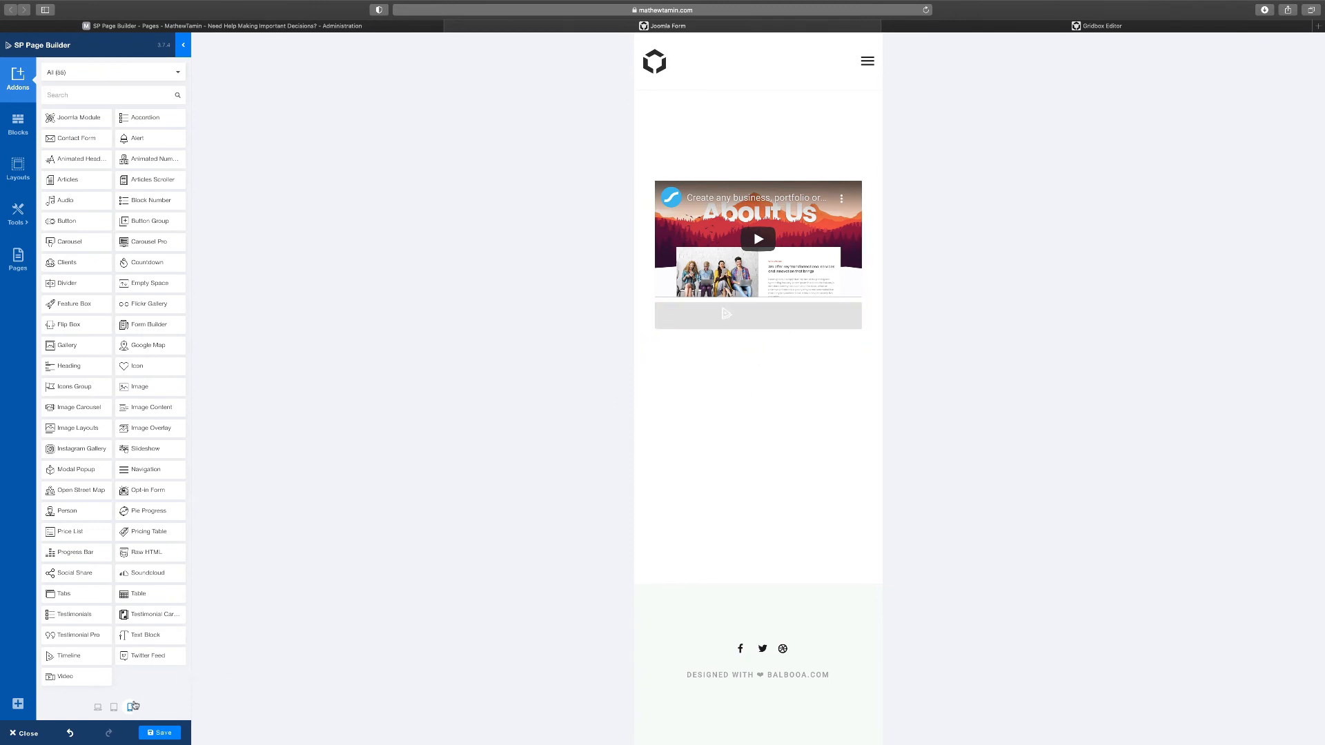
pyautogui.click(98, 708)
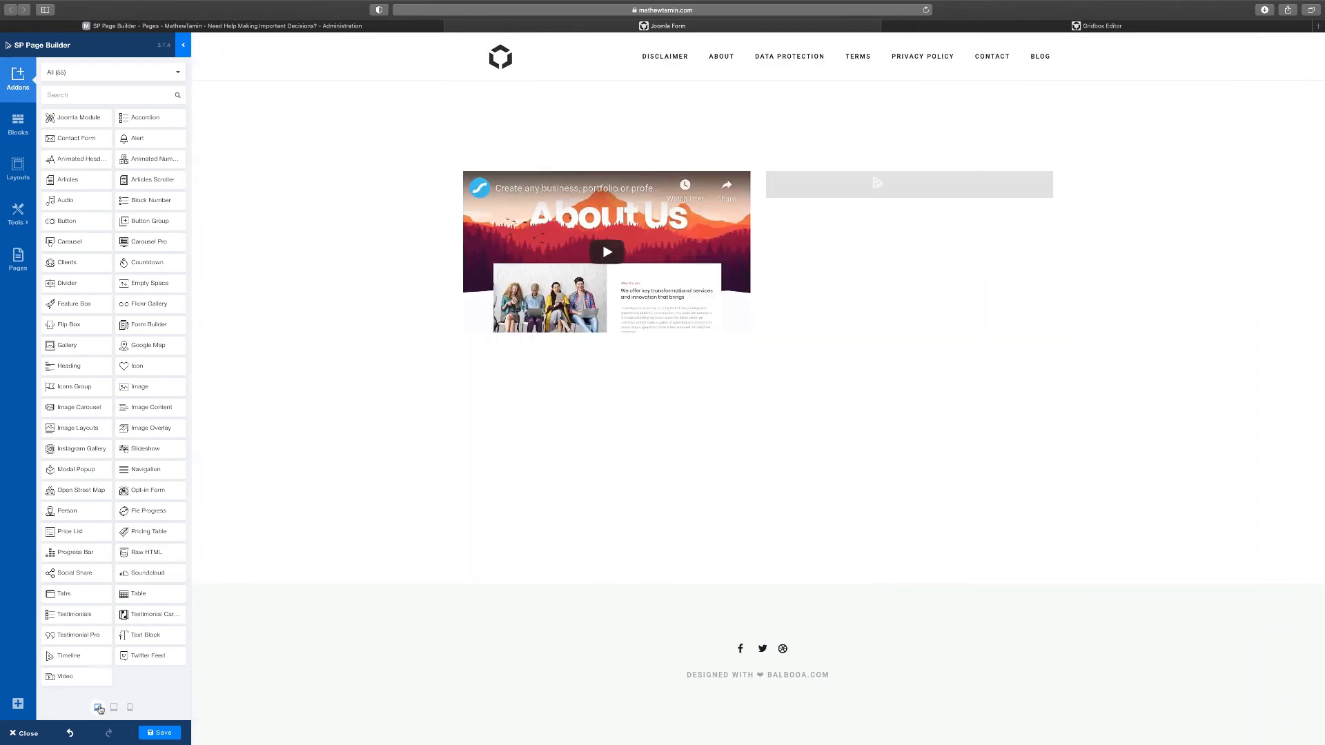
pyautogui.click(158, 736)
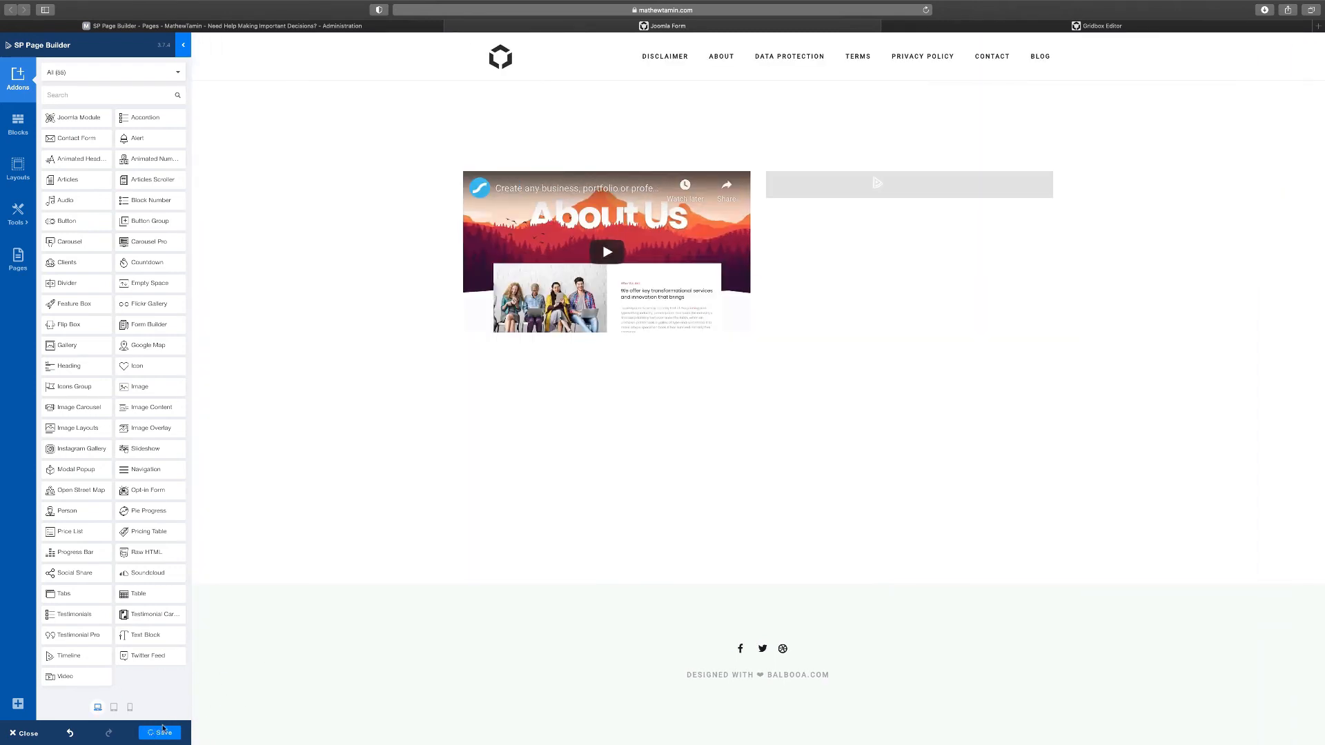
# Collapse the addons sidebar to widen the page, then bring it back
pyautogui.click(182, 46)
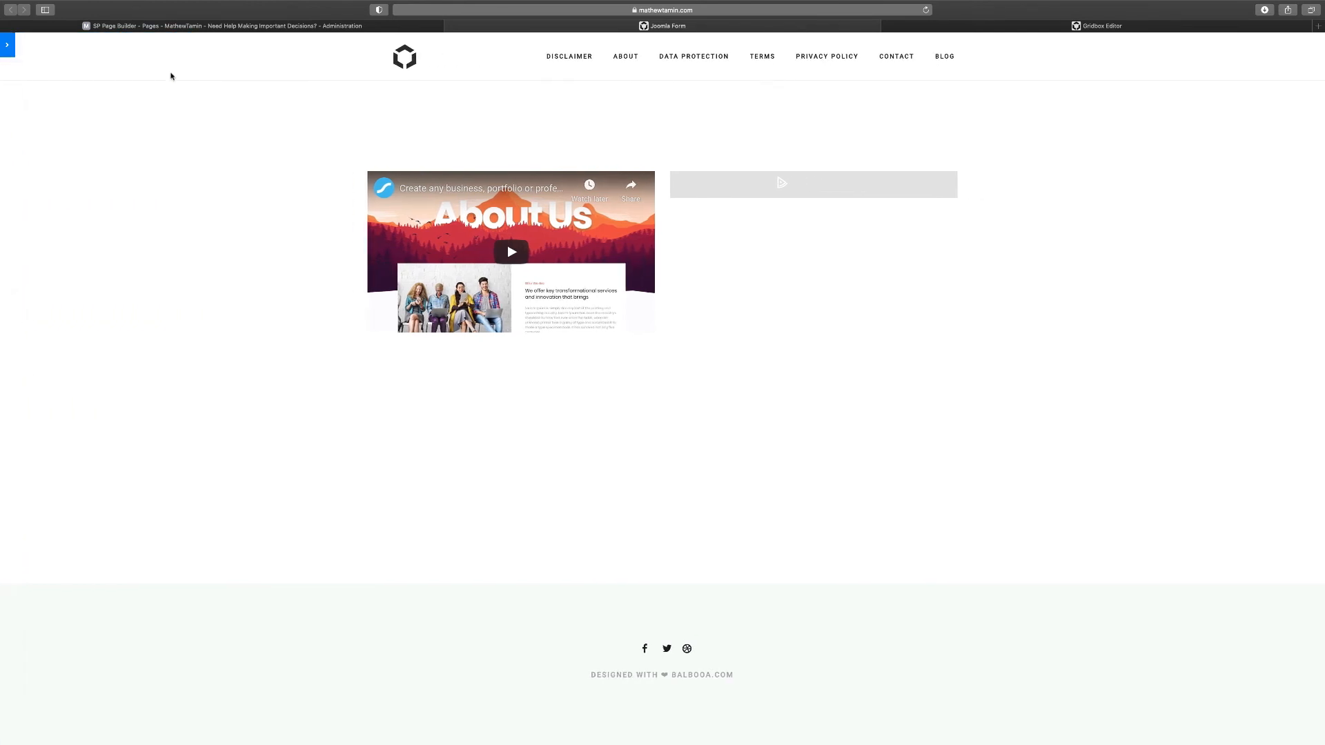
pyautogui.moveTo(480, 265)
pyautogui.click(8, 45)
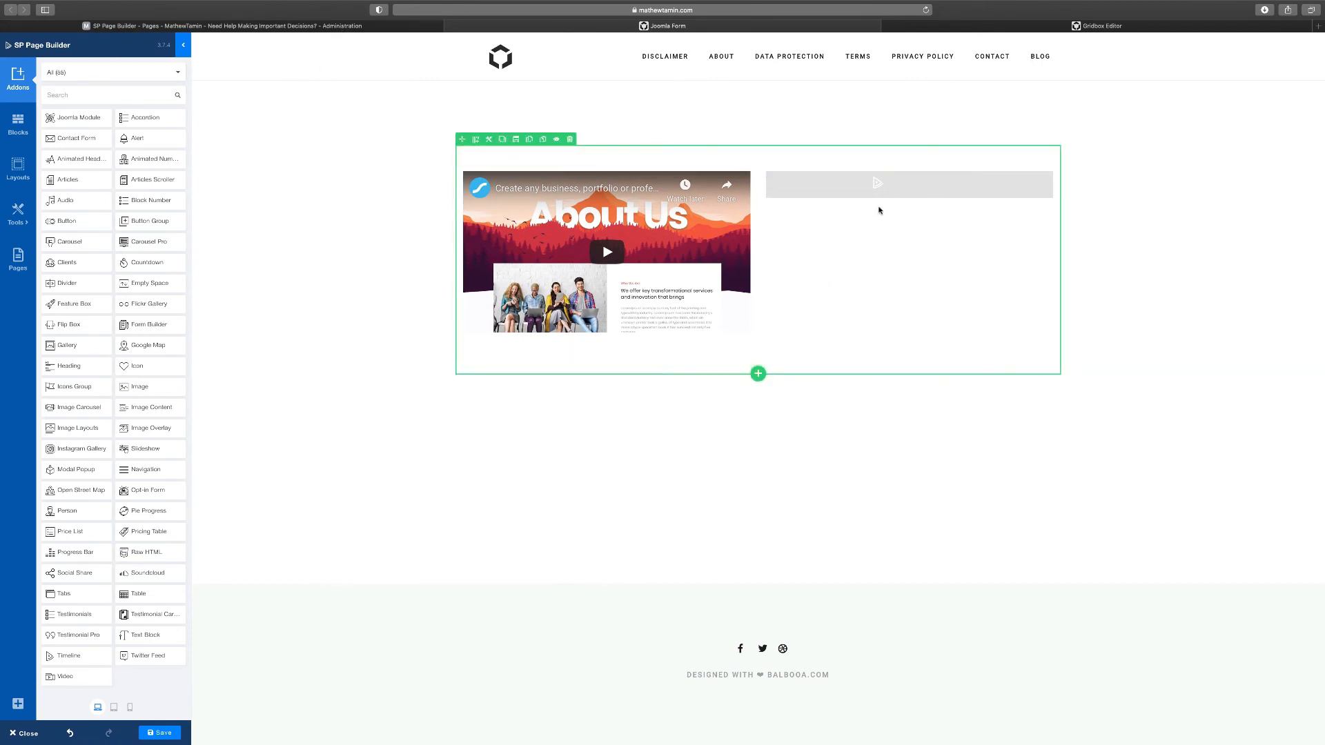
pyautogui.moveTo(773, 179)
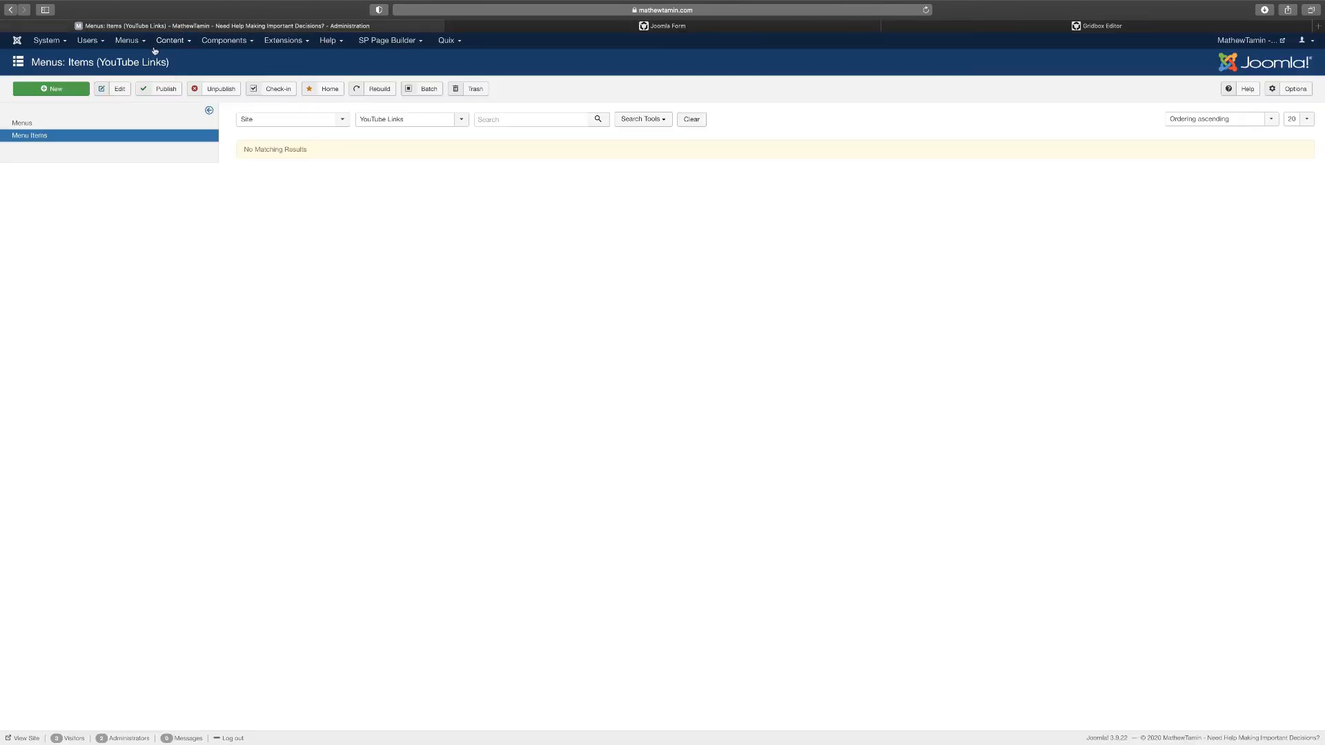
# Start a new YouTube Links menu item titled 'Joomla form'
pyautogui.click(128, 41)
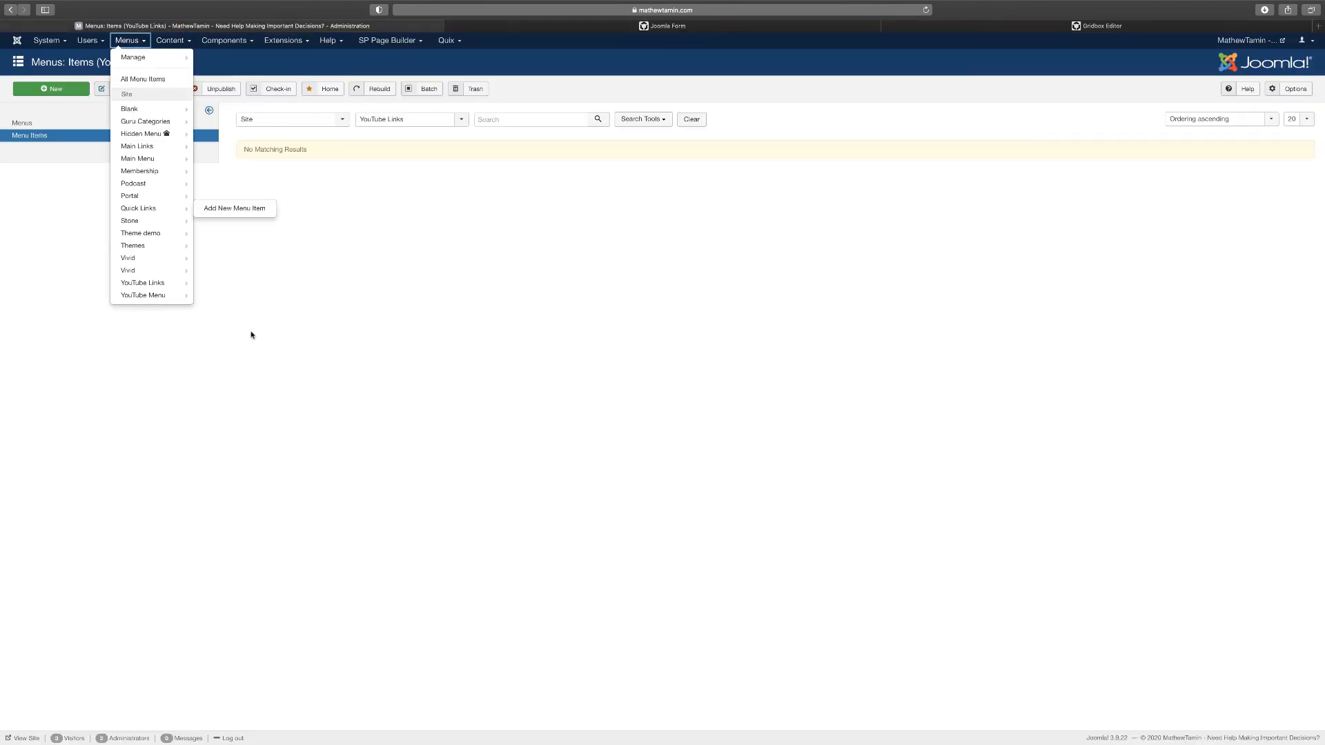
pyautogui.click(284, 319)
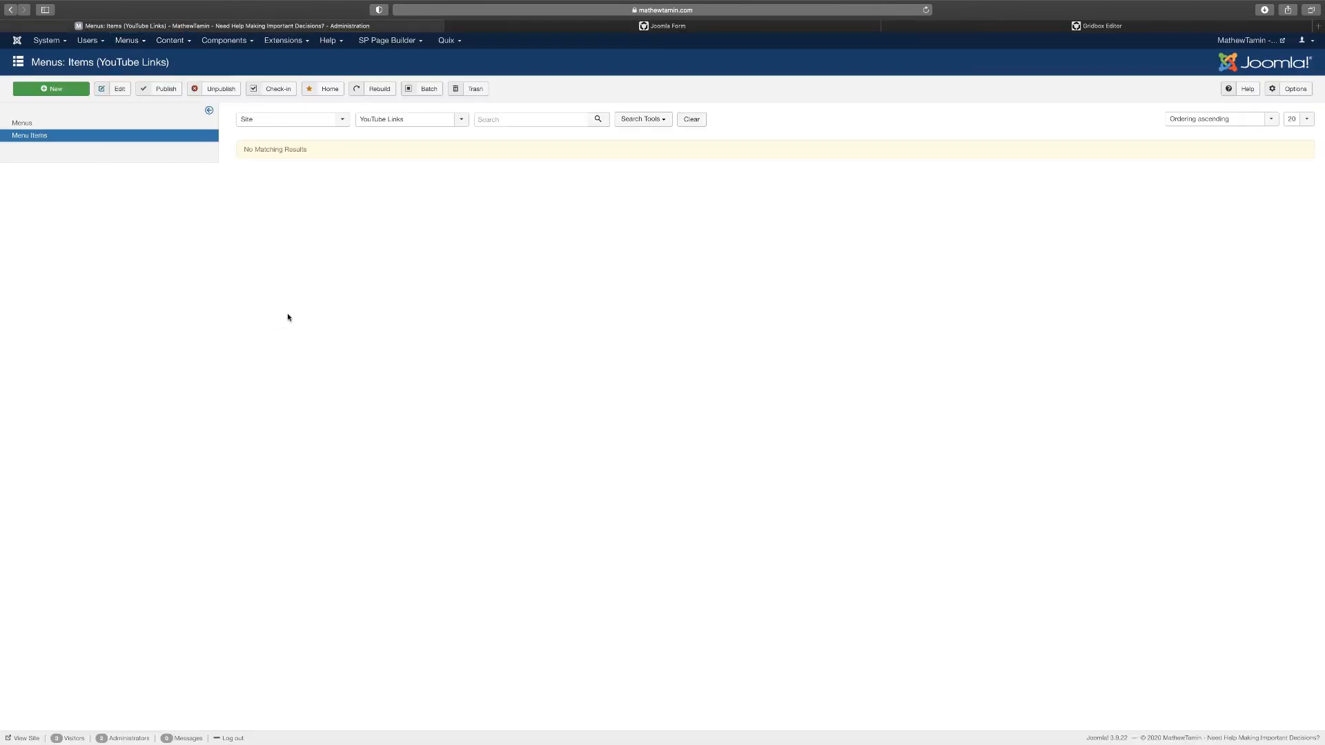
pyautogui.click(68, 91)
pyautogui.click(141, 123)
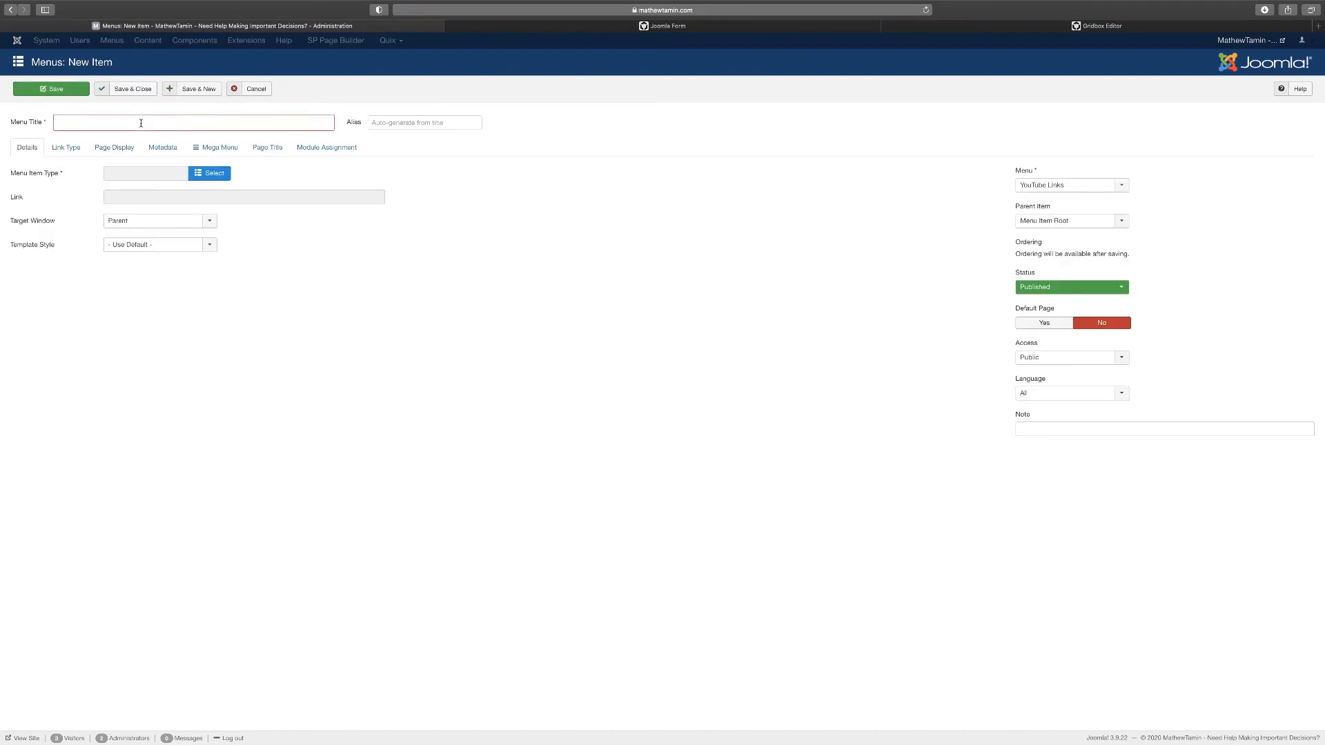
pyautogui.write('Joomla form')
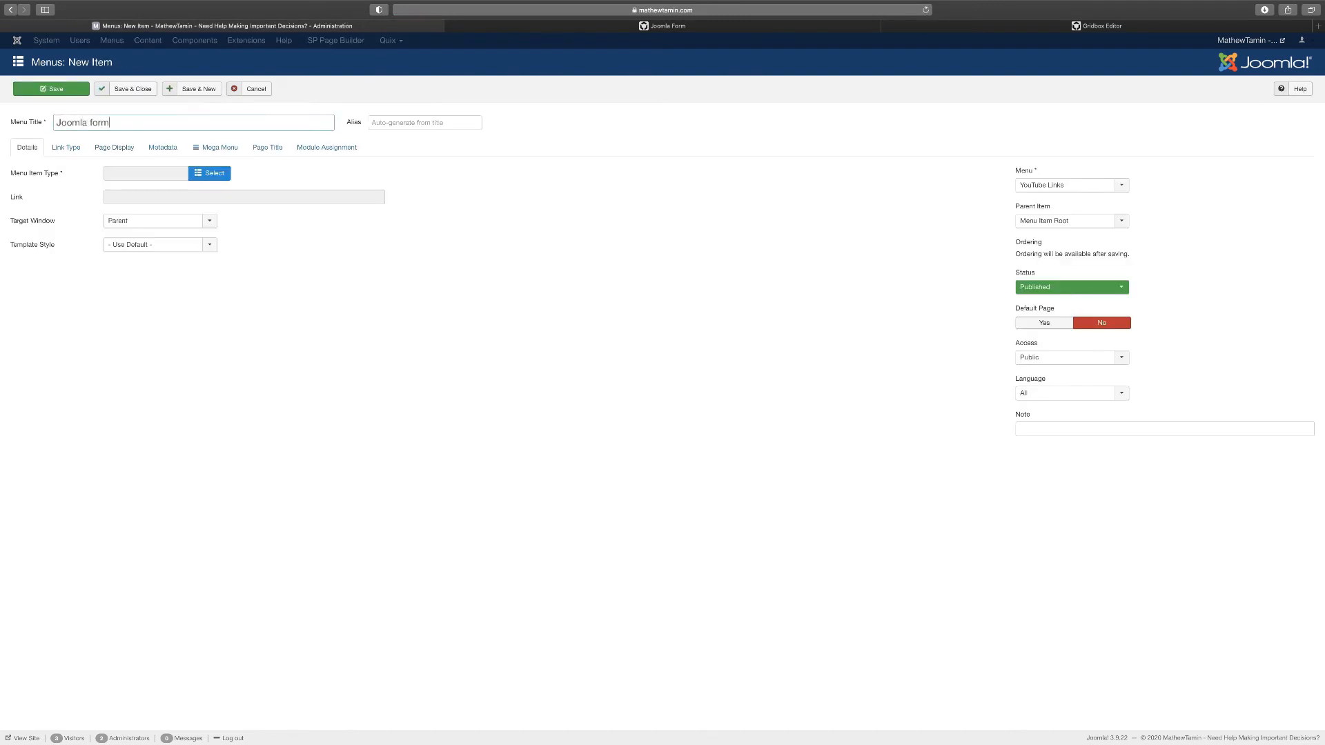
pyautogui.click(488, 242)
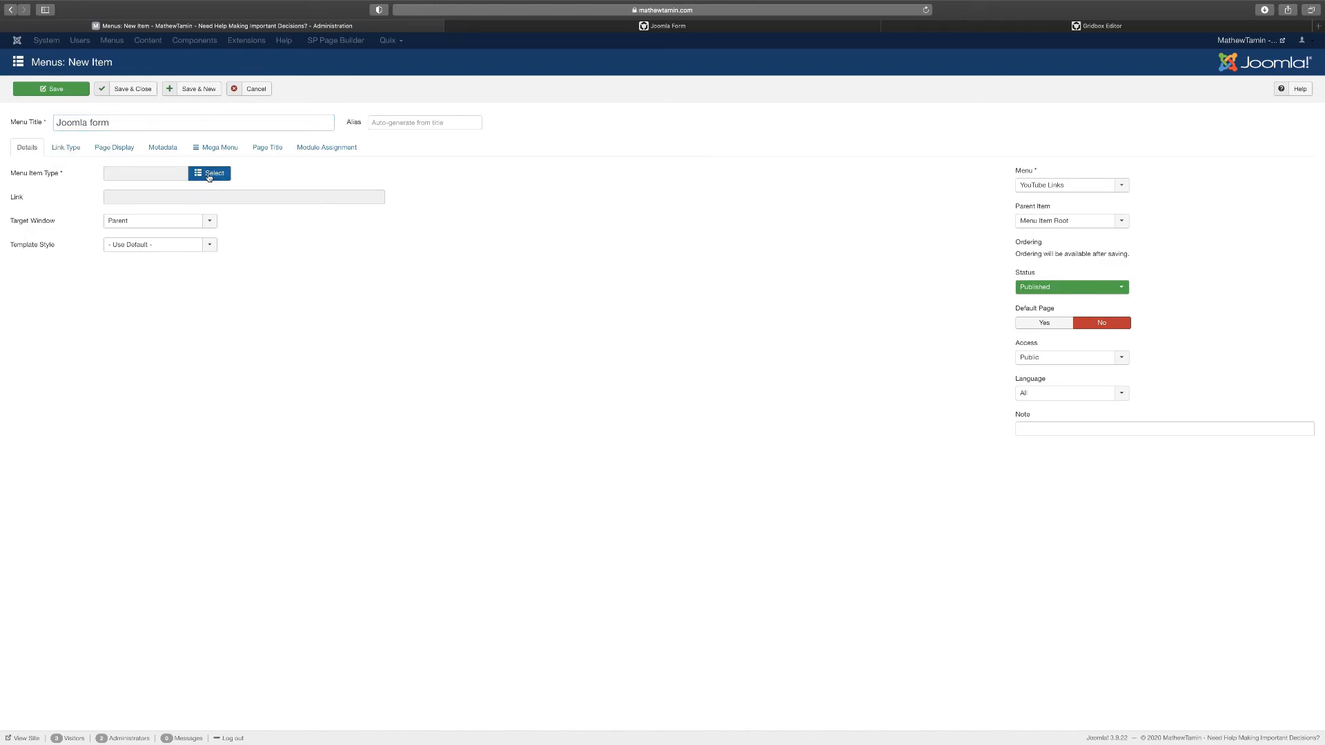
# Make the item an SP Page Builder Page opening 'Joomla Form', then save and close
pyautogui.click(208, 175)
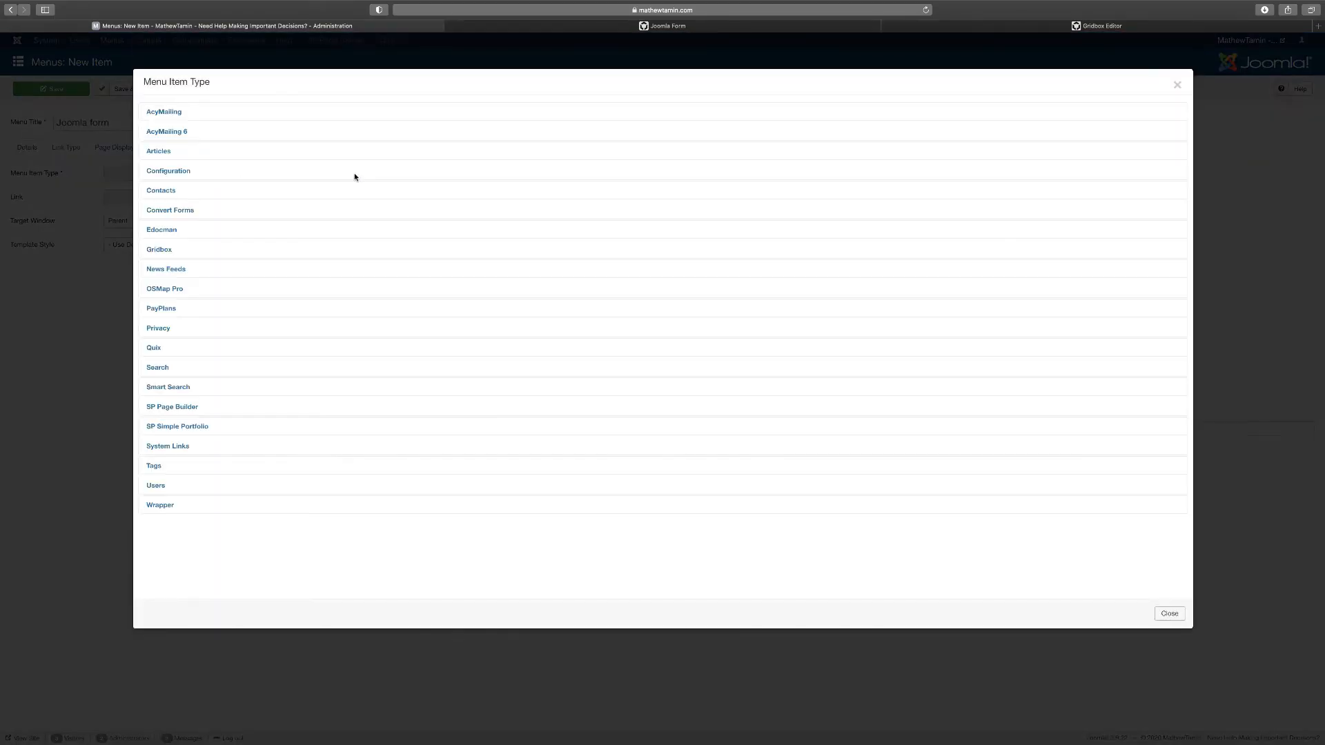
pyautogui.click(173, 408)
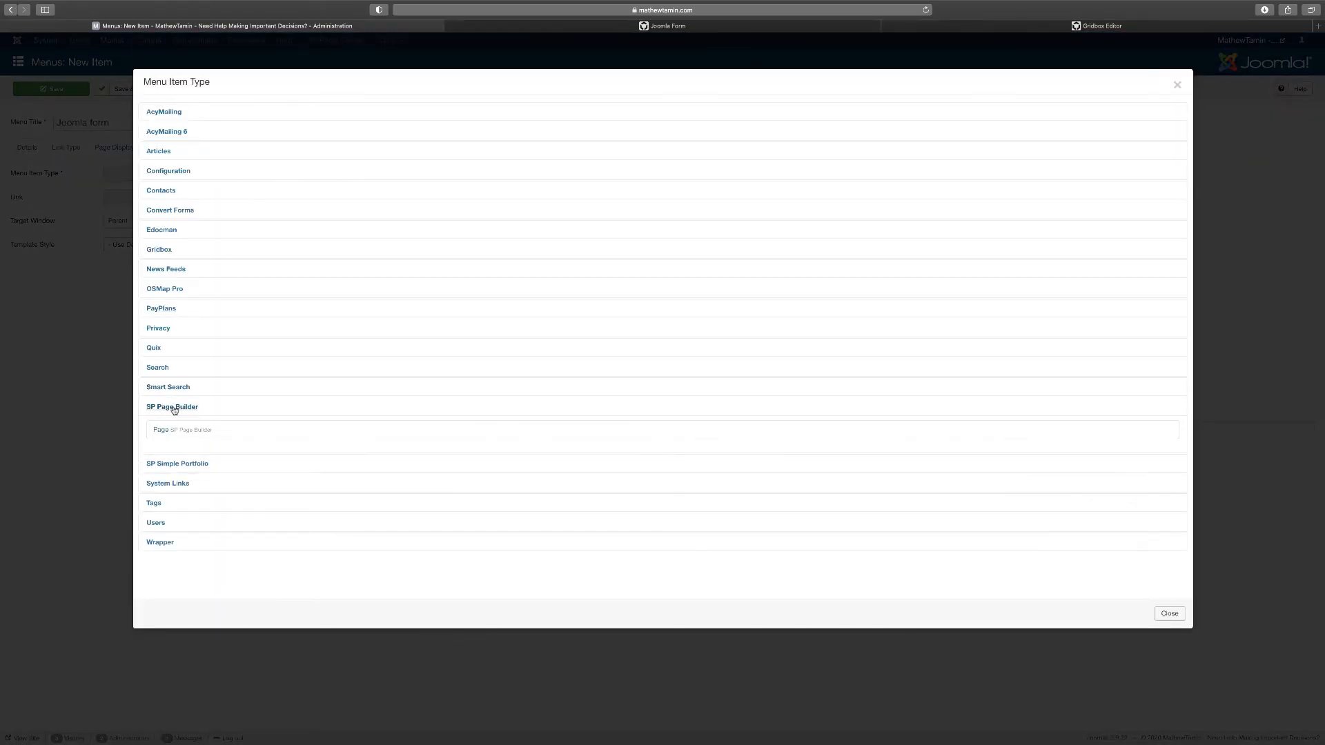
pyautogui.click(165, 427)
pyautogui.click(214, 200)
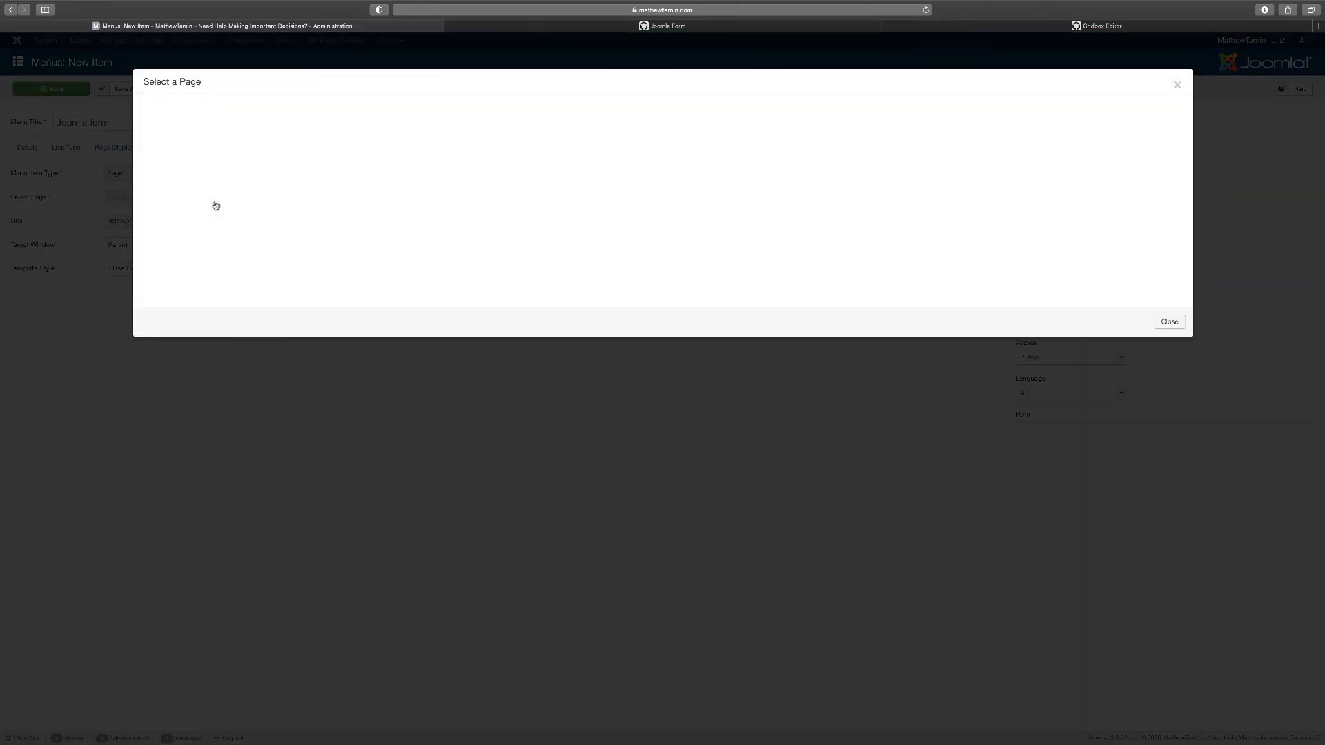
pyautogui.click(667, 30)
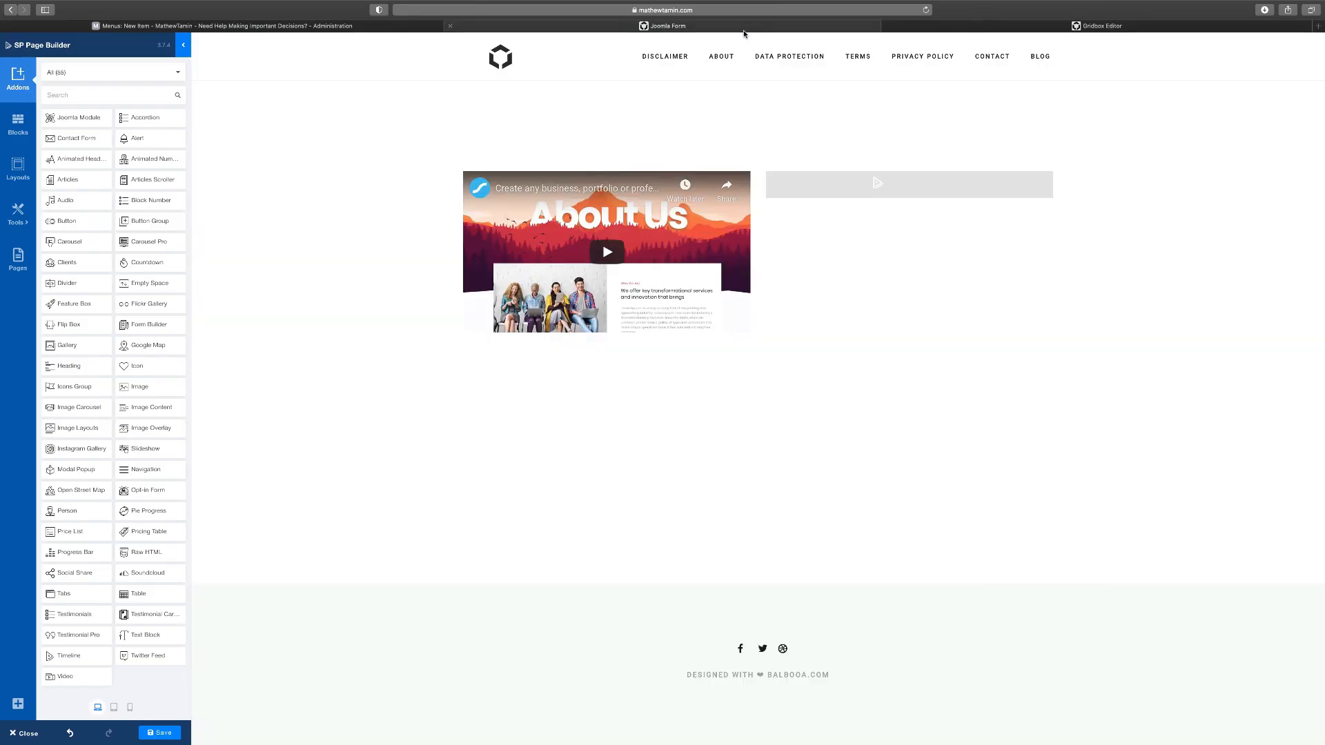
pyautogui.click(164, 734)
pyautogui.click(352, 28)
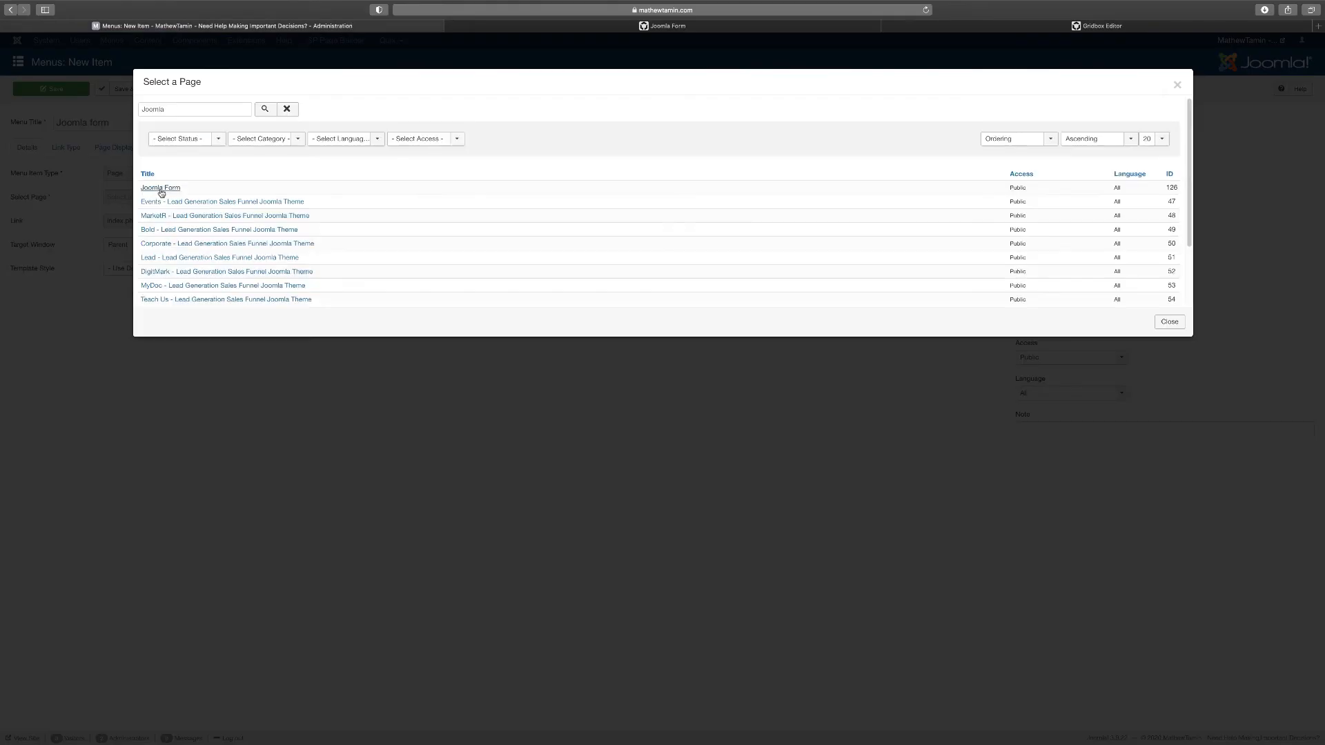
pyautogui.click(161, 188)
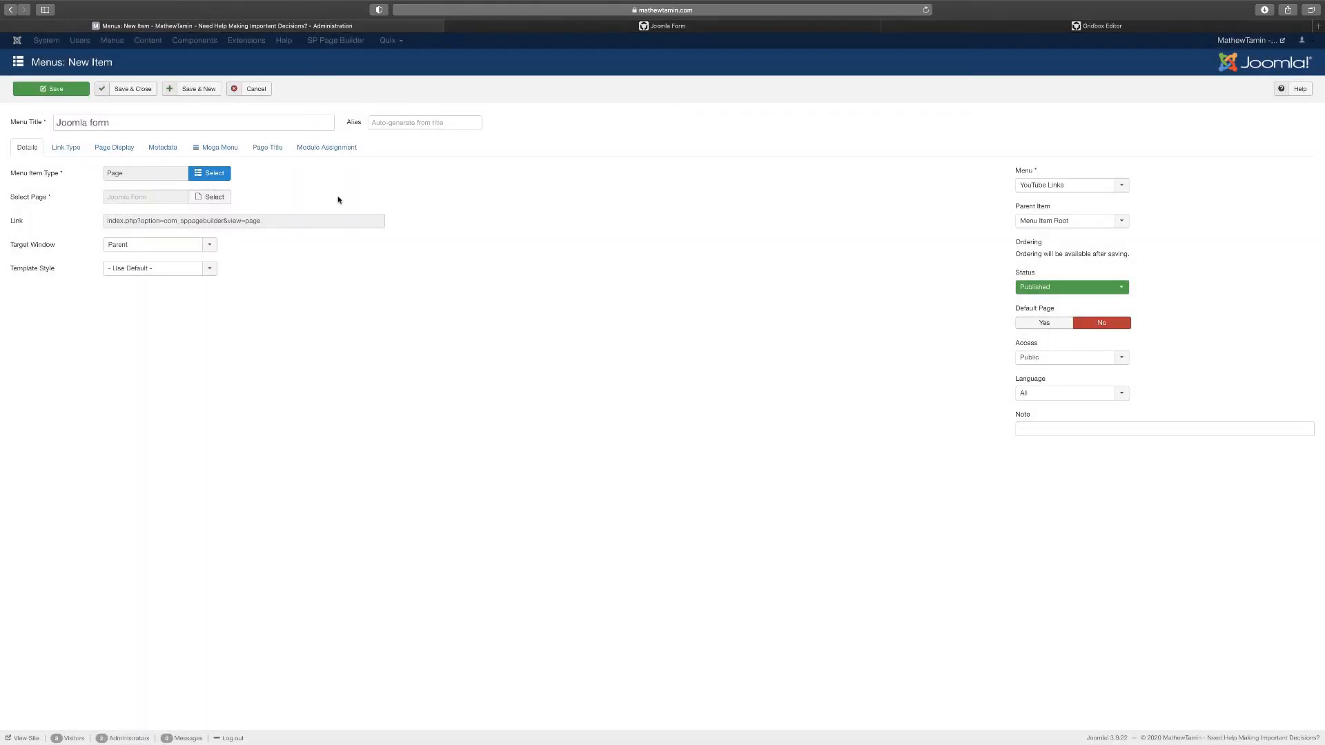
pyautogui.click(139, 92)
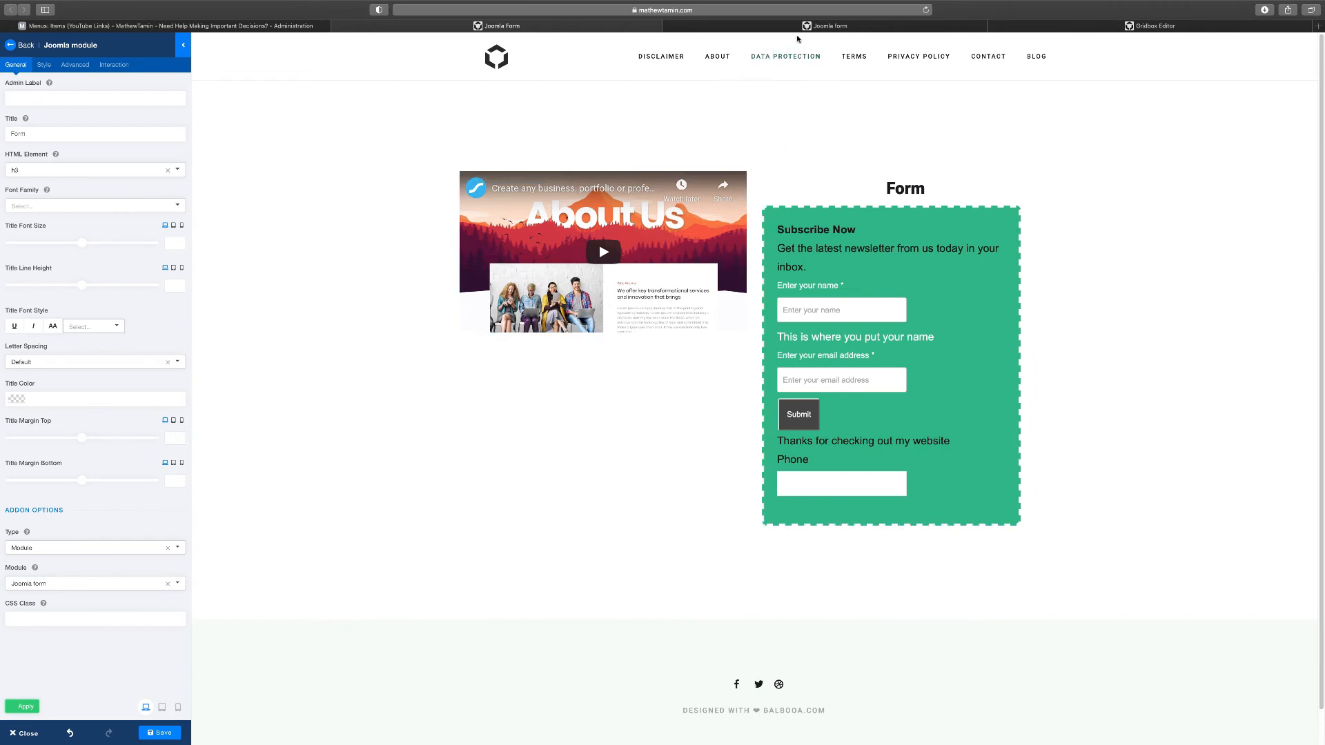
# Close the extra front-end tab and delete the Subscribe Now Form addon from the right column
pyautogui.click(820, 27)
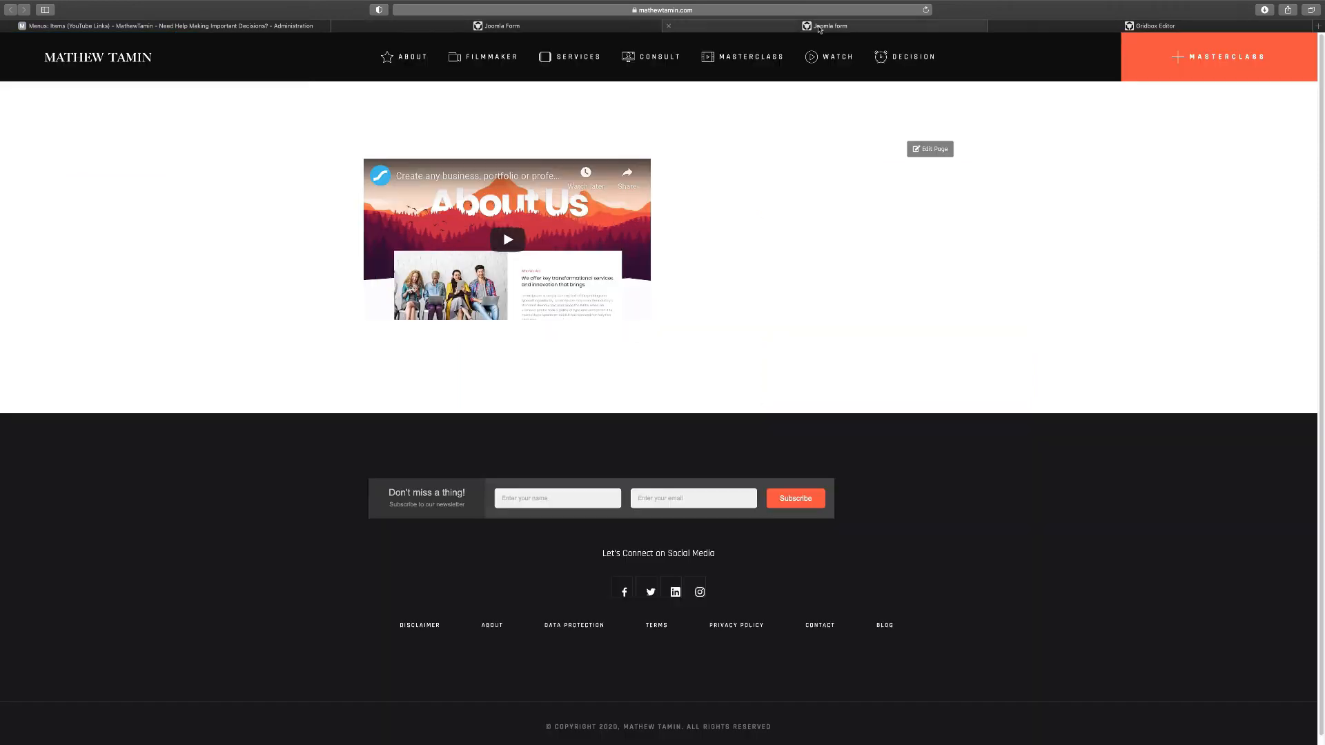
pyautogui.click(668, 26)
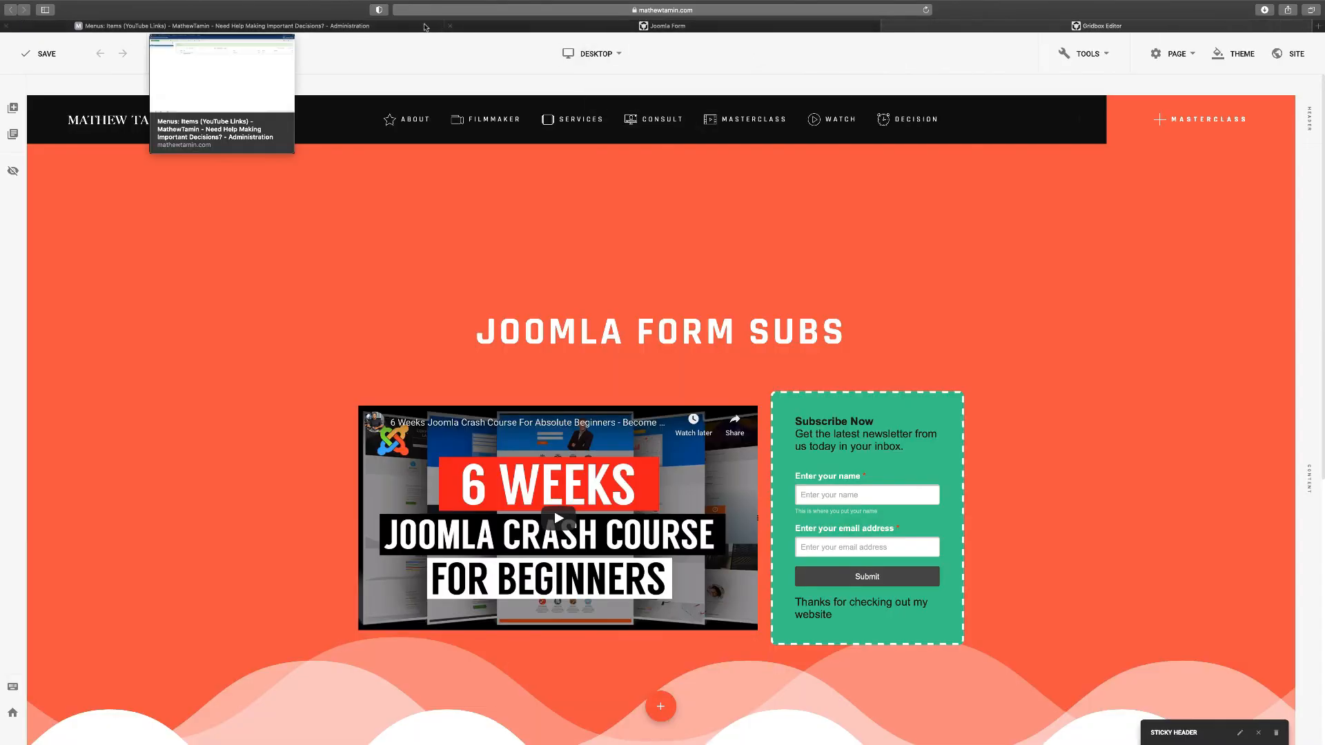
pyautogui.click(400, 27)
pyautogui.click(604, 27)
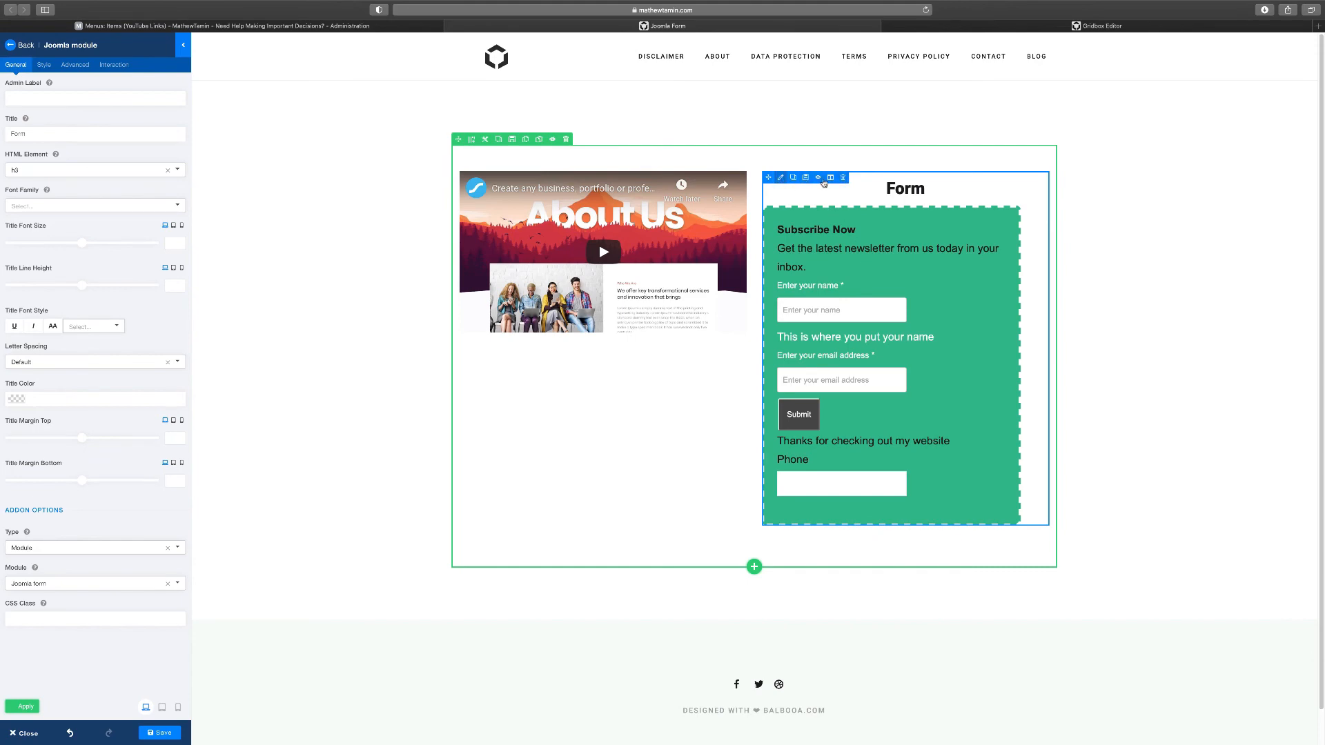
pyautogui.click(842, 178)
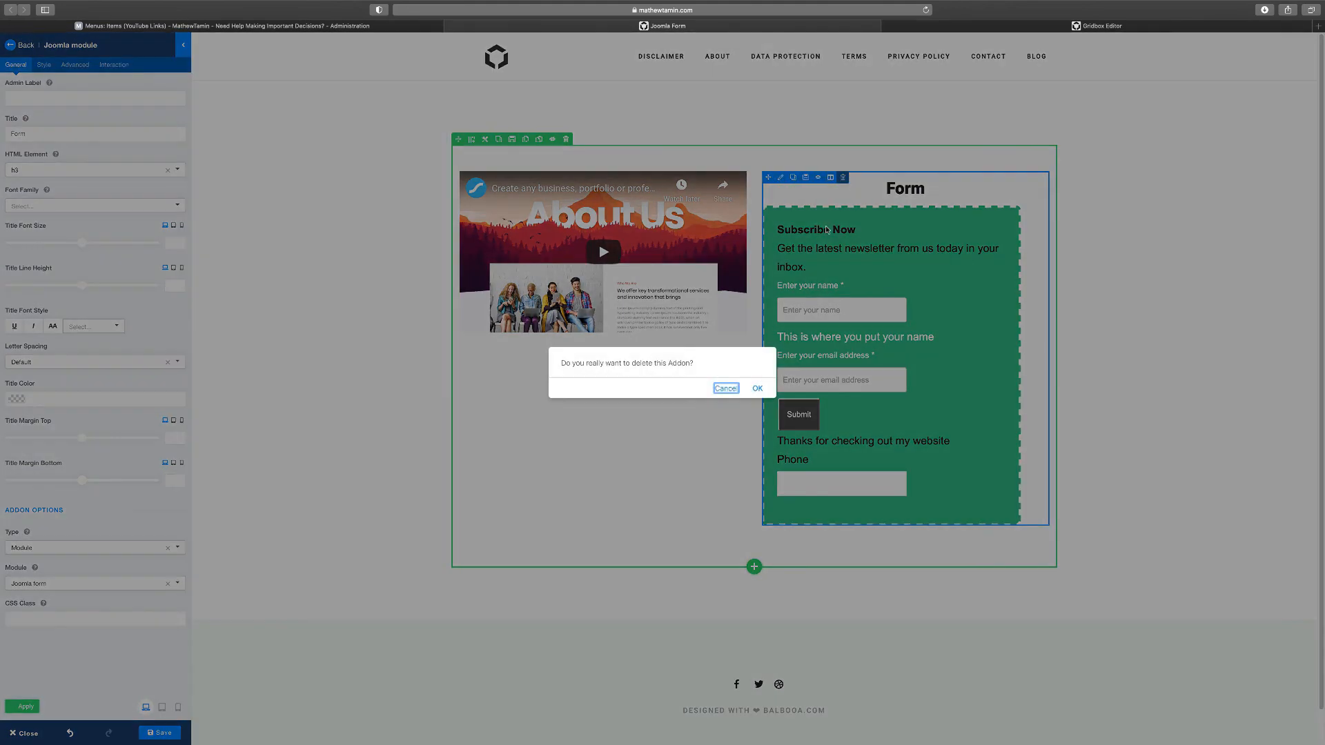
pyautogui.click(756, 389)
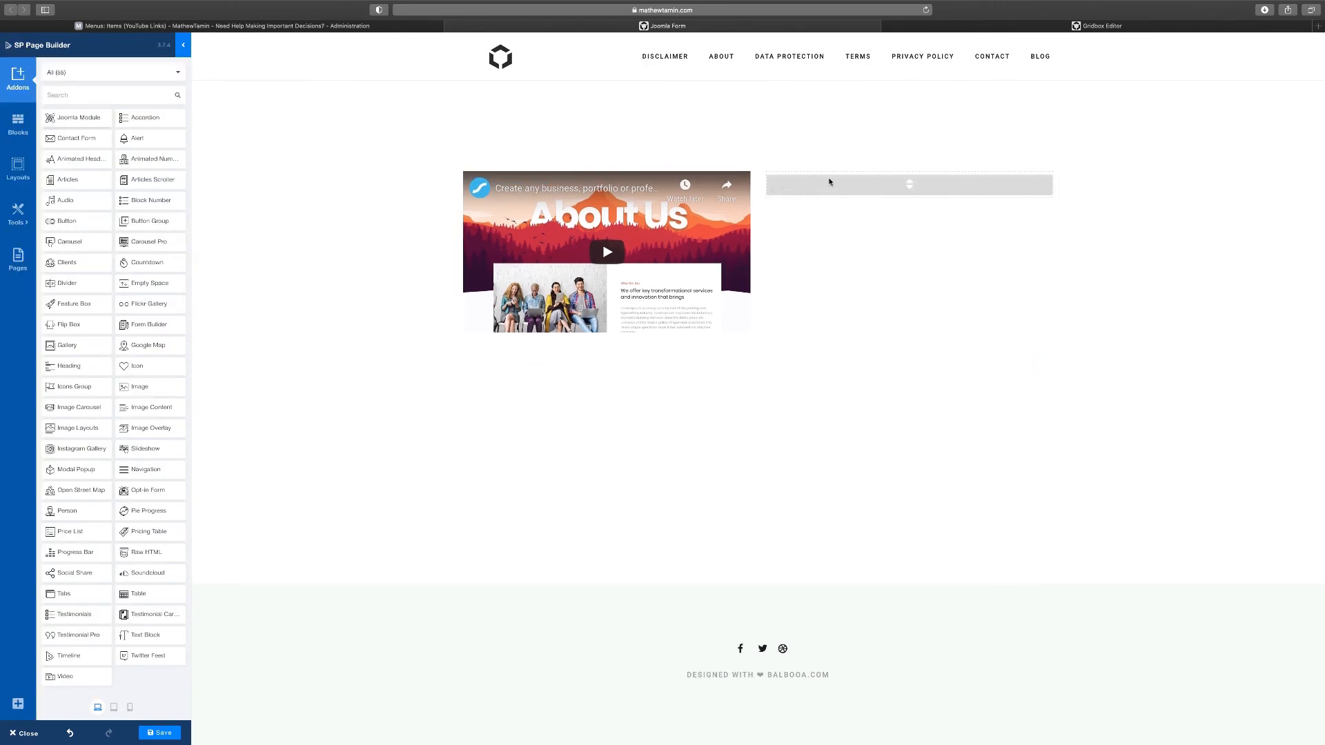
# Add a Joomla Module addon showing the 'Joomla form' module to the right column
pyautogui.moveTo(851, 198); pyautogui.dragTo(853, 198)
pyautogui.click(53, 230)
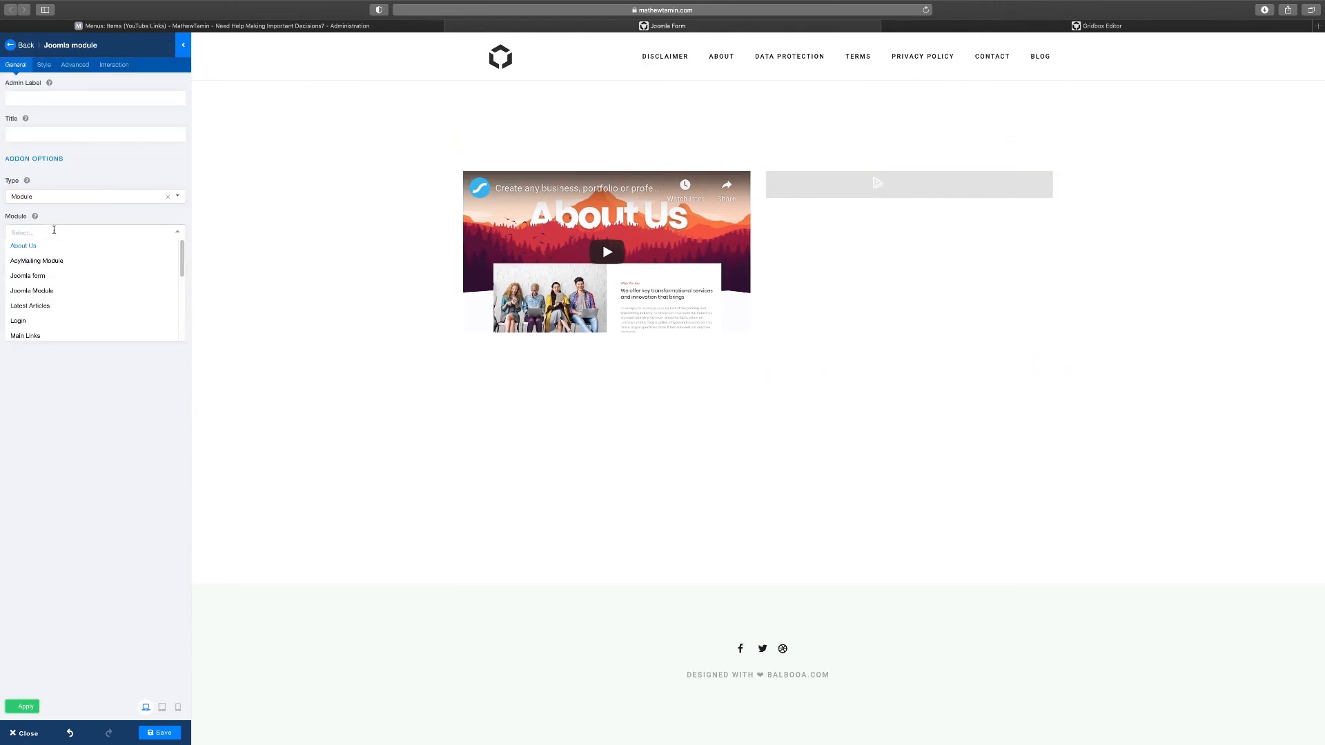
pyautogui.click(35, 276)
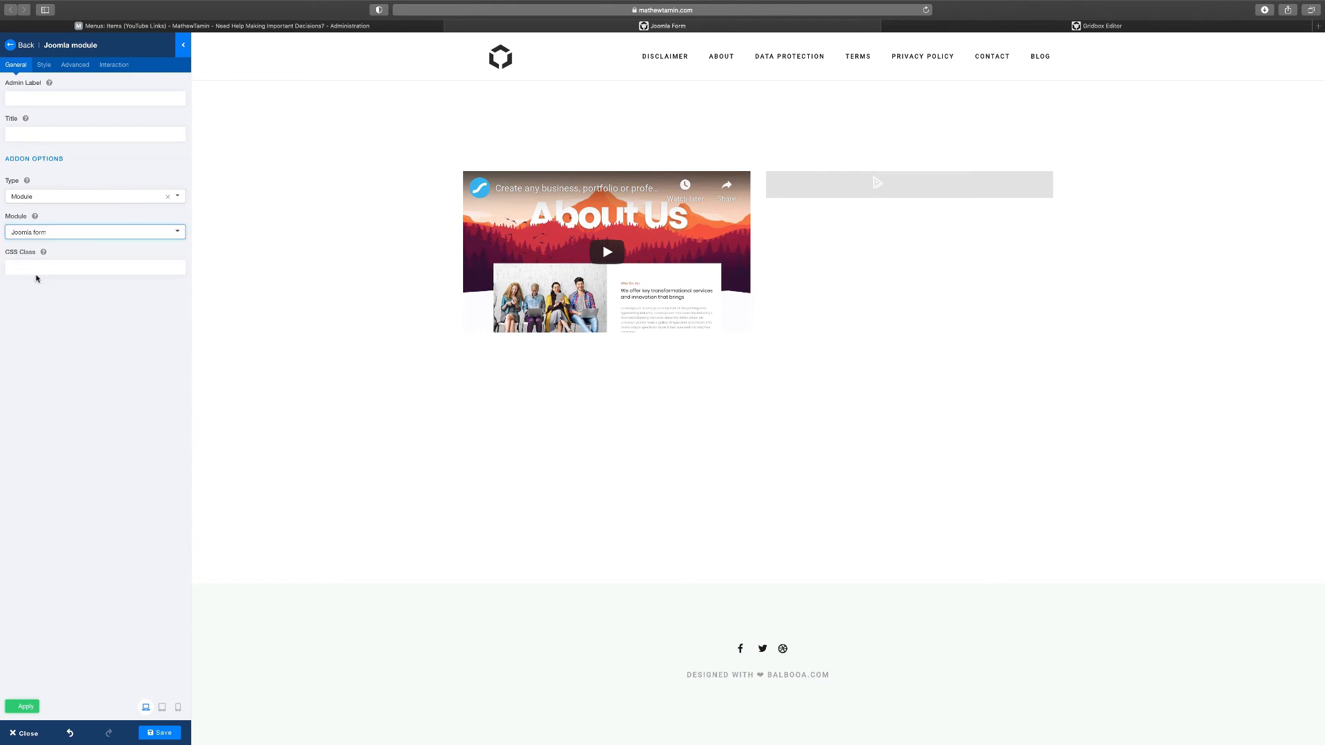
pyautogui.click(69, 389)
pyautogui.click(27, 709)
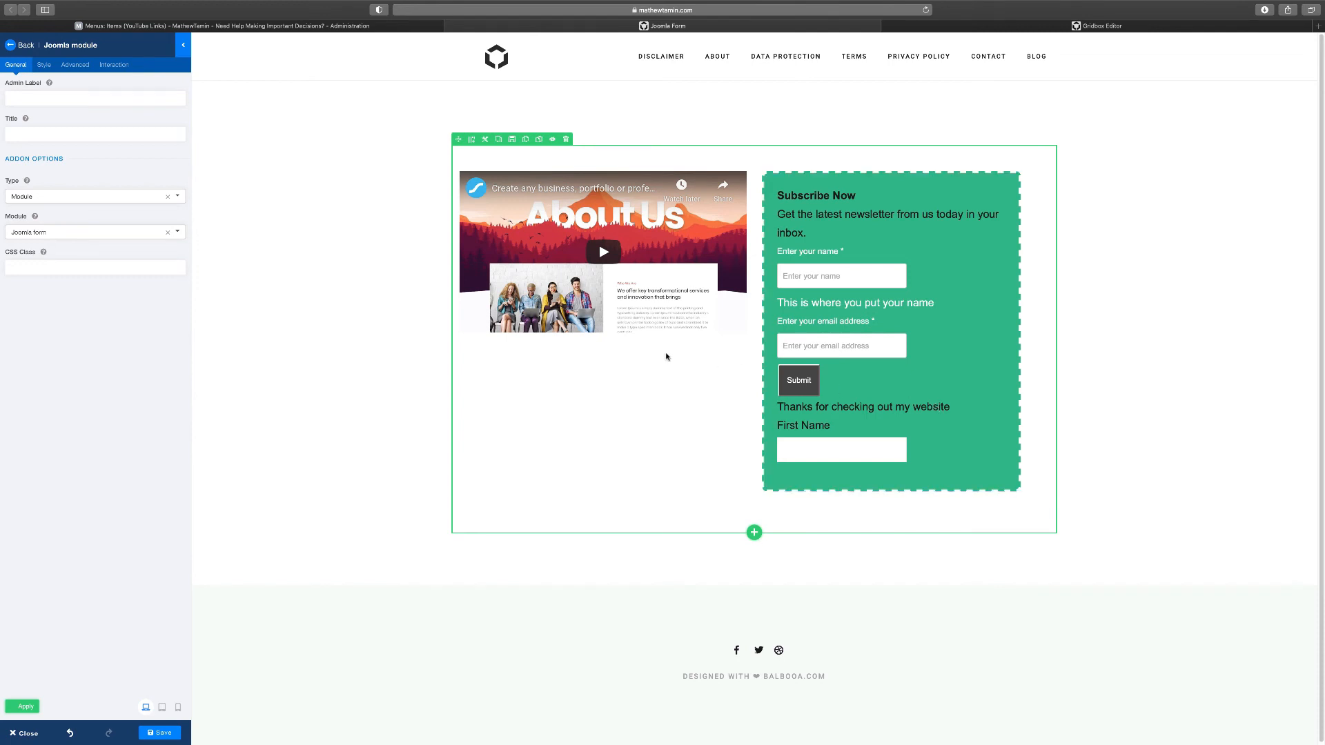
# Change the section's column layout to 8+4
pyautogui.click(486, 140)
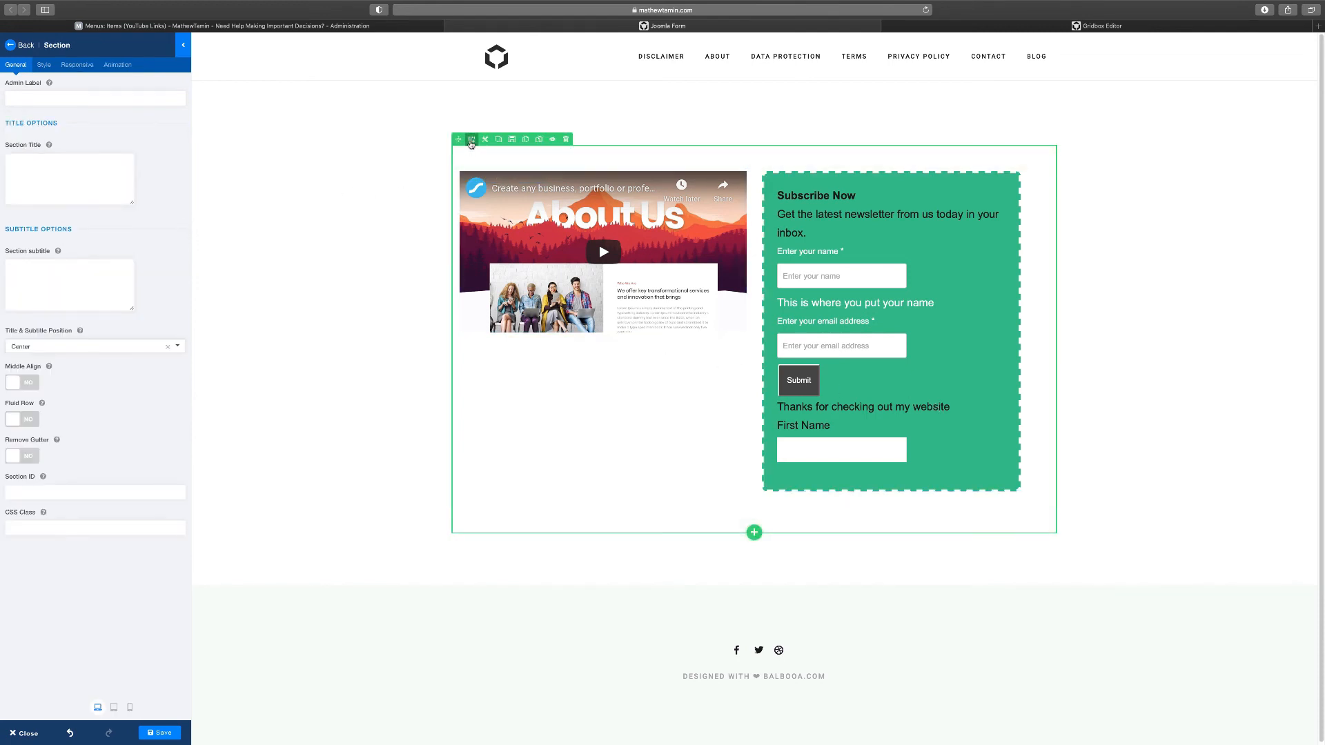
pyautogui.click(473, 140)
pyautogui.moveTo(542, 272); pyautogui.dragTo(512, 267)
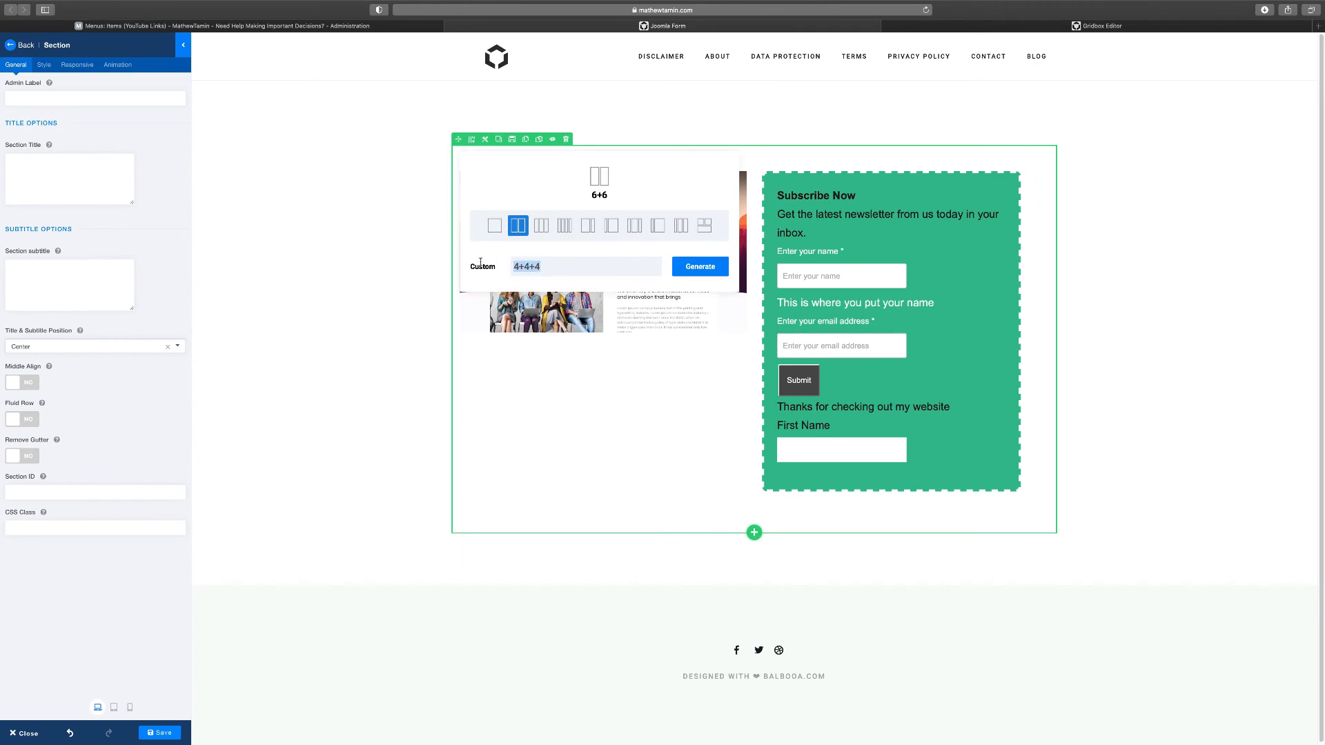
pyautogui.click(588, 225)
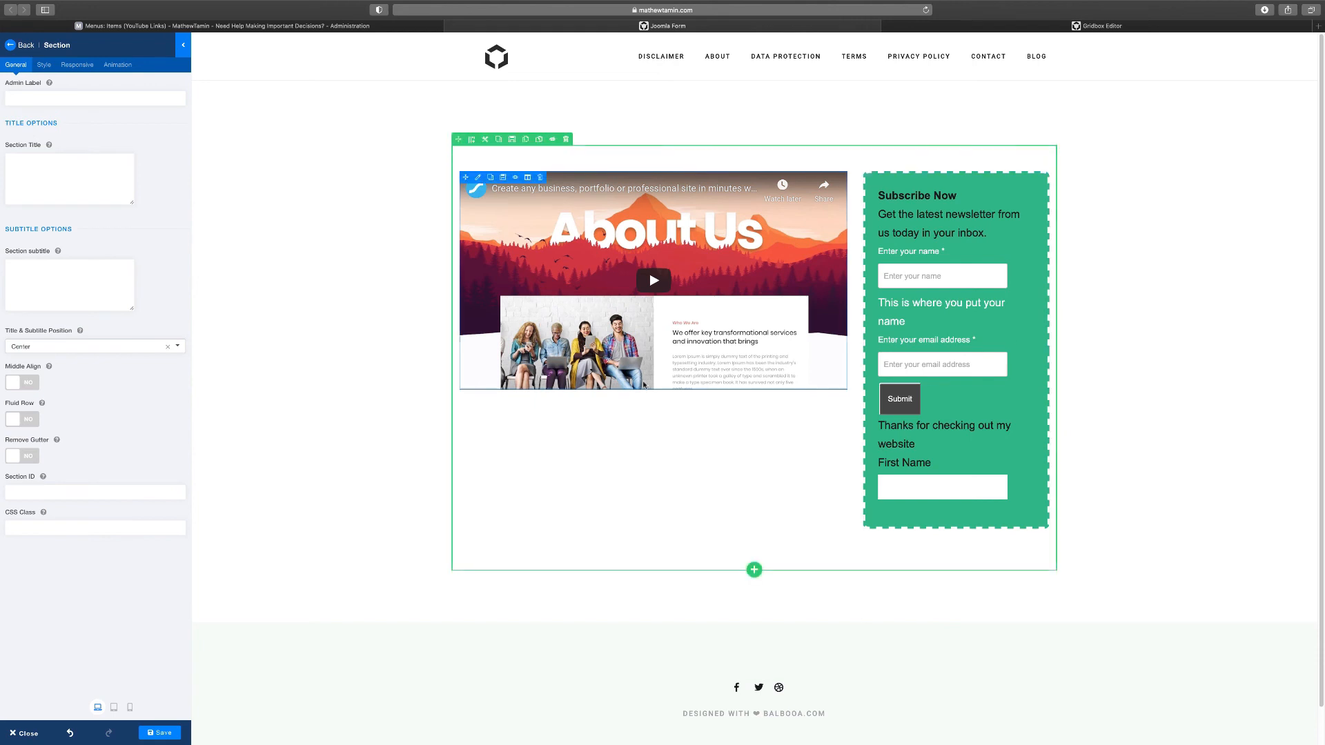
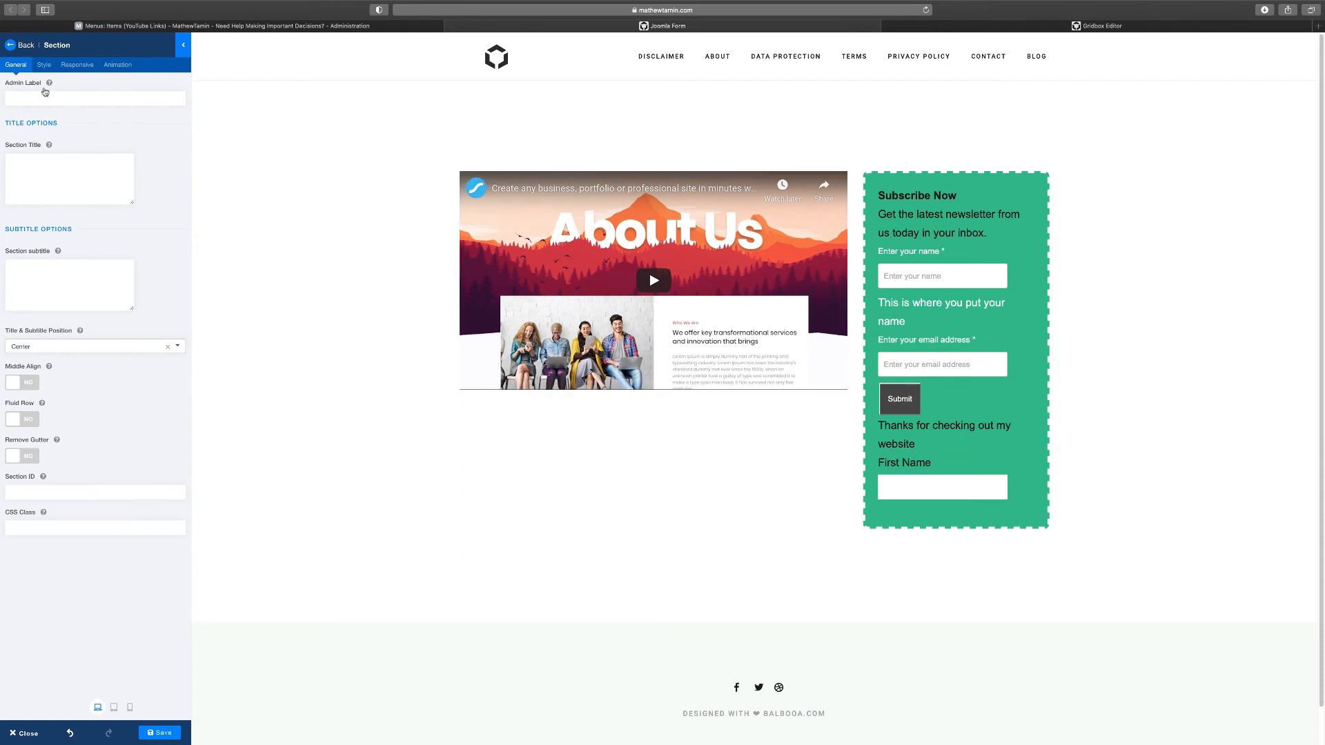
# Place a Button addon reading ORDER NOW below the video
pyautogui.click(26, 46)
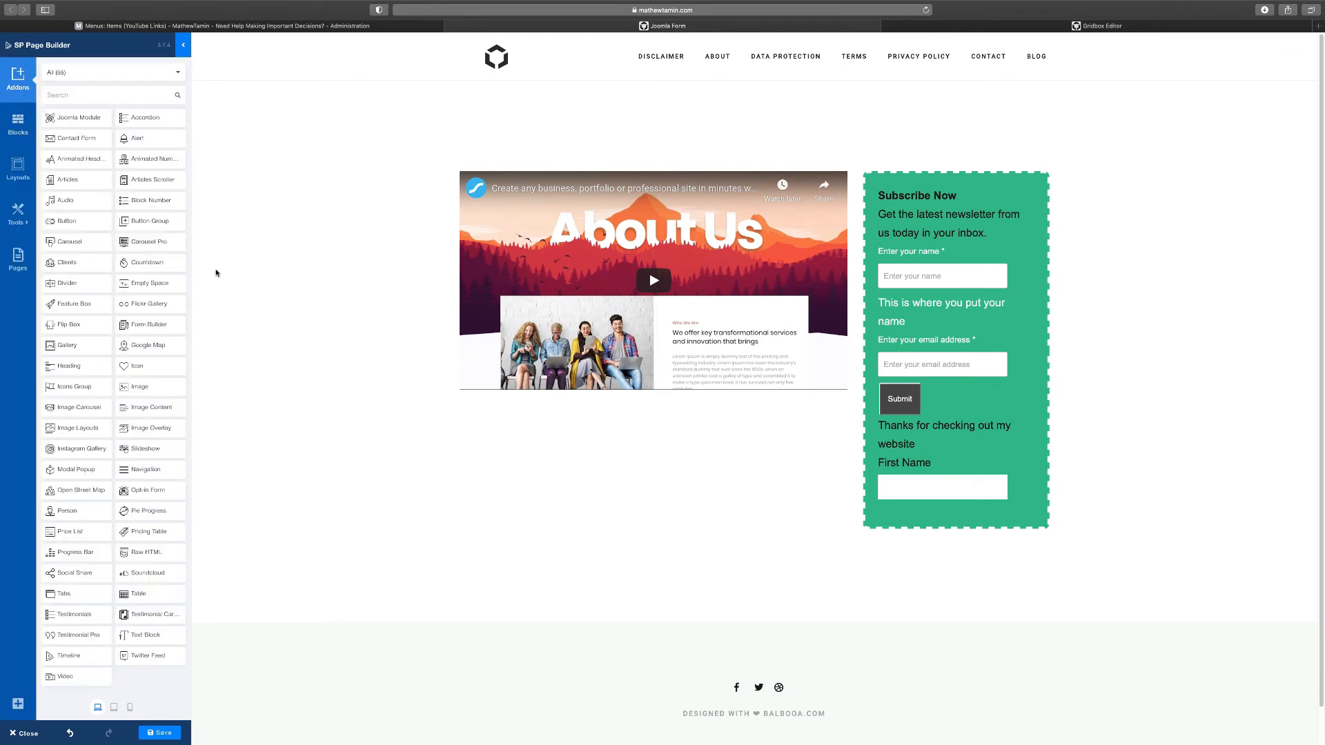
pyautogui.click(113, 93)
pyautogui.write('but')
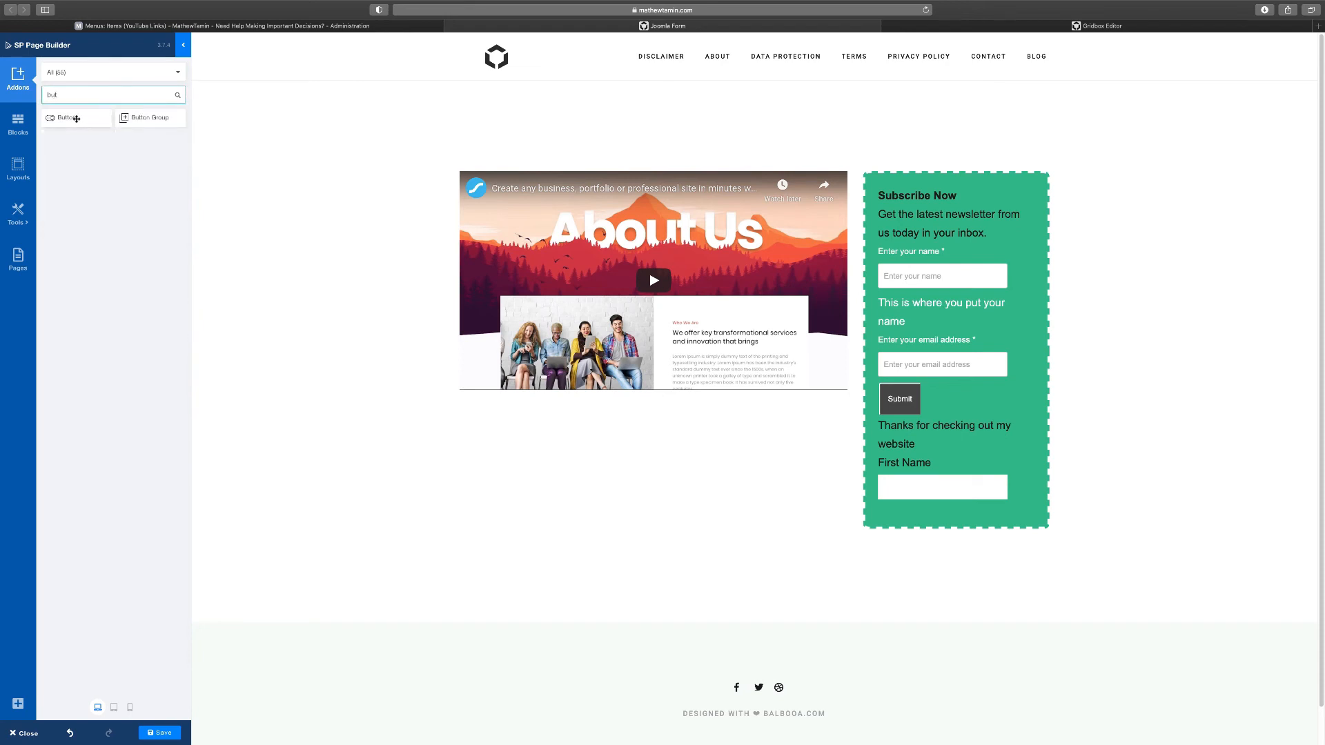
pyautogui.moveTo(76, 119); pyautogui.dragTo(512, 431)
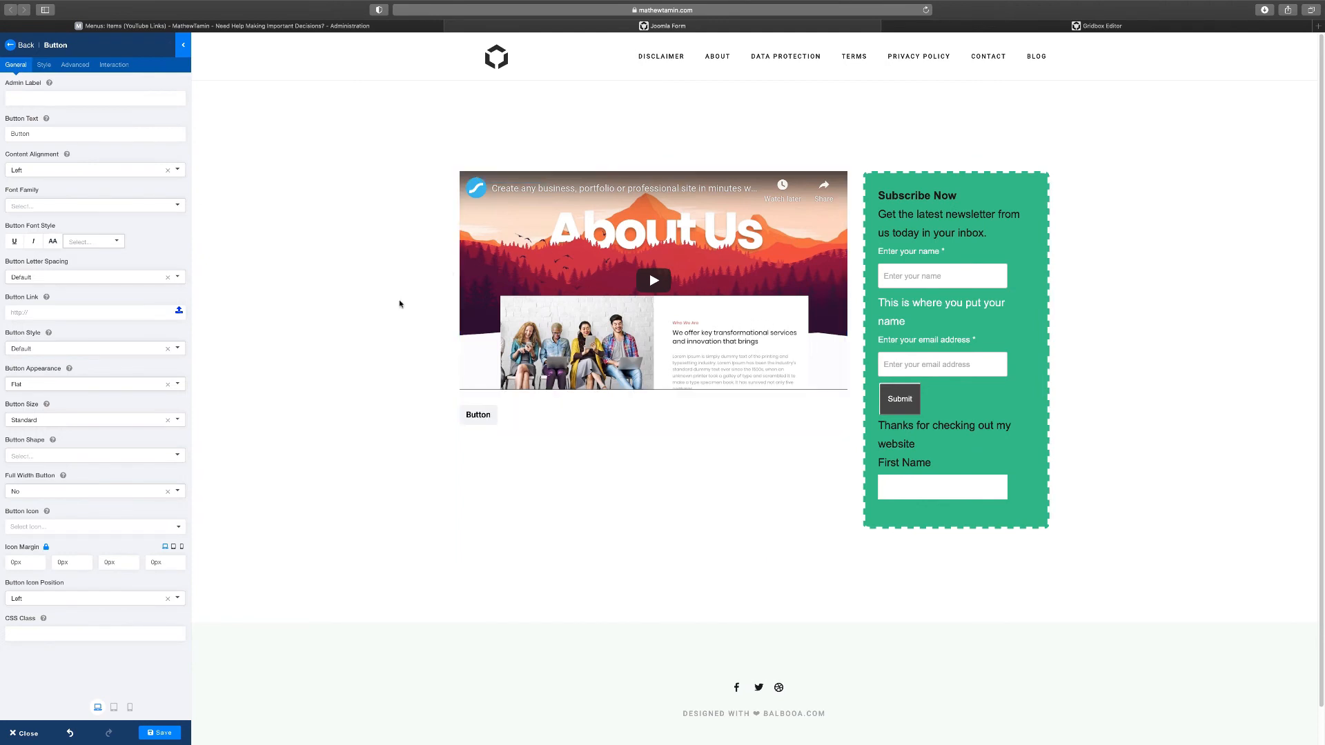
pyautogui.write('ORDER NOW')
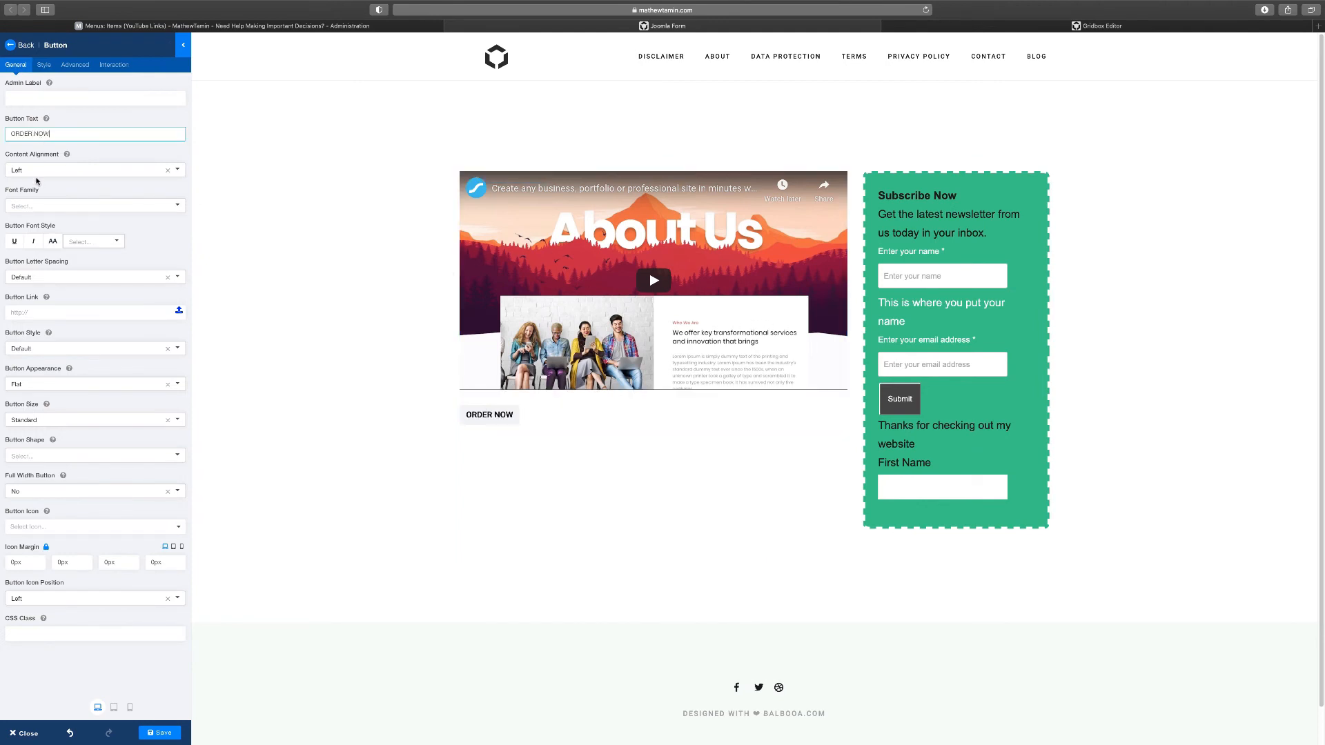
# Centre the ORDER NOW button, then delete it from the page
pyautogui.click(51, 174)
pyautogui.click(42, 200)
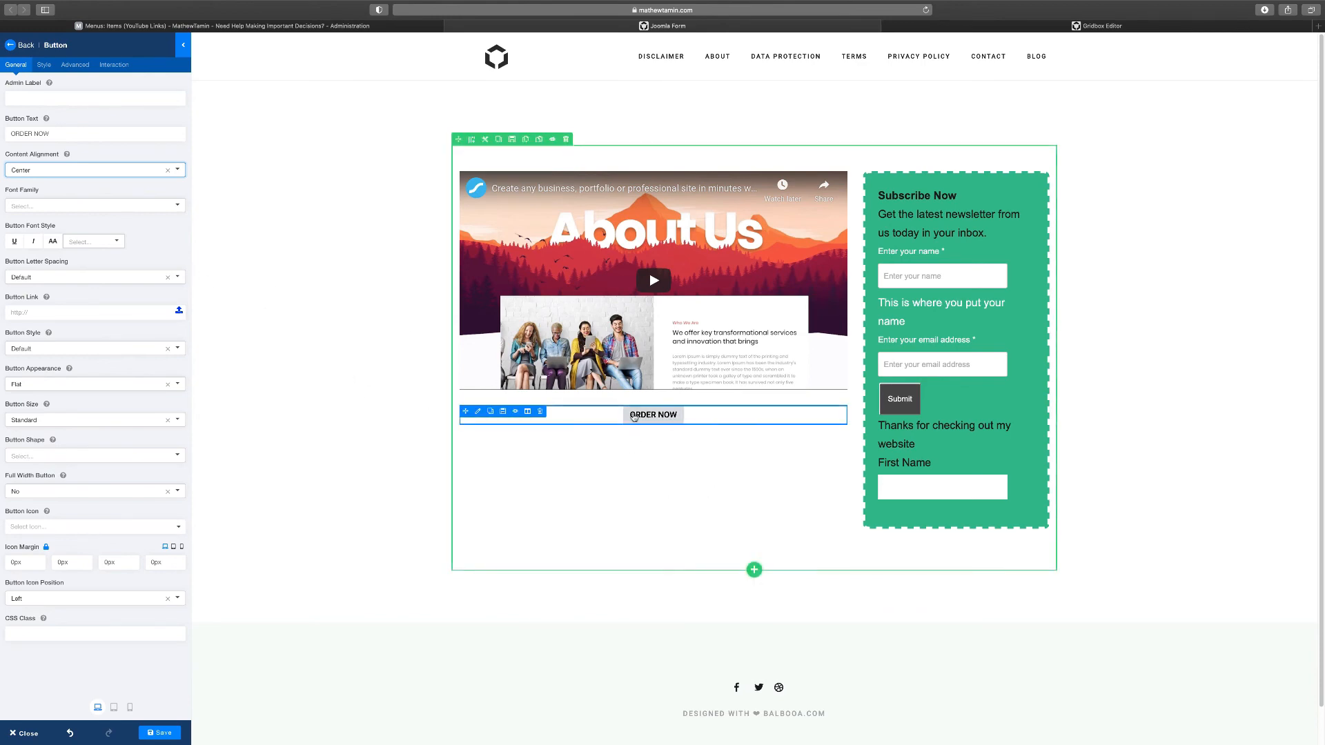
pyautogui.click(540, 412)
pyautogui.click(724, 387)
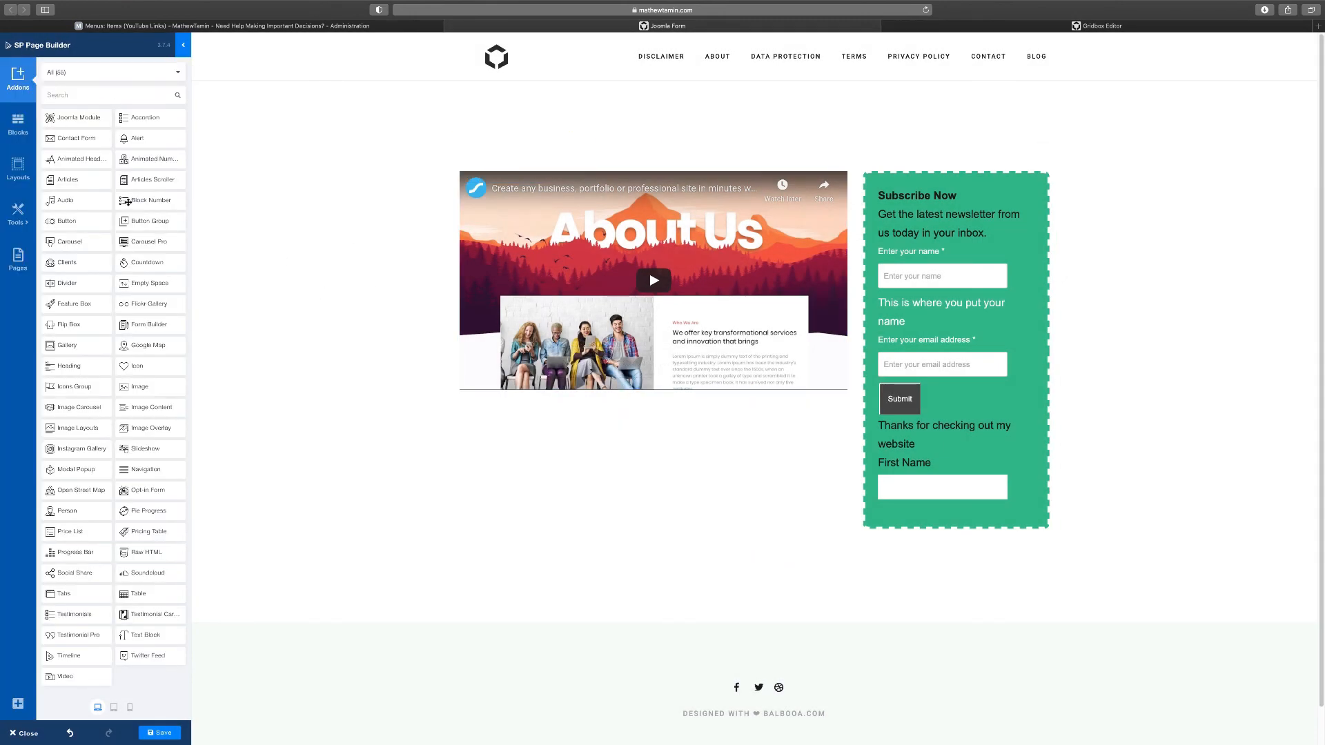
# Place a Social Share addon below the video
pyautogui.click(116, 101)
pyautogui.write('soc')
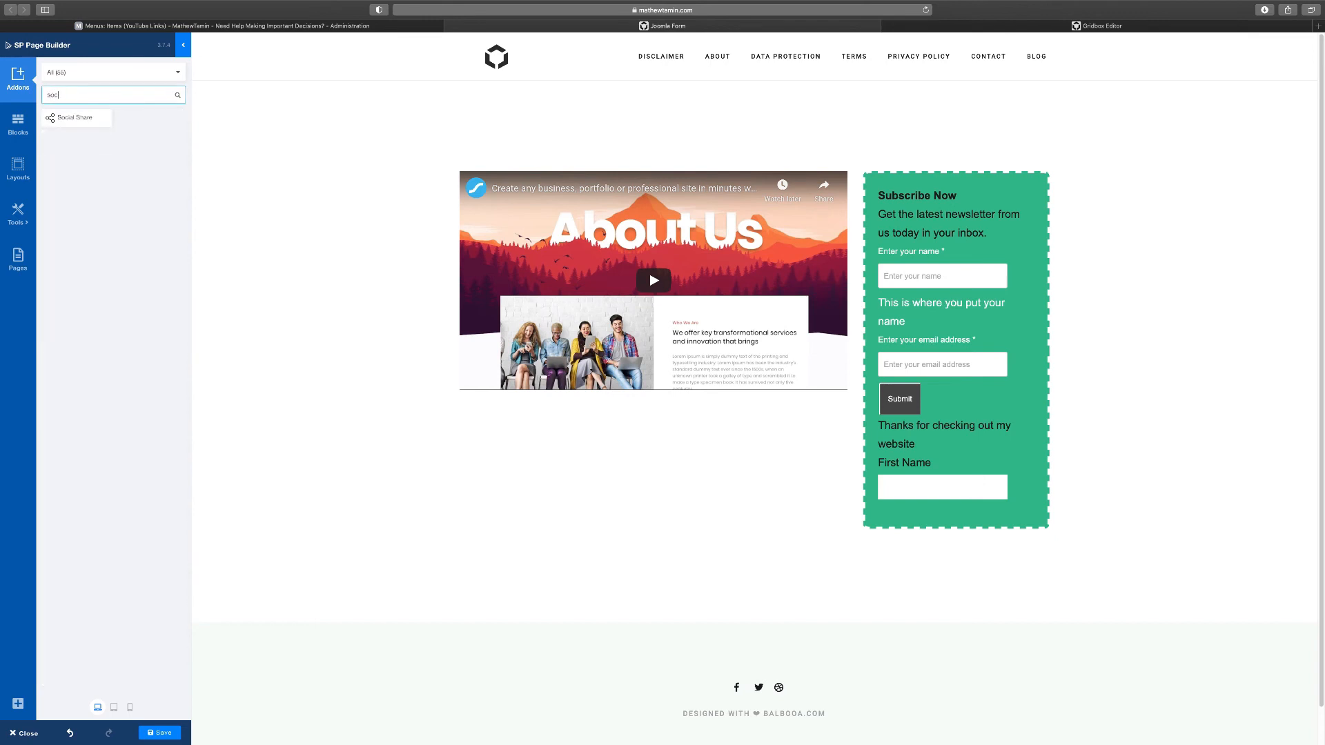
pyautogui.moveTo(83, 116); pyautogui.dragTo(577, 396)
pyautogui.moveTo(81, 119); pyautogui.dragTo(582, 423)
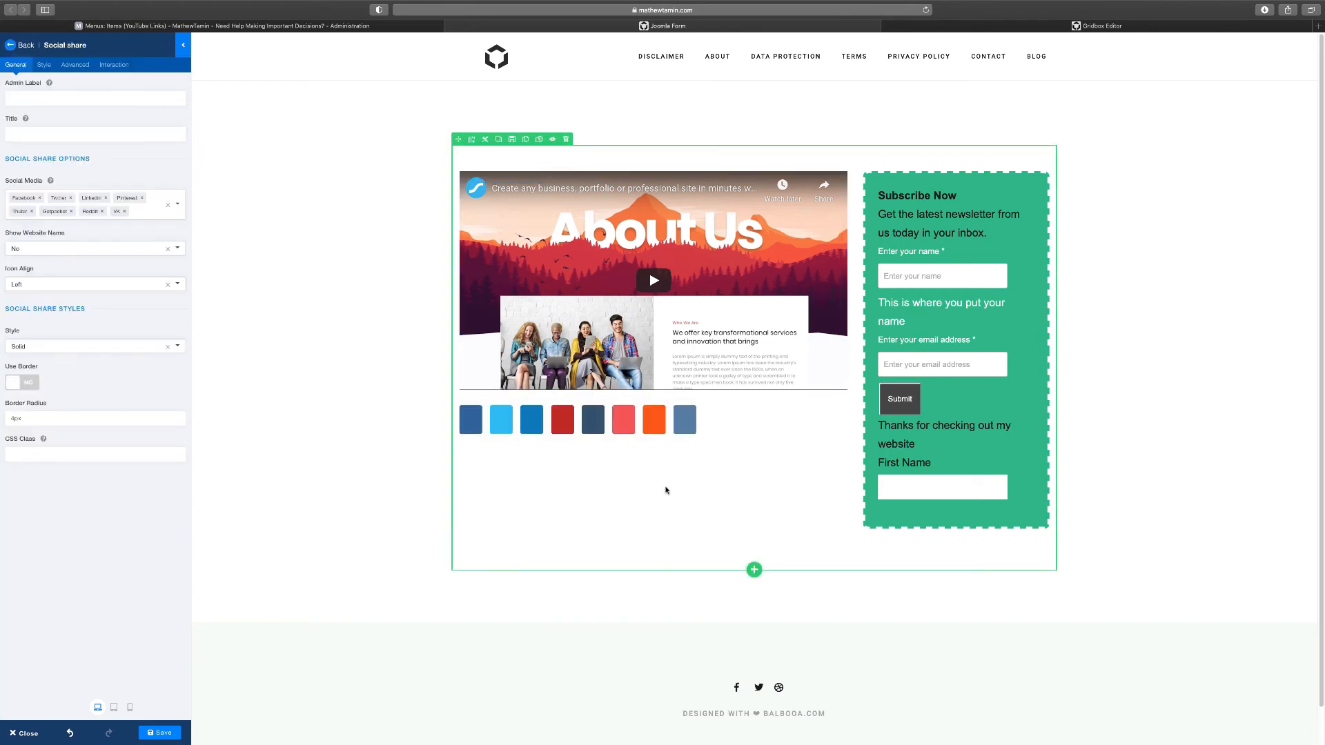
# Show network names for Major Websites and remove VK, Reddit and Getpocket from the share links
pyautogui.click(176, 250)
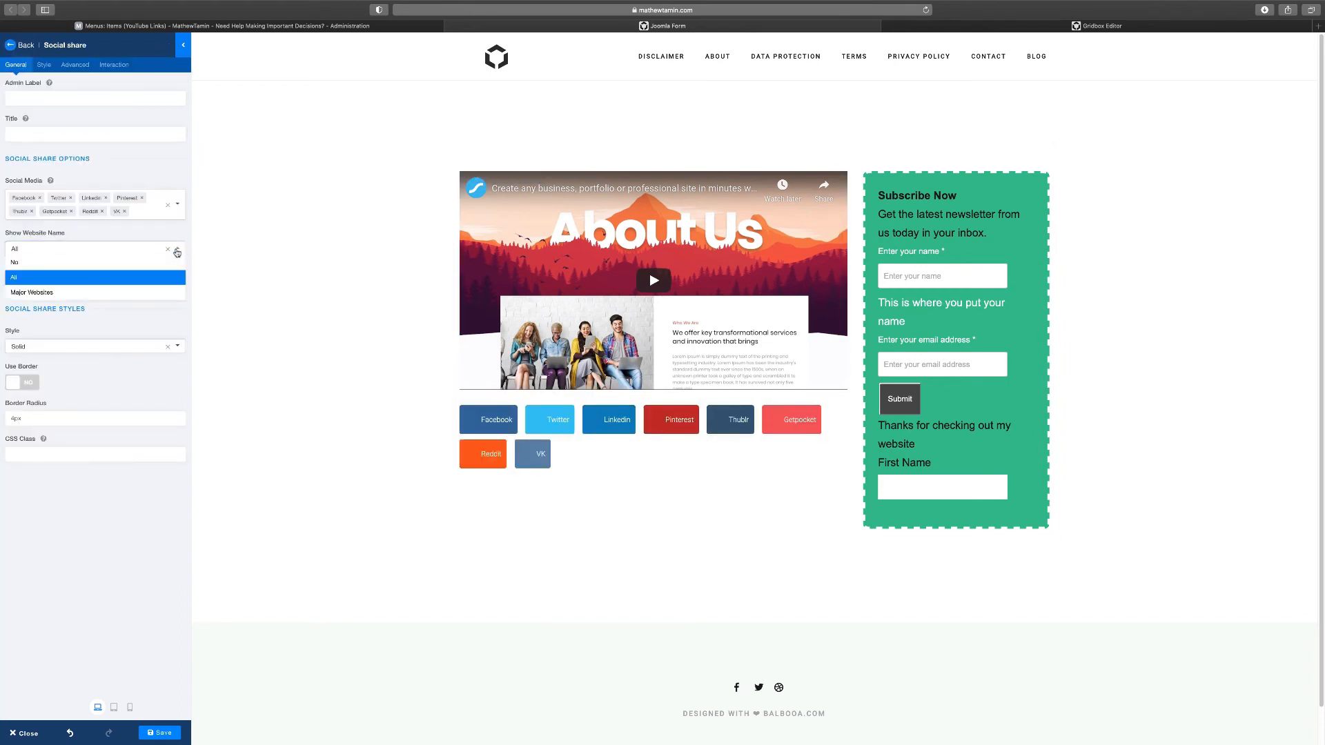
pyautogui.click(104, 262)
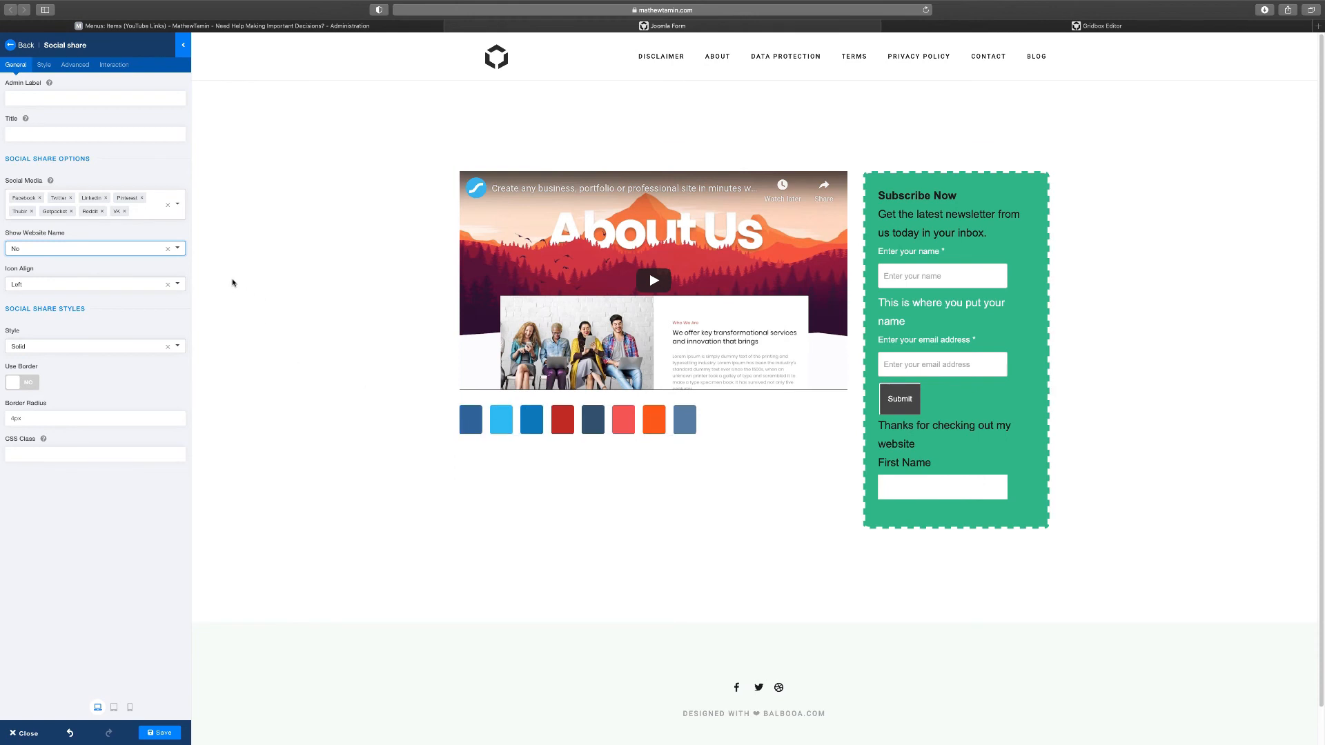
pyautogui.click(178, 250)
pyautogui.click(38, 293)
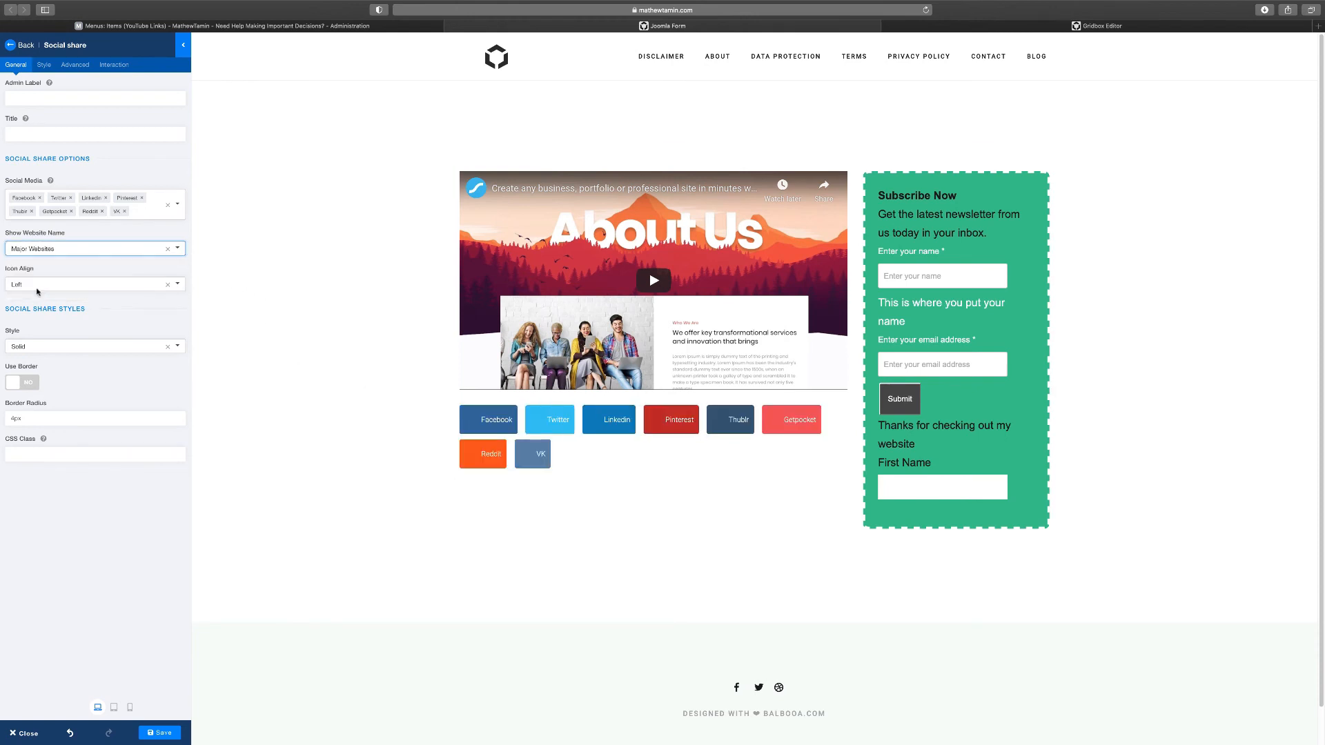
pyautogui.click(124, 212)
pyautogui.click(103, 211)
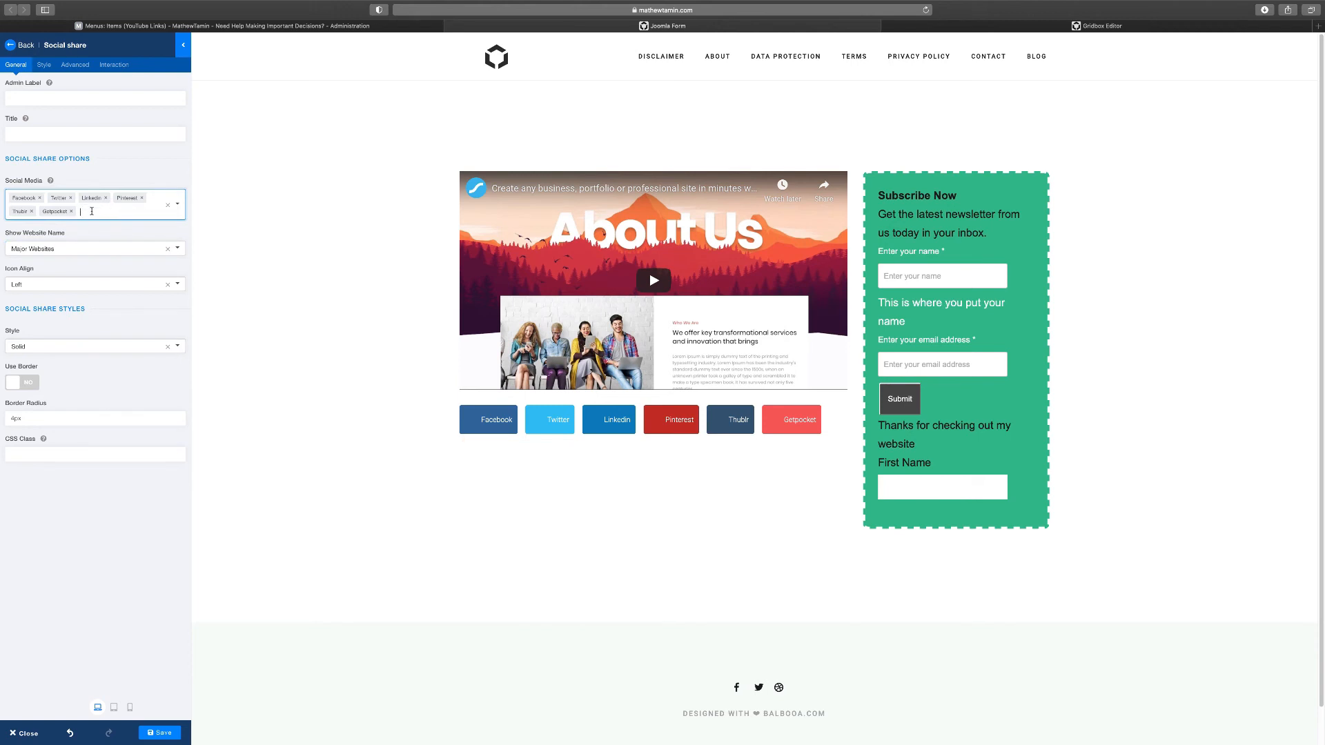
pyautogui.click(72, 212)
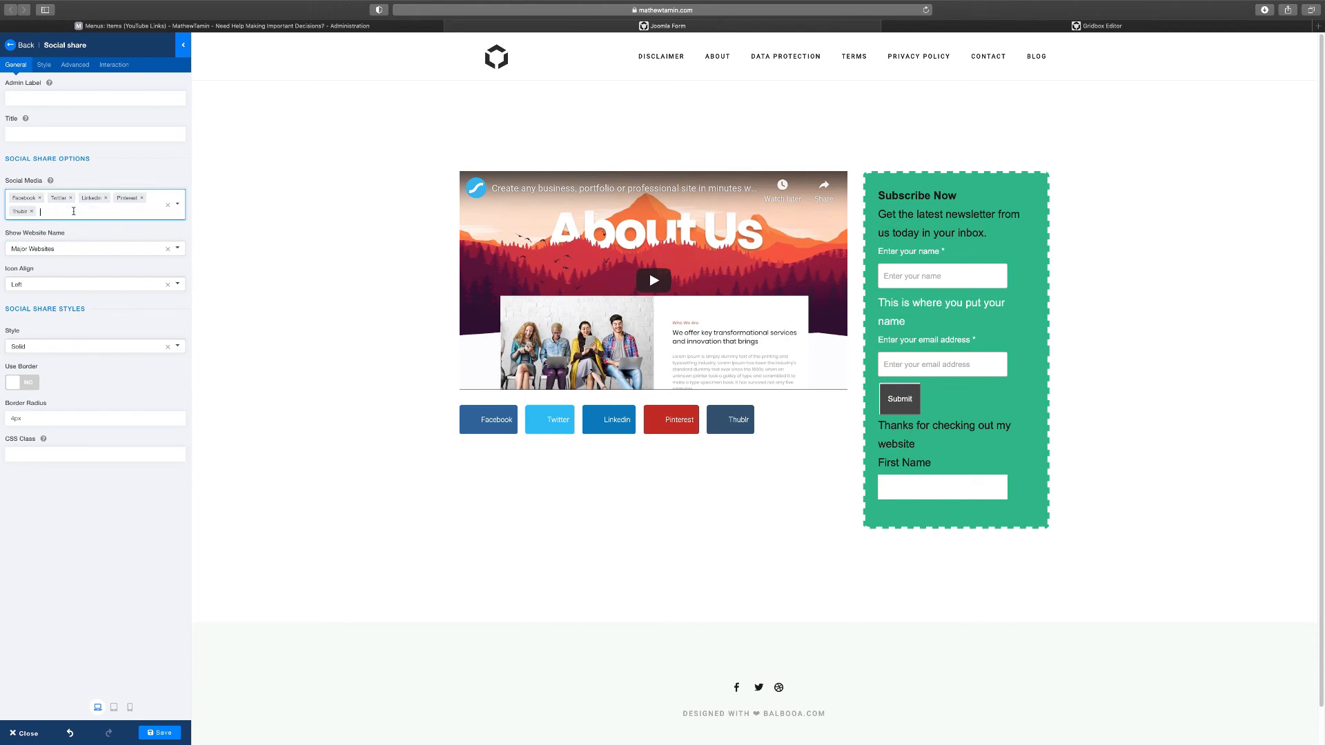
# Centre the share icons and give them the Colored style without borders
pyautogui.click(87, 286)
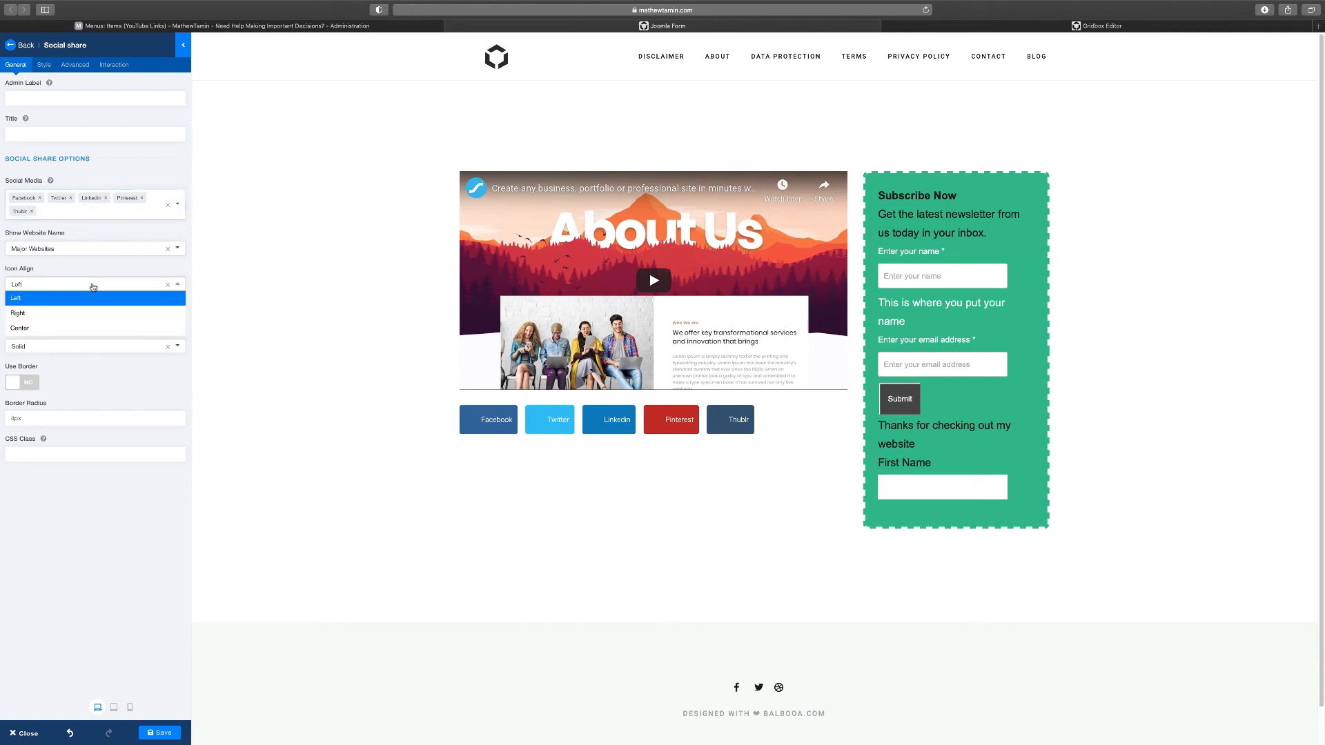
pyautogui.click(35, 316)
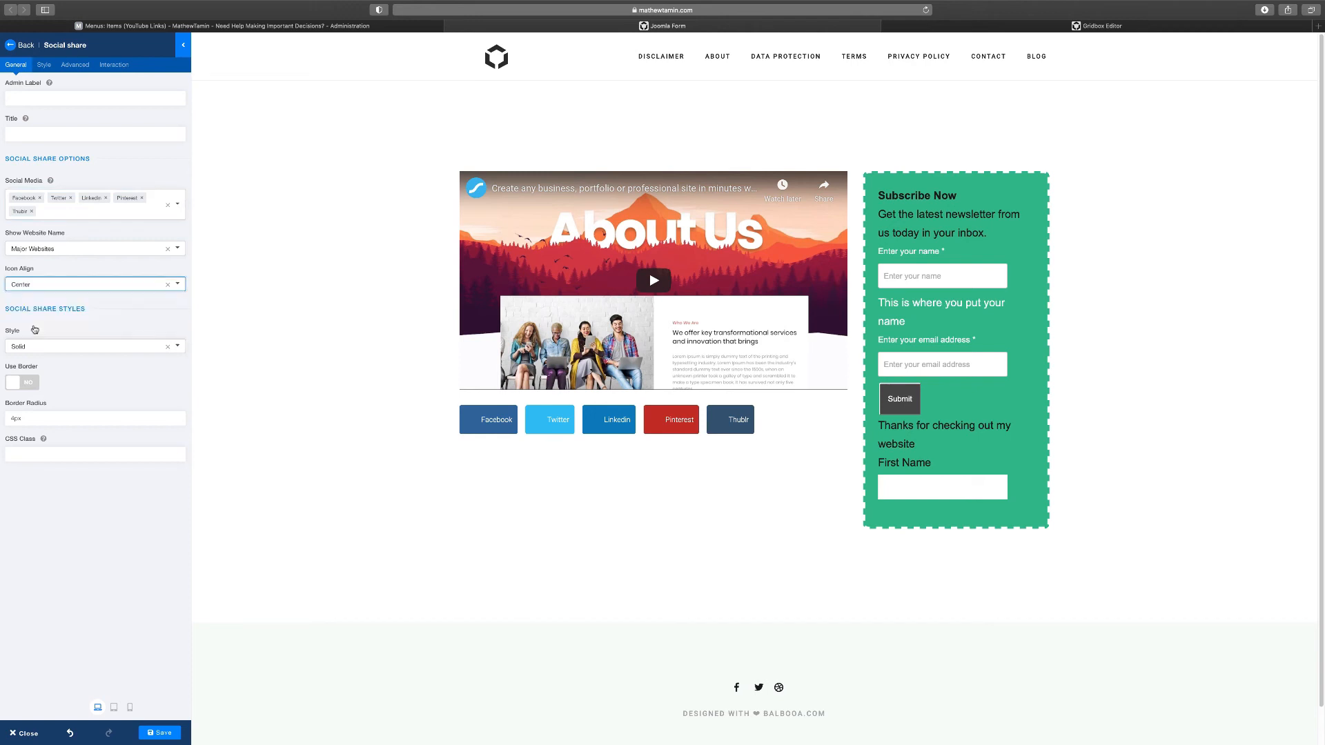
pyautogui.click(75, 346)
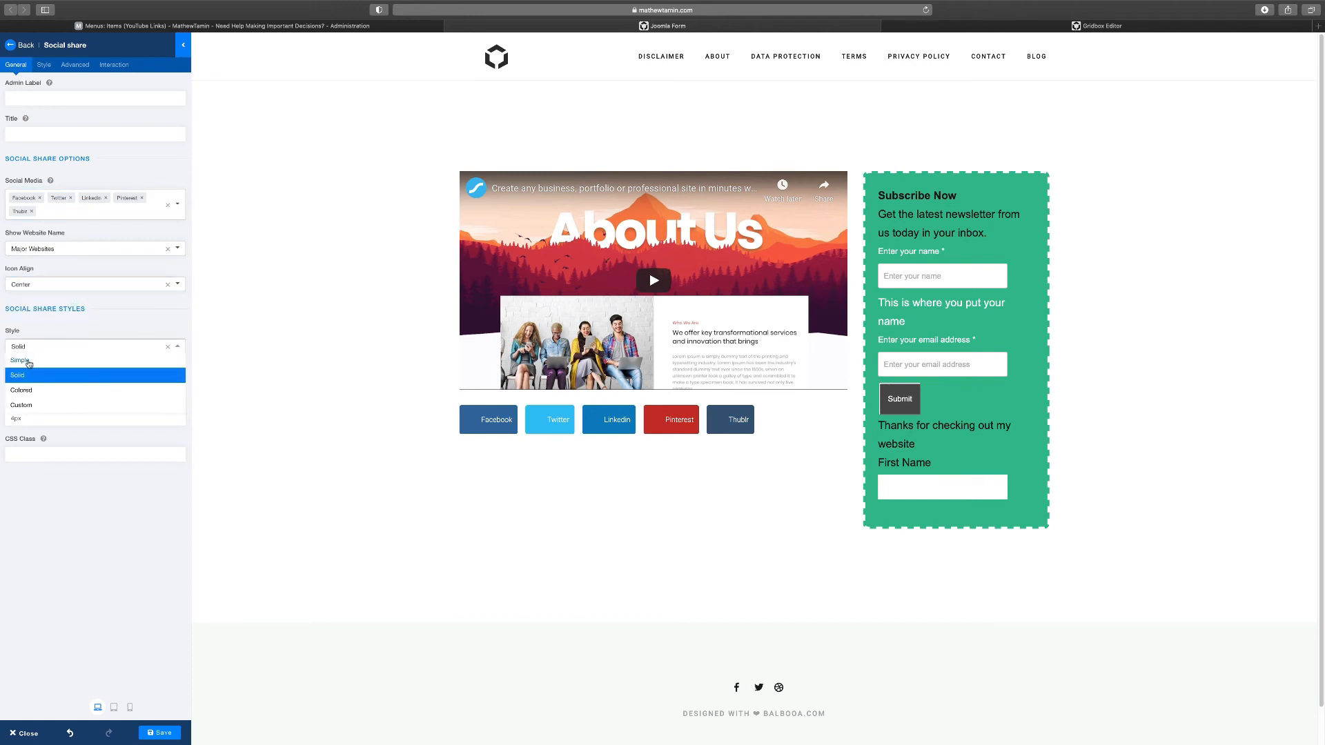
pyautogui.click(25, 391)
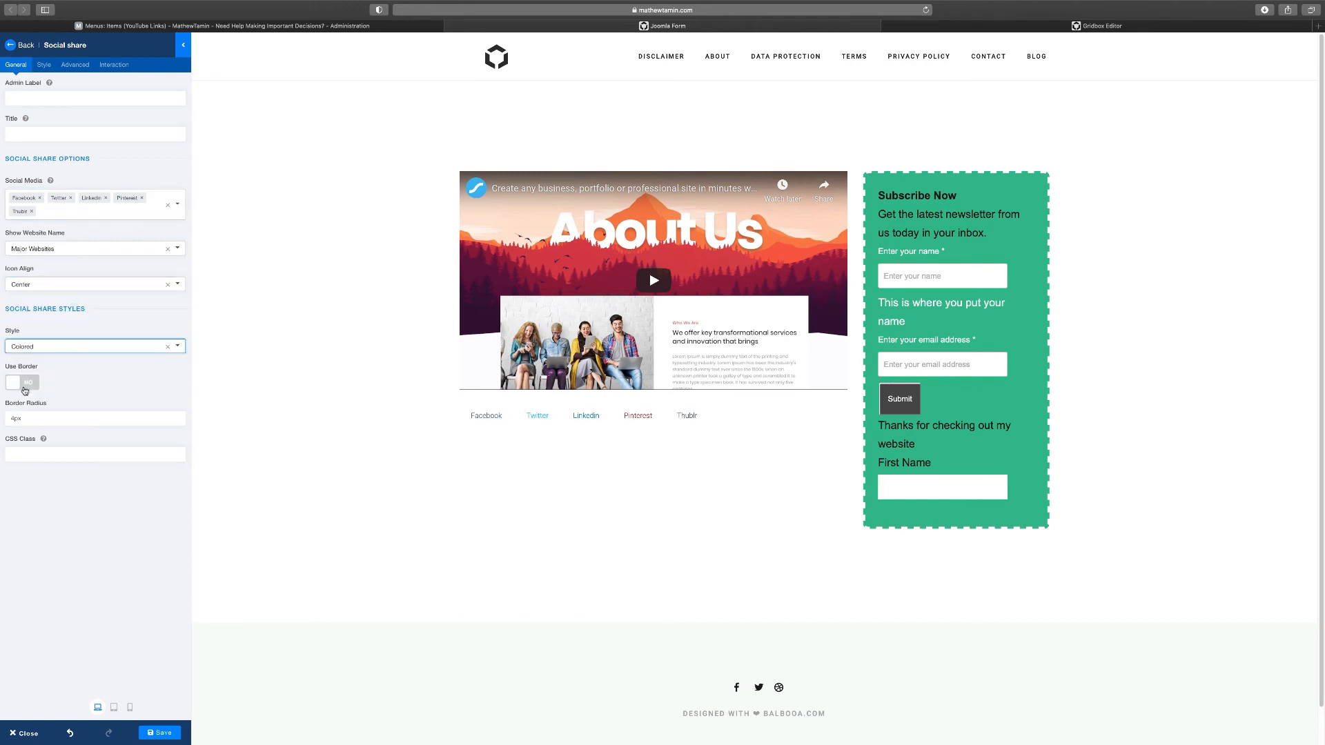
pyautogui.click(58, 347)
pyautogui.click(46, 377)
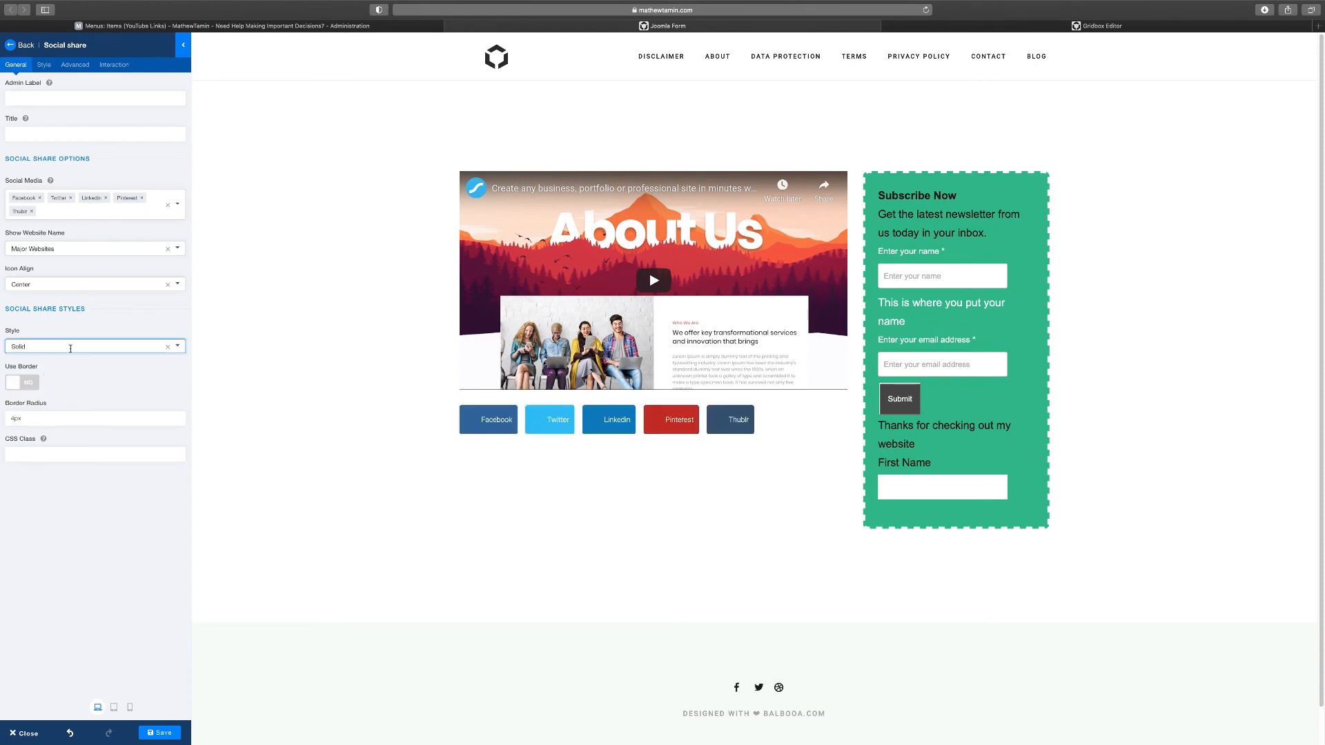
pyautogui.click(71, 348)
pyautogui.click(27, 361)
pyautogui.click(33, 348)
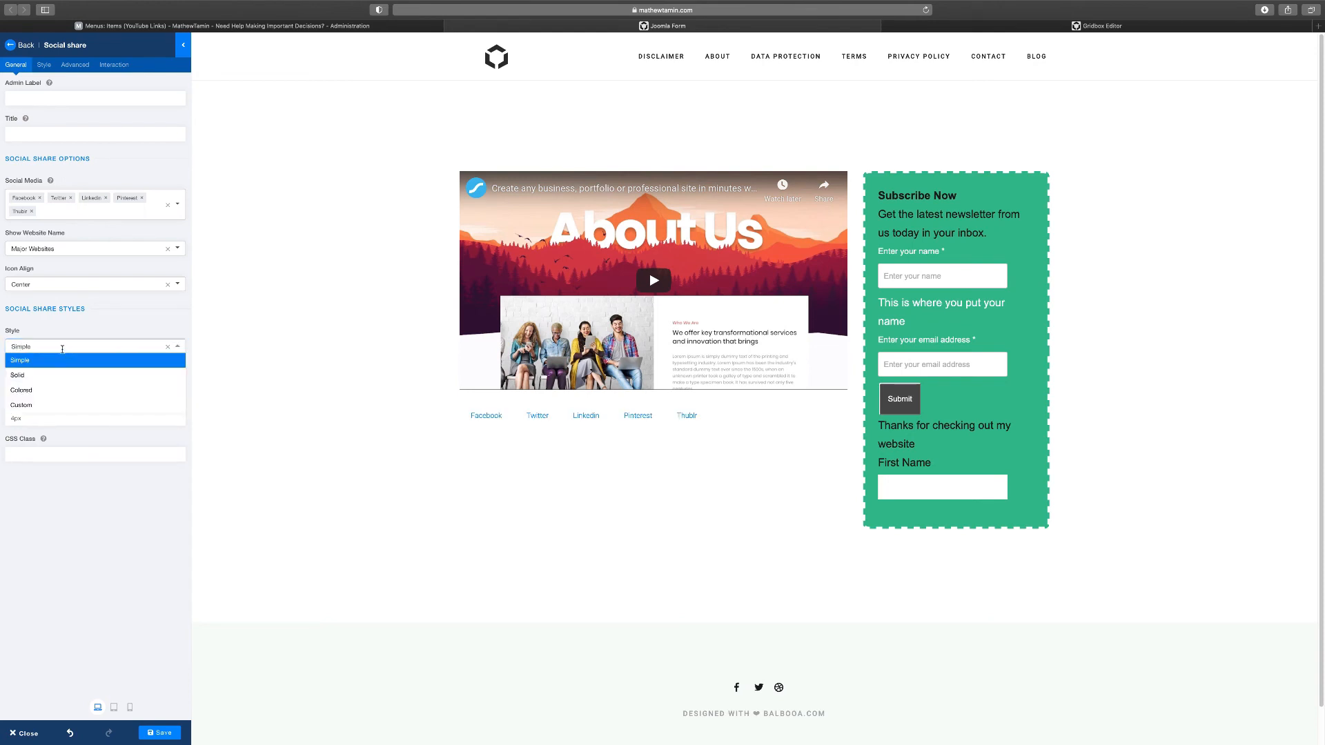
pyautogui.click(33, 391)
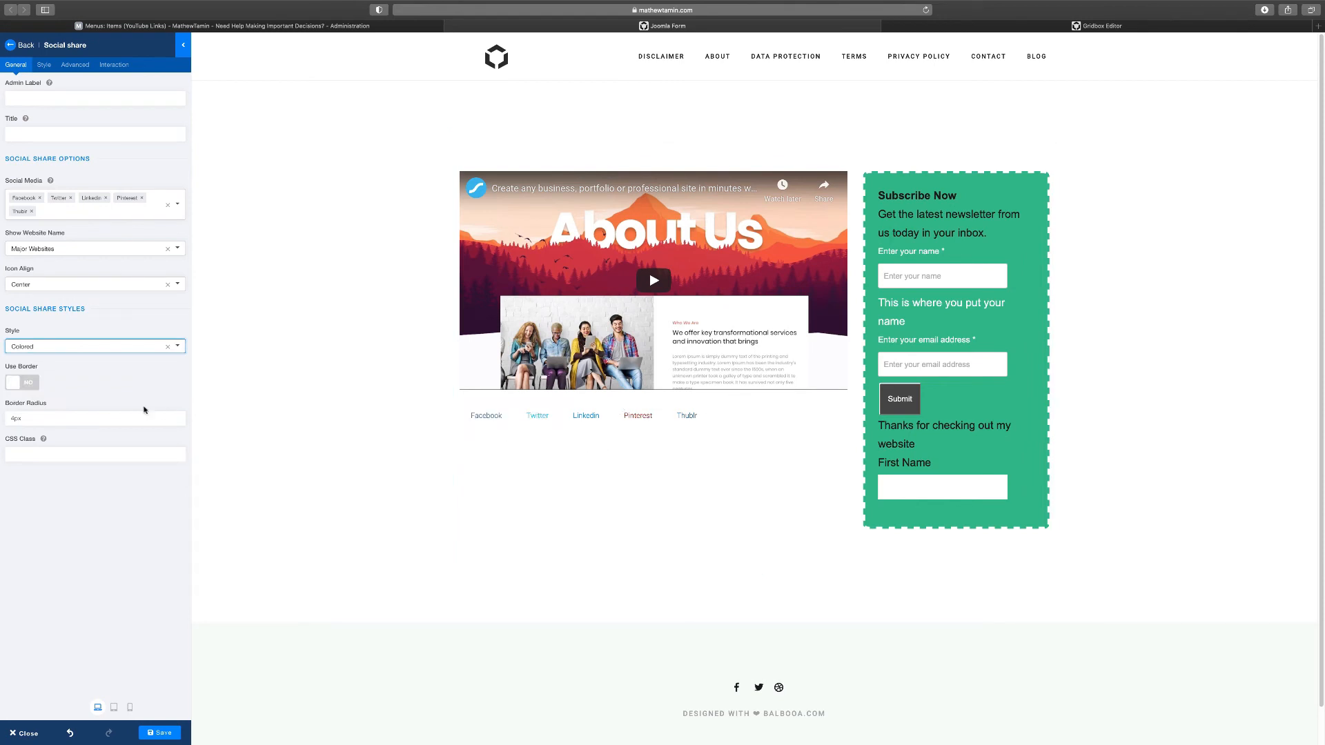
pyautogui.click(29, 384)
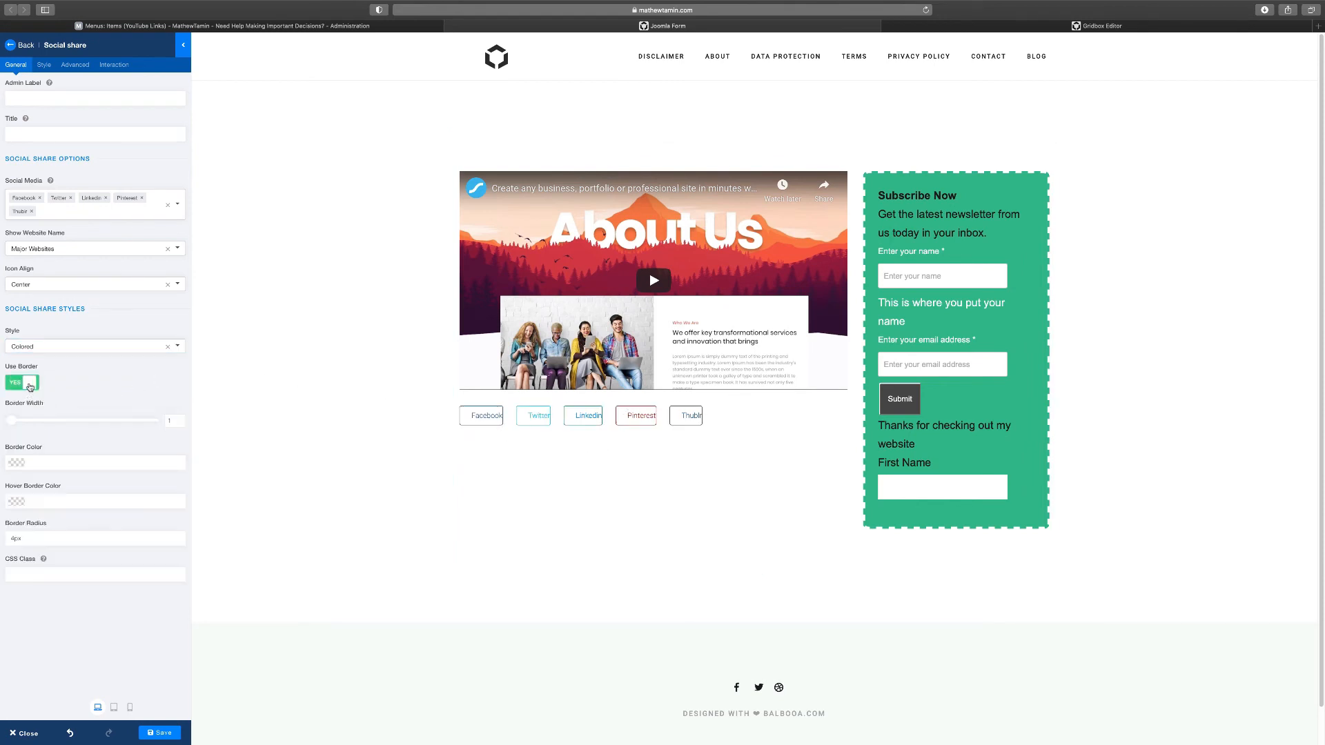
pyautogui.click(28, 384)
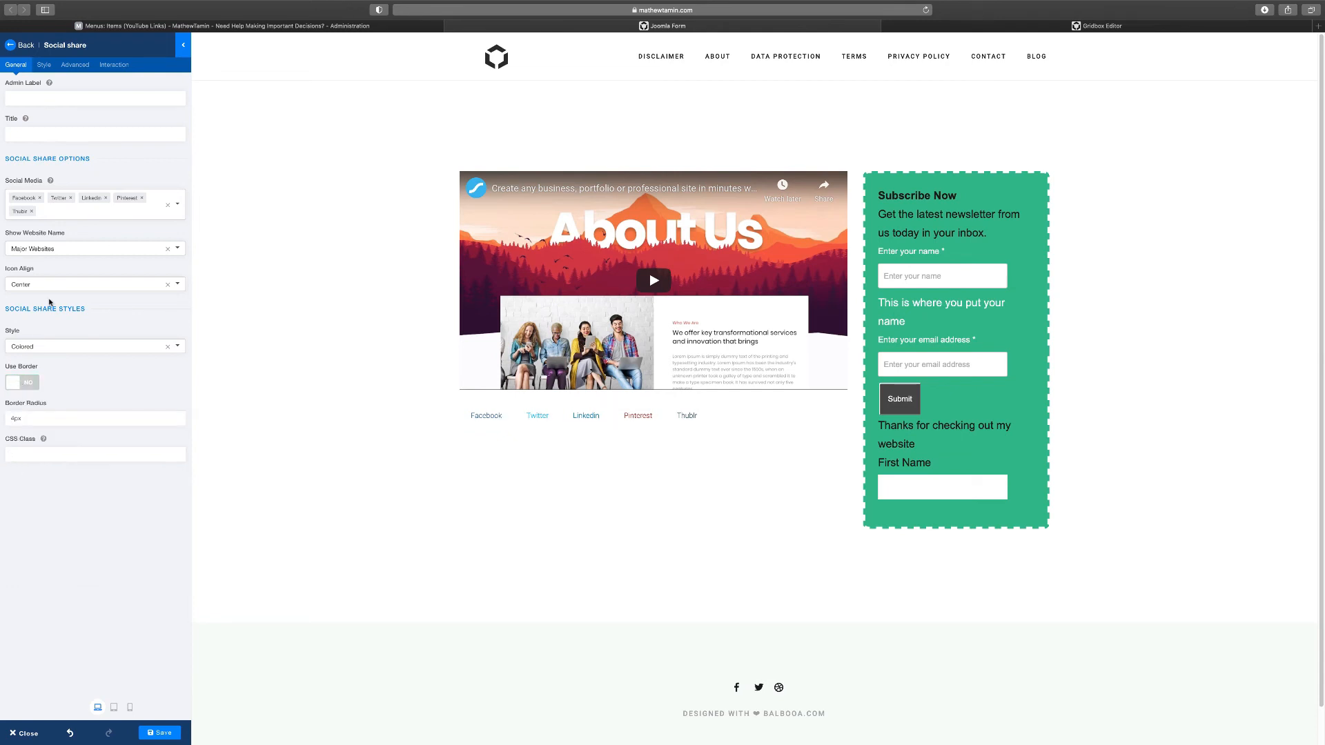
# Review the social share's Style options, then return to the addons list
pyautogui.click(43, 65)
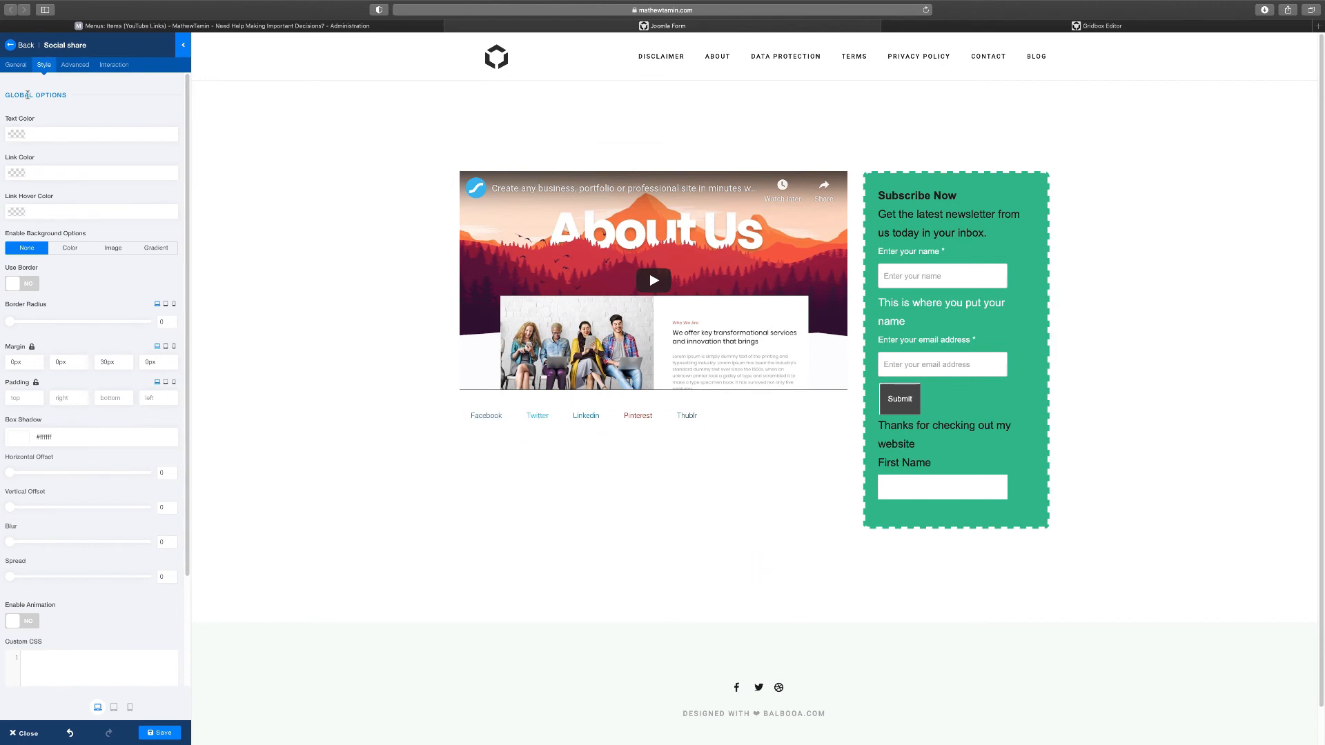
pyautogui.click(16, 65)
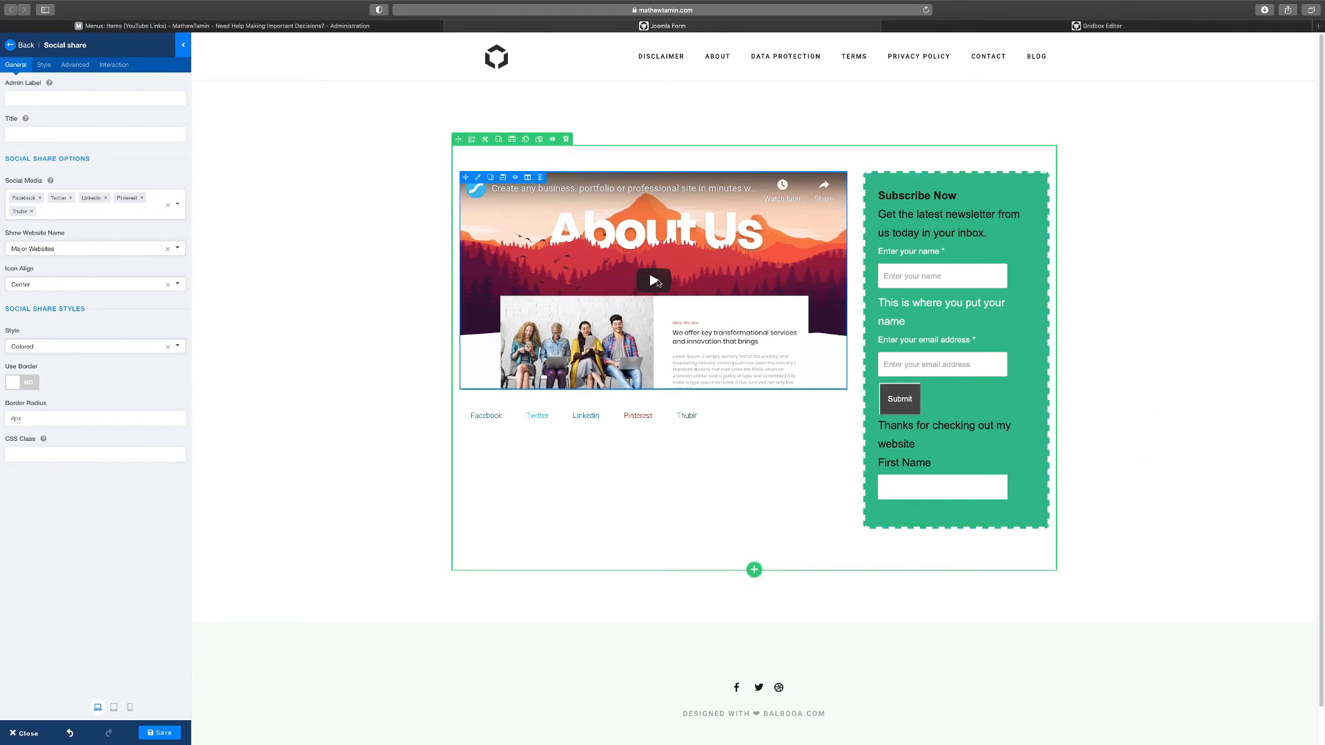
pyautogui.click(939, 228)
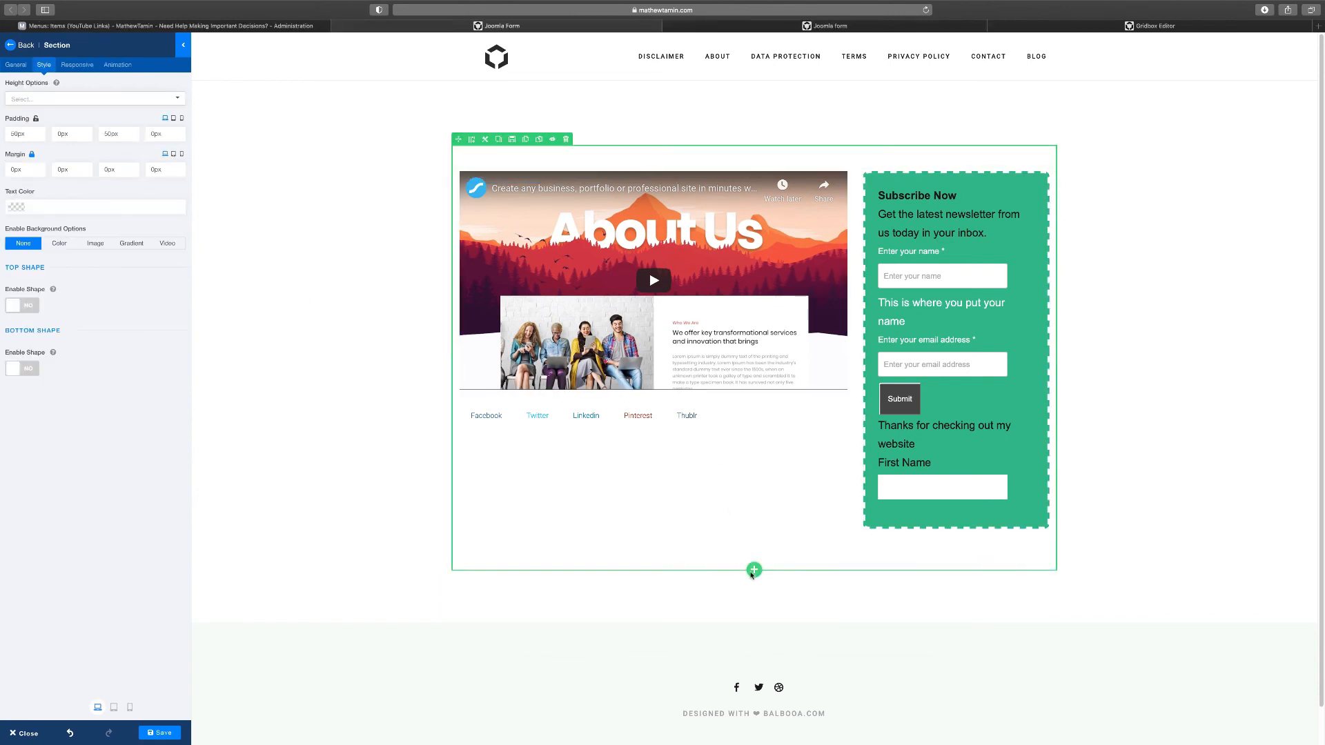
pyautogui.click(13, 50)
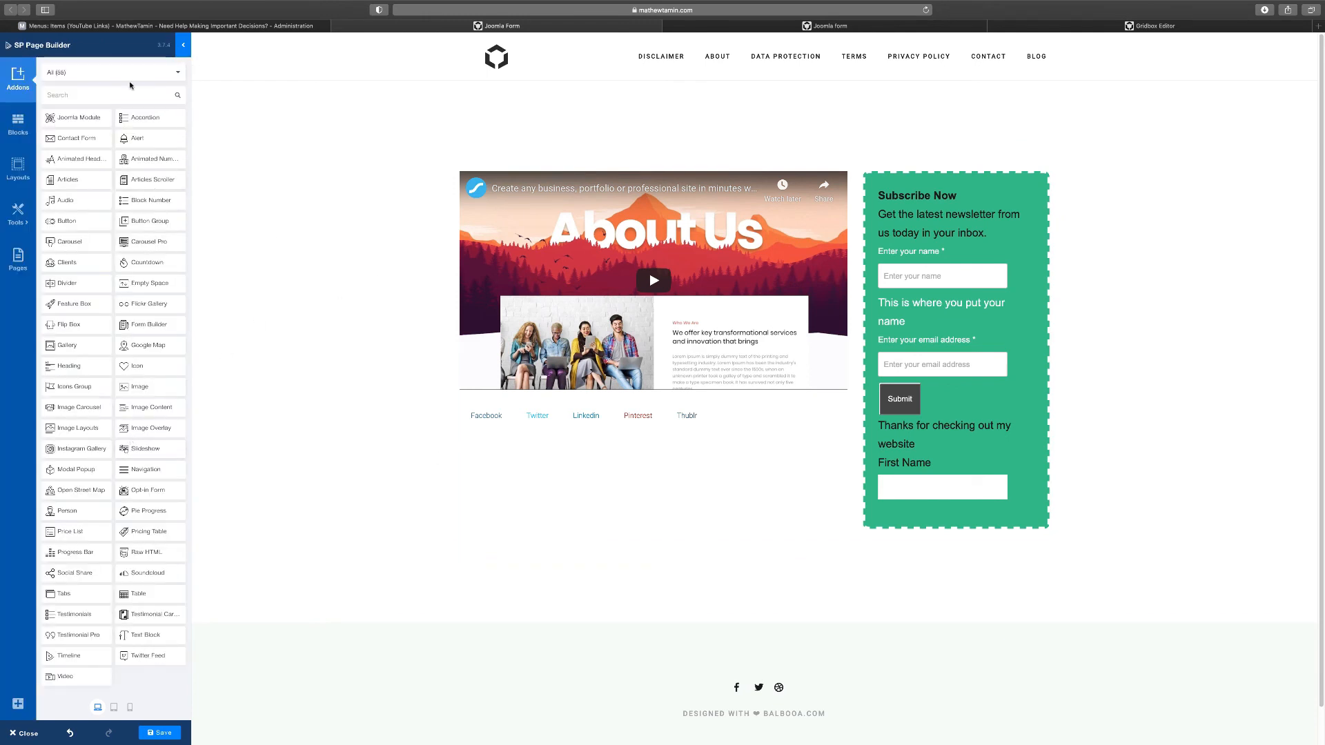
# Add a Heading addon below the share links reading 'Joomla Form Sub'
pyautogui.click(116, 96)
pyautogui.write('he')
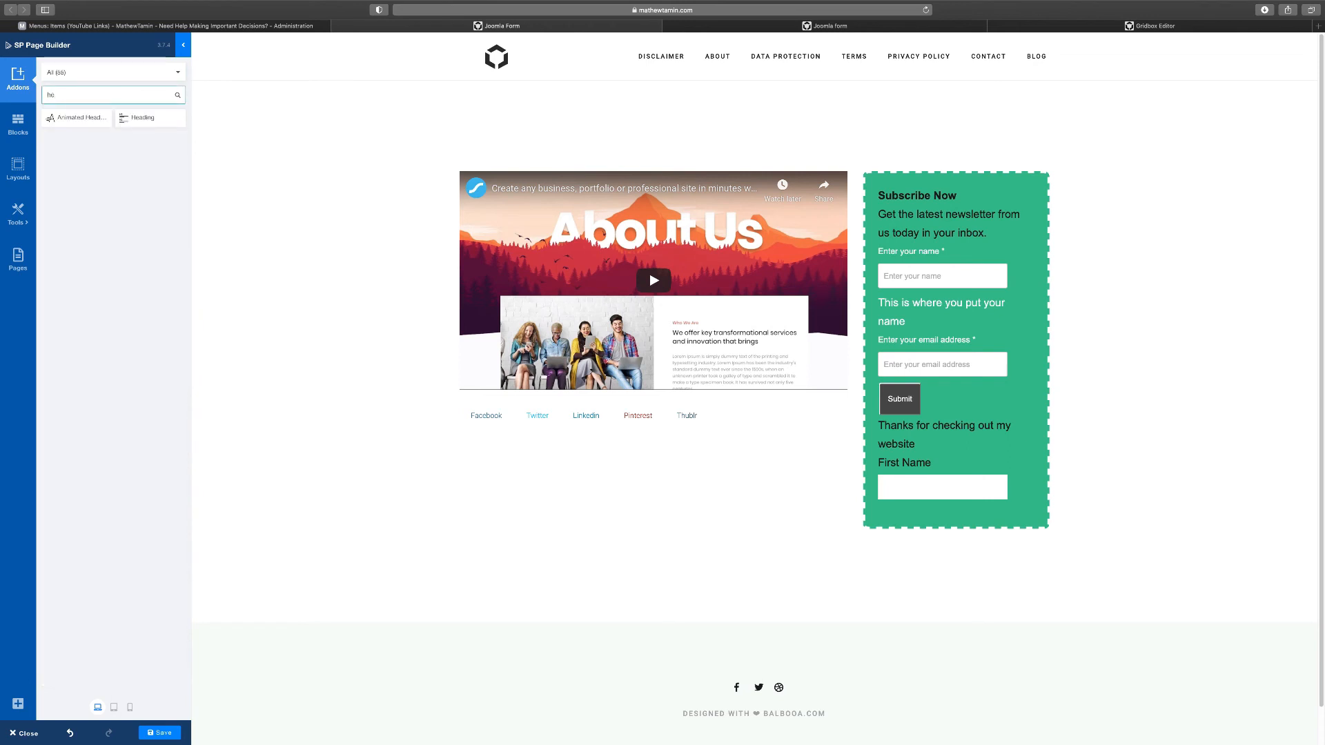
pyautogui.moveTo(140, 117); pyautogui.dragTo(674, 515)
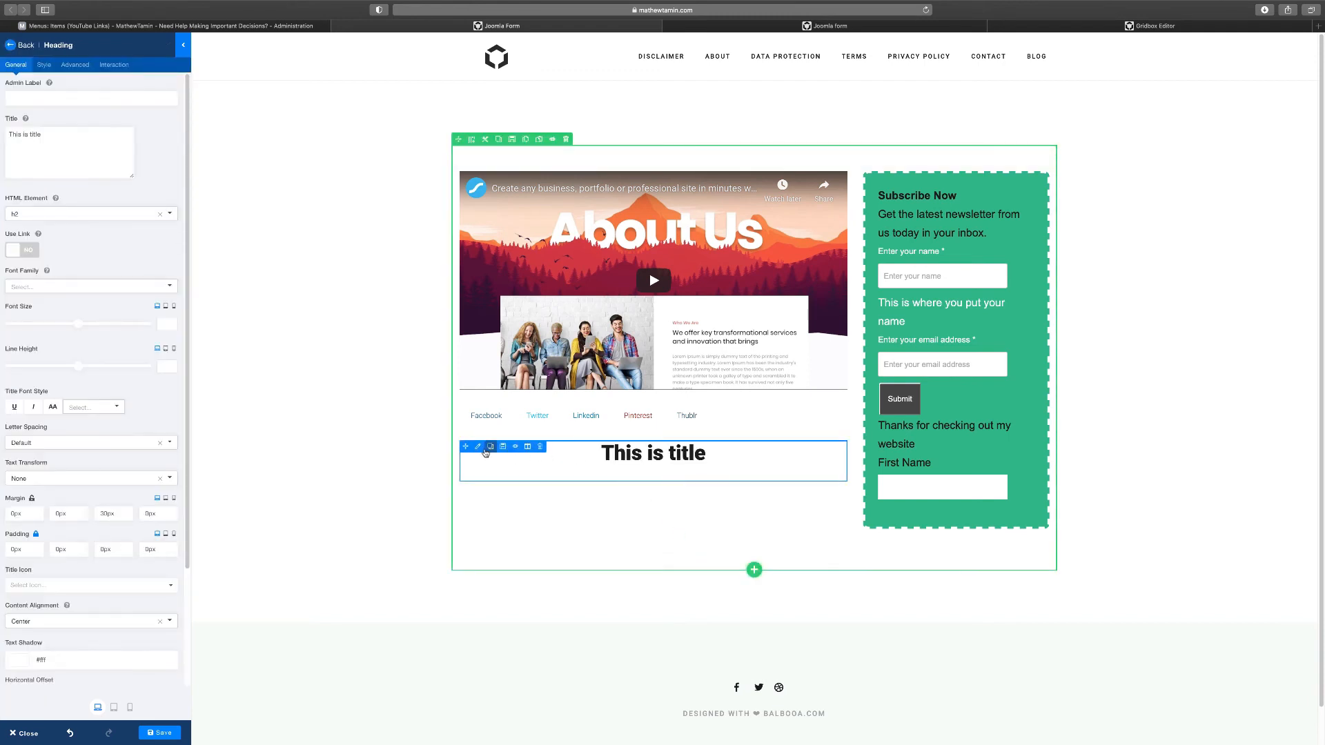
pyautogui.click(478, 447)
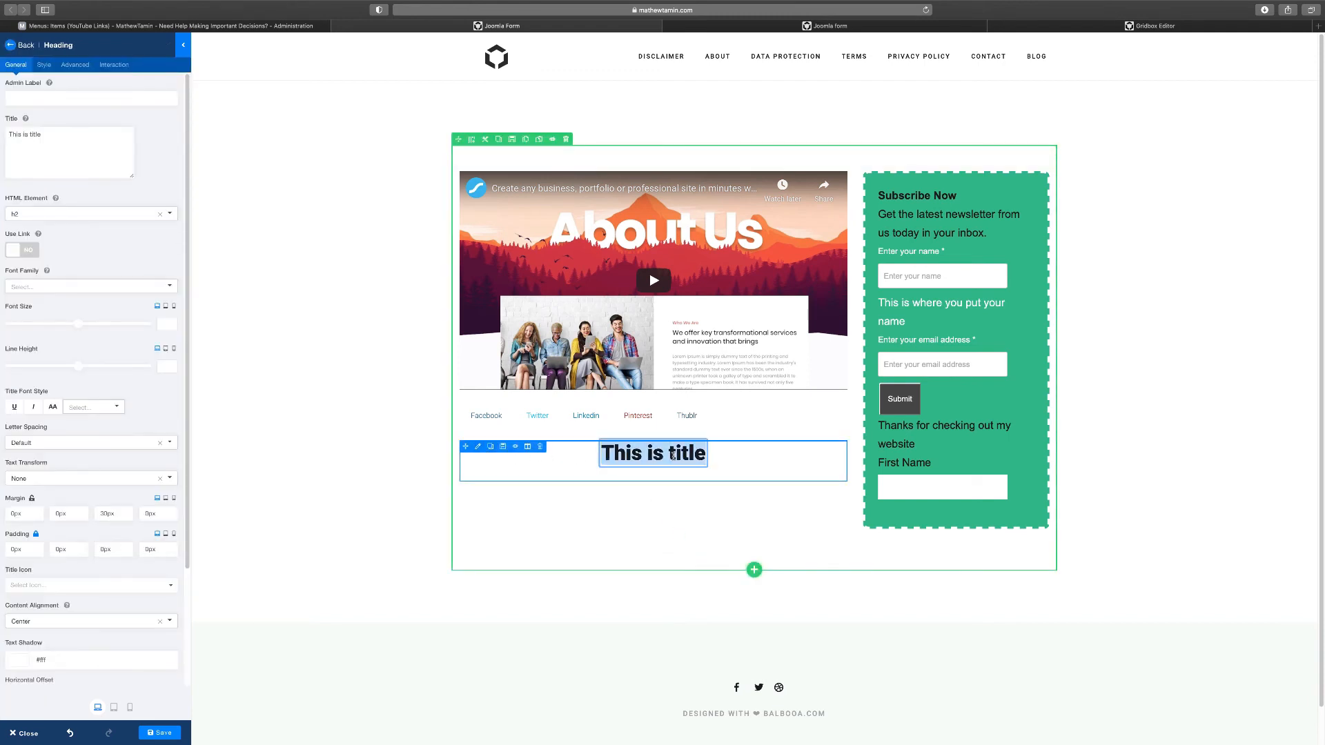
pyautogui.write('J')
pyautogui.scroll(-1, 755, 387)
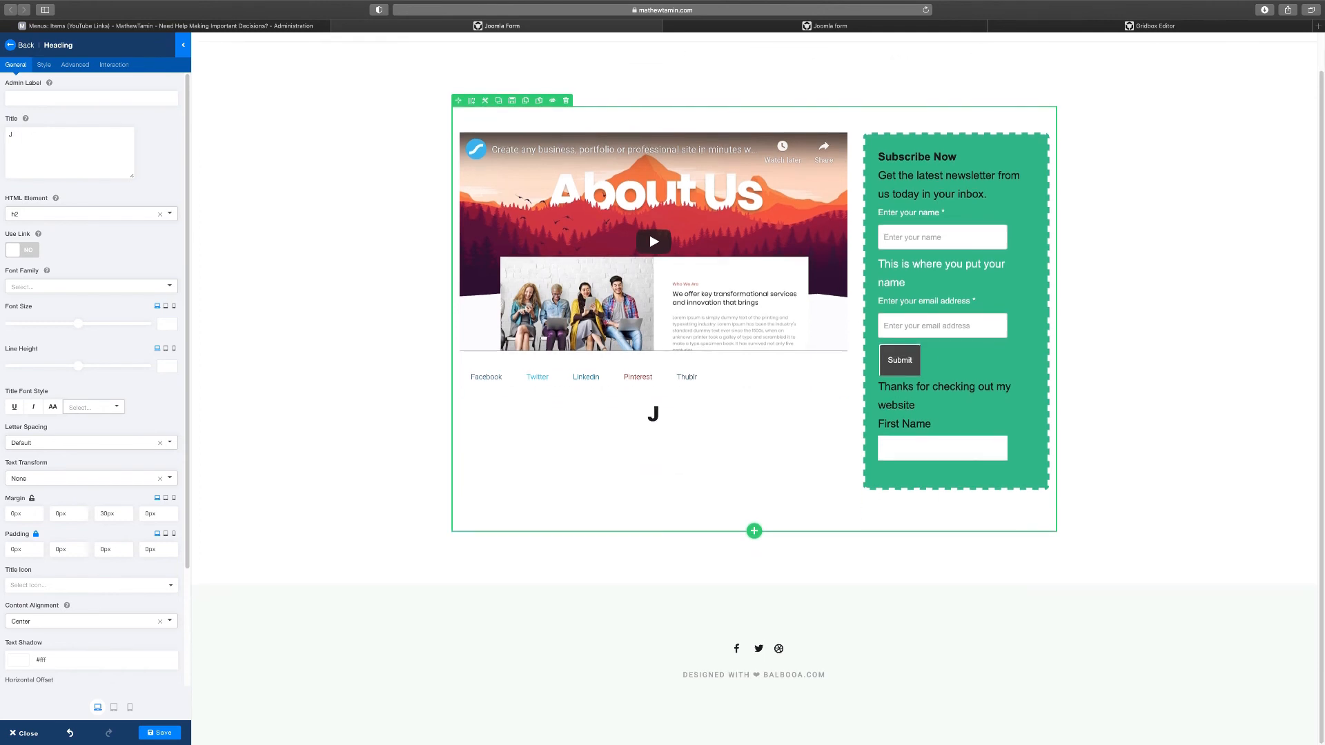
pyautogui.write('io')
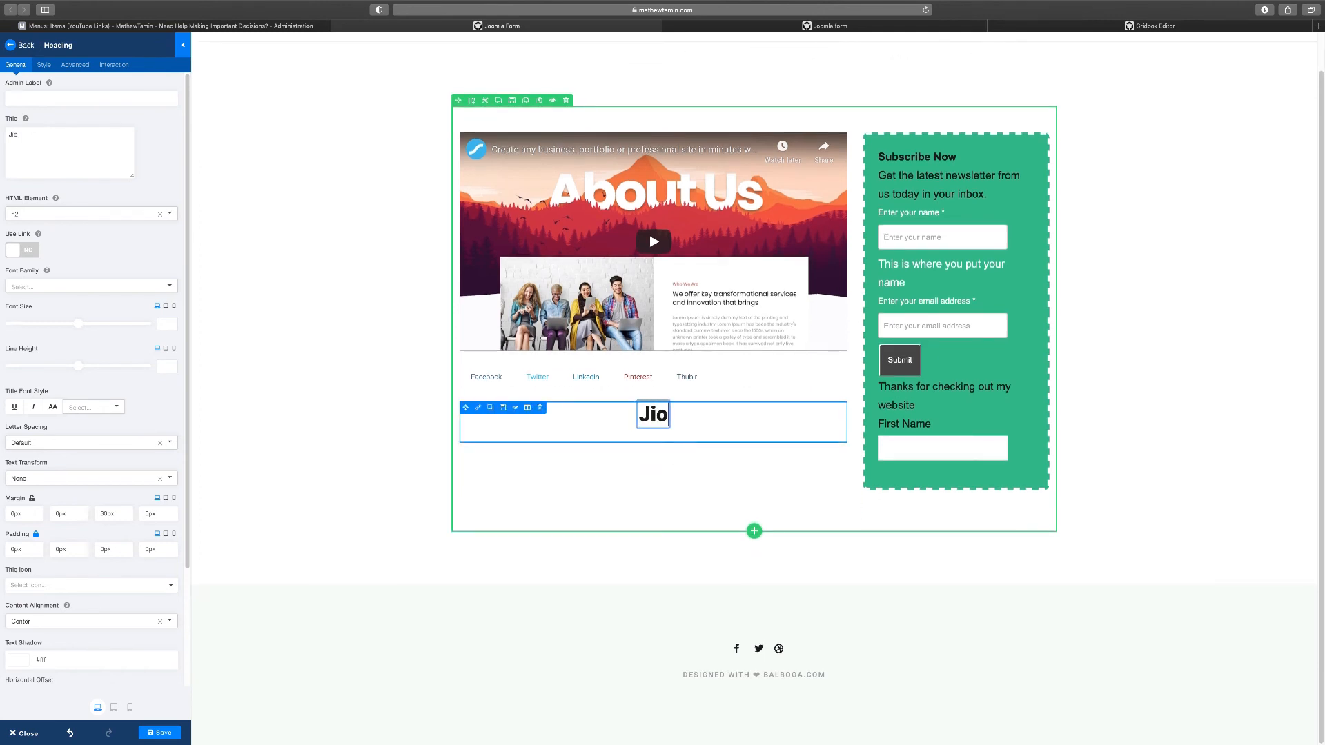
pyautogui.press('BackSpace')
pyautogui.press('BackSpace')
pyautogui.write('oomla Form Sub')
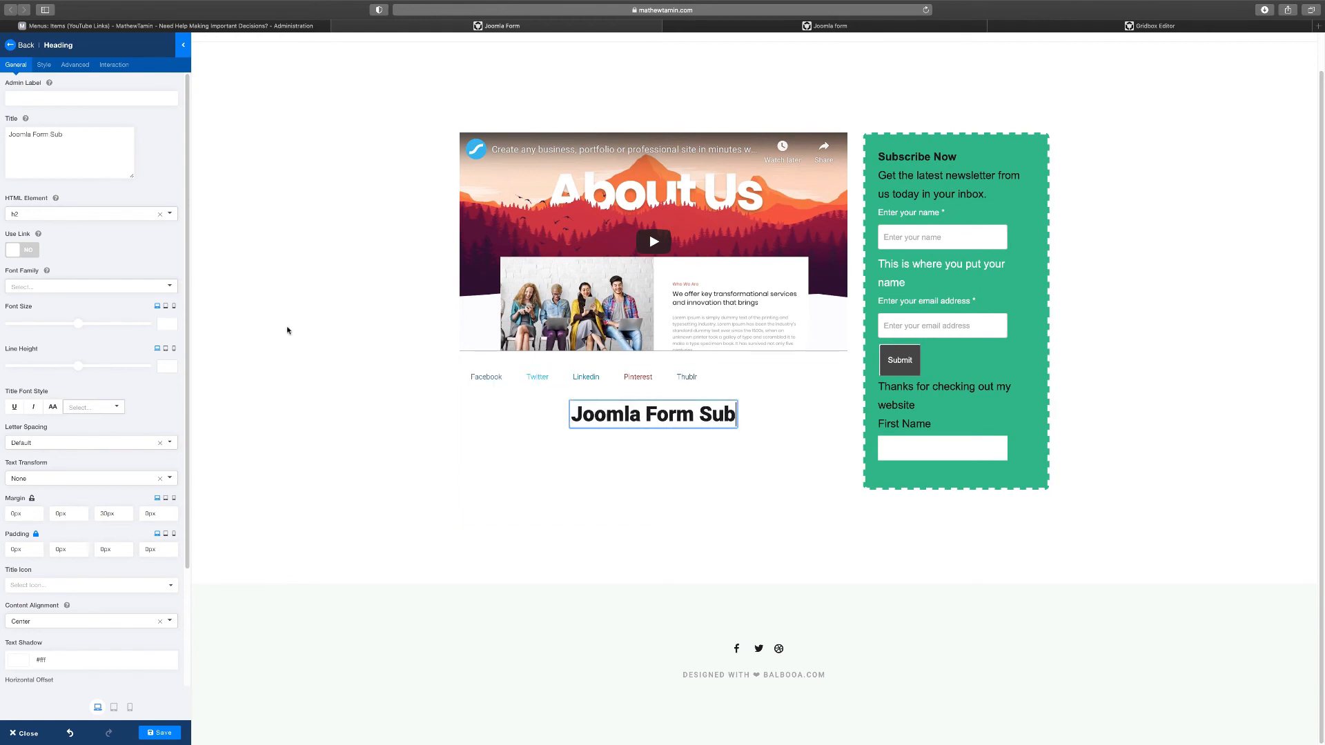
# Make the Joomla Form Sub heading an h1 element
pyautogui.click(55, 214)
pyautogui.click(52, 233)
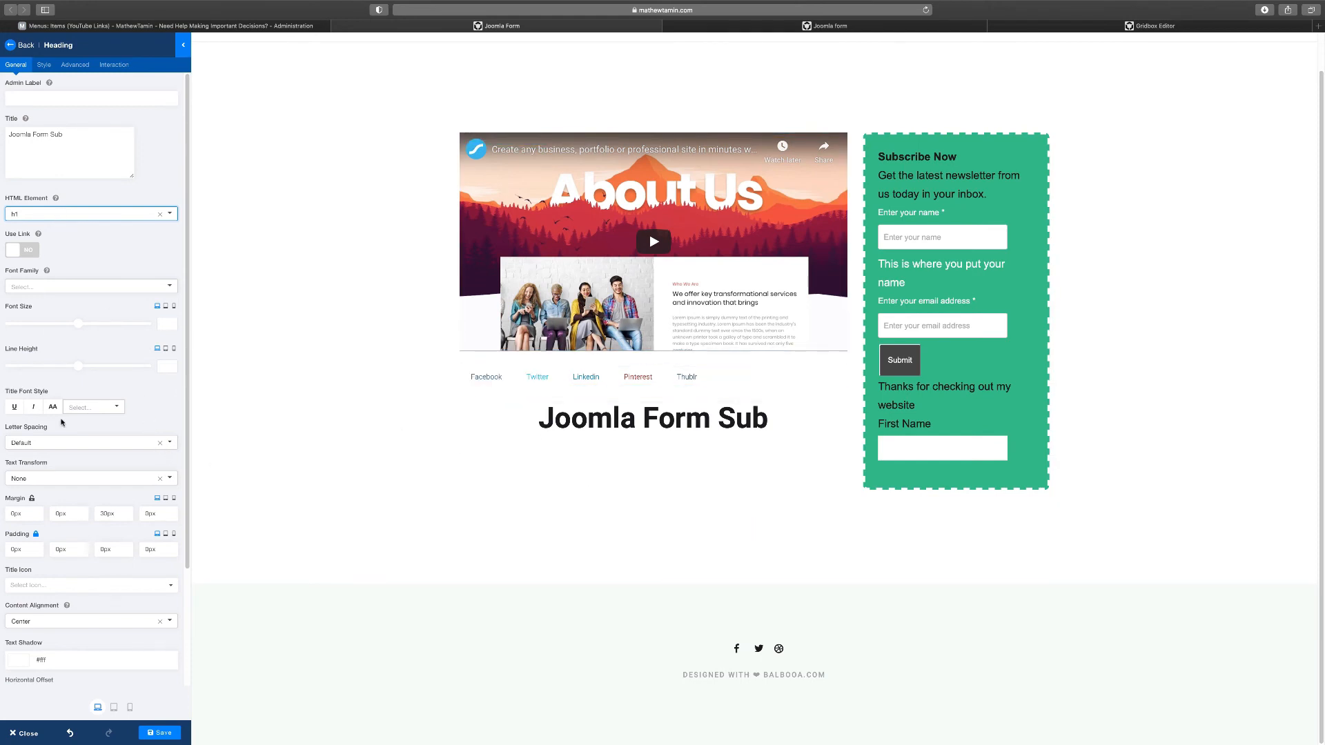
pyautogui.scroll(-2, 62, 422)
pyautogui.scroll(3, 62, 423)
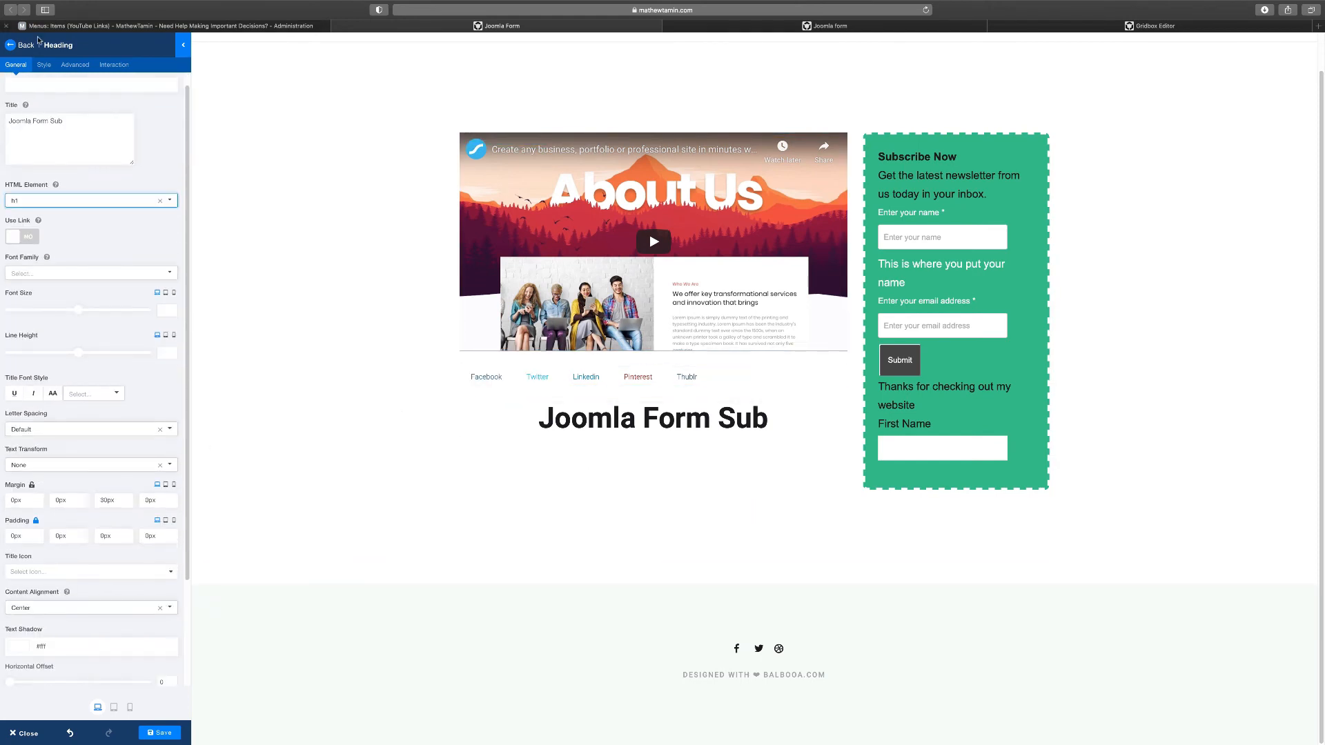
# Set the heading's text colour to #ffffff
pyautogui.click(44, 64)
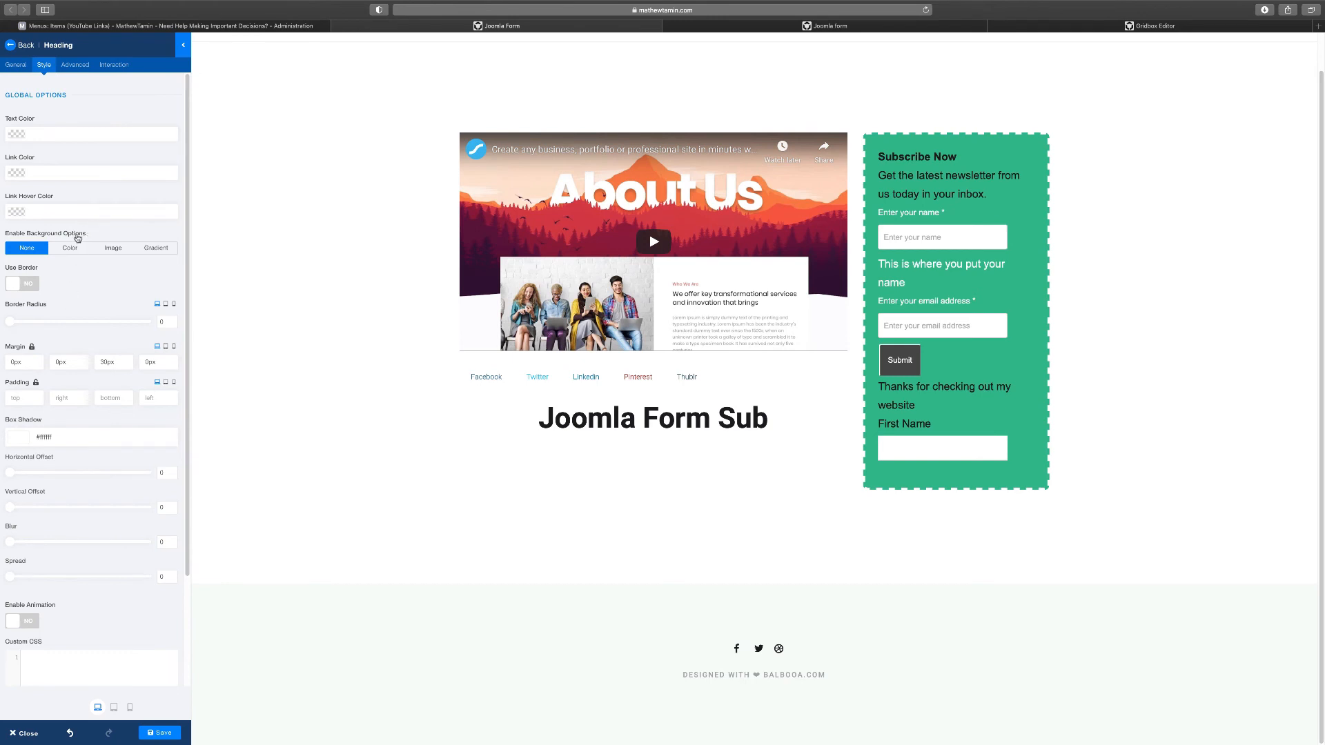
pyautogui.click(67, 134)
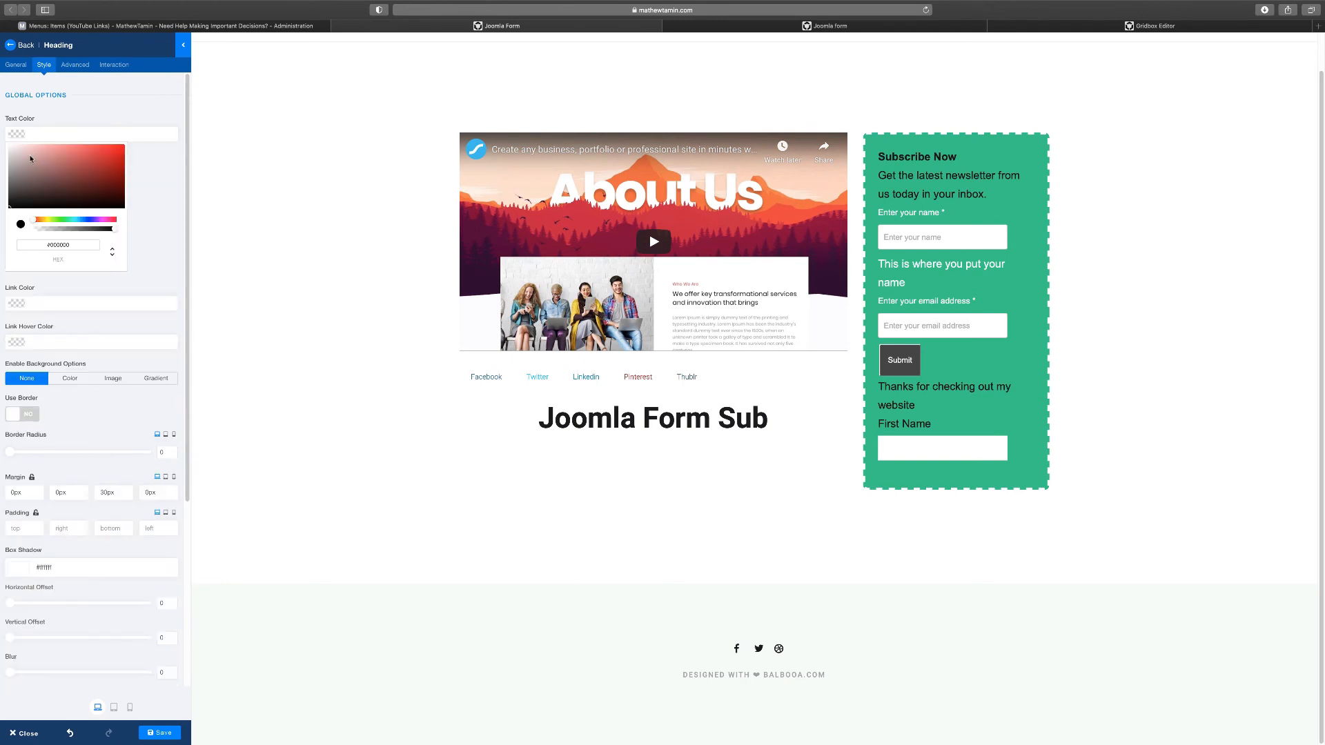
pyautogui.click(104, 88)
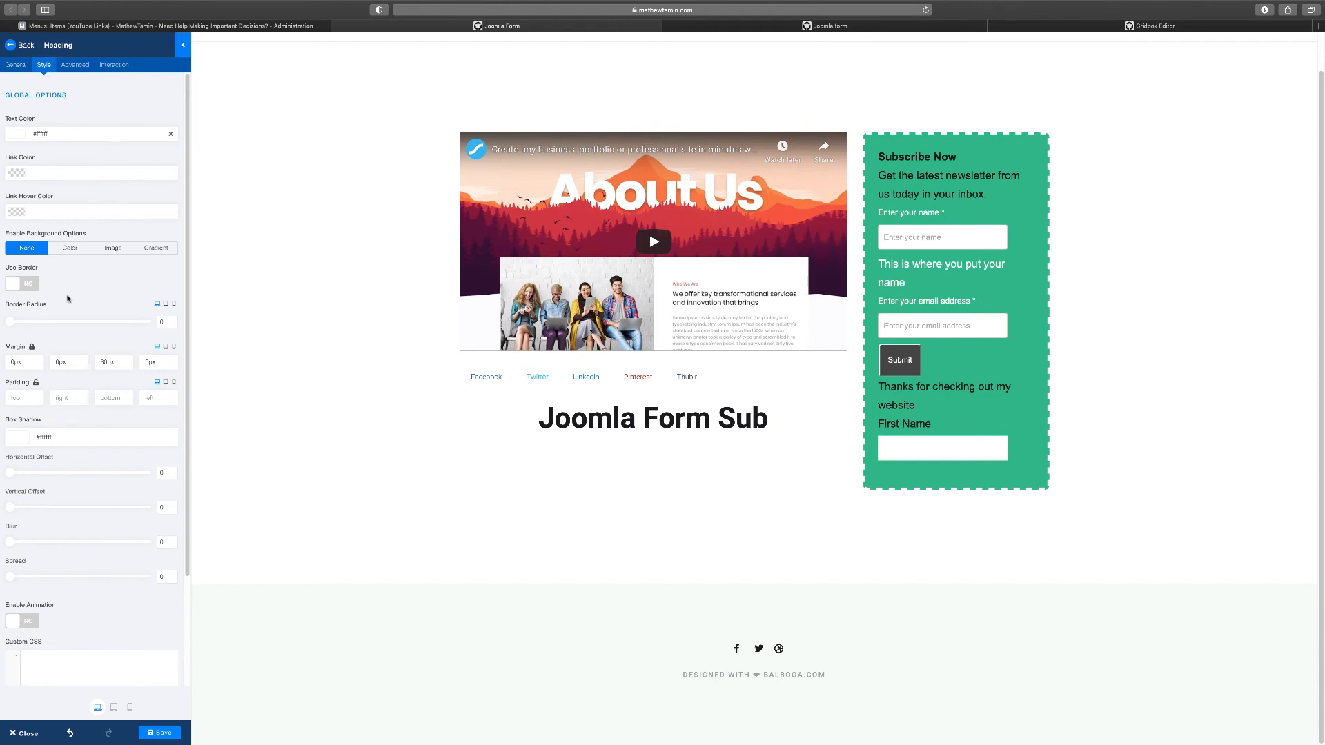
pyautogui.scroll(-1, 84, 358)
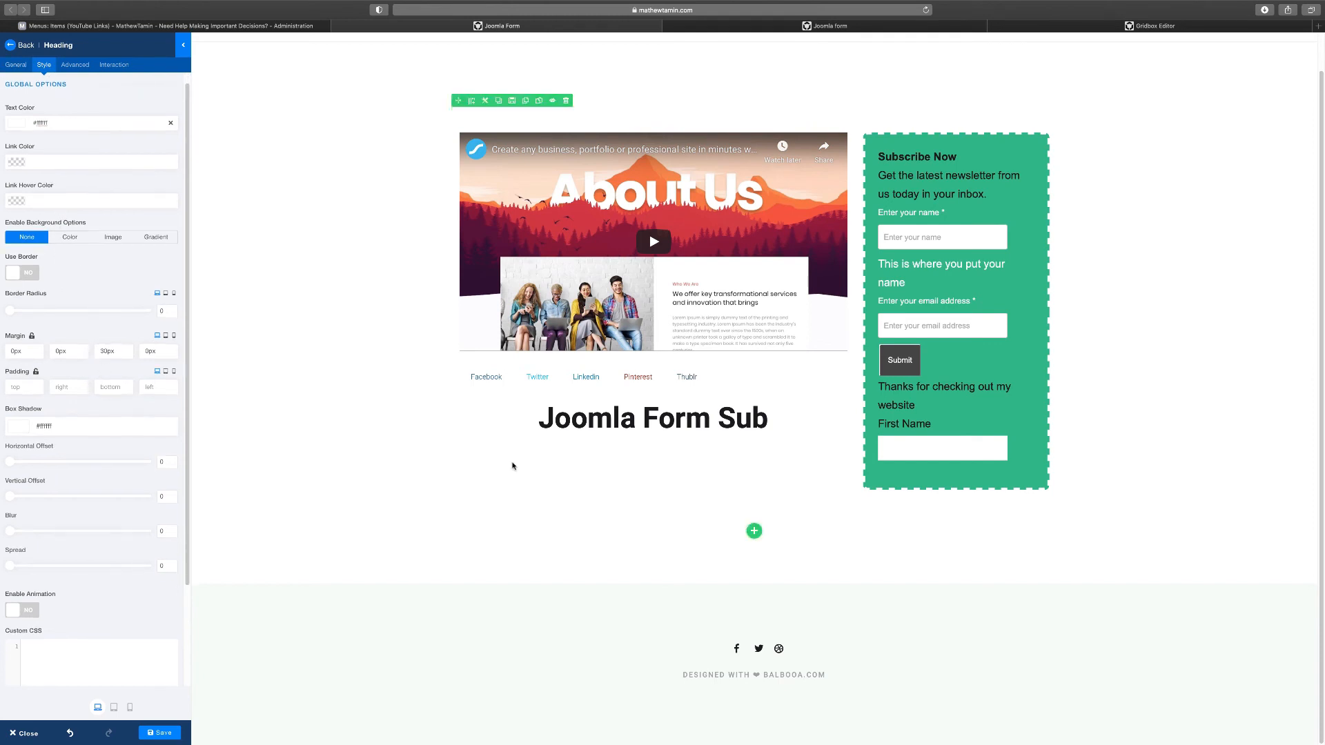
pyautogui.click(169, 124)
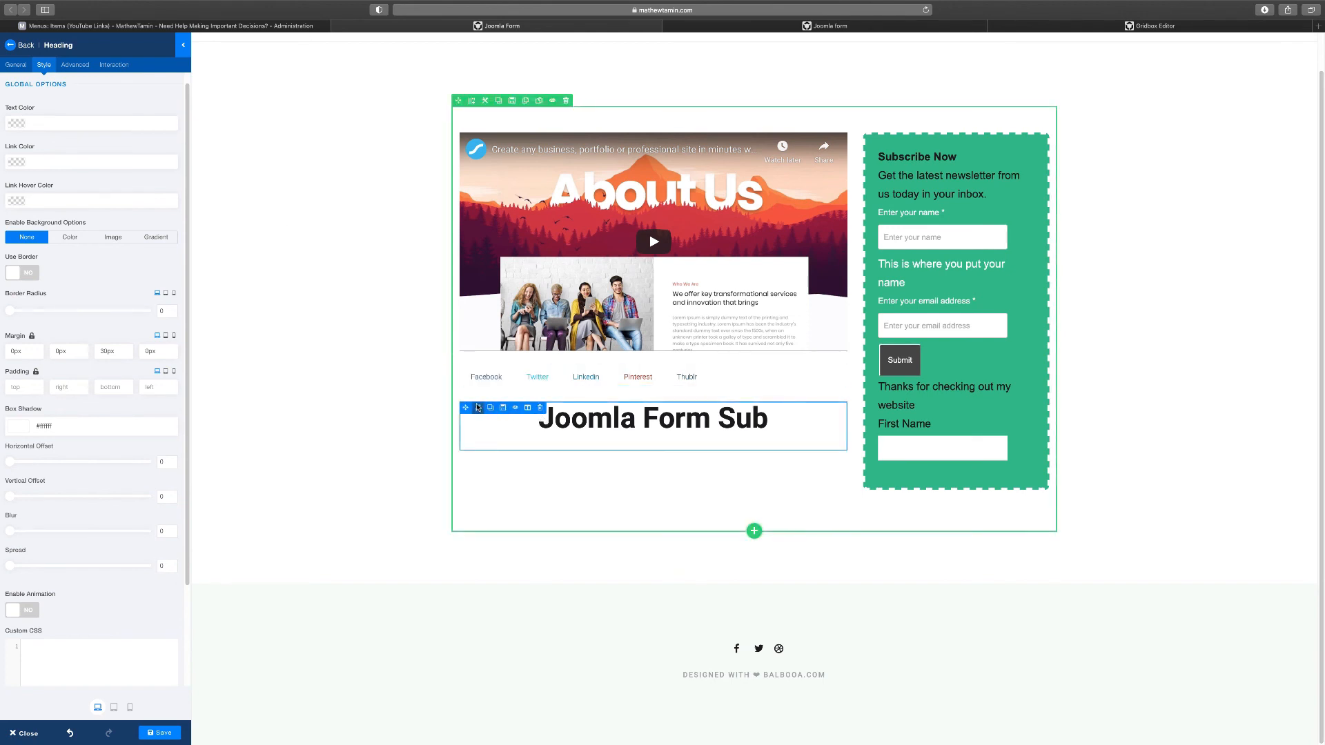
pyautogui.scroll(-4, 51, 377)
pyautogui.scroll(2, 564, 487)
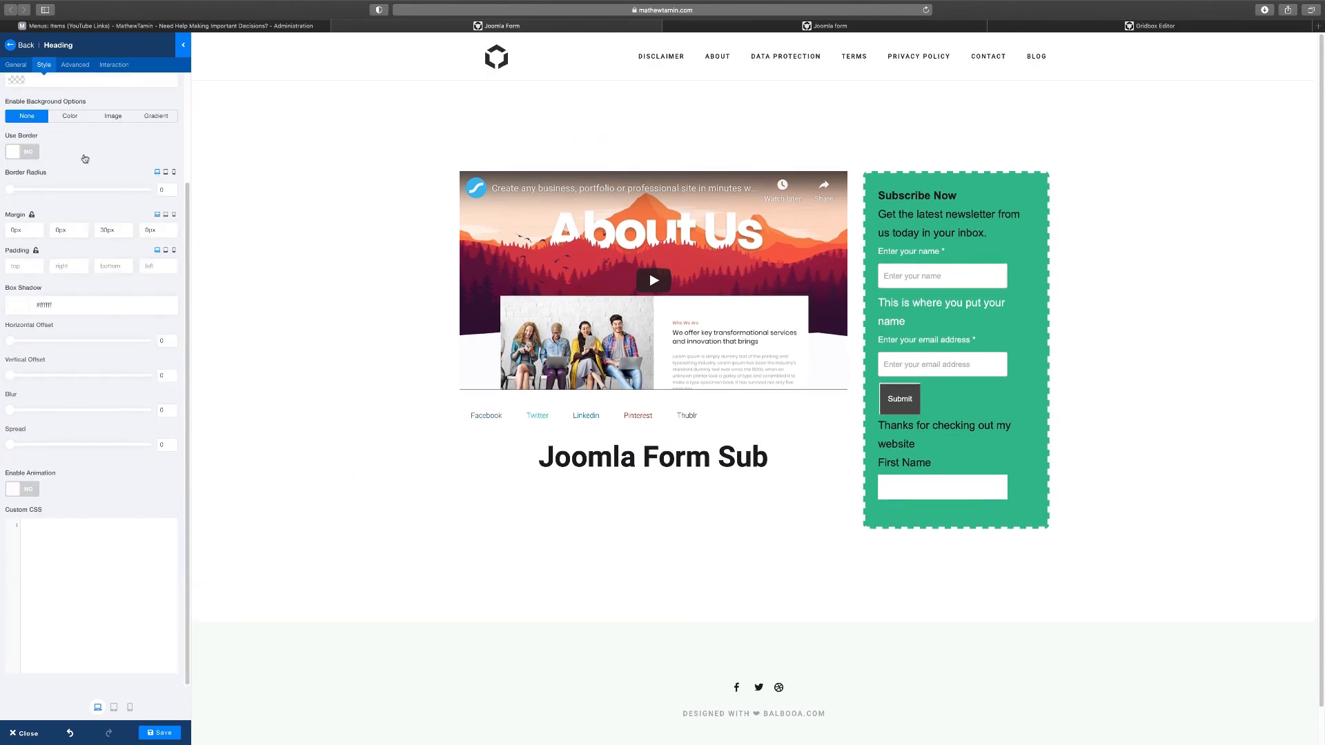
pyautogui.scroll(4, 56, 162)
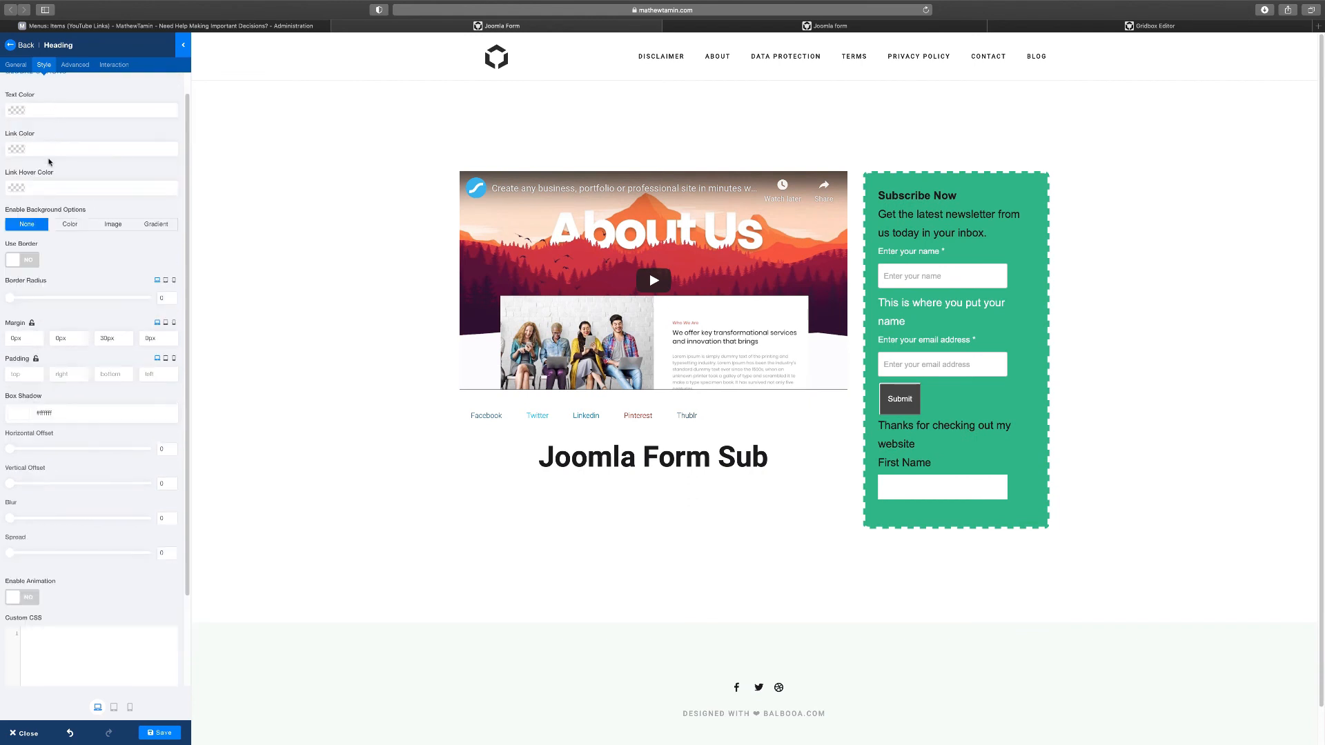
pyautogui.scroll(1, 50, 160)
pyautogui.click(53, 130)
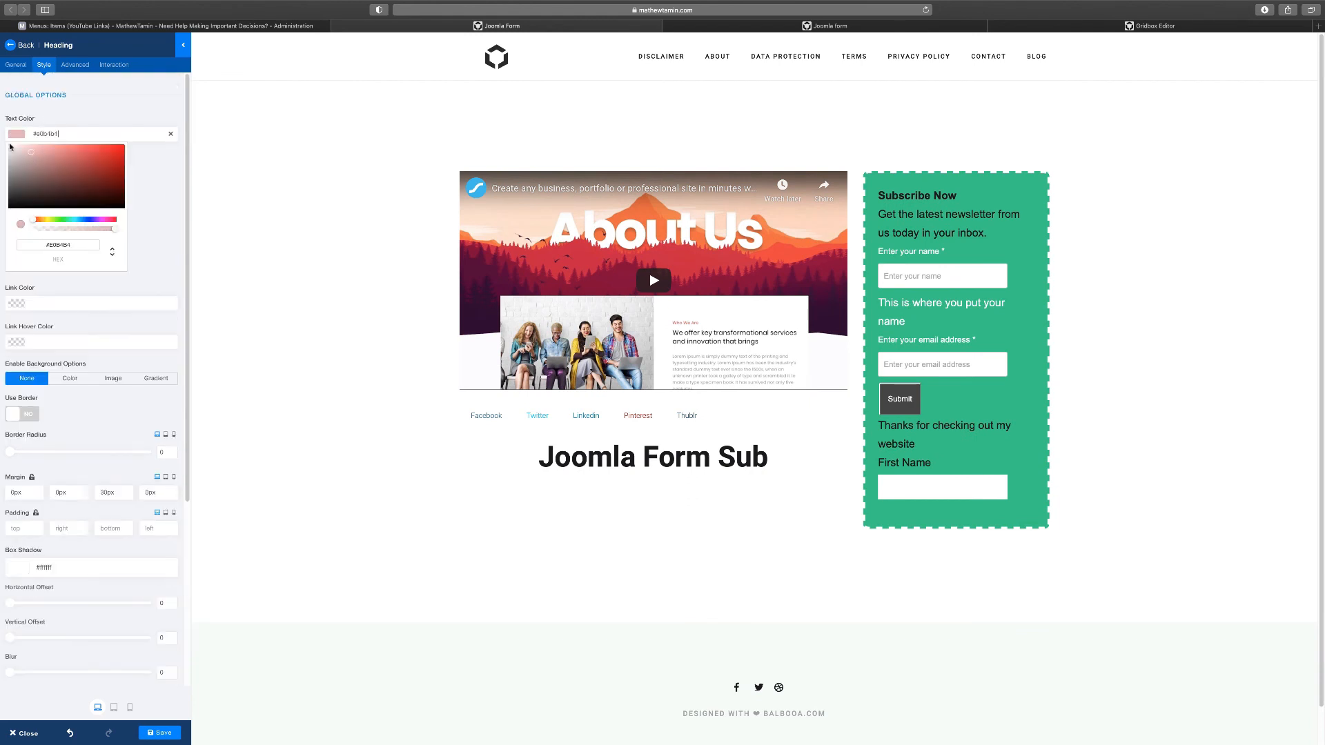
pyautogui.write('#ffffff')
pyautogui.click(147, 117)
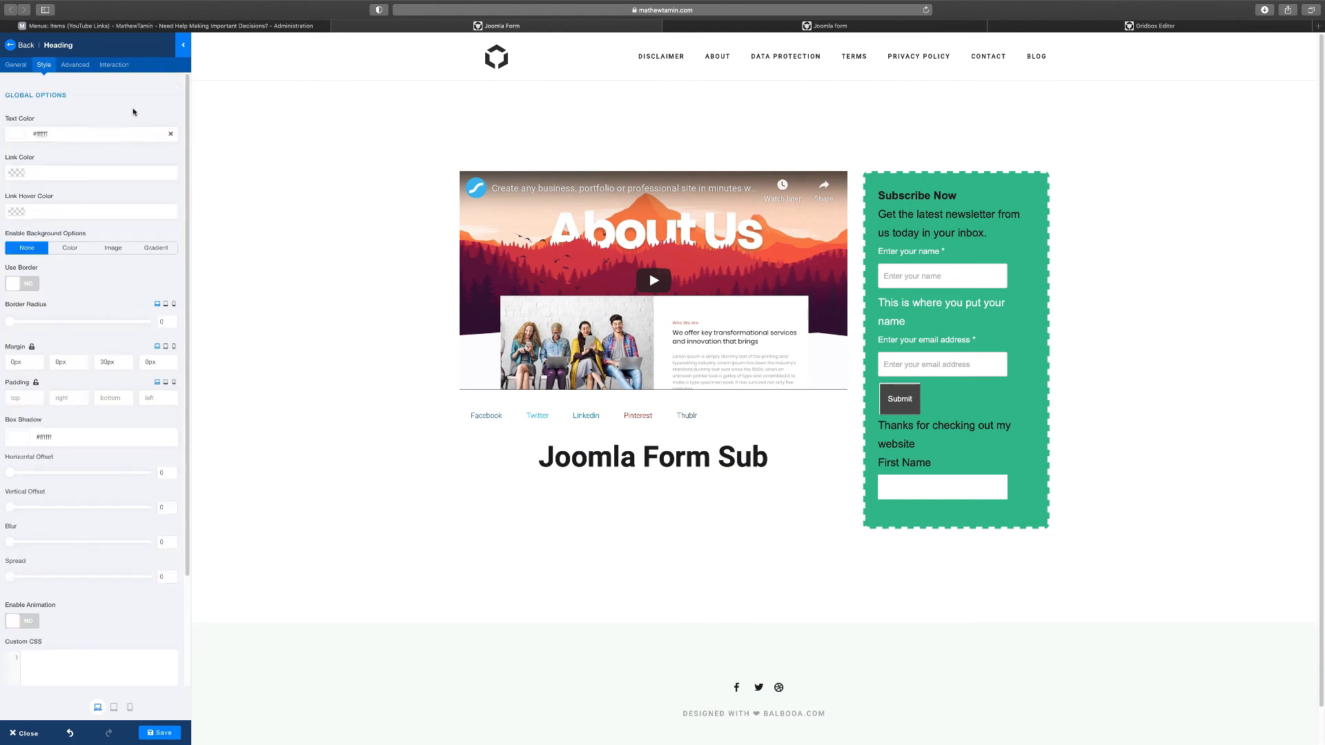
pyautogui.click(19, 66)
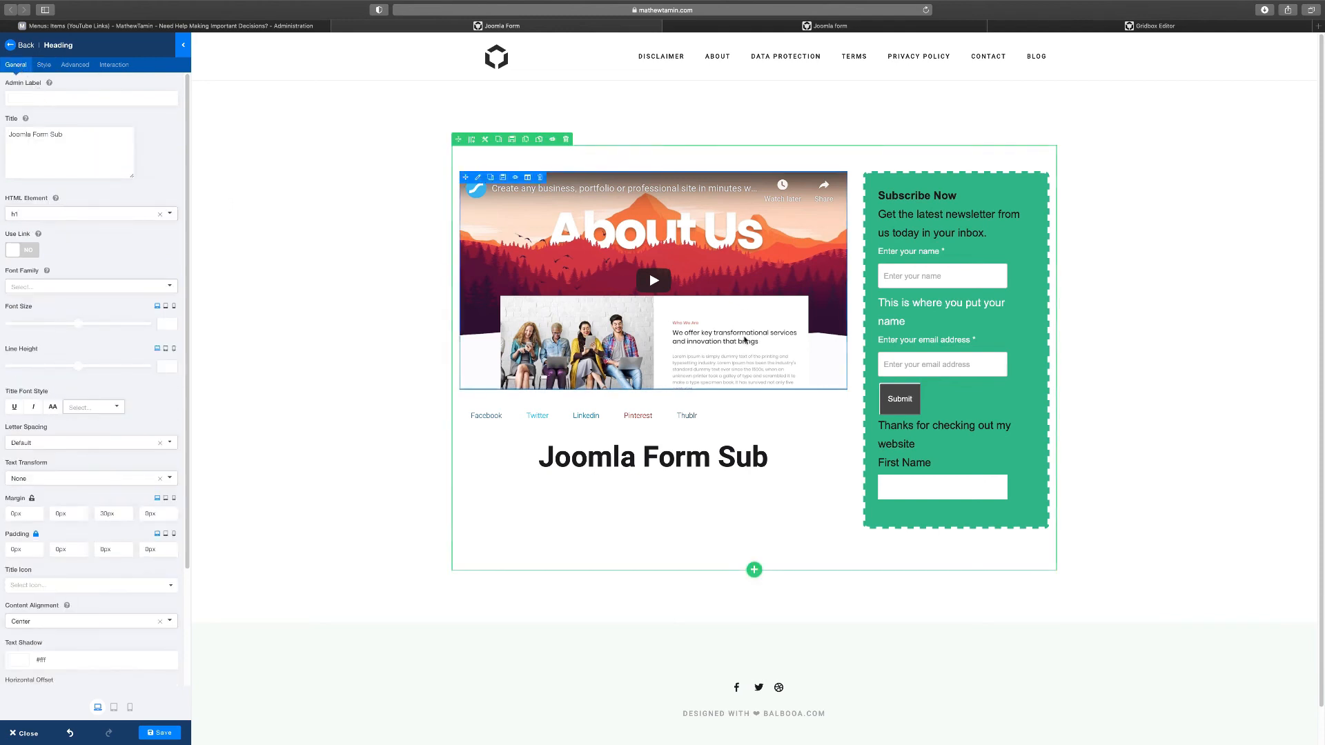
pyautogui.click(754, 571)
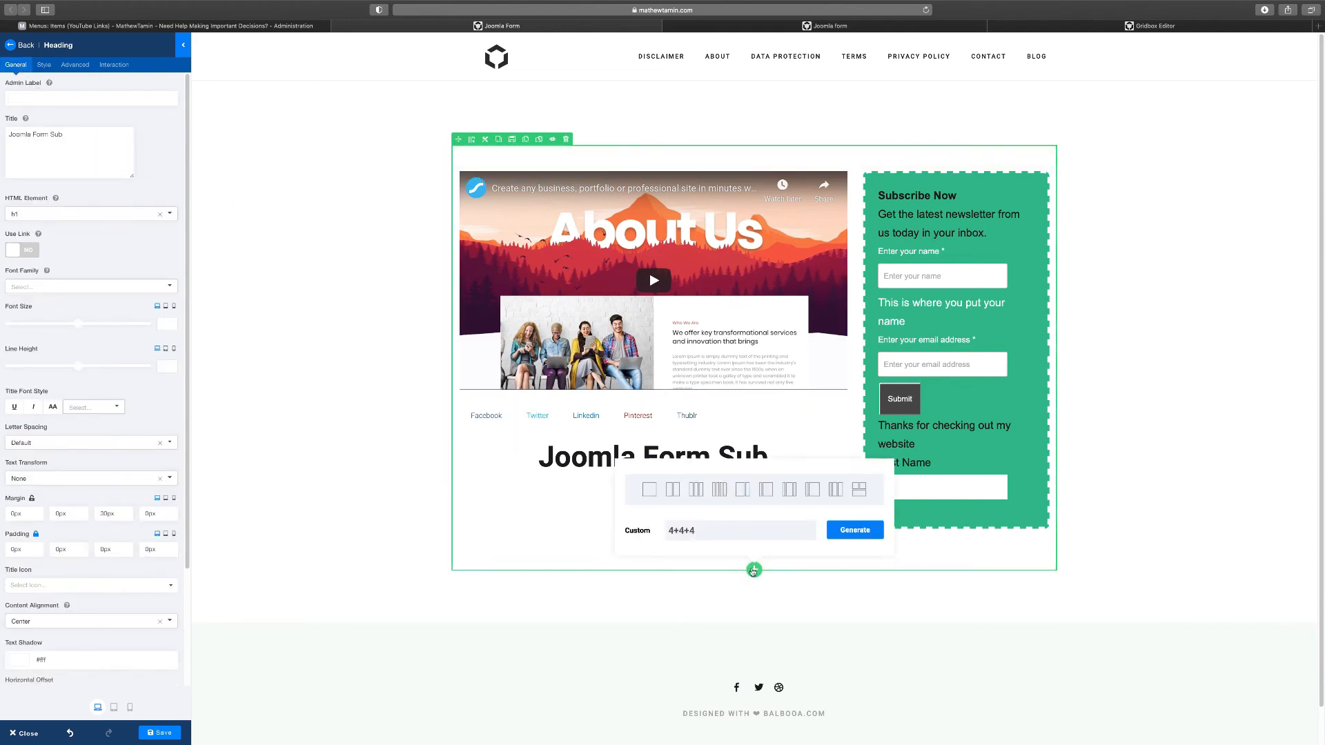
# Add a single-column section above the video and form, and move the heading into it
pyautogui.click(650, 490)
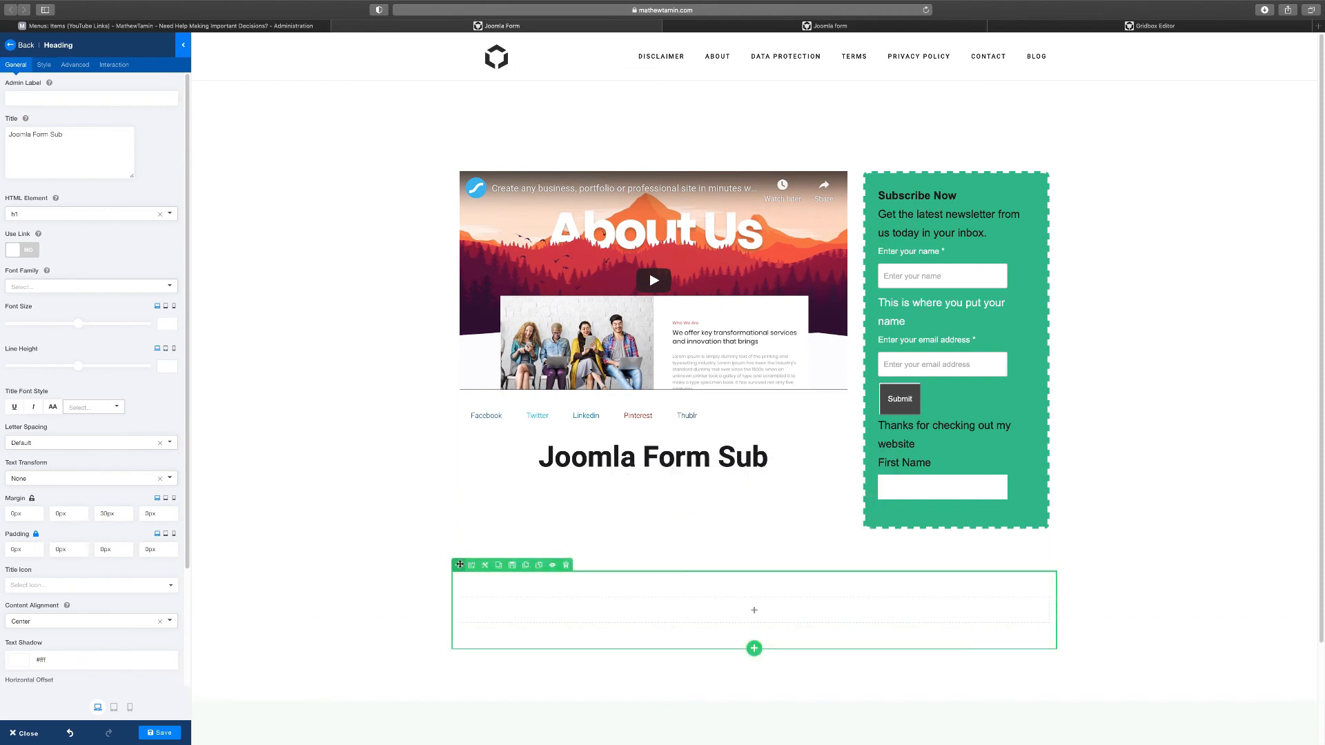
pyautogui.moveTo(460, 565); pyautogui.dragTo(491, 242)
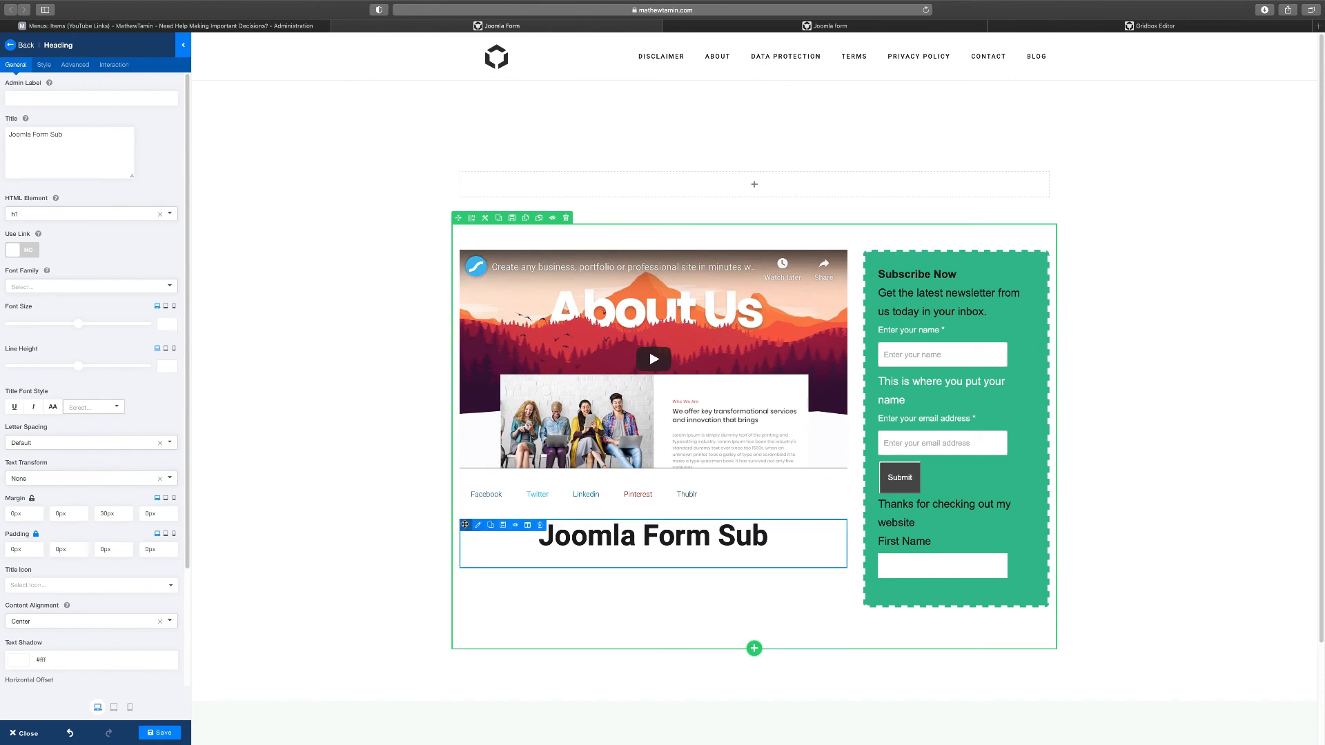
pyautogui.moveTo(521, 182); pyautogui.dragTo(606, 188)
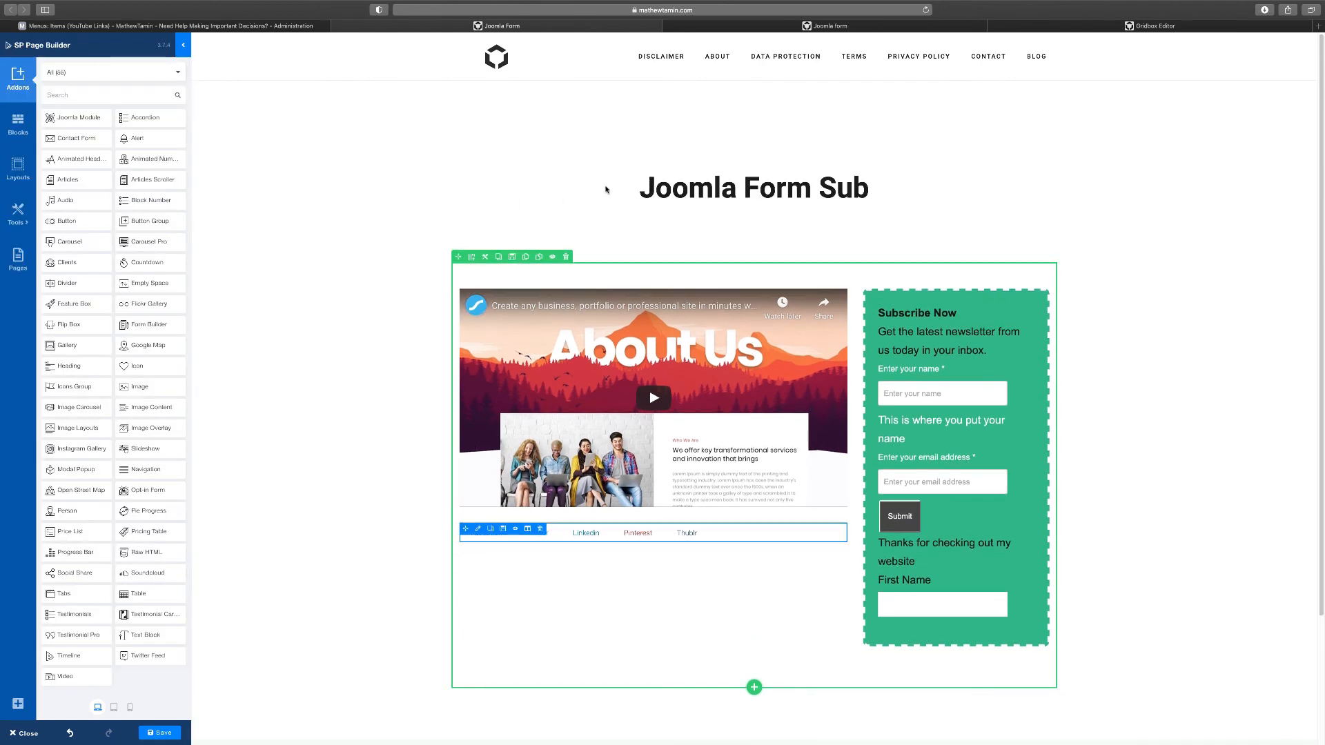
pyautogui.click(1133, 25)
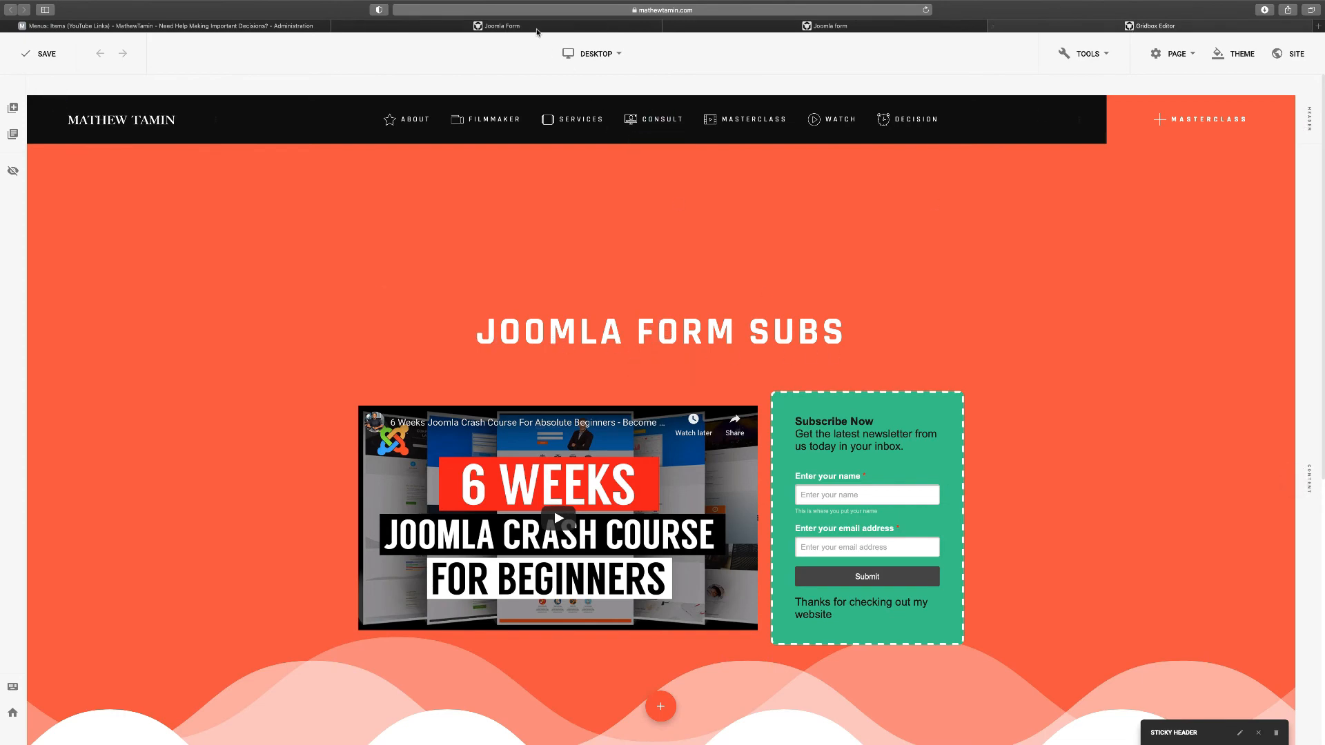
# Return from the Gridbox Editor tab to the SP Page Builder page
pyautogui.click(533, 27)
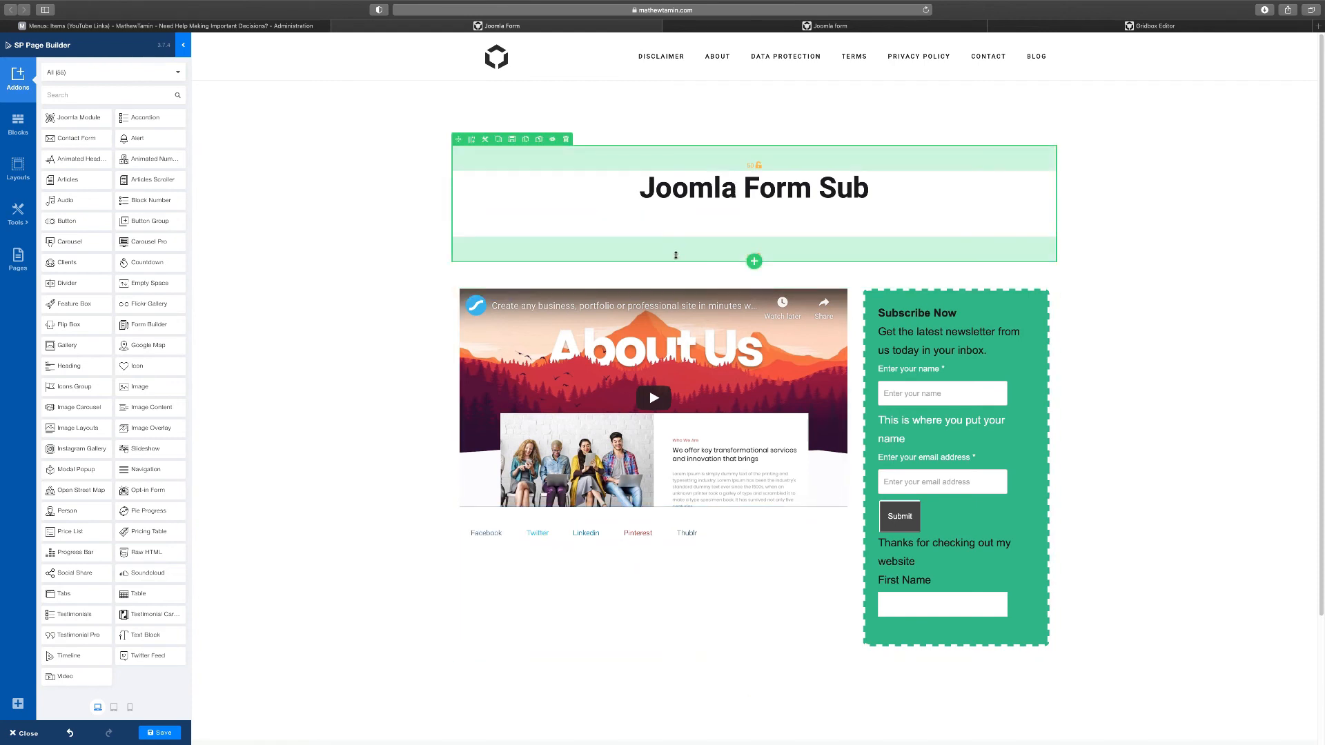
# Reduce the top and bottom padding of the heading section and the video-and-form section
pyautogui.click(484, 138)
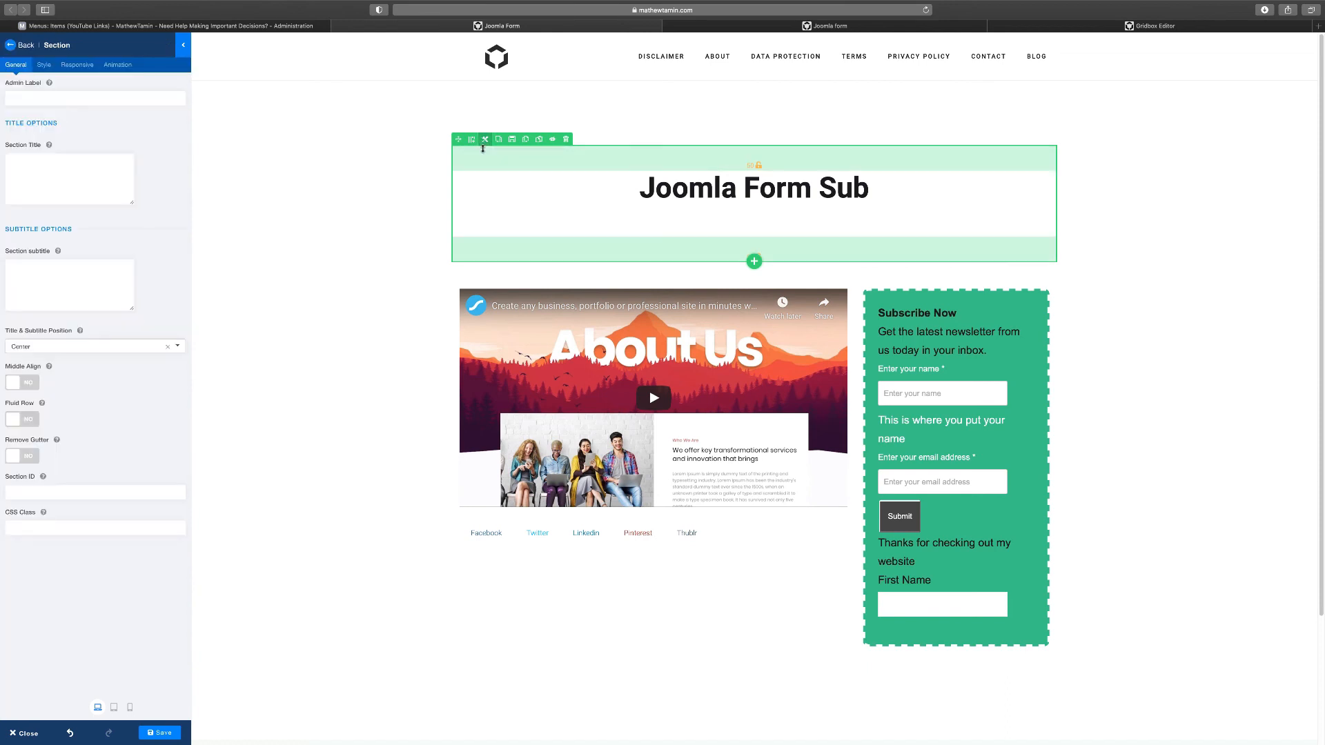
pyautogui.click(43, 65)
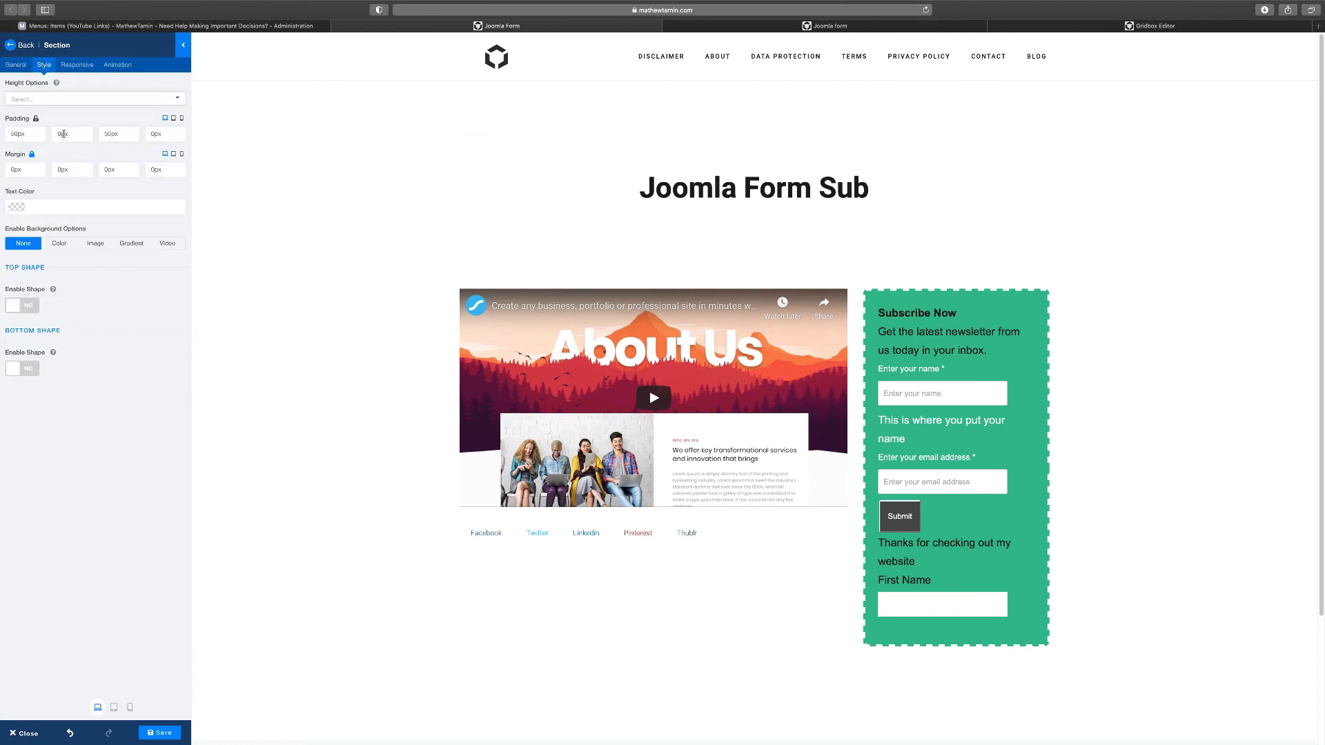
pyautogui.moveTo(704, 249); pyautogui.dragTo(701, 212)
pyautogui.moveTo(691, 159); pyautogui.dragTo(695, 122)
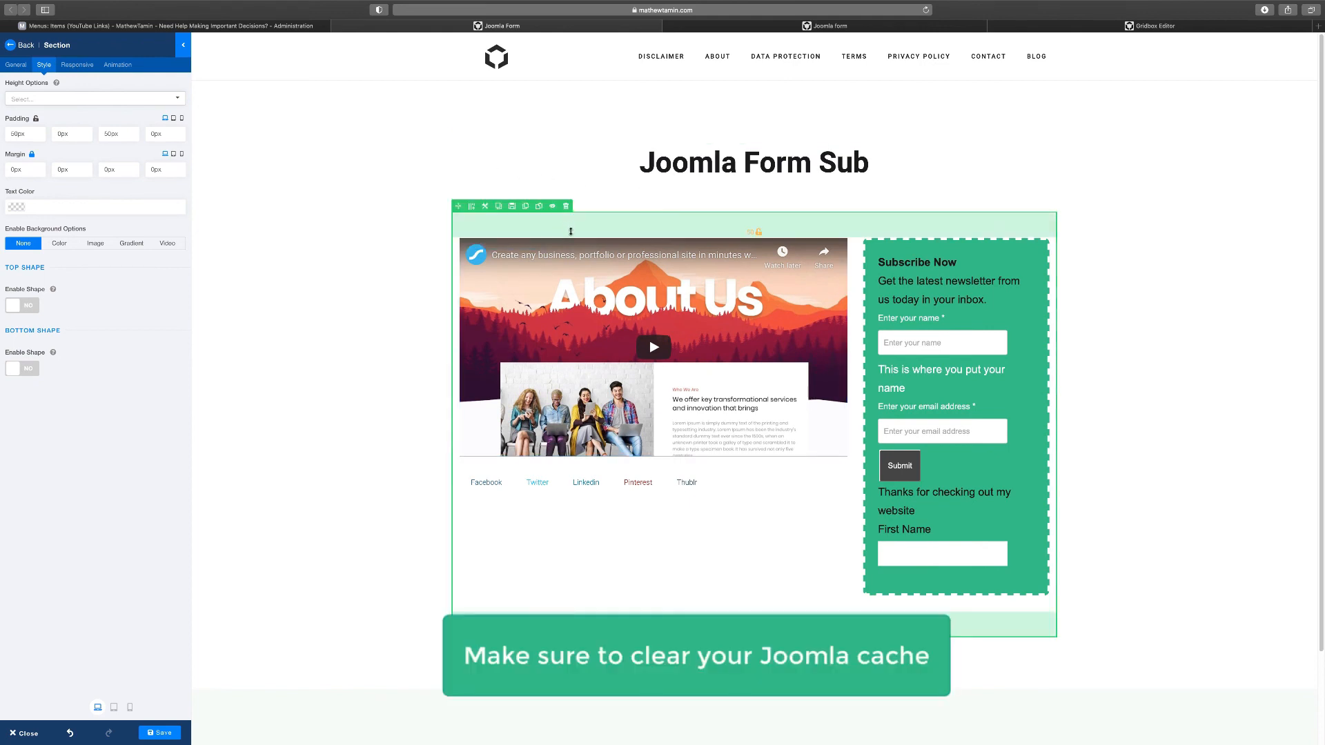
pyautogui.moveTo(568, 224); pyautogui.dragTo(574, 197)
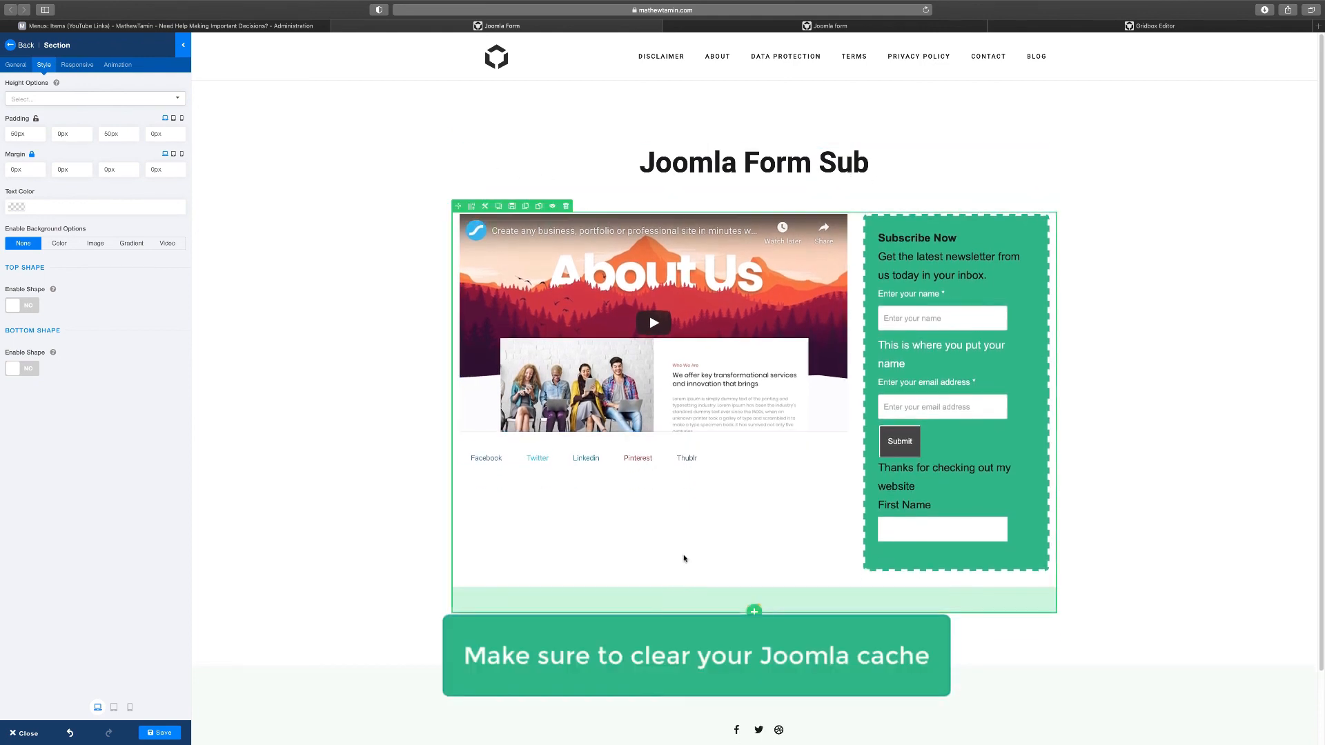
pyautogui.moveTo(683, 606); pyautogui.dragTo(686, 583)
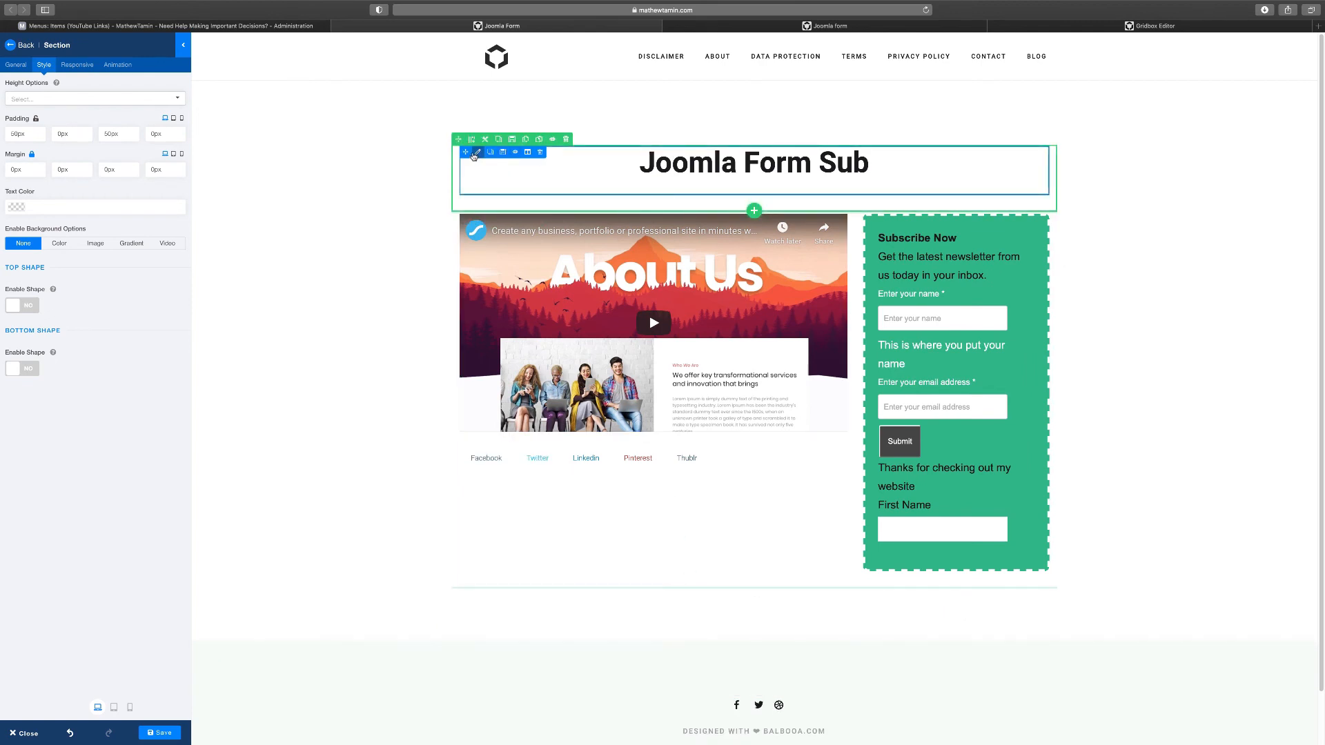
# Clear the heading's white text colour and compare against the Gridbox version
pyautogui.click(476, 153)
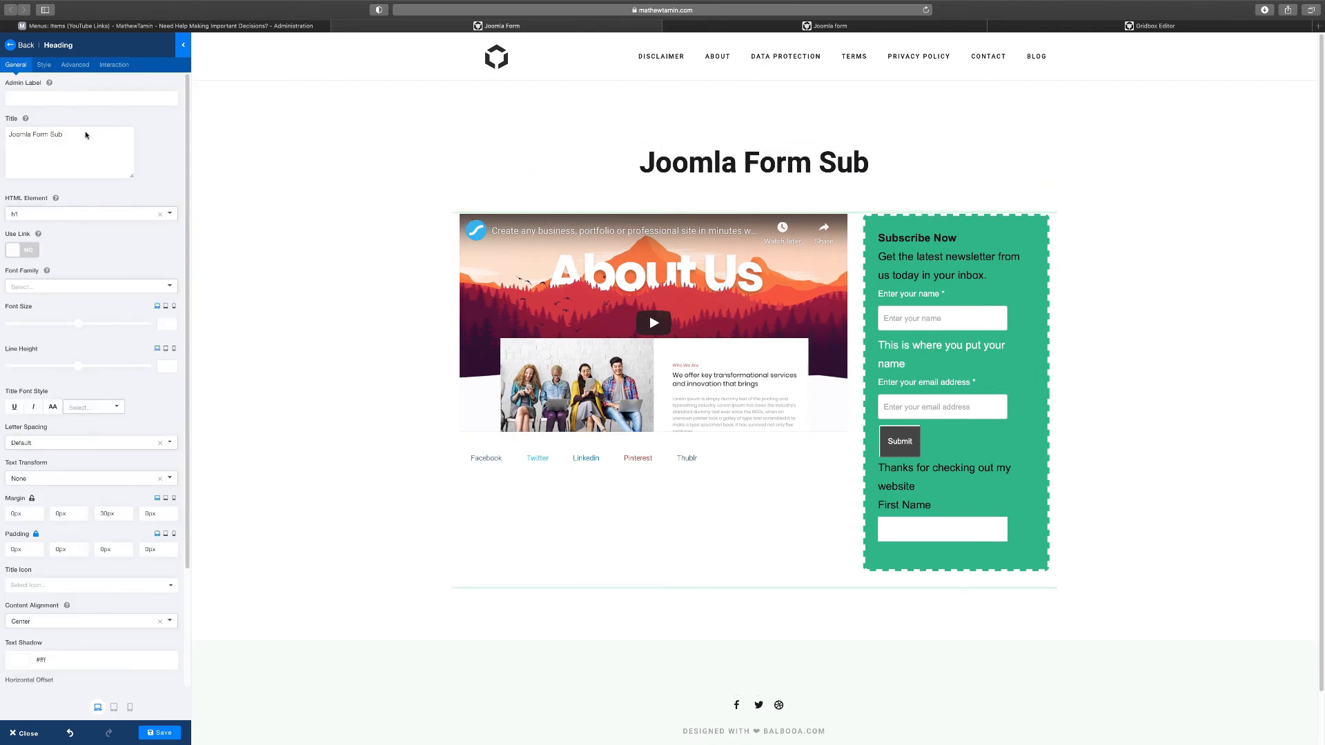
pyautogui.click(44, 65)
pyautogui.click(171, 134)
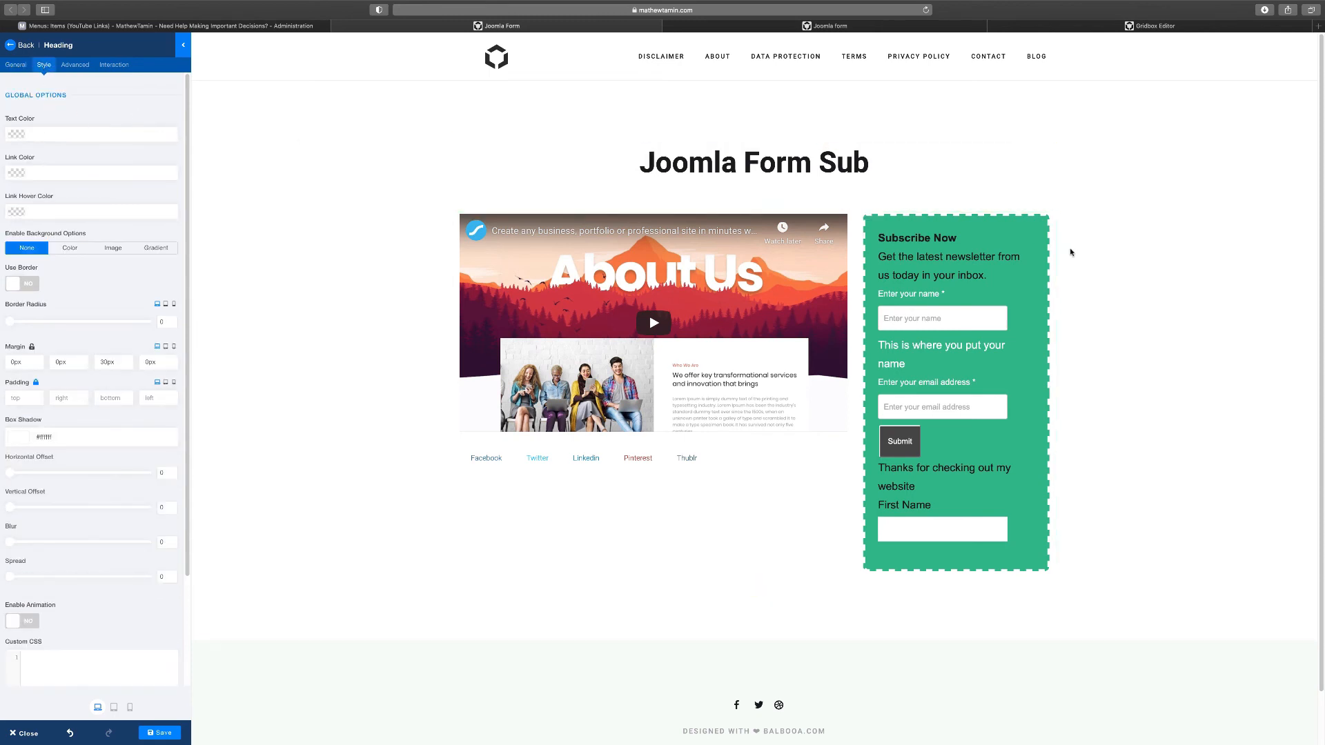
pyautogui.click(1126, 27)
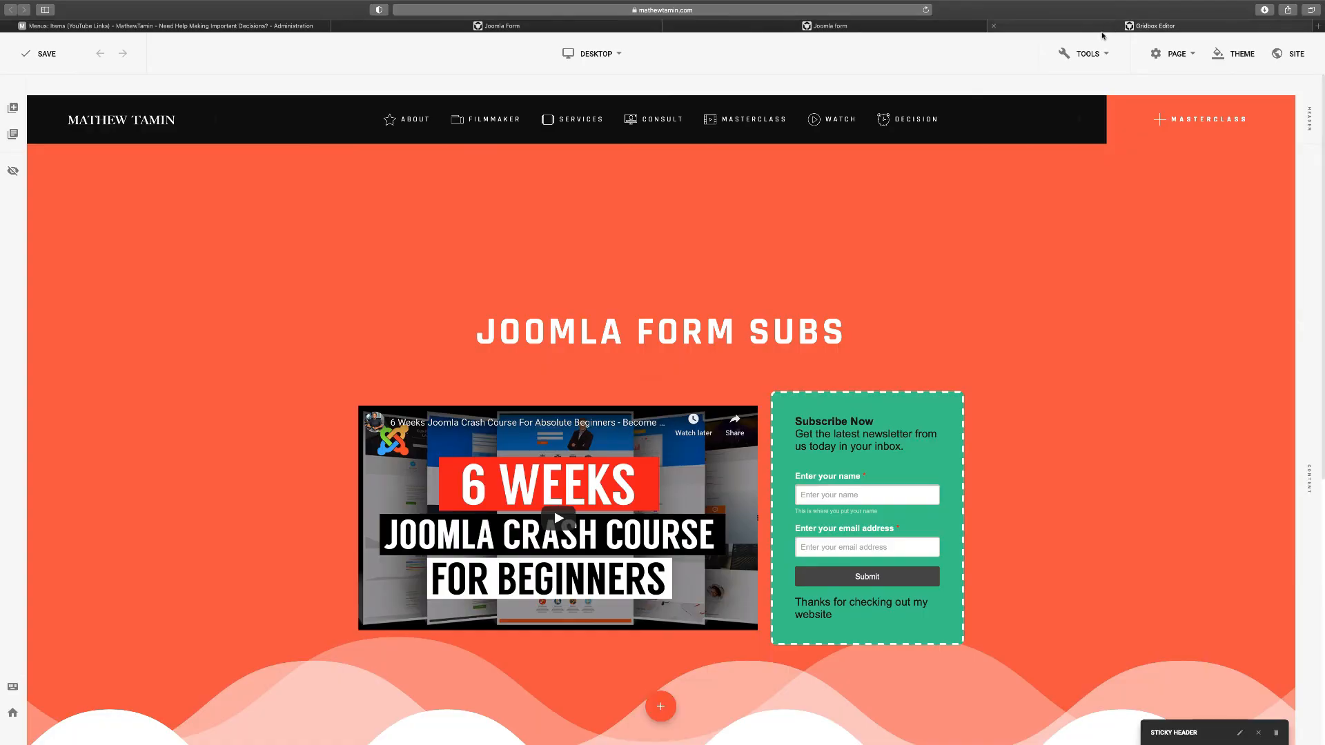
pyautogui.click(366, 27)
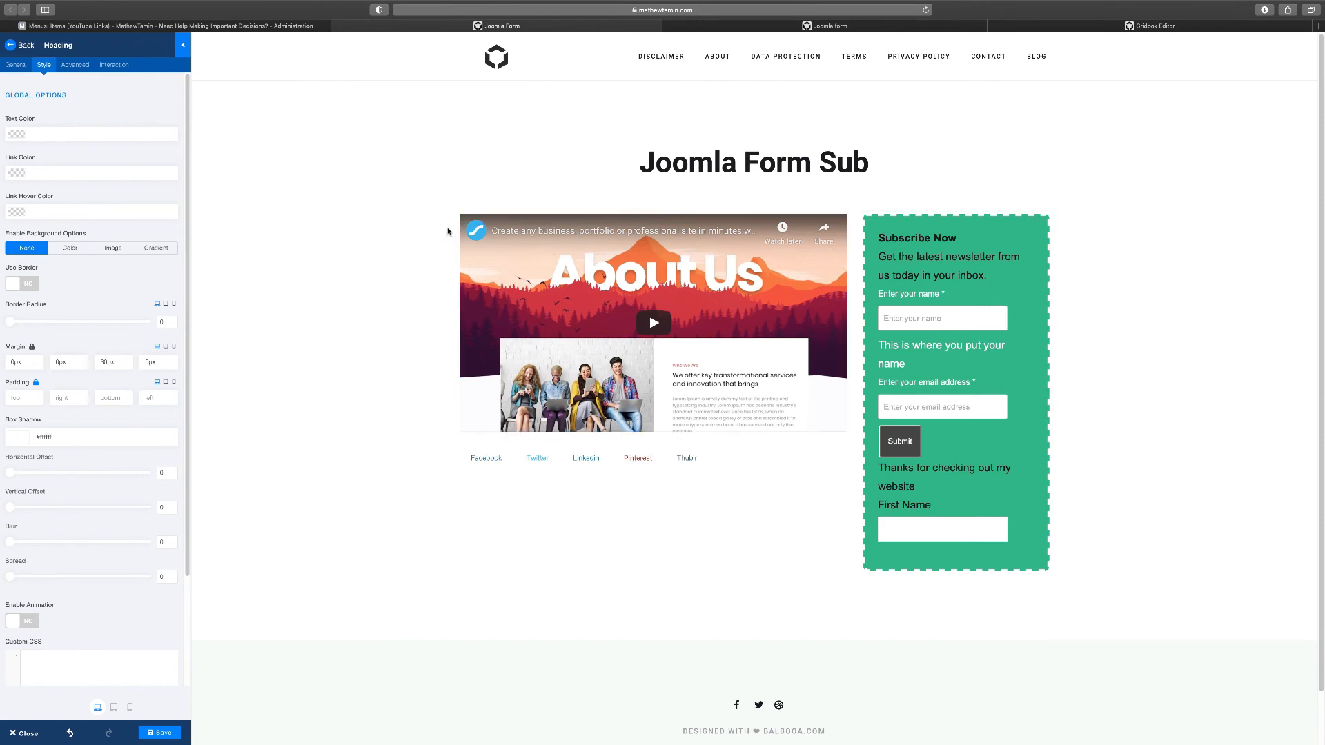
pyautogui.moveTo(483, 143)
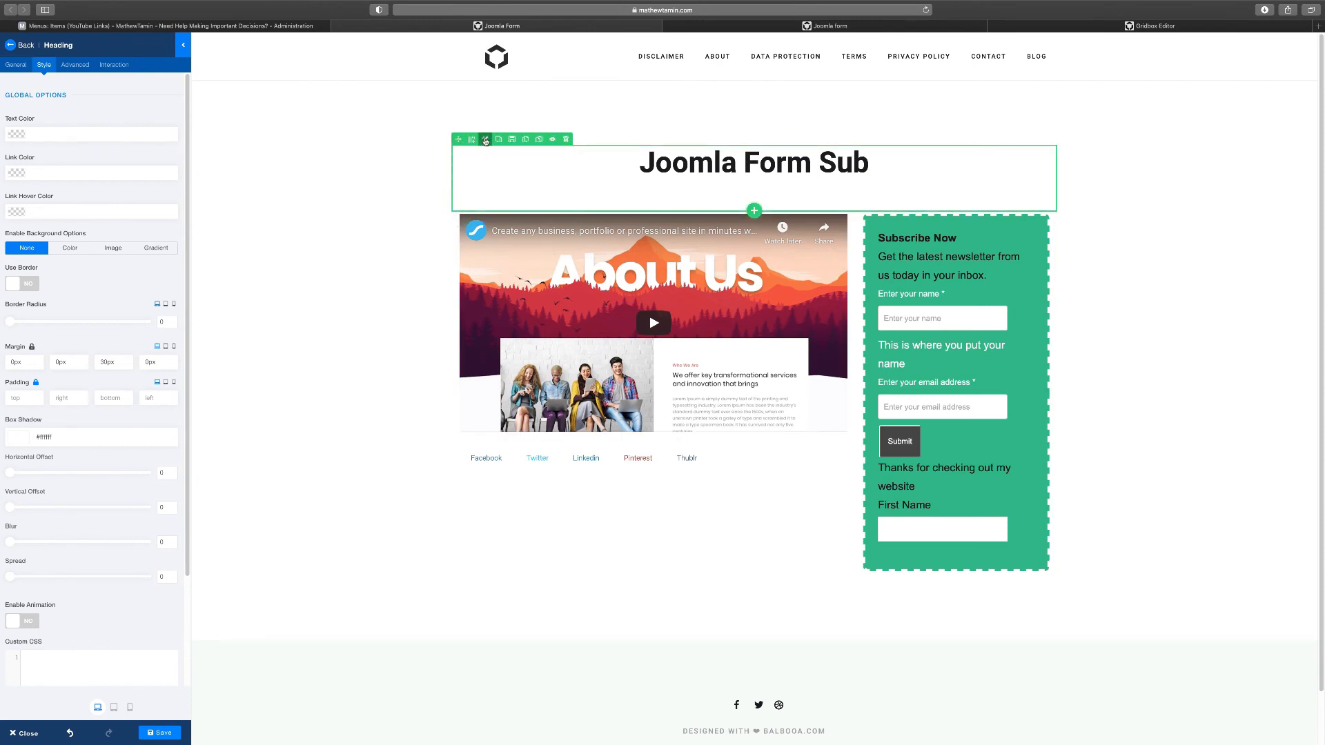
# Give the heading's section a gradient background
pyautogui.click(485, 140)
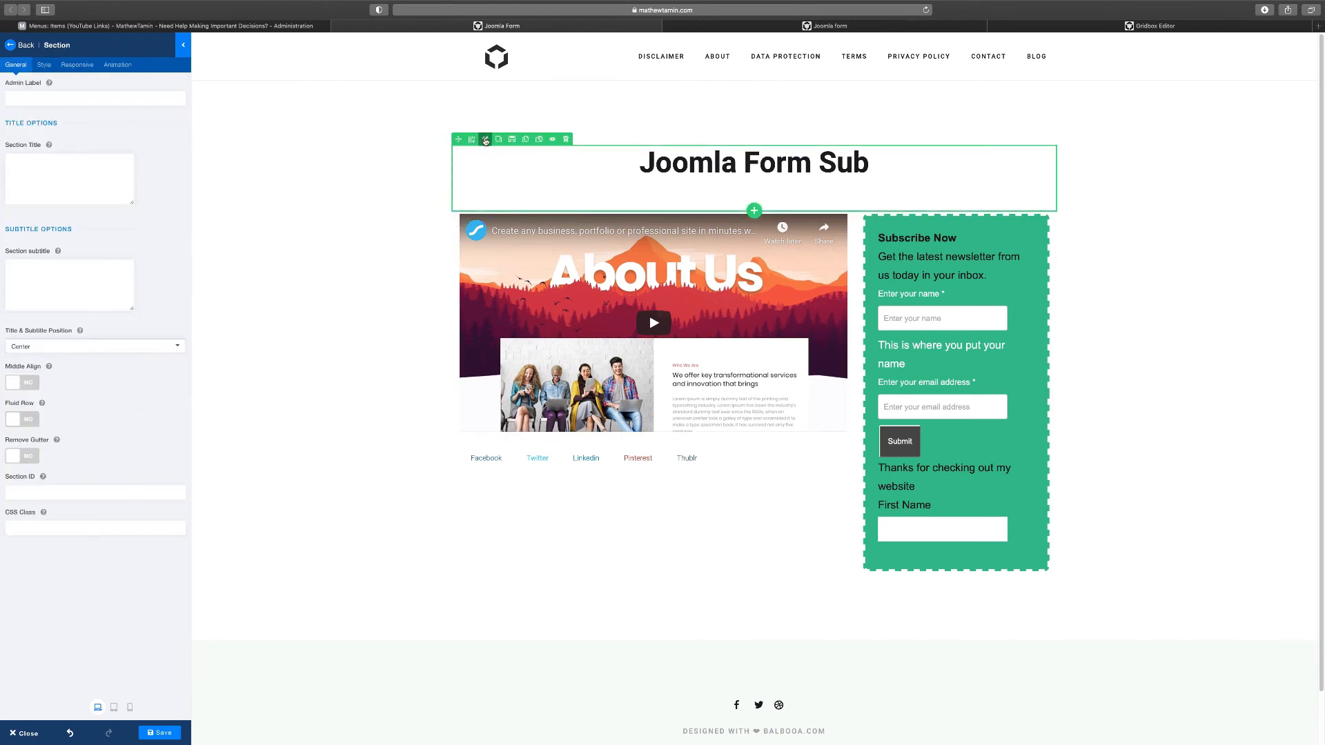
pyautogui.click(44, 65)
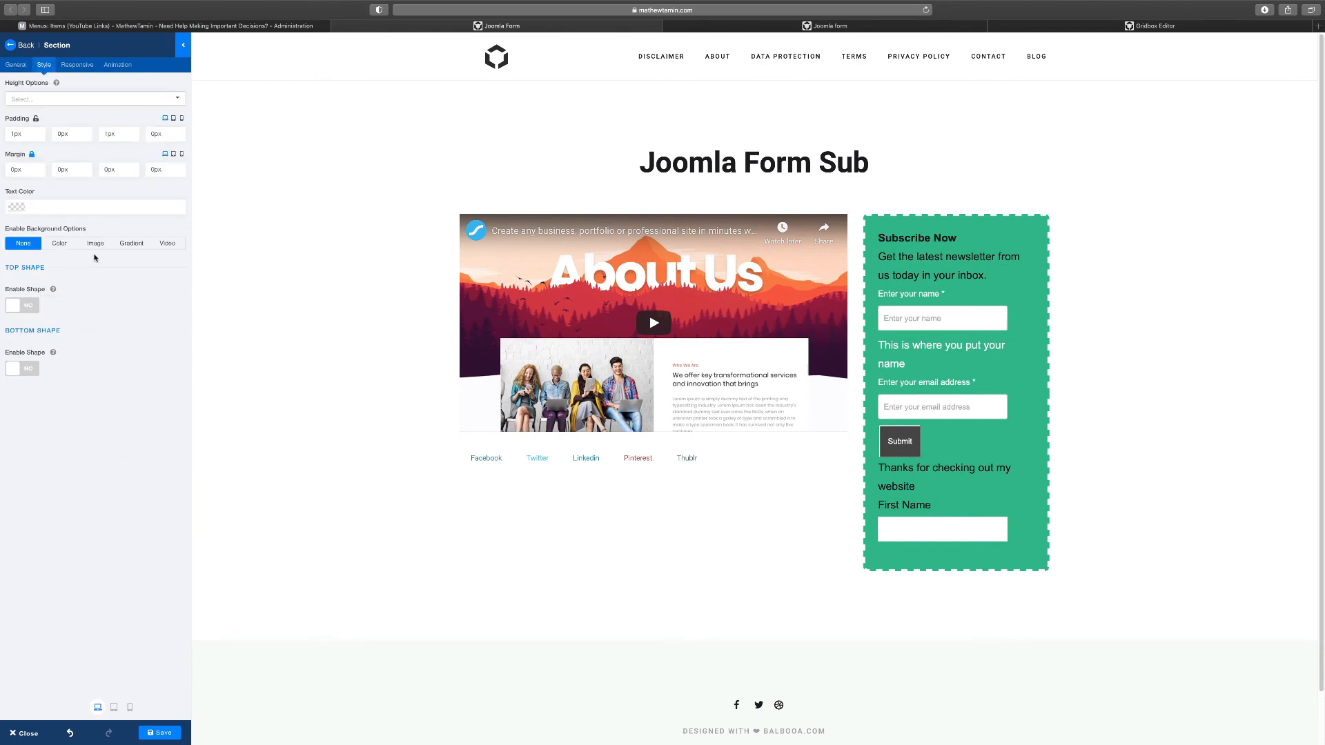
pyautogui.click(131, 245)
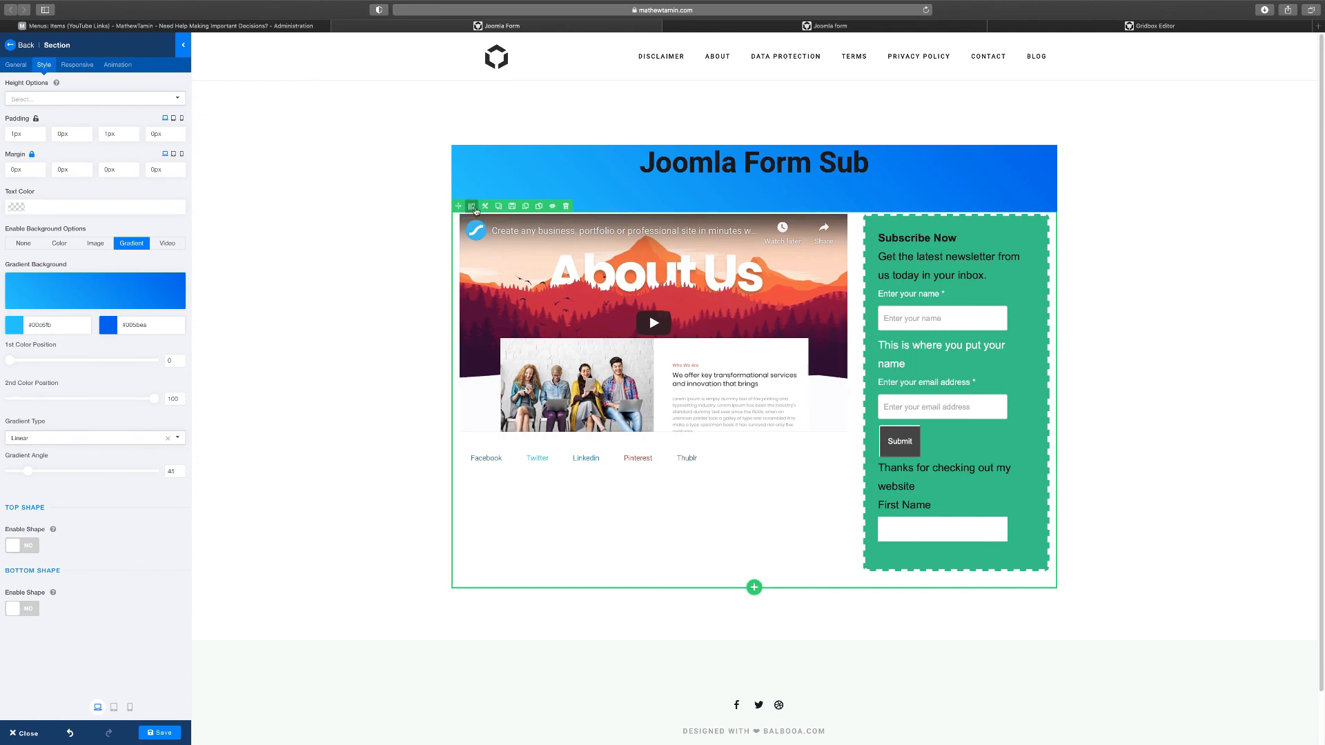
# Switch the video-and-form section's background to a solid vivid blue colour
pyautogui.click(471, 205)
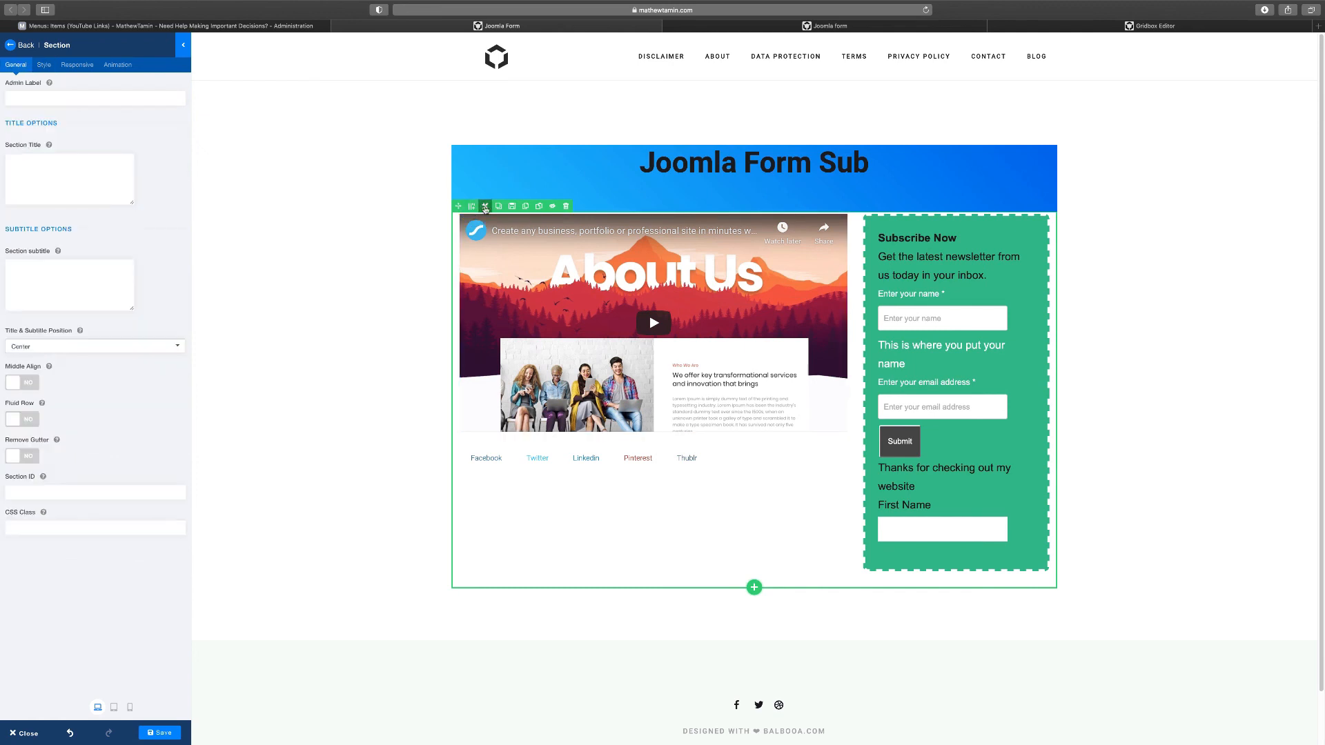
pyautogui.click(45, 65)
pyautogui.click(119, 244)
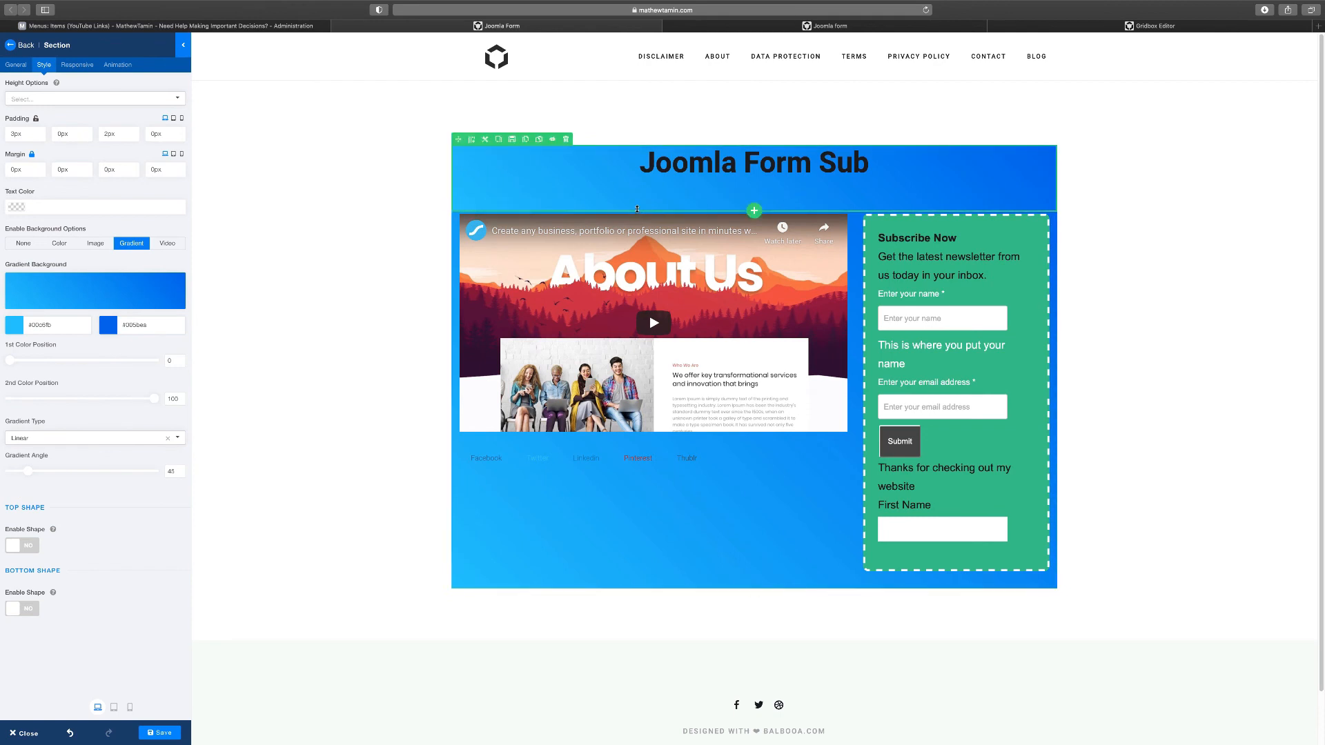
pyautogui.click(59, 245)
pyautogui.click(59, 281)
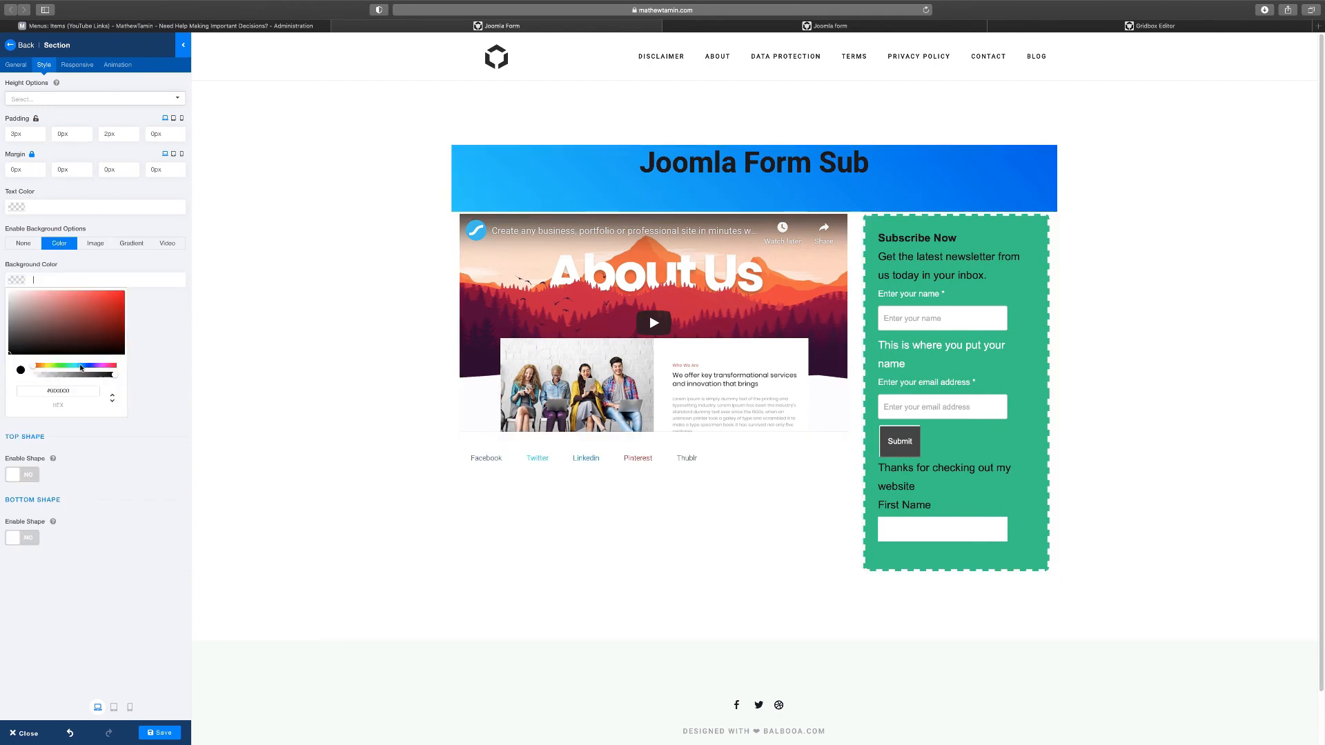
pyautogui.click(81, 367)
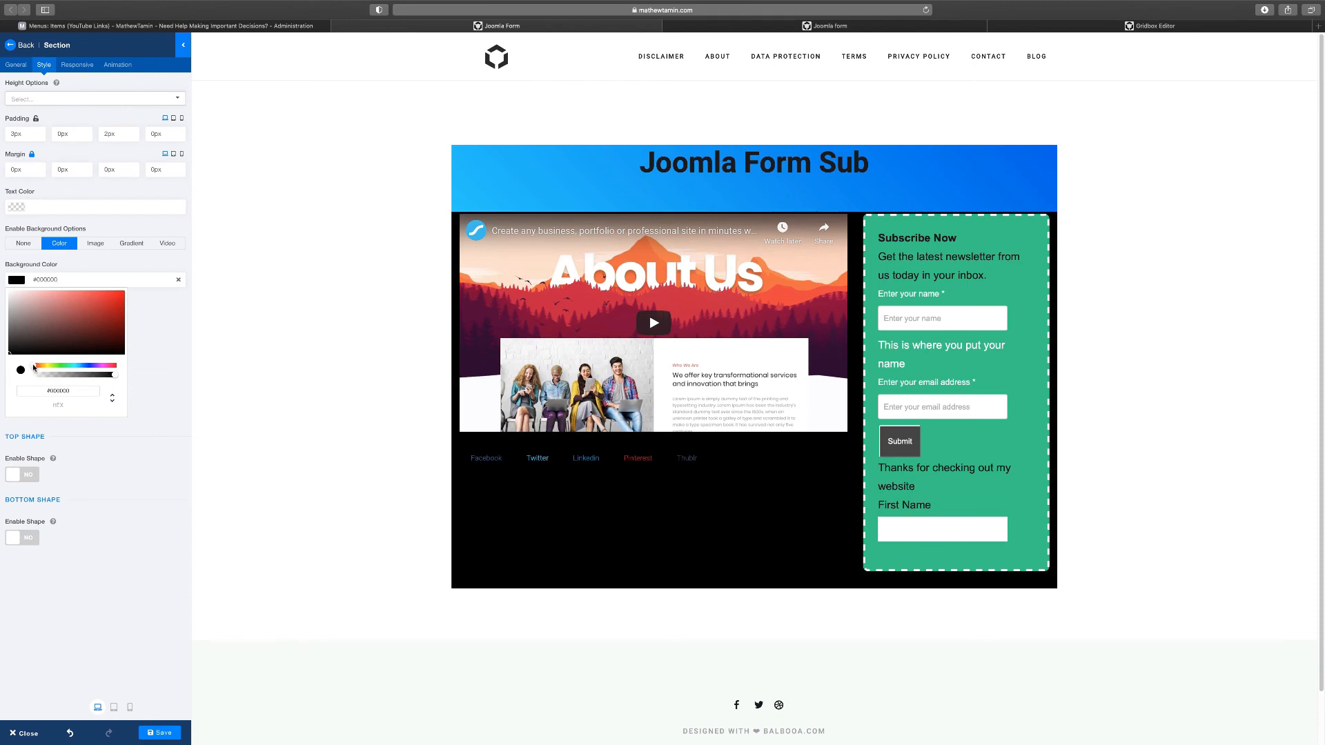
pyautogui.moveTo(34, 368); pyautogui.dragTo(81, 368)
pyautogui.click(99, 317)
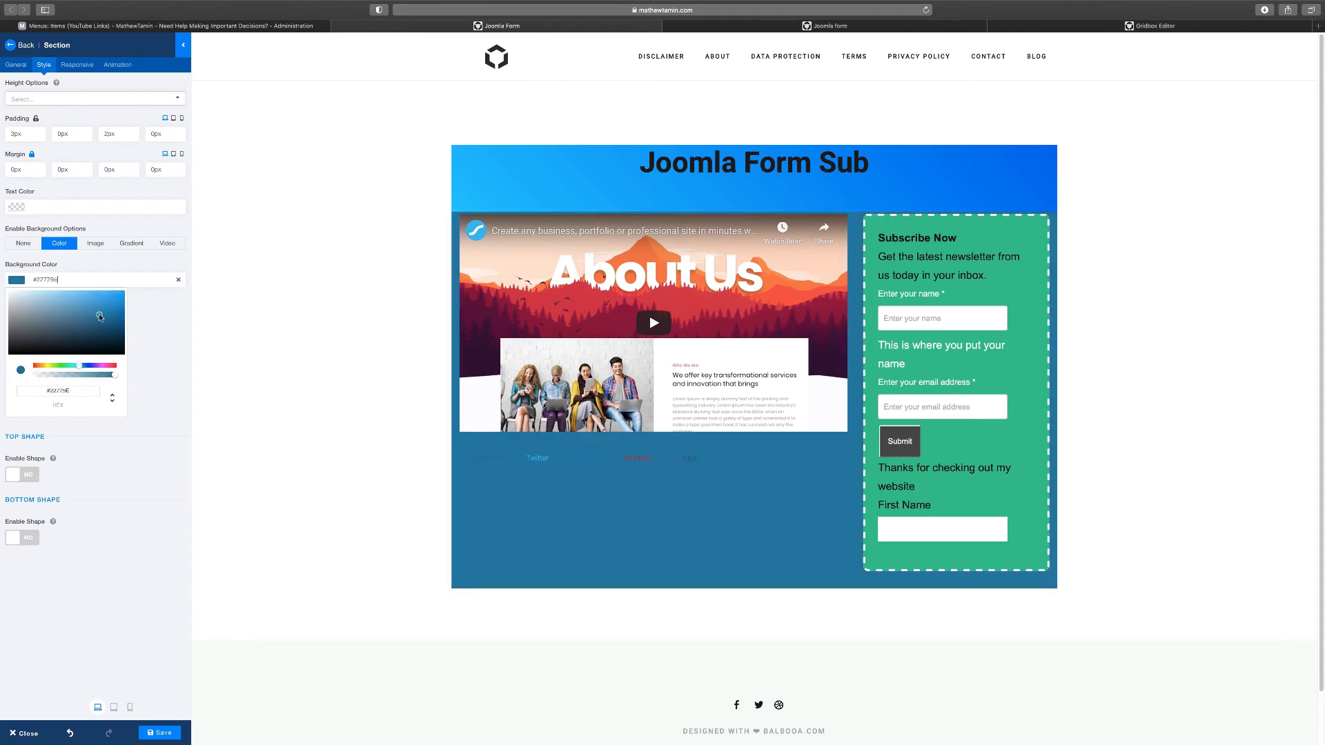
pyautogui.moveTo(101, 315); pyautogui.dragTo(125, 290)
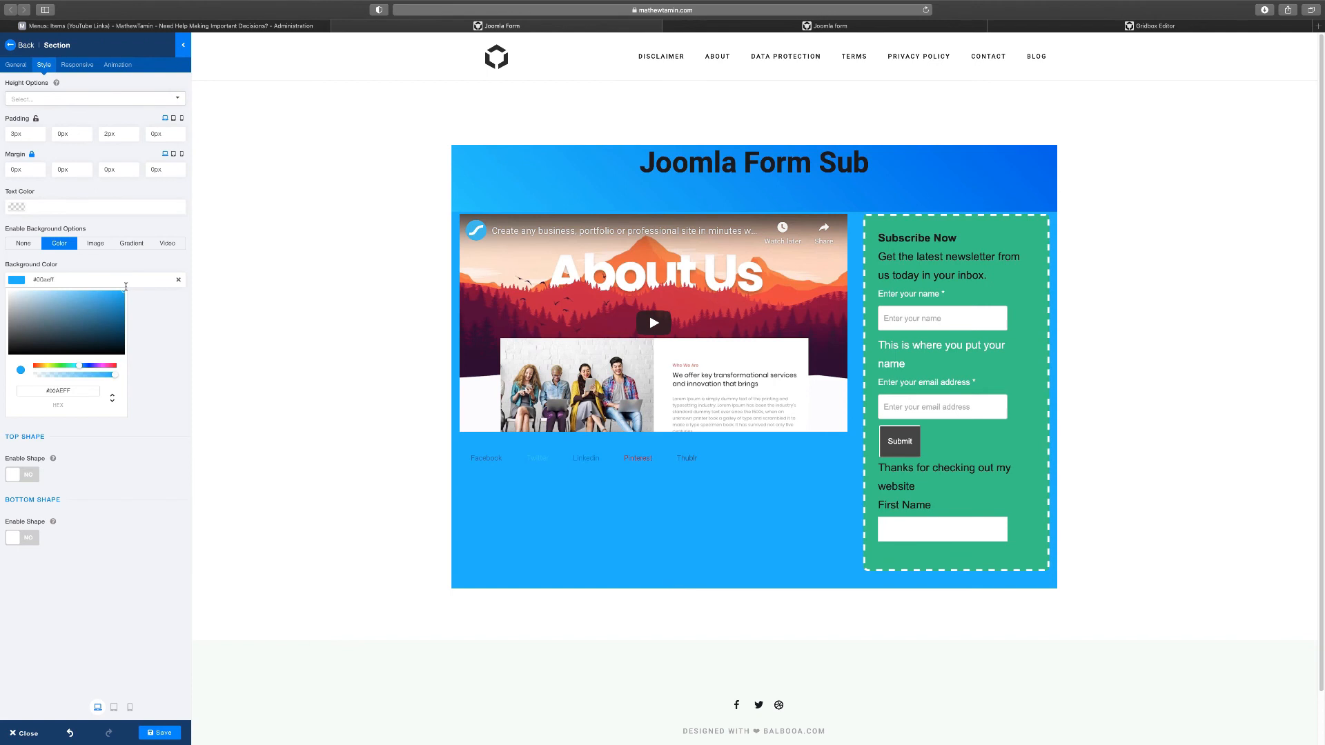
# Copy the 00AEFF hex value and paste it as that section's background colour
pyautogui.doubleClick(61, 391)
pyautogui.press('super+c')
pyautogui.click(550, 181)
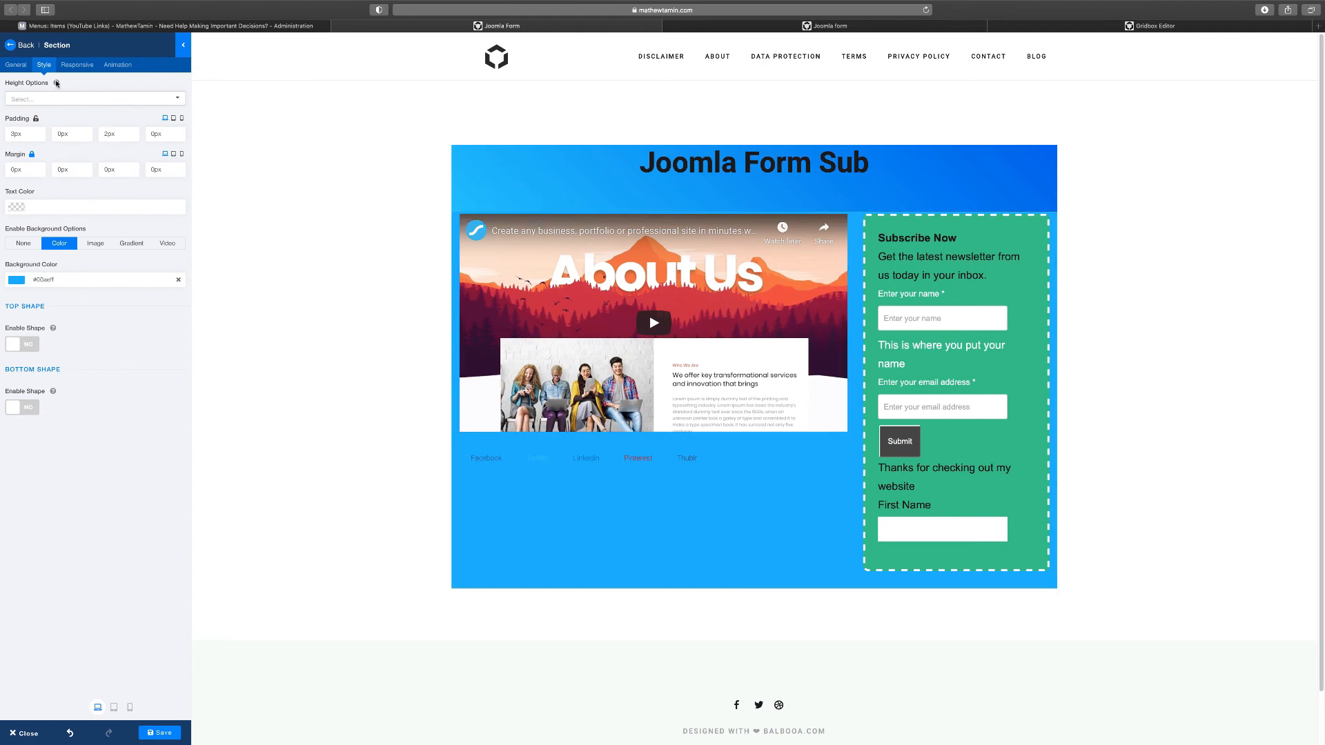
pyautogui.doubleClick(50, 279)
pyautogui.press('super+v')
pyautogui.click(112, 208)
pyautogui.click(821, 481)
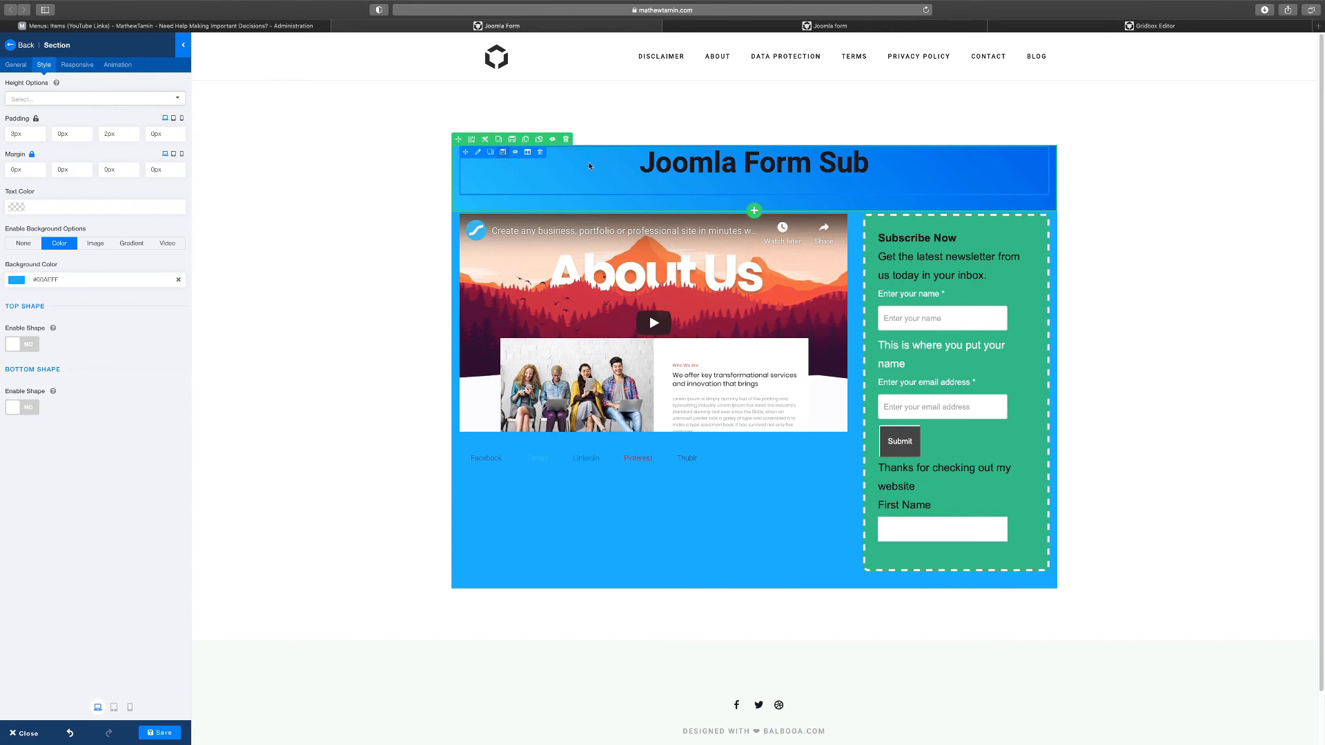
pyautogui.click(483, 141)
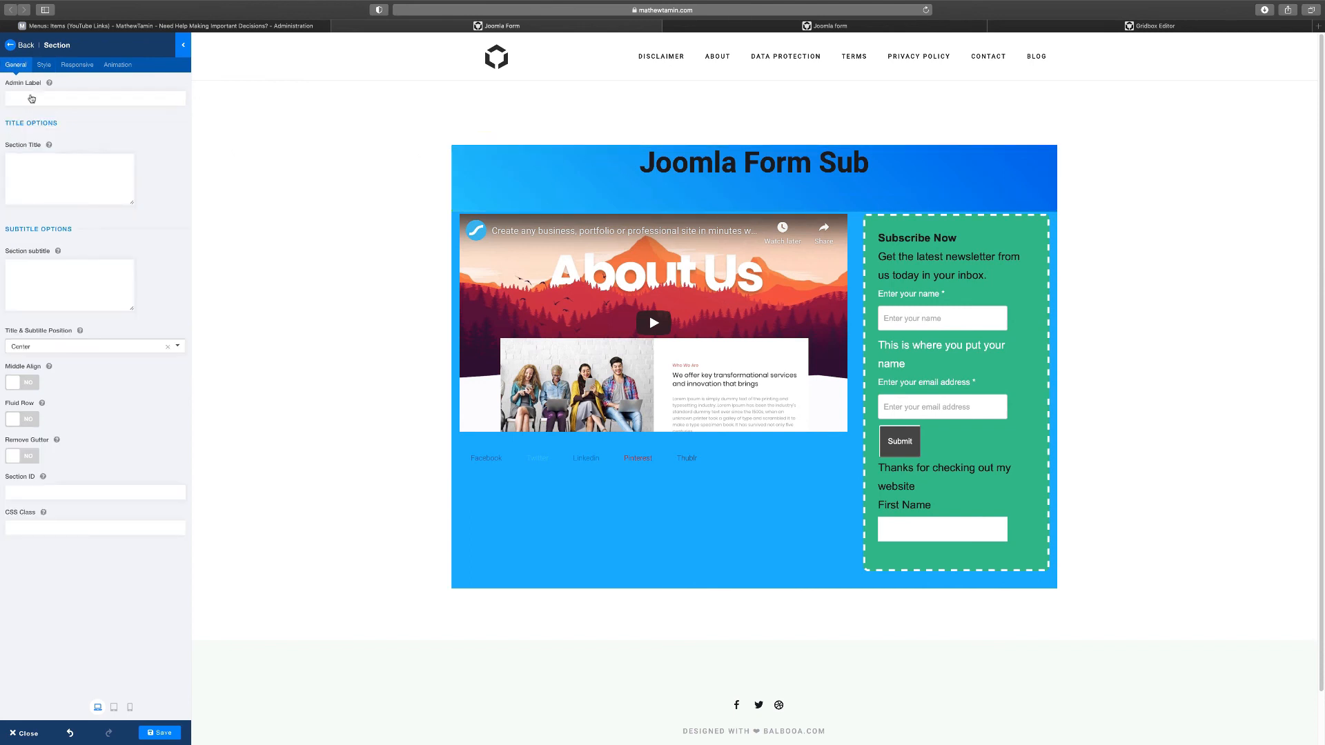
# Set the heading section's top padding to 50px and save the page
pyautogui.click(43, 65)
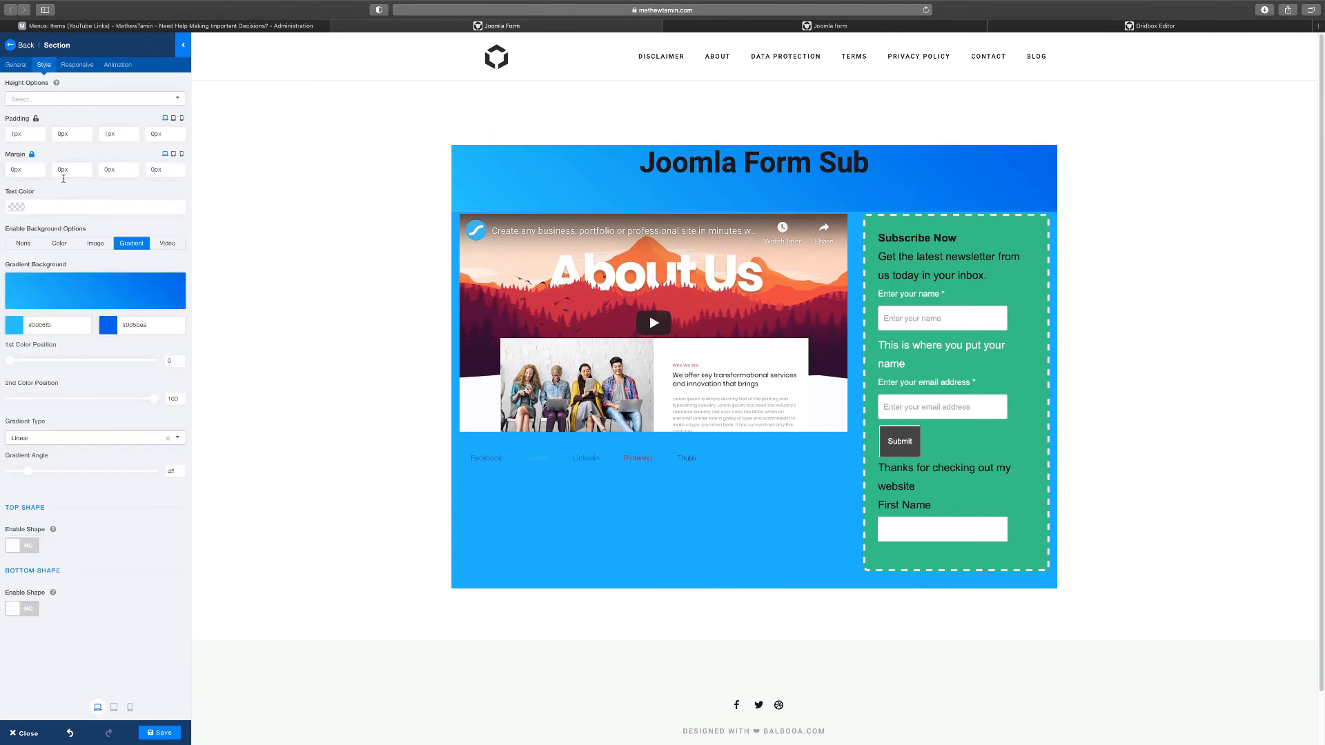
pyautogui.click(14, 133)
pyautogui.press('BackSpace')
pyautogui.write('2')
pyautogui.press('BackSpace')
pyautogui.write('4')
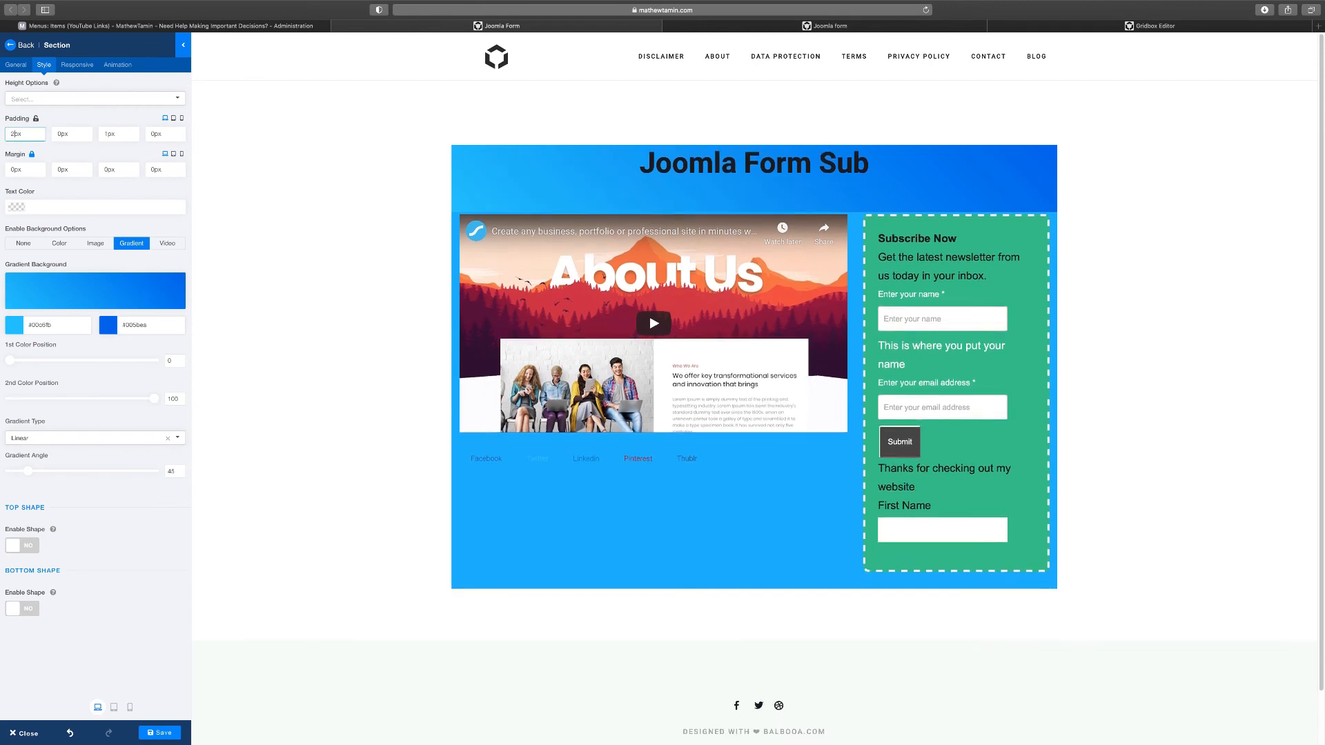
pyautogui.press('BackSpace')
pyautogui.write('50')
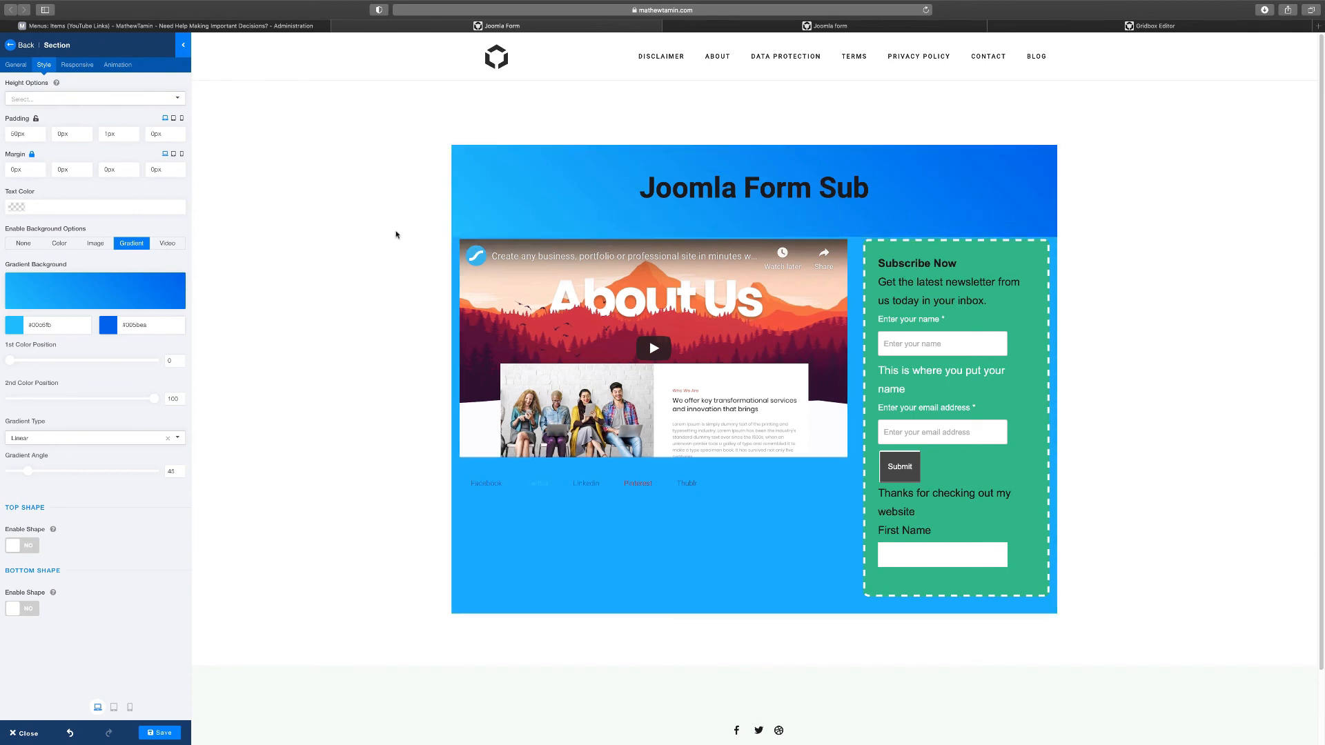
pyautogui.click(163, 735)
# Reload the live front-end page to check the saved heading, video and subscribe form
pyautogui.click(832, 26)
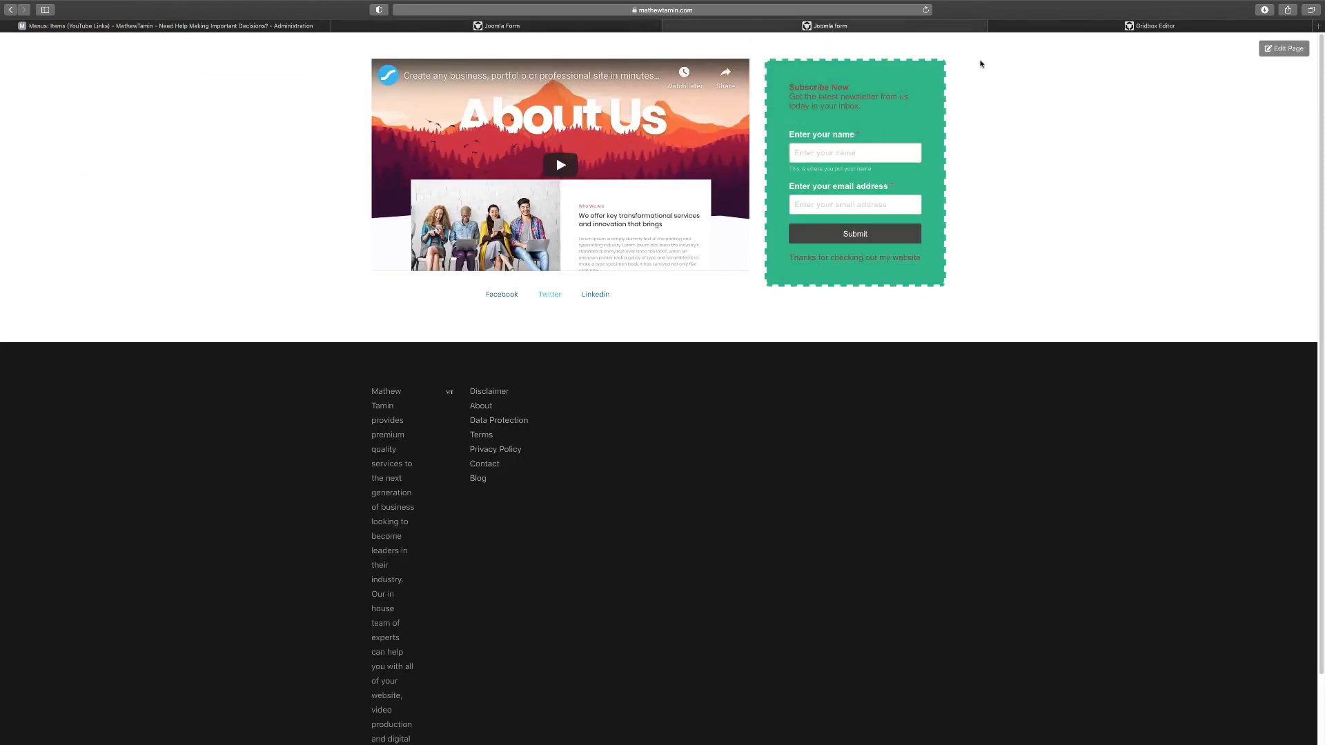
pyautogui.click(925, 9)
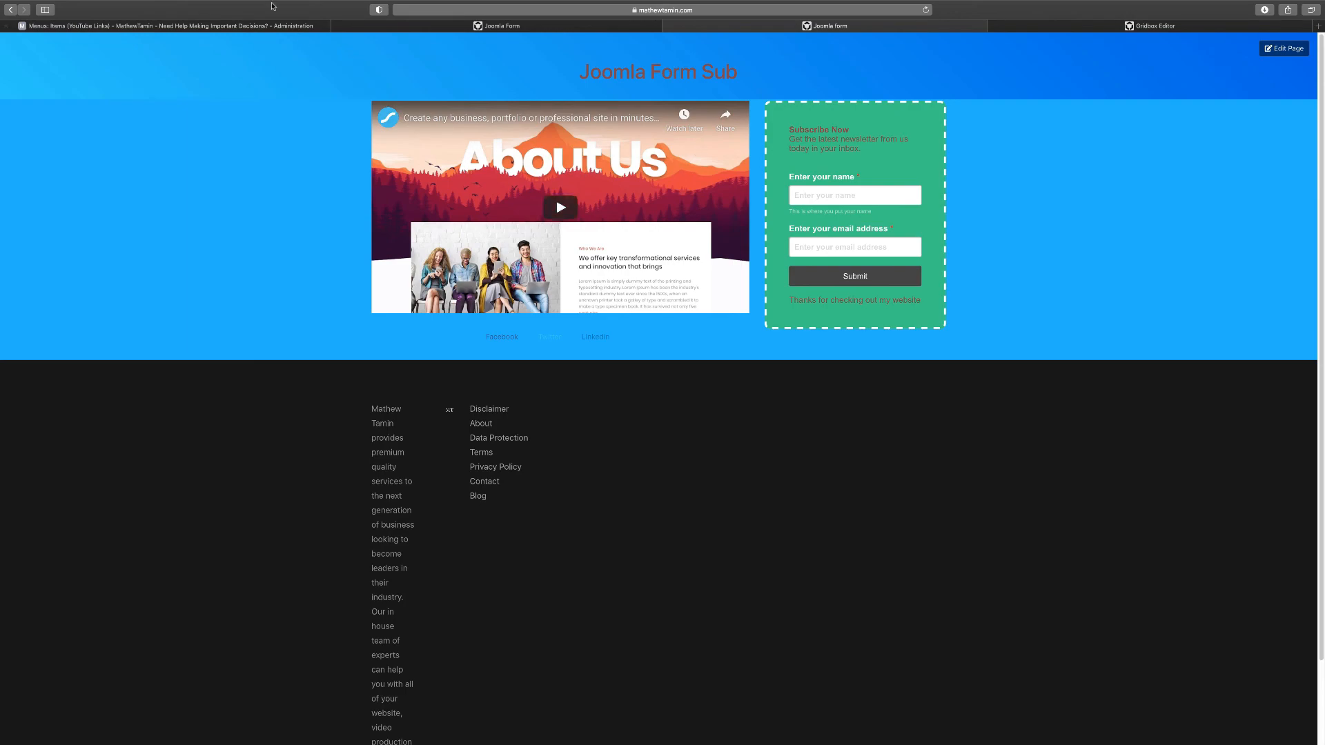
pyautogui.click(255, 28)
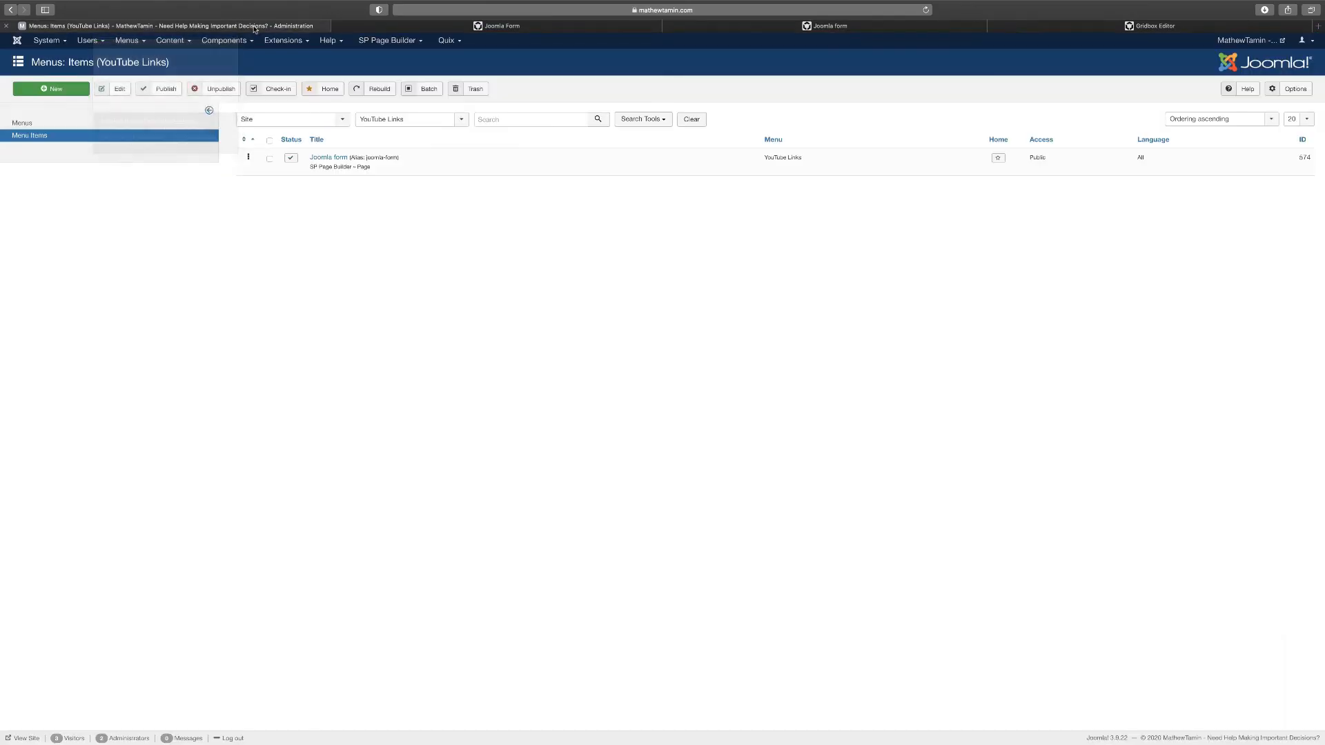
pyautogui.click(336, 28)
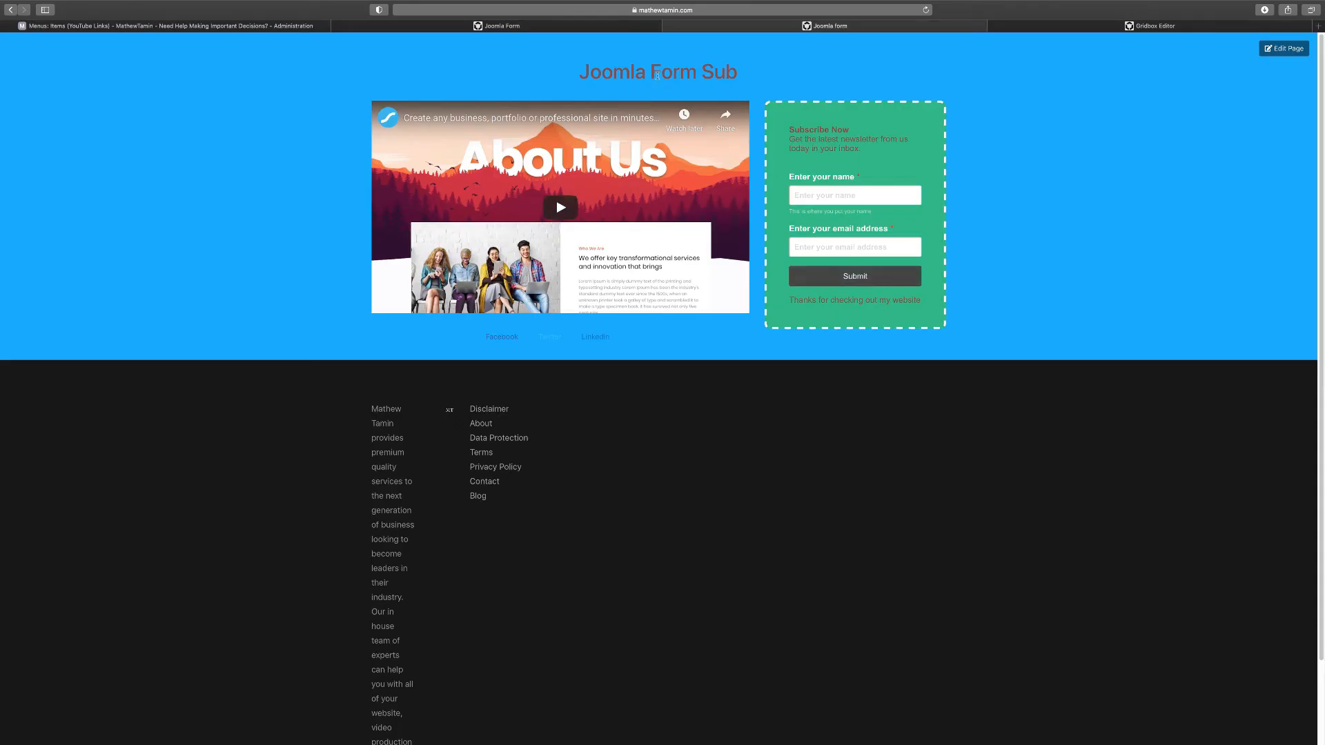
pyautogui.click(405, 28)
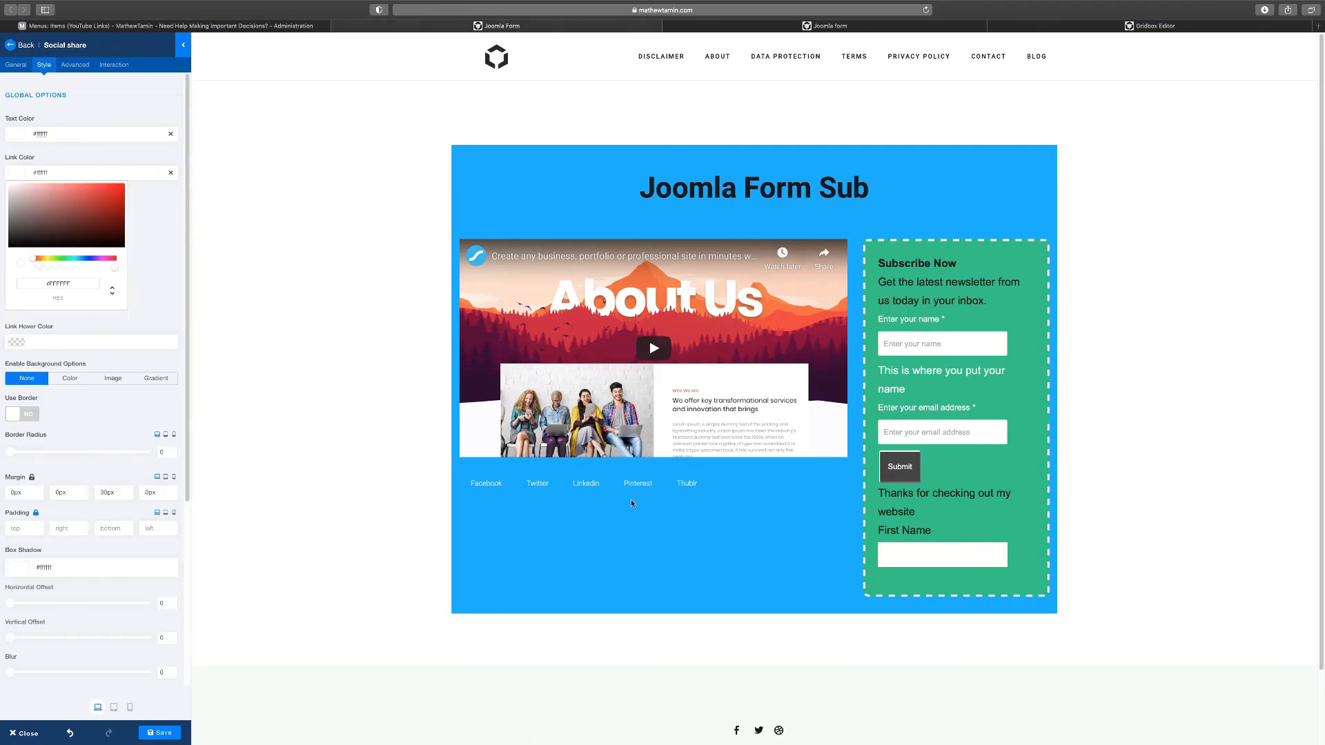
pyautogui.click(120, 157)
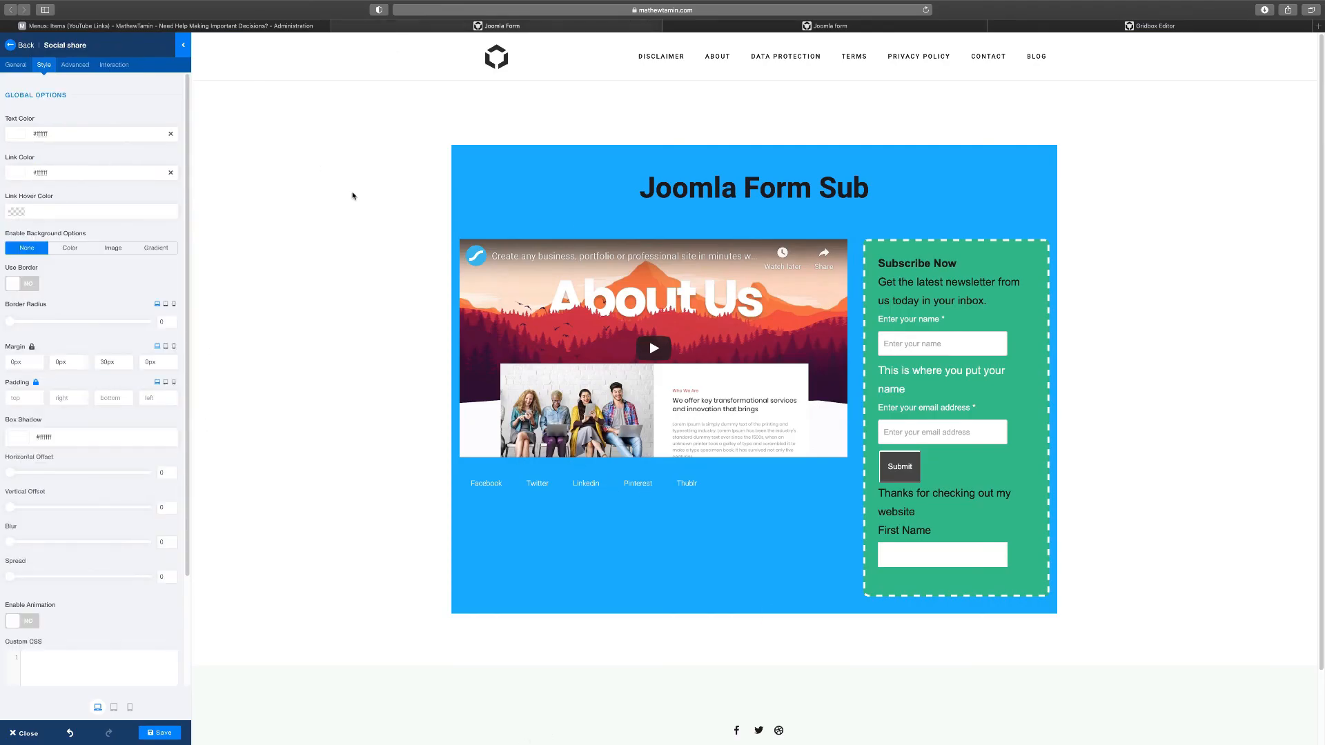
pyautogui.click(744, 26)
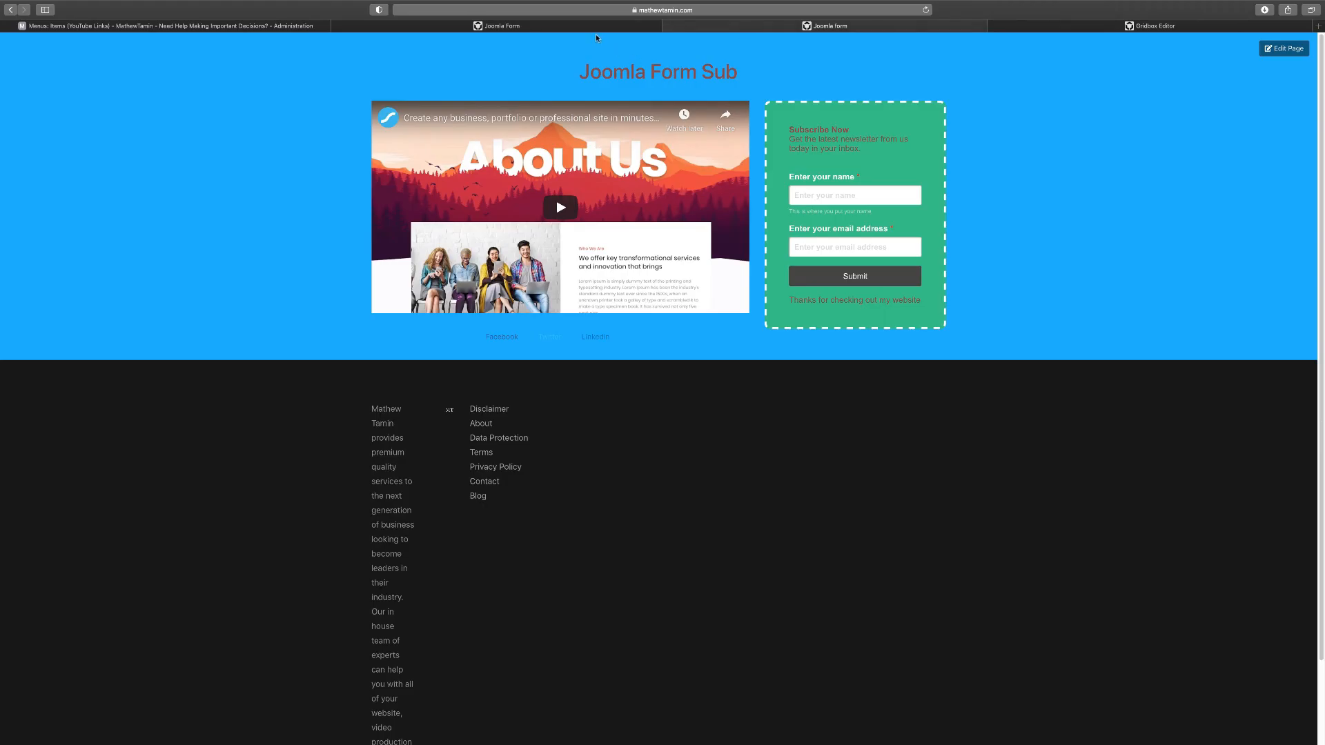
# Set the blue section's bottom padding to 250px, save it, and check the live page
pyautogui.moveTo(544, 26)
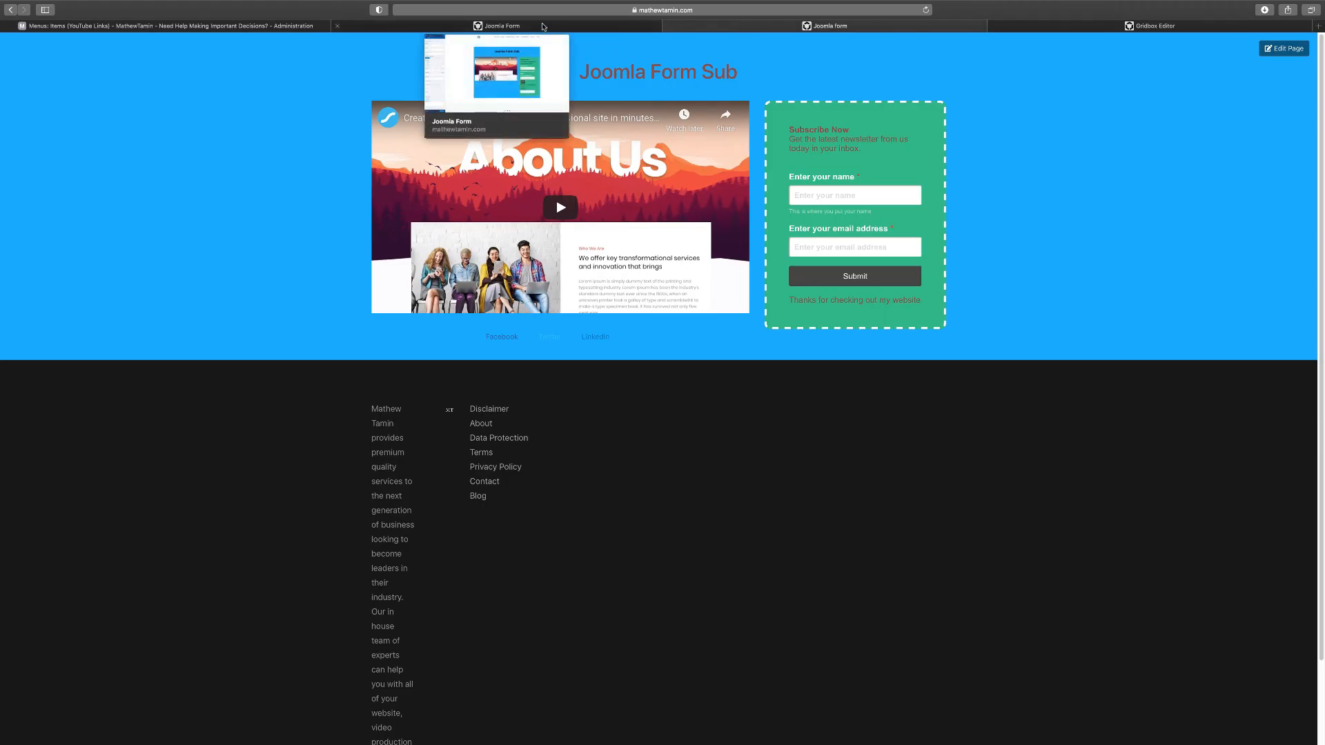
pyautogui.click(544, 26)
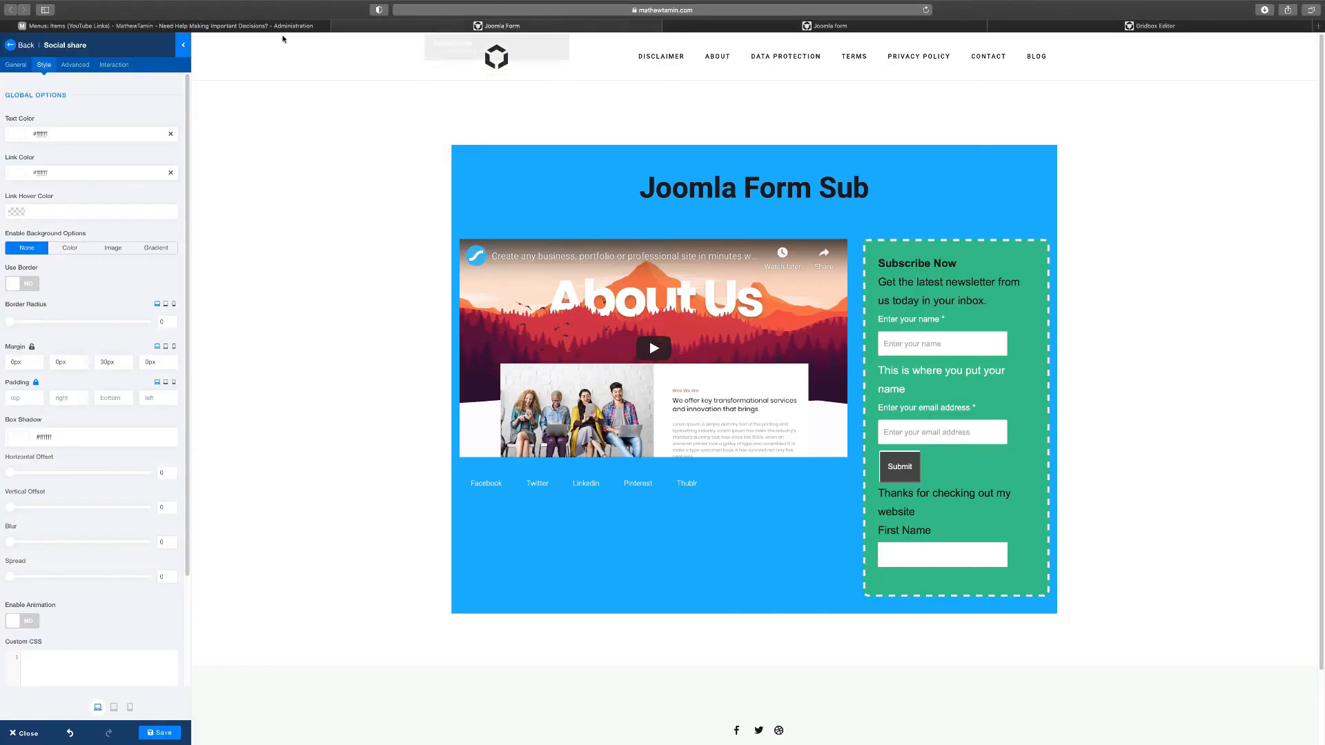
pyautogui.click(634, 201)
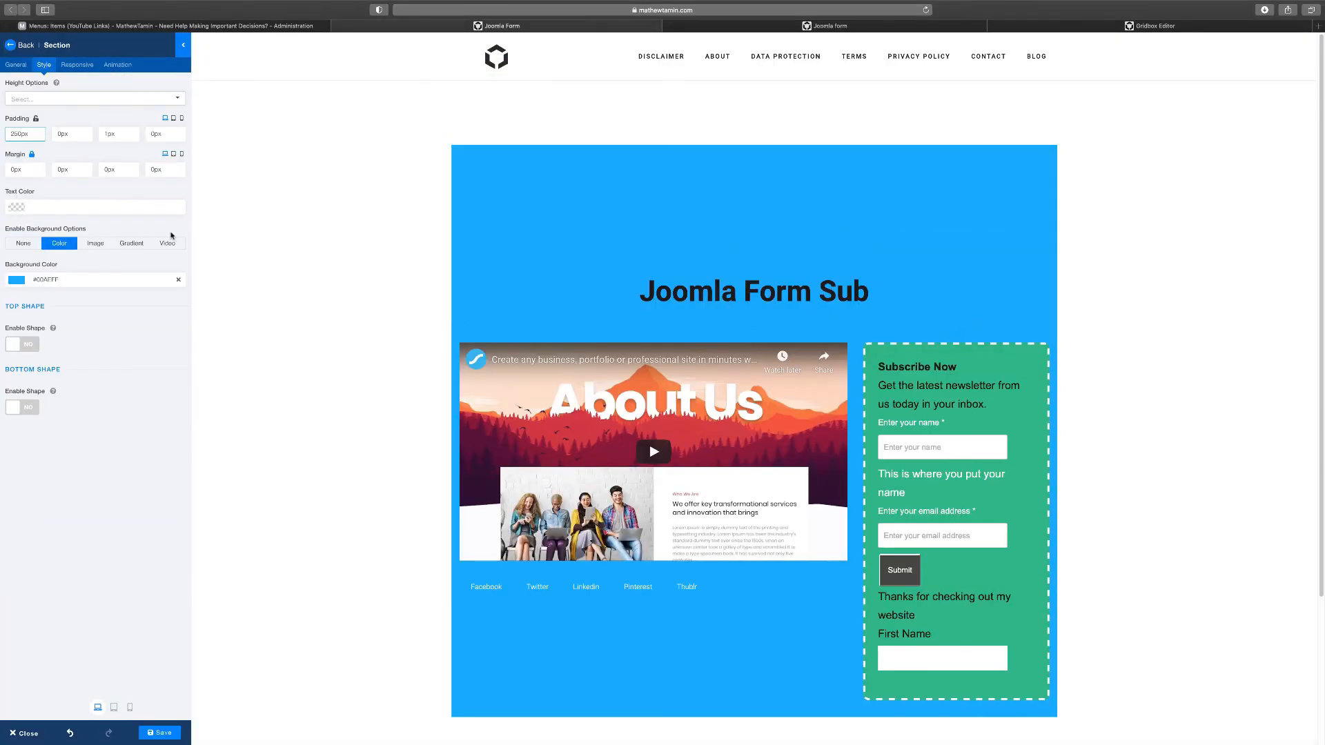
pyautogui.click(105, 135)
pyautogui.write('2')
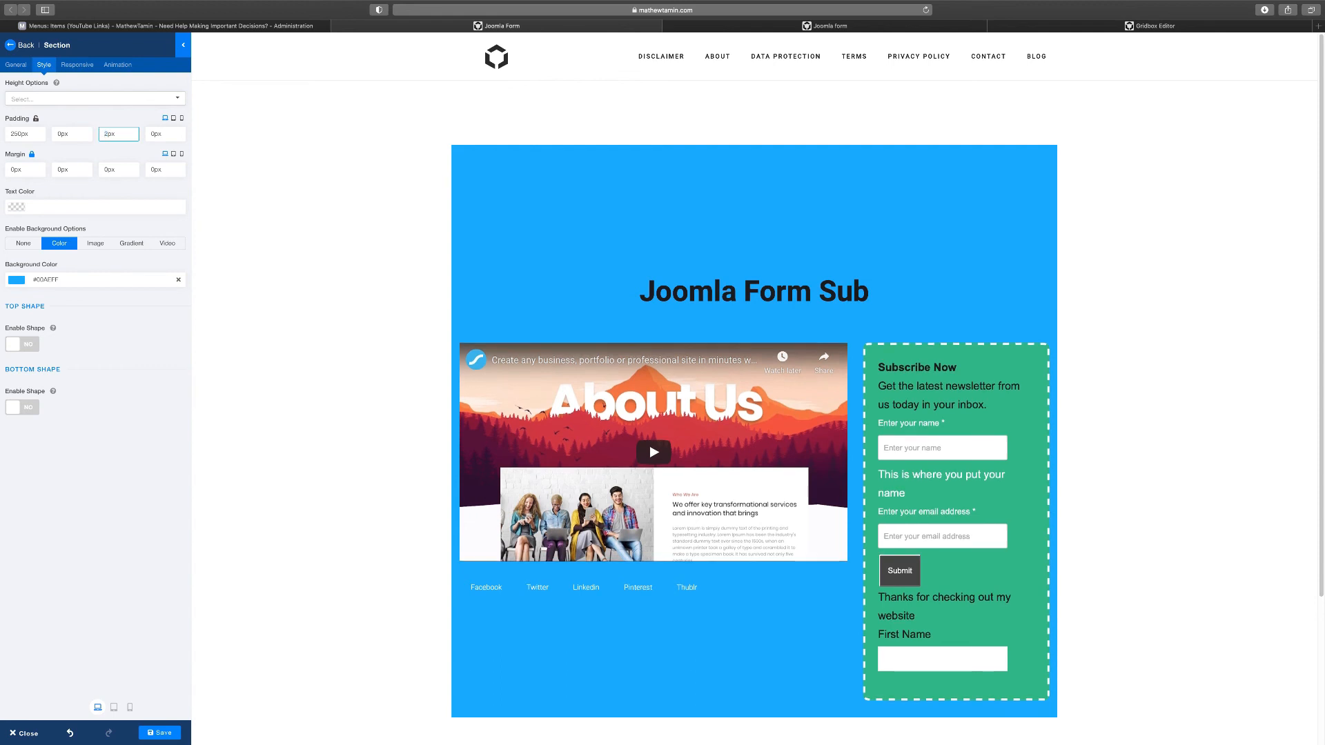
pyautogui.click(485, 335)
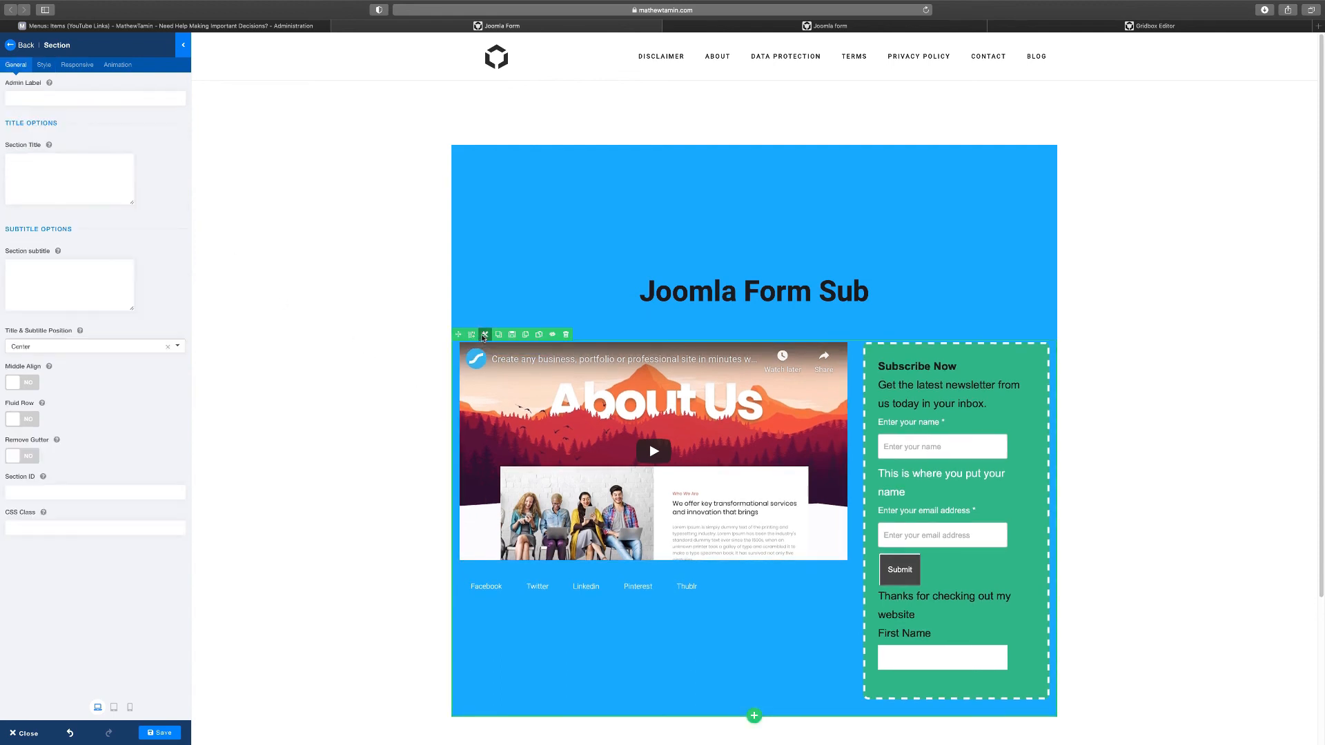
pyautogui.click(44, 65)
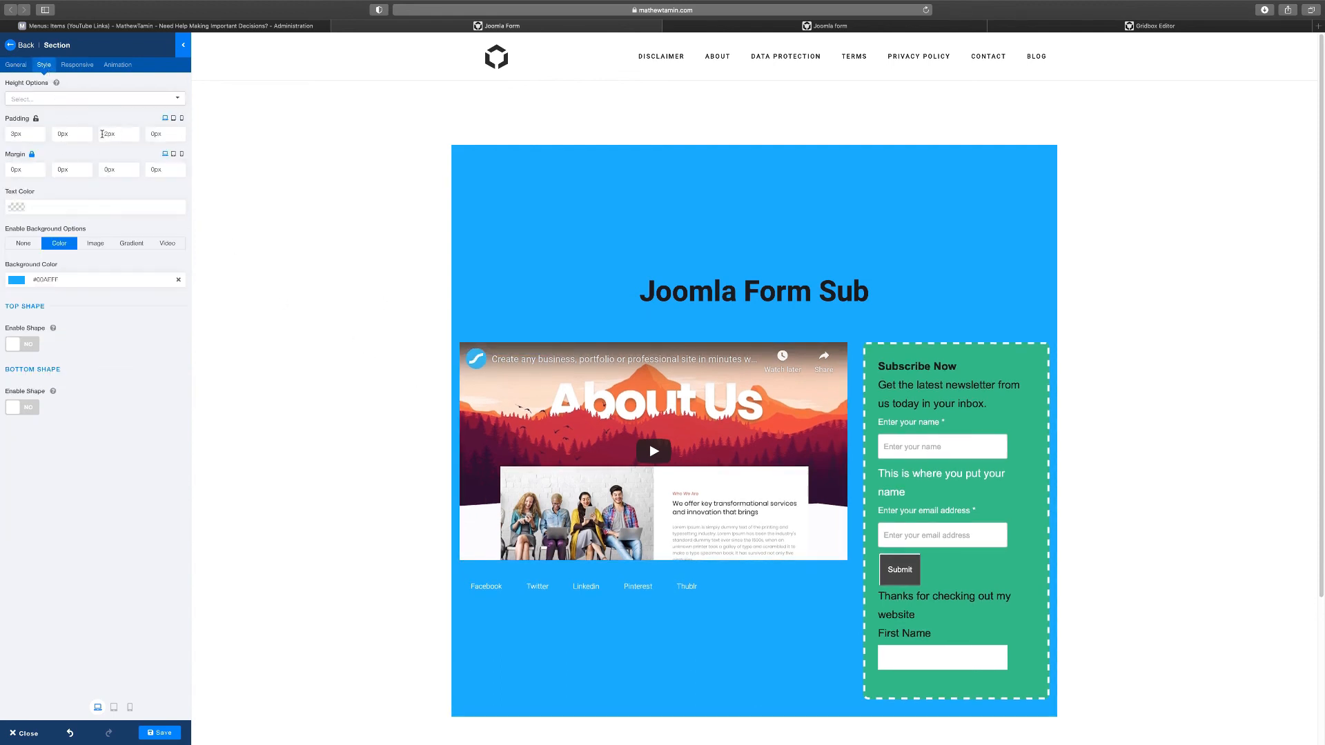
pyautogui.click(109, 134)
pyautogui.write('50')
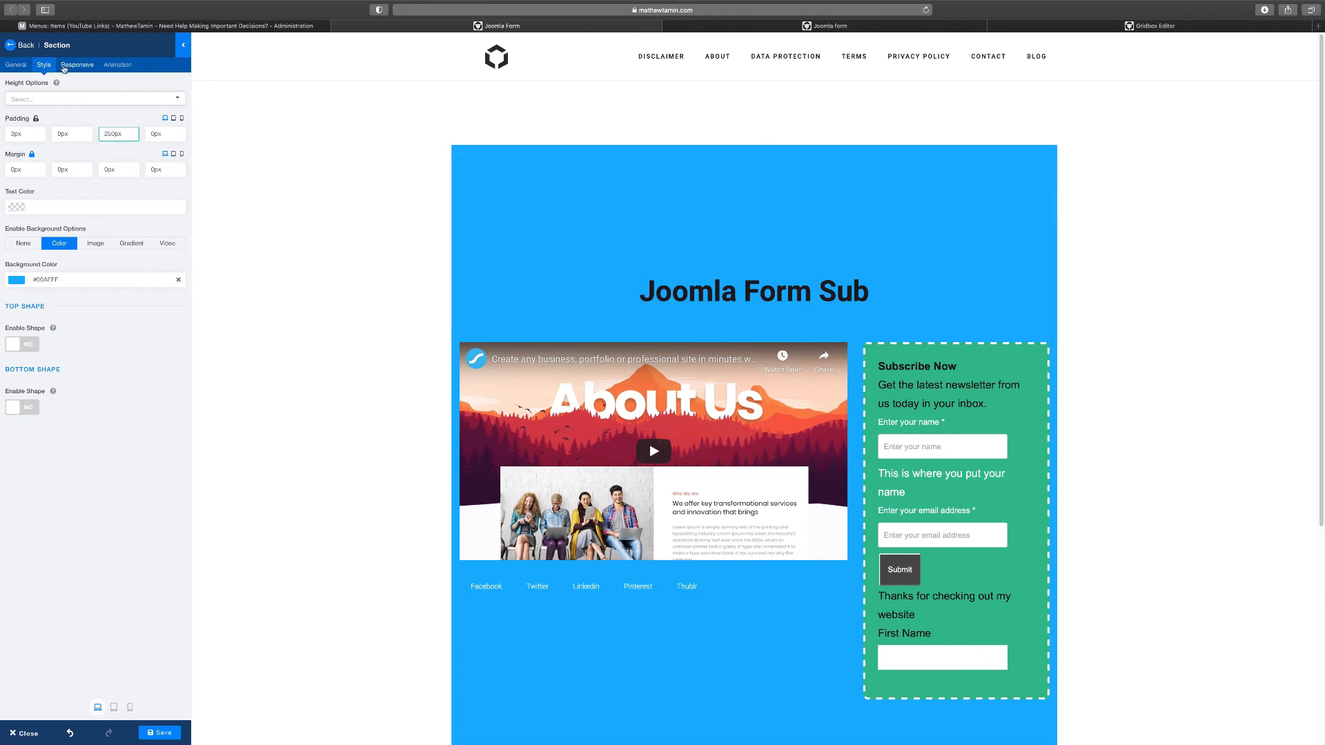
pyautogui.click(171, 734)
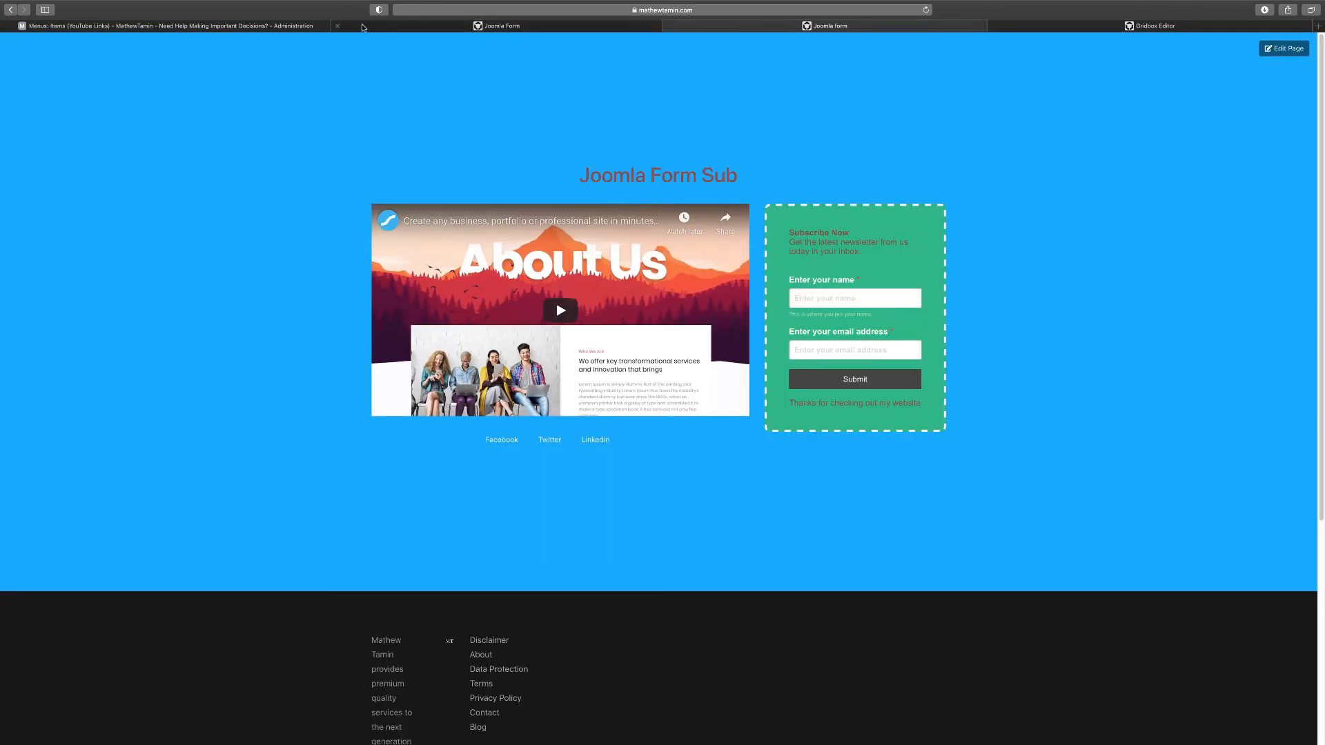
pyautogui.click(524, 27)
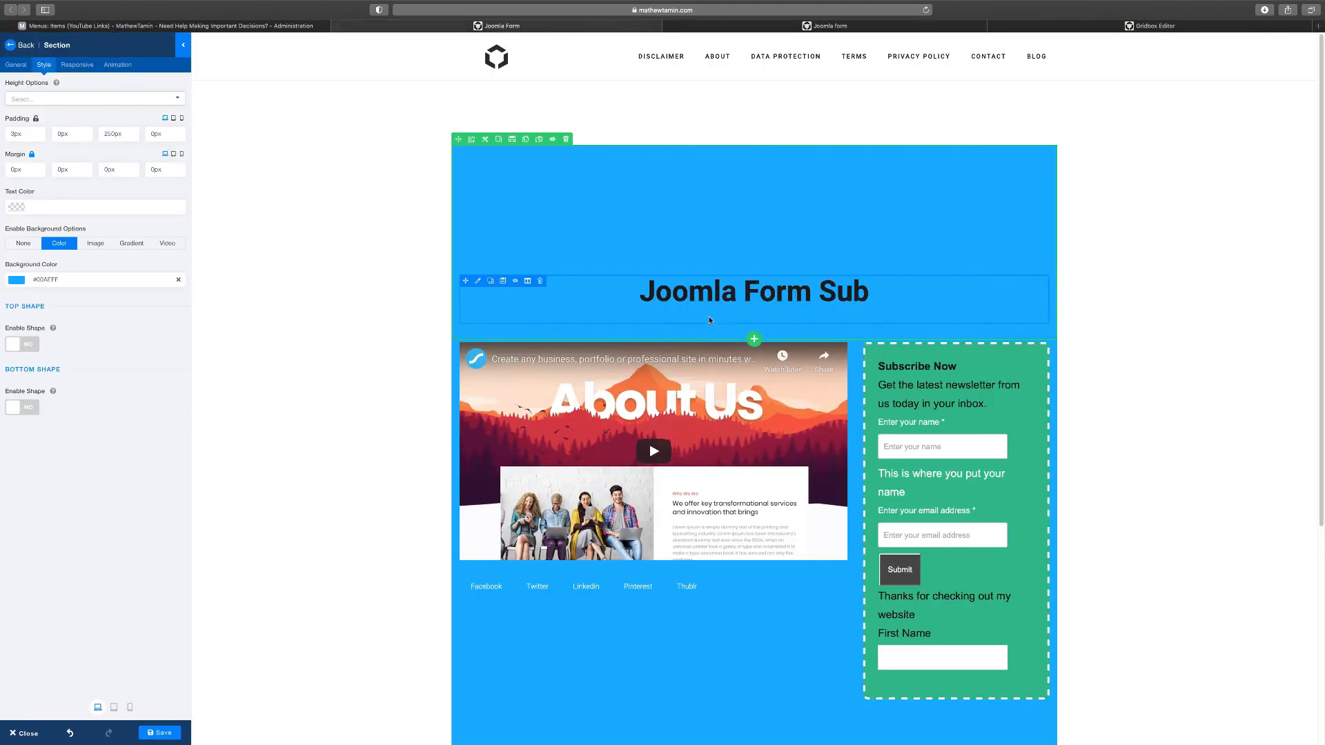
# Adjust the Joomla Form Sub heading's font size against the original, save, and view it live
pyautogui.click(477, 282)
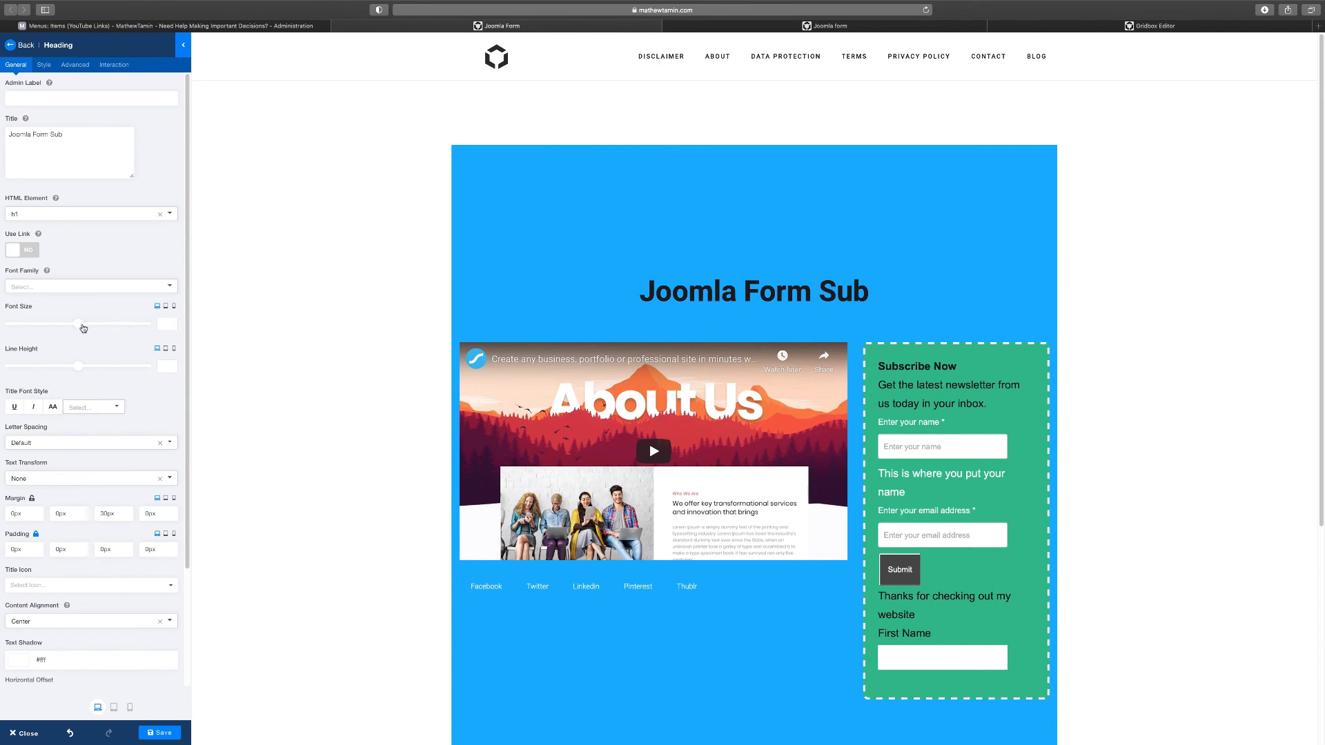
pyautogui.moveTo(78, 324); pyautogui.dragTo(40, 333)
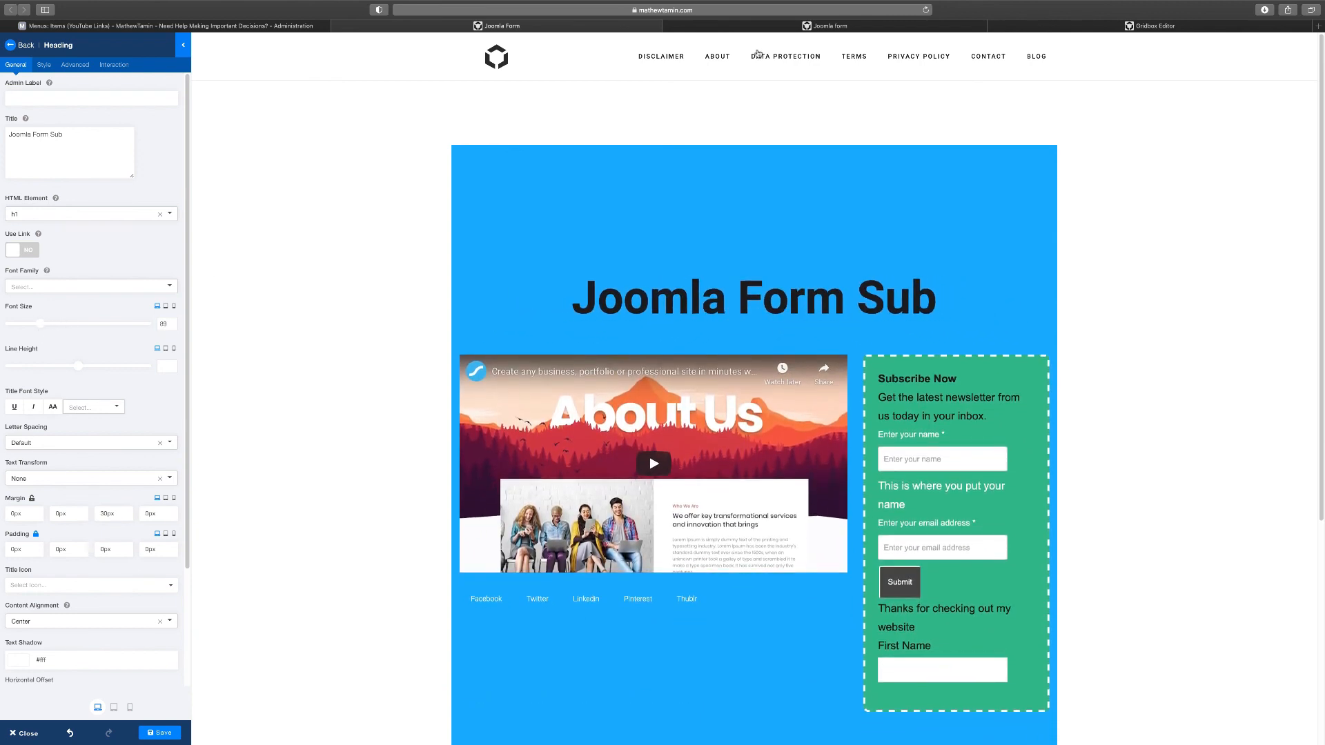
pyautogui.click(1049, 26)
pyautogui.click(496, 31)
pyautogui.moveTo(39, 324); pyautogui.dragTo(31, 329)
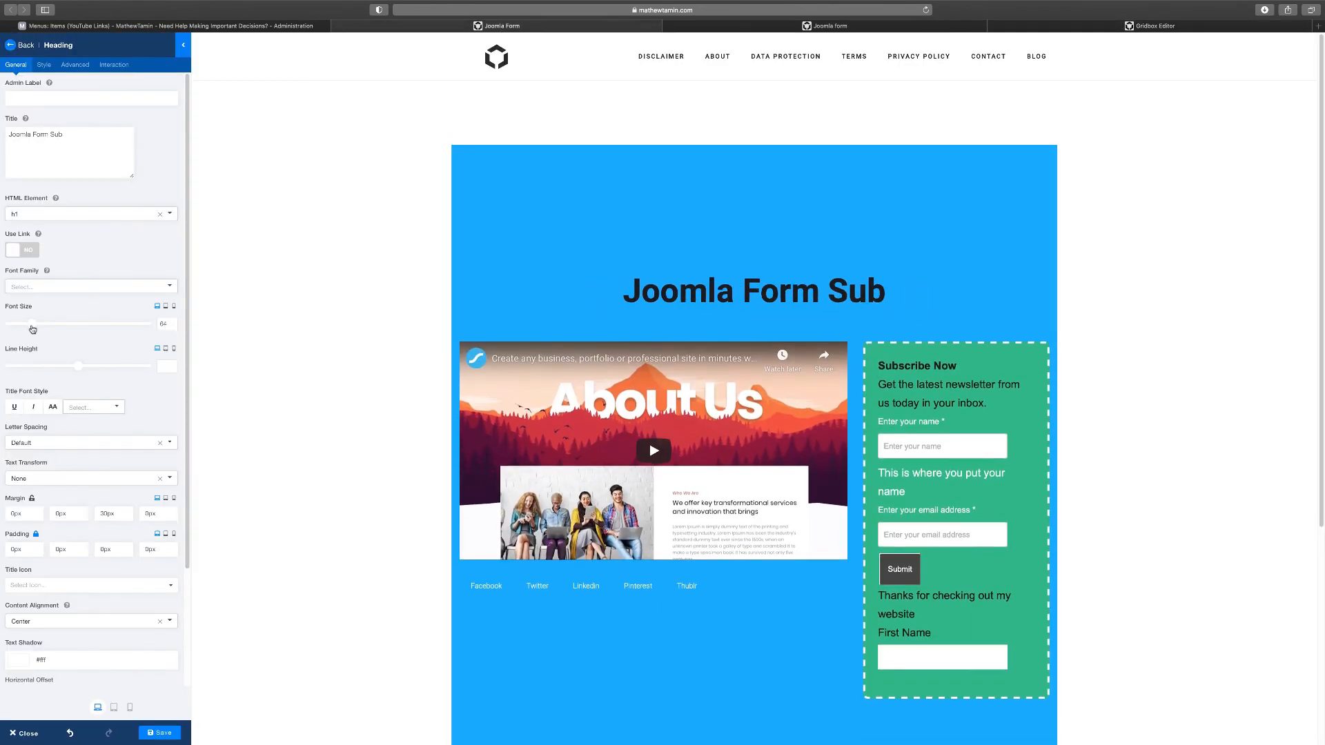
pyautogui.click(44, 65)
pyautogui.click(159, 735)
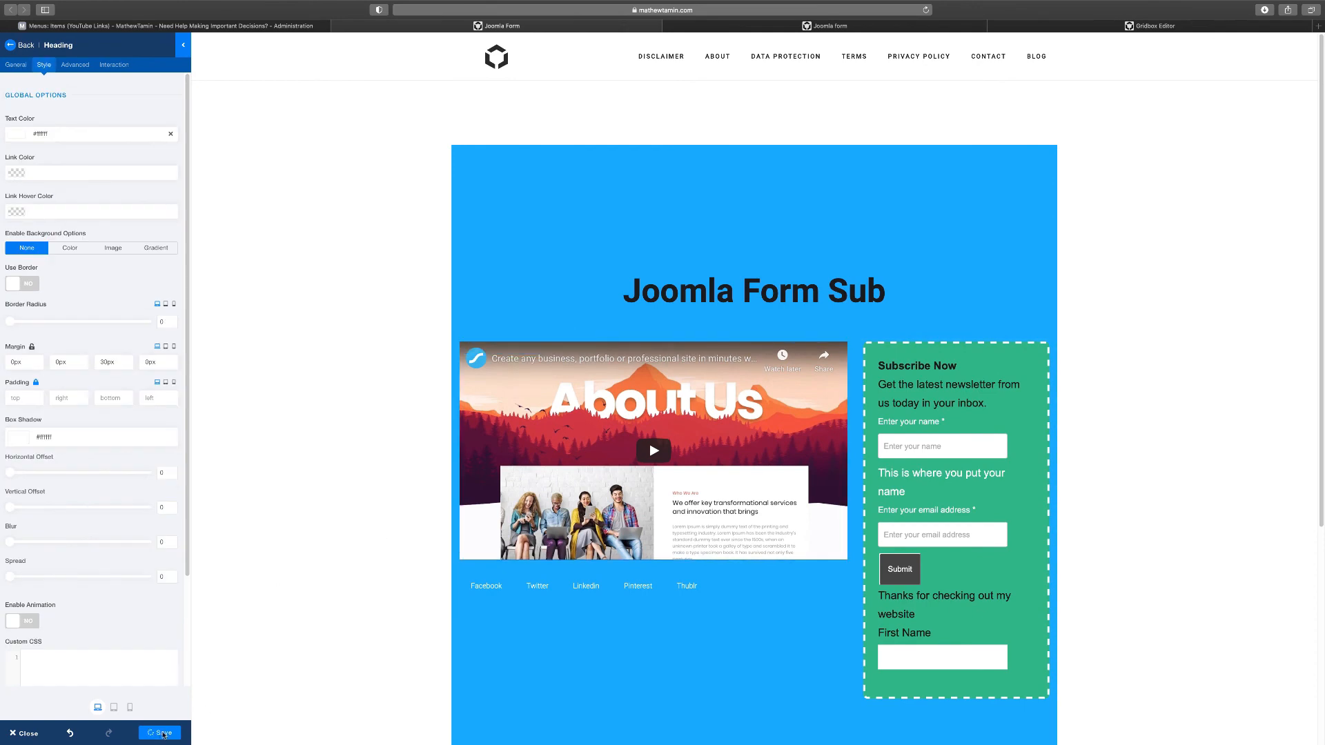
pyautogui.click(855, 26)
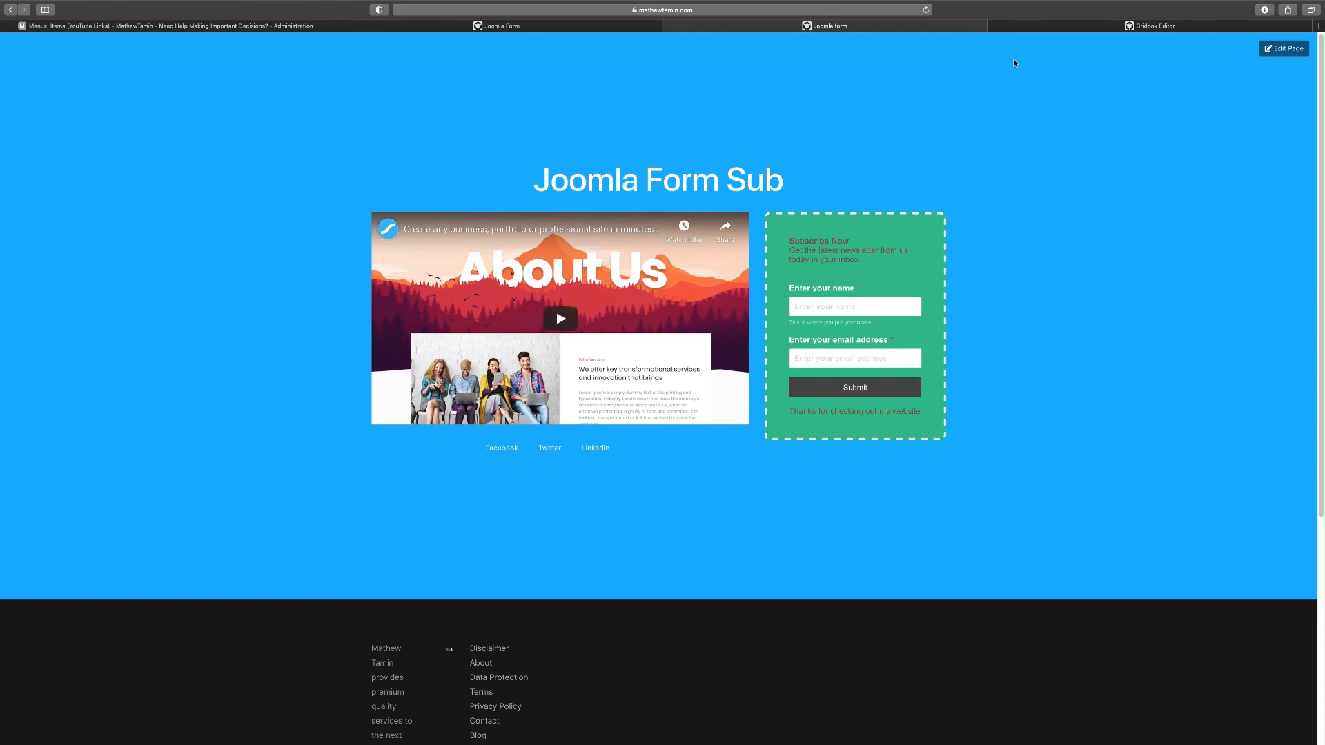
# Test-submit the subscribe form with autofilled name and e-mail fields
pyautogui.click(1042, 28)
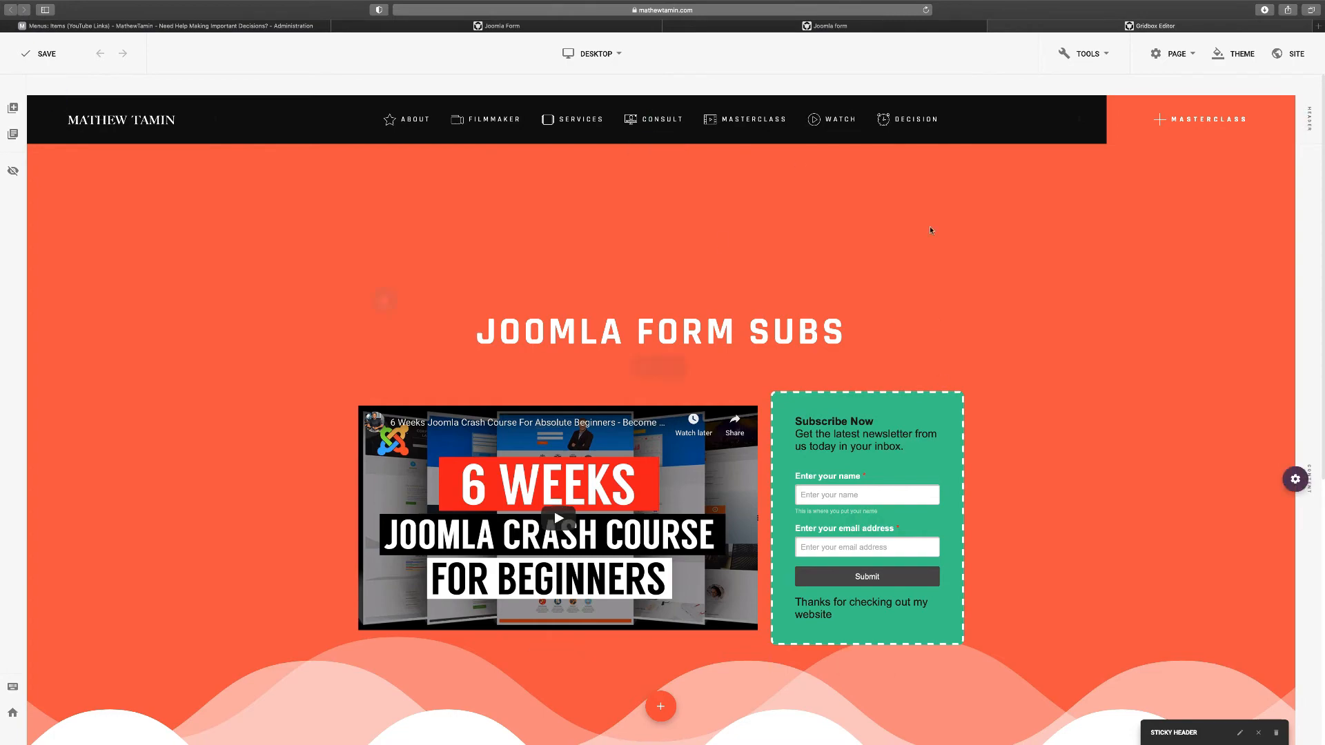
pyautogui.click(860, 26)
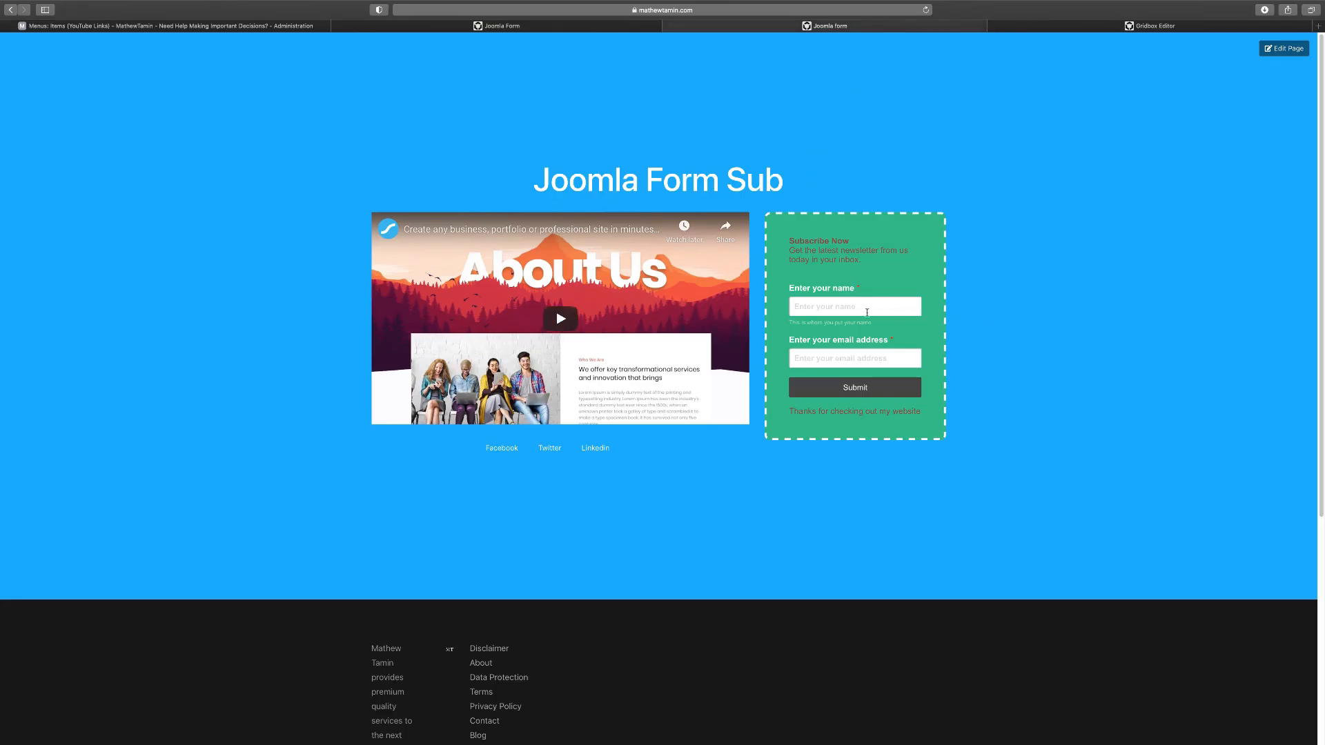
pyautogui.click(839, 304)
pyautogui.click(844, 354)
pyautogui.click(886, 304)
pyautogui.click(855, 322)
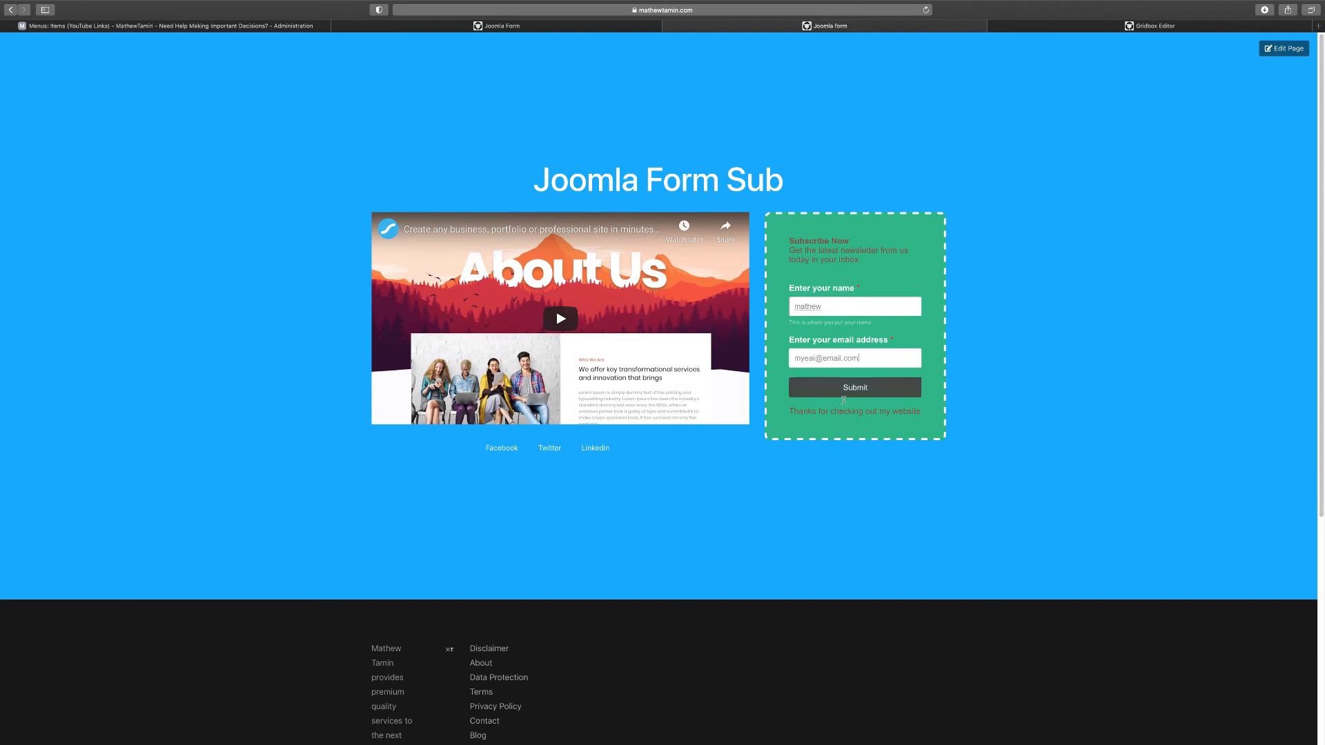
pyautogui.click(867, 389)
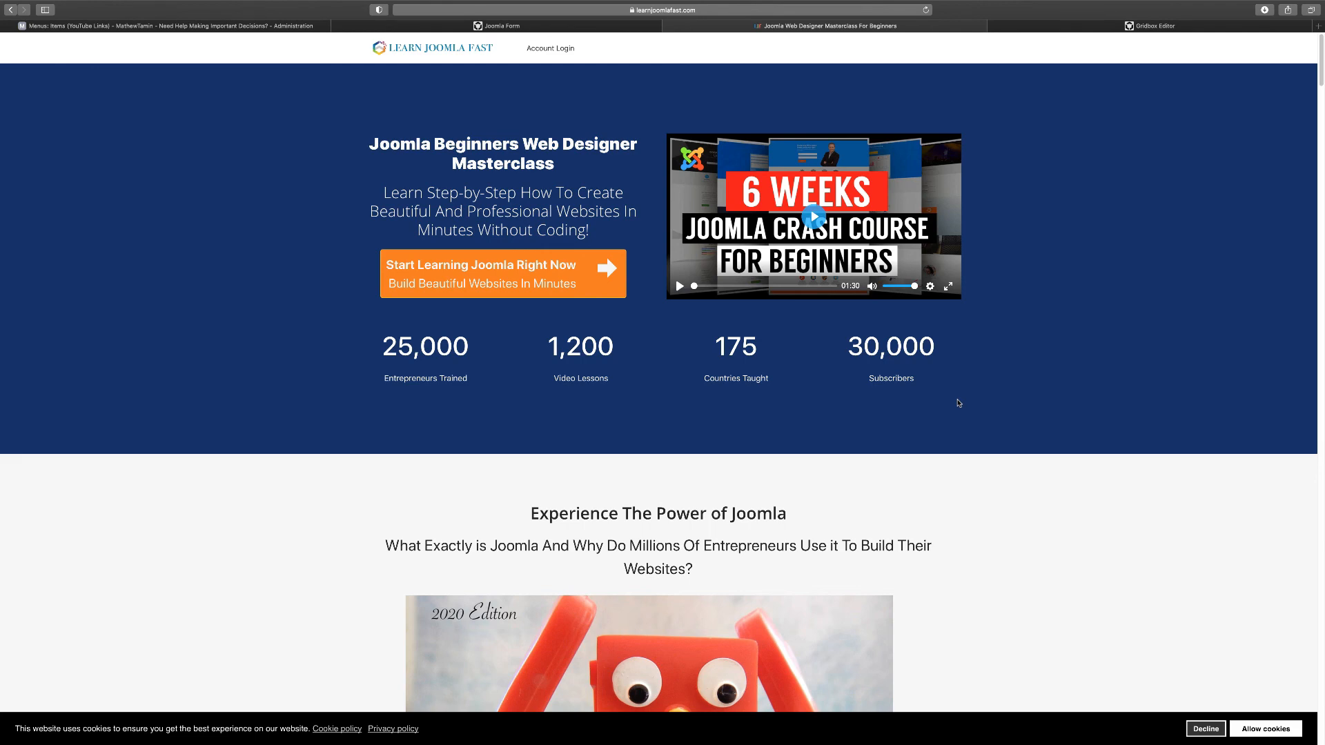
# Review the Learn Joomla Fast redirect page, then return to the Joomla admin menu items
pyautogui.scroll(-5, 958, 403)
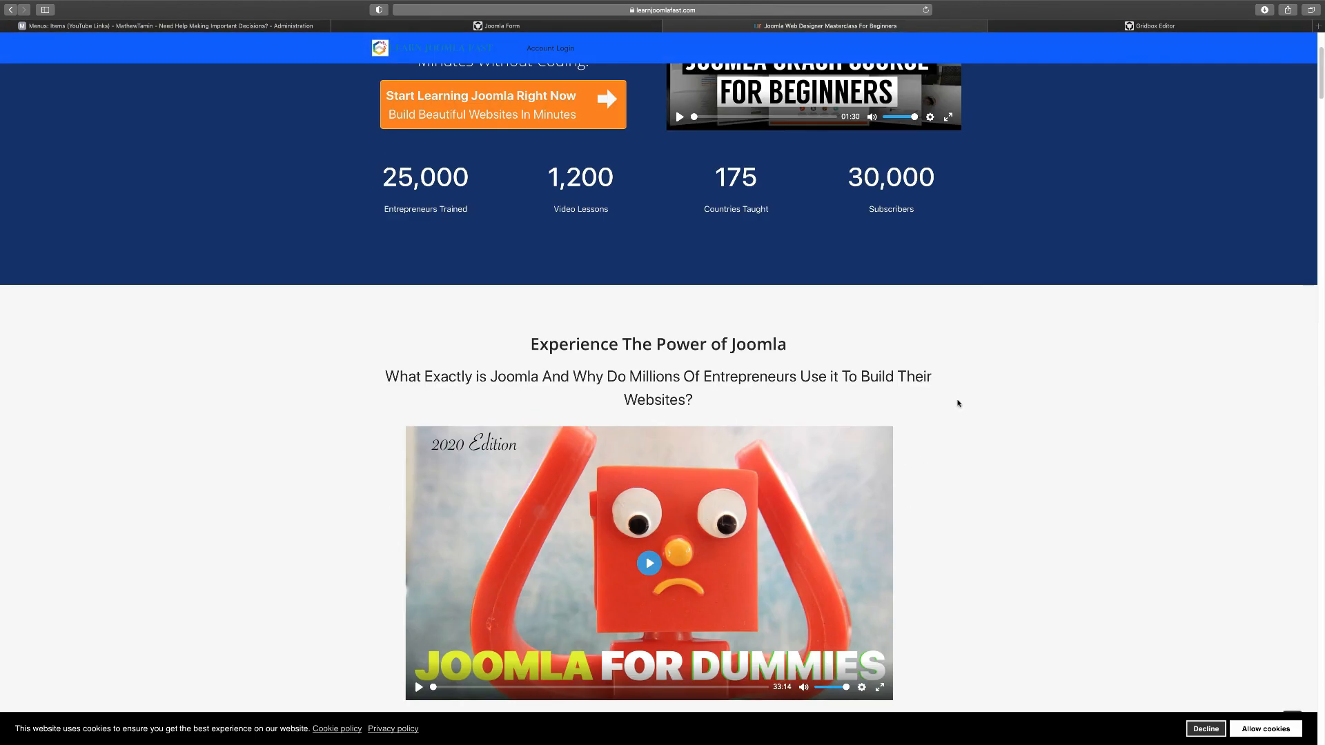
pyautogui.scroll(5, 958, 403)
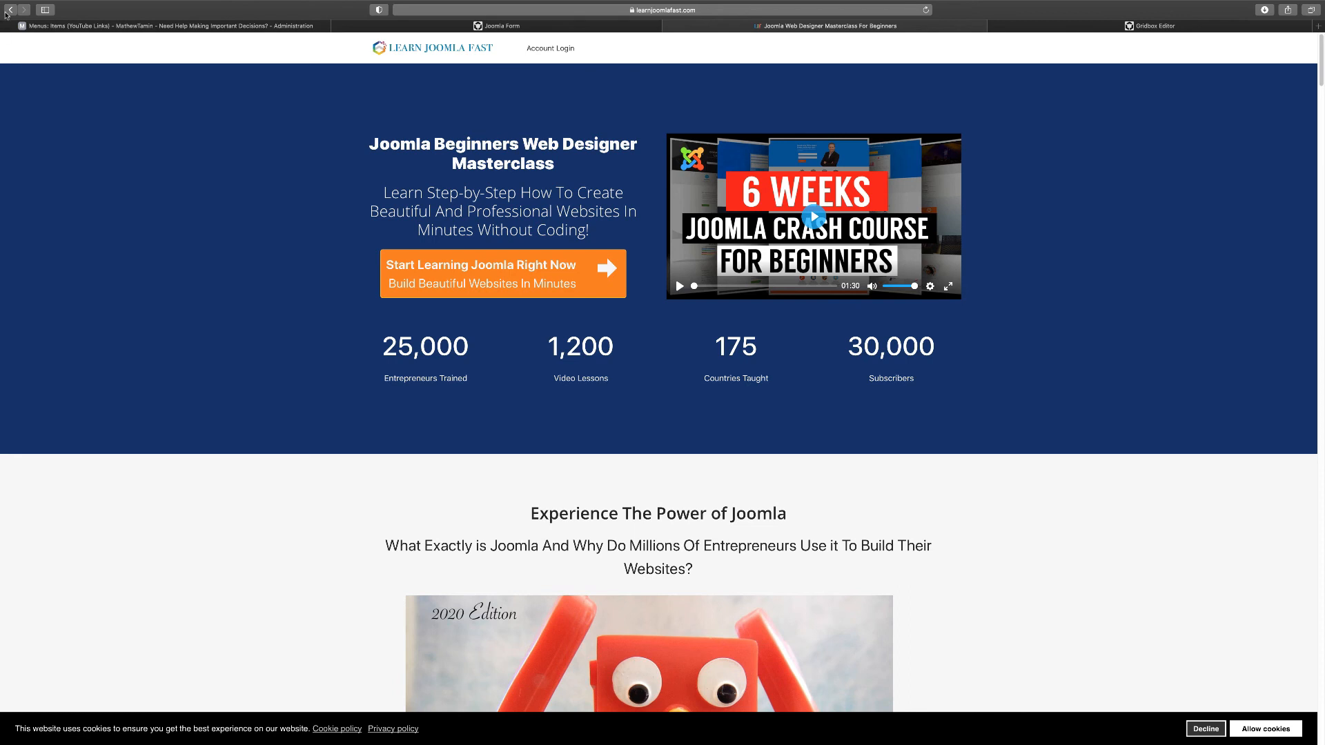
pyautogui.click(127, 26)
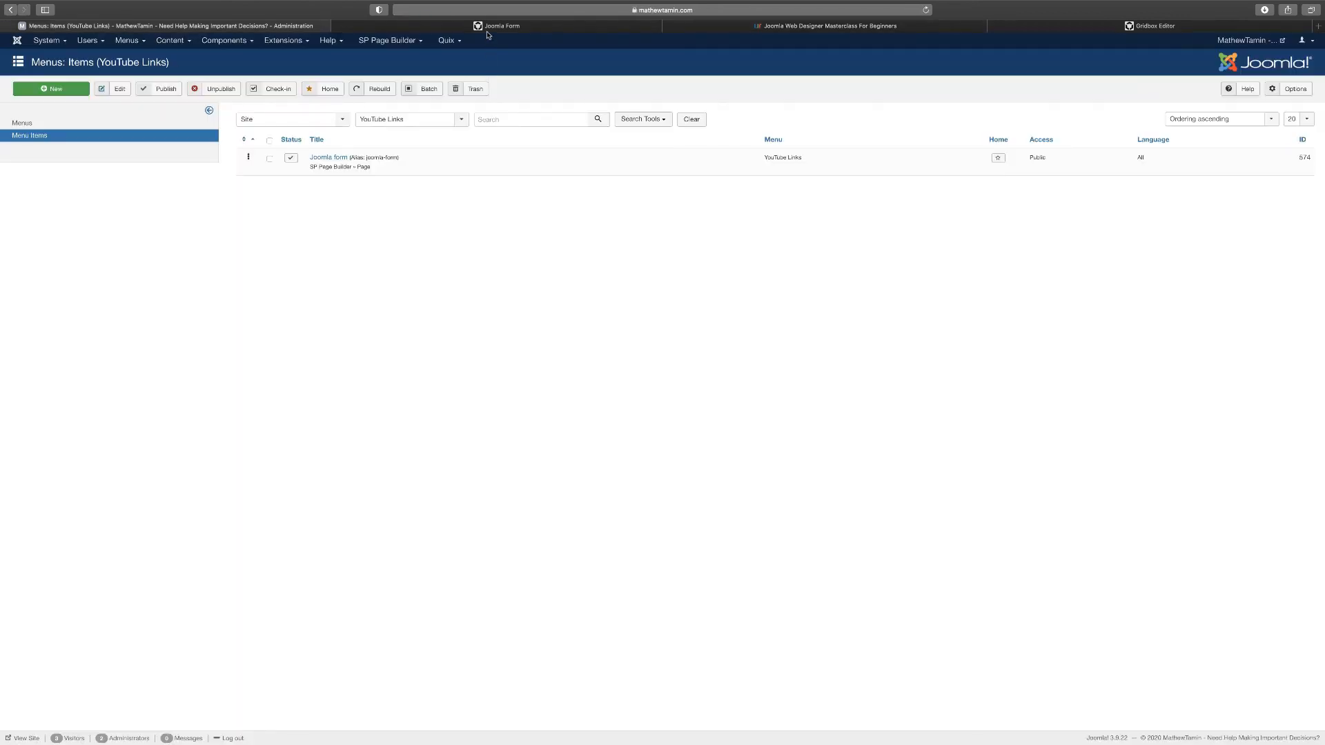
# Close the SP Page Builder editor tab and open the Quix menu in the Joomla admin
pyautogui.moveTo(488, 30)
pyautogui.click(707, 30)
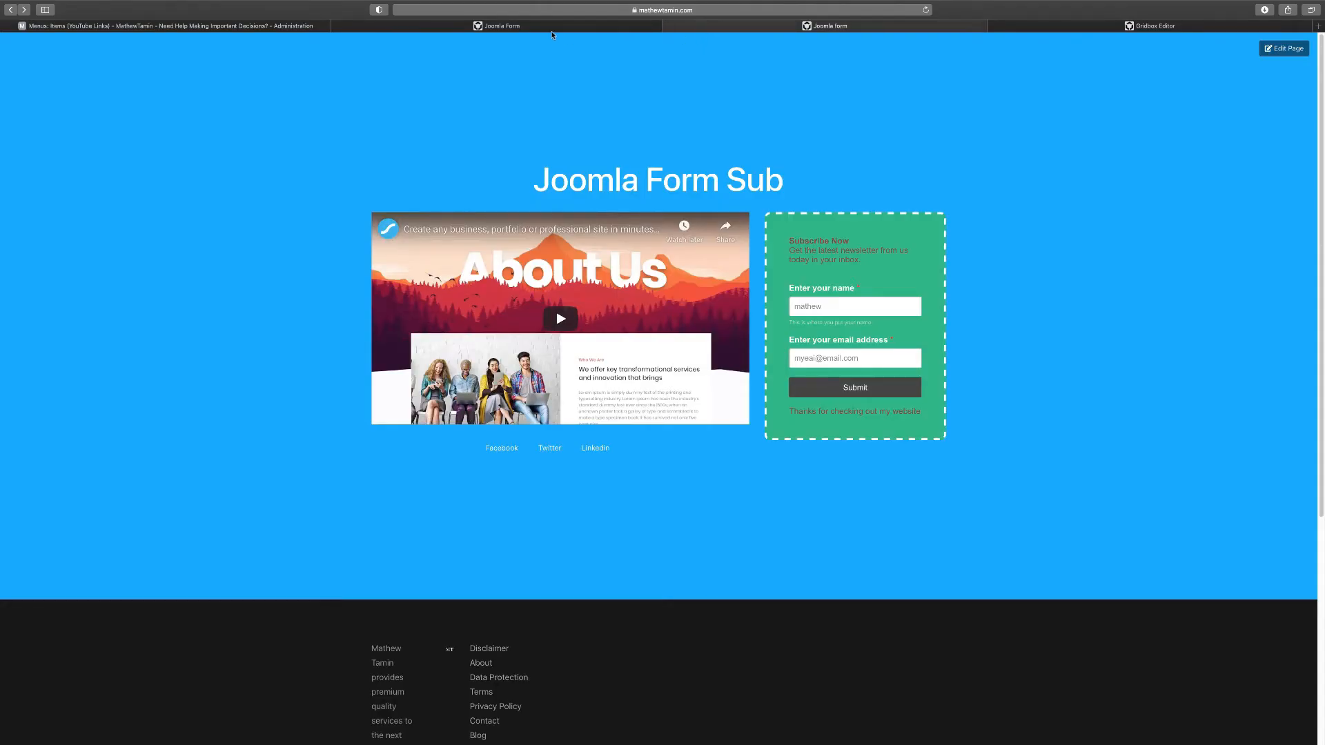
pyautogui.click(552, 29)
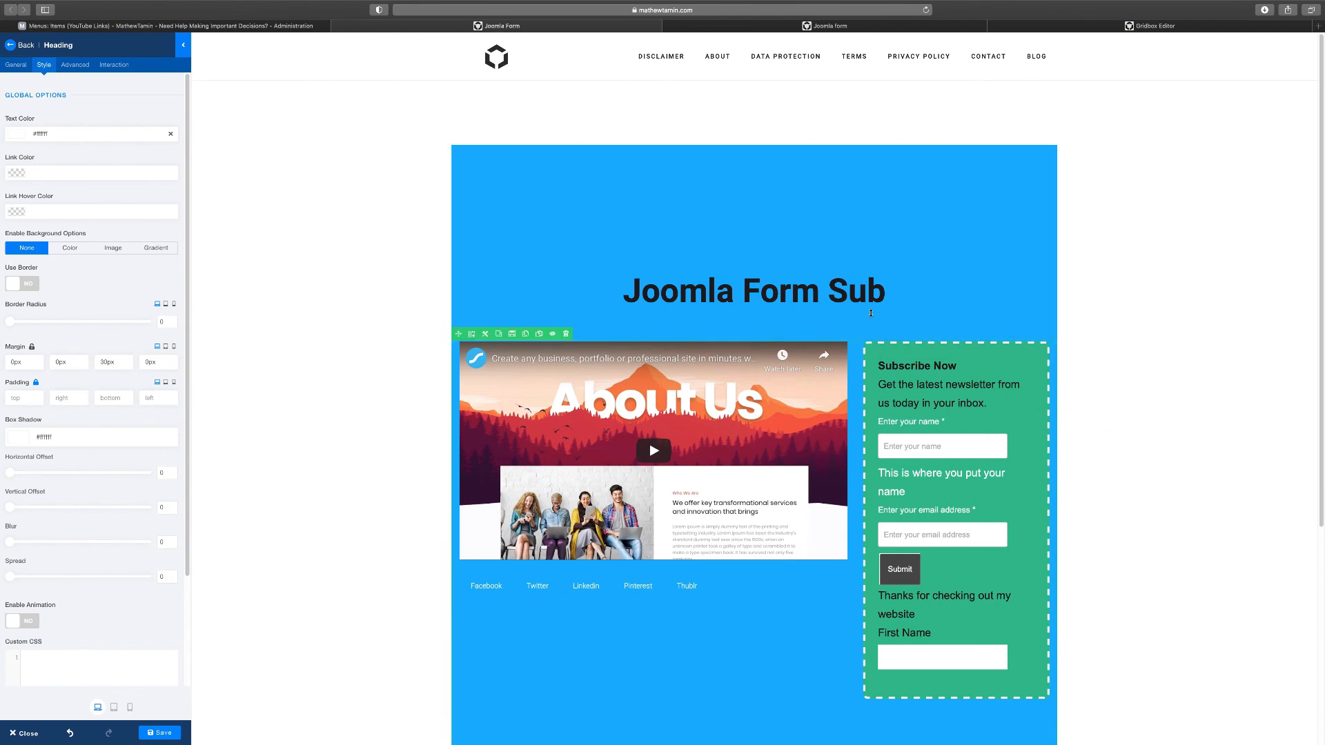
pyautogui.click(228, 26)
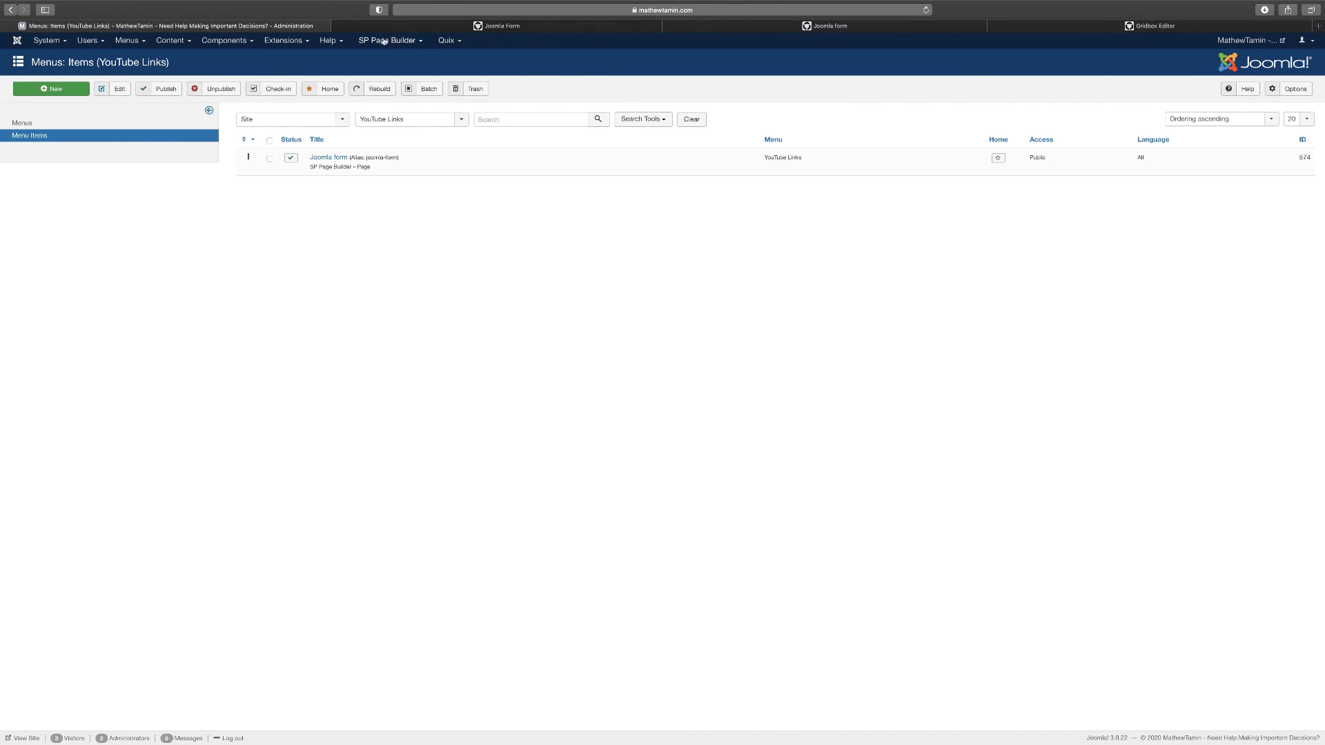
pyautogui.click(337, 25)
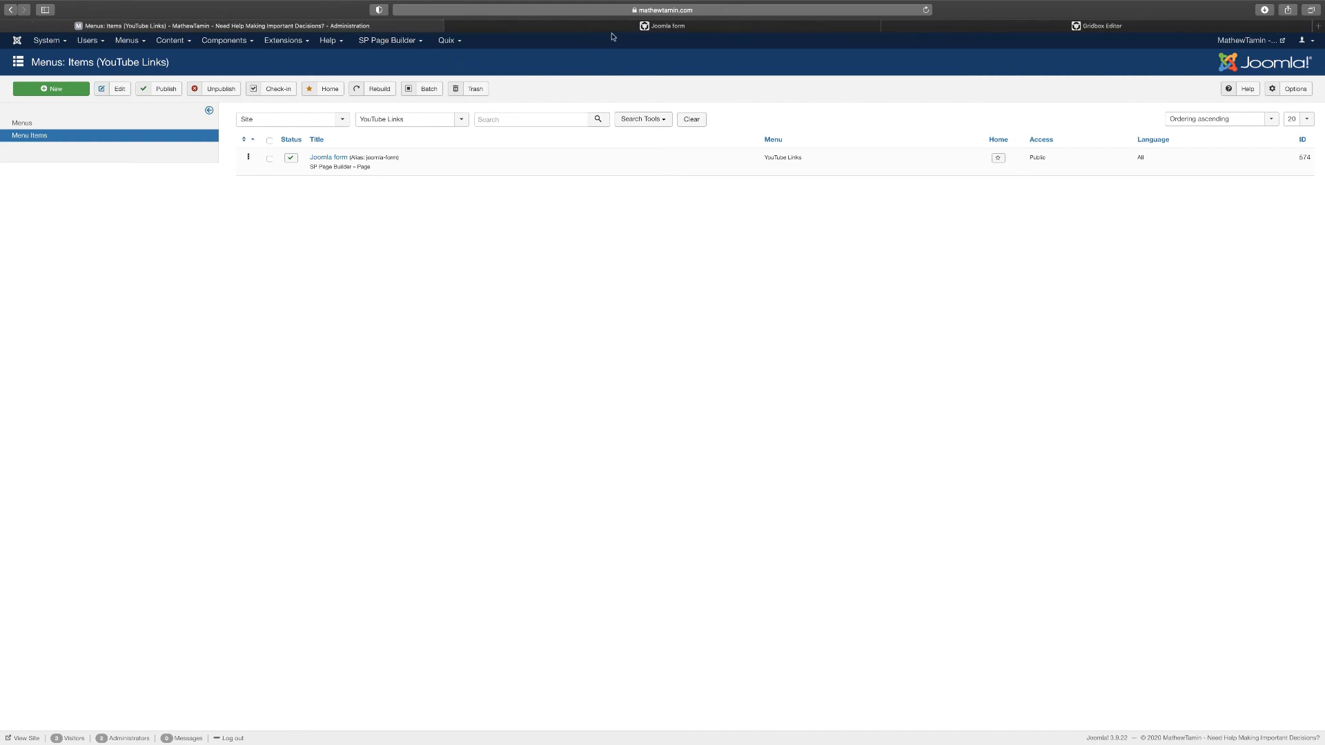
pyautogui.click(645, 27)
pyautogui.click(928, 26)
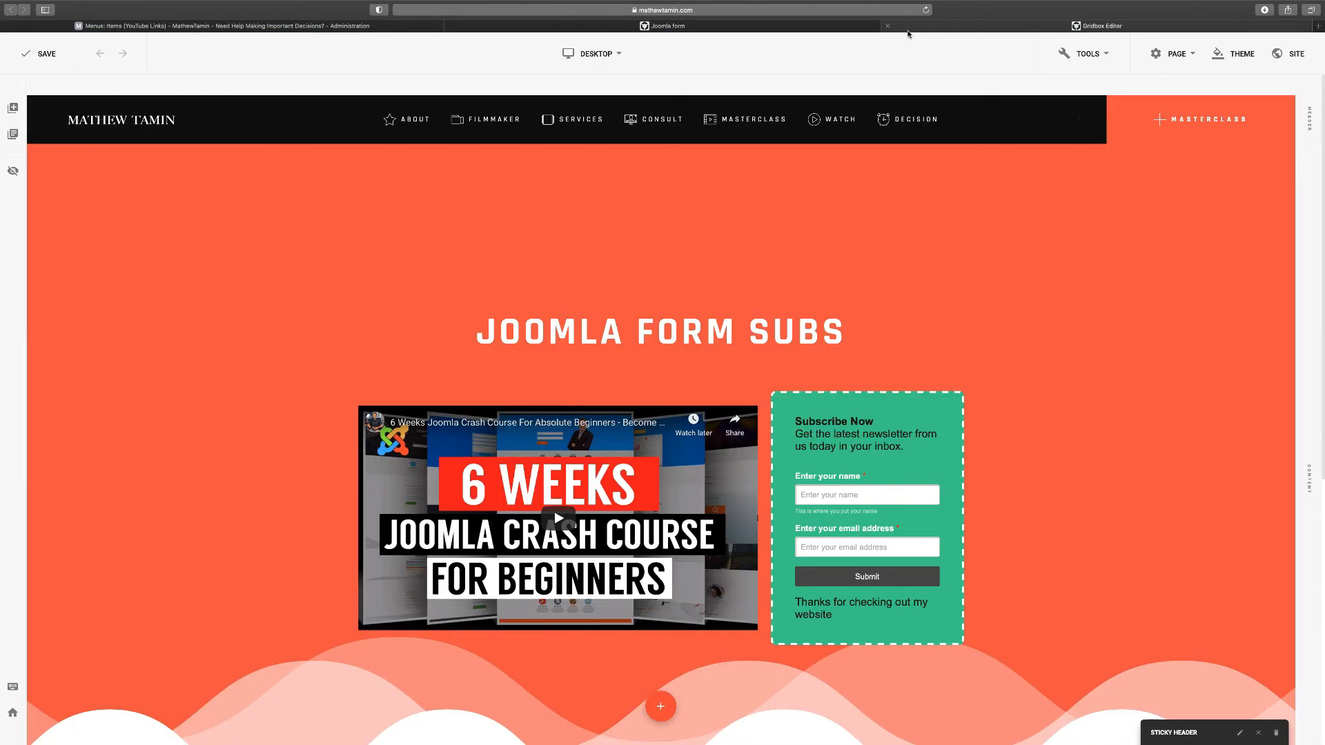
pyautogui.click(273, 28)
pyautogui.click(454, 45)
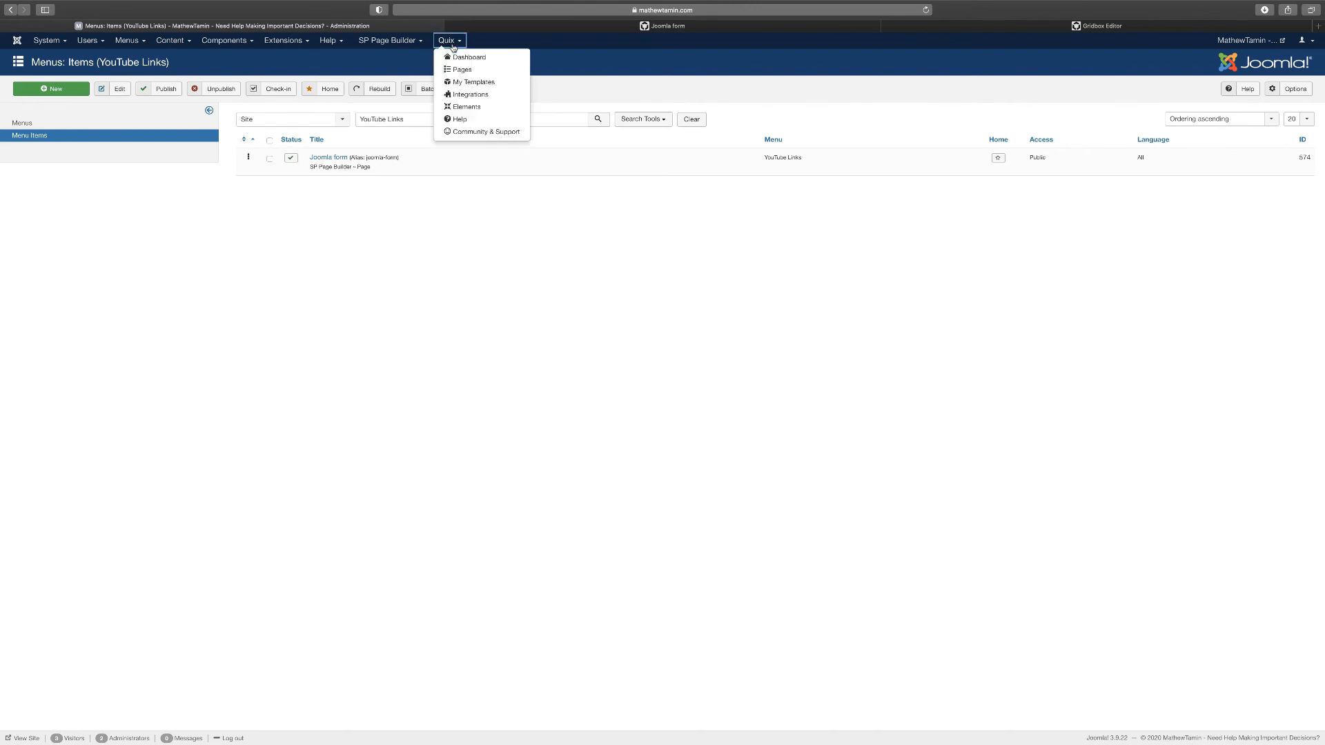
# Go from the Quix dashboard to Pages and start a new Visual Builder page
pyautogui.click(476, 64)
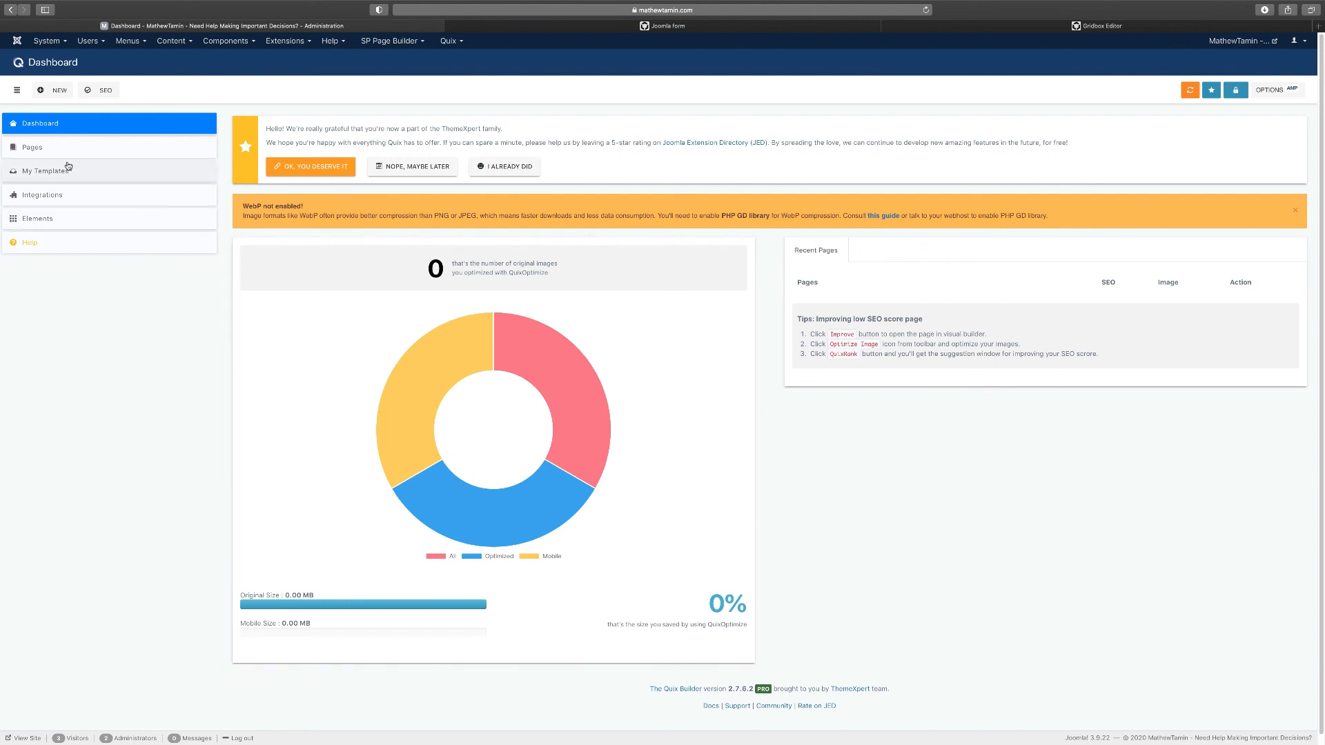
pyautogui.click(32, 151)
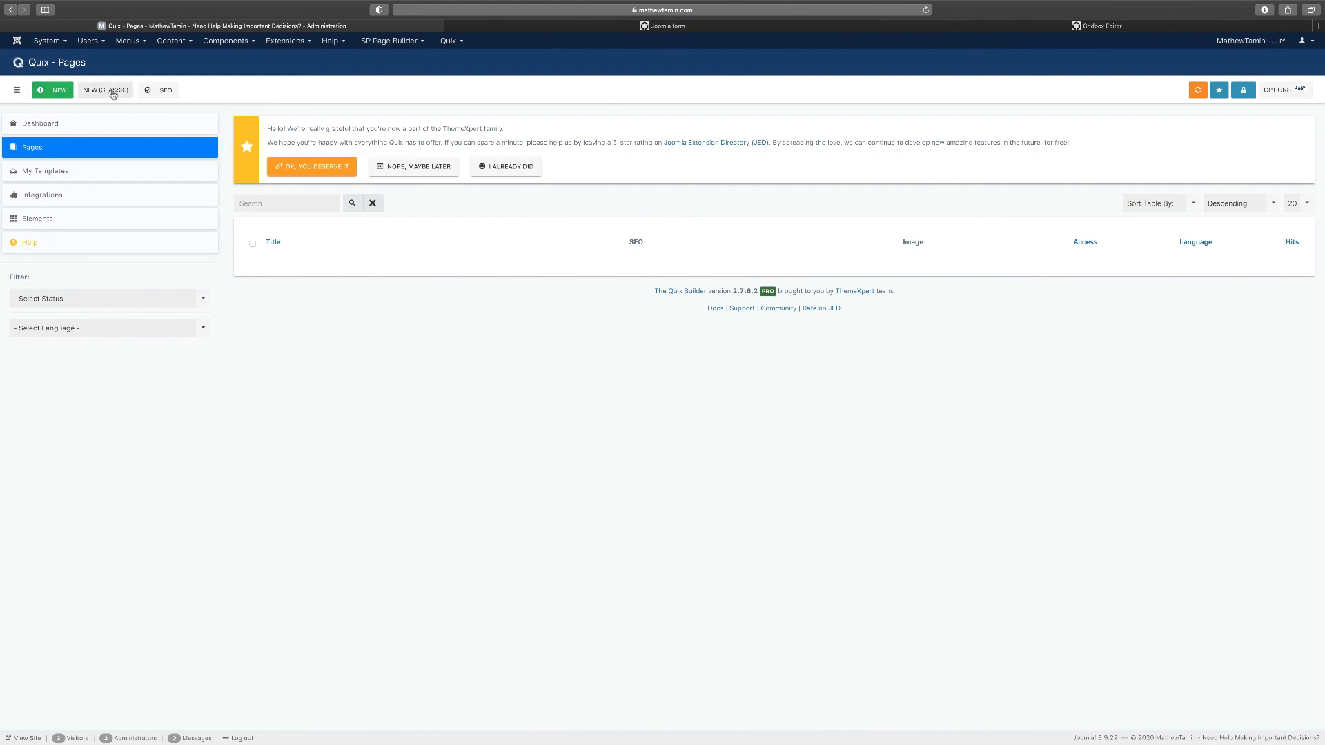
pyautogui.click(56, 93)
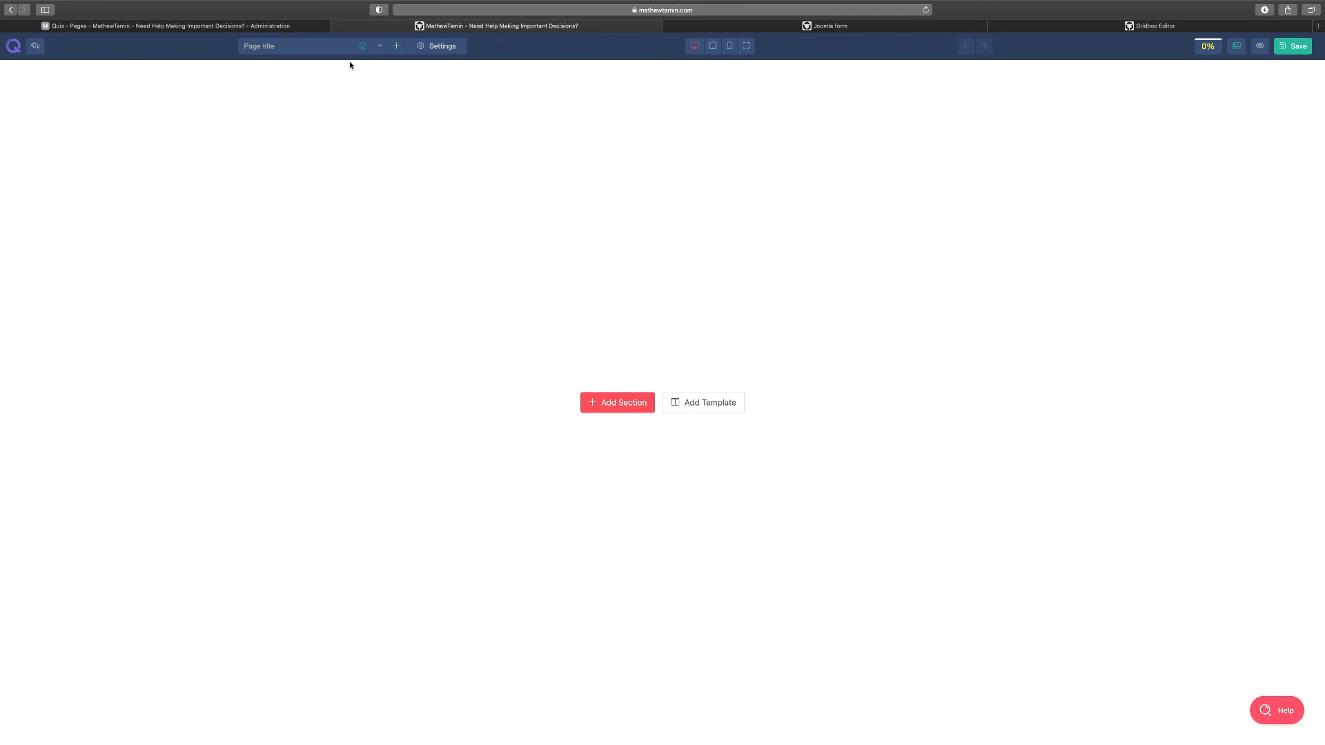
# Title the new Quix page 'Joomla Form'
pyautogui.click(313, 47)
pyautogui.write('Joomla Form')
pyautogui.click(436, 45)
# Add a single full-width section and close the template library without choosing a design
pyautogui.click(646, 409)
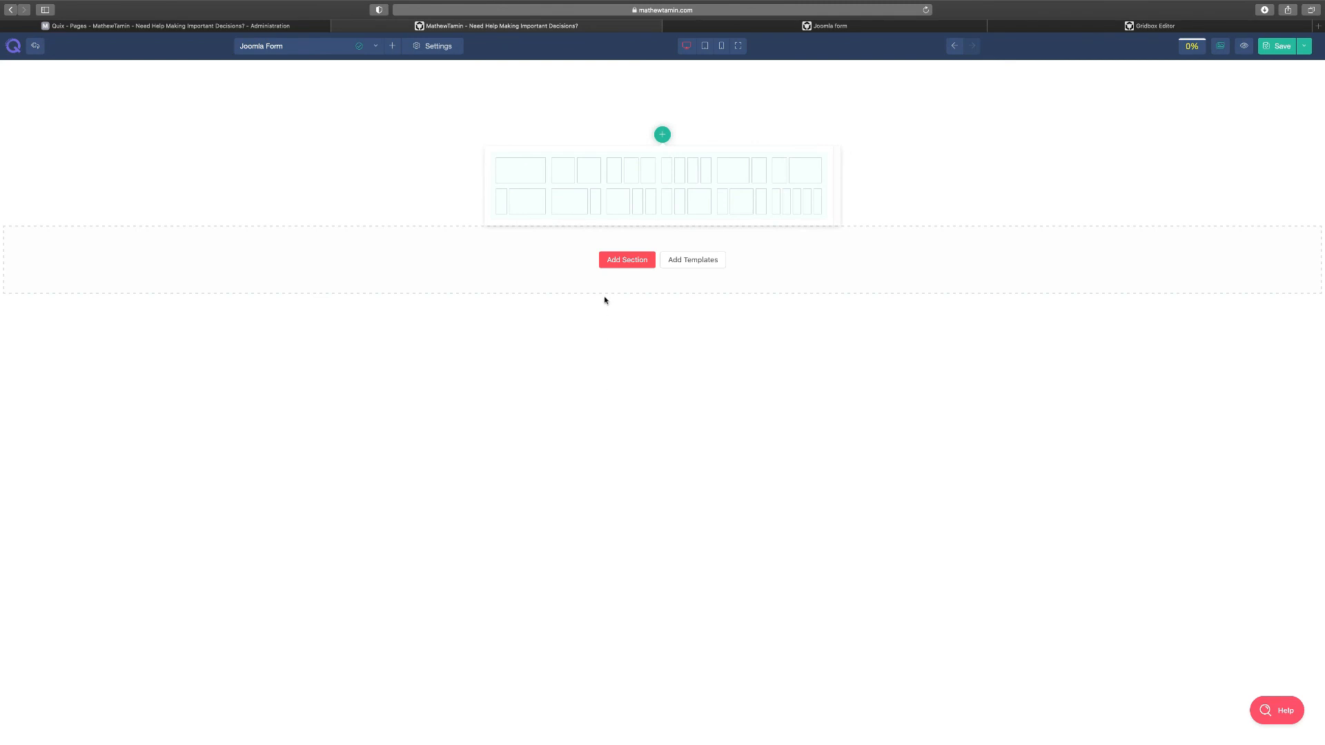
pyautogui.click(517, 183)
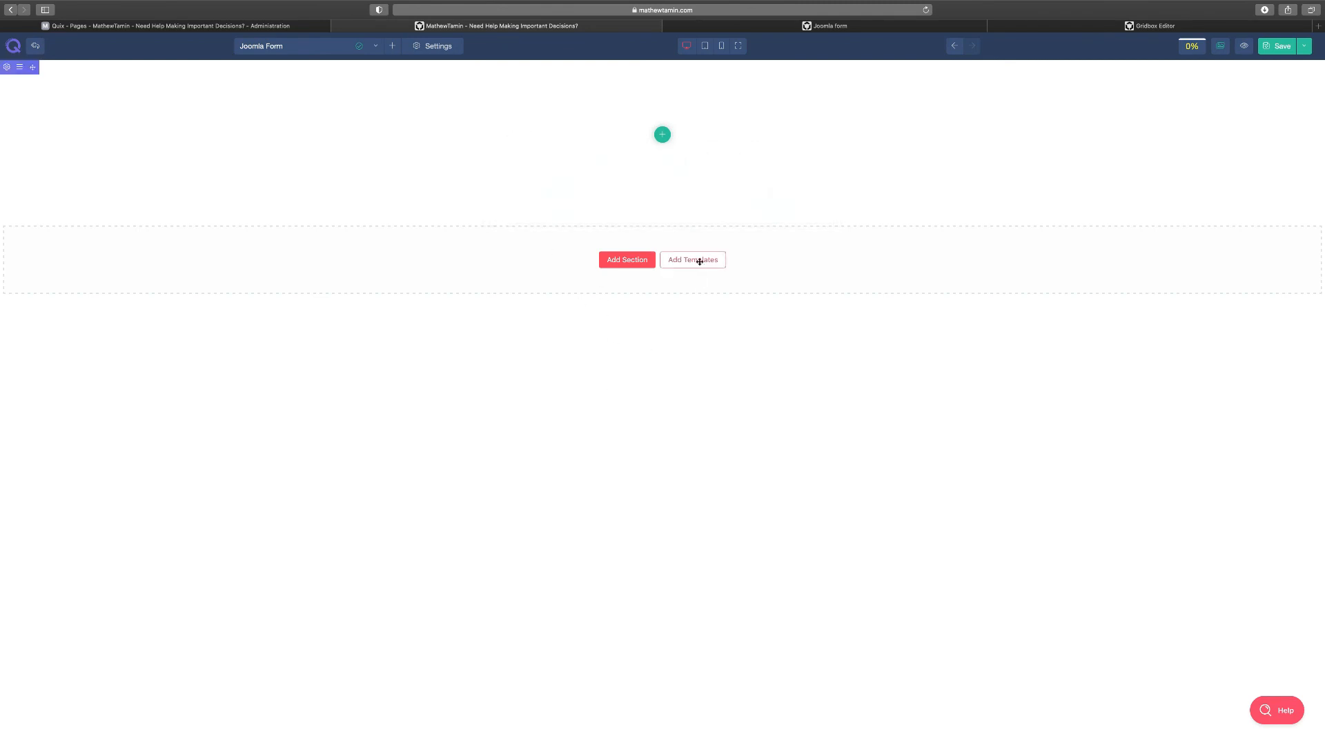
pyautogui.click(699, 262)
pyautogui.scroll(-2, 593, 539)
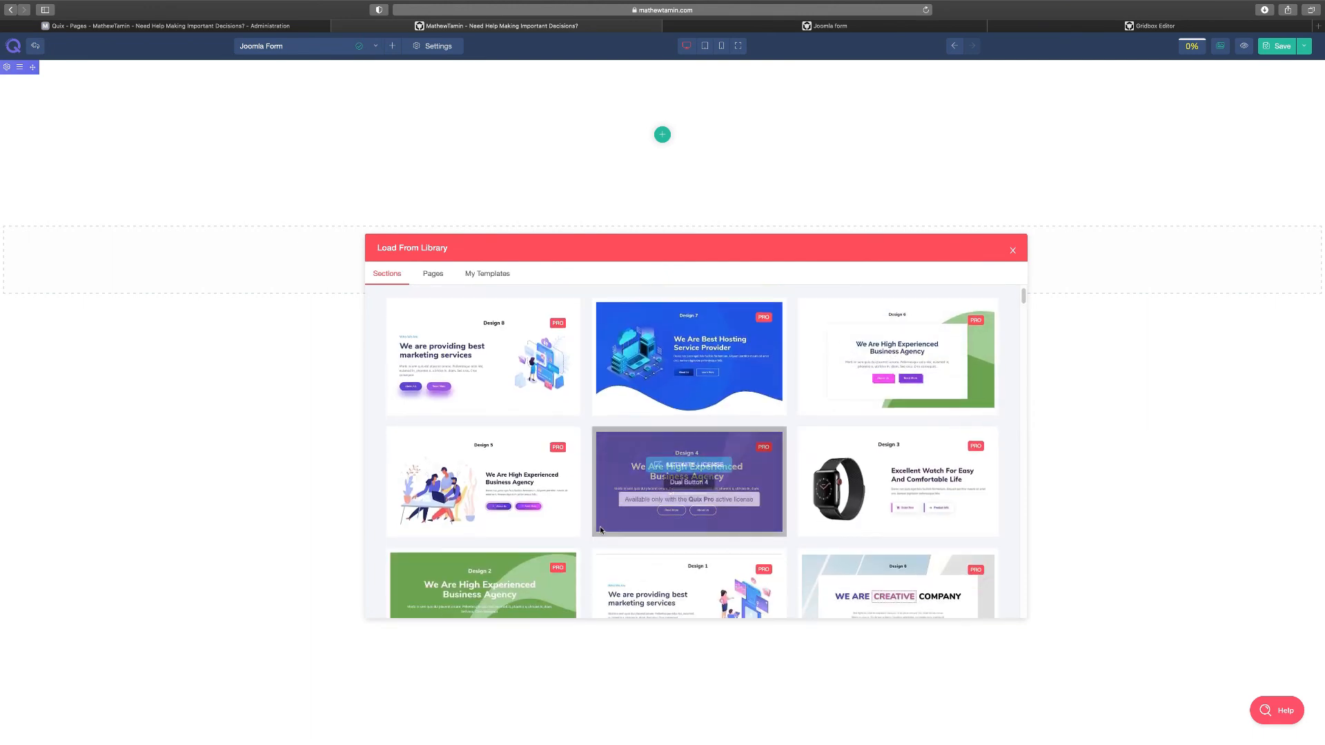
pyautogui.scroll(-2, 601, 530)
pyautogui.scroll(-3, 876, 538)
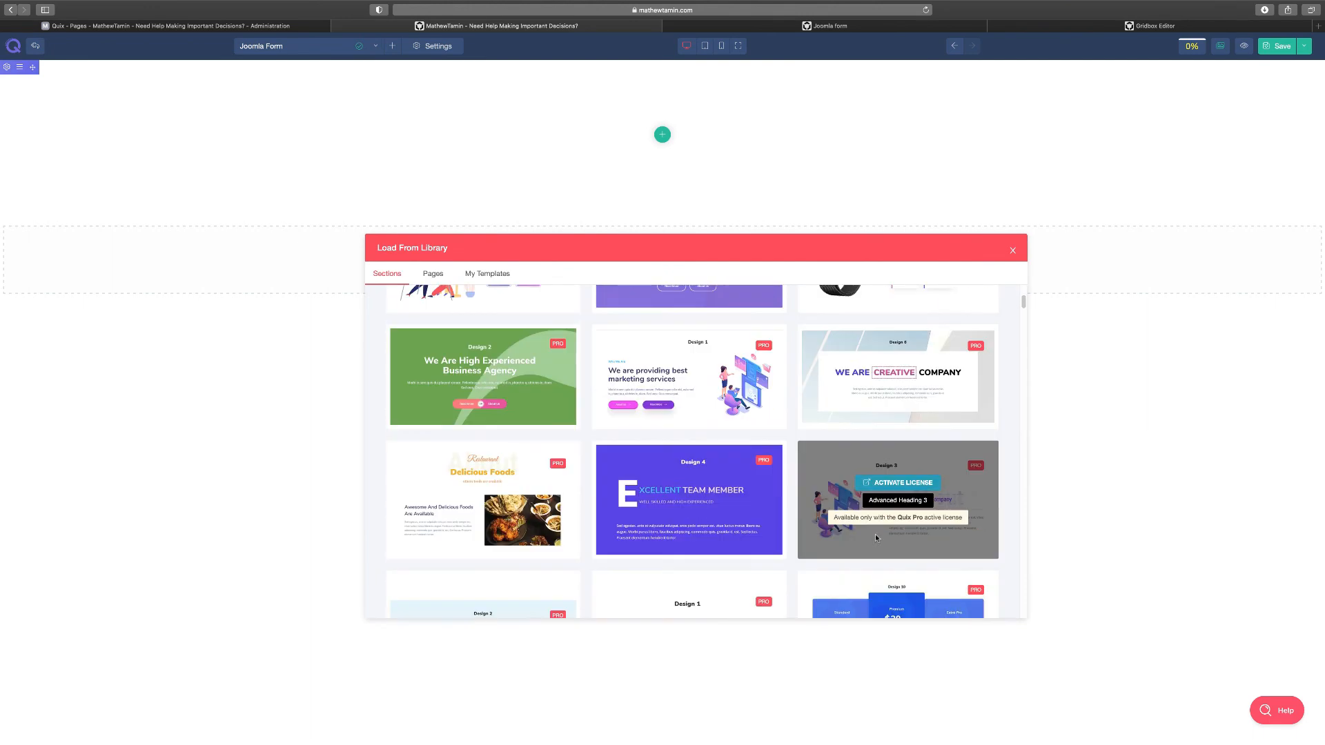
pyautogui.scroll(-1, 875, 538)
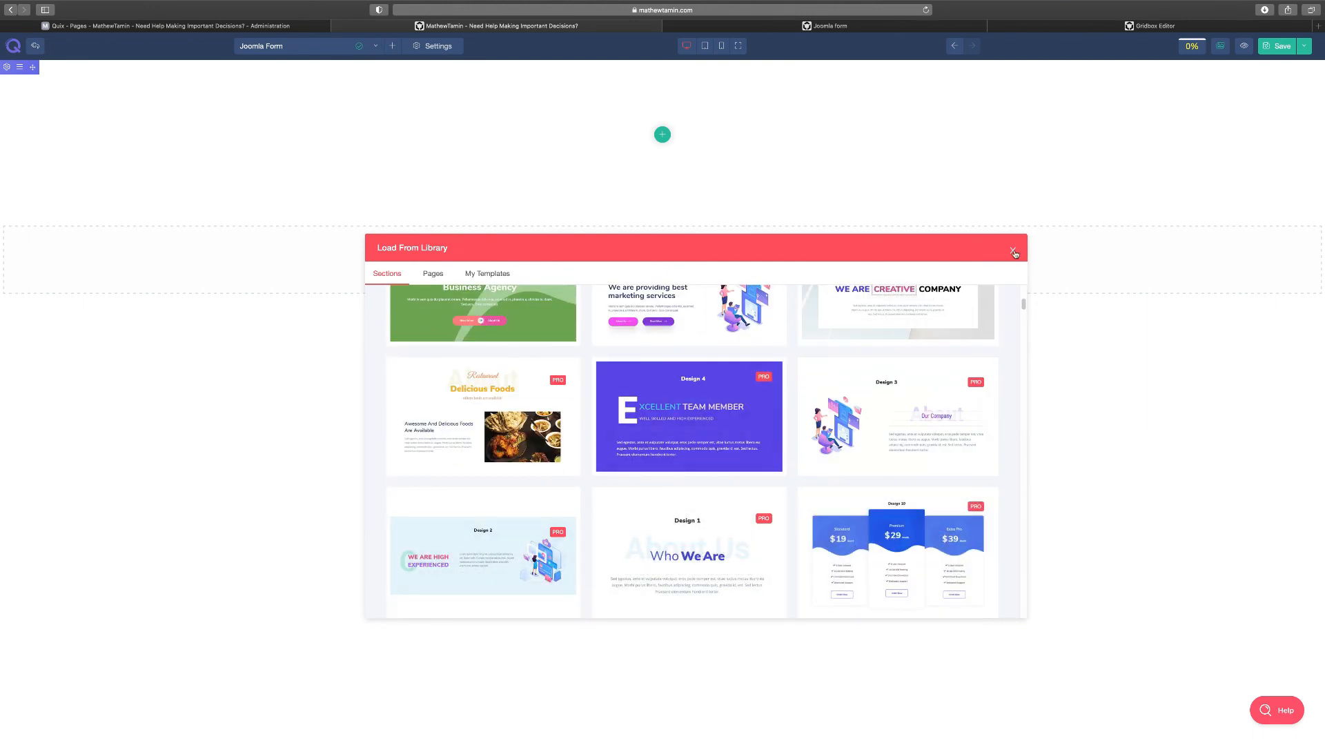
pyautogui.click(1013, 252)
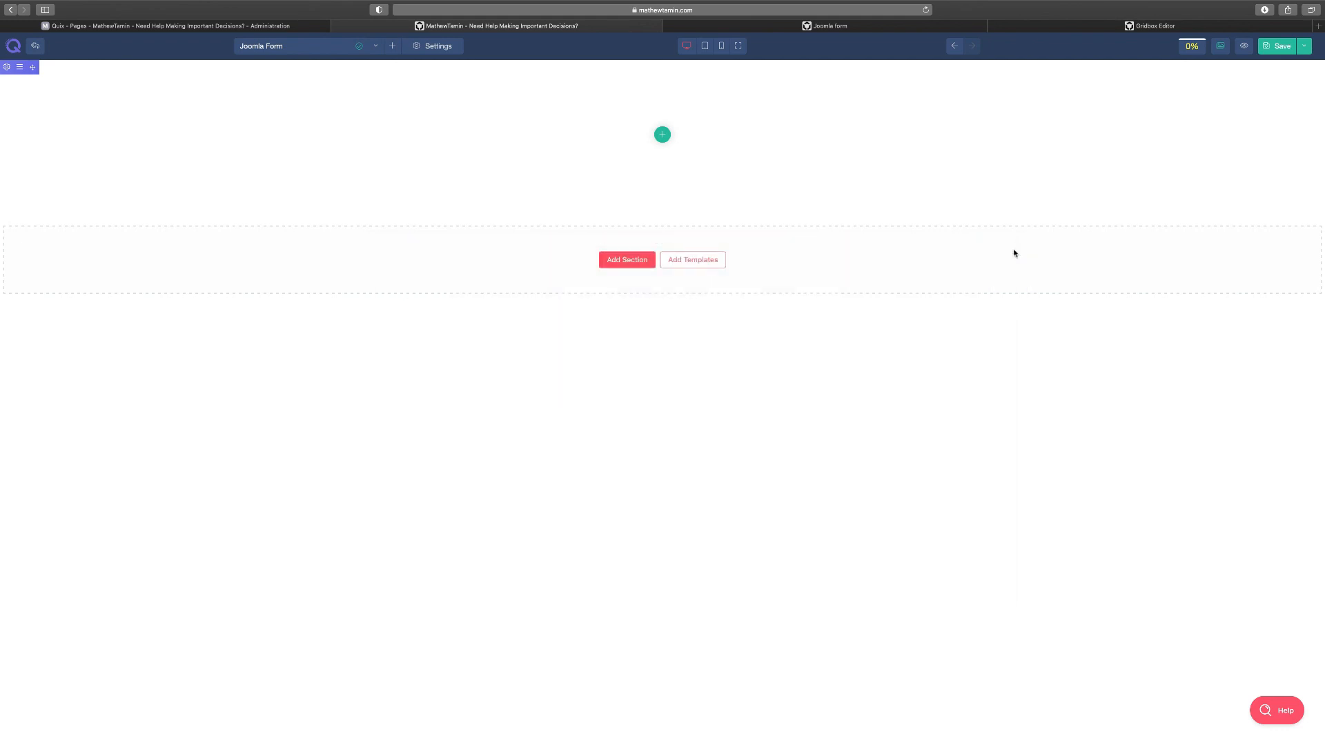
# Give the section a two-column layout and insert a Video element in the left column
pyautogui.click(662, 135)
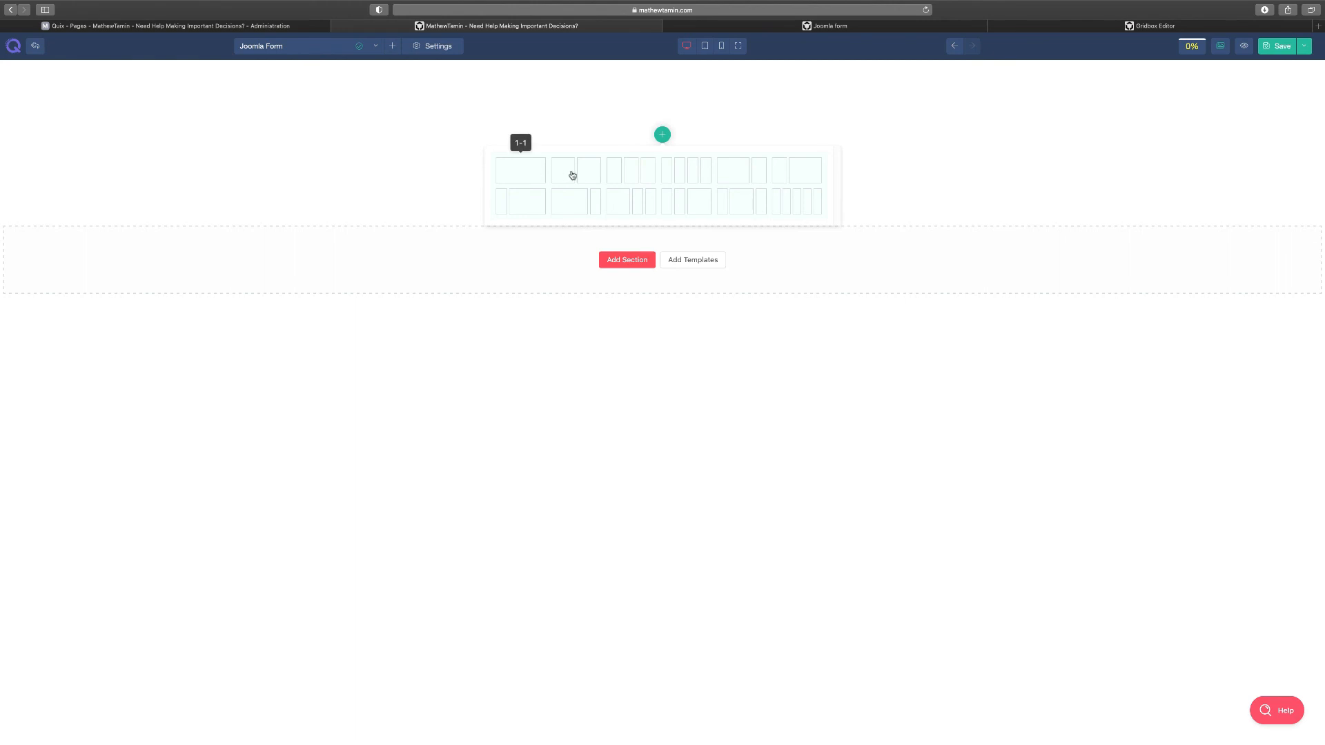
pyautogui.click(736, 178)
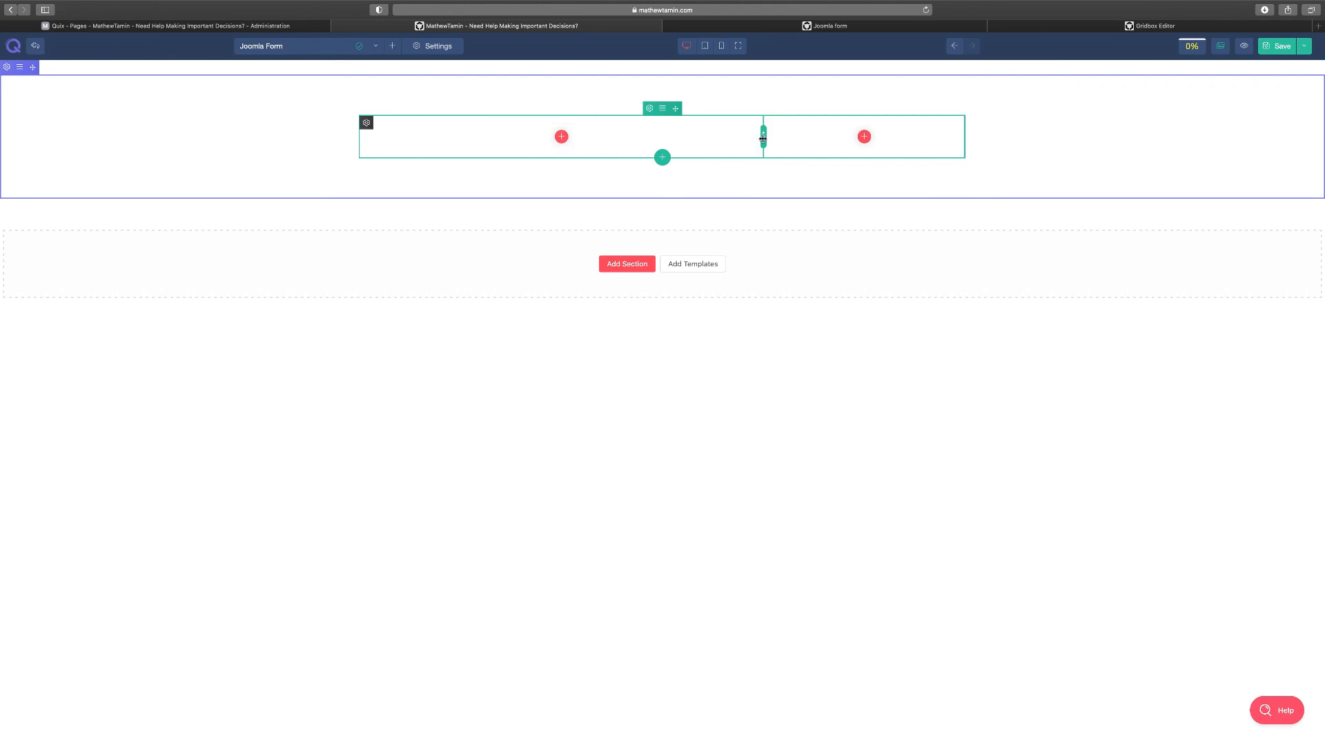
pyautogui.moveTo(763, 138)
pyautogui.mouseDown()
pyautogui.moveTo(686, 138)
pyautogui.moveTo(837, 138)
pyautogui.moveTo(595, 144)
pyautogui.moveTo(872, 143)
pyautogui.moveTo(739, 144)
pyautogui.moveTo(748, 150)
pyautogui.mouseUp()
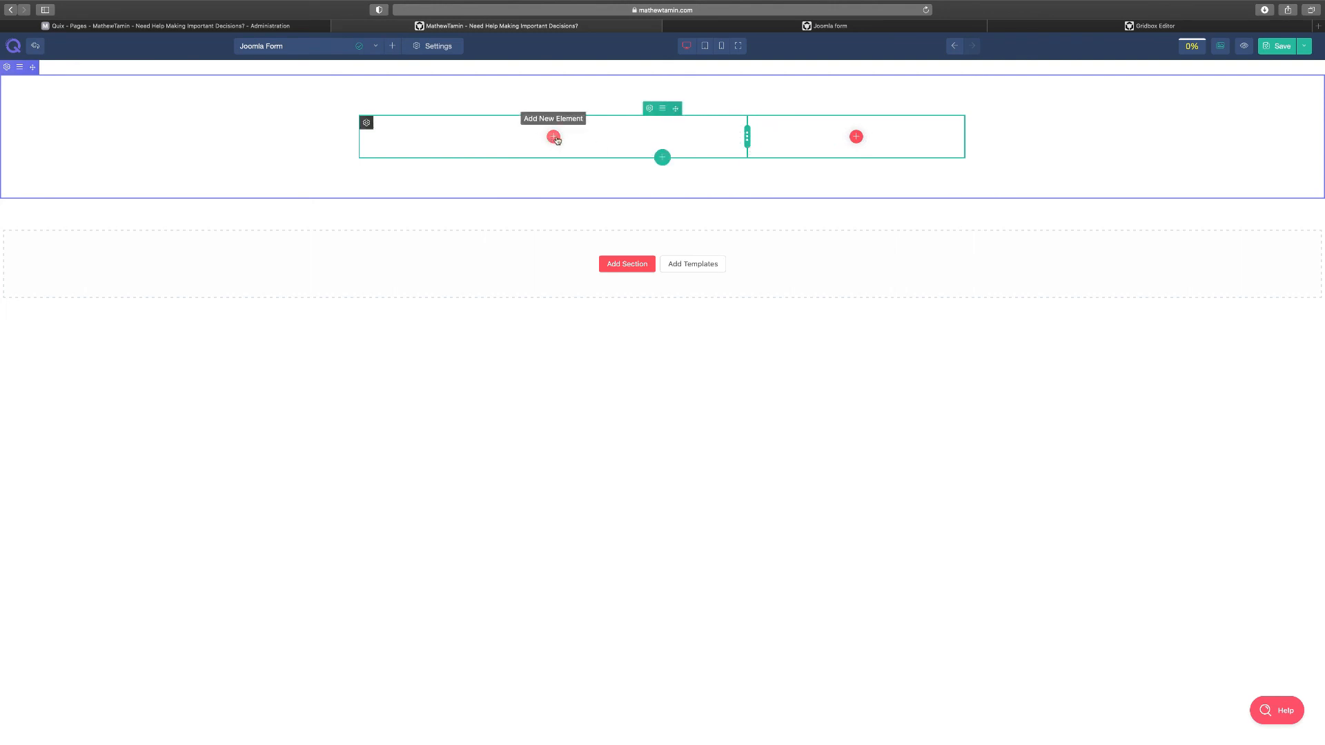
pyautogui.click(554, 138)
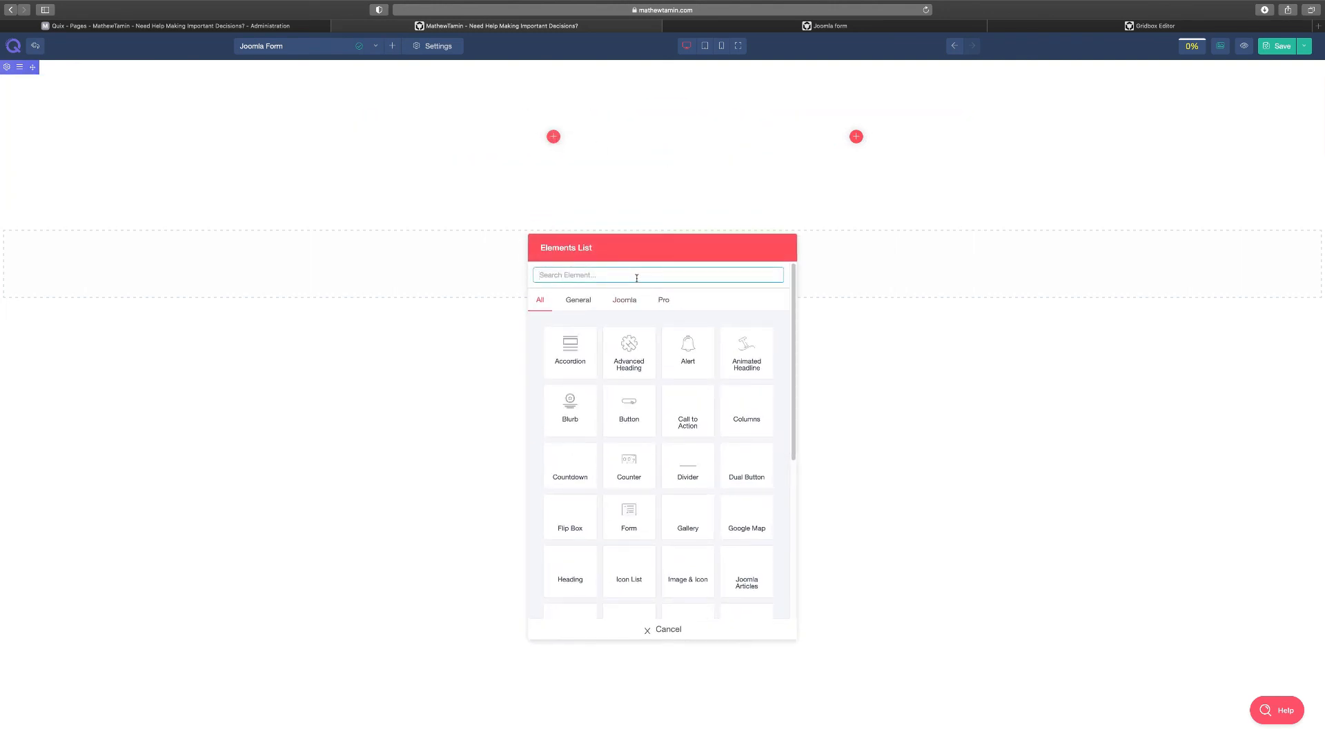
pyautogui.write('vid')
pyautogui.click(631, 353)
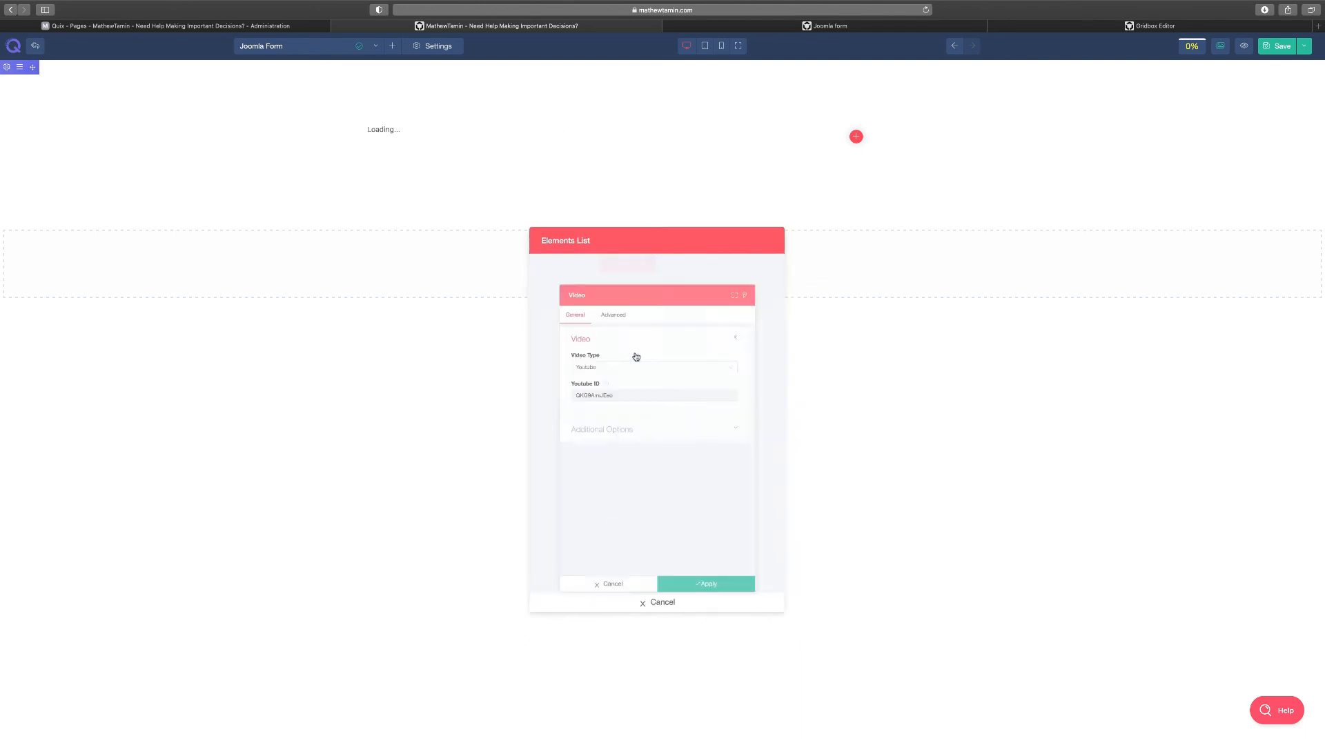
# Set the video source to the 6 Weeks Joomla Crash Course YouTube link and apply
pyautogui.tripleClick(598, 381)
pyautogui.write('00AEFF')
pyautogui.press('super+a')
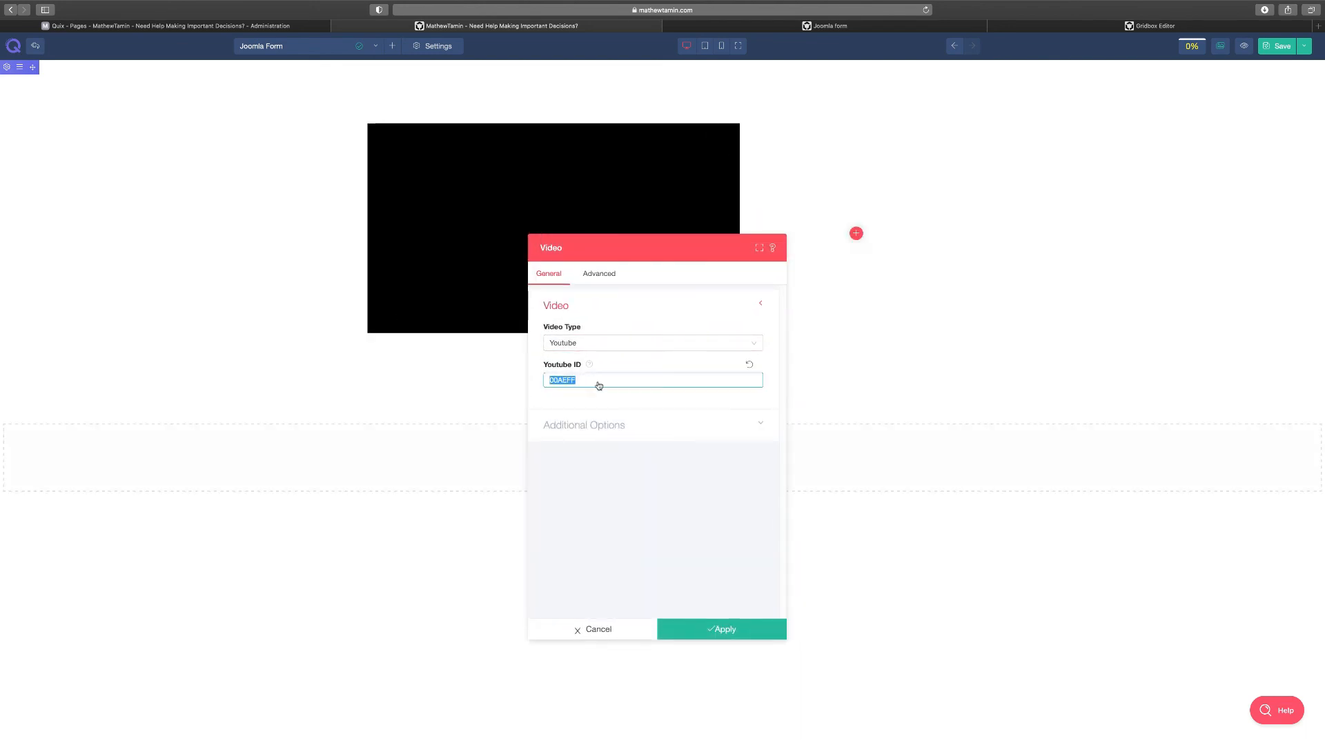
pyautogui.press('super+Tab')
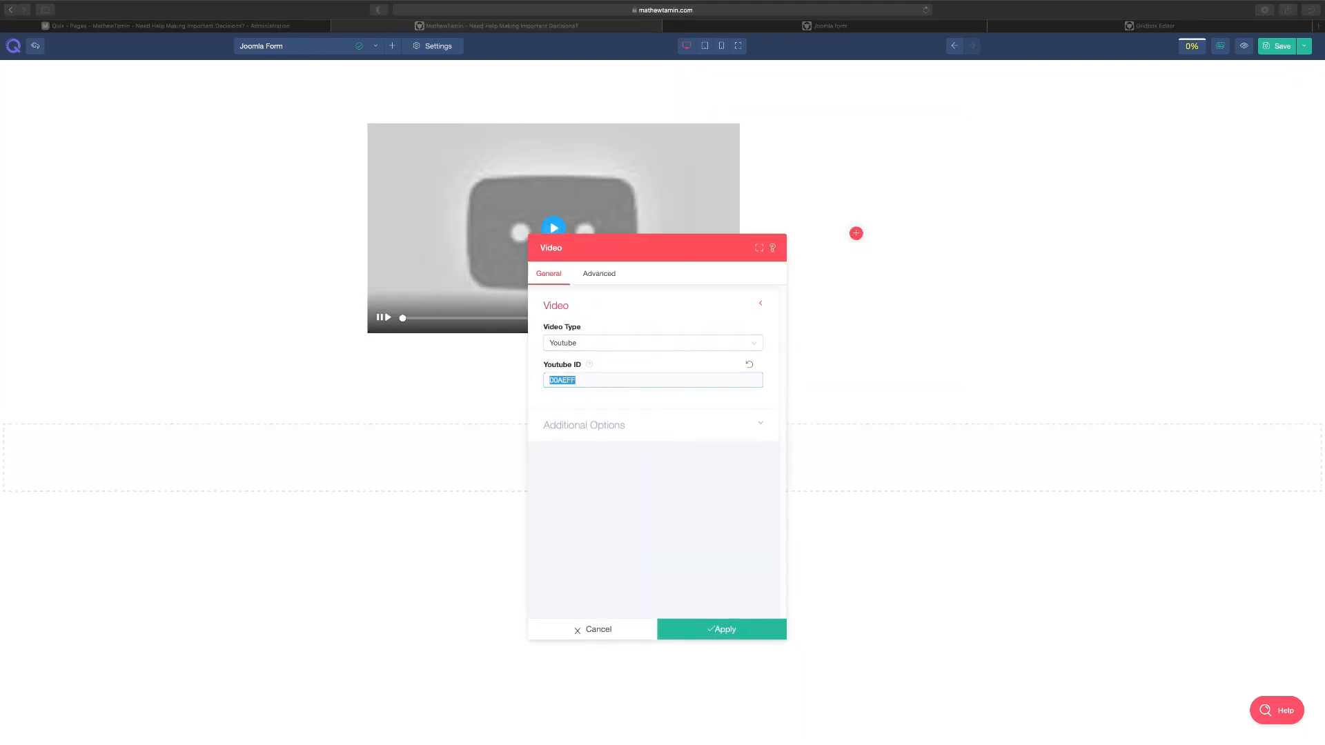
pyautogui.press('super+Tab')
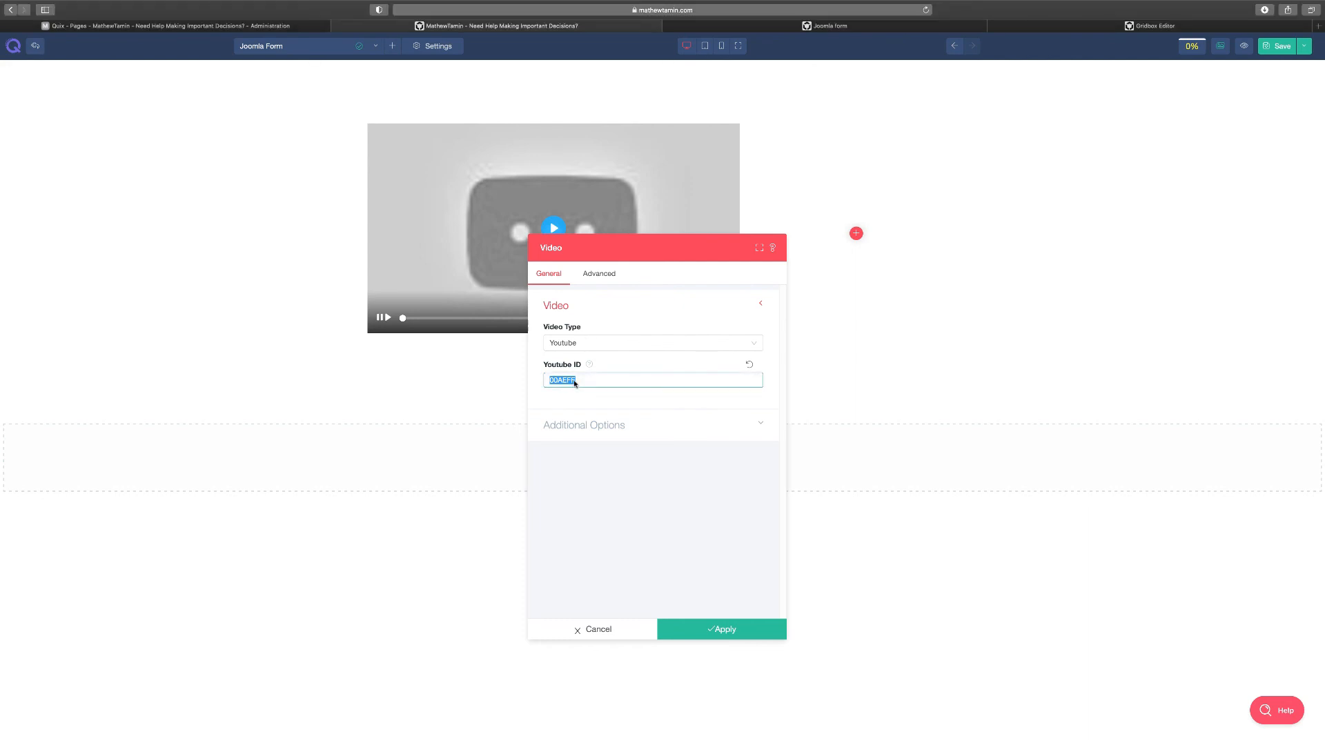
pyautogui.write('https://youtu.be/zxqnom83pqo')
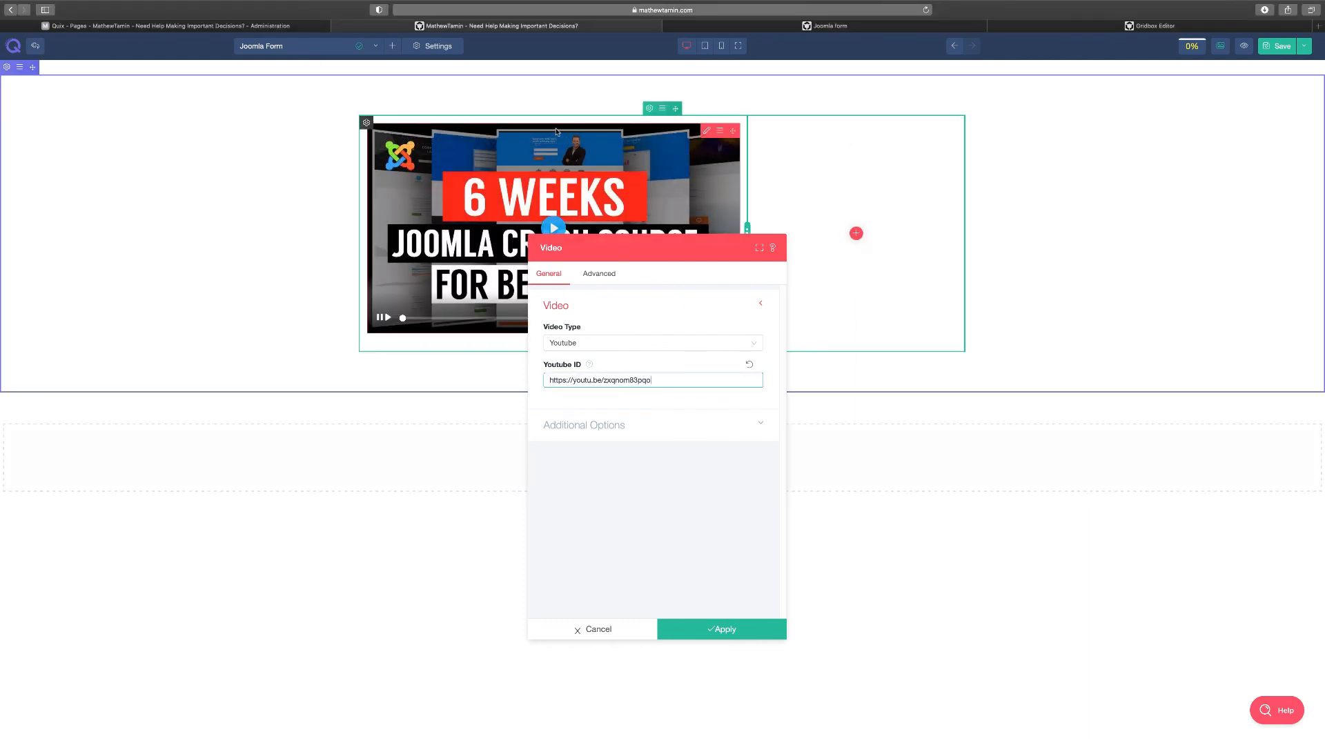
pyautogui.click(602, 343)
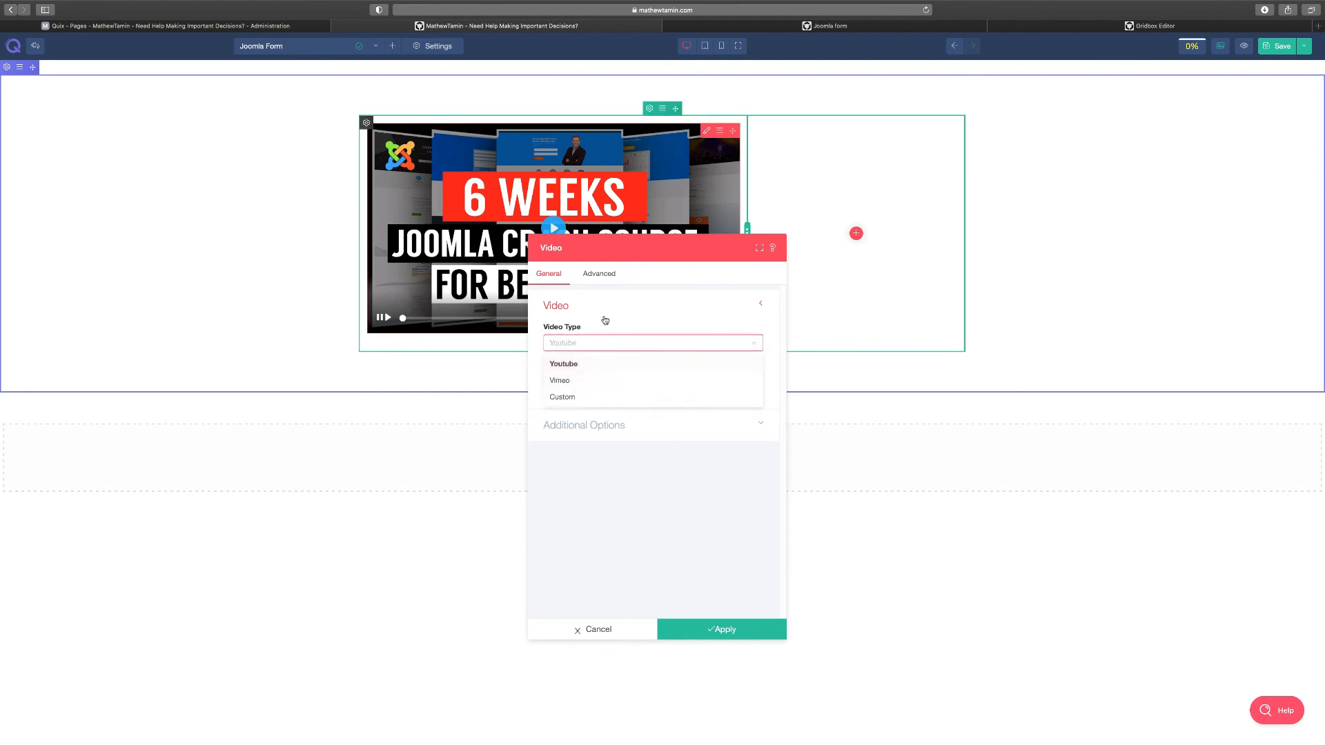
pyautogui.click(609, 317)
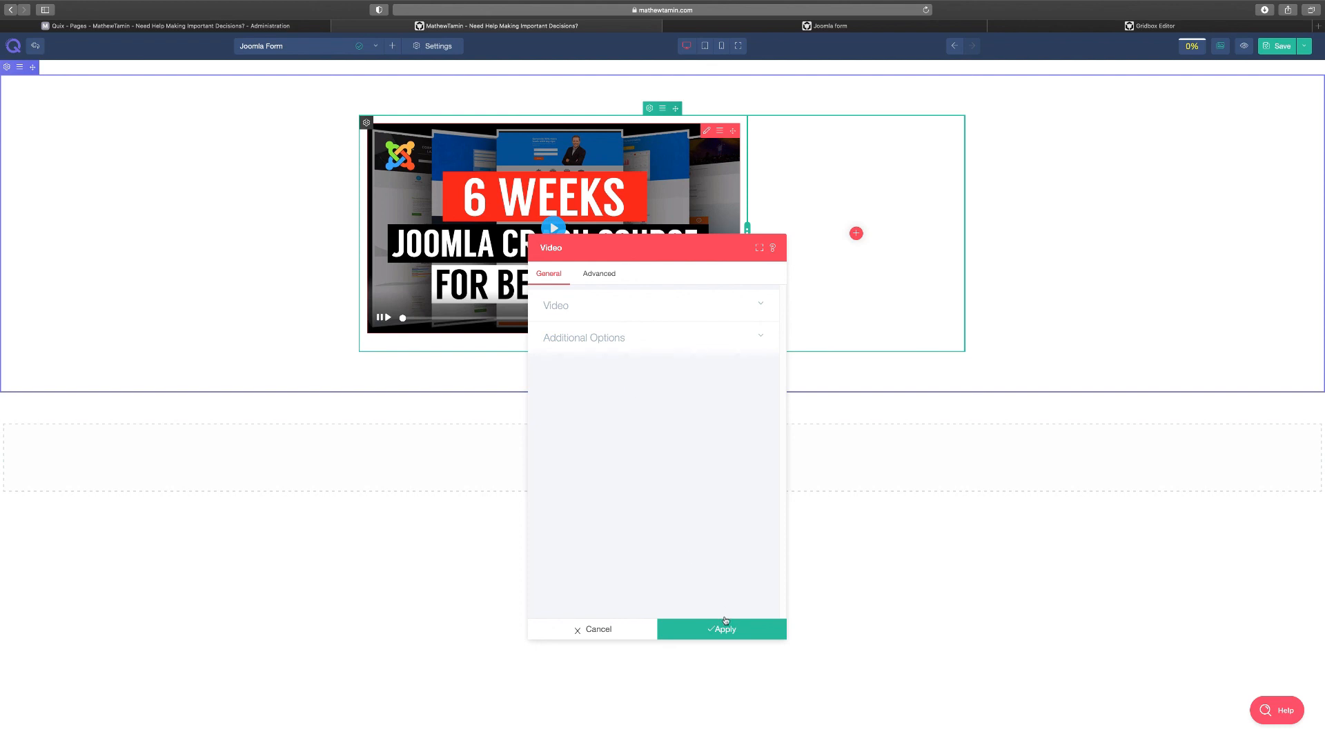
pyautogui.click(746, 628)
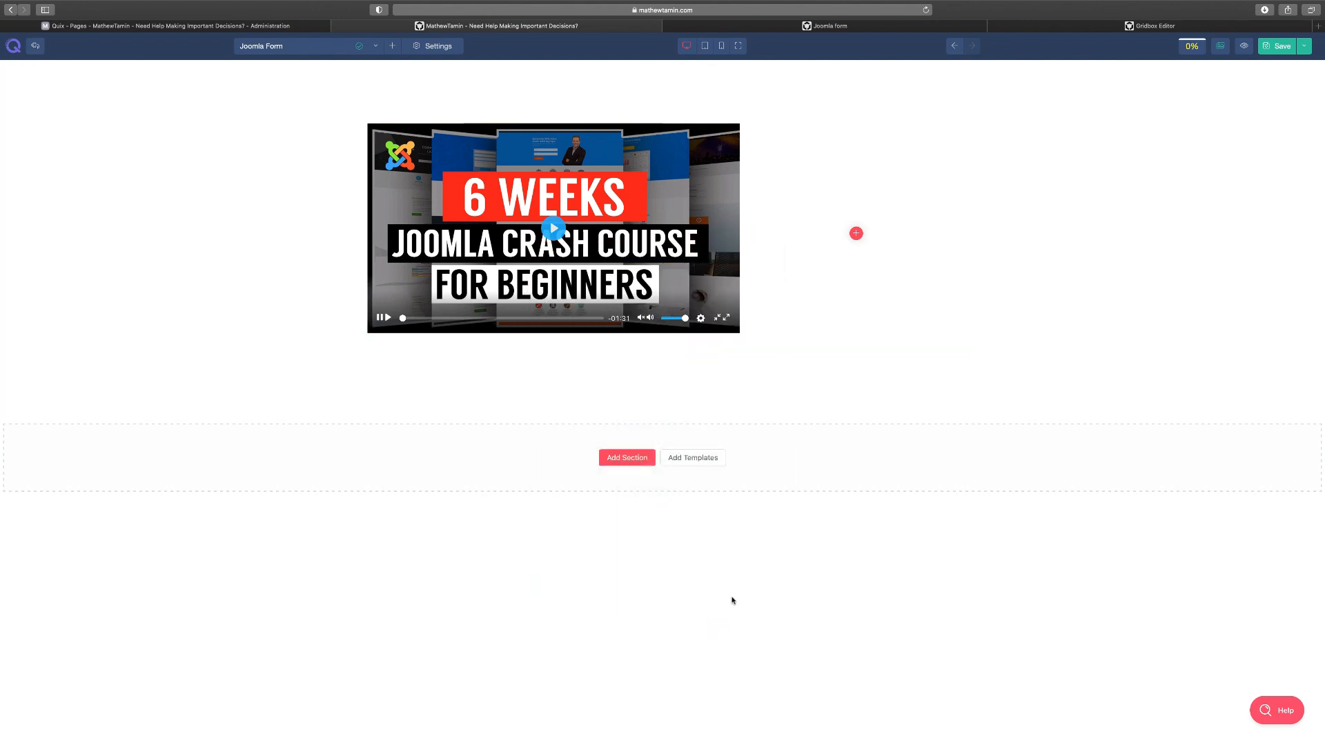
pyautogui.click(707, 130)
pyautogui.click(595, 273)
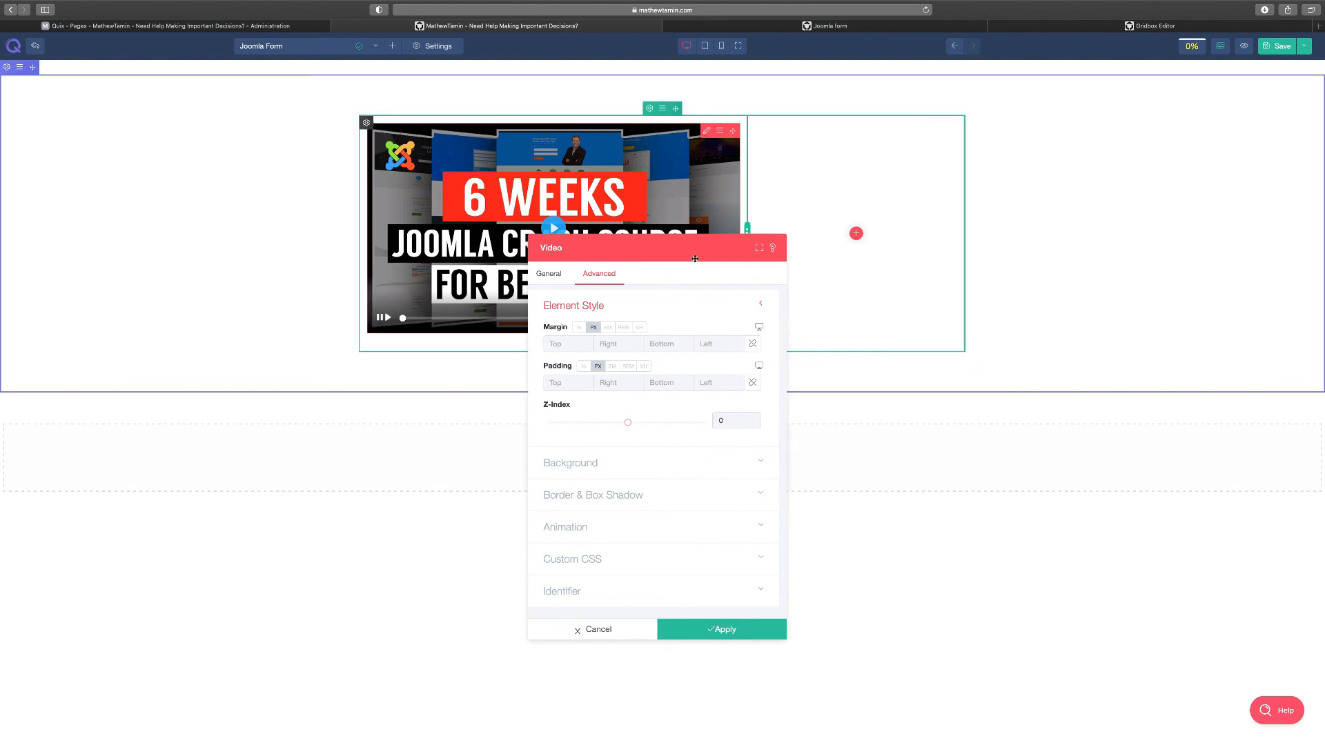
pyautogui.click(614, 632)
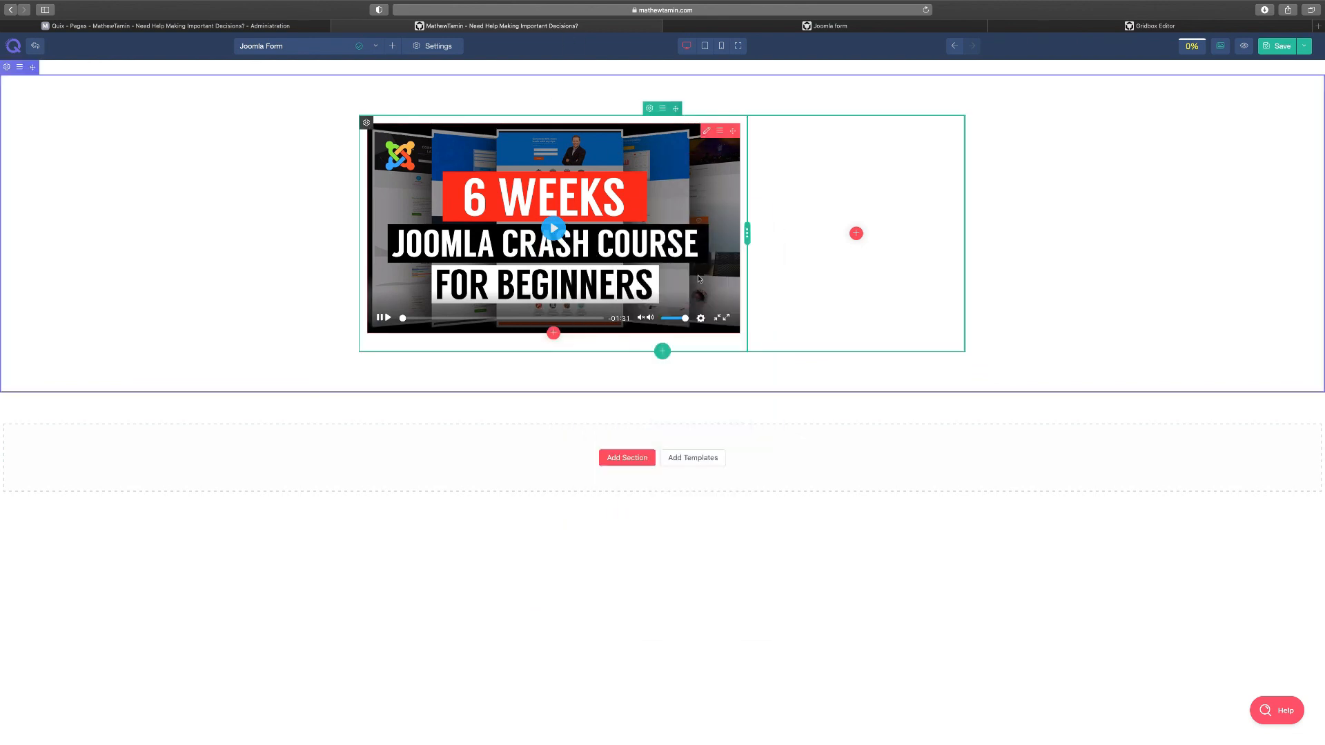
# Add a Joomla Module element to the right column showing the Joomla form module
pyautogui.click(855, 234)
pyautogui.write('vid')
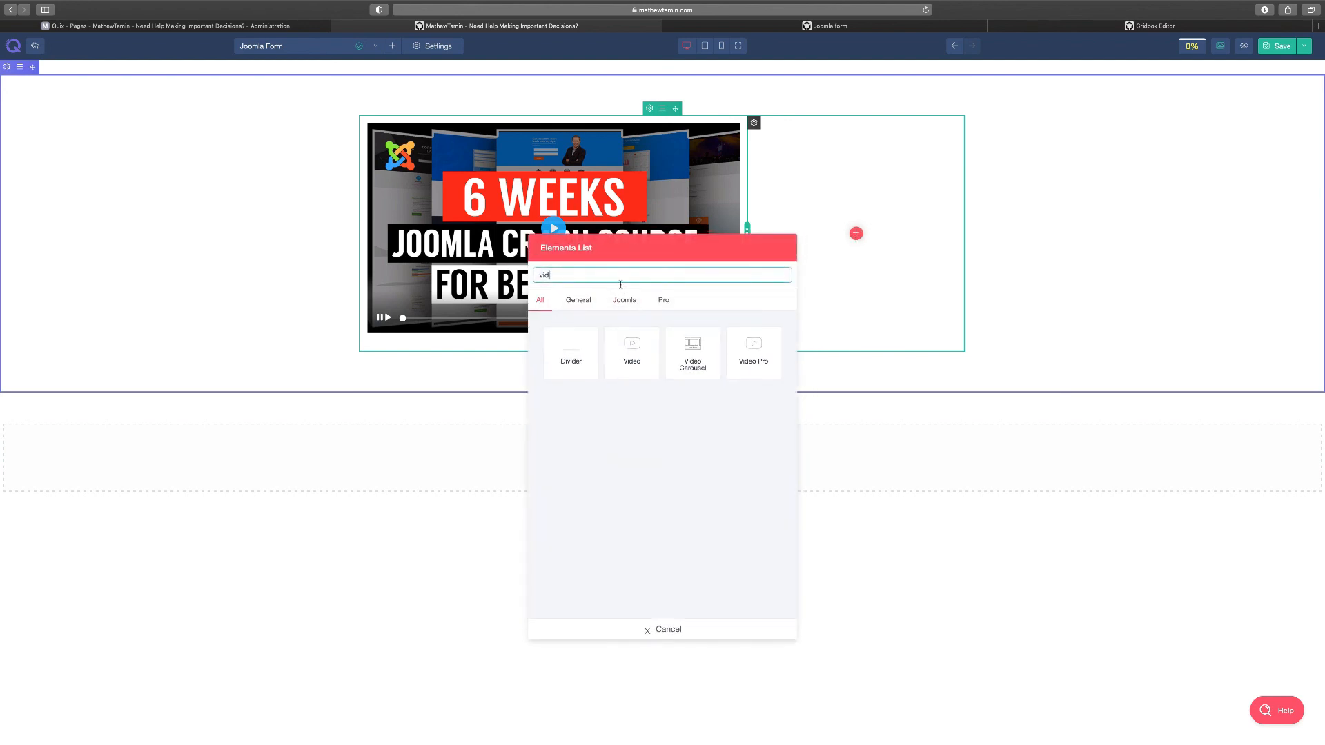
pyautogui.click(621, 300)
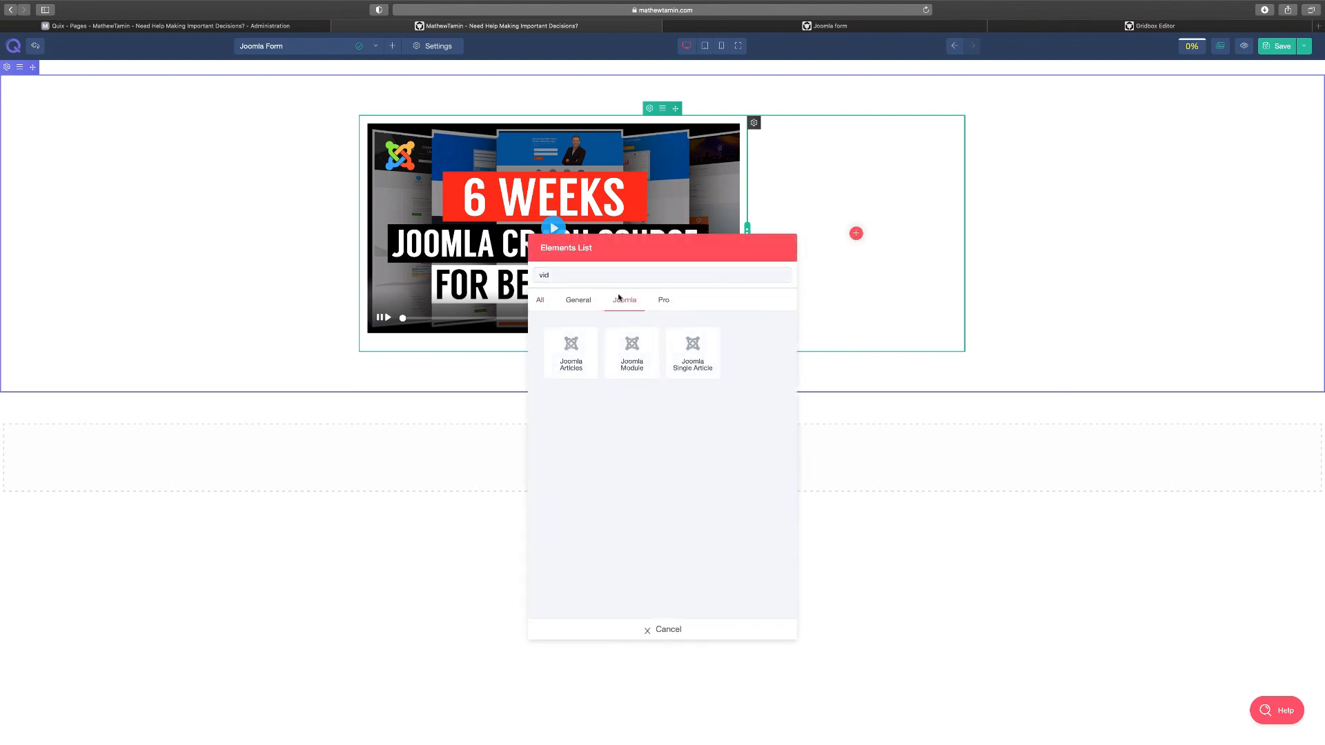
pyautogui.click(640, 347)
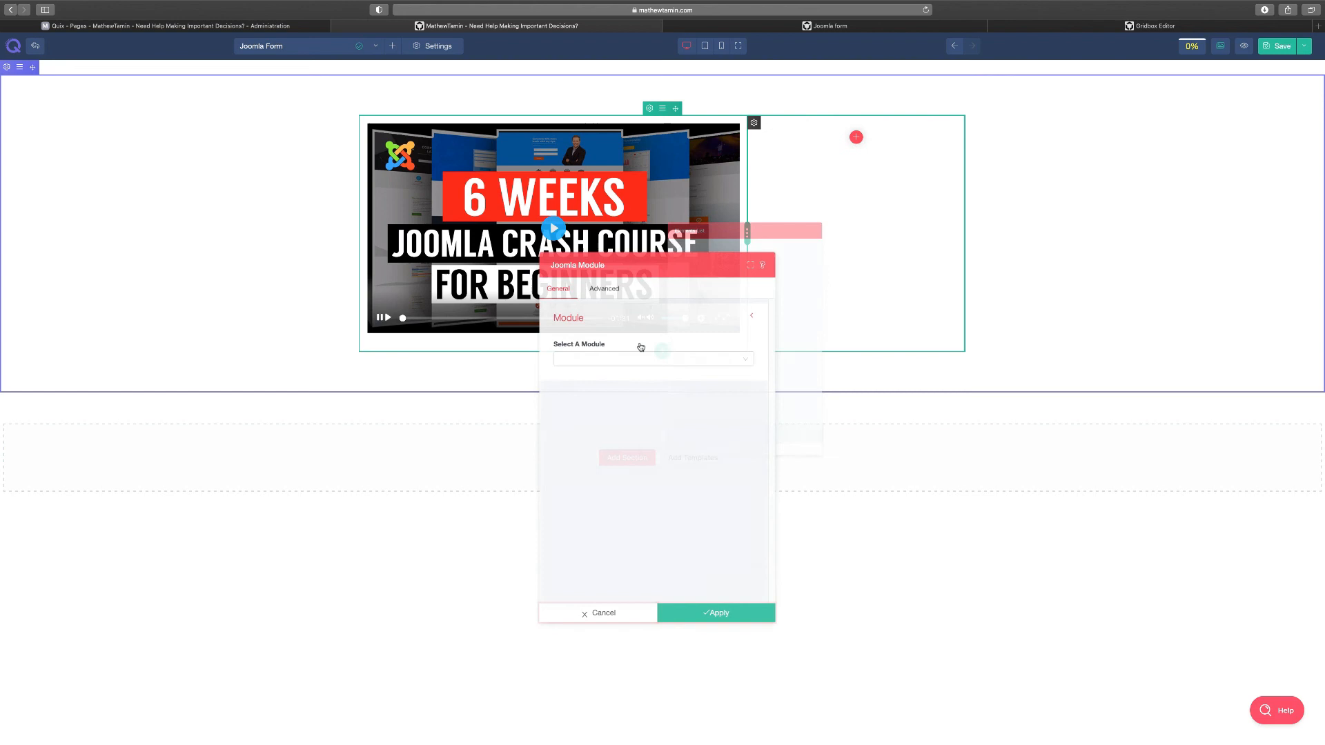
pyautogui.click(603, 355)
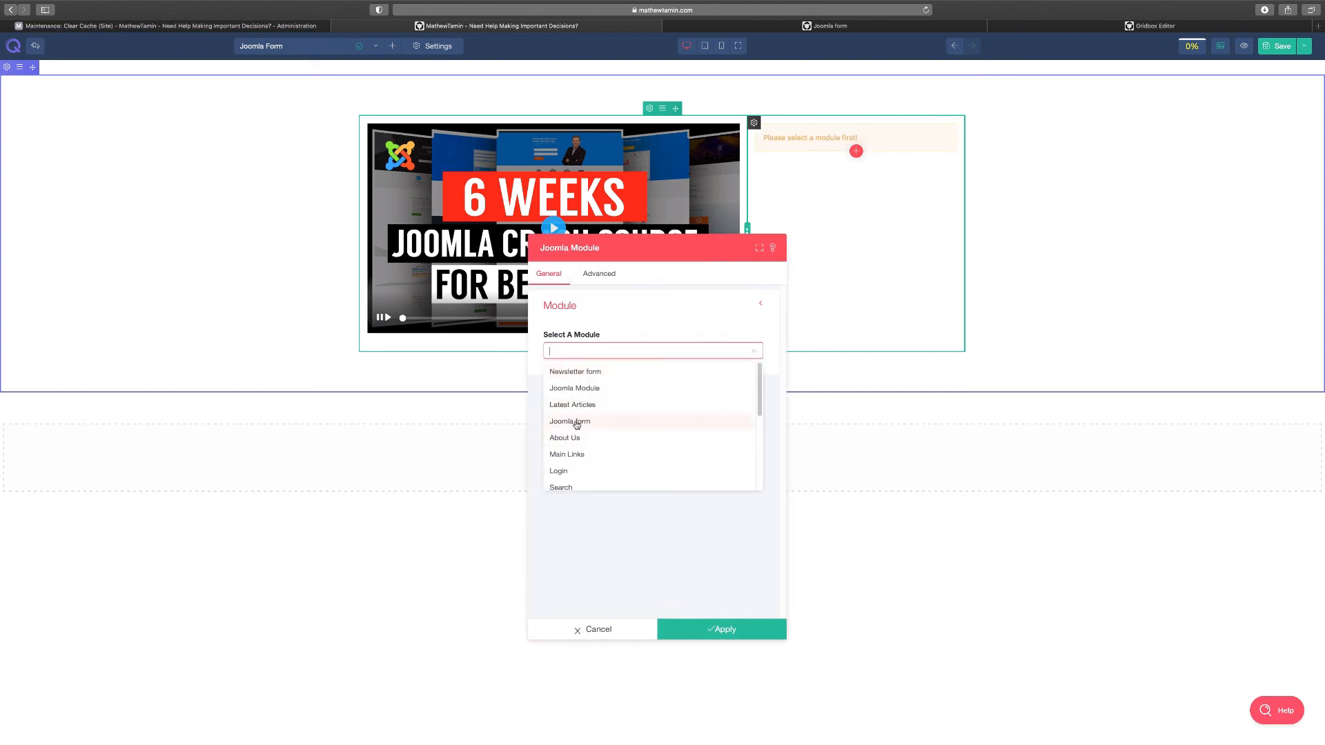
pyautogui.click(573, 421)
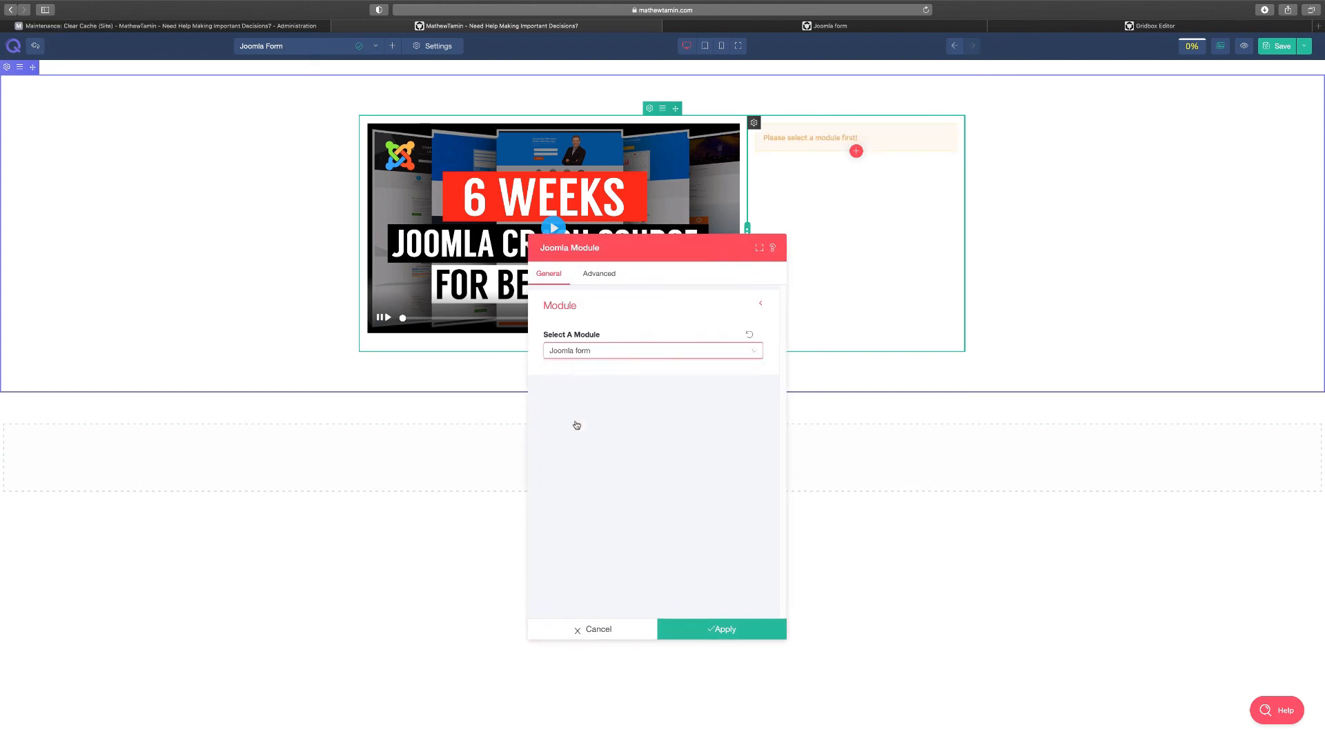
pyautogui.click(726, 630)
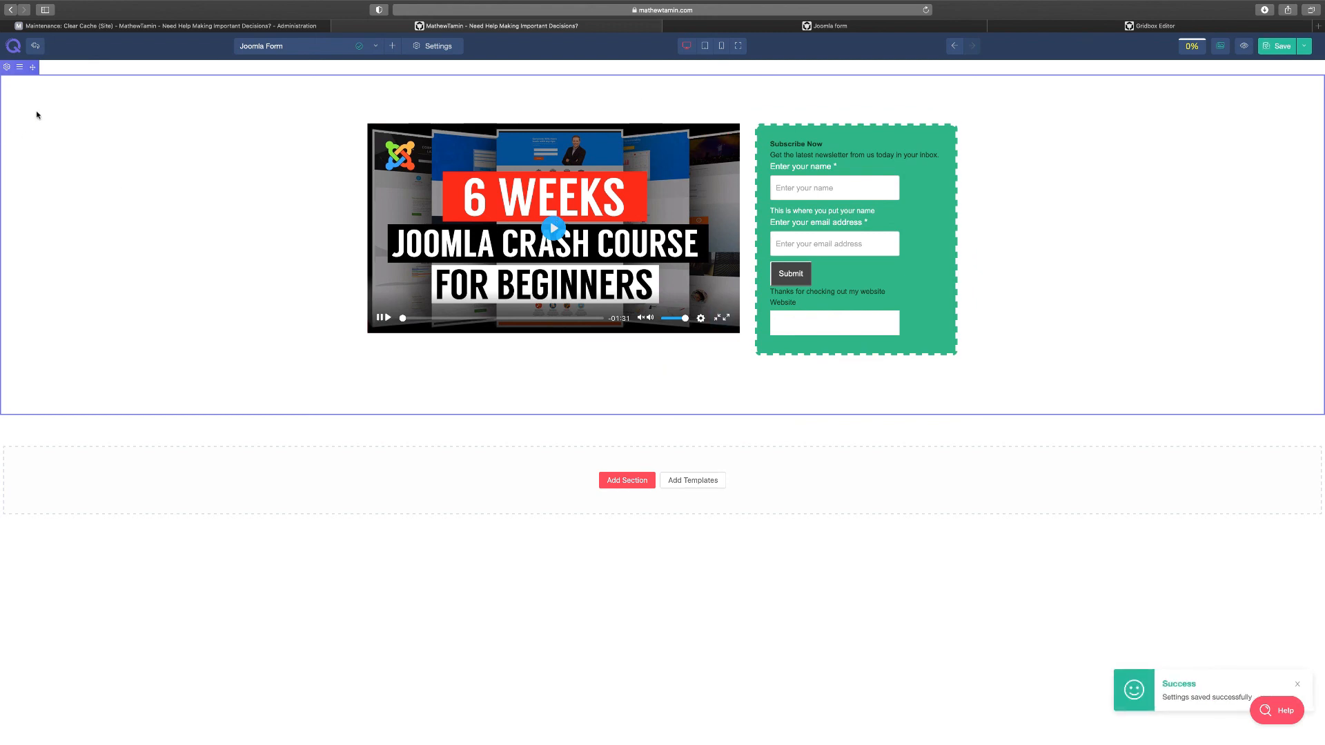
# Try blue, purple and pink section background swatches, comparing with the original page
pyautogui.click(7, 67)
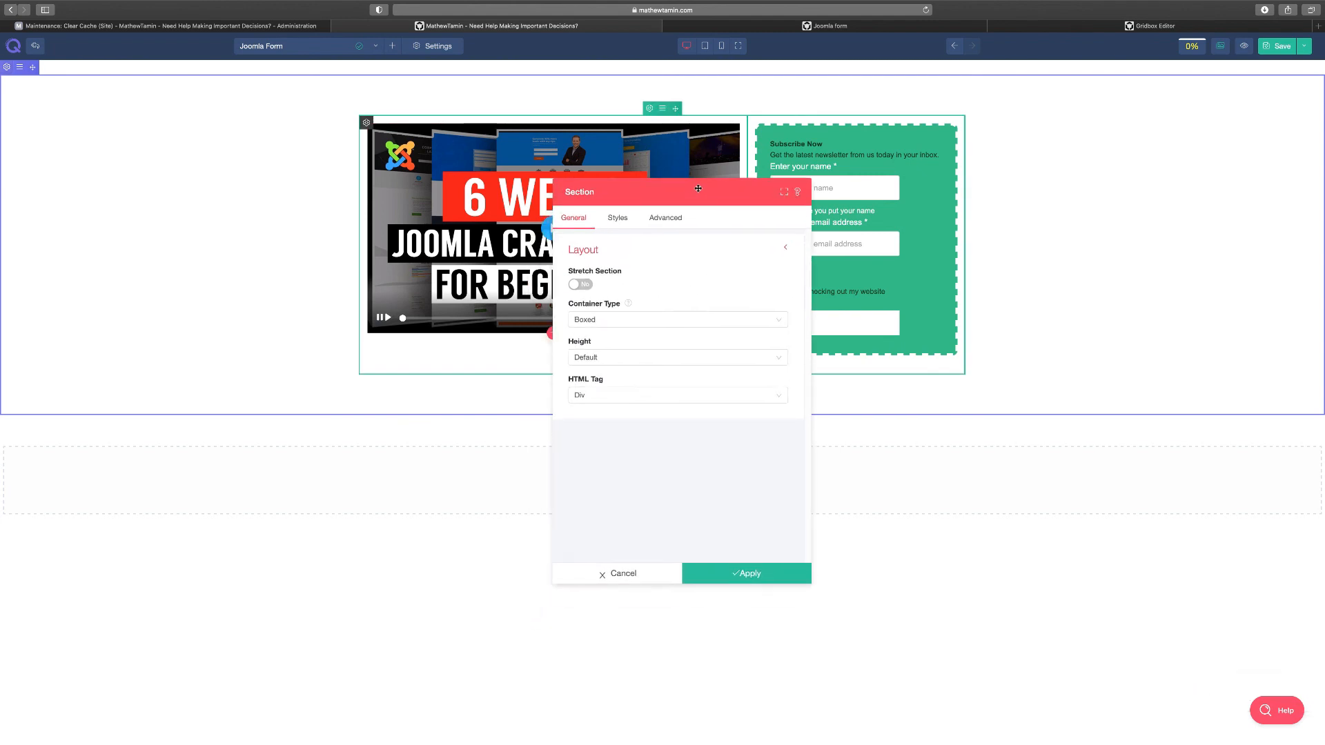
pyautogui.click(617, 218)
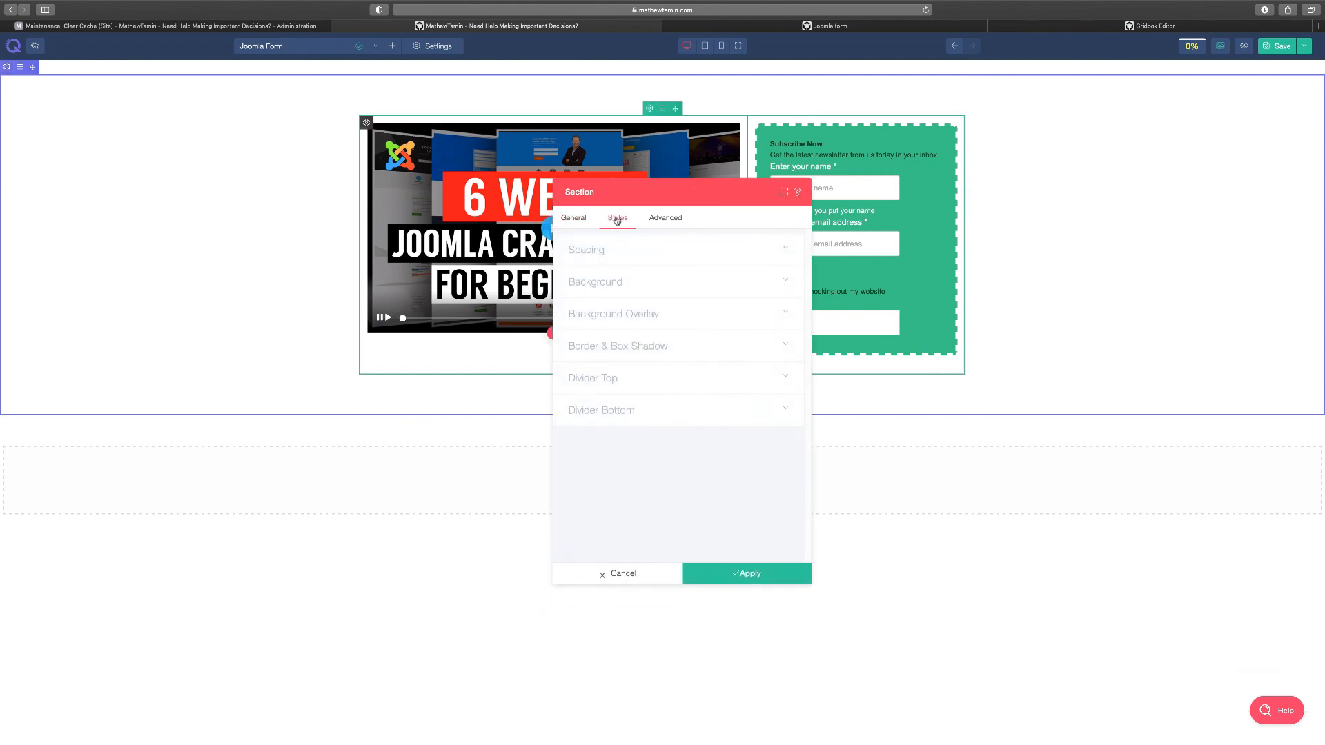
pyautogui.click(653, 287)
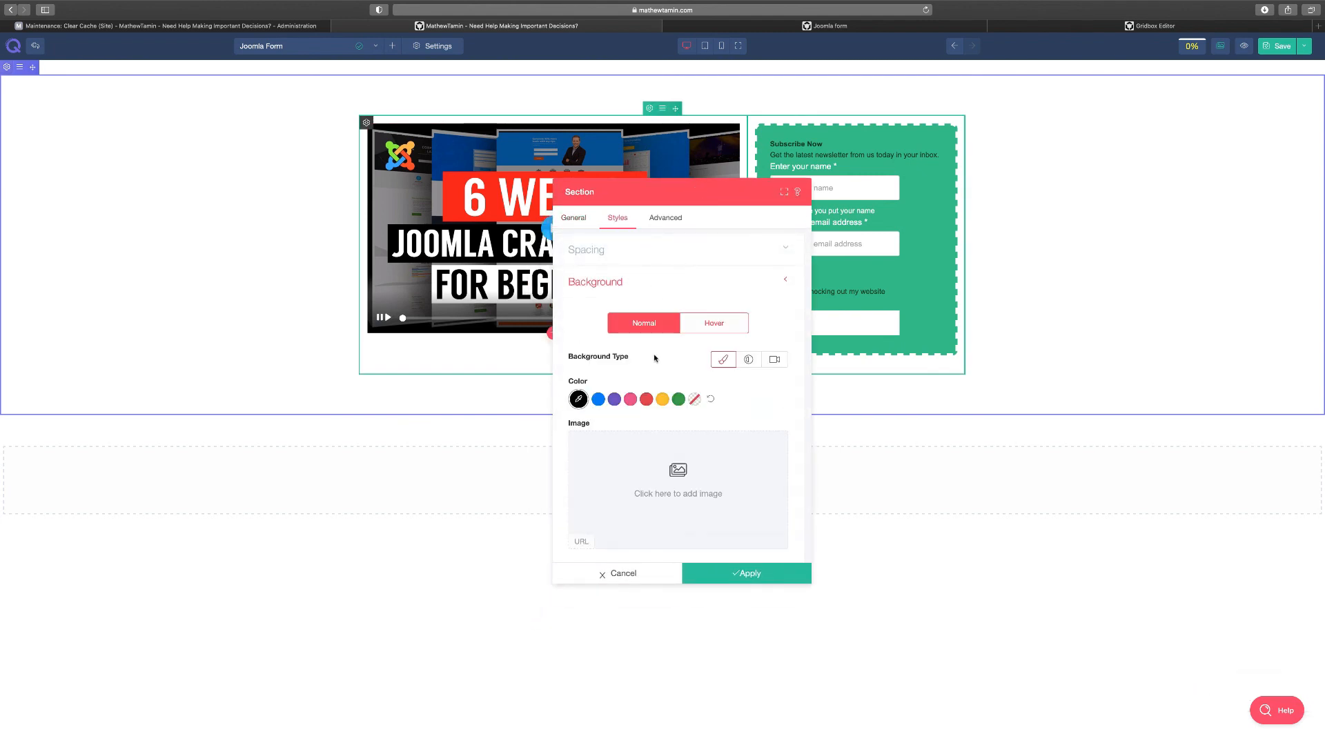
pyautogui.click(598, 399)
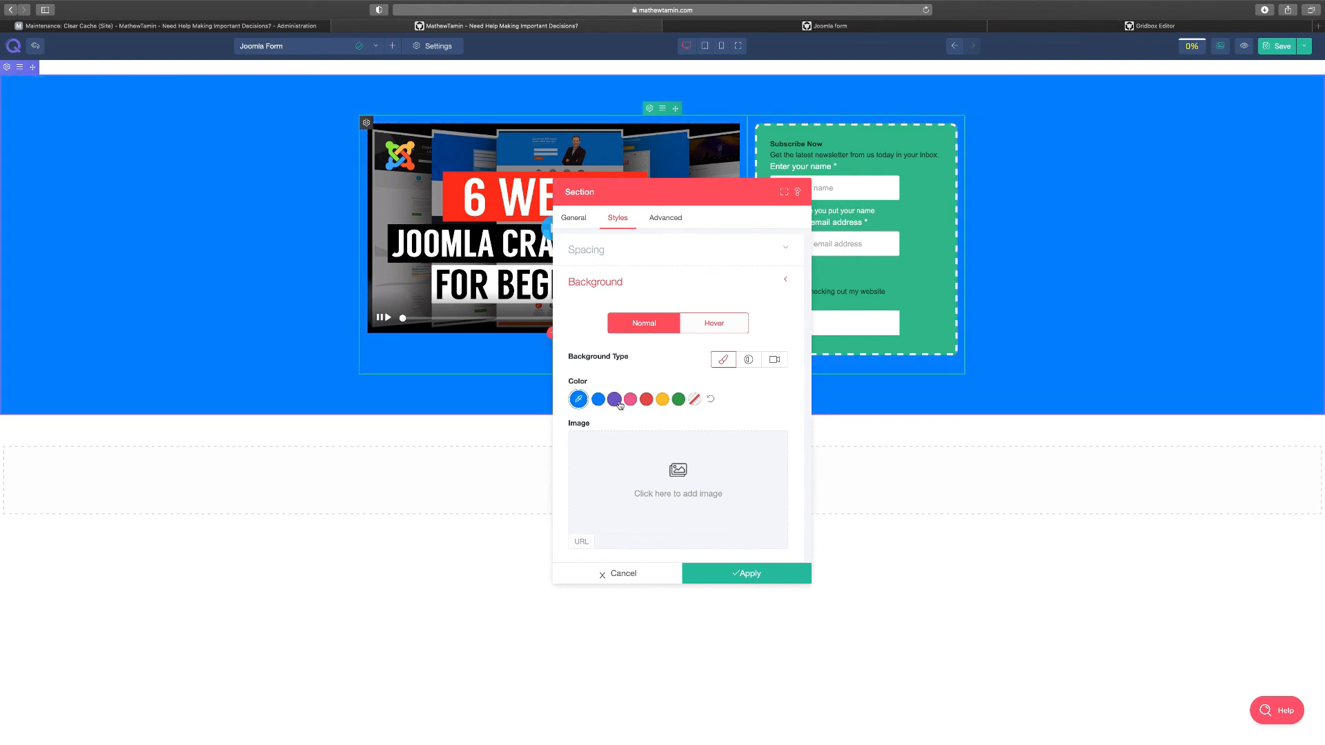
pyautogui.click(614, 398)
pyautogui.click(630, 399)
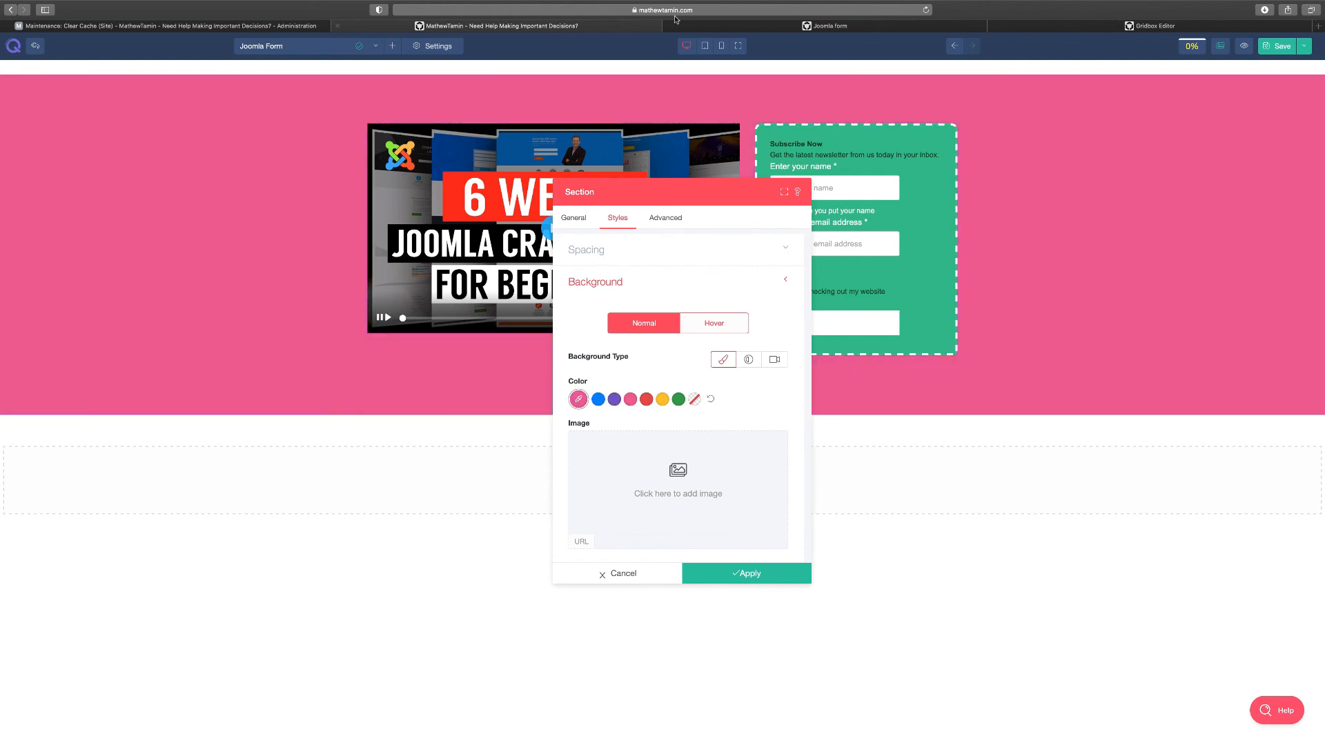
pyautogui.click(721, 26)
pyautogui.click(1070, 25)
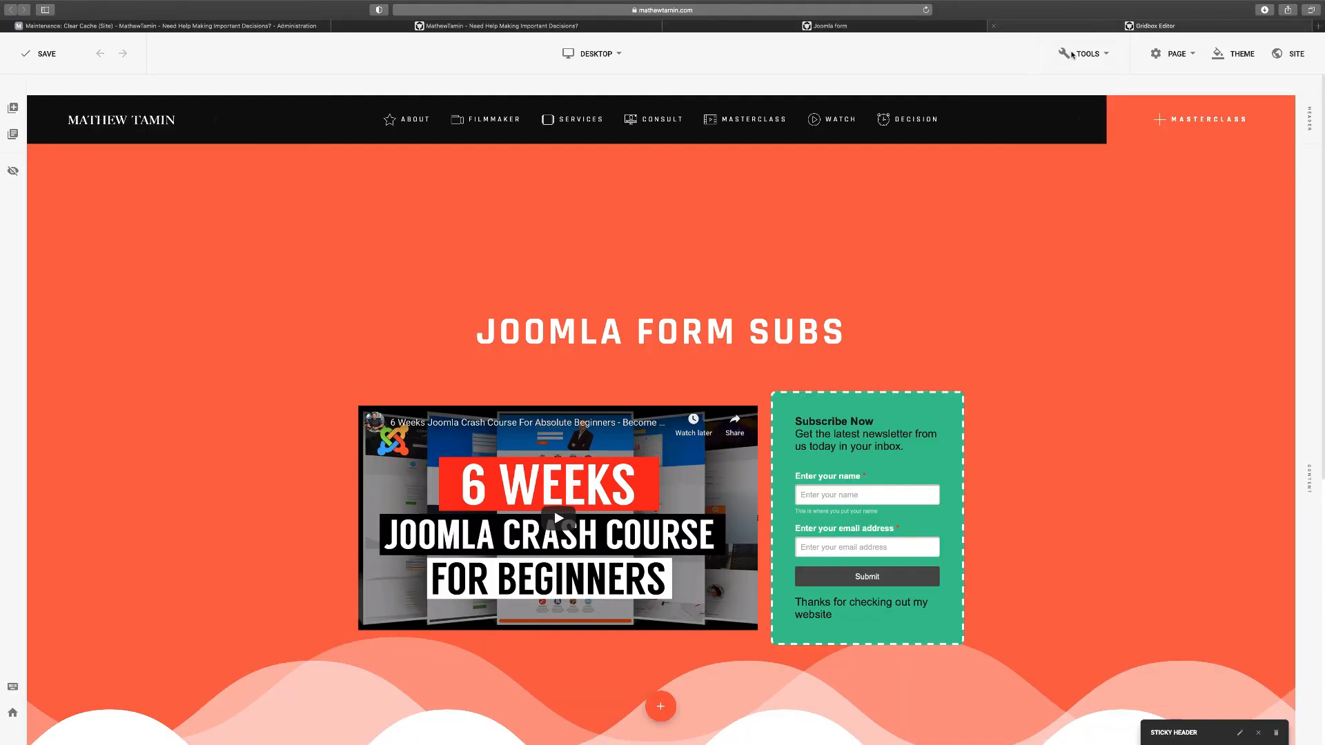
pyautogui.click(497, 25)
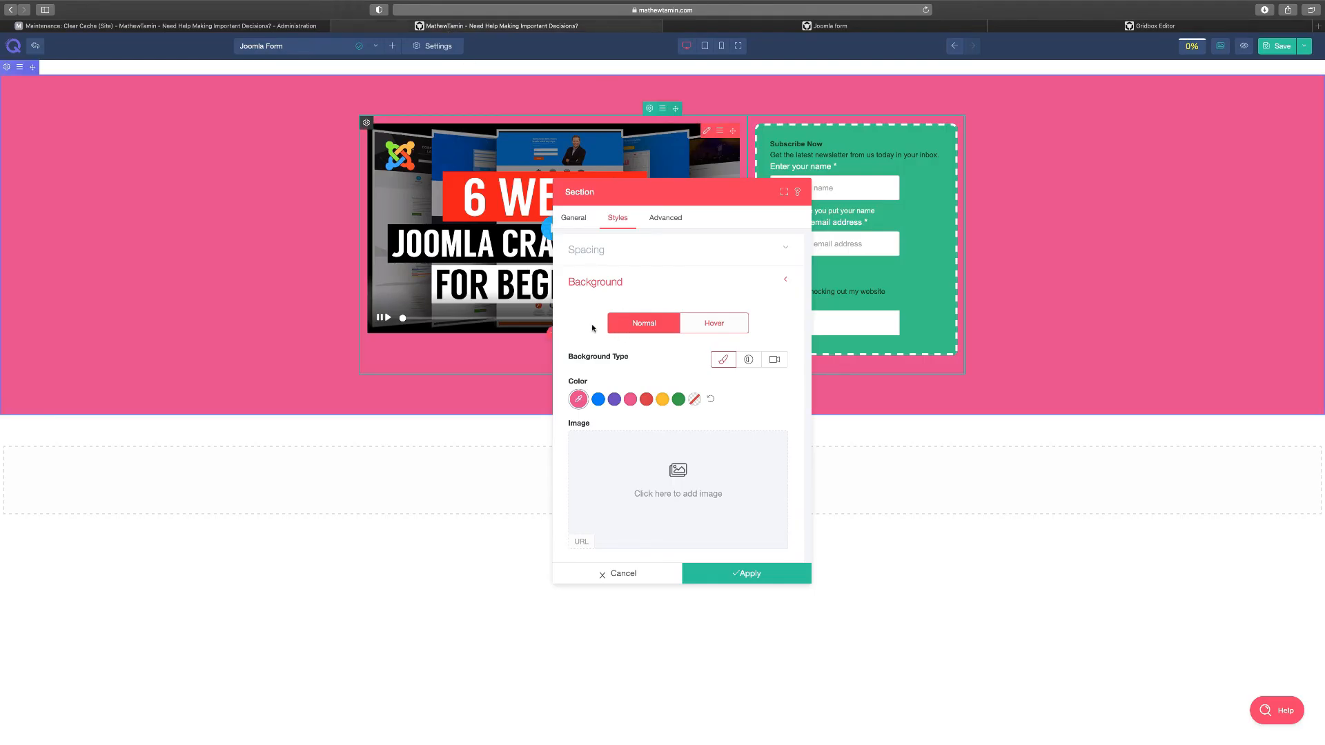
# Settle on the purple section background and apply the settings
pyautogui.click(646, 399)
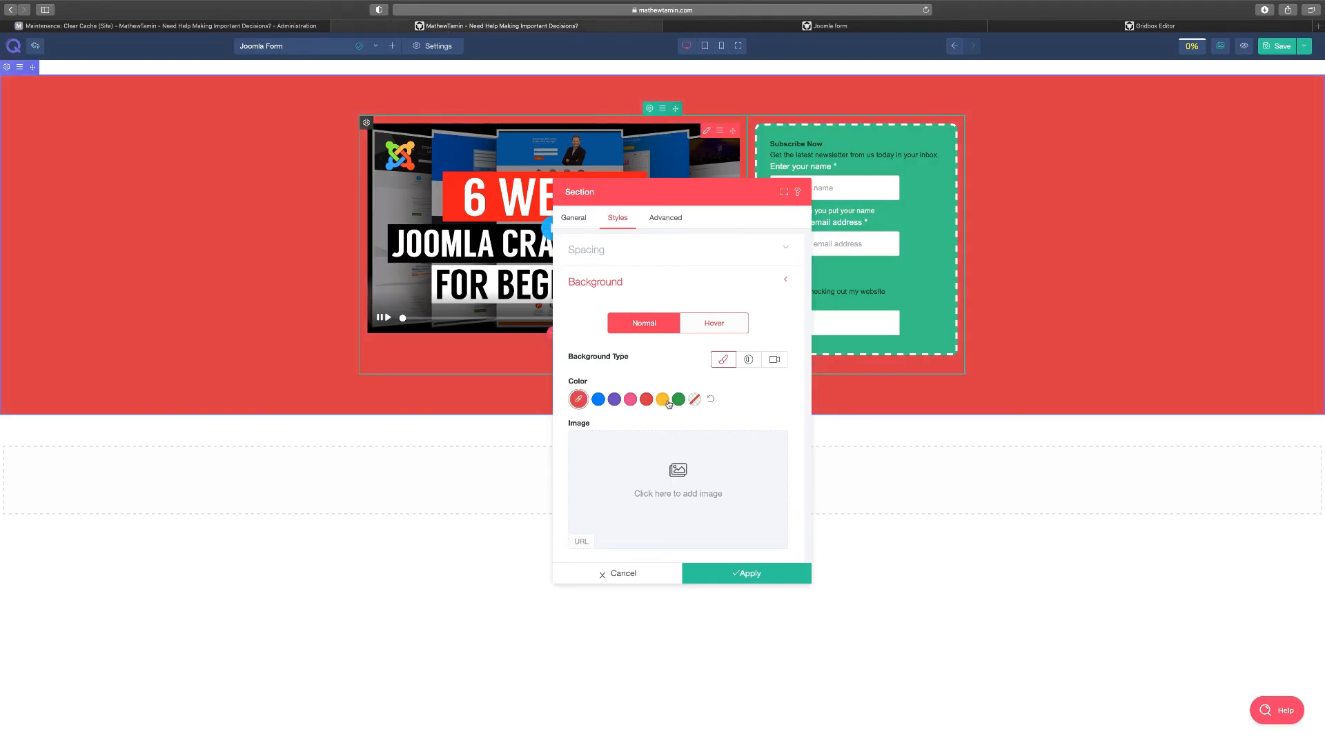
pyautogui.click(678, 399)
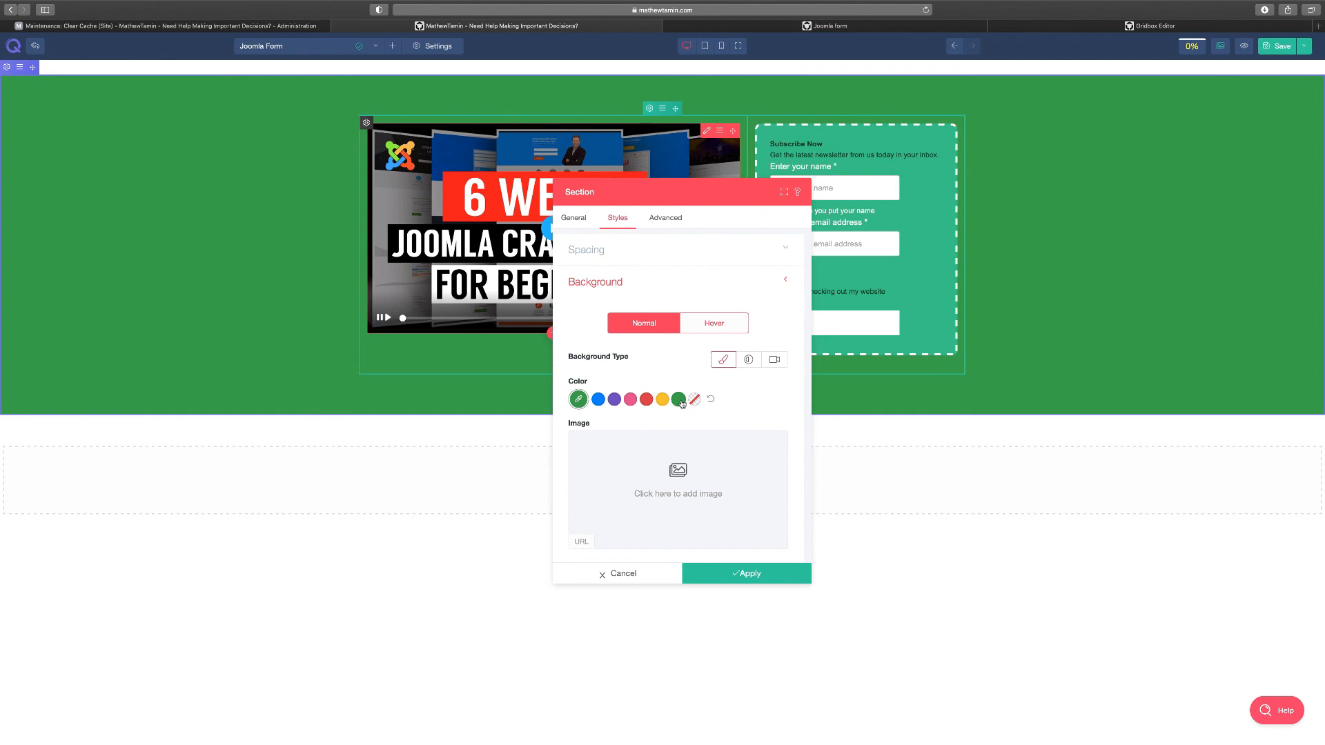
pyautogui.click(614, 399)
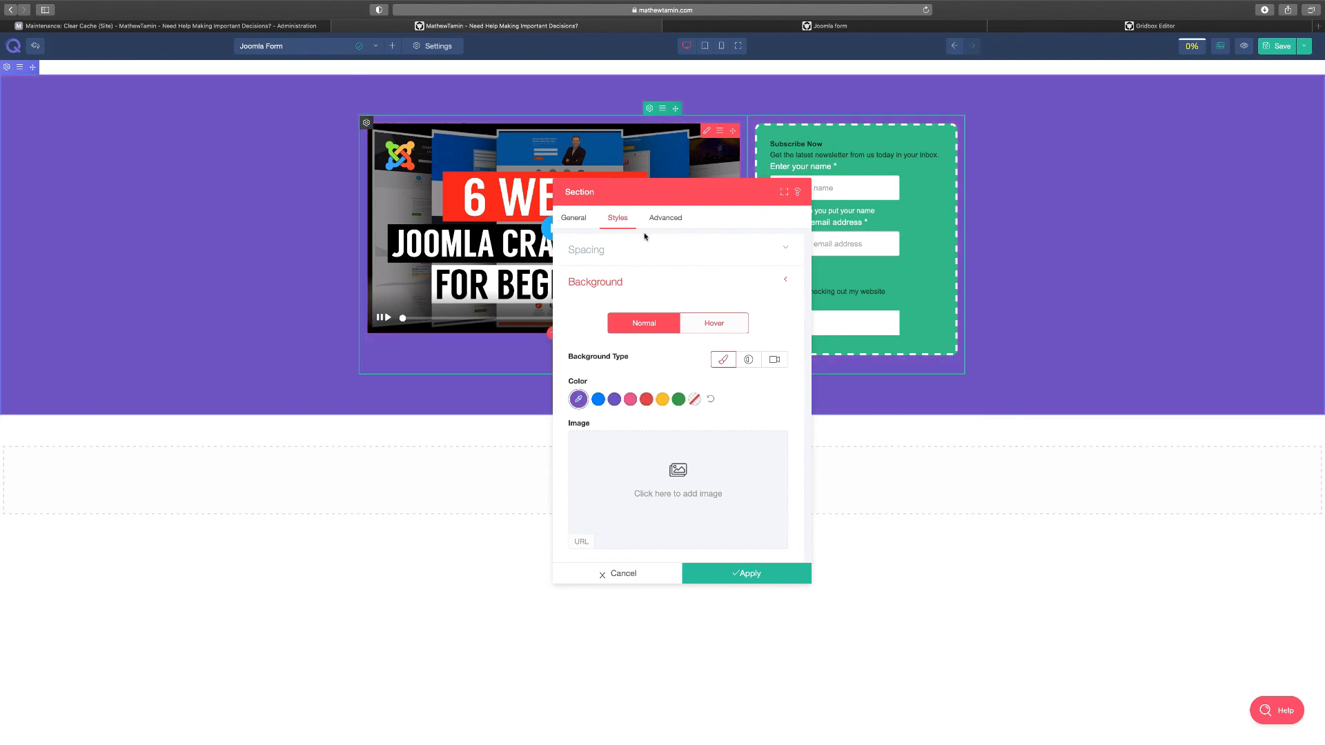
pyautogui.click(664, 400)
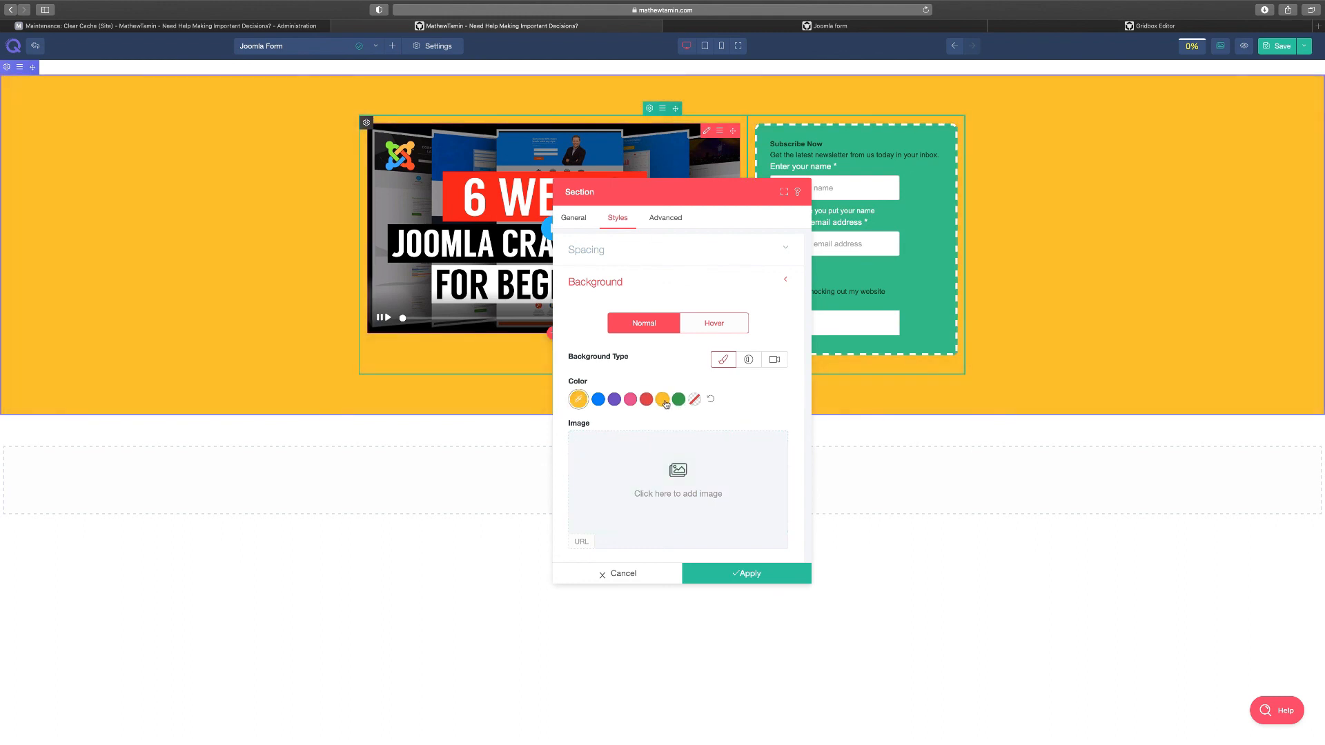
pyautogui.click(598, 398)
pyautogui.click(614, 399)
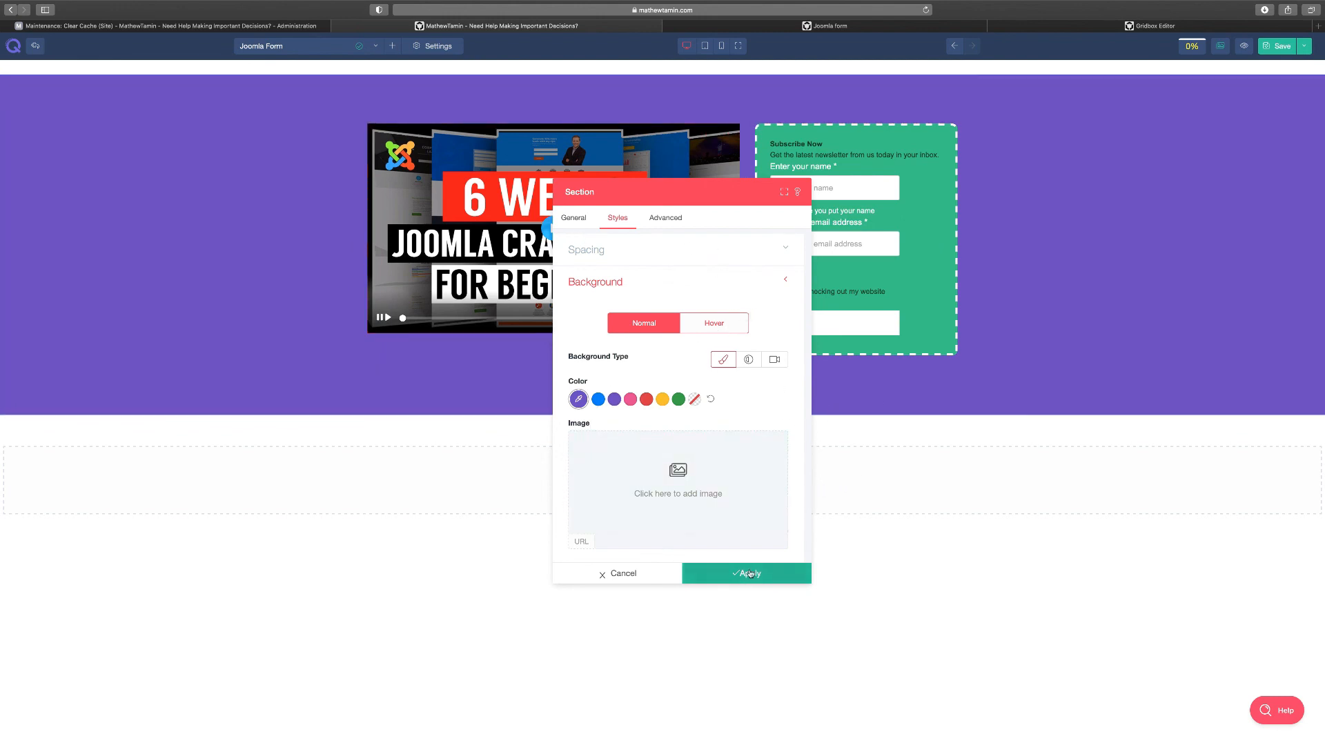
pyautogui.click(694, 573)
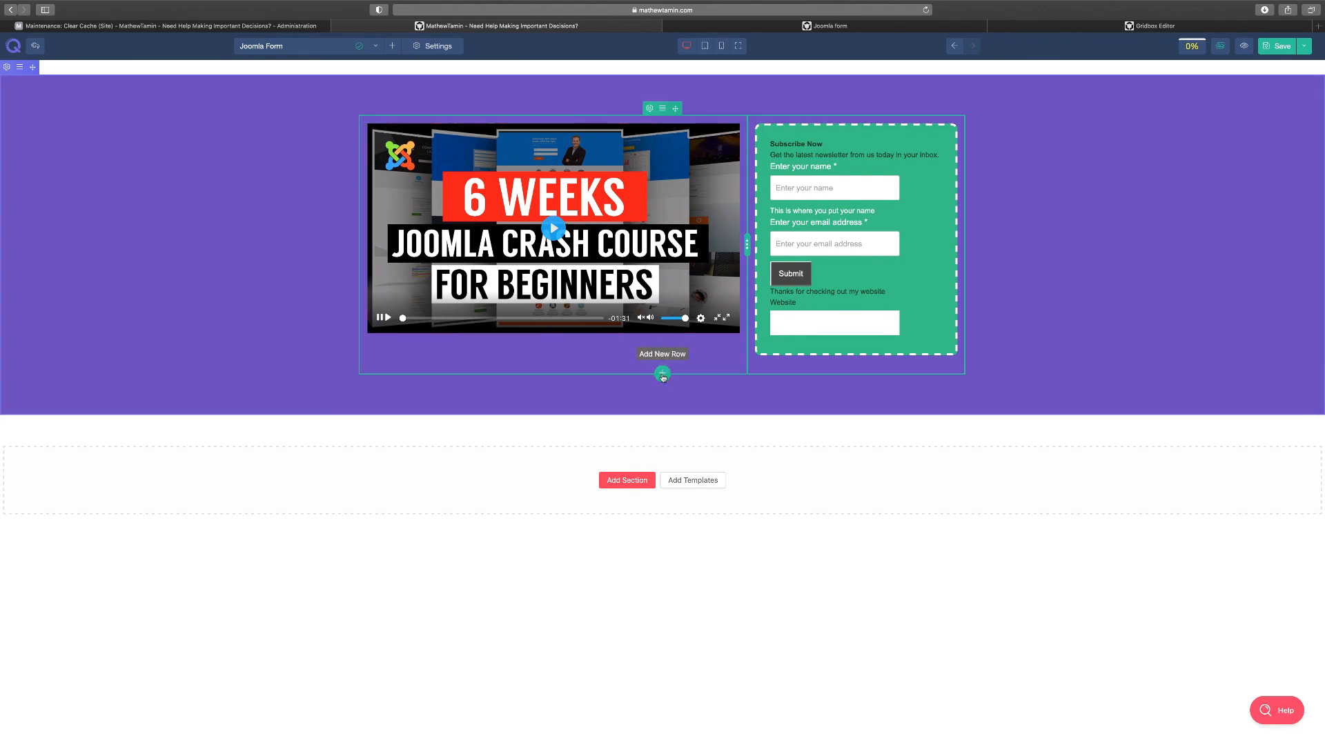
# Add a single-column row below with a Heading element titled 'Joomla Form Sub'
pyautogui.click(662, 375)
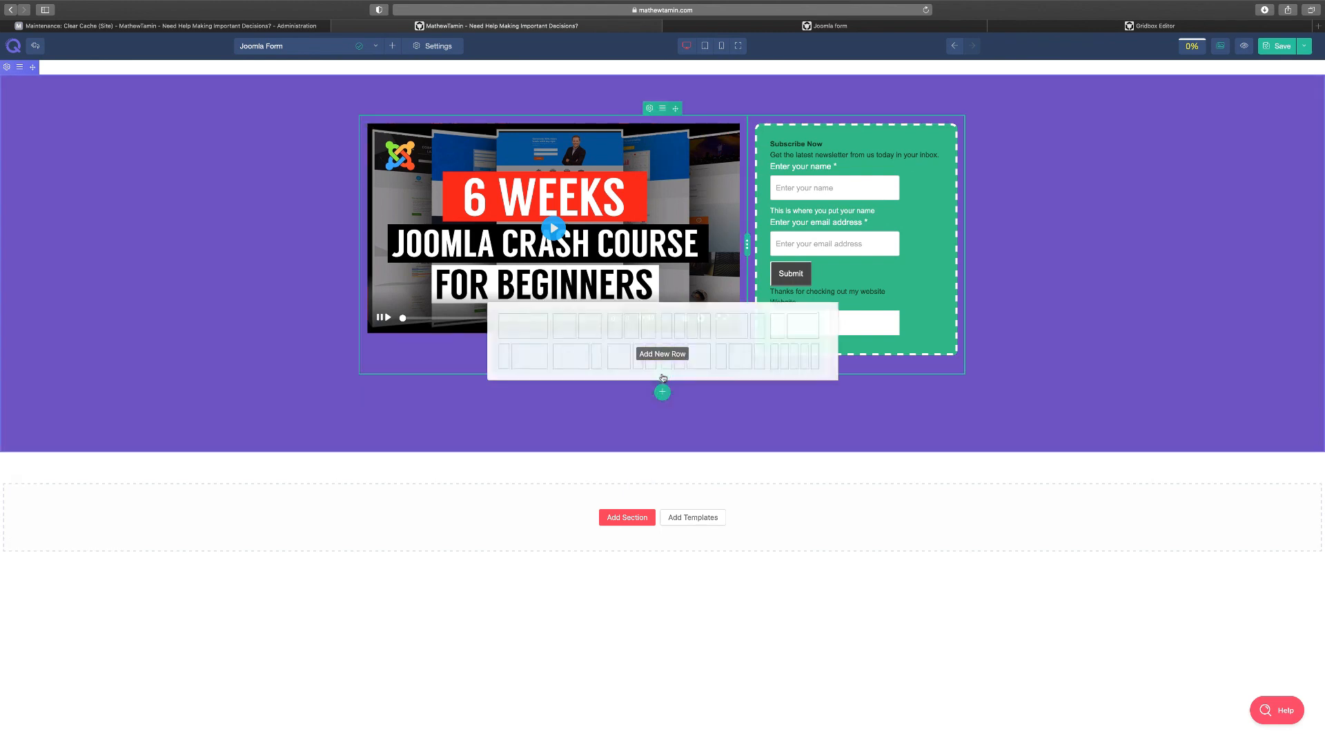
pyautogui.click(528, 330)
pyautogui.click(661, 396)
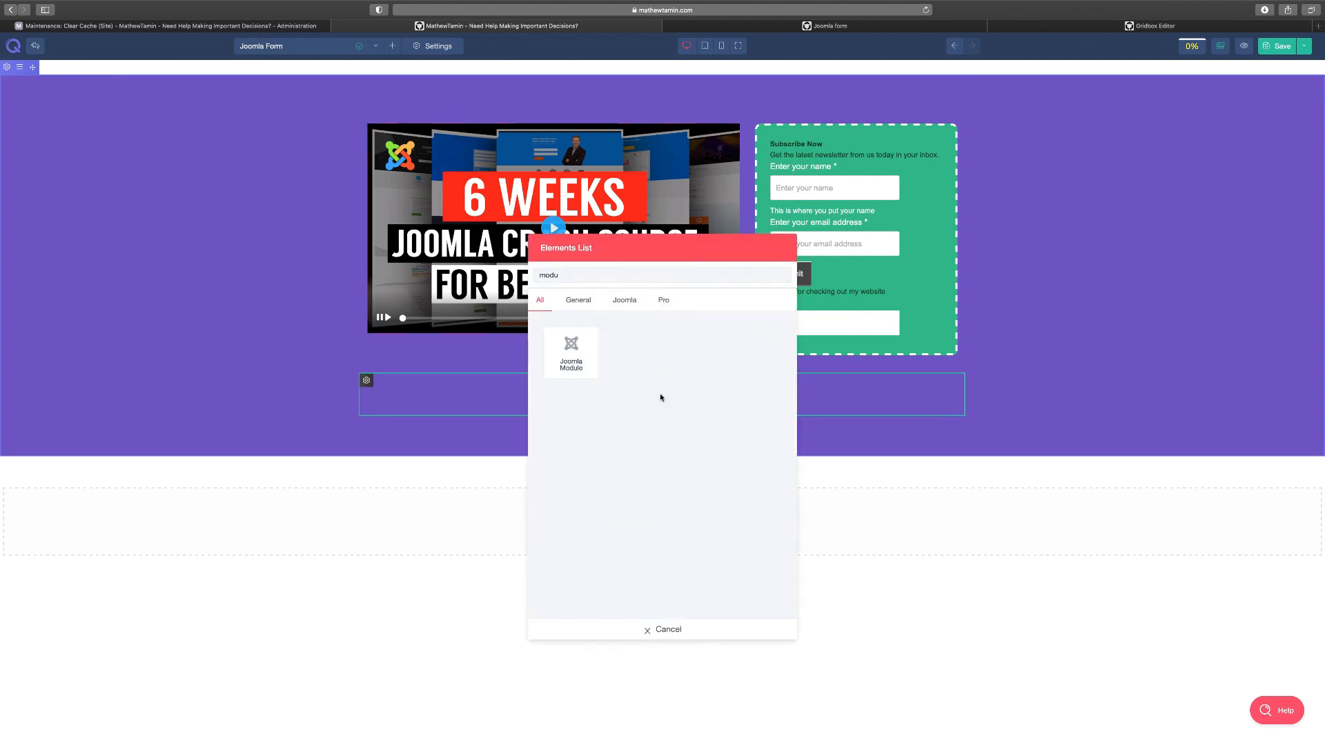
pyautogui.write('modu')
pyautogui.press('BackSpace')
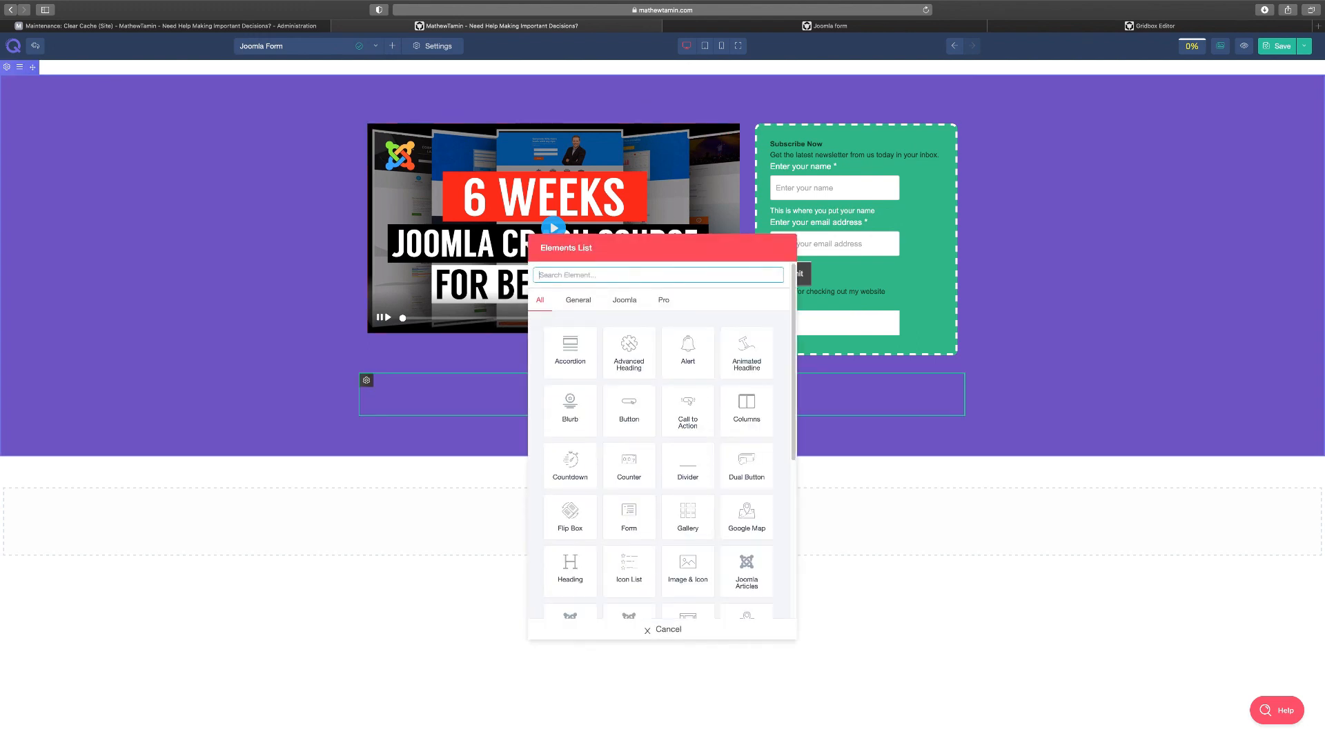
pyautogui.write('he')
pyautogui.click(693, 350)
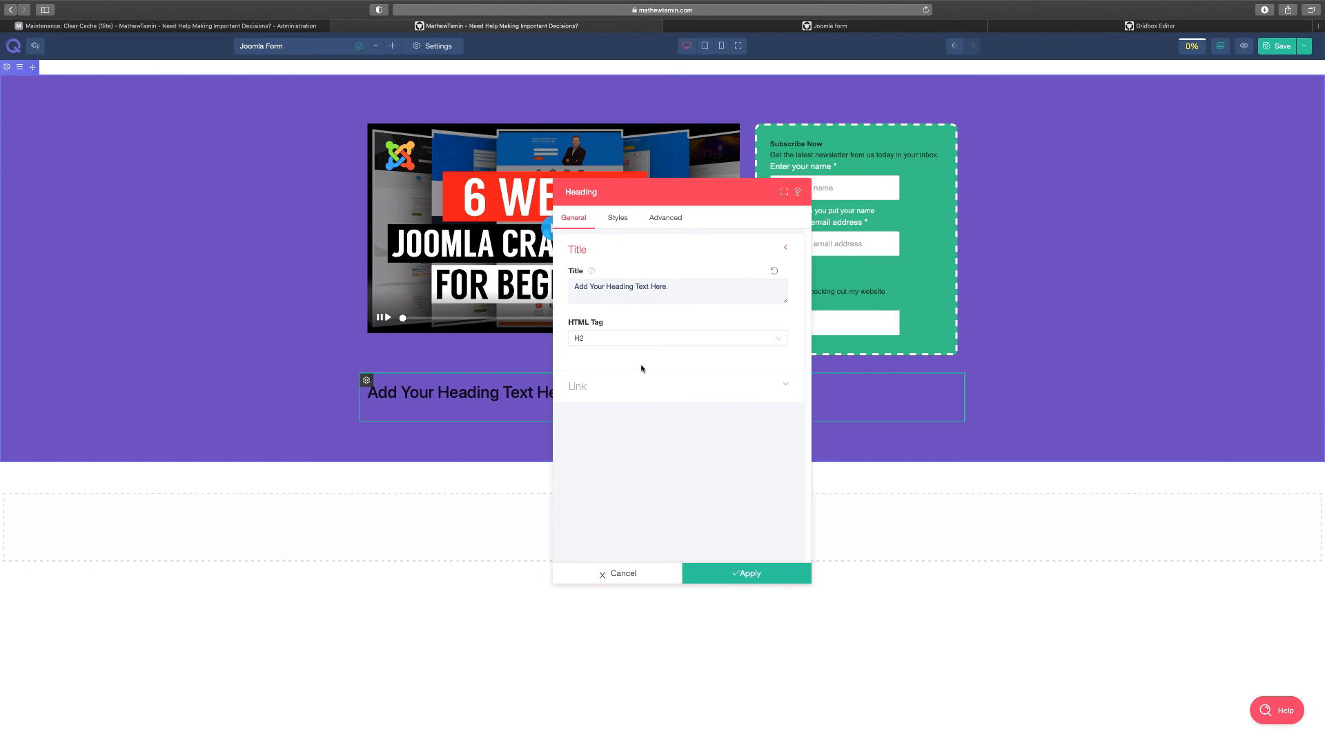
pyautogui.doubleClick(597, 287)
pyautogui.tripleClick(598, 286)
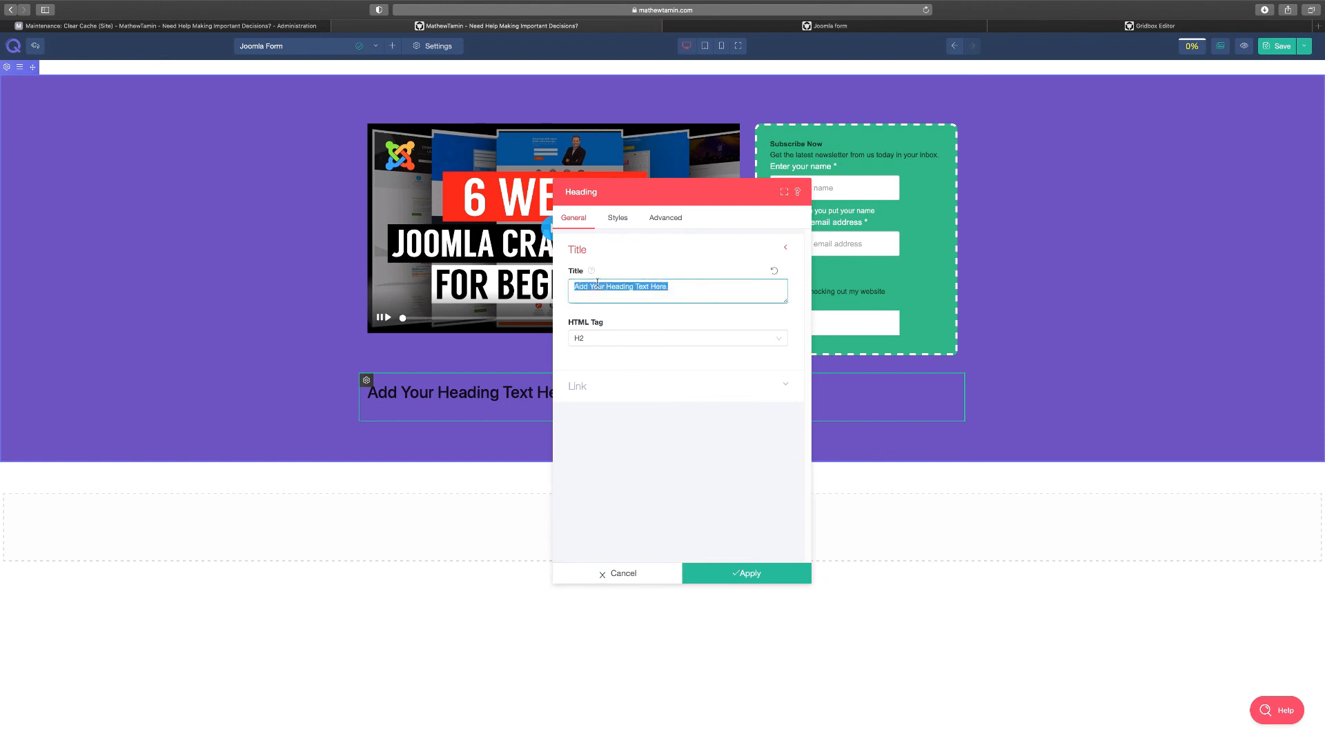
pyautogui.write('Joomla Form ')
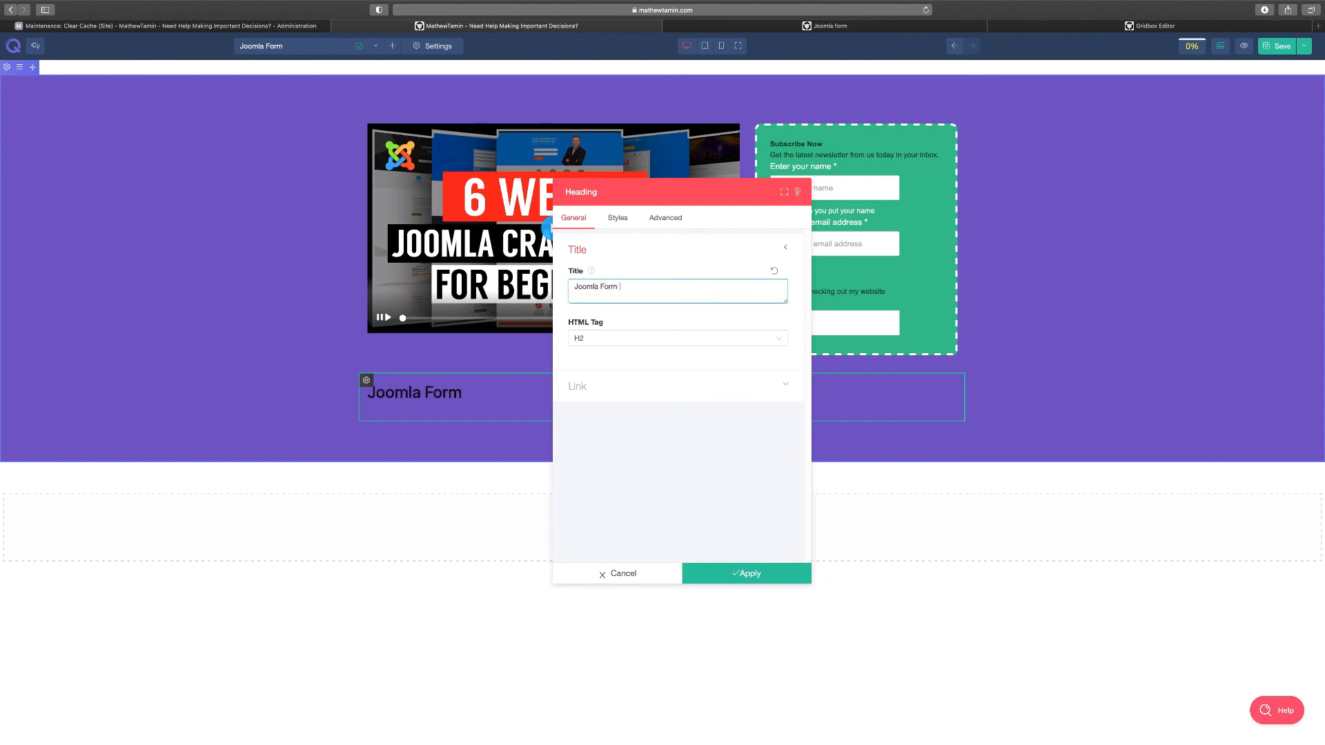
pyautogui.write('Sub')
# Centre the heading, make it white, enlarge its font to 88px, and apply
pyautogui.click(625, 219)
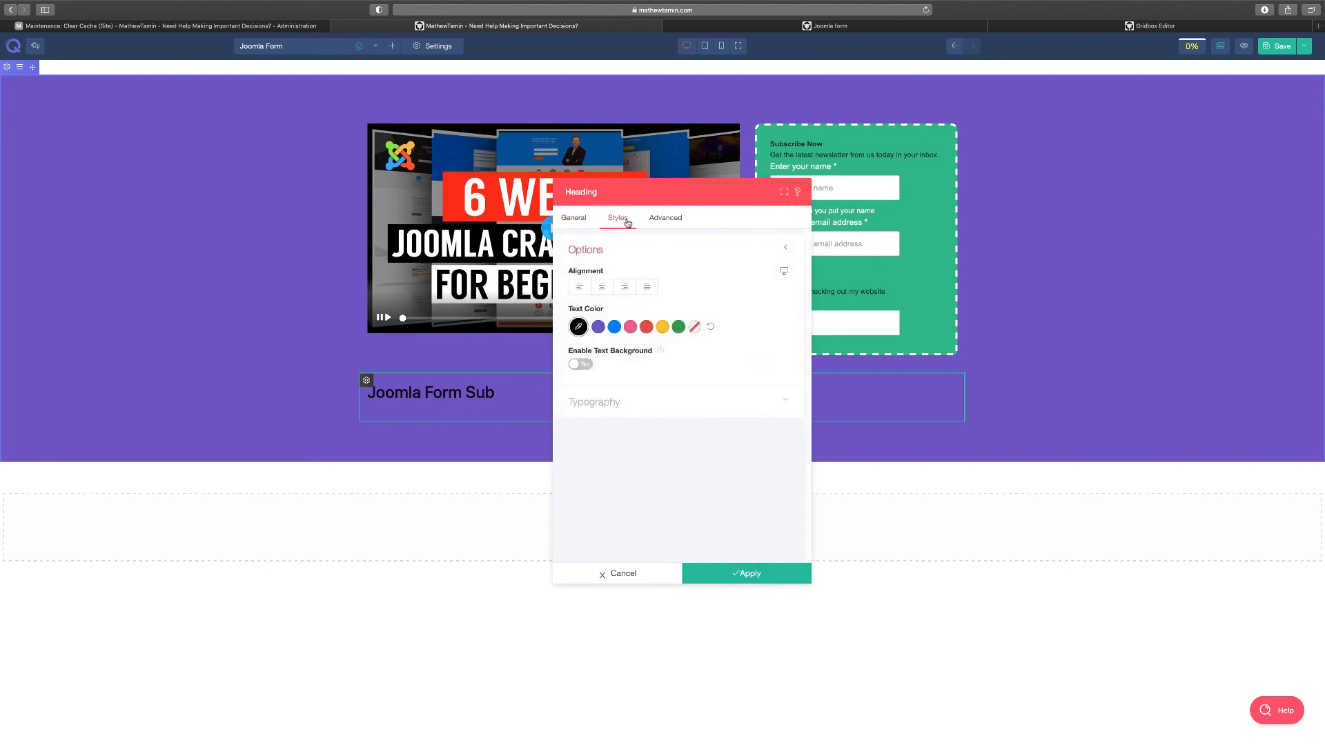
pyautogui.click(602, 286)
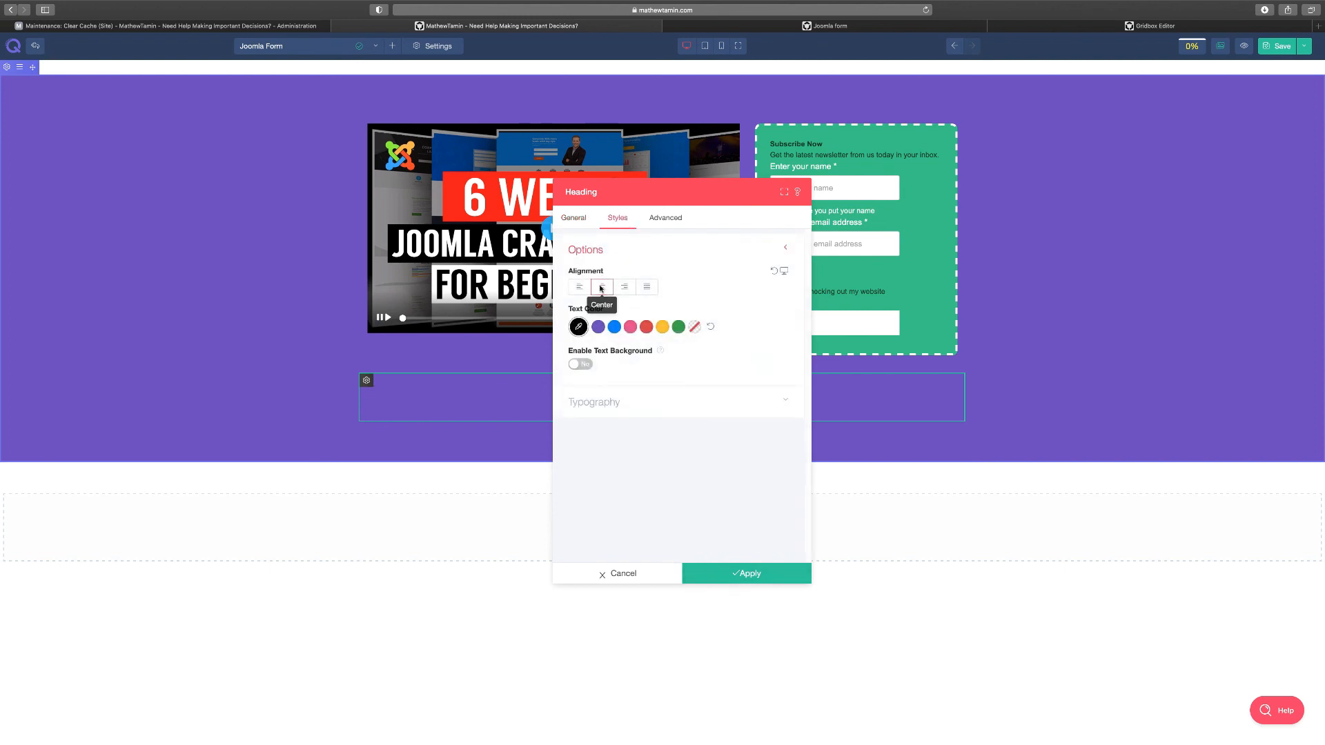
pyautogui.click(580, 329)
pyautogui.moveTo(579, 221); pyautogui.dragTo(555, 178)
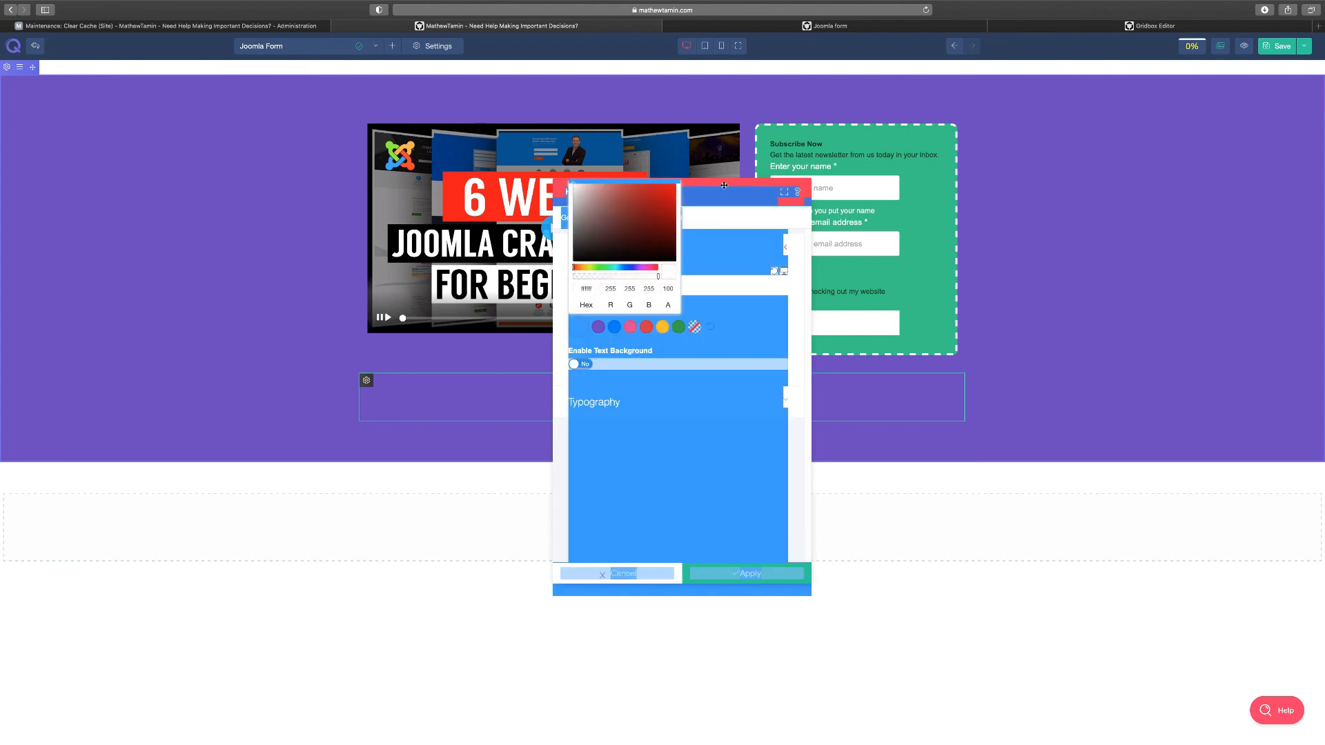
pyautogui.click(733, 247)
pyautogui.moveTo(699, 192); pyautogui.dragTo(1064, 170)
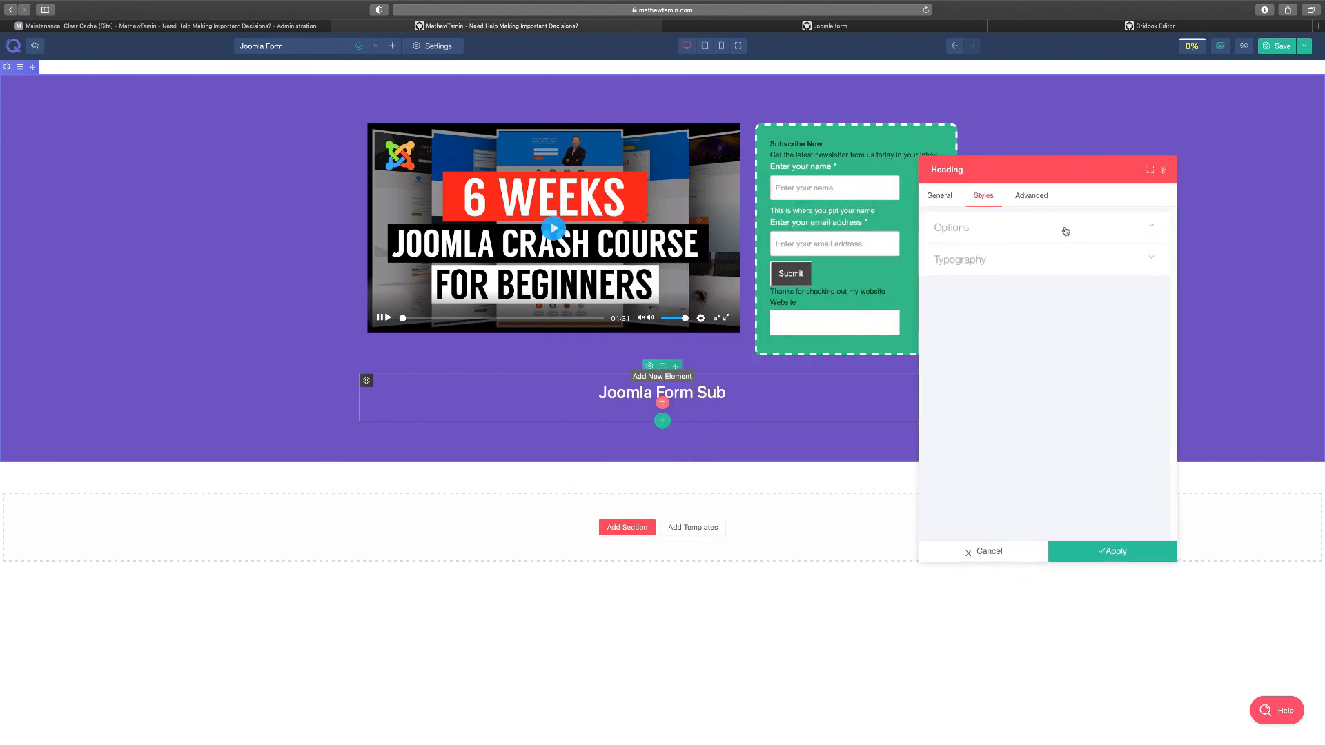
pyautogui.moveTo(977, 167); pyautogui.dragTo(1020, 147)
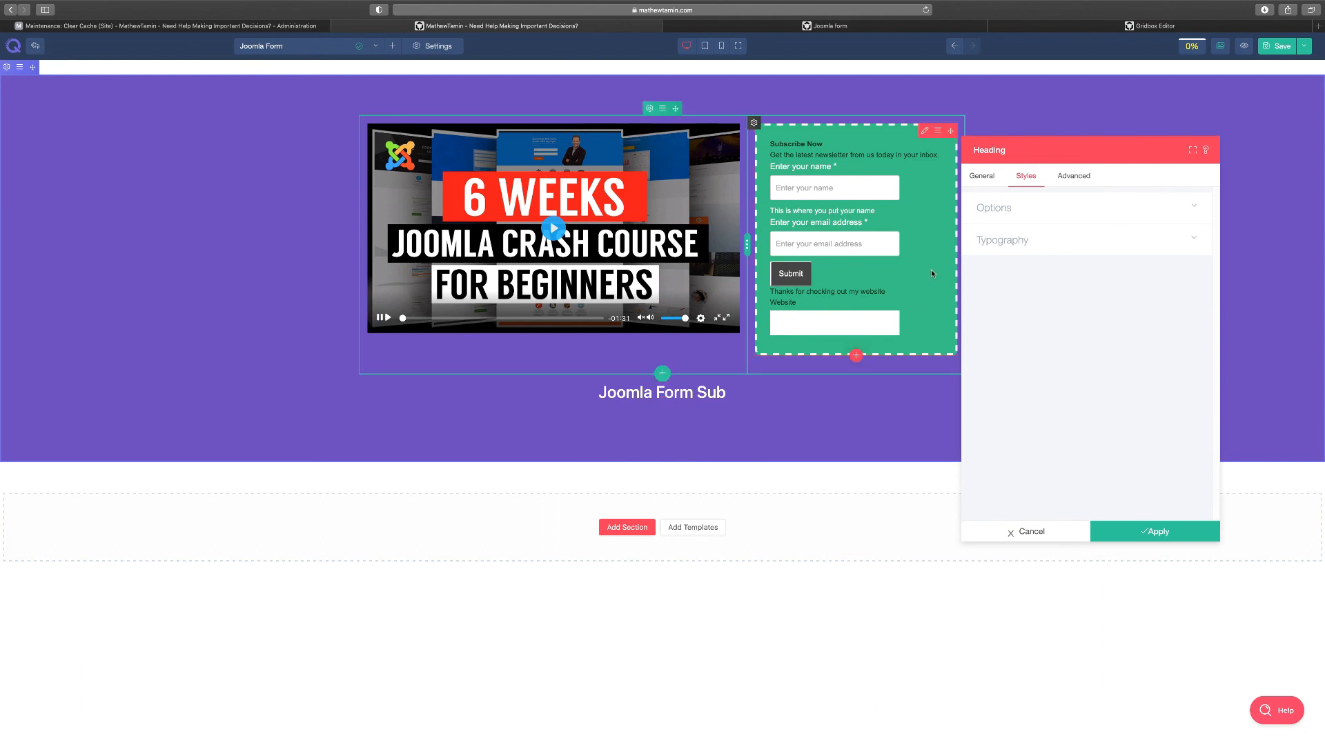
pyautogui.click(1022, 240)
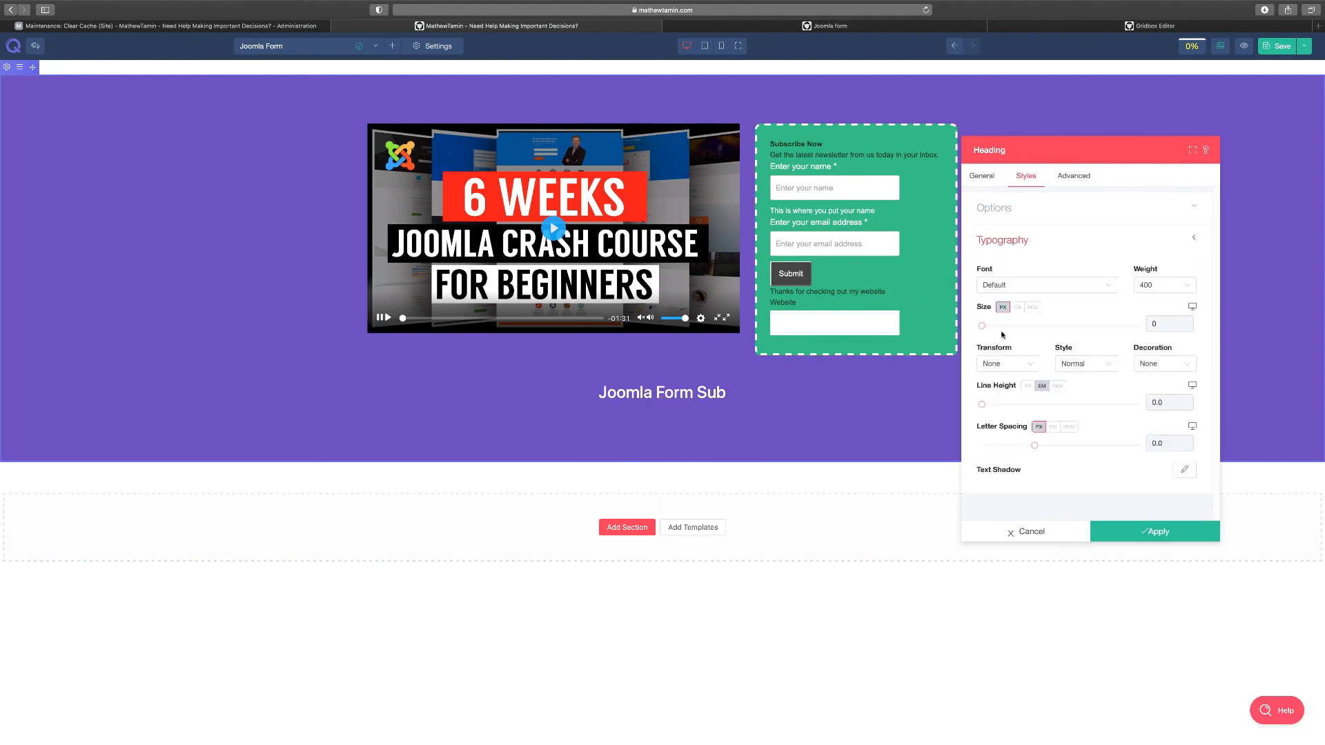
pyautogui.moveTo(984, 328); pyautogui.dragTo(1053, 329)
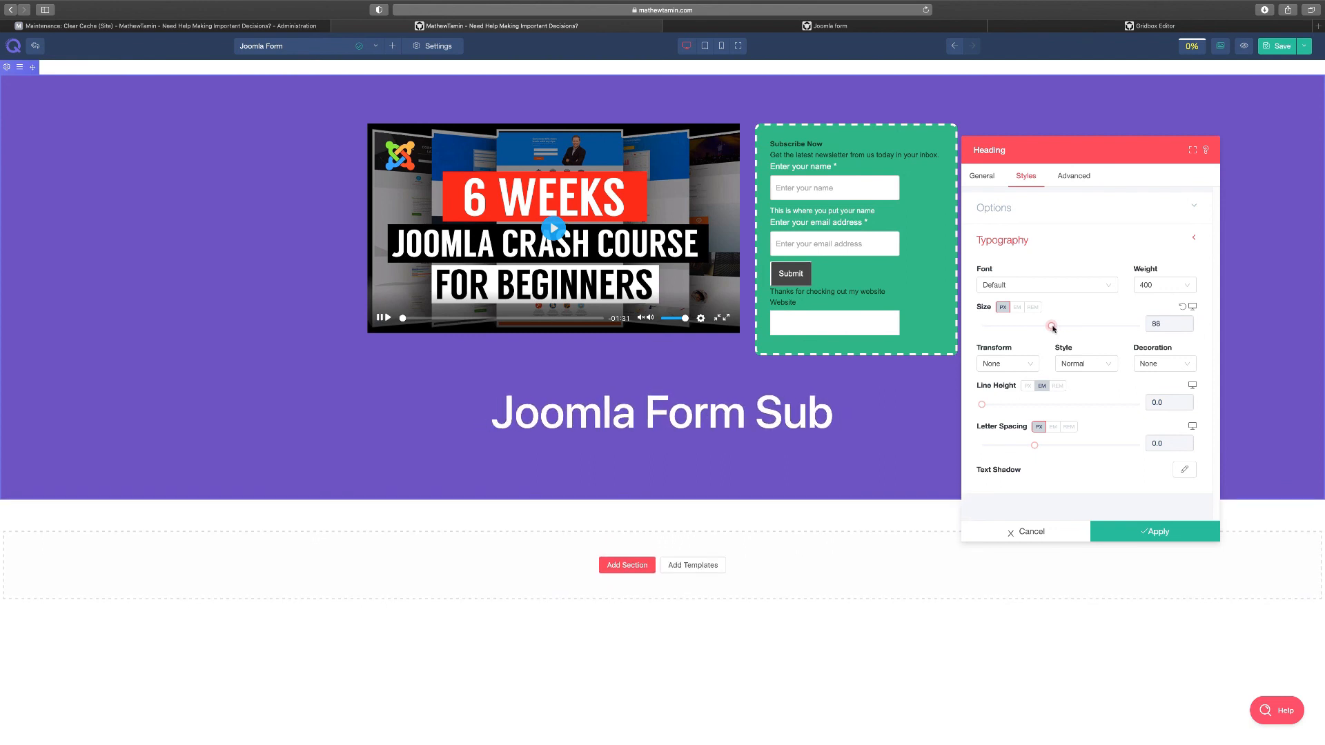
pyautogui.click(1144, 533)
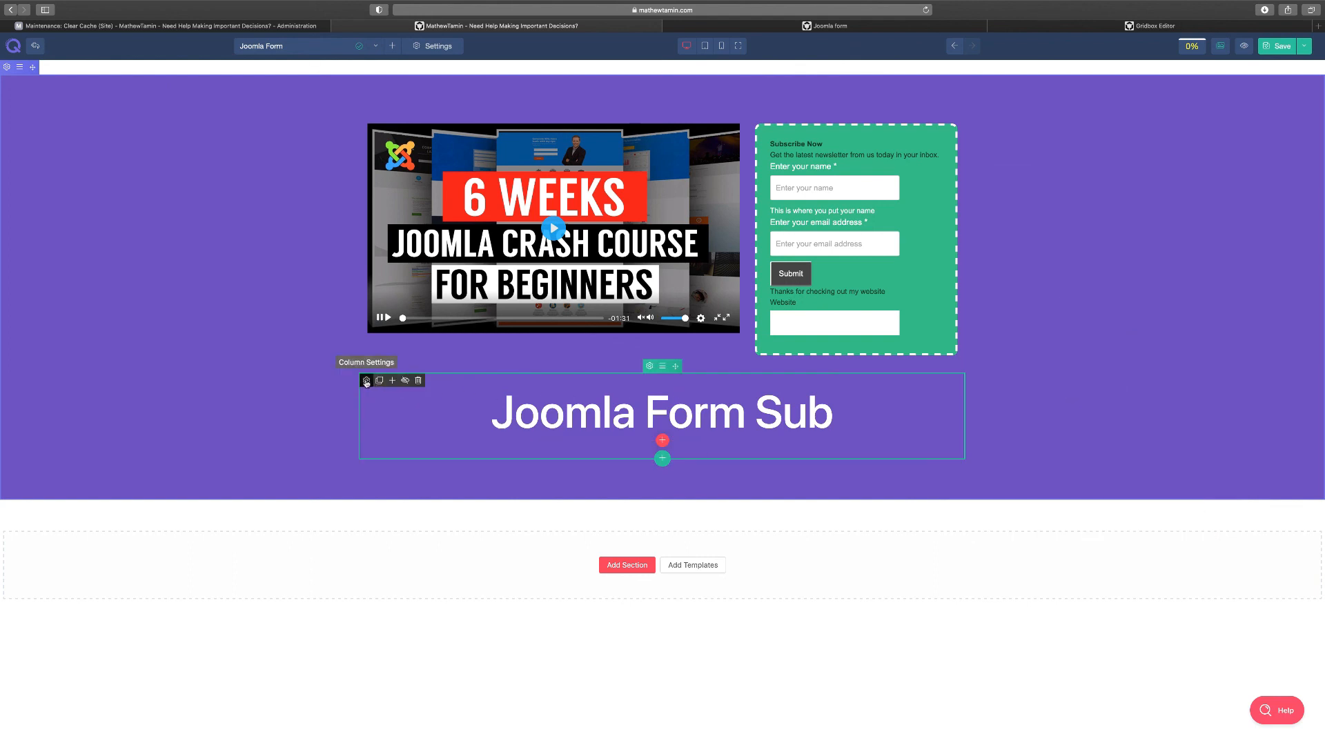